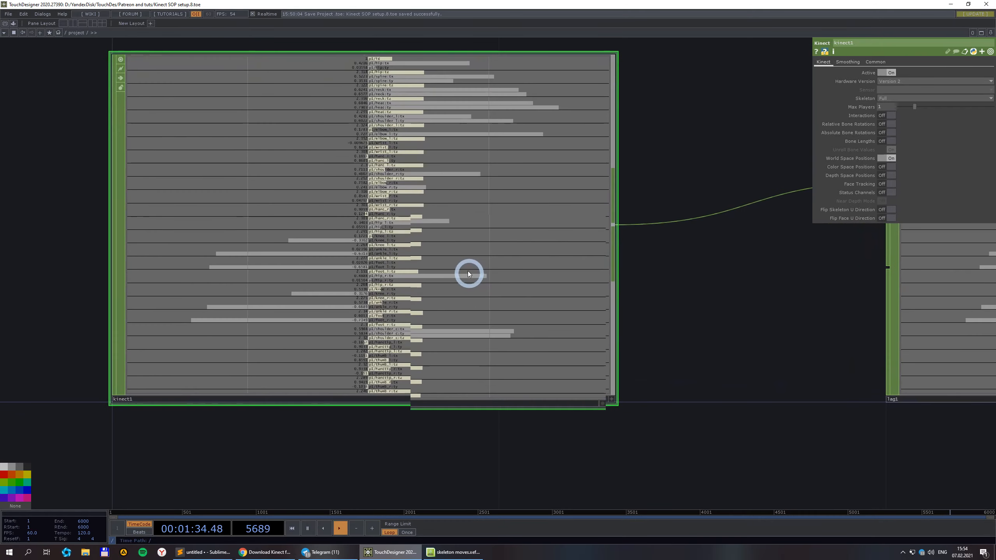
# Pan and zoom the network to locate kinect1, lag1, joints2lines, joints2points and joints2metaballs.
pyautogui.scroll(-6, 262, 267)
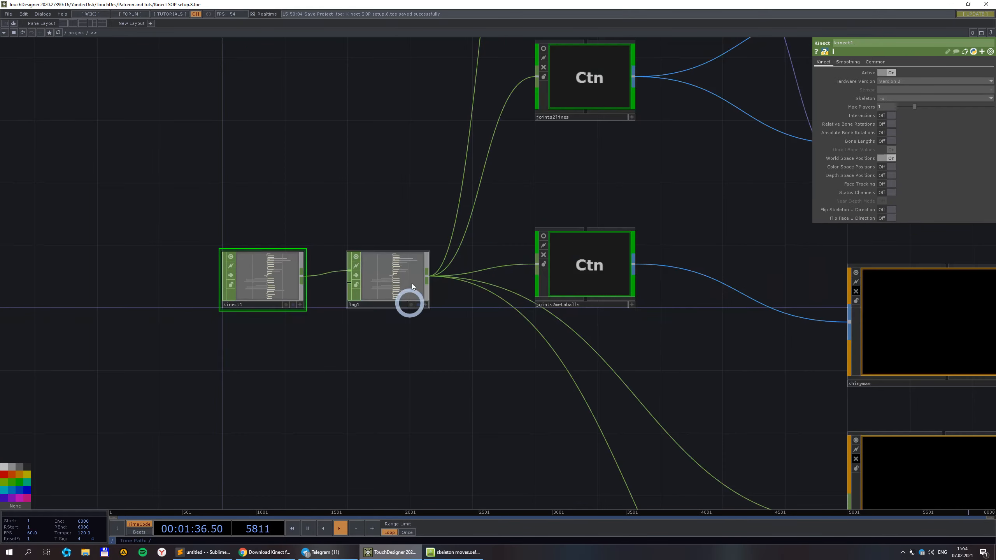
pyautogui.moveTo(410, 94); pyautogui.dragTo(299, 351)
pyautogui.moveTo(599, 141); pyautogui.dragTo(322, 317)
pyautogui.scroll(2, 451, 349)
pyautogui.scroll(-2, 384, 336)
pyautogui.scroll(2, 380, 335)
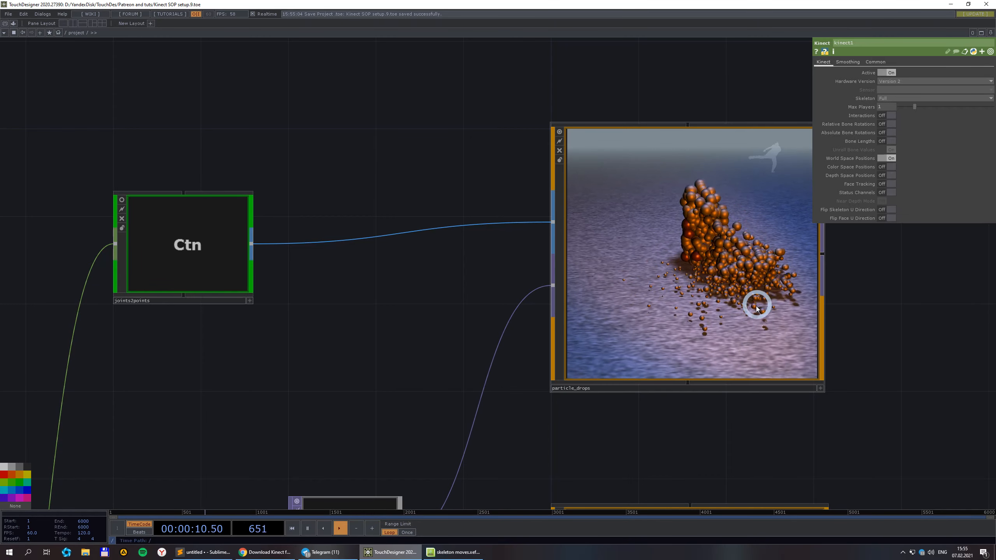
pyautogui.scroll(-3, 683, 295)
pyautogui.moveTo(450, 330); pyautogui.dragTo(445, 249)
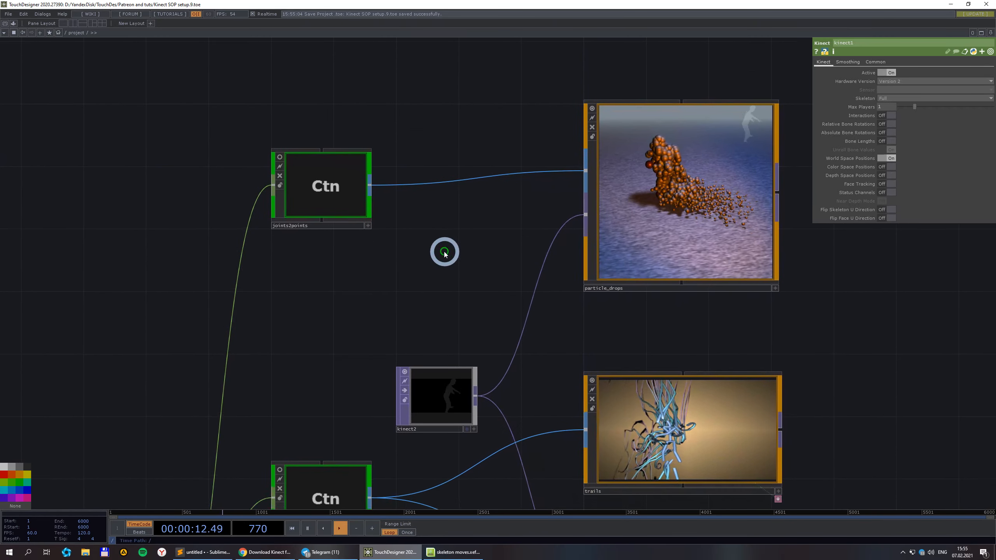
pyautogui.scroll(-3, 445, 251)
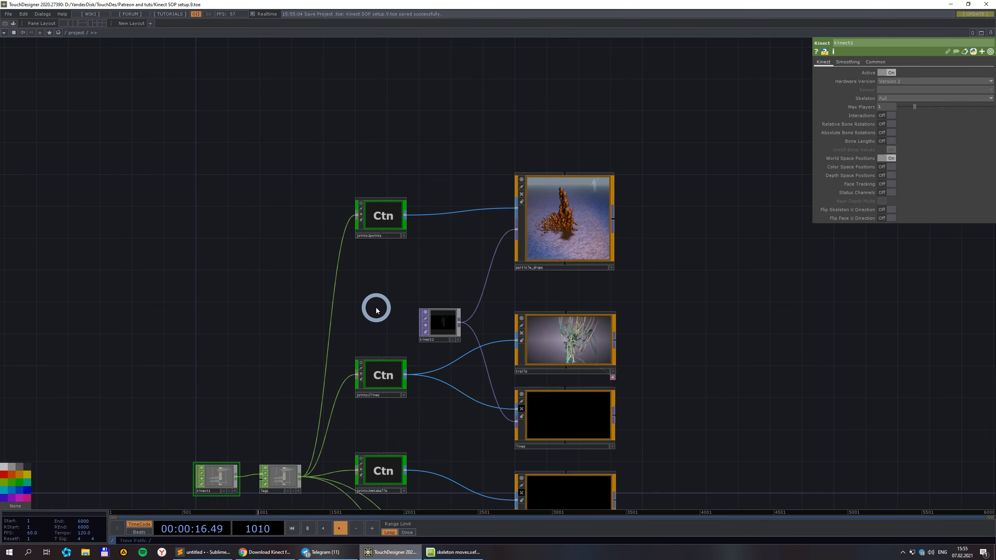
pyautogui.moveTo(373, 313); pyautogui.dragTo(398, 223)
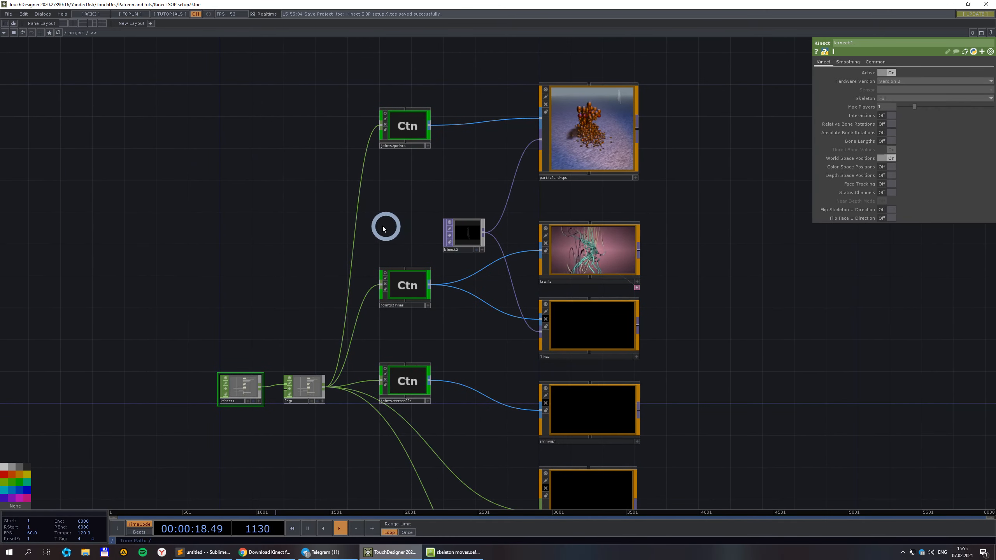
pyautogui.scroll(2, 377, 225)
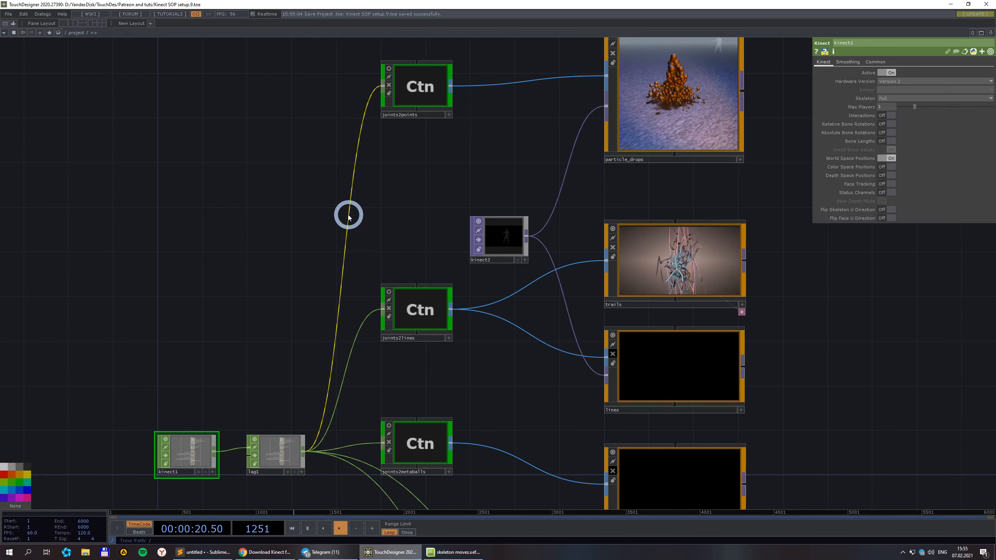
pyautogui.moveTo(283, 288); pyautogui.dragTo(287, 230)
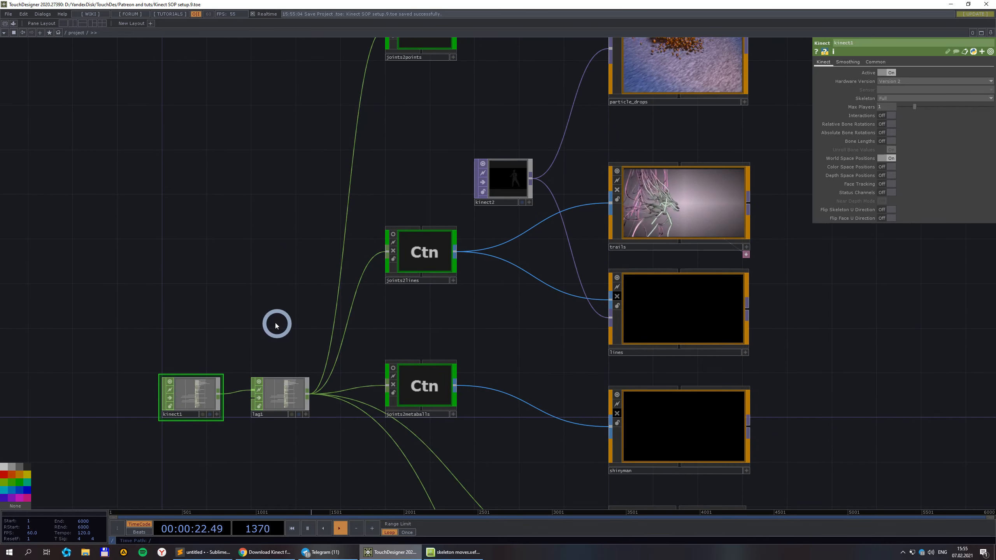
pyautogui.scroll(-2, 273, 317)
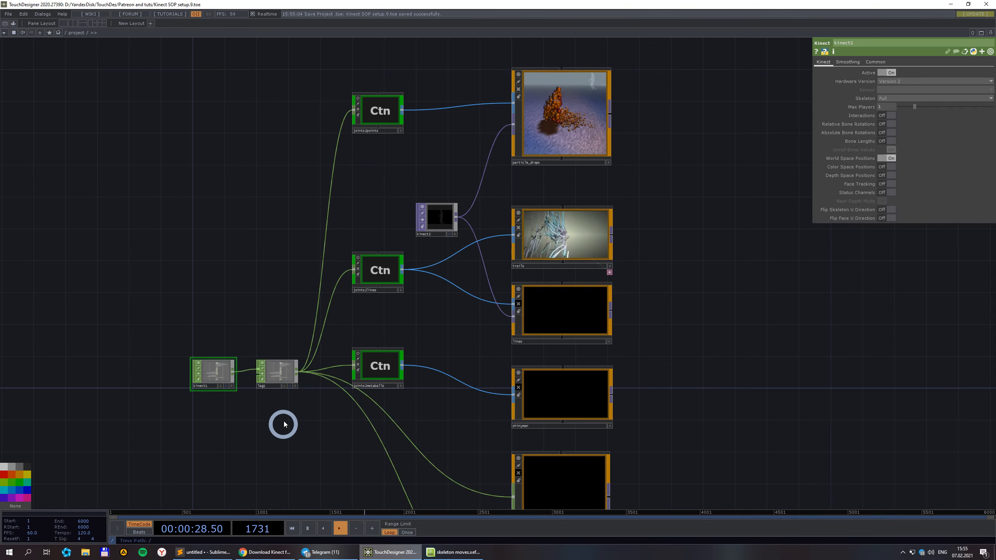
pyautogui.scroll(2, 255, 396)
pyautogui.scroll(-2, 249, 377)
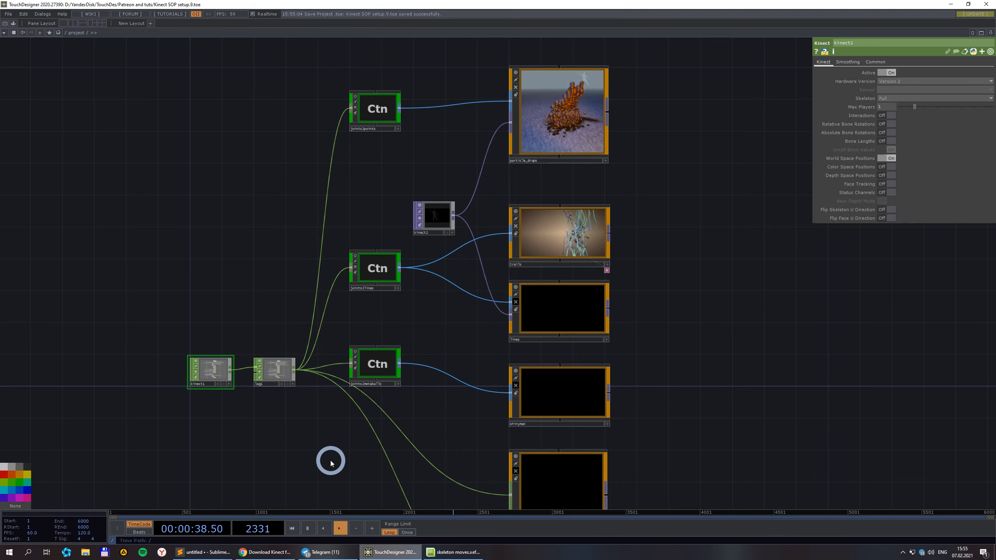
# Look inside the joints2points component, then return to the top-level project network.
pyautogui.doubleClick(372, 108)
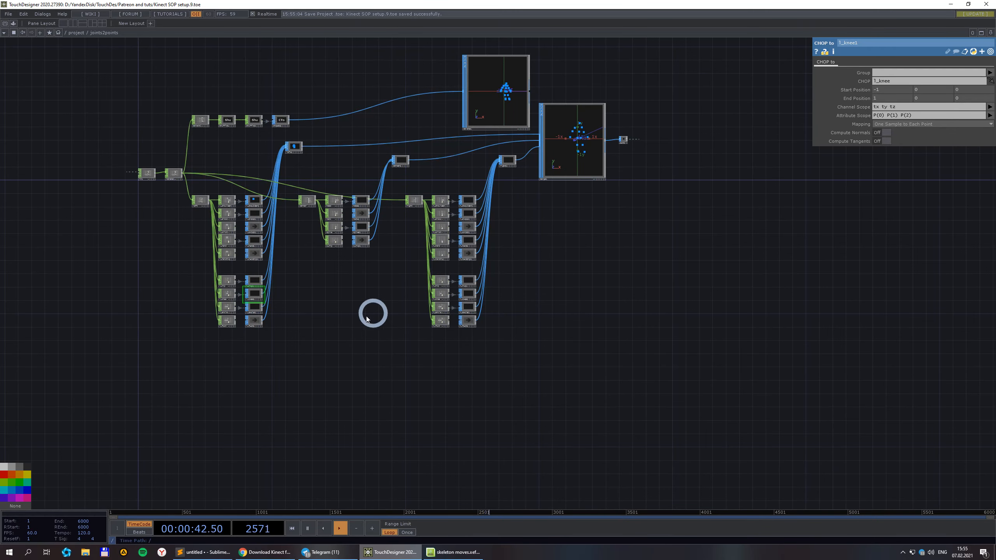
pyautogui.moveTo(366, 316); pyautogui.dragTo(428, 348)
pyautogui.click(77, 33)
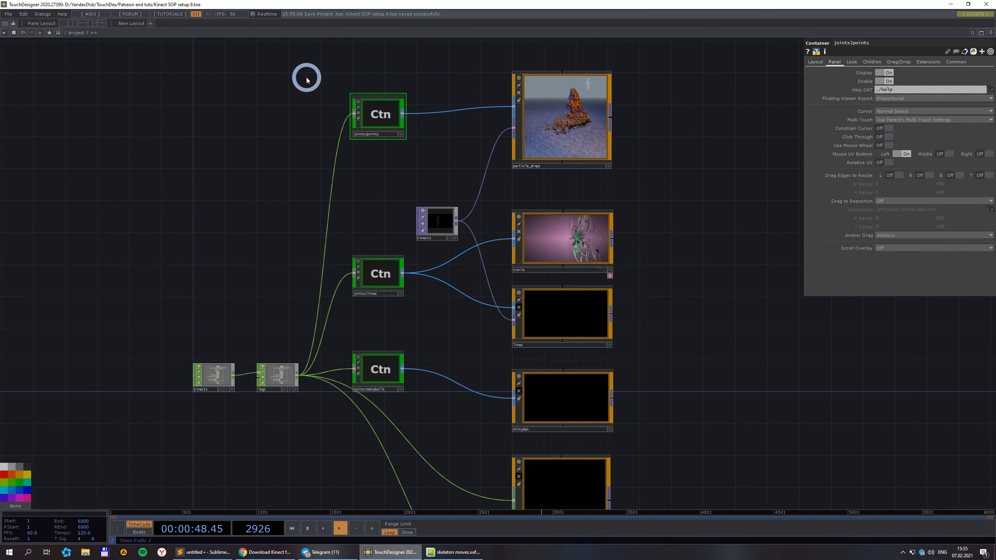
# Select the three Ctn containers together and reframe the view around particle_drops.
pyautogui.moveTo(306, 77); pyautogui.dragTo(412, 416)
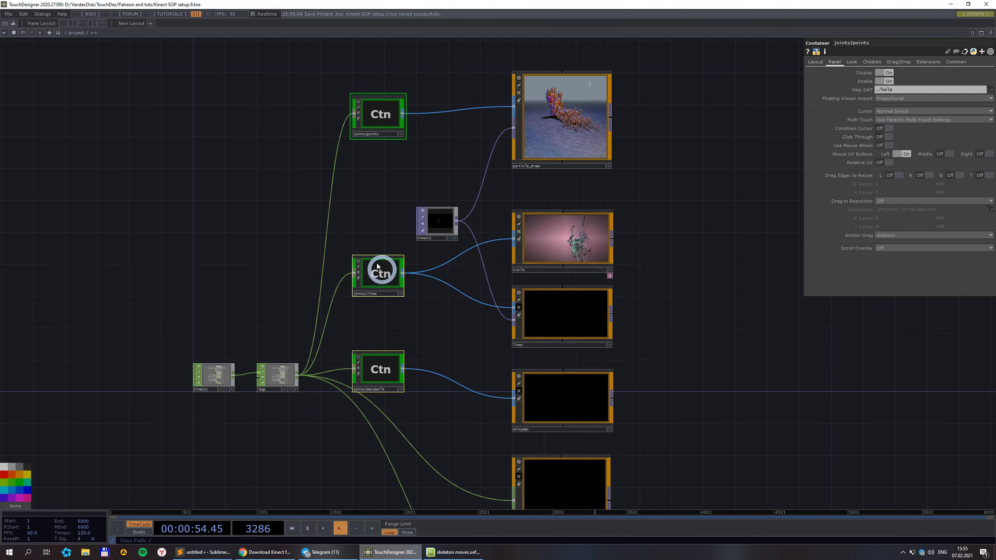
pyautogui.scroll(-3, 289, 383)
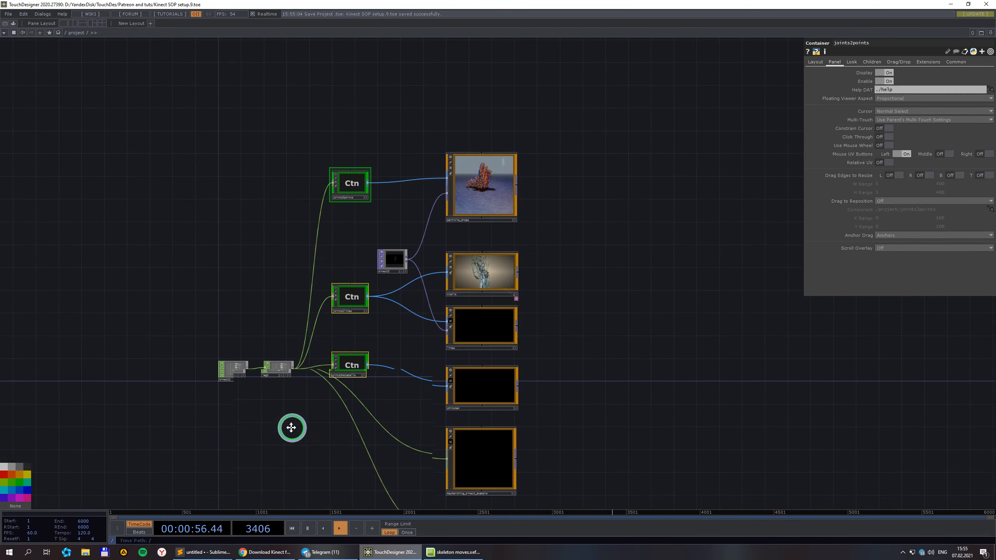
pyautogui.scroll(-2, 262, 404)
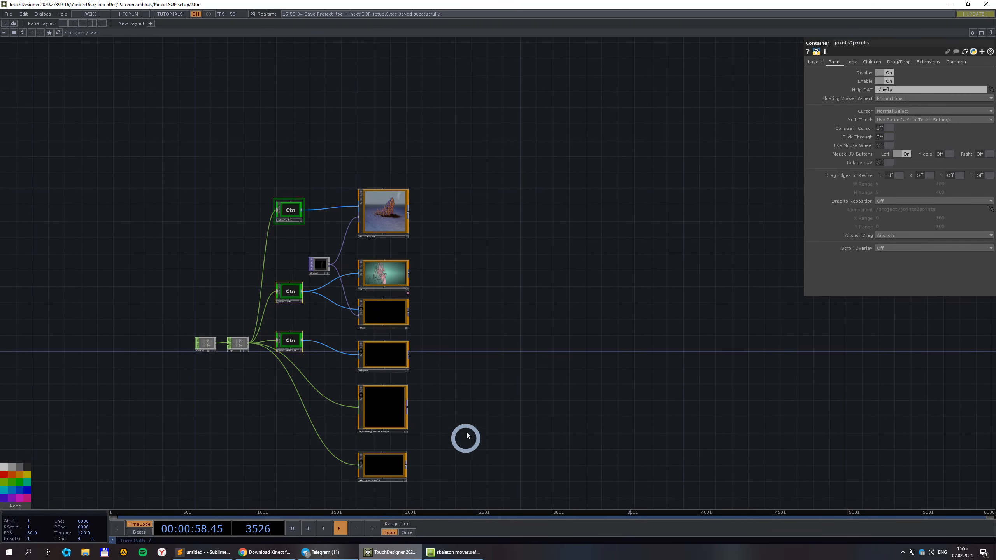
pyautogui.moveTo(467, 433); pyautogui.dragTo(560, 358)
pyautogui.scroll(2, 549, 358)
pyautogui.scroll(-2, 549, 357)
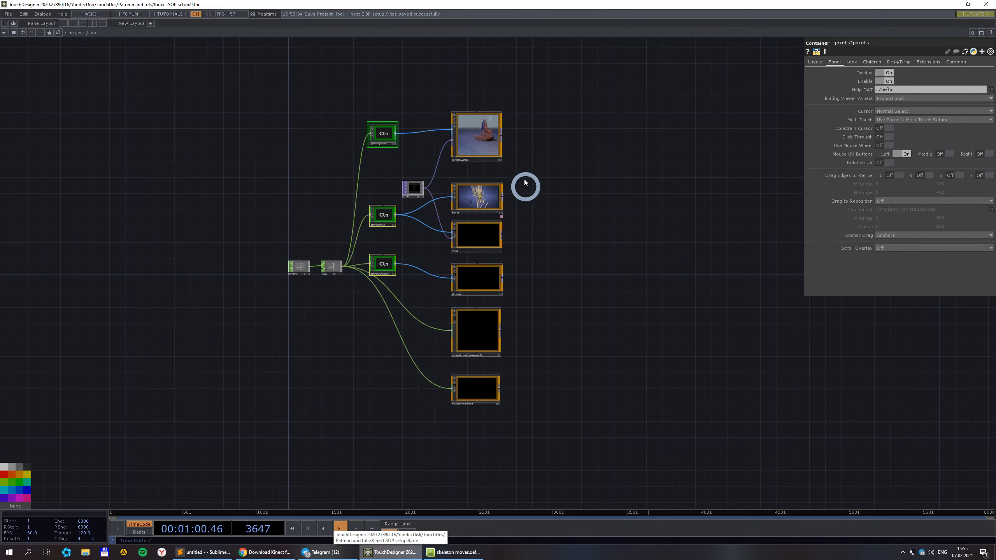
pyautogui.scroll(2, 525, 181)
pyautogui.scroll(-2, 538, 169)
pyautogui.moveTo(554, 93); pyautogui.dragTo(449, 442)
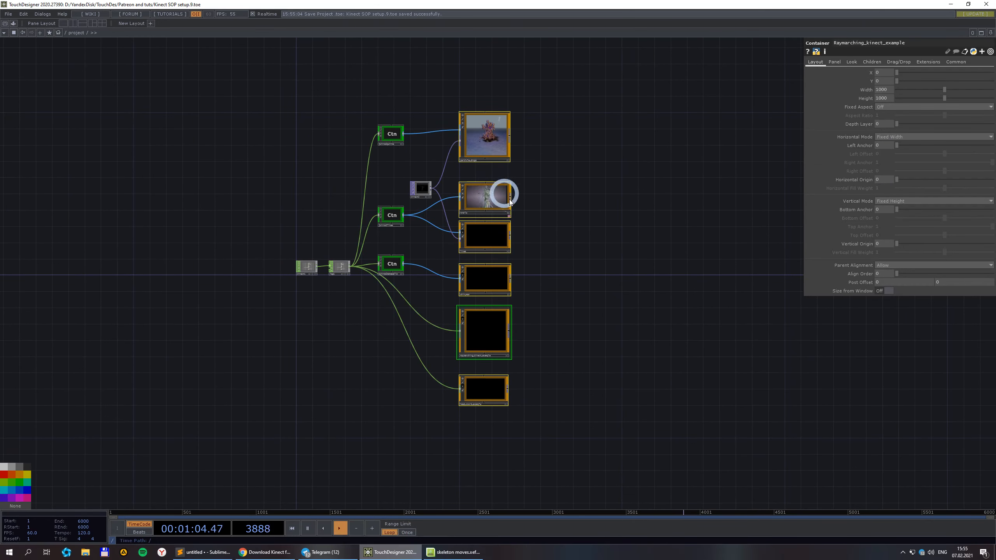
pyautogui.scroll(3, 489, 168)
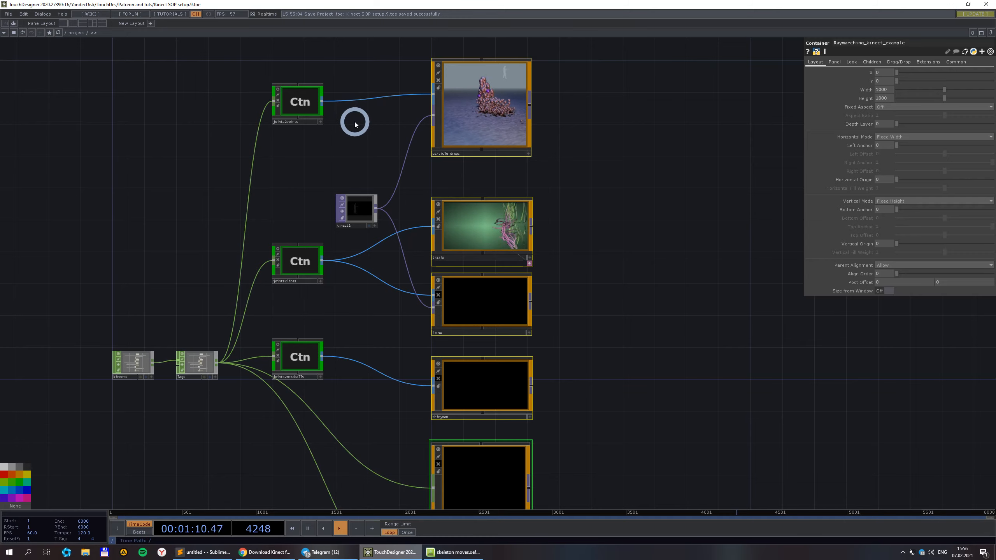
pyautogui.moveTo(355, 125); pyautogui.dragTo(371, 174)
pyautogui.scroll(2, 485, 156)
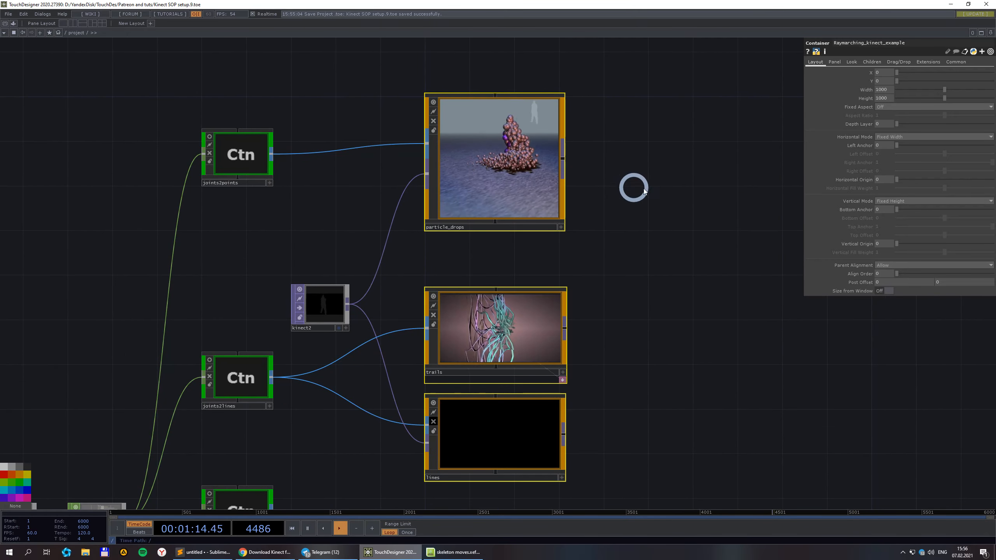
pyautogui.scroll(2, 287, 165)
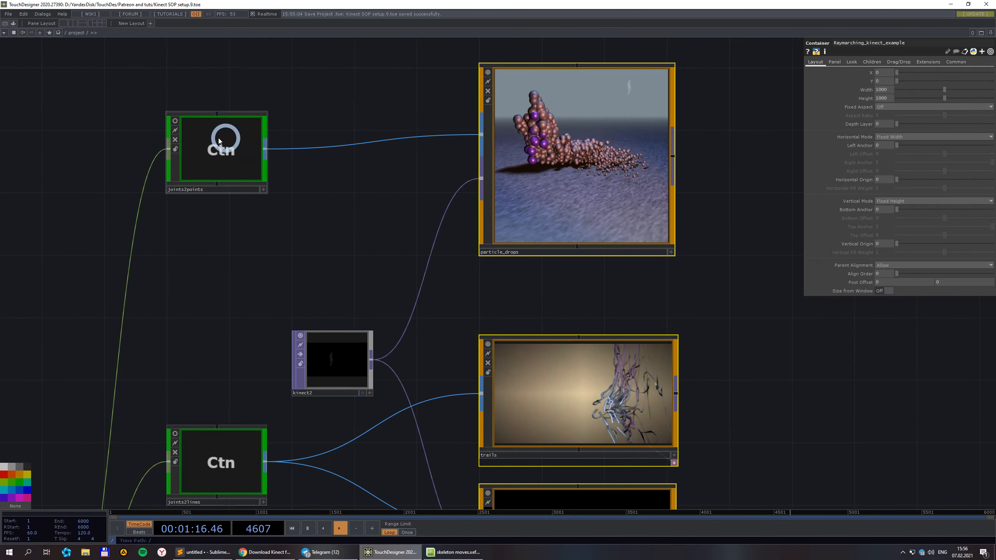
pyautogui.scroll(-2, 268, 193)
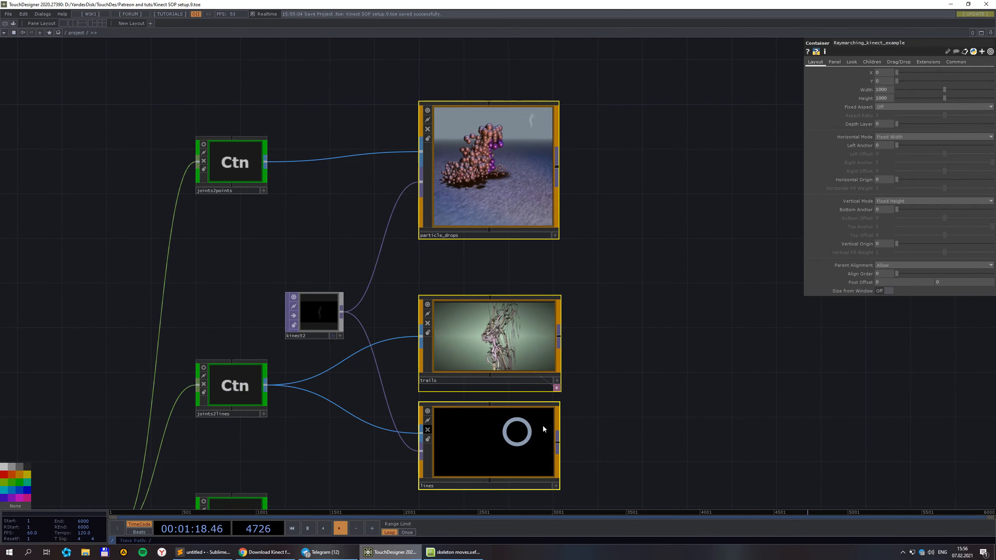
pyautogui.moveTo(637, 397); pyautogui.dragTo(640, 452)
pyautogui.scroll(-6, 662, 290)
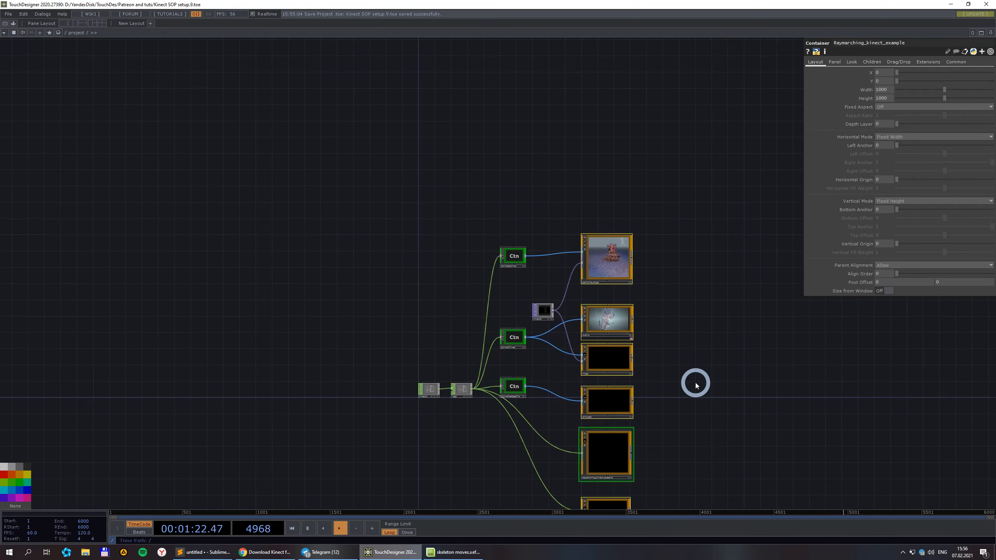
# Zoom and pan until the whole node network, including joints2points and trails, is in view.
pyautogui.moveTo(695, 386); pyautogui.dragTo(625, 92)
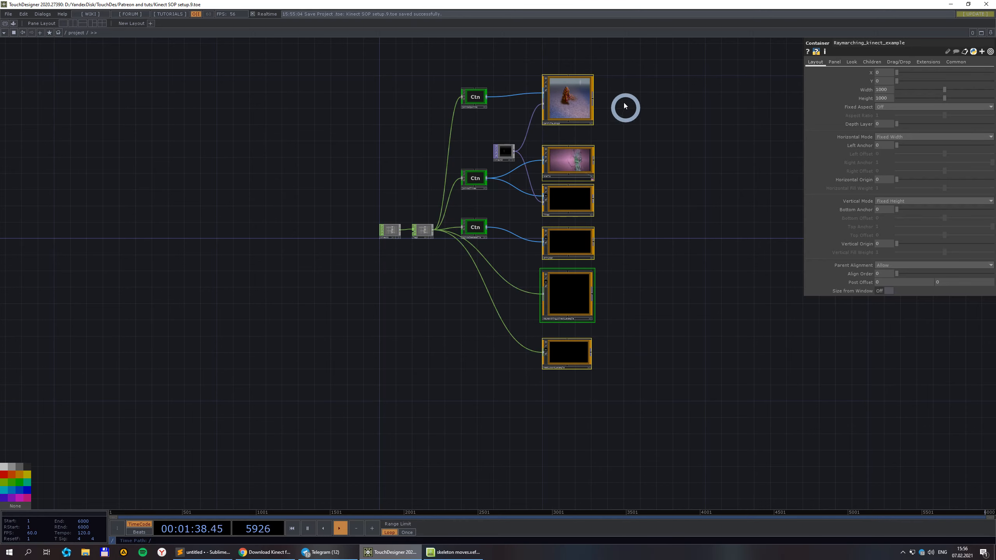
pyautogui.moveTo(633, 133); pyautogui.dragTo(635, 180)
pyautogui.scroll(7, 633, 181)
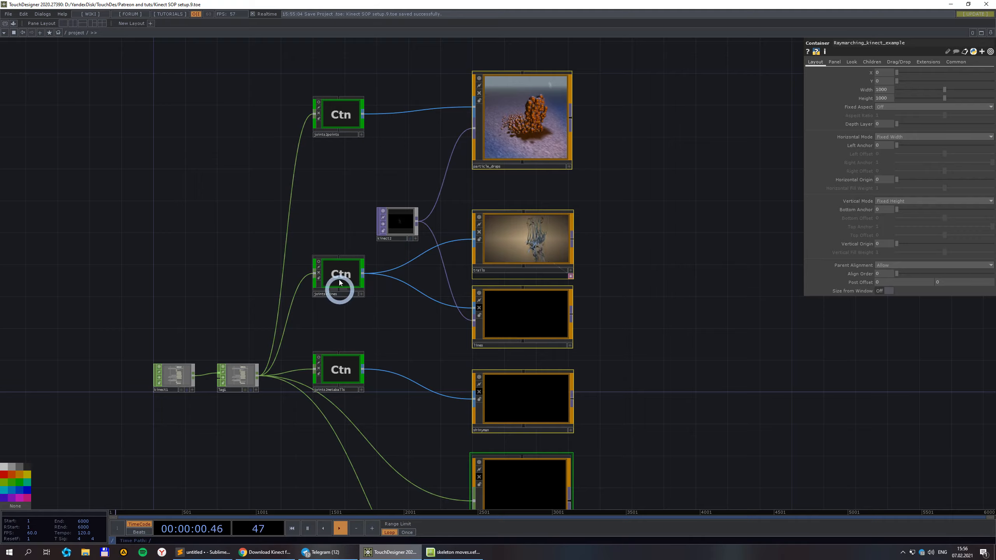
pyautogui.scroll(4, 332, 198)
pyautogui.moveTo(369, 134); pyautogui.dragTo(349, 247)
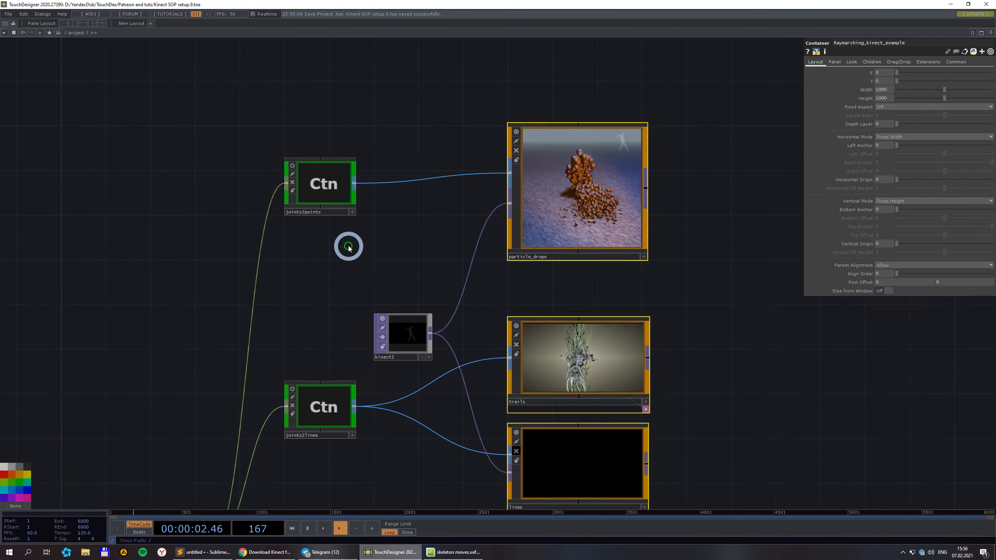
pyautogui.scroll(3, 349, 247)
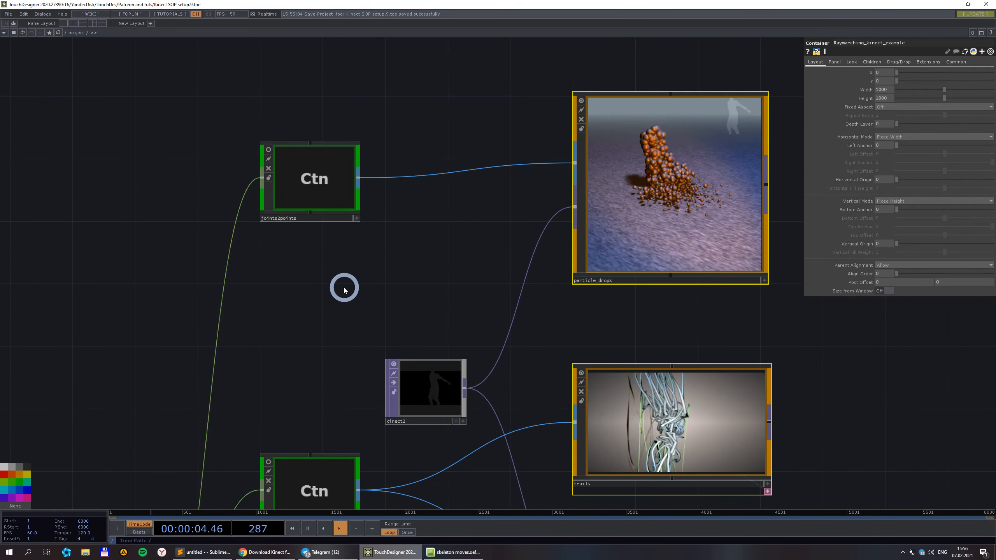
pyautogui.scroll(-3, 341, 288)
pyautogui.moveTo(696, 362); pyautogui.dragTo(768, 291)
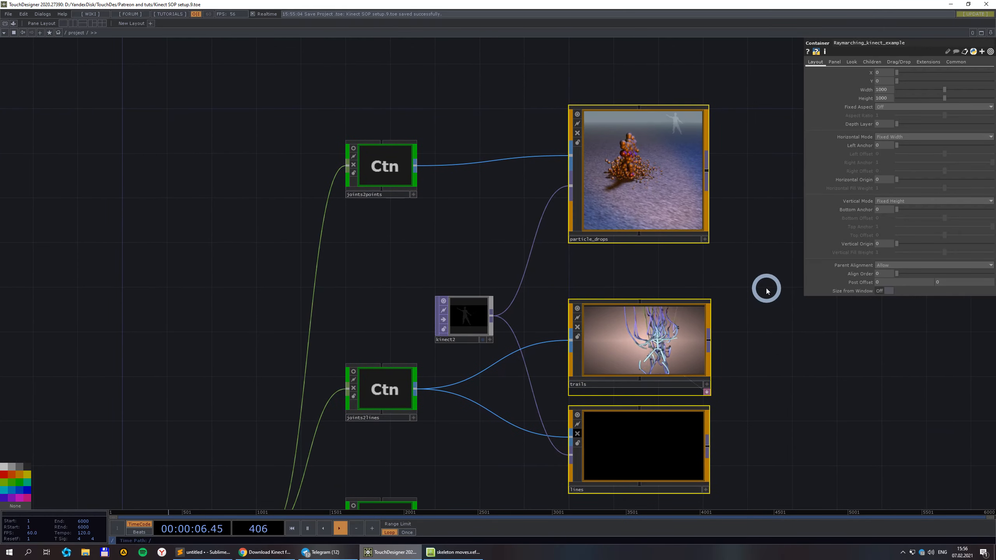
pyautogui.scroll(-2, 766, 290)
pyautogui.moveTo(778, 373); pyautogui.dragTo(757, 295)
pyautogui.scroll(-4, 756, 294)
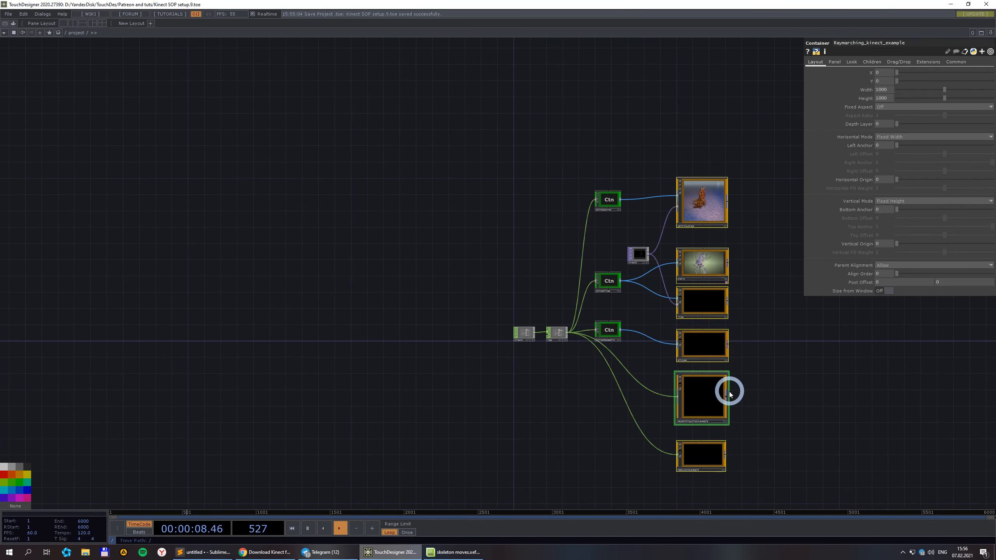
pyautogui.scroll(3, 742, 386)
pyautogui.scroll(-2, 753, 334)
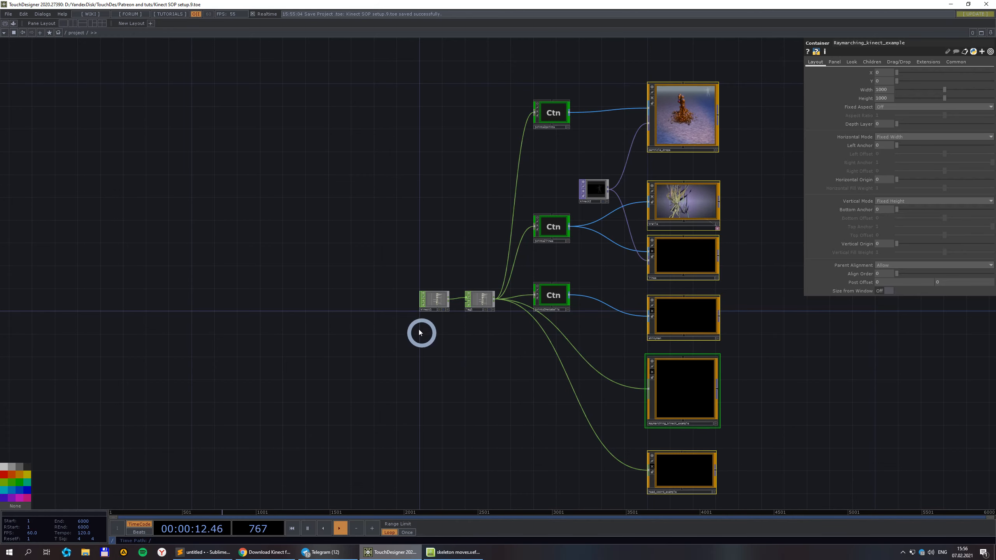
pyautogui.scroll(2, 407, 321)
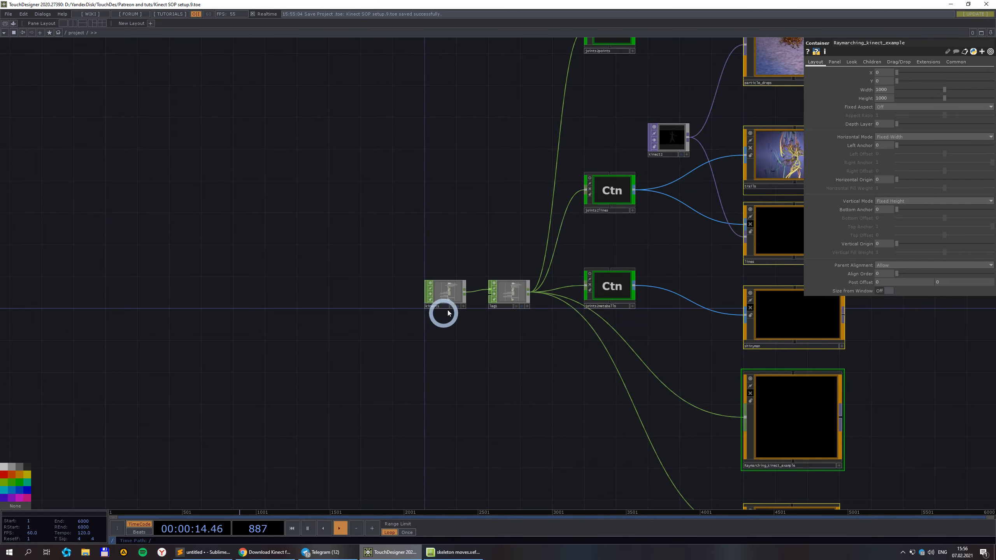
pyautogui.scroll(2, 450, 311)
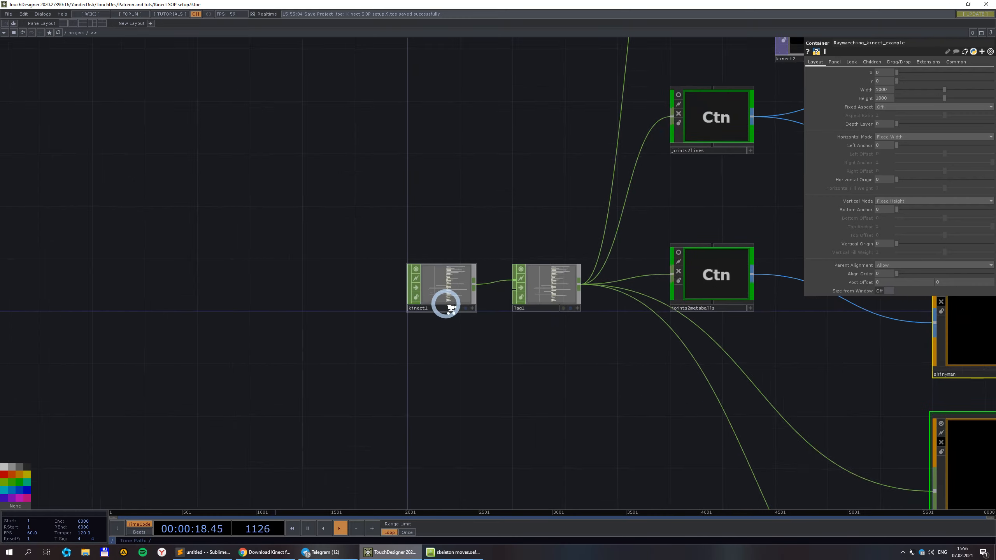
pyautogui.scroll(5, 445, 305)
# Show kinect1's Kinect parameters, zoom in on its p1 joint channels, then reframe kinect1, lag1 and joints2lines.
pyautogui.click(418, 260)
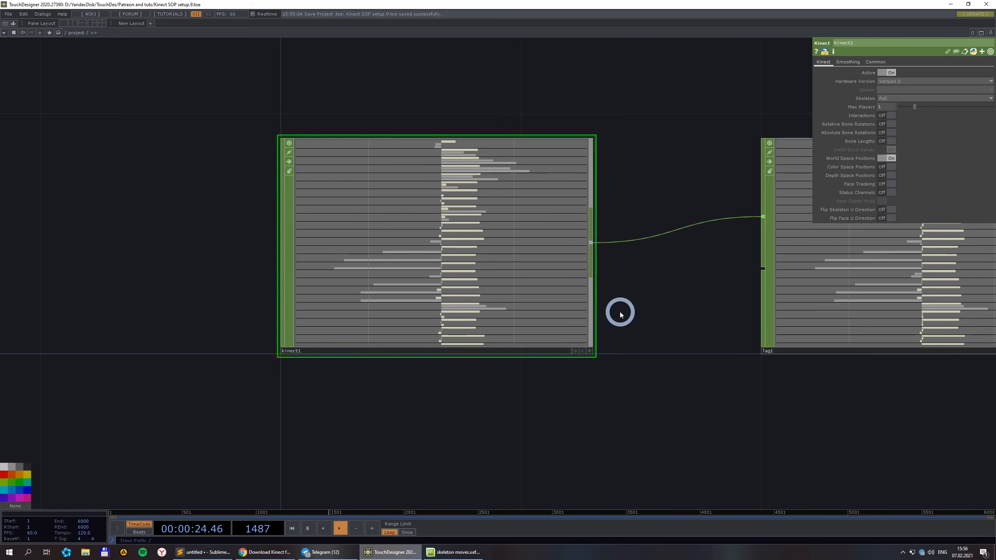
pyautogui.scroll(4, 410, 215)
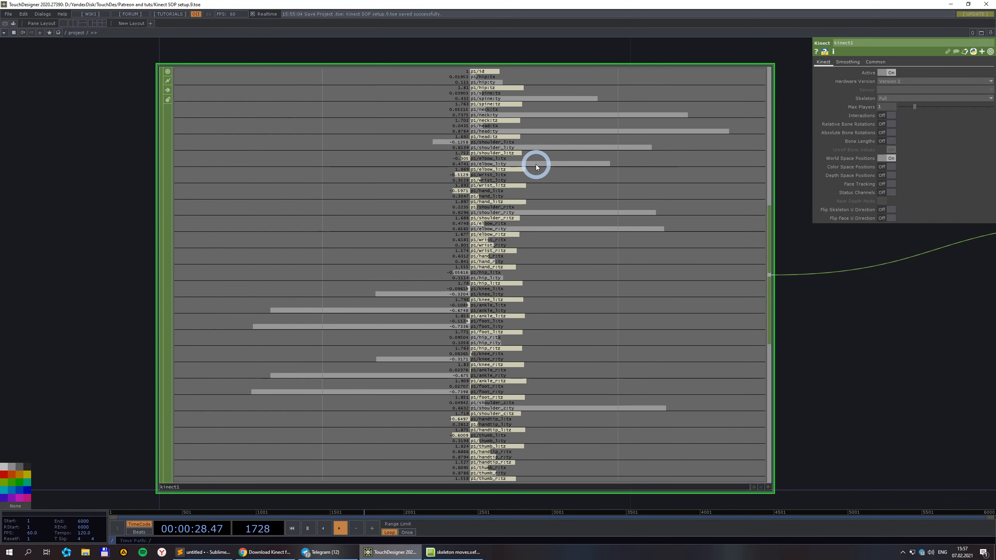
pyautogui.scroll(-2, 524, 179)
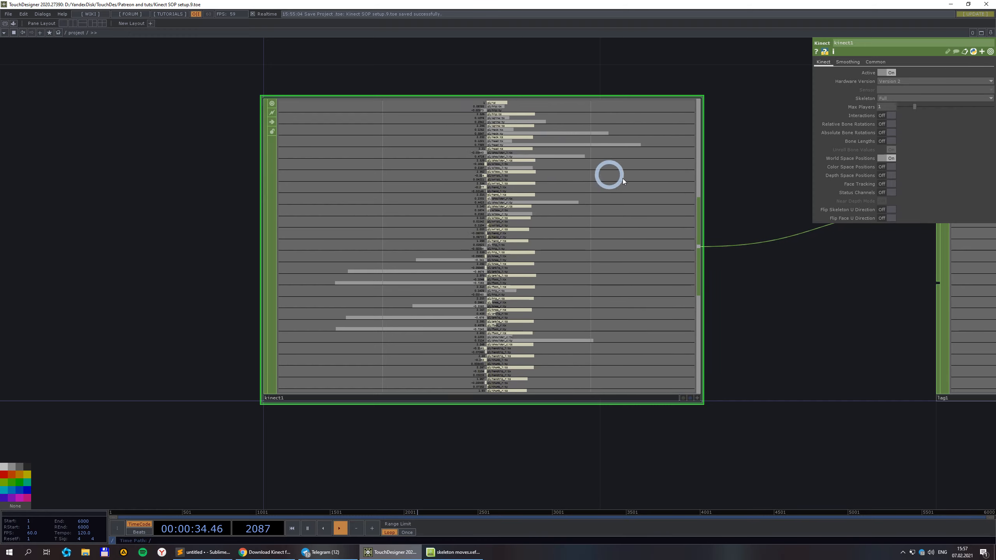
pyautogui.scroll(-2, 632, 171)
pyautogui.moveTo(710, 122); pyautogui.dragTo(454, 207)
pyautogui.scroll(-2, 455, 198)
pyautogui.moveTo(503, 149); pyautogui.dragTo(472, 197)
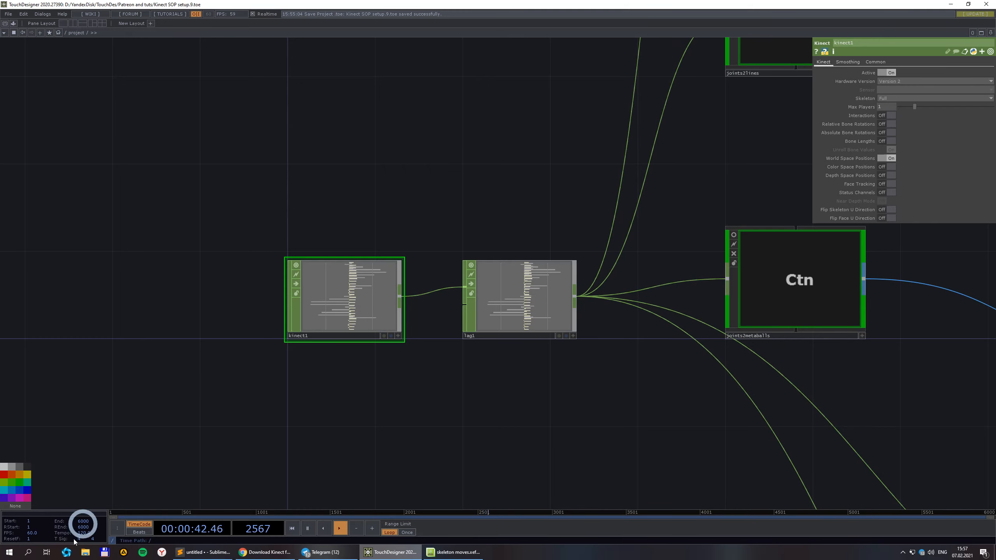
# Search Windows for 'kine' to find Kinect Studio v2.0 and bring its window forward.
pyautogui.click(31, 555)
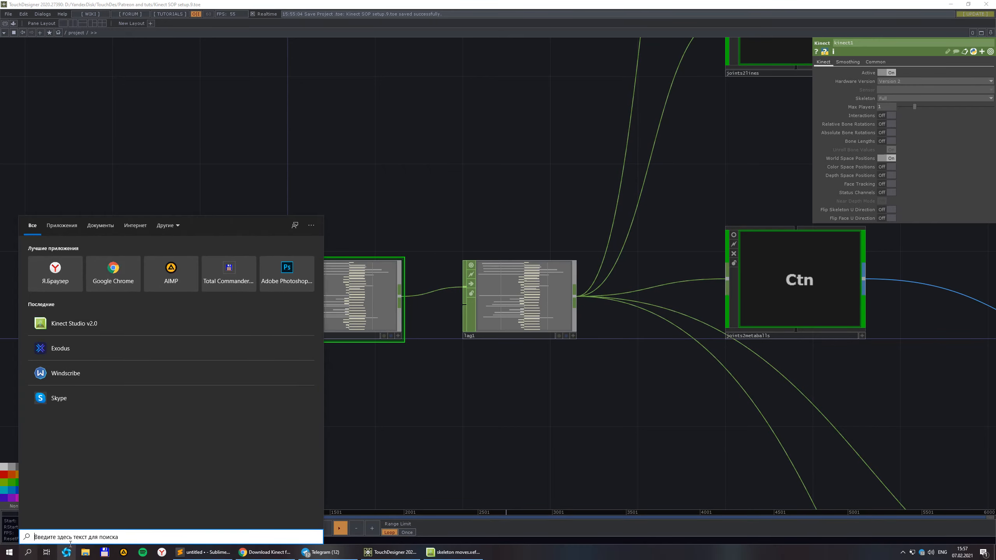
pyautogui.write('kine')
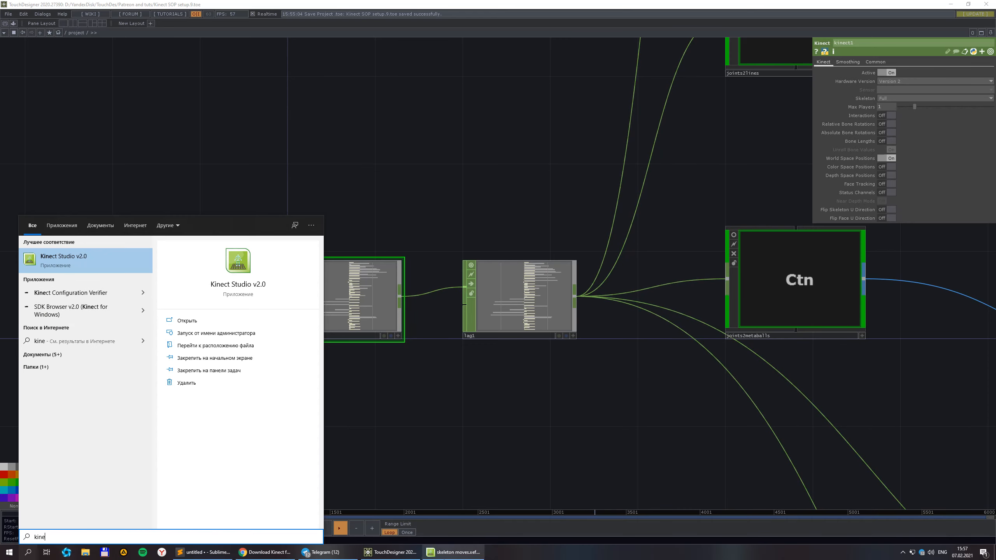
pyautogui.click(454, 553)
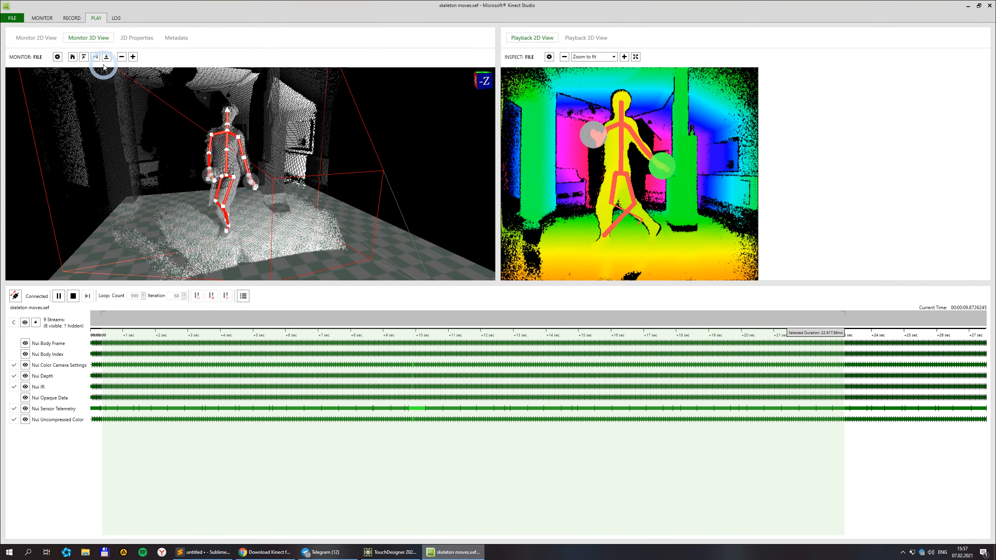
# Reopen skeleton moves.xef for editing and set the selected range to 21 754,18 ms.
pyautogui.click(12, 18)
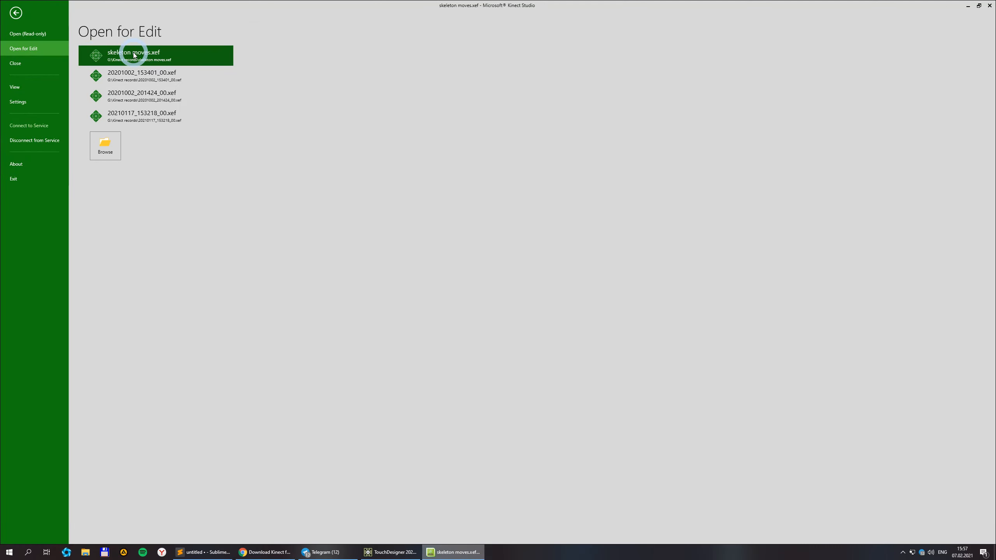
pyautogui.click(133, 55)
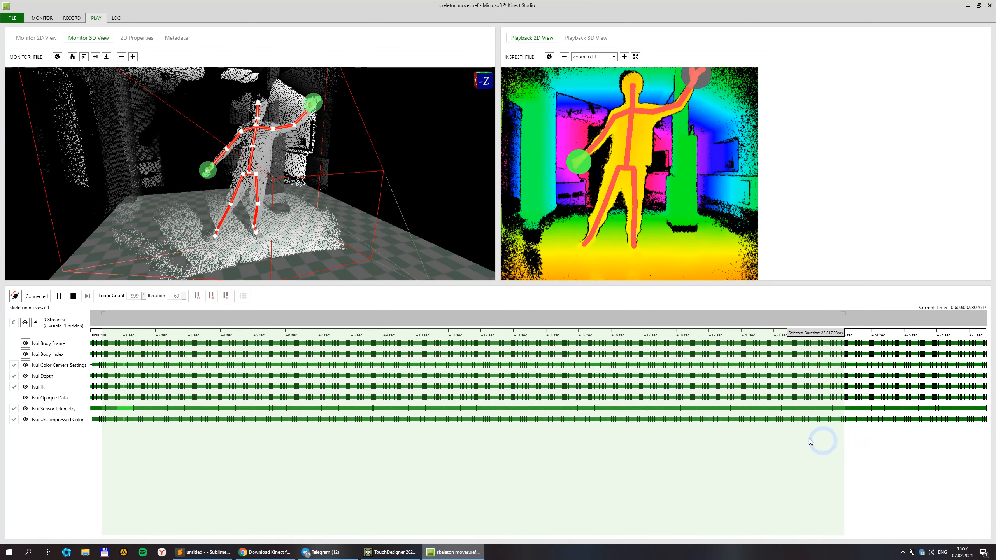
pyautogui.moveTo(101, 451); pyautogui.dragTo(808, 451)
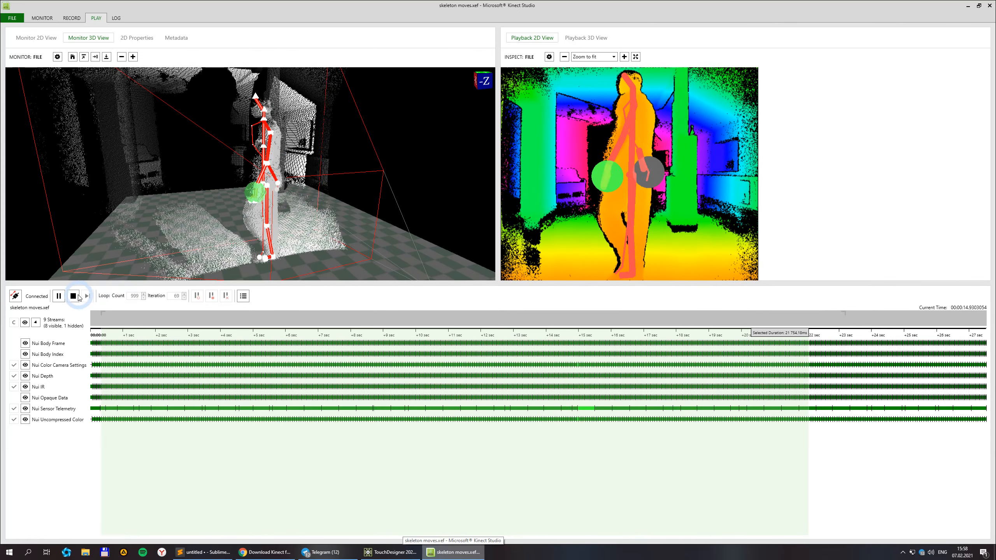
# Stop and restart the clip's playback, then return to TouchDesigner.
pyautogui.click(78, 296)
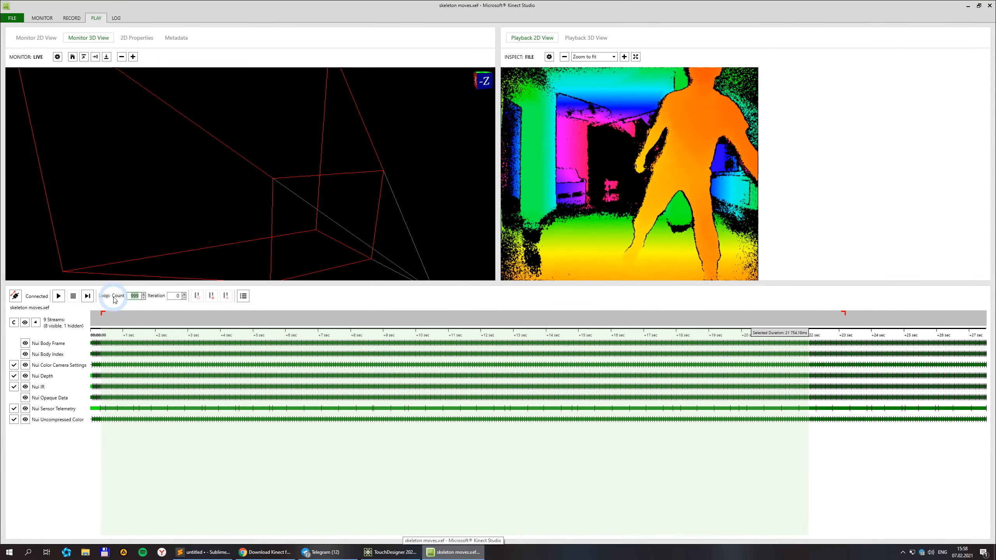
pyautogui.click(58, 296)
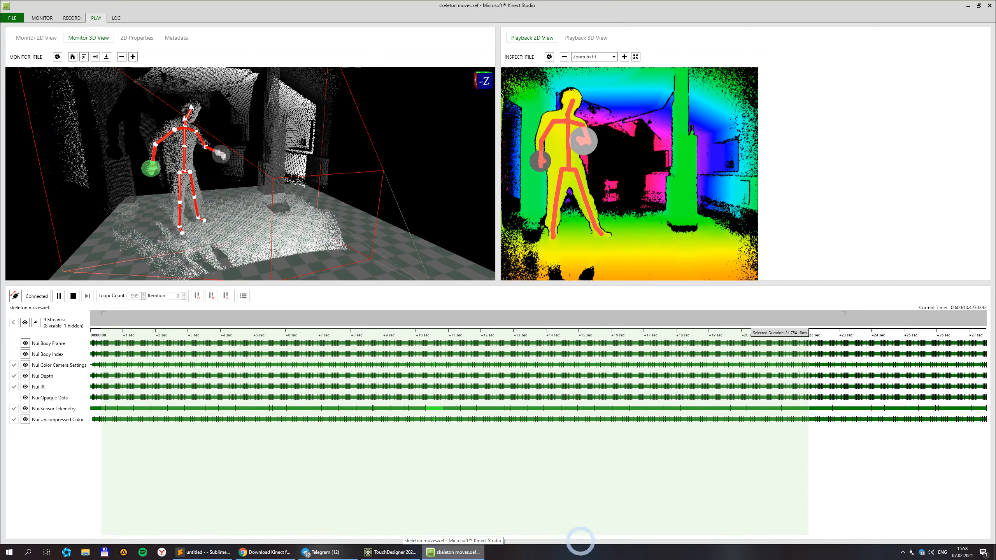
pyautogui.click(404, 556)
pyautogui.scroll(8, 510, 298)
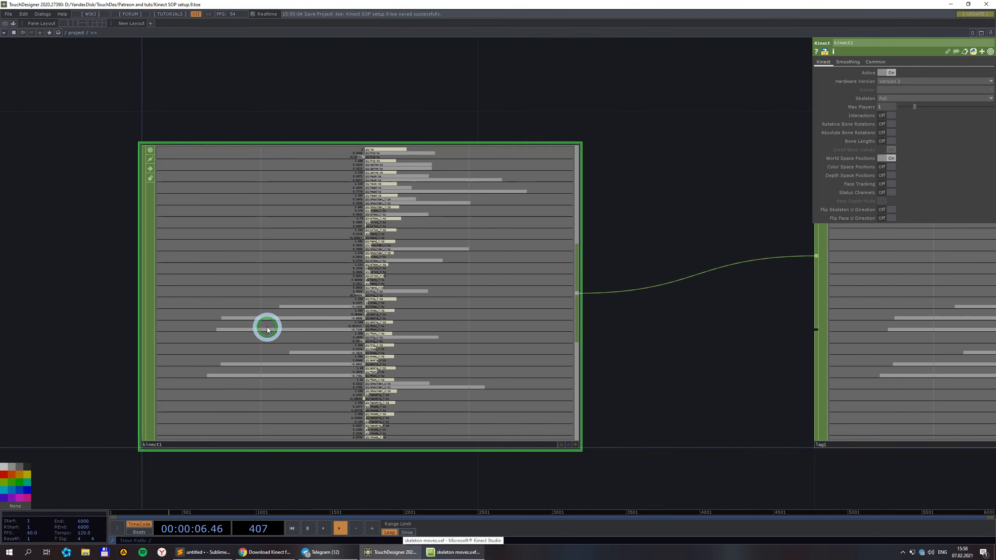
# Check kinect1's channels and the kinect2 silhouette updating, then switch back to Kinect Studio.
pyautogui.scroll(-6, 626, 301)
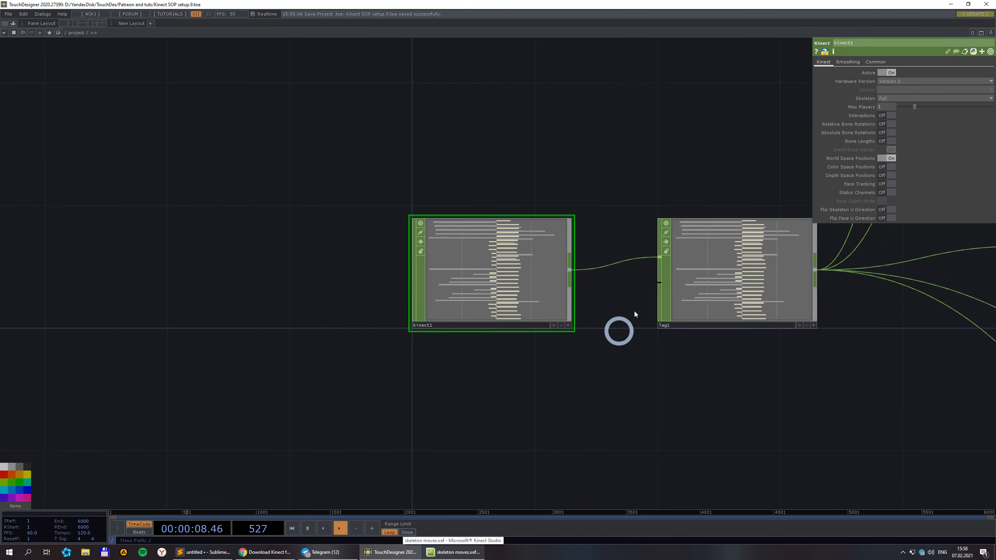
pyautogui.scroll(-6, 554, 315)
pyautogui.moveTo(645, 409); pyautogui.dragTo(374, 383)
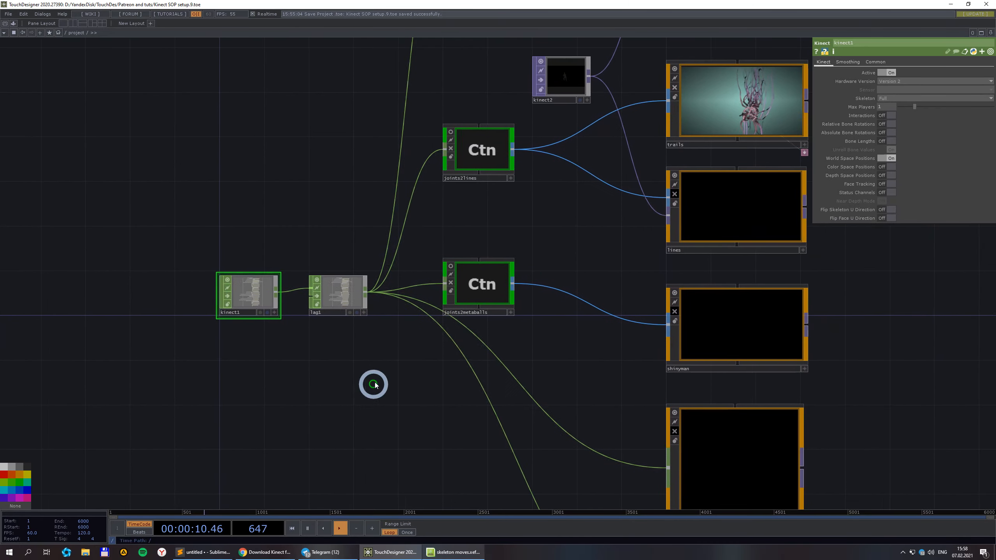
pyautogui.moveTo(535, 235); pyautogui.dragTo(485, 323)
pyautogui.scroll(6, 505, 227)
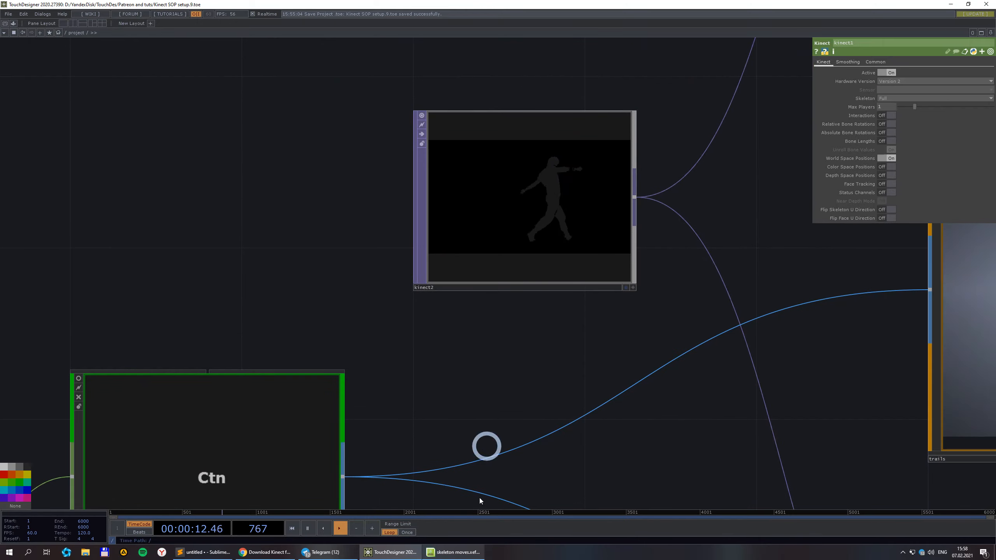
pyautogui.click(461, 553)
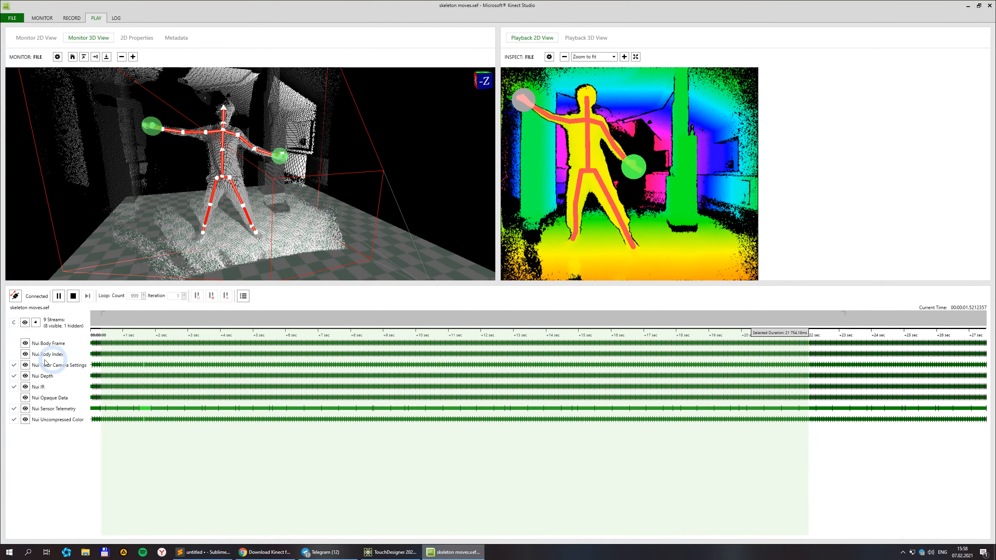
# Reveal all 9 streams including Nui Calibration Data, then return to TouchDesigner.
pyautogui.click(26, 365)
pyautogui.click(24, 323)
pyautogui.click(26, 365)
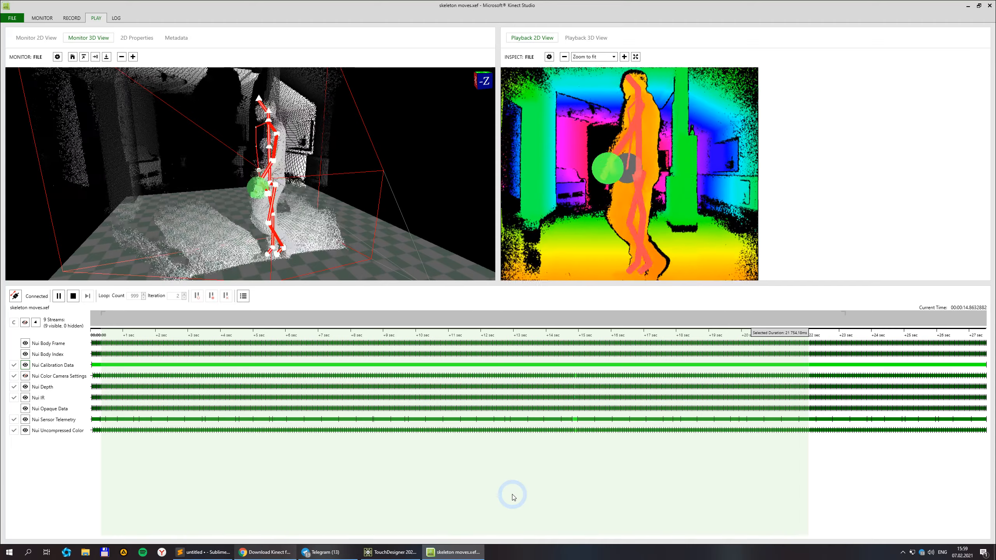
pyautogui.click(393, 556)
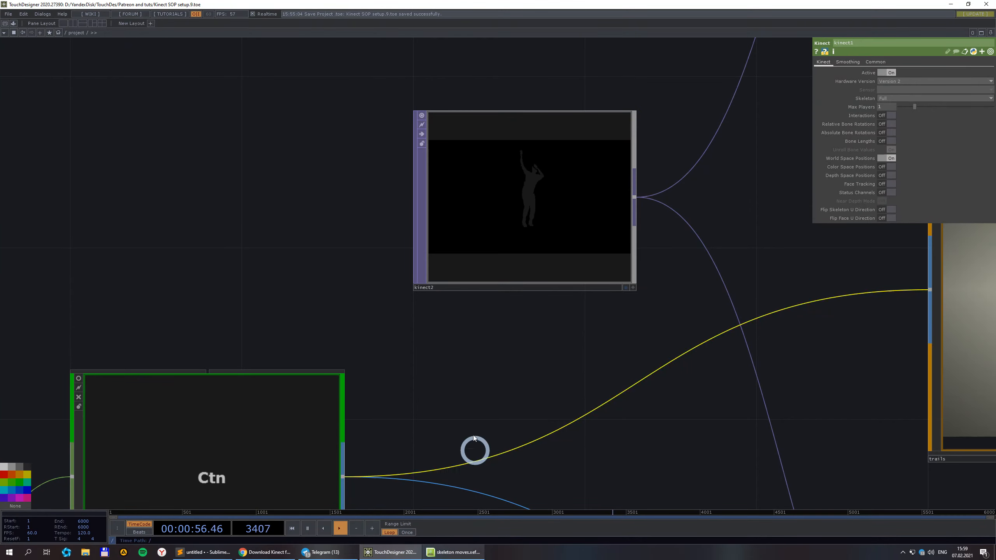
# Zoom out and pan until kinect1, lag1 and shinyman are visible.
pyautogui.scroll(-3, 474, 372)
pyautogui.scroll(-3, 269, 276)
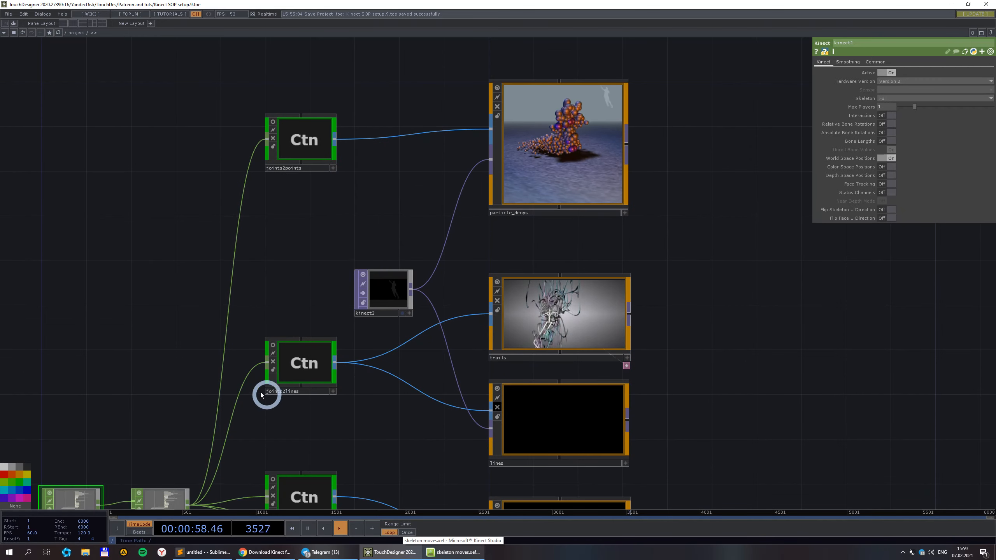
pyautogui.moveTo(152, 333); pyautogui.dragTo(192, 166)
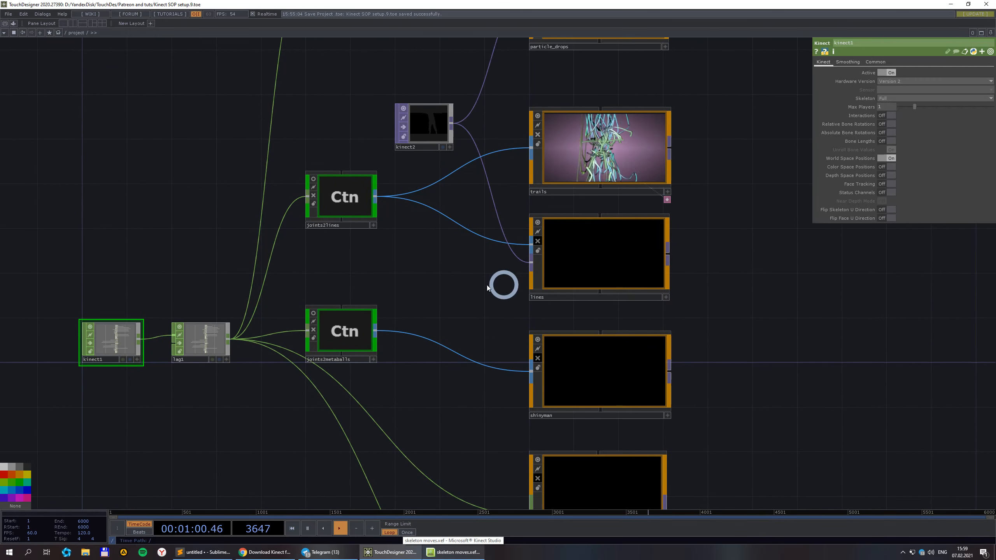
pyautogui.scroll(-3, 765, 338)
pyautogui.scroll(4, 345, 318)
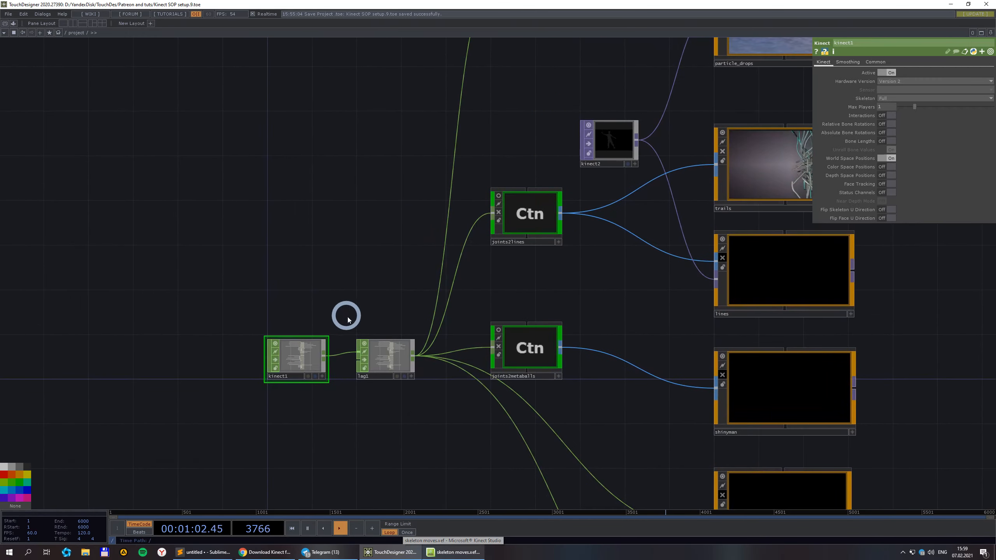
pyautogui.scroll(4, 251, 393)
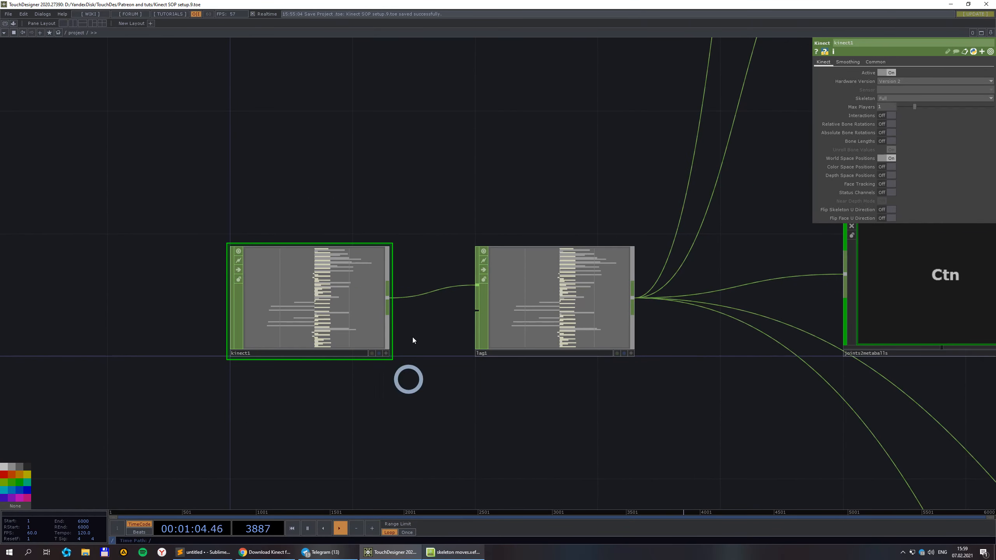
pyautogui.scroll(5, 229, 367)
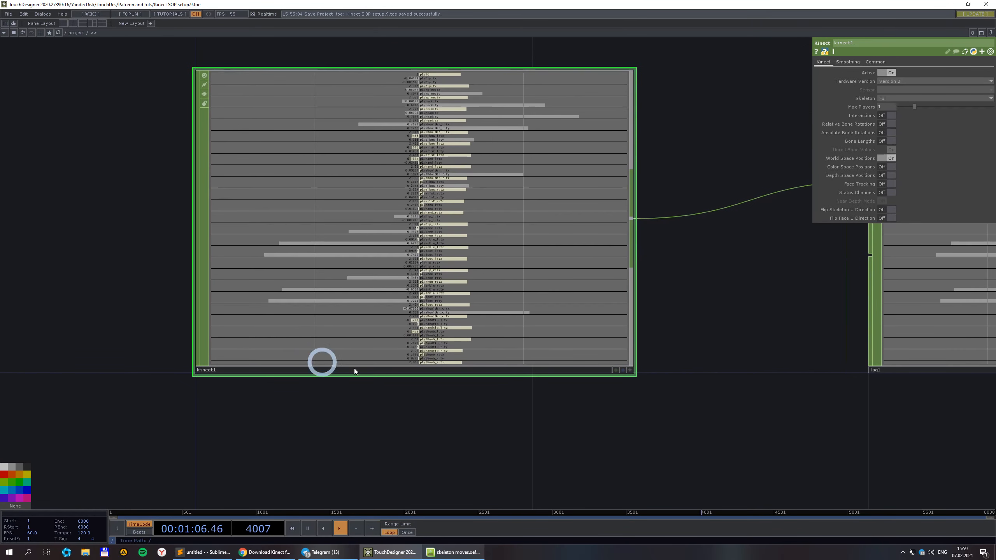
pyautogui.scroll(-2, 452, 372)
# Frame lag1 and its downstream nodes and show lag1's parameters (Lag 0.2, Overshoot 0).
pyautogui.moveTo(651, 424); pyautogui.dragTo(525, 439)
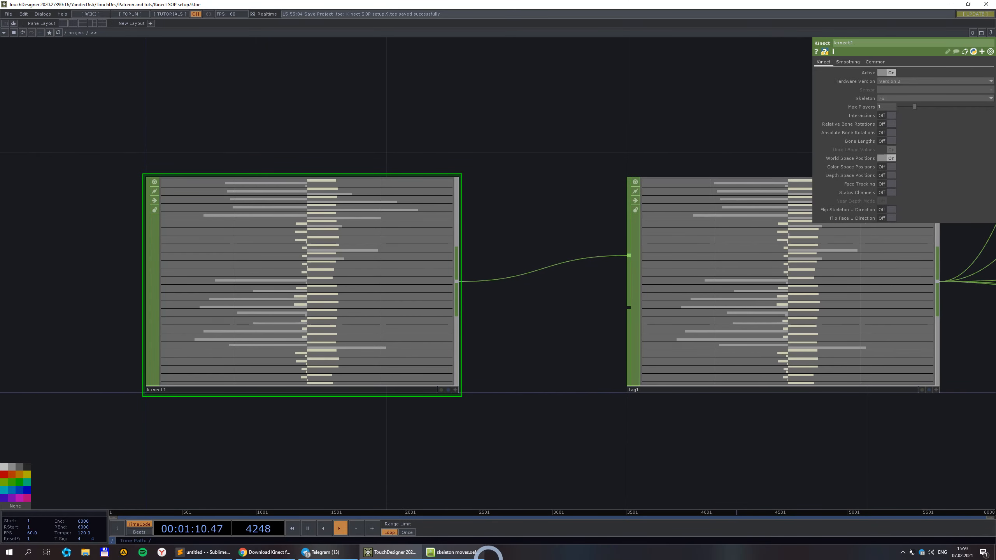
pyautogui.scroll(-3, 444, 409)
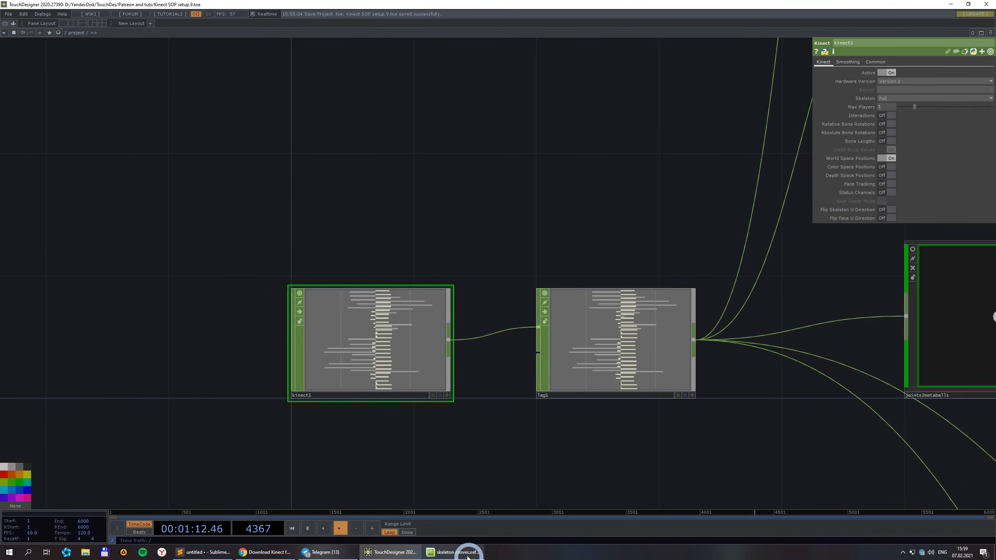
pyautogui.moveTo(576, 479); pyautogui.dragTo(364, 383)
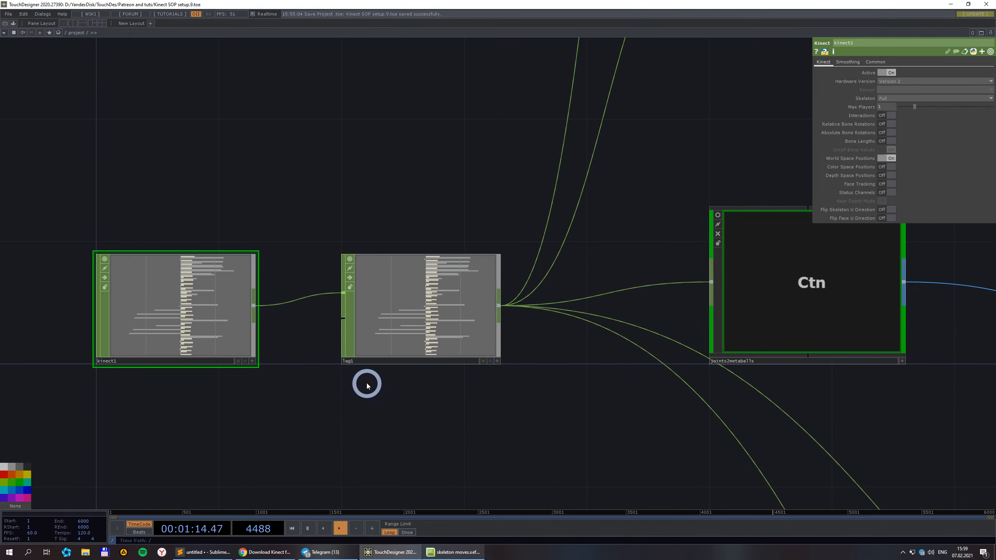
pyautogui.scroll(2, 328, 351)
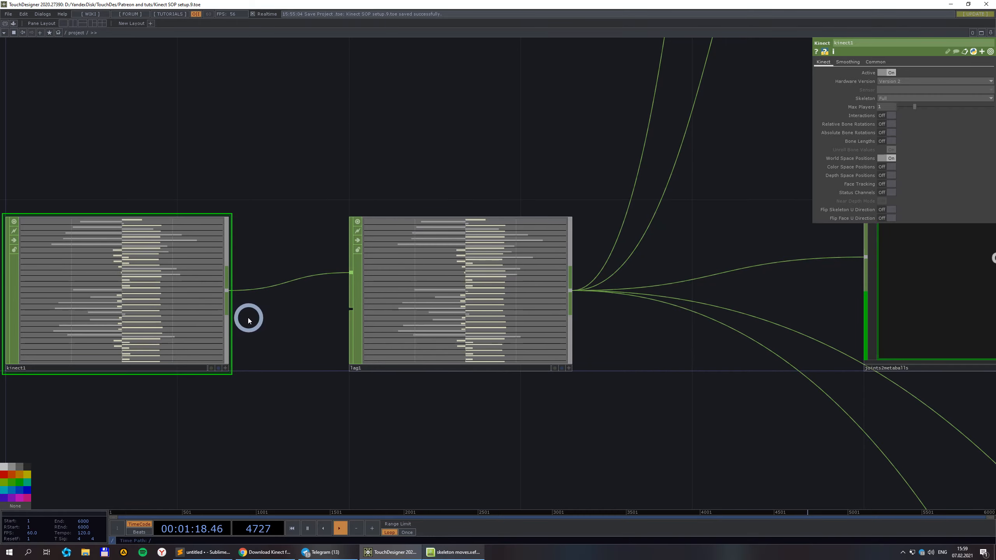
pyautogui.scroll(2, 438, 365)
pyautogui.click(441, 334)
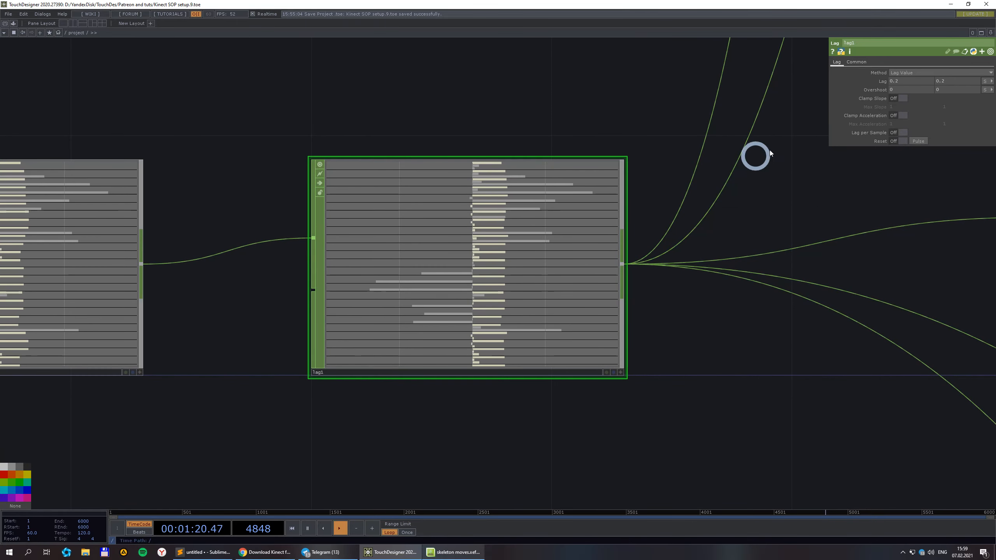
pyautogui.scroll(-2, 618, 215)
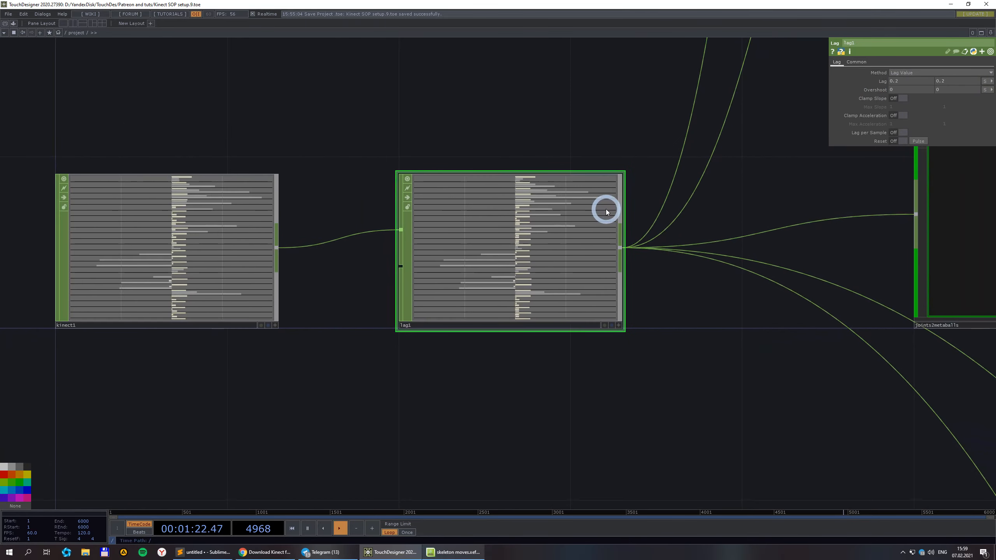
# Start a Filter node after kinect1, cancel it, and recentre the view on lag1's outputs.
pyautogui.rightClick(279, 250)
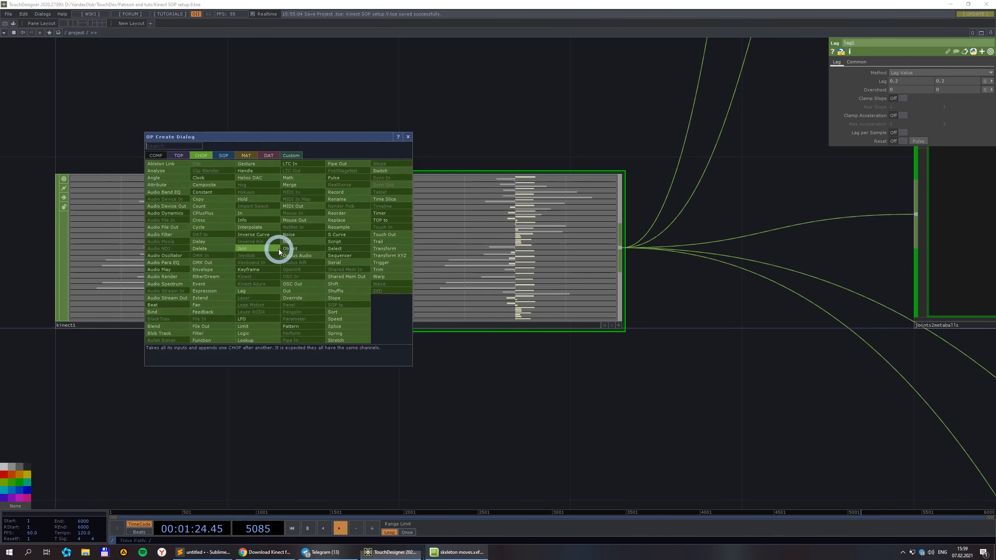
pyautogui.click(202, 333)
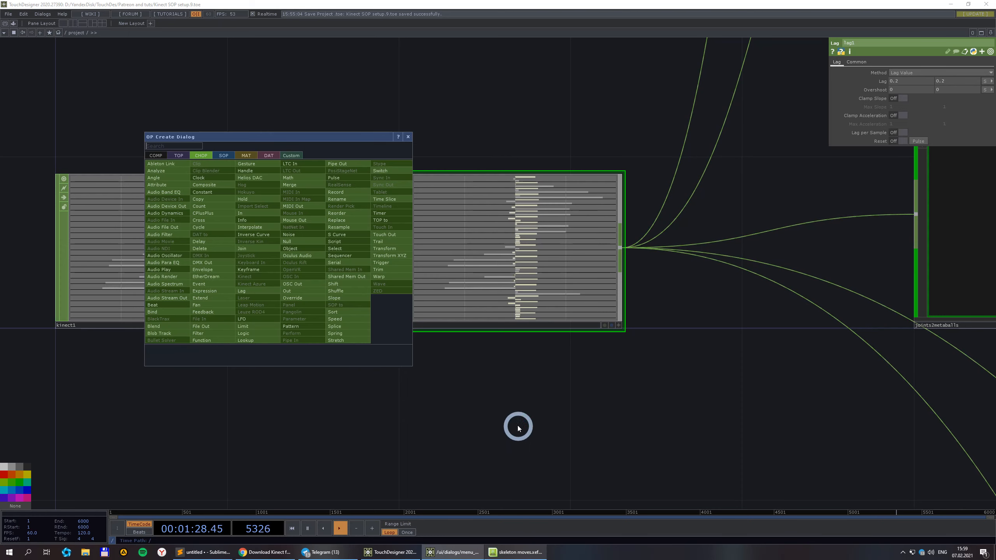
pyautogui.click(395, 456)
pyautogui.scroll(-4, 520, 347)
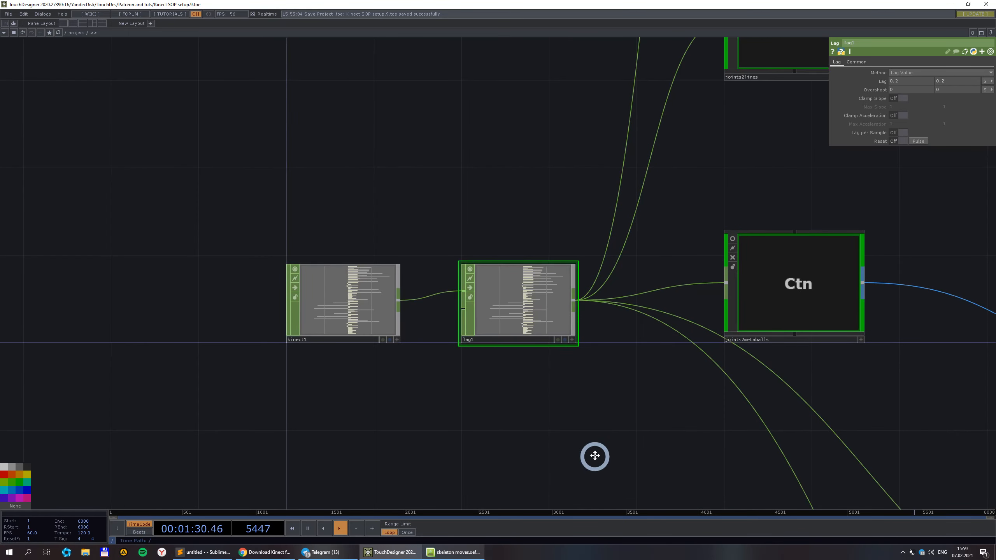
pyautogui.moveTo(594, 456); pyautogui.dragTo(520, 399)
pyautogui.scroll(-3, 519, 333)
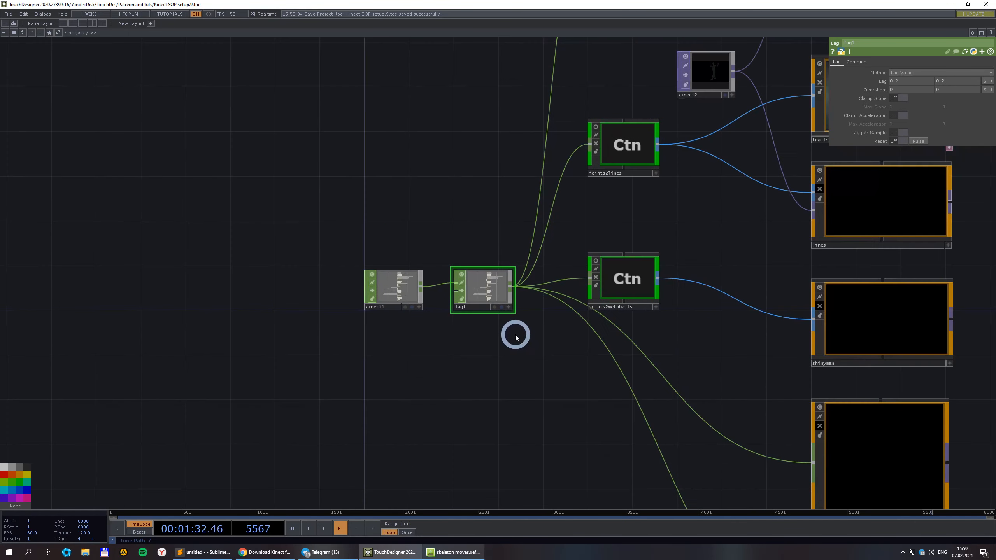
pyautogui.moveTo(683, 218); pyautogui.dragTo(559, 127)
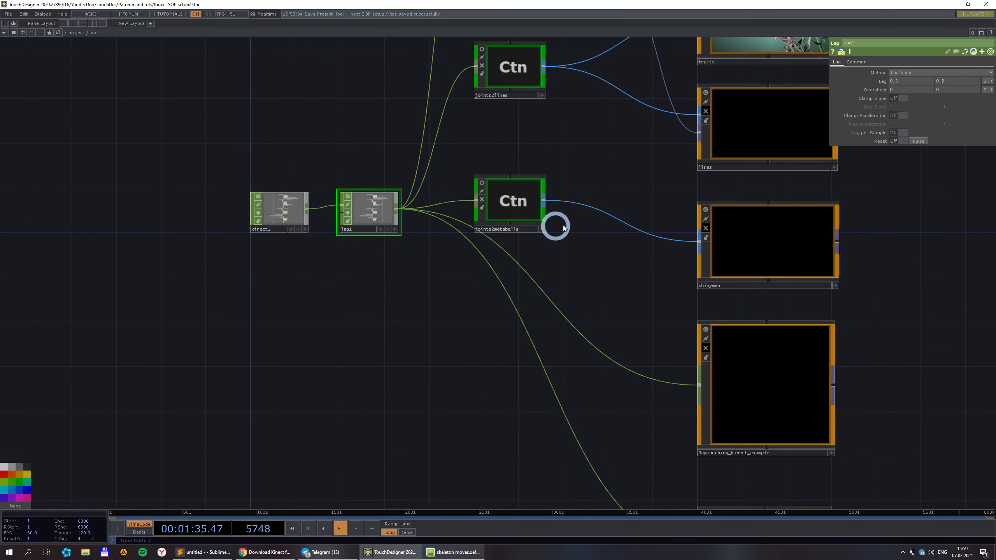
# Add a Container, container1, below lag1 wired from it, and save as Kinect SOP setup.10.toe.
pyautogui.rightClick(397, 213)
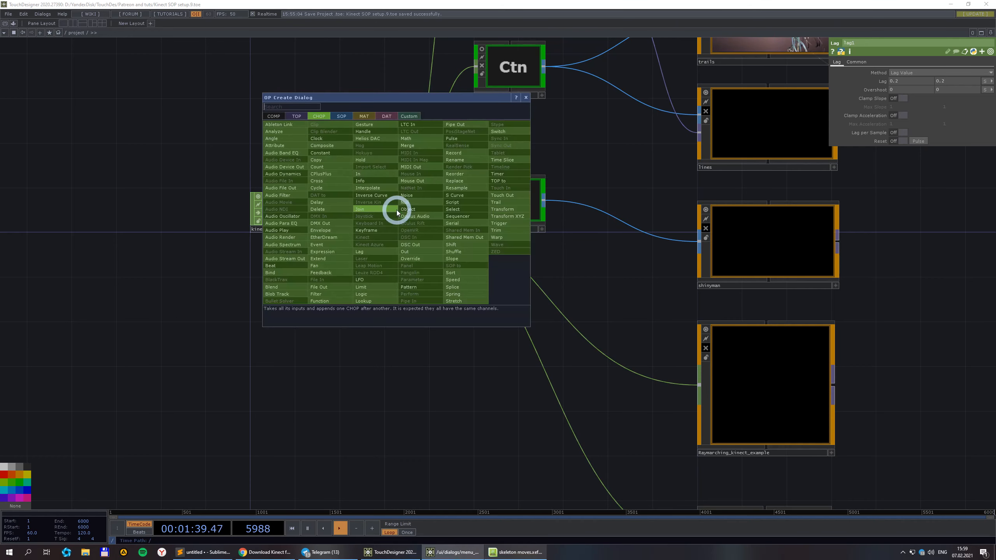
pyautogui.click(275, 115)
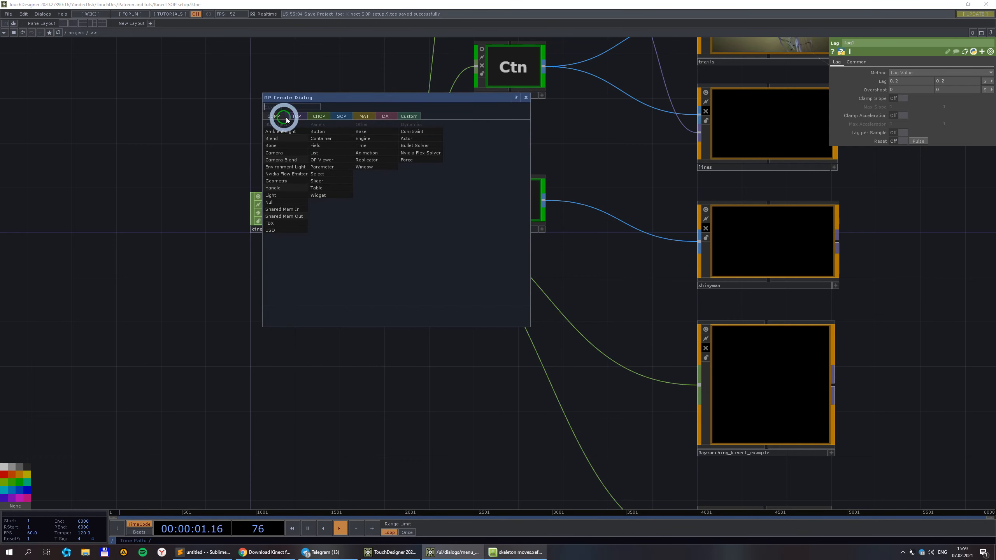
pyautogui.click(323, 140)
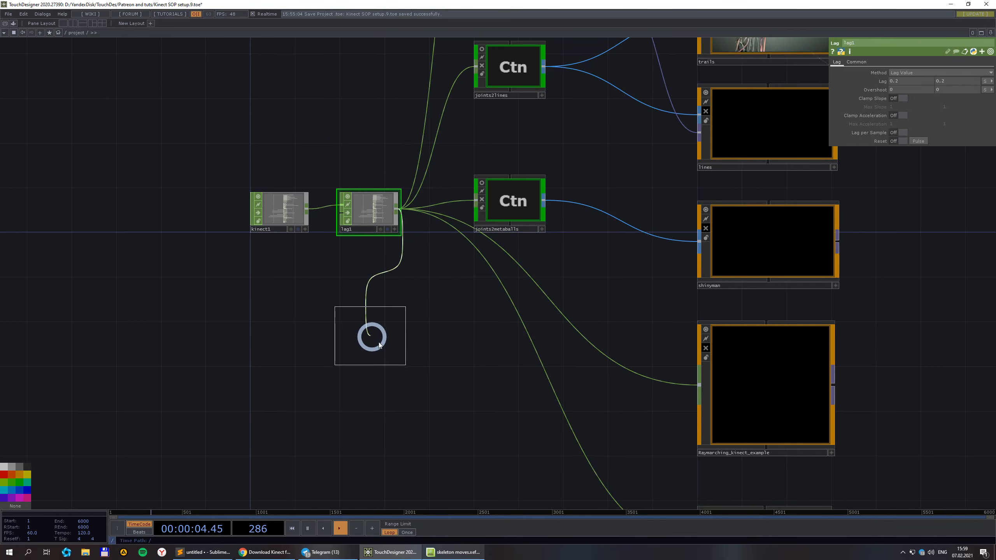
pyautogui.click(386, 345)
pyautogui.scroll(-4, 470, 332)
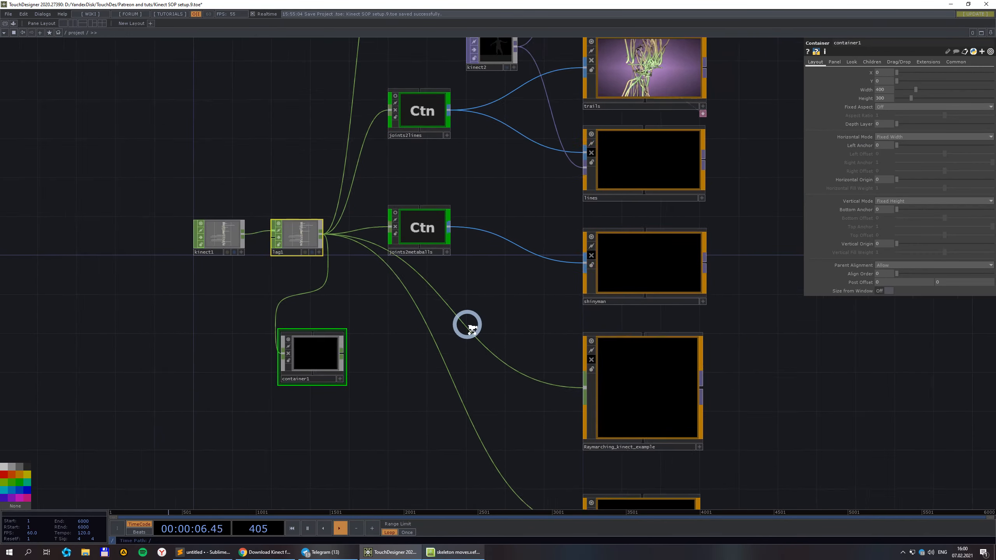
pyautogui.scroll(2, 378, 345)
pyautogui.scroll(3, 318, 367)
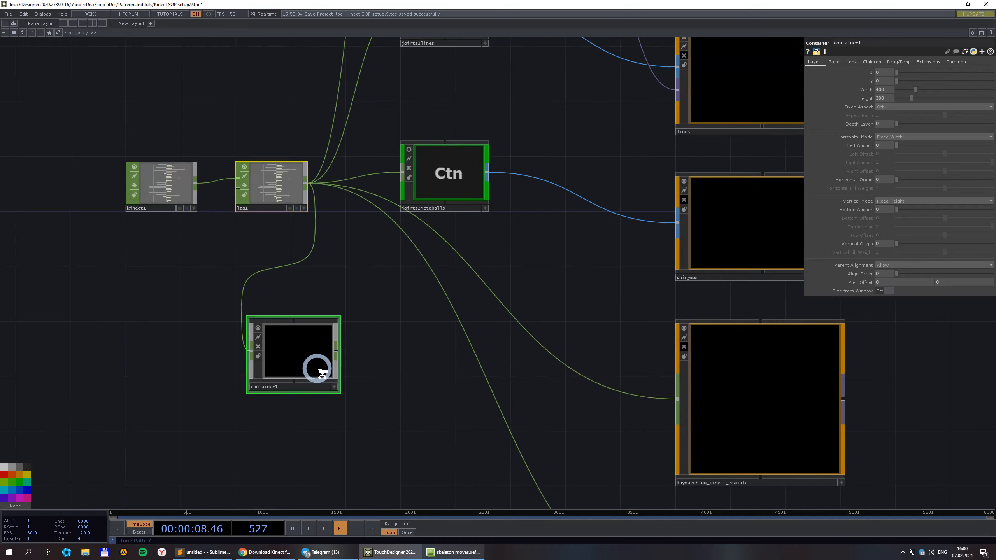
pyautogui.hotkey('ctrl', 's')
pyautogui.scroll(-3, 368, 308)
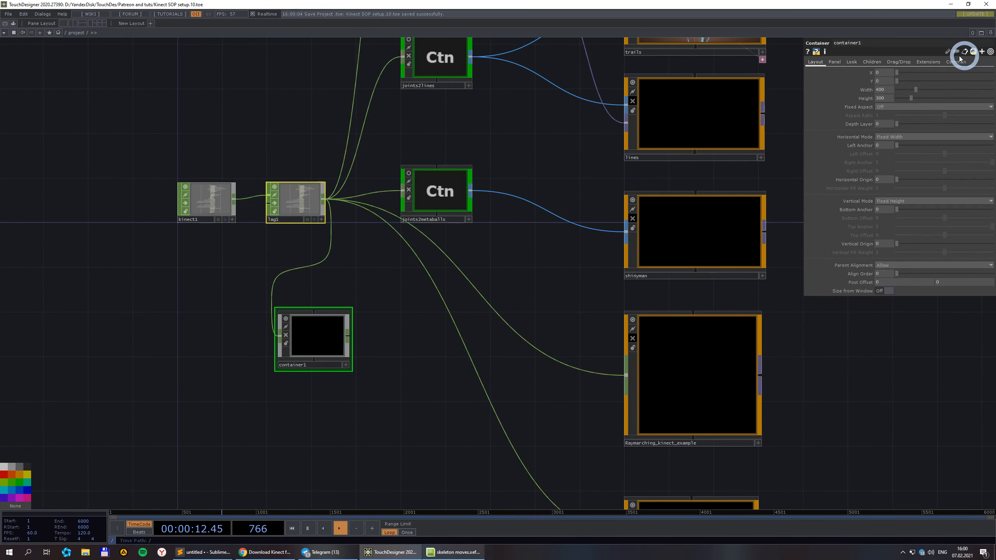
# Split the network editor into two panes and open joints2points' network in the right pane.
pyautogui.click(73, 26)
pyautogui.moveTo(727, 114); pyautogui.dragTo(590, 279)
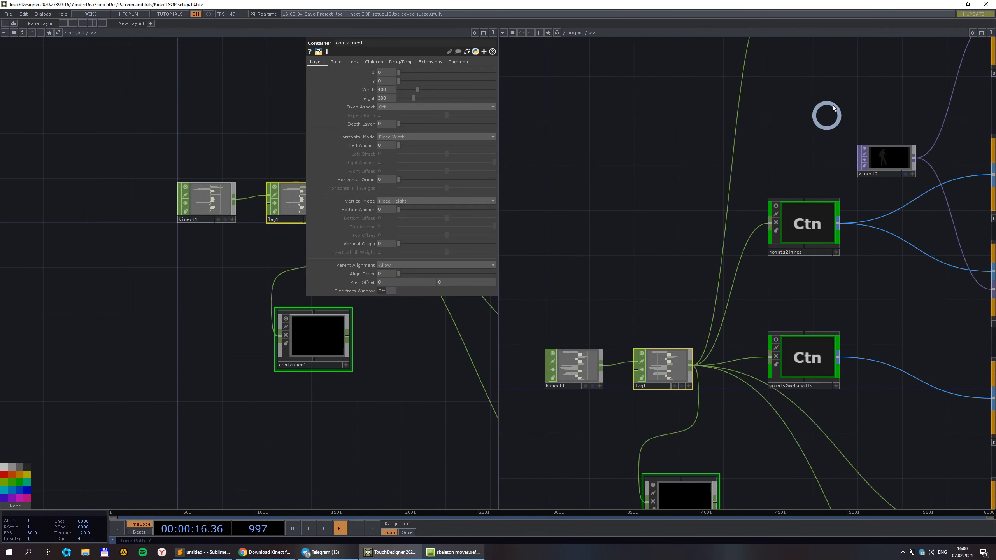
pyautogui.moveTo(815, 118); pyautogui.dragTo(615, 364)
pyautogui.doubleClick(589, 246)
pyautogui.click(826, 143)
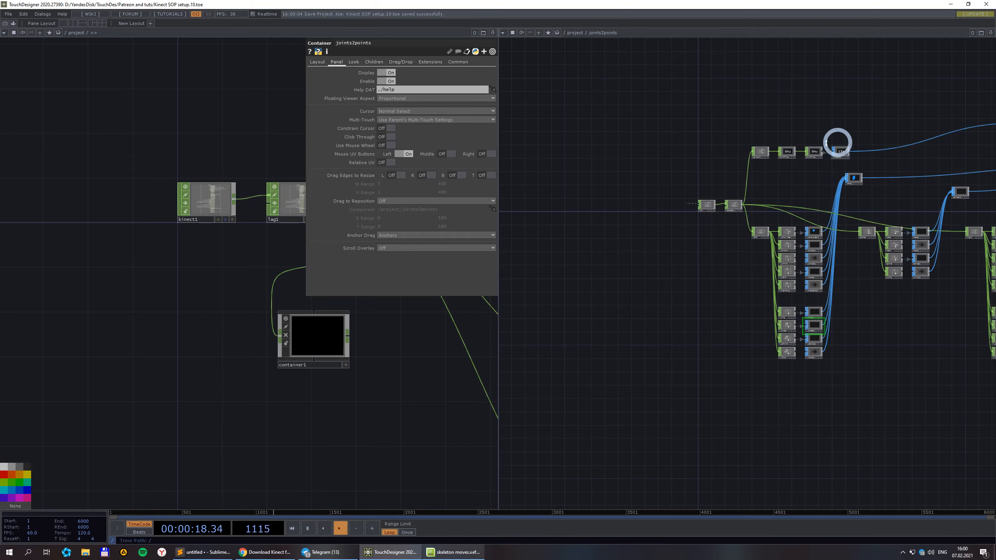
pyautogui.moveTo(820, 114); pyautogui.dragTo(683, 195)
pyautogui.scroll(-2, 727, 188)
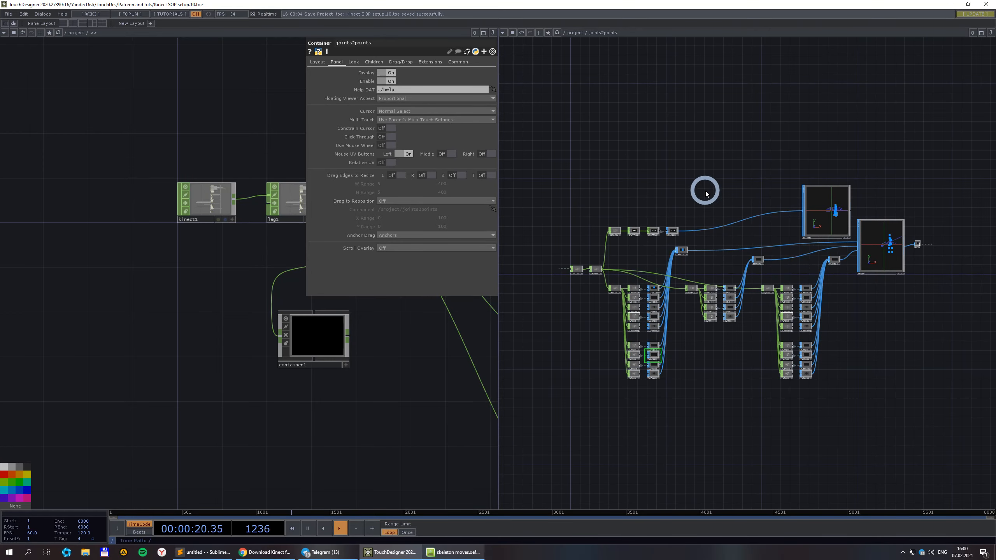
pyautogui.scroll(2, 706, 193)
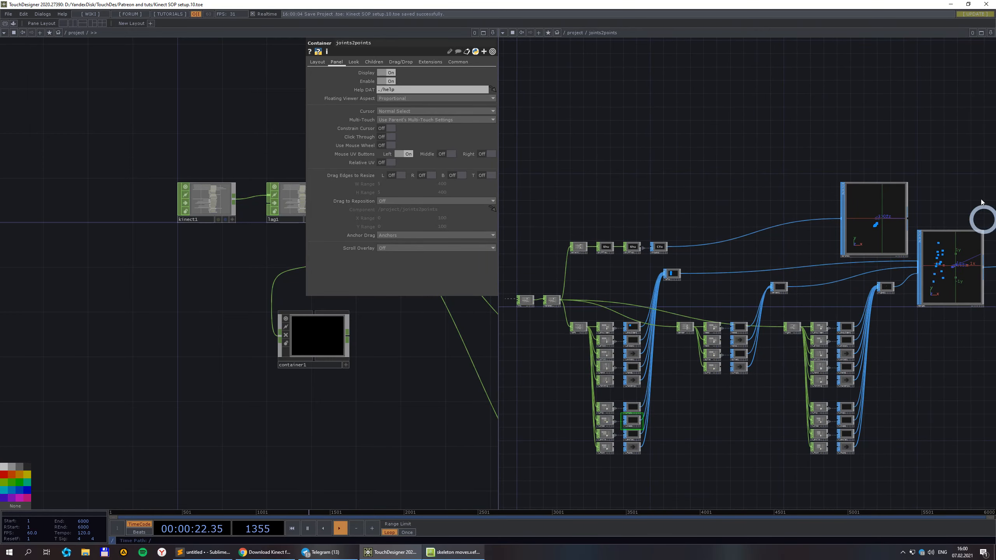
# Go inside container1 in the left pane to show in1 feeding out1.
pyautogui.moveTo(351, 375); pyautogui.dragTo(228, 381)
pyautogui.click(188, 348)
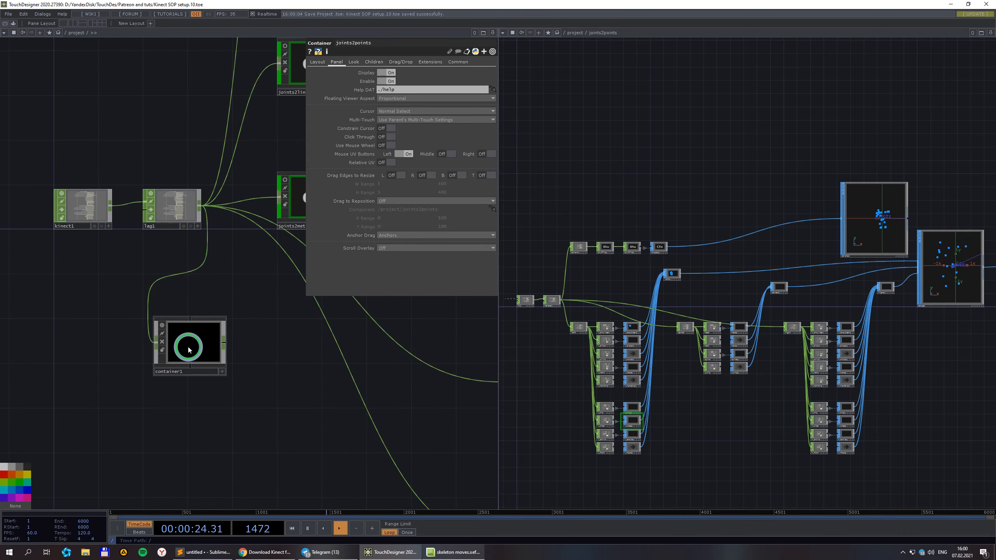
pyautogui.doubleClick(189, 347)
pyautogui.scroll(3, 166, 347)
pyautogui.moveTo(230, 306); pyautogui.dragTo(190, 287)
# Add a select1 Select CHOP after out1 with Channel Names *head*.
pyautogui.scroll(-3, 192, 279)
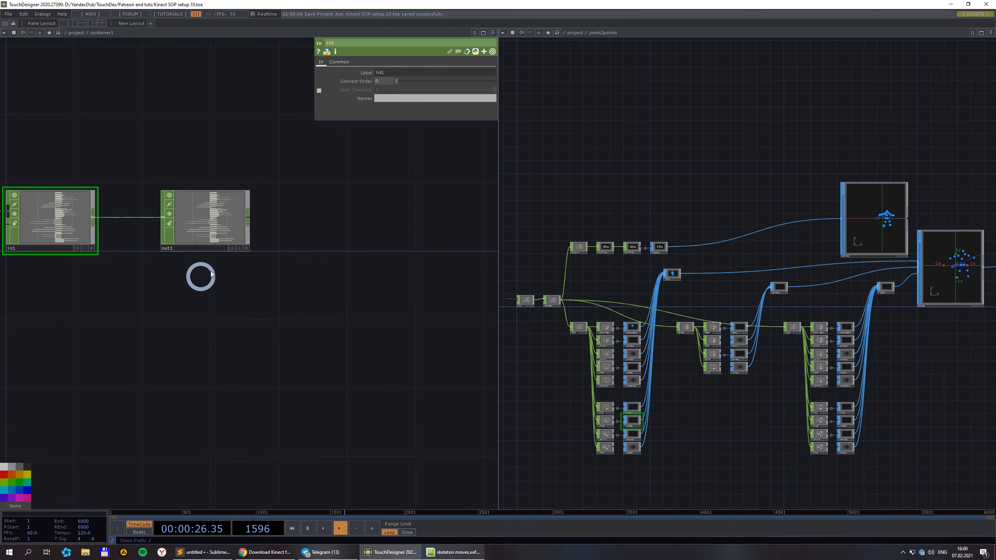
pyautogui.click(244, 225)
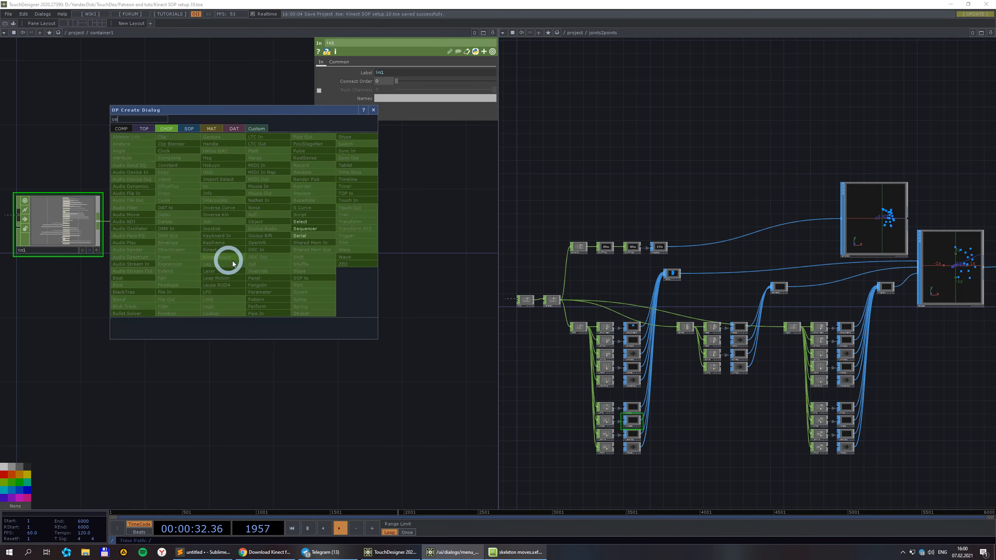
pyautogui.click(309, 224)
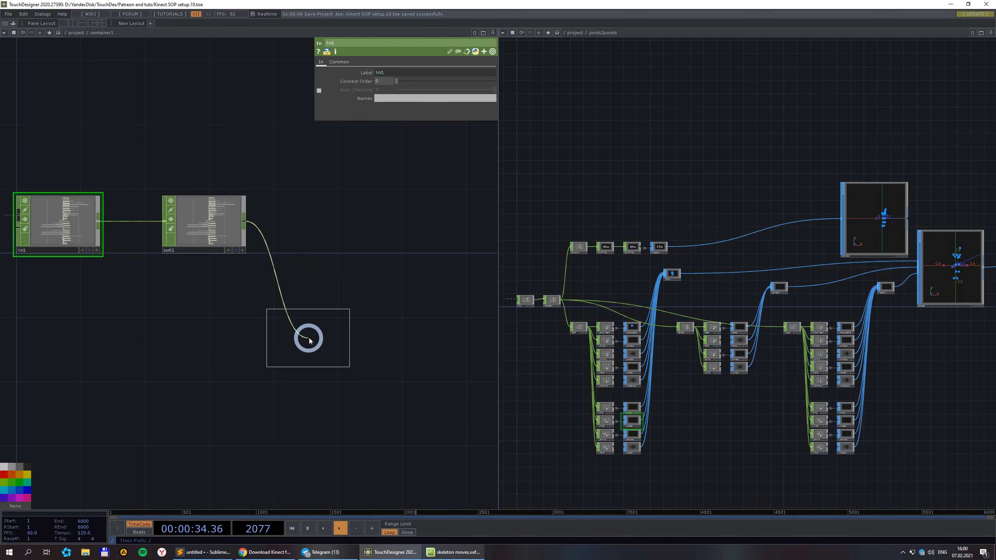
pyautogui.click(311, 359)
pyautogui.click(411, 88)
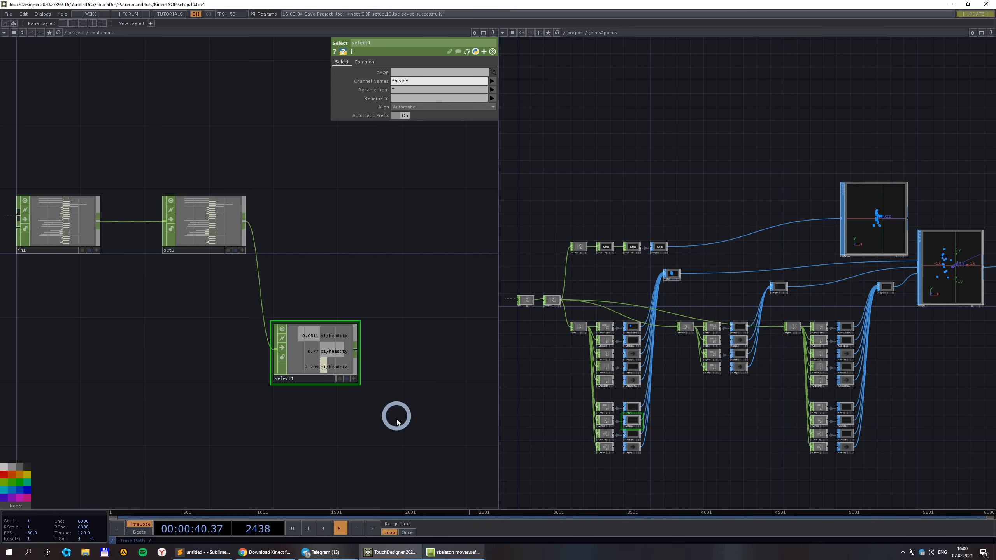
pyautogui.moveTo(357, 408); pyautogui.dragTo(202, 341)
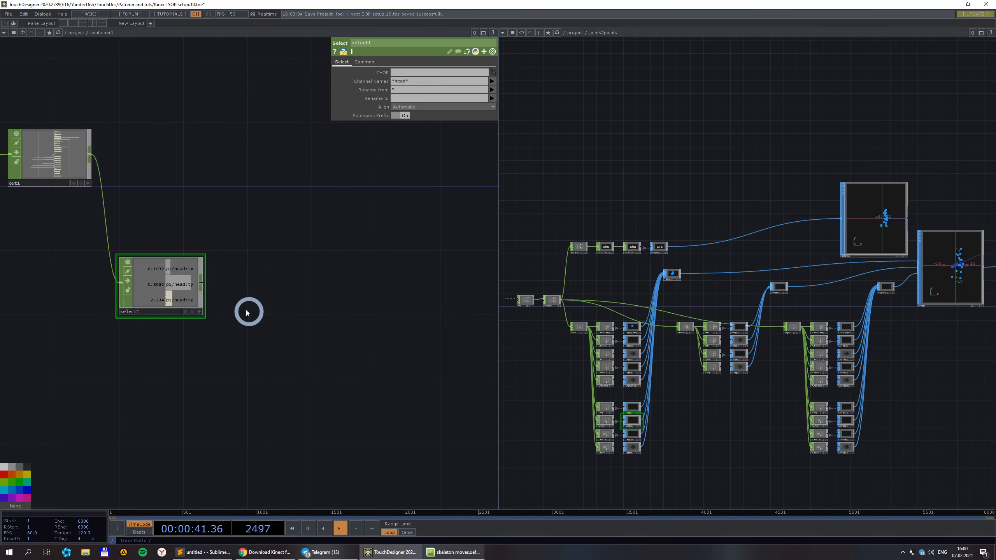
# Add a chopto1 CHOP to SOP wired from select1, using select1 as its CHOP.
pyautogui.rightClick(201, 284)
pyautogui.click(145, 191)
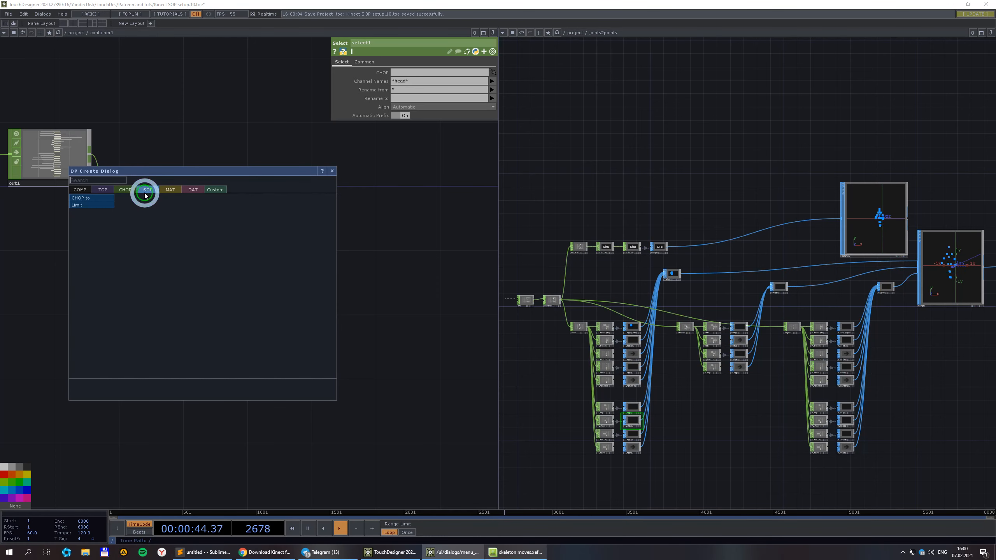
pyautogui.click(100, 197)
pyautogui.click(293, 292)
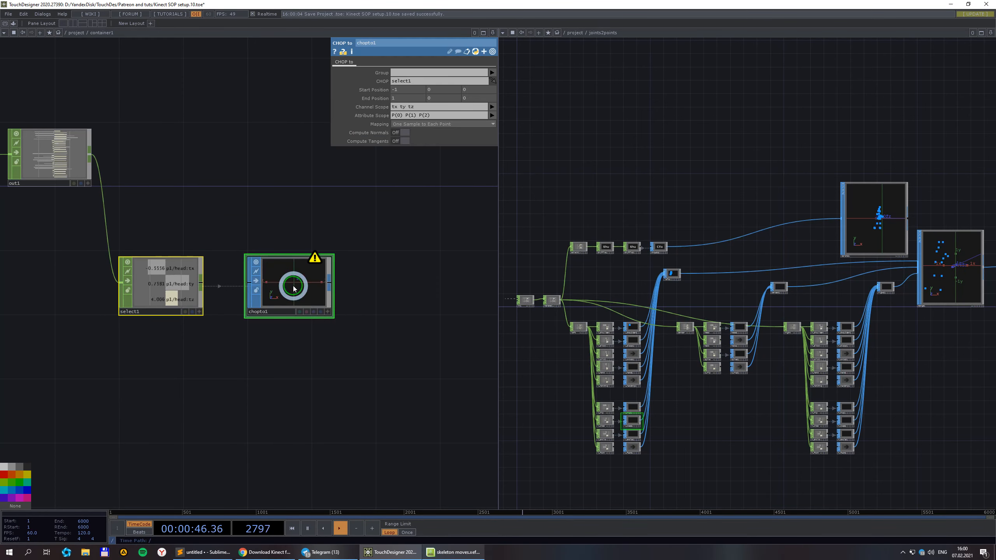
pyautogui.scroll(4, 300, 292)
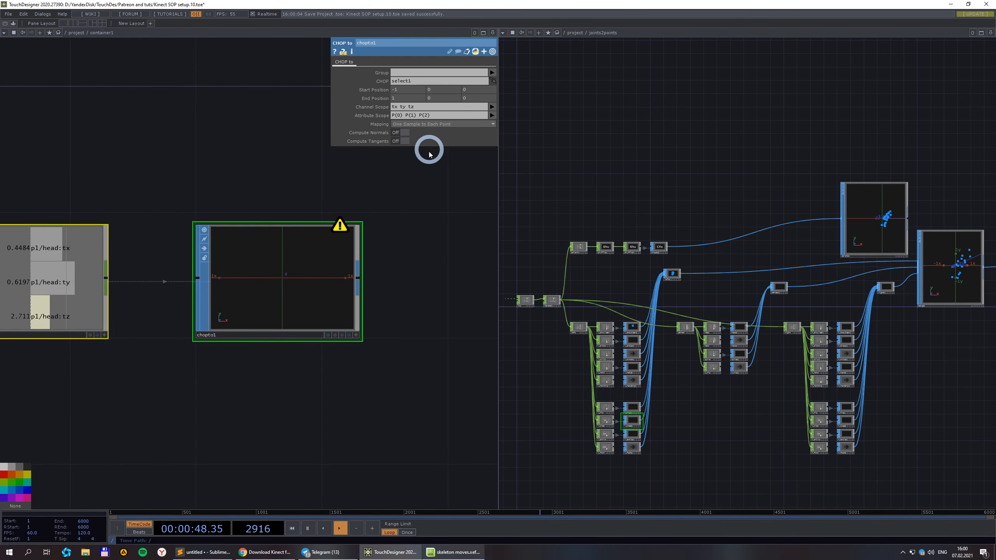
# Set chopto1's channel scope to select1's p1/head:t[xyz] channels.
pyautogui.scroll(-2, 427, 151)
pyautogui.middleClick(372, 207)
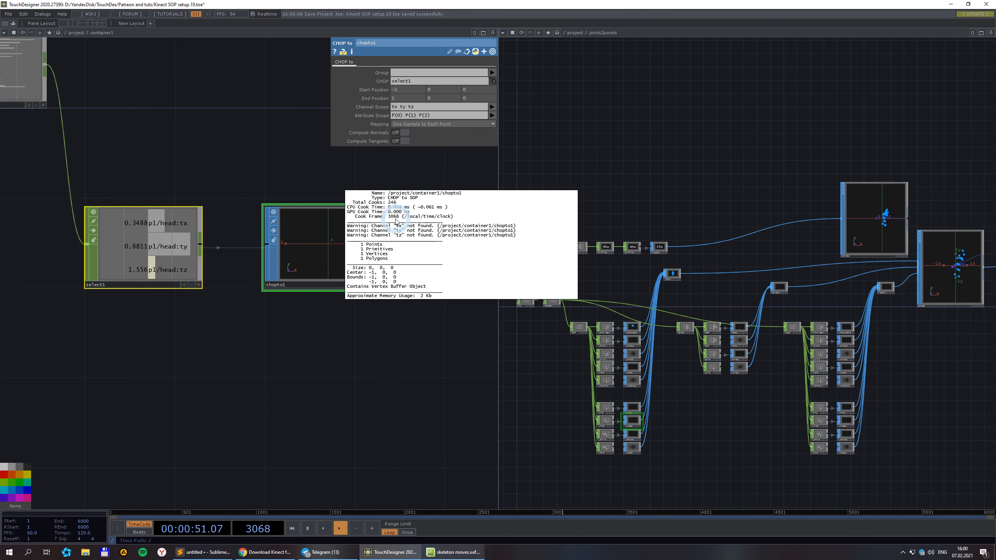
pyautogui.click(492, 107)
pyautogui.click(495, 115)
pyautogui.click(418, 112)
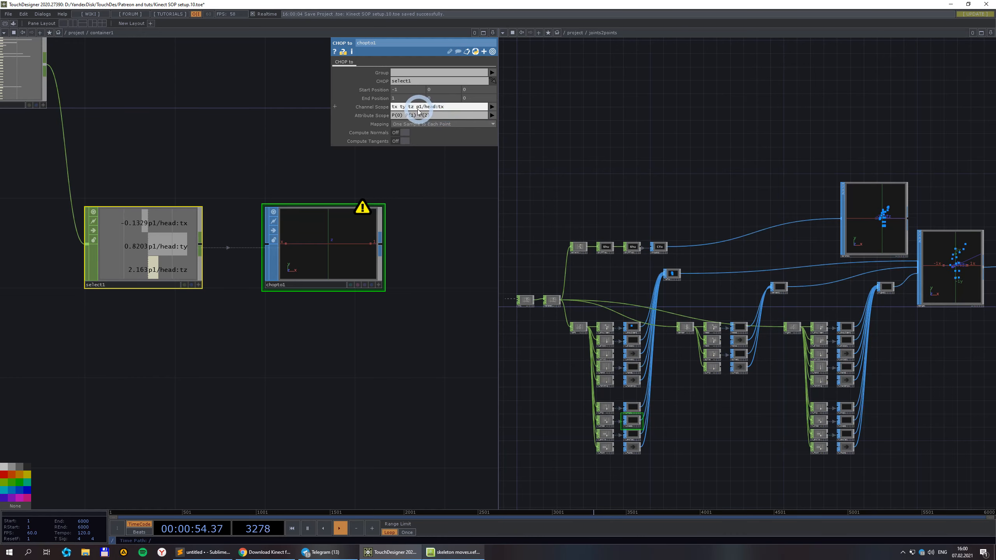
pyautogui.moveTo(417, 110); pyautogui.dragTo(397, 114)
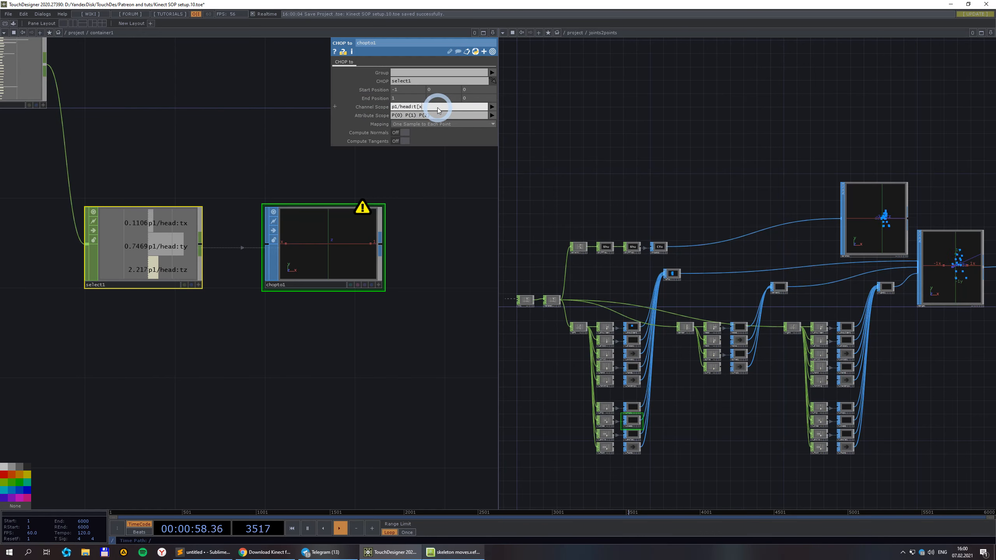
pyautogui.click(445, 244)
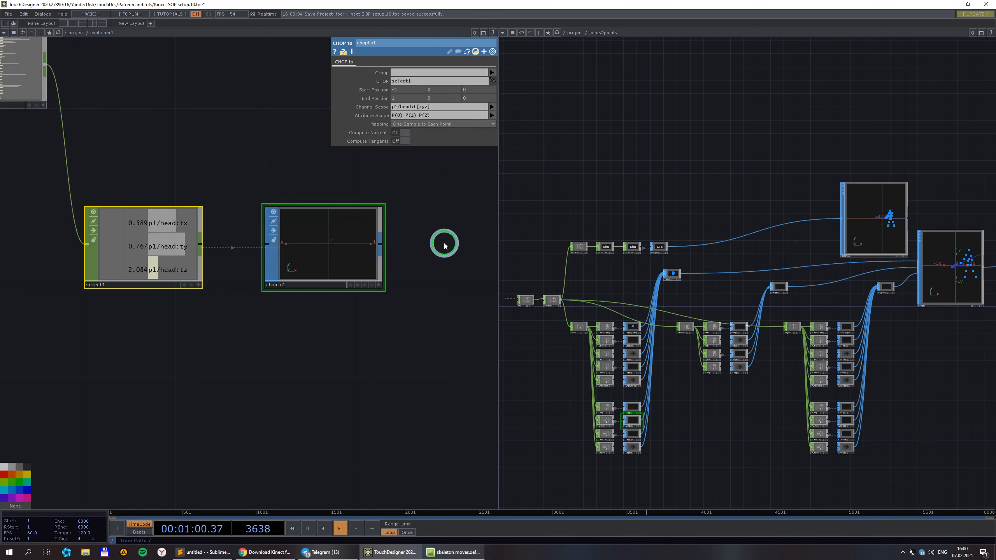
# Switch the chopto1 viewer to Perspective Viewport and orbit it to see the head point in 3-D.
pyautogui.scroll(3, 344, 261)
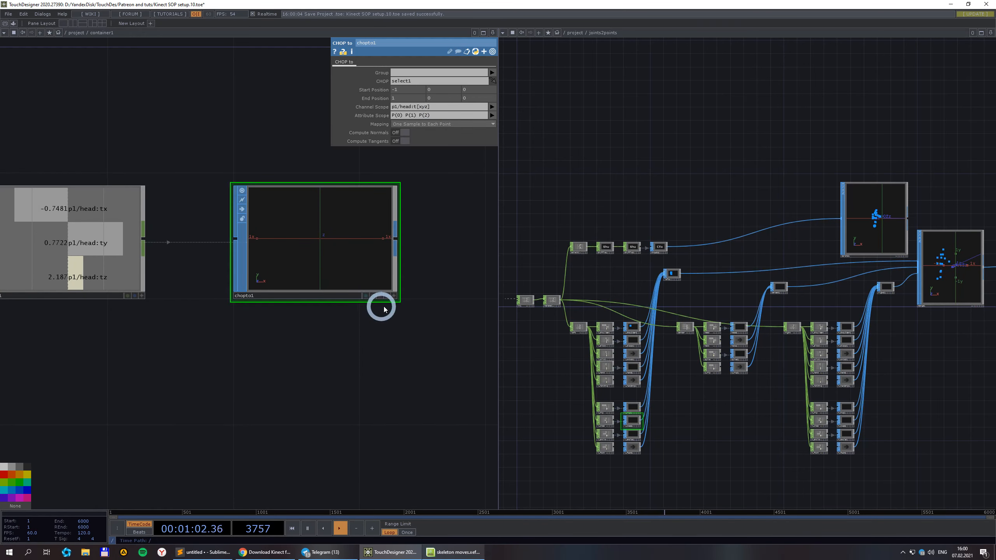
pyautogui.click(394, 296)
pyautogui.rightClick(349, 215)
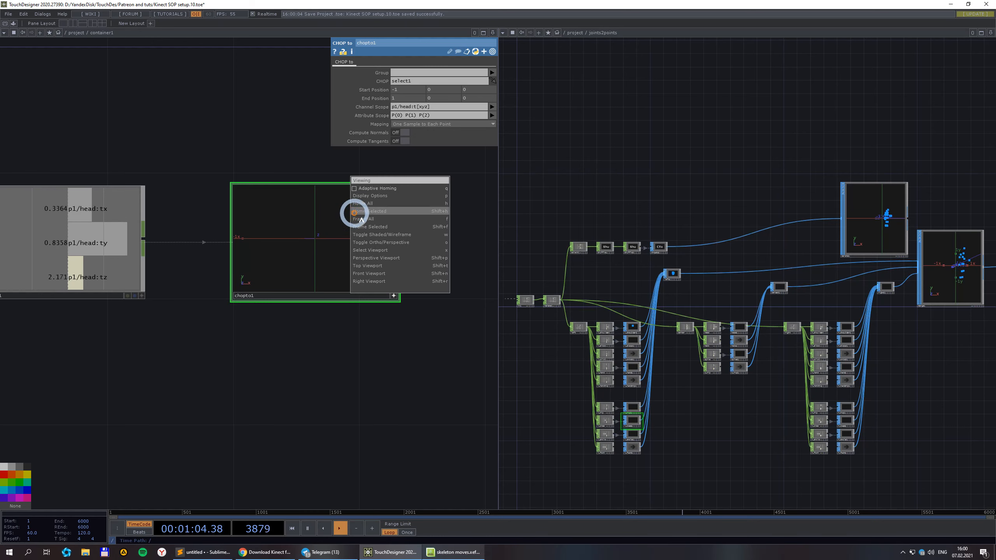
pyautogui.click(362, 199)
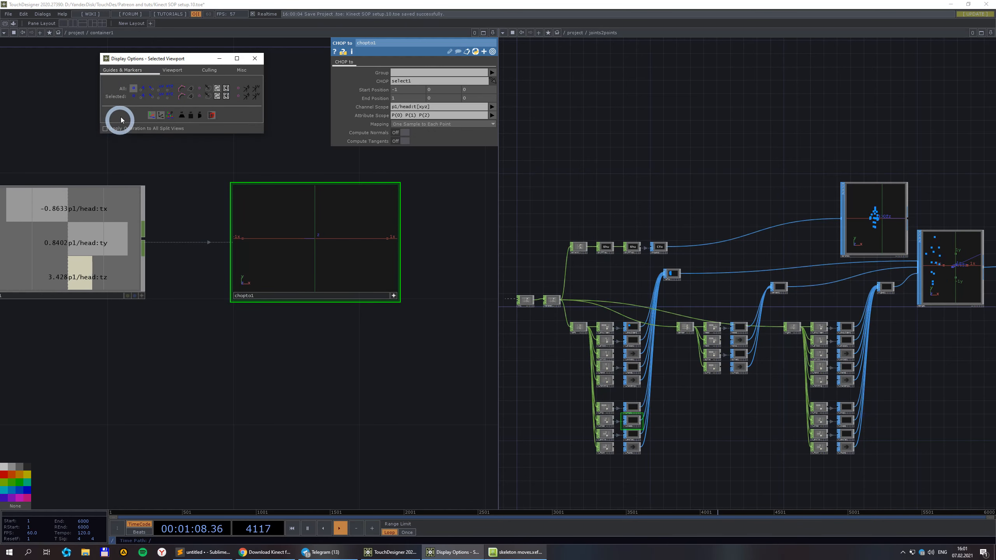
pyautogui.click(255, 58)
pyautogui.rightClick(359, 231)
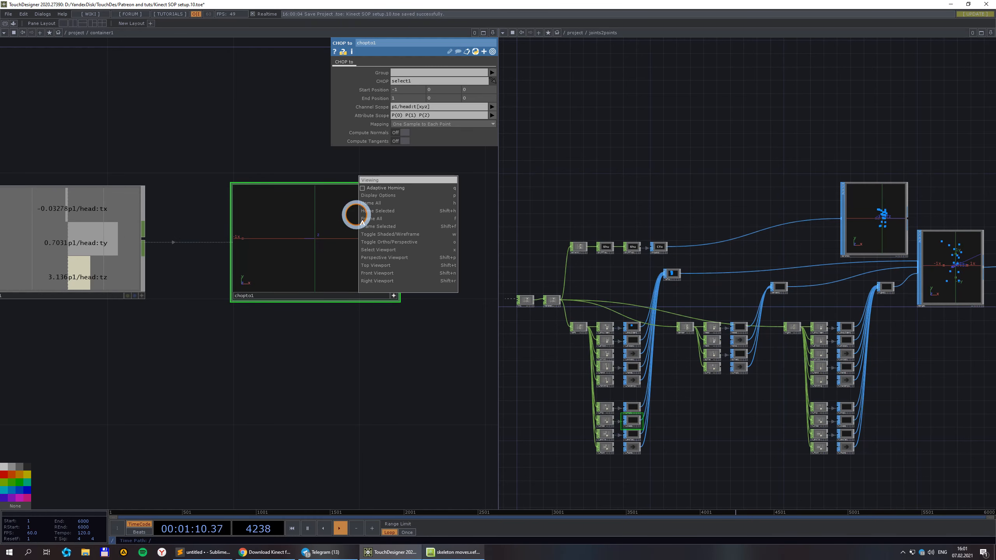
pyautogui.click(366, 224)
pyautogui.moveTo(360, 235); pyautogui.dragTo(313, 238)
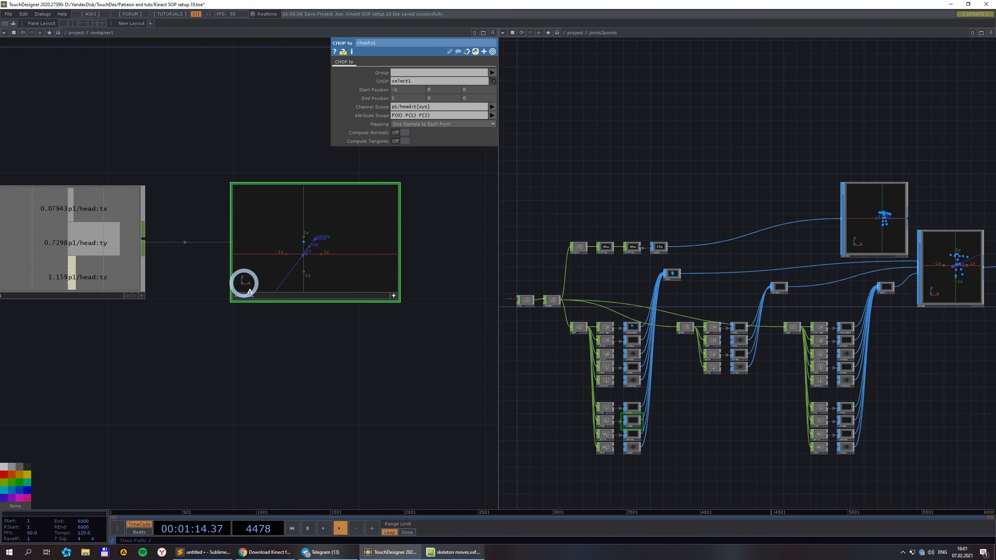
pyautogui.scroll(3, 344, 233)
pyautogui.scroll(-3, 259, 290)
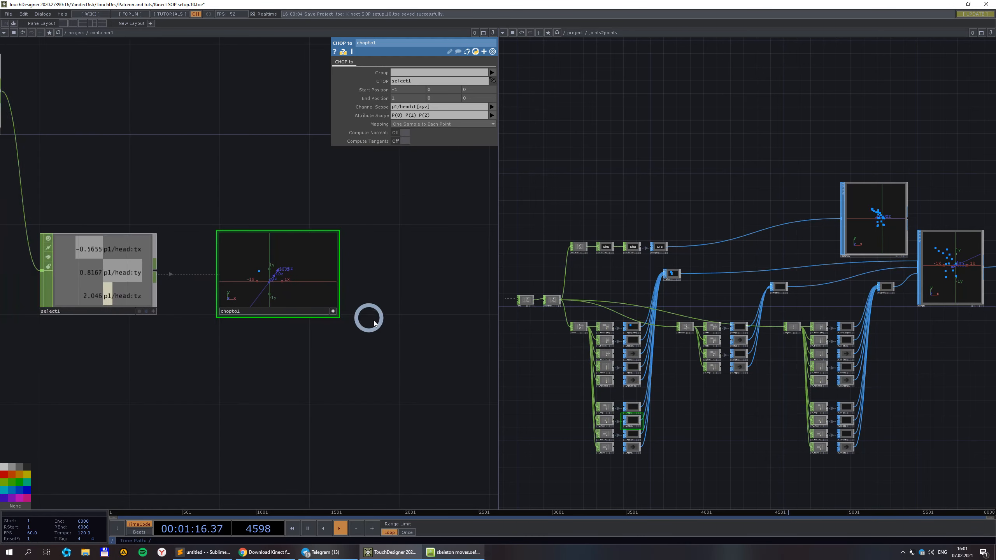
pyautogui.scroll(-3, 333, 319)
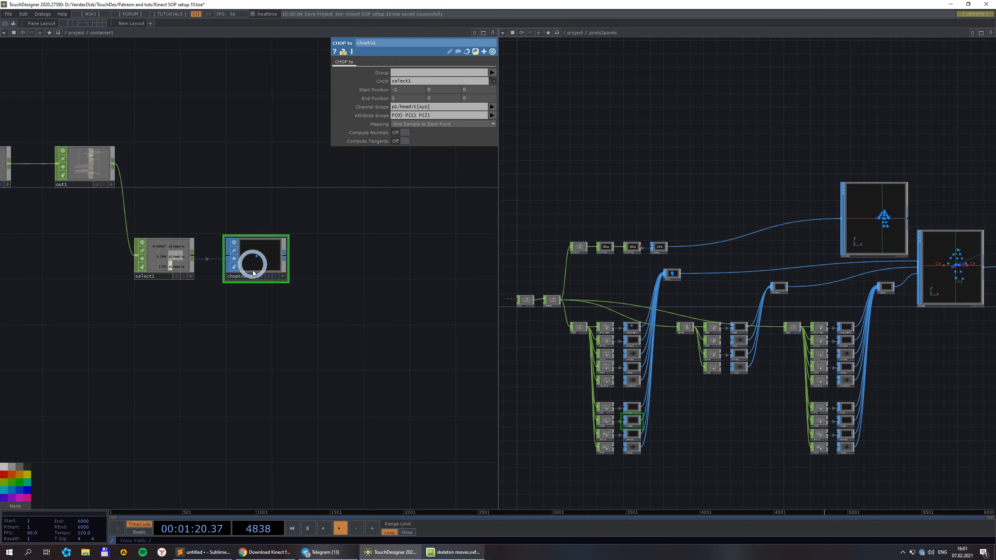
pyautogui.scroll(3, 157, 281)
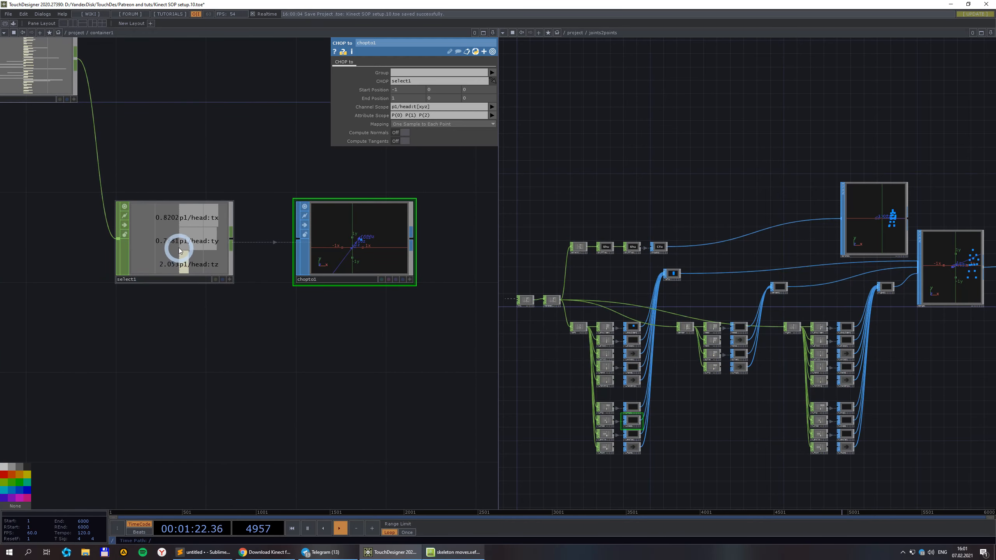
# Select select1 and widen the joints2points network pane.
pyautogui.click(142, 240)
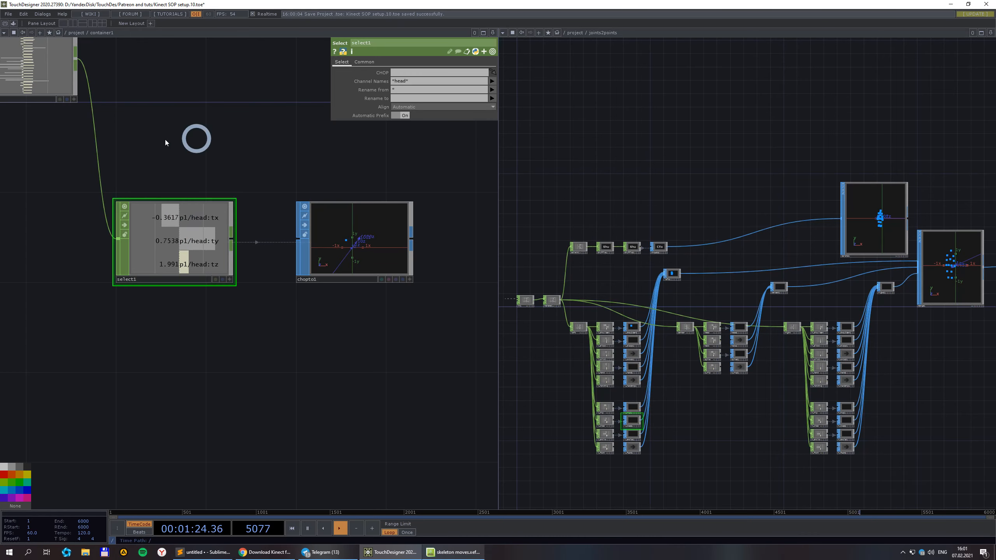
pyautogui.scroll(-2, 155, 310)
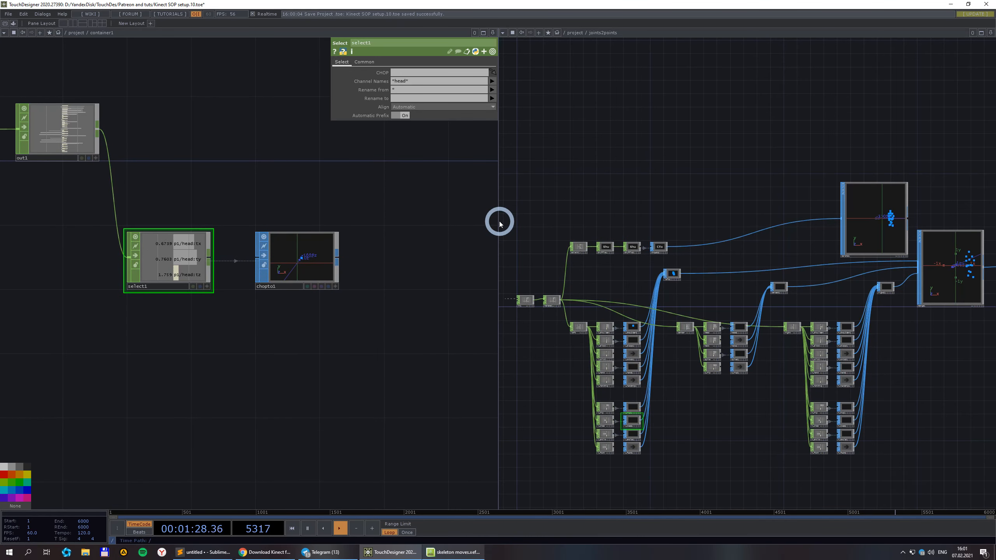
pyautogui.moveTo(499, 222); pyautogui.dragTo(266, 194)
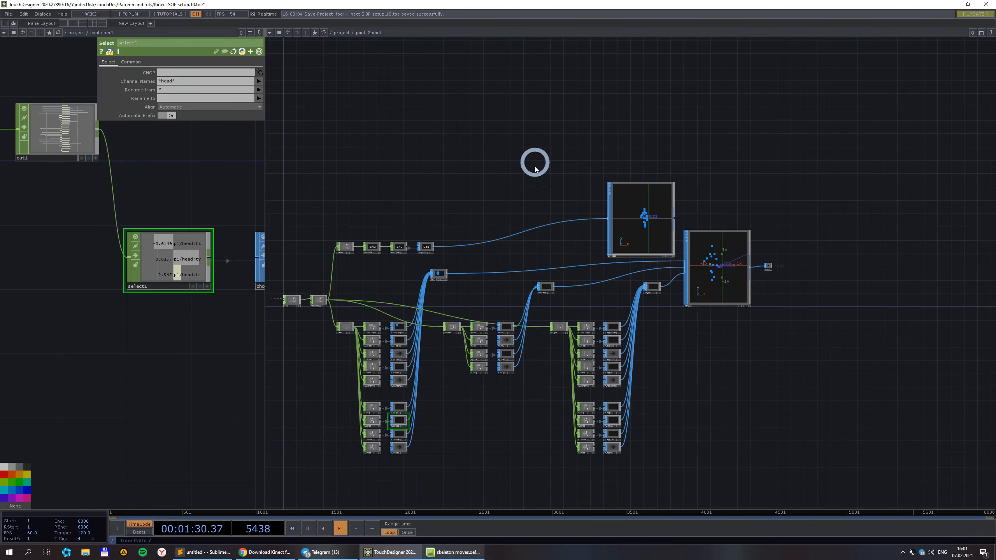
# Zoom into the joints2points network and inspect shuffle1's Shuffle method parameters.
pyautogui.scroll(5, 713, 401)
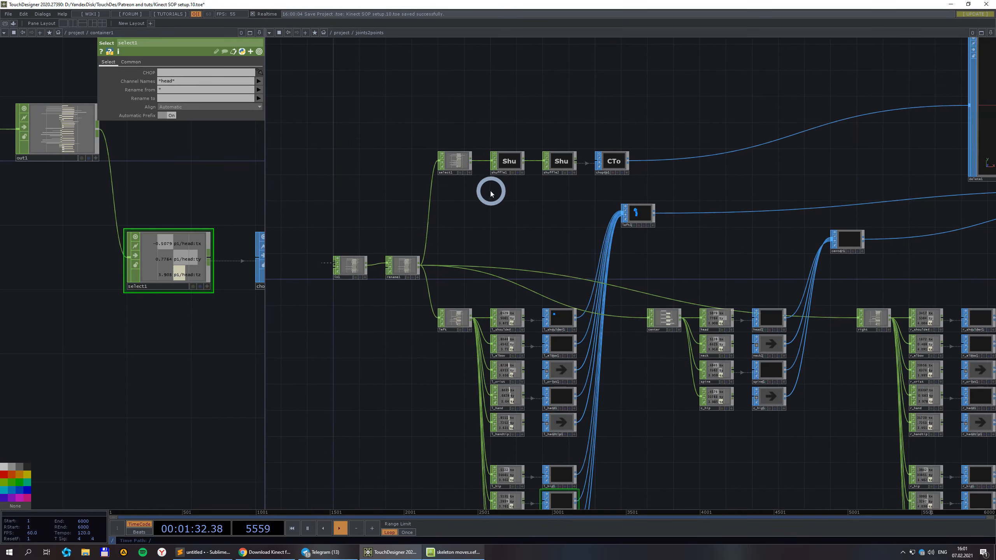
pyautogui.scroll(1, 511, 146)
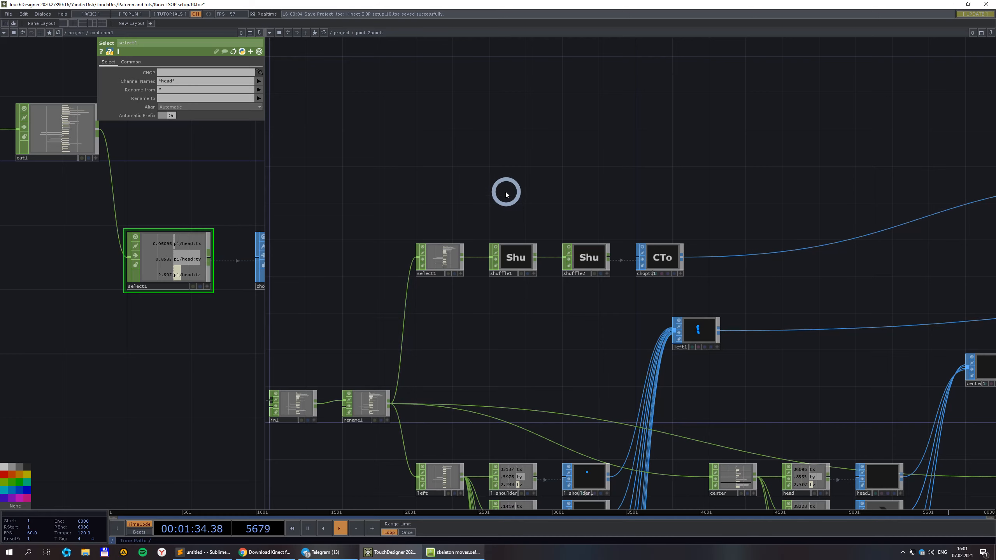
pyautogui.scroll(2, 627, 220)
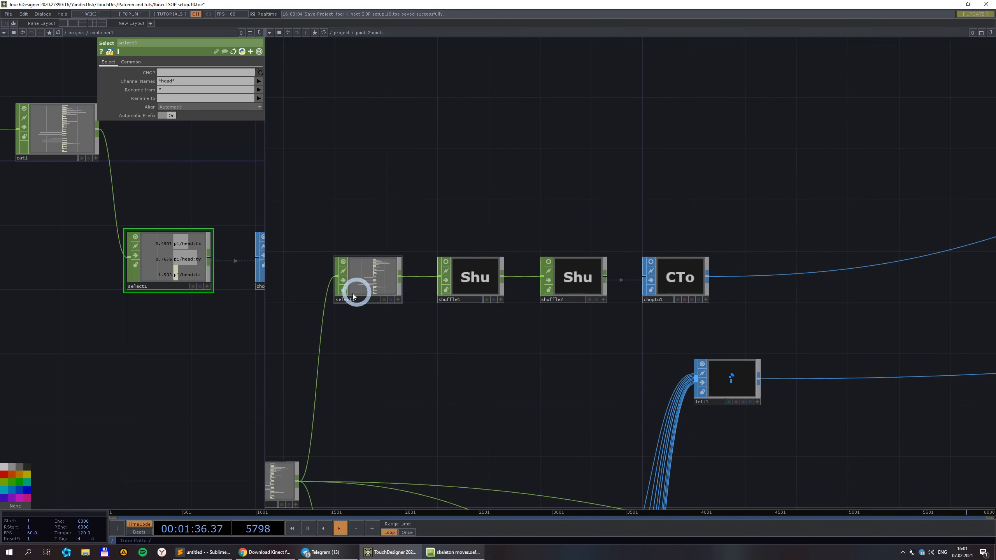
pyautogui.scroll(4, 353, 297)
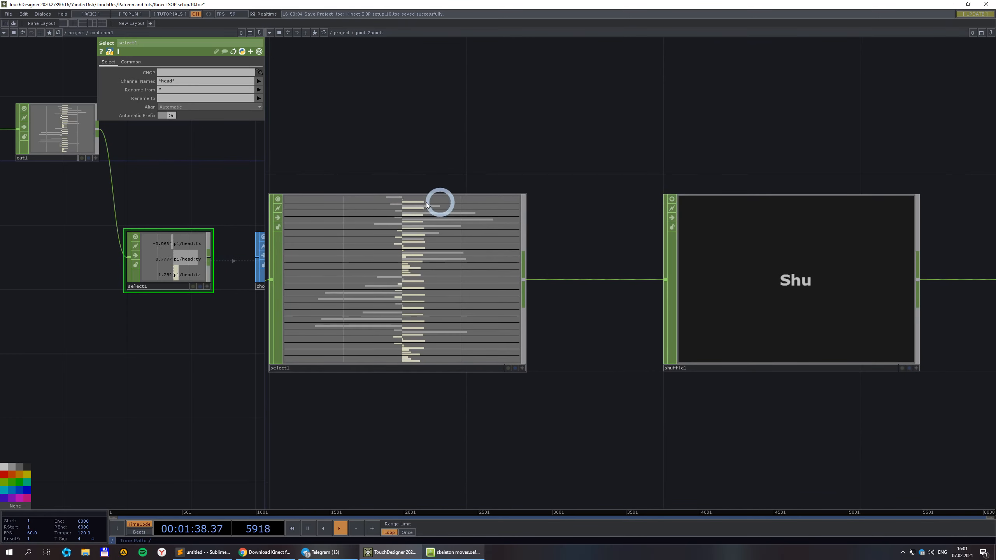
pyautogui.scroll(-4, 427, 204)
pyautogui.scroll(3, 379, 229)
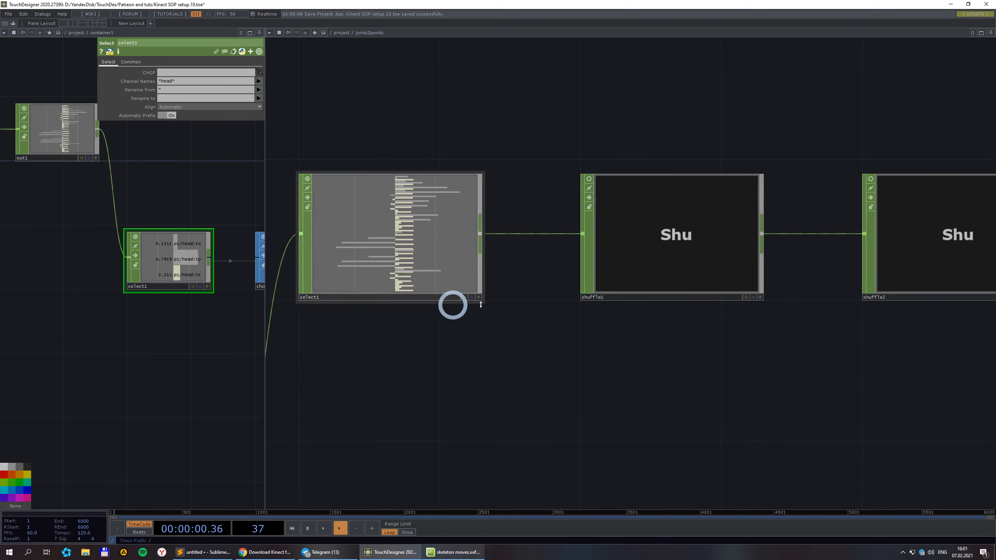
pyautogui.scroll(-2, 383, 229)
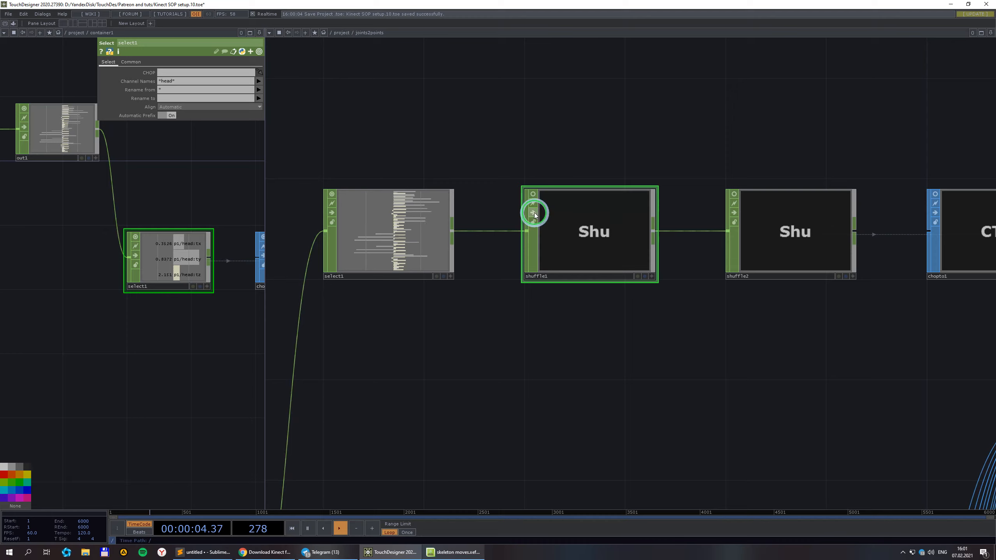
pyautogui.click(586, 232)
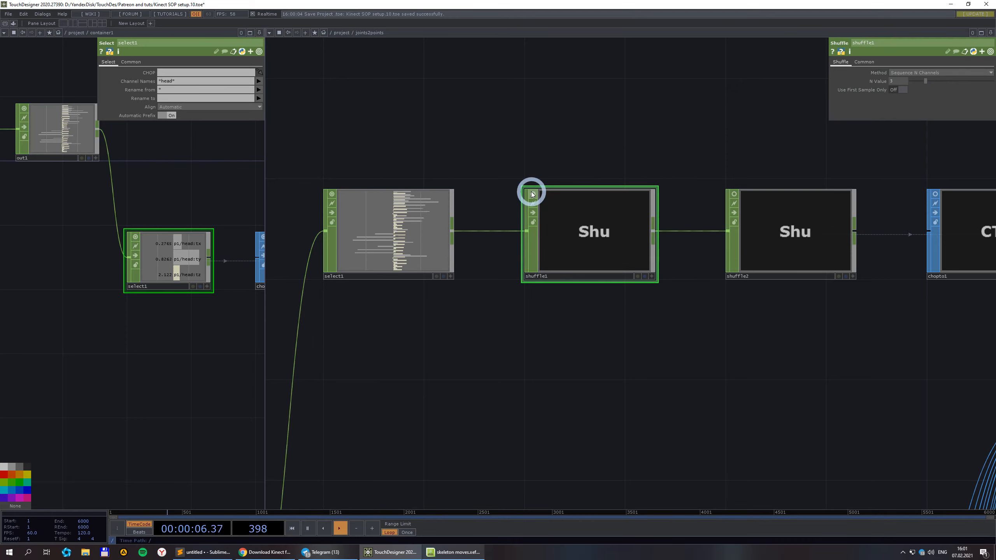
pyautogui.scroll(2, 888, 83)
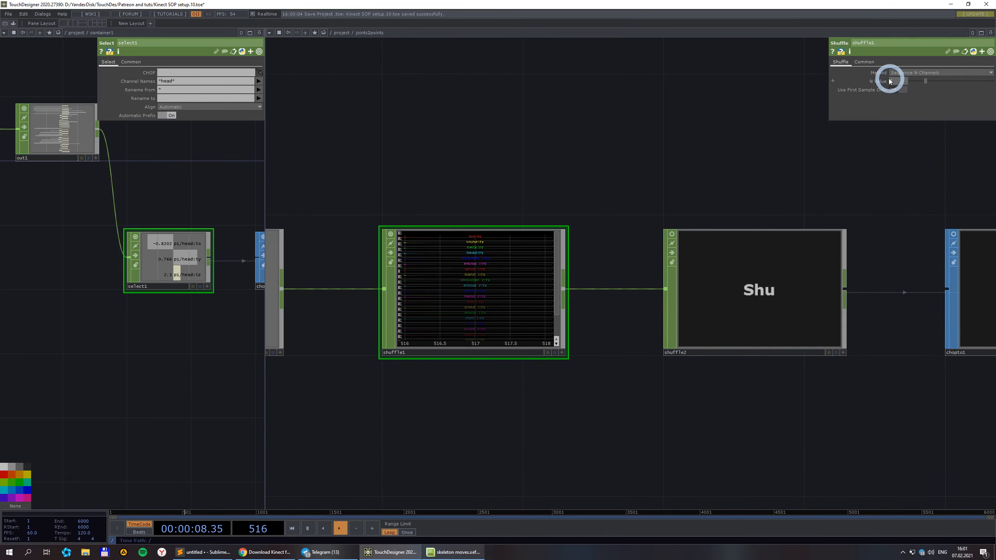
pyautogui.scroll(2, 636, 227)
pyautogui.moveTo(578, 234); pyautogui.dragTo(666, 207)
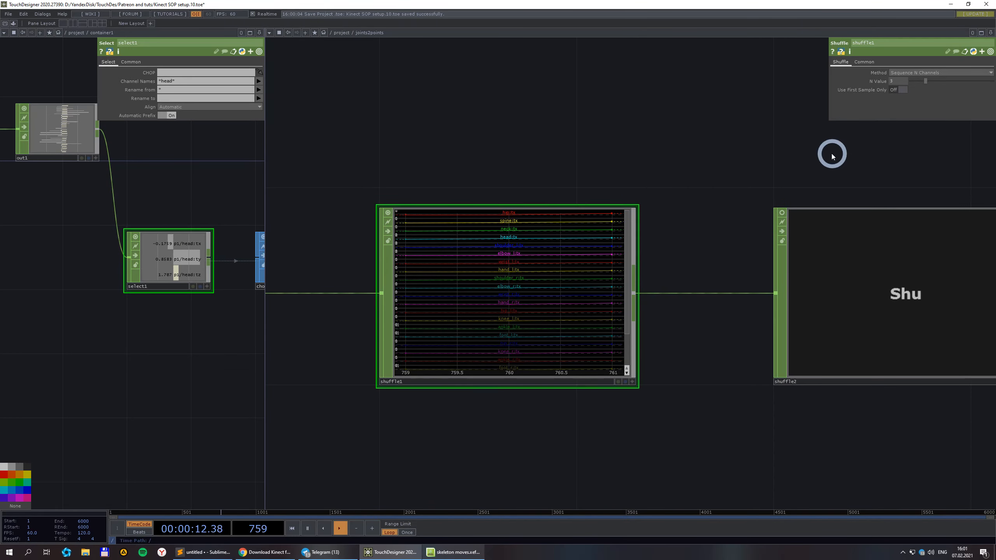
# Centre shuffle2 beside chopto1 and inspect its Swap Channels and Samples method.
pyautogui.scroll(-3, 730, 170)
pyautogui.scroll(2, 527, 240)
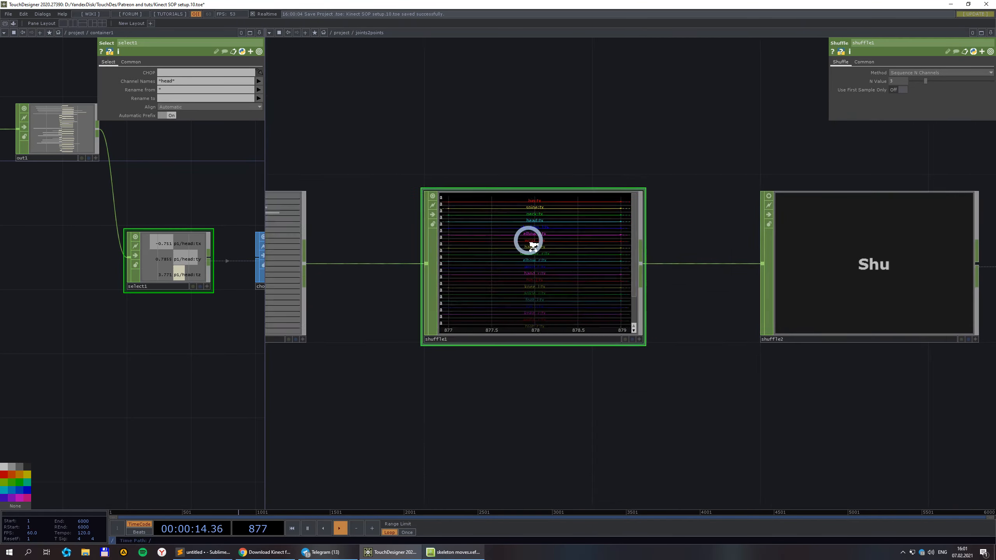
pyautogui.scroll(2, 549, 175)
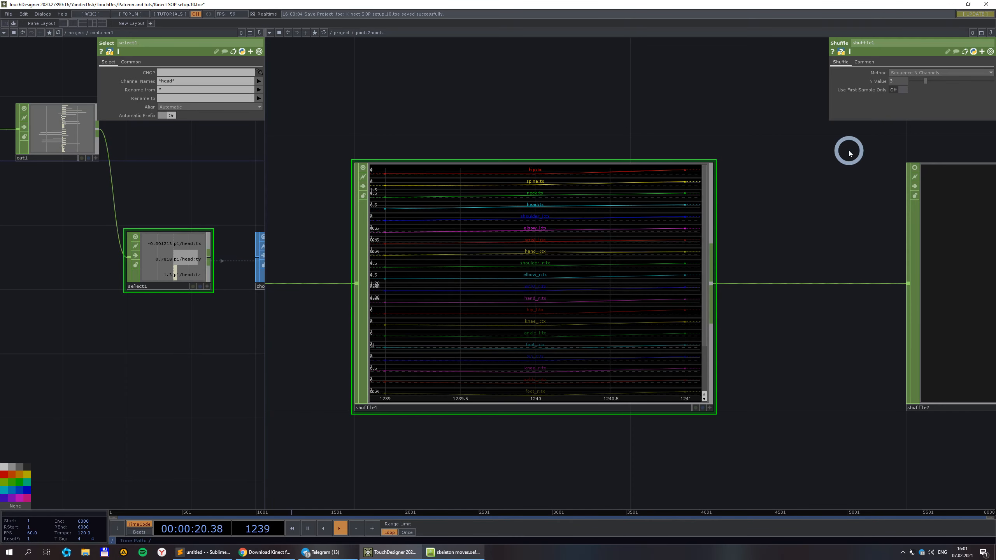
pyautogui.scroll(-5, 592, 145)
pyautogui.moveTo(650, 291); pyautogui.dragTo(513, 296)
pyautogui.scroll(3, 642, 182)
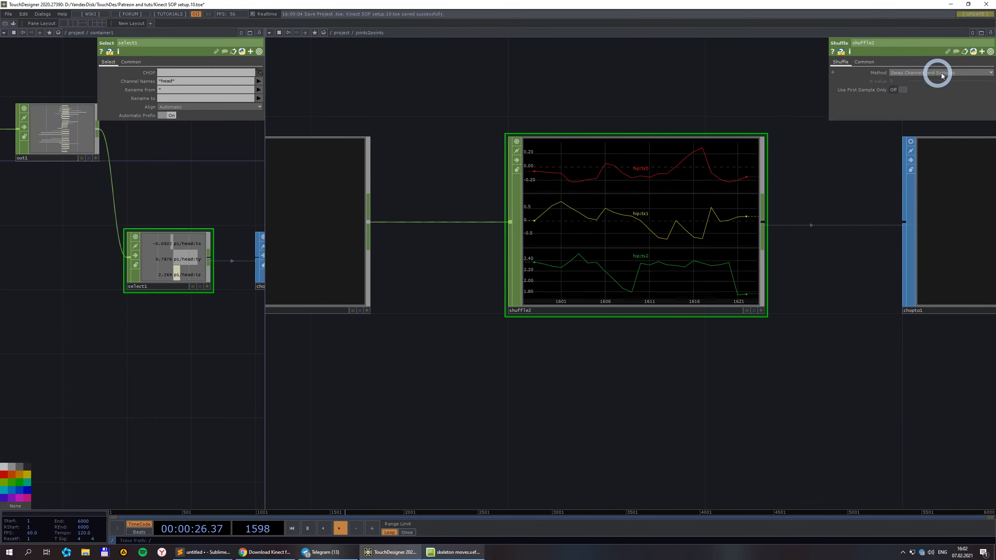
pyautogui.scroll(2, 719, 202)
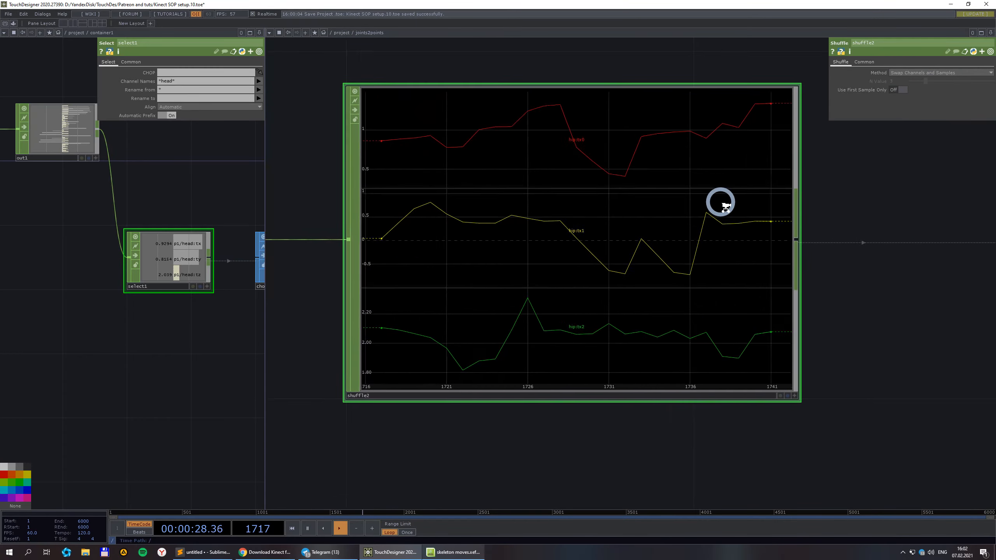
pyautogui.scroll(-1, 703, 204)
pyautogui.scroll(-3, 631, 182)
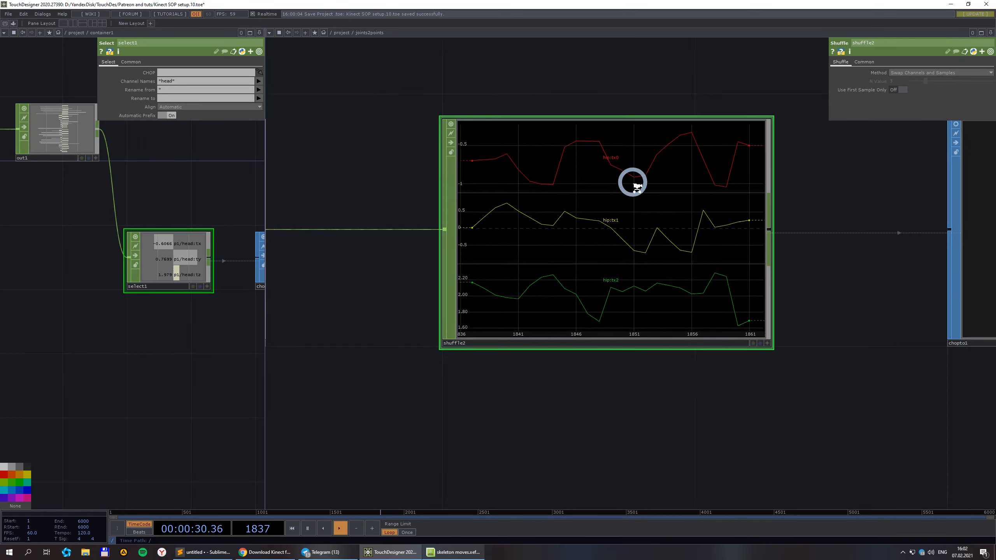
pyautogui.moveTo(787, 368); pyautogui.dragTo(669, 386)
pyautogui.scroll(3, 492, 173)
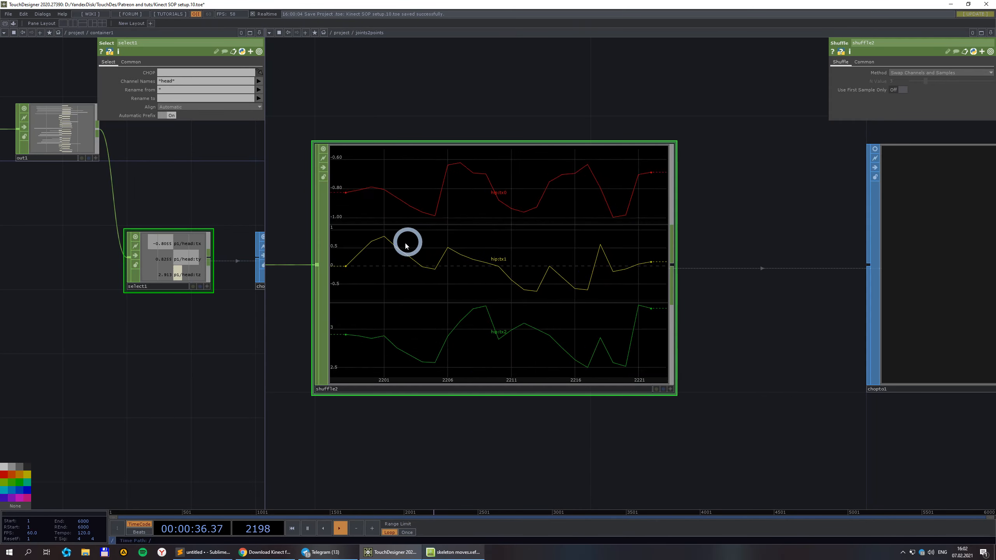
pyautogui.scroll(-3, 558, 292)
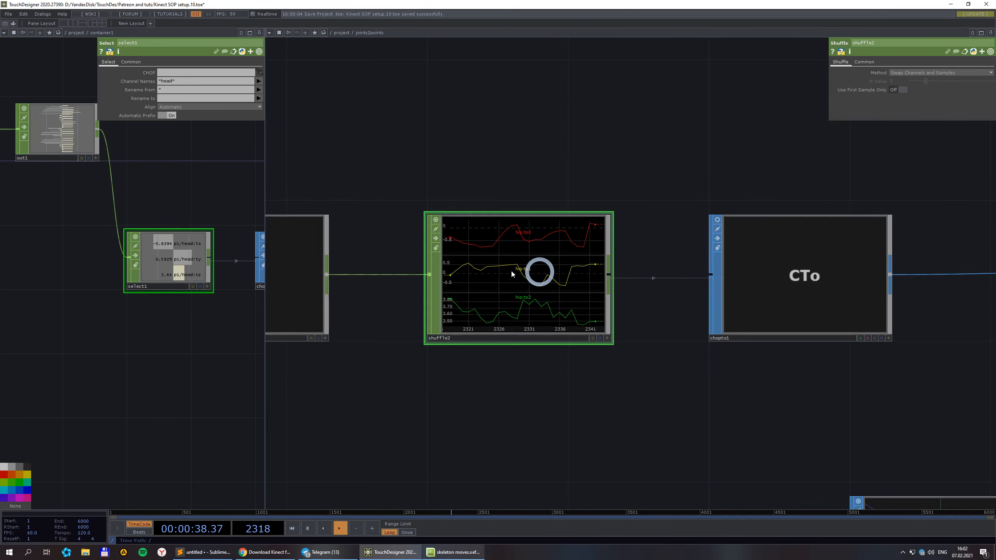
pyautogui.scroll(-2, 436, 214)
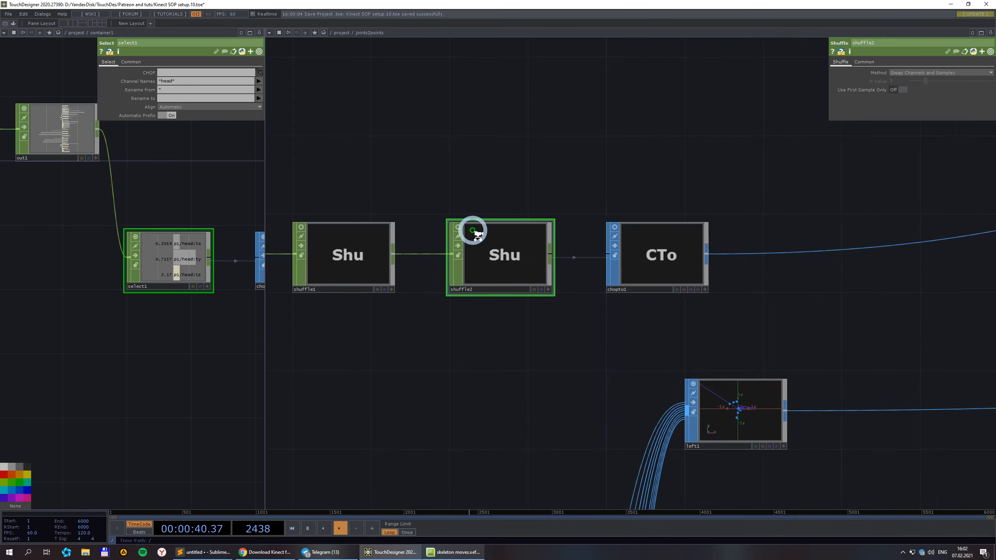
# Inspect chopto1's parameters, which read shuffle2 with one sample per point.
pyautogui.click(626, 249)
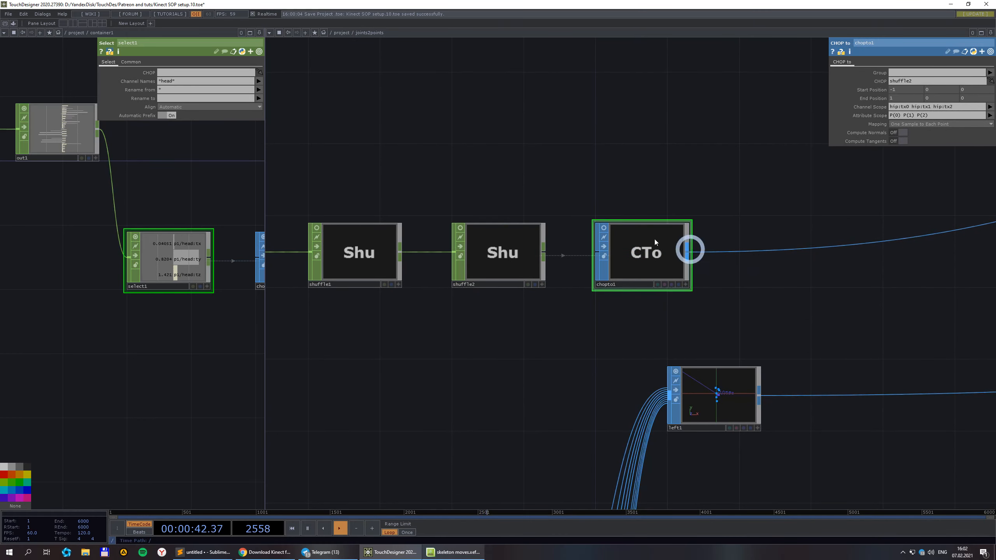
pyautogui.scroll(-1, 669, 295)
pyautogui.scroll(-3, 668, 295)
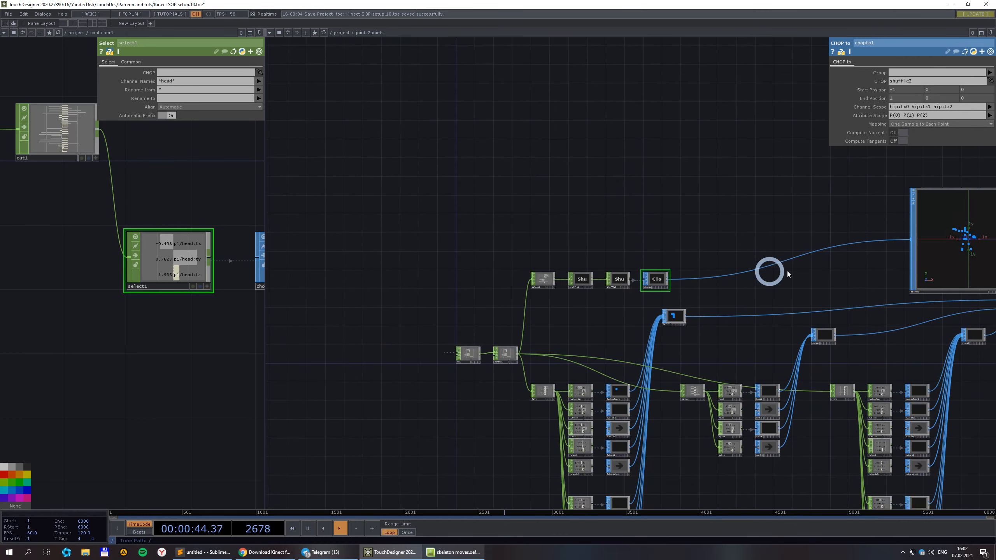
pyautogui.scroll(5, 646, 238)
pyautogui.scroll(2, 646, 232)
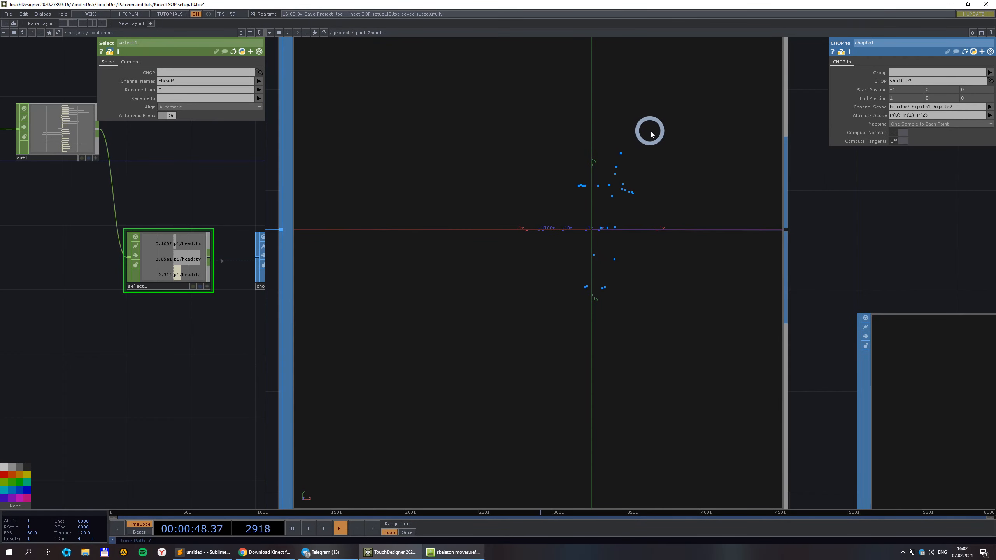
pyautogui.scroll(-6, 653, 135)
pyautogui.scroll(3, 510, 253)
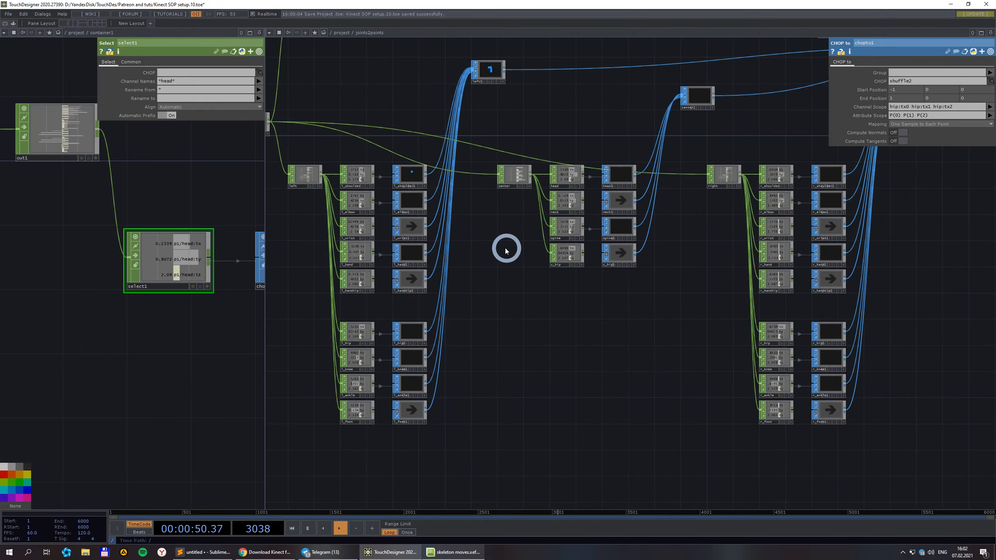
pyautogui.scroll(2, 422, 260)
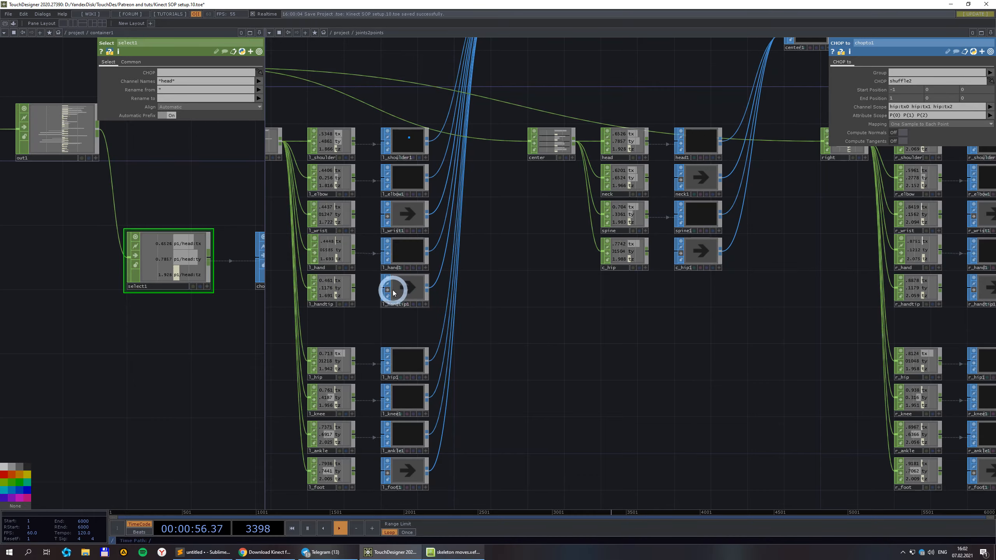
pyautogui.scroll(2, 394, 285)
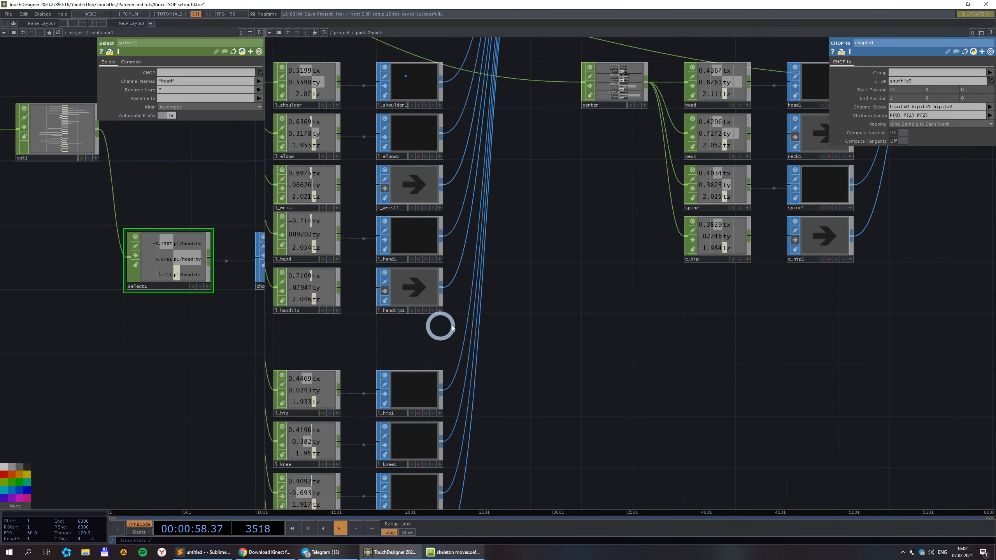
# Pan across the joints2points network to the delete1 and merge1 viewers.
pyautogui.moveTo(542, 385); pyautogui.dragTo(547, 243)
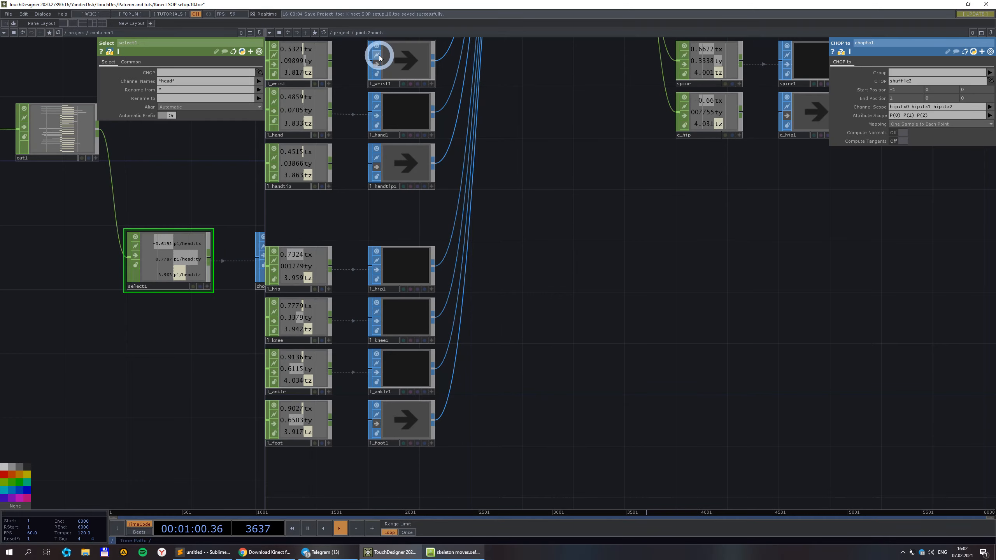
pyautogui.scroll(-5, 414, 406)
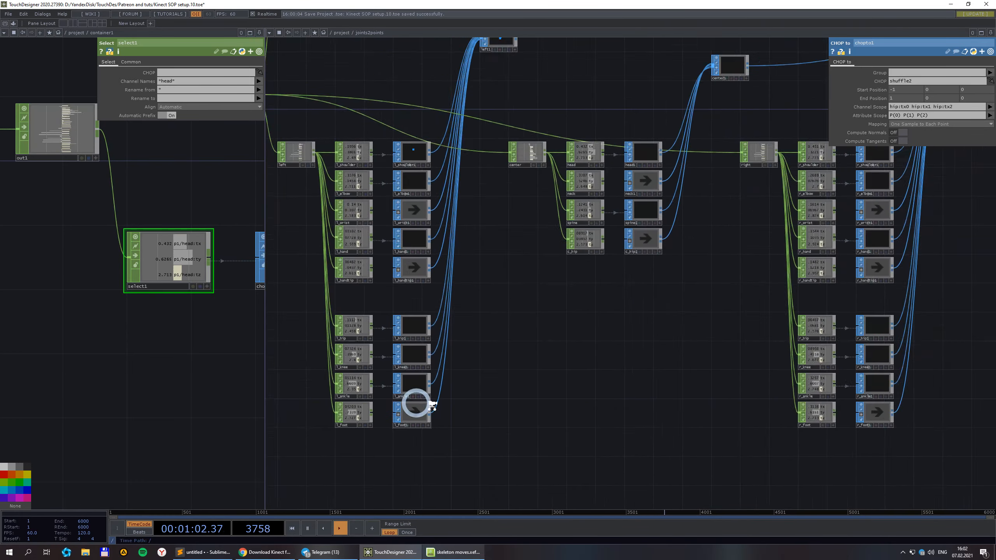
pyautogui.moveTo(512, 373); pyautogui.dragTo(458, 347)
pyautogui.scroll(6, 741, 111)
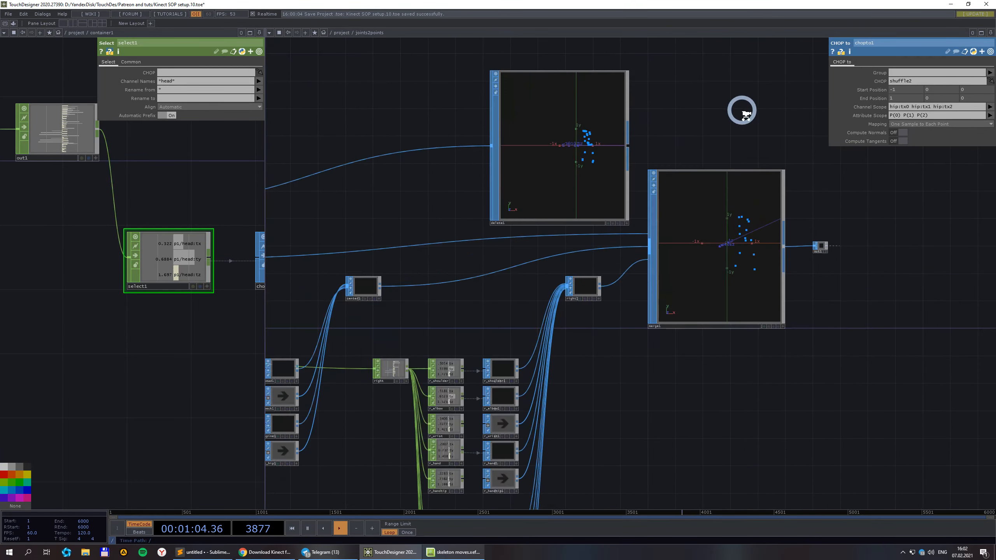
pyautogui.moveTo(884, 453); pyautogui.dragTo(883, 418)
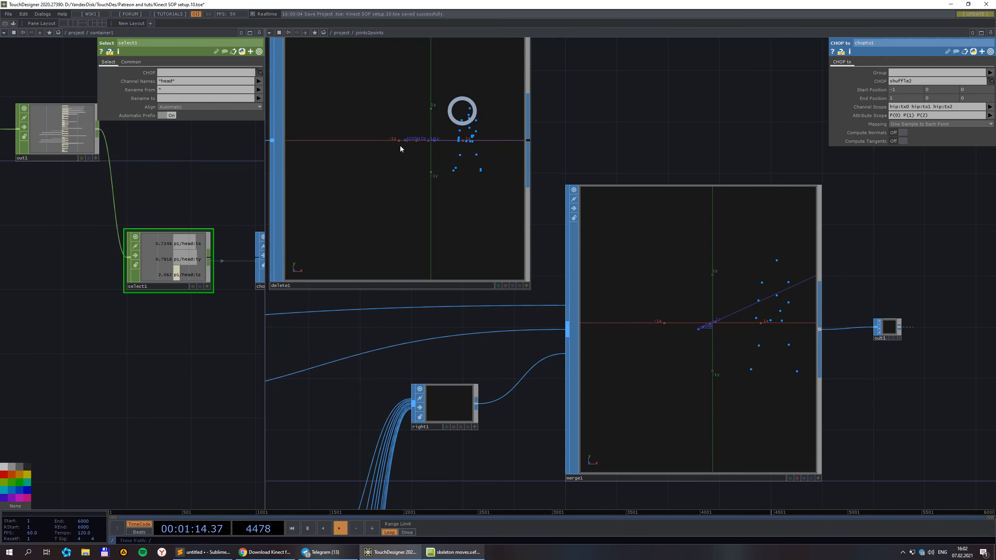
pyautogui.scroll(-3, 453, 206)
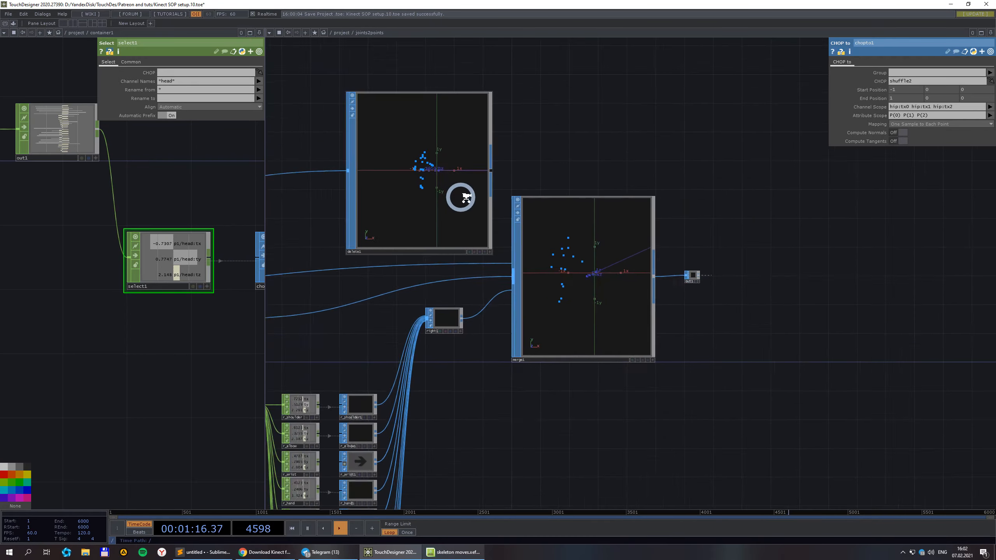
pyautogui.scroll(-1, 436, 138)
pyautogui.scroll(-1, 481, 205)
pyautogui.scroll(-2, 477, 210)
pyautogui.moveTo(293, 213); pyautogui.dragTo(483, 209)
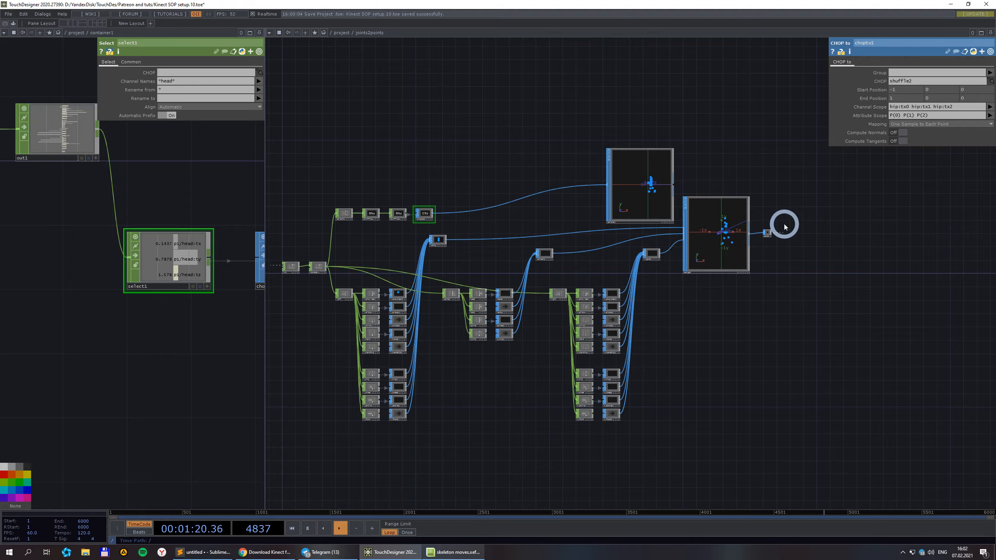
pyautogui.scroll(3, 786, 226)
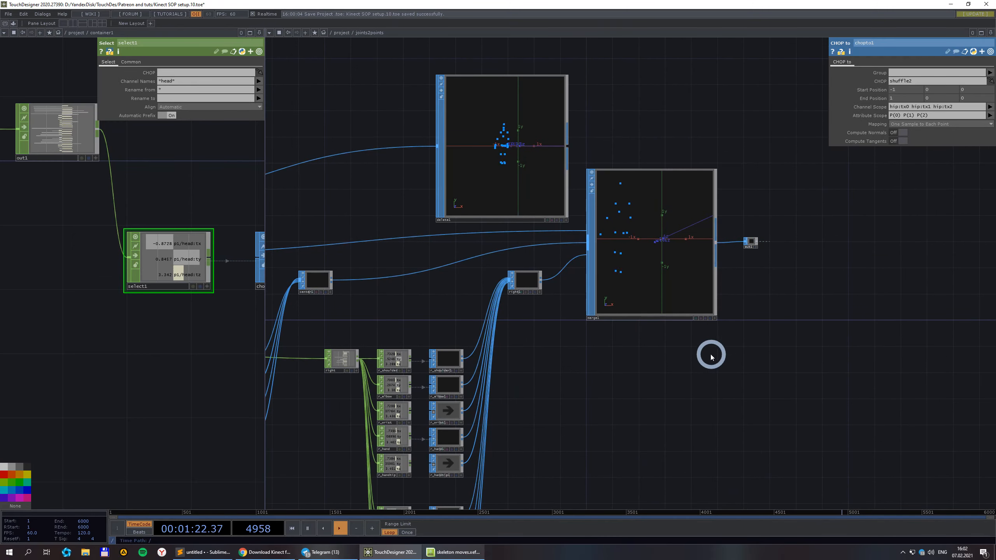
pyautogui.scroll(-3, 711, 357)
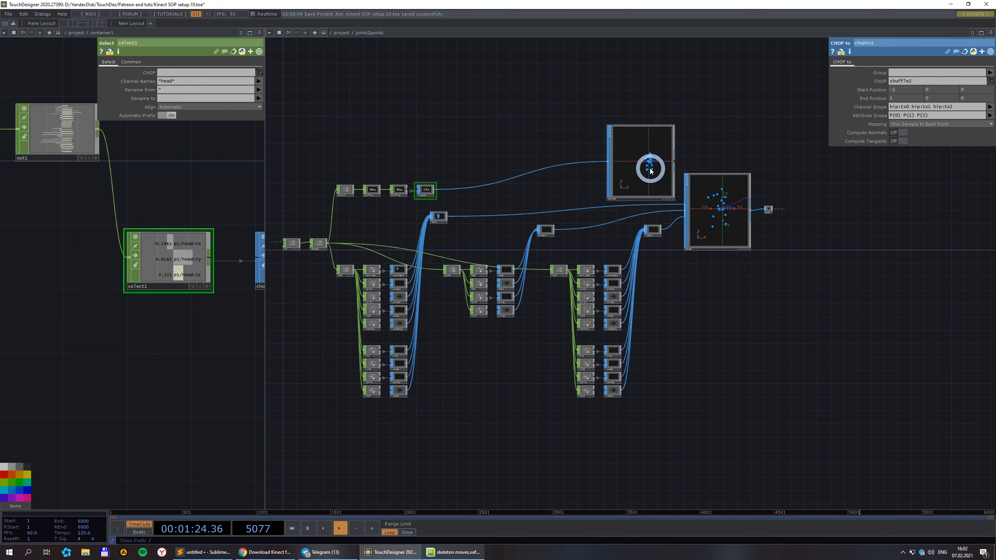
# Move the delete1 viewer node right beside chopto1 and deselect it.
pyautogui.moveTo(651, 170); pyautogui.dragTo(502, 172)
pyautogui.scroll(2, 556, 334)
pyautogui.scroll(-2, 496, 259)
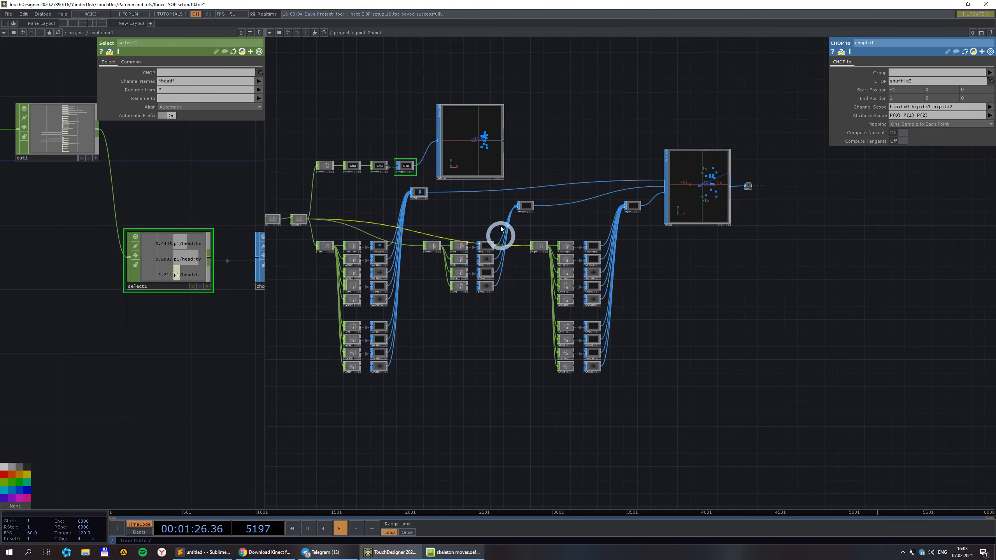
pyautogui.click(619, 216)
pyautogui.scroll(4, 446, 361)
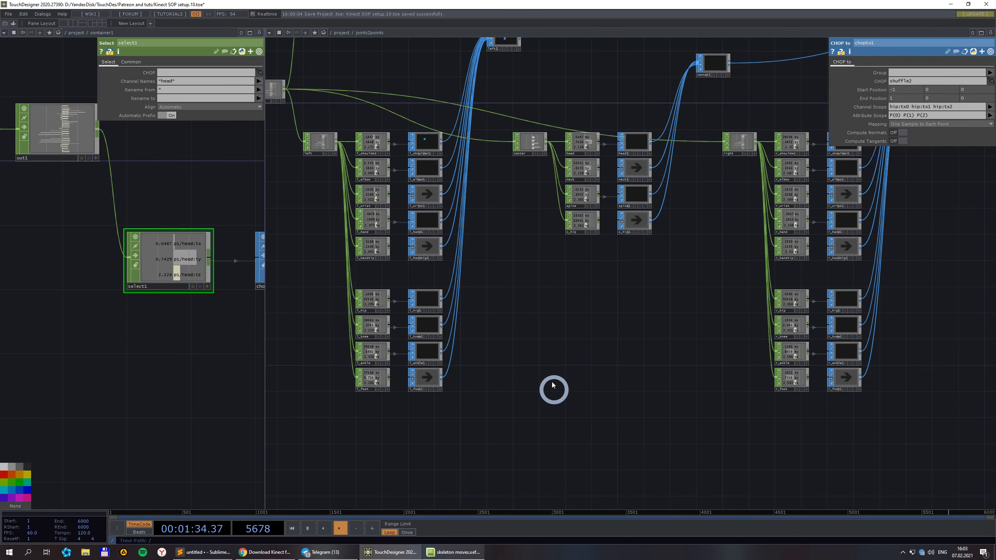
# Pan and zoom to the left joint columns and merge1 feeding out1.
pyautogui.moveTo(667, 333); pyautogui.dragTo(539, 317)
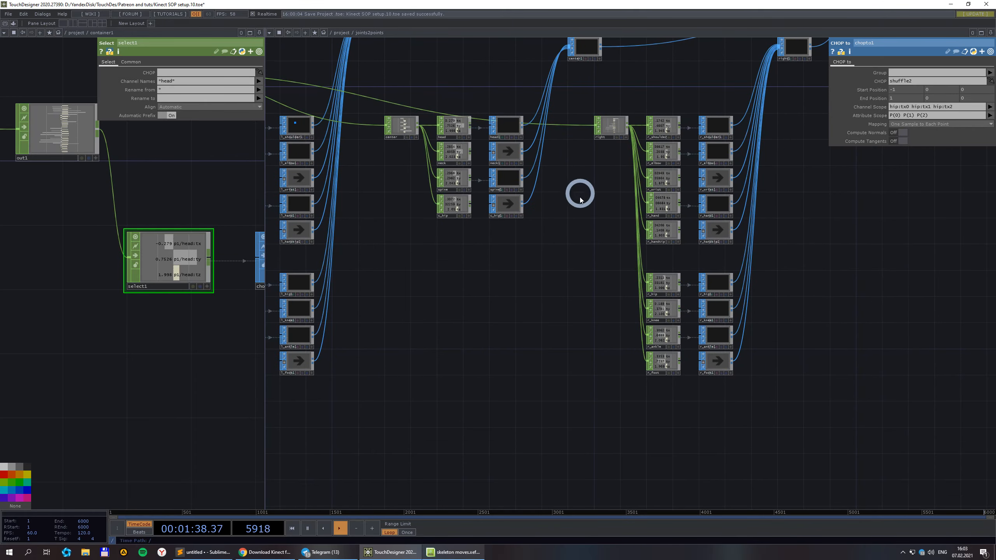
pyautogui.scroll(-4, 564, 245)
pyautogui.scroll(2, 659, 228)
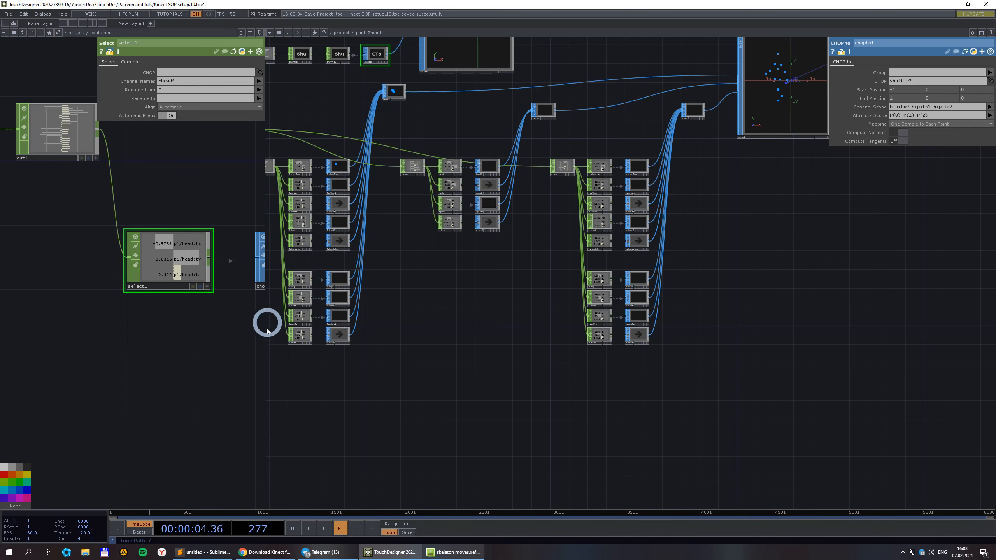
pyautogui.scroll(-3, 706, 298)
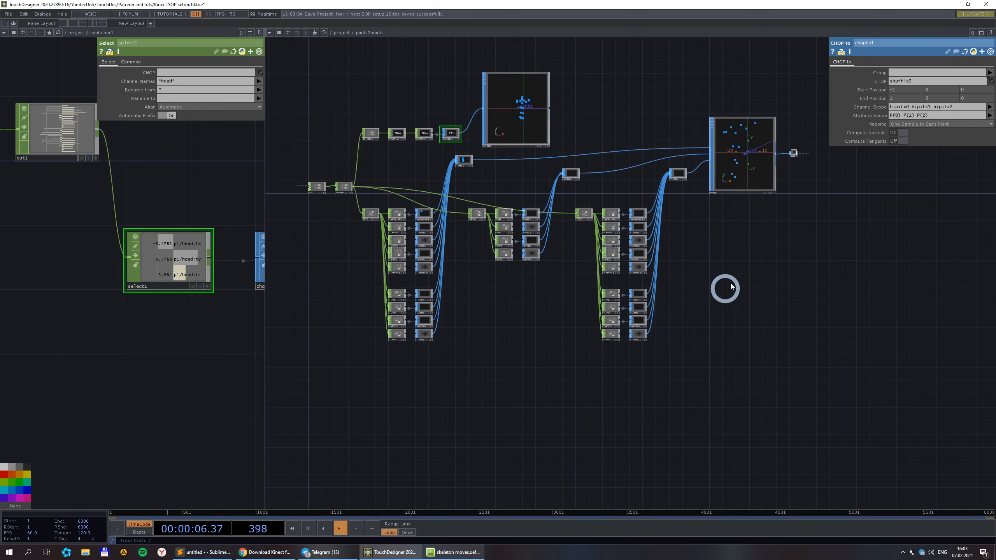
pyautogui.scroll(6, 676, 287)
pyautogui.scroll(1, 702, 222)
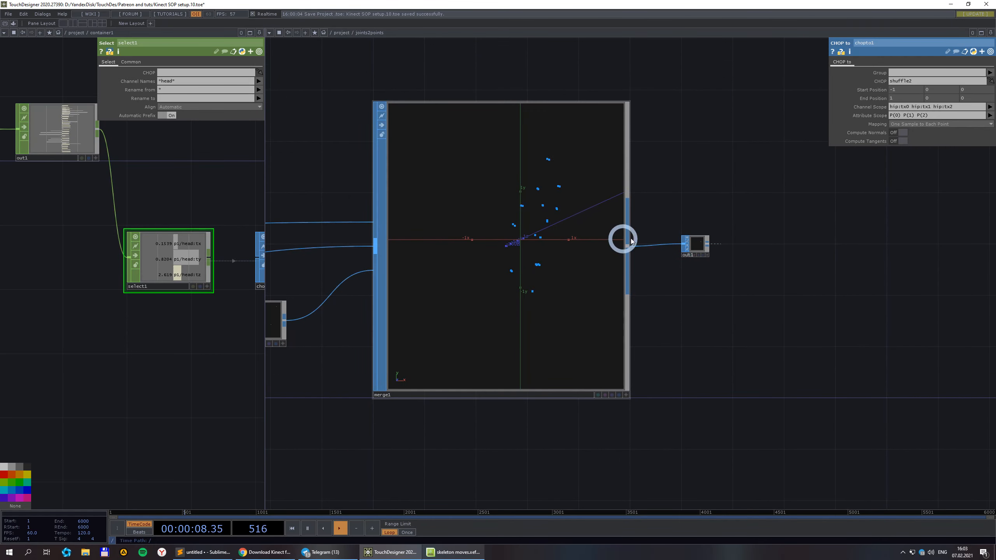
pyautogui.scroll(-2, 739, 303)
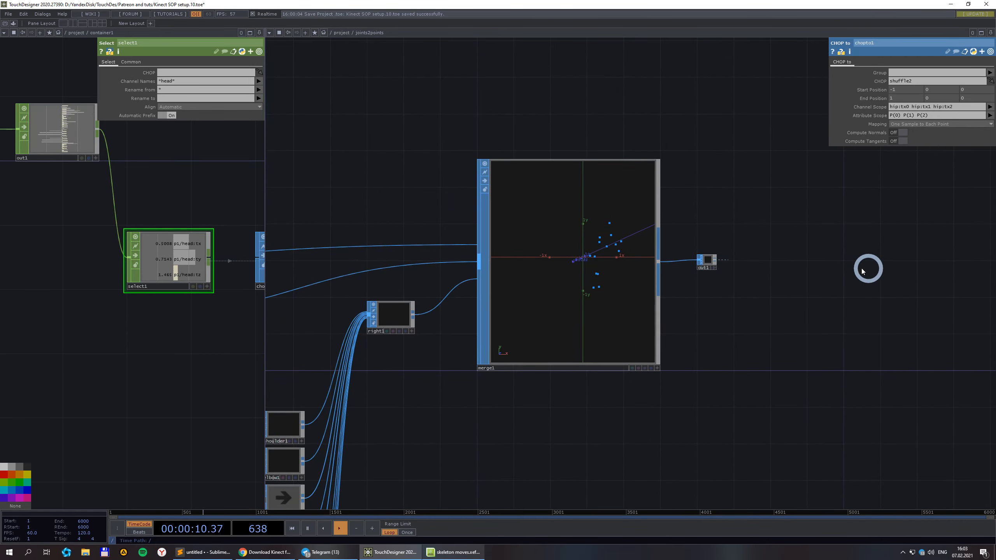
pyautogui.scroll(2, 616, 287)
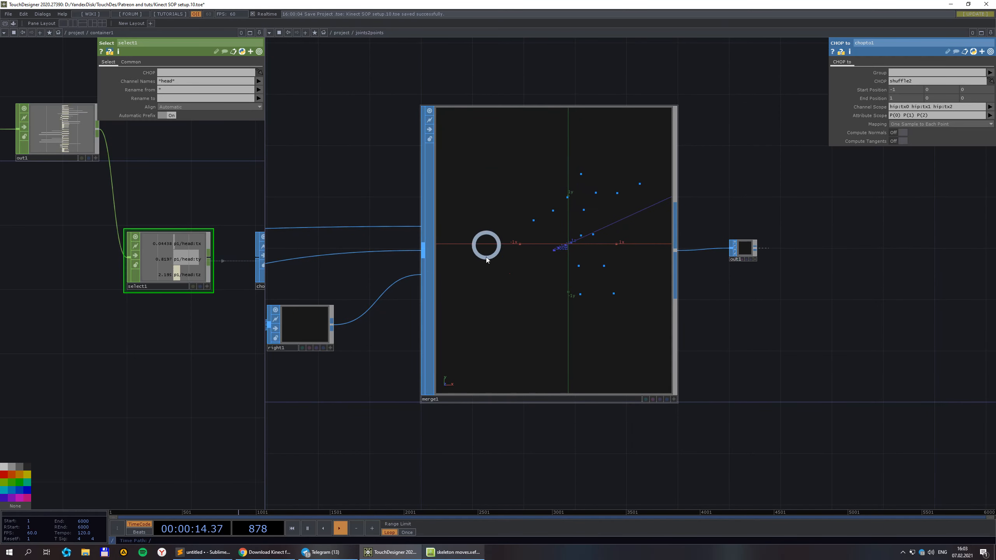
# Return to the main project network and locate the particle_drops component.
pyautogui.click(340, 34)
pyautogui.scroll(-3, 463, 170)
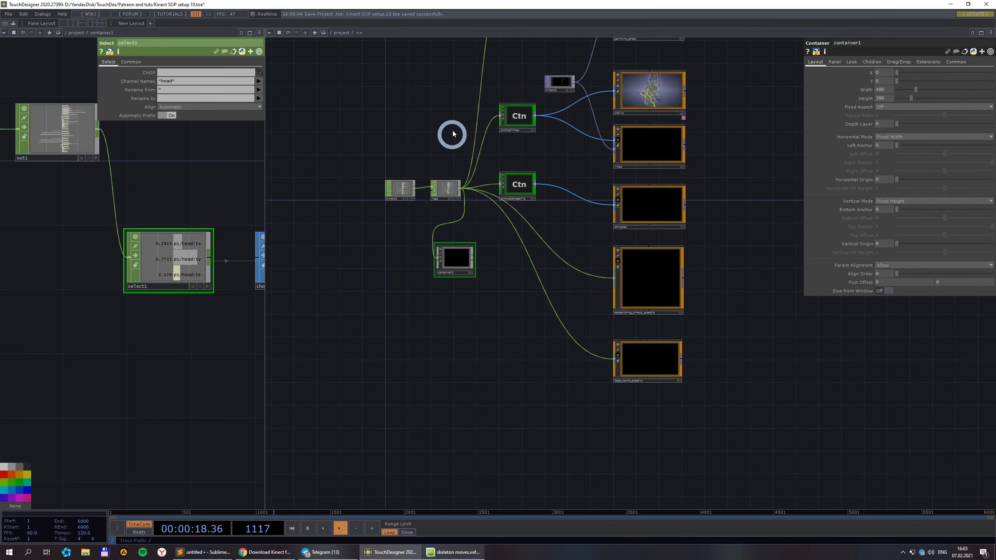
pyautogui.moveTo(424, 108); pyautogui.dragTo(359, 288)
pyautogui.scroll(4, 543, 156)
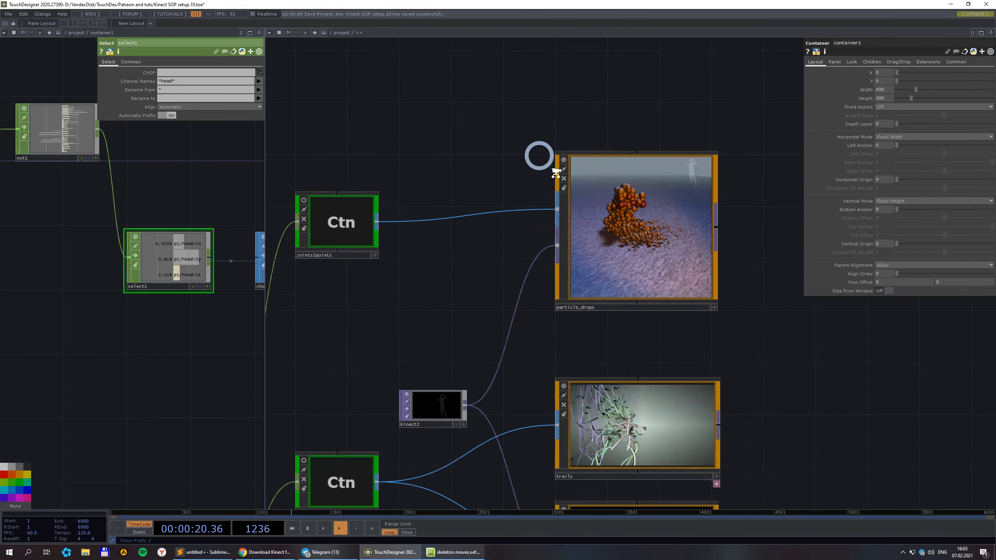
pyautogui.scroll(-2, 608, 234)
pyautogui.scroll(1, 643, 271)
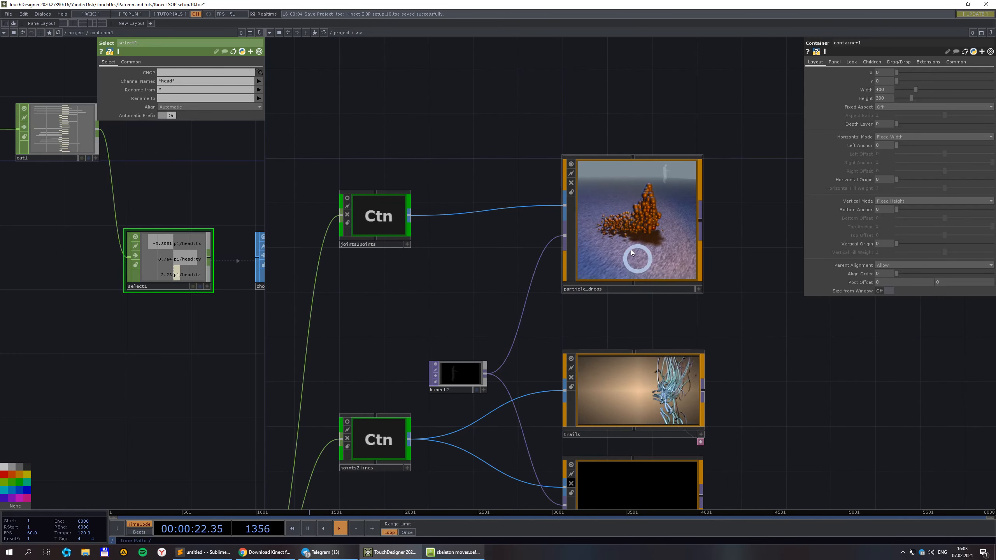
pyautogui.scroll(1, 600, 200)
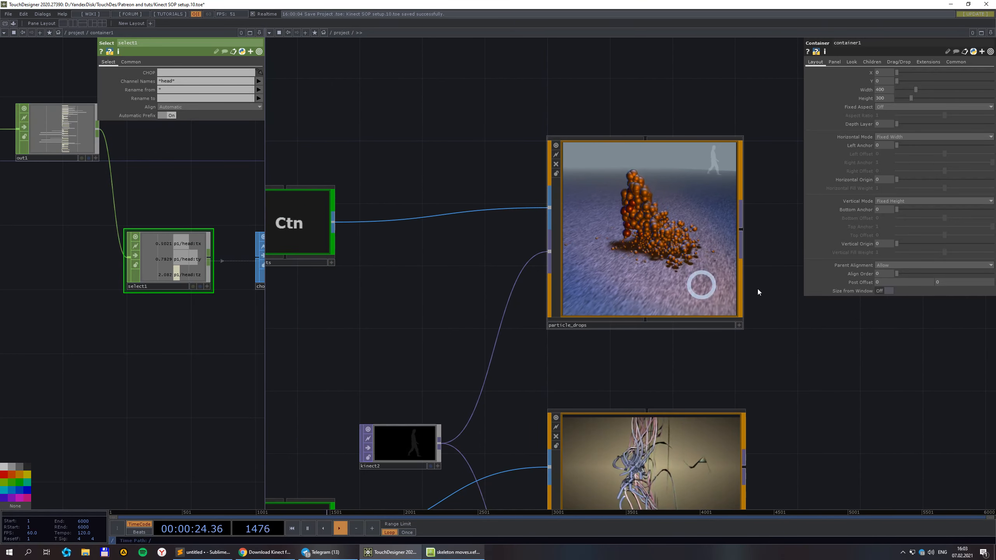
pyautogui.scroll(1, 594, 228)
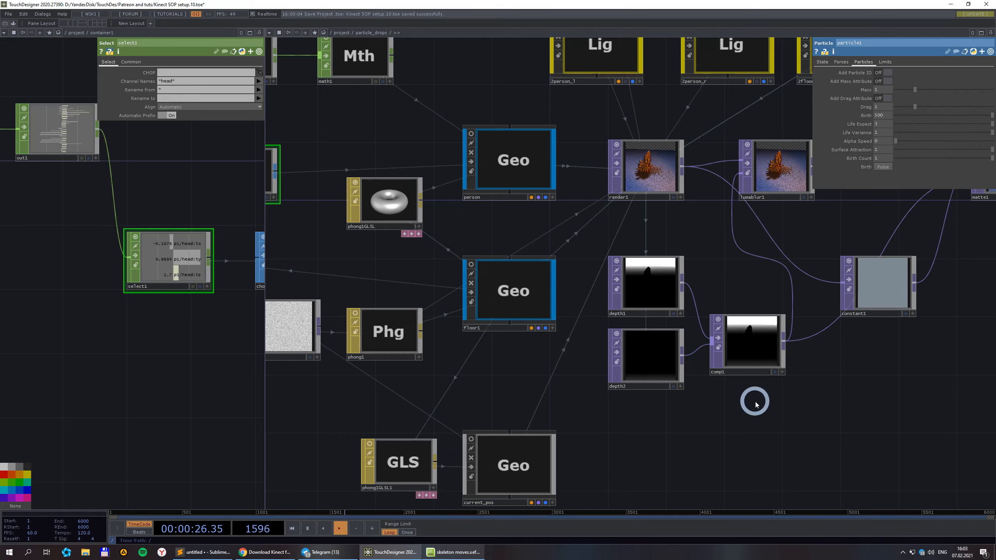
pyautogui.scroll(-1, 753, 402)
pyautogui.scroll(-2, 752, 407)
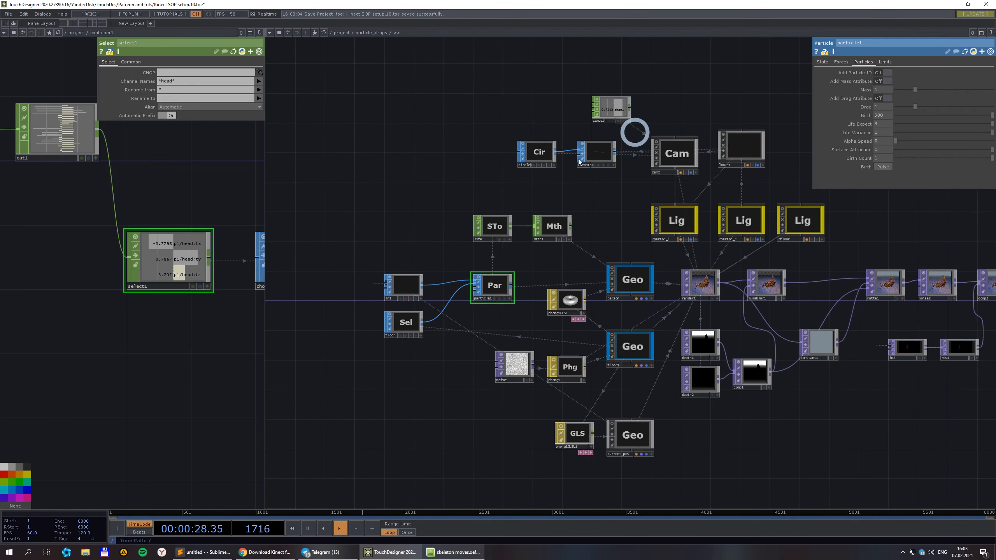
# Preview the floor node and centre in1, floor and particle1 in view.
pyautogui.moveTo(816, 414); pyautogui.dragTo(785, 423)
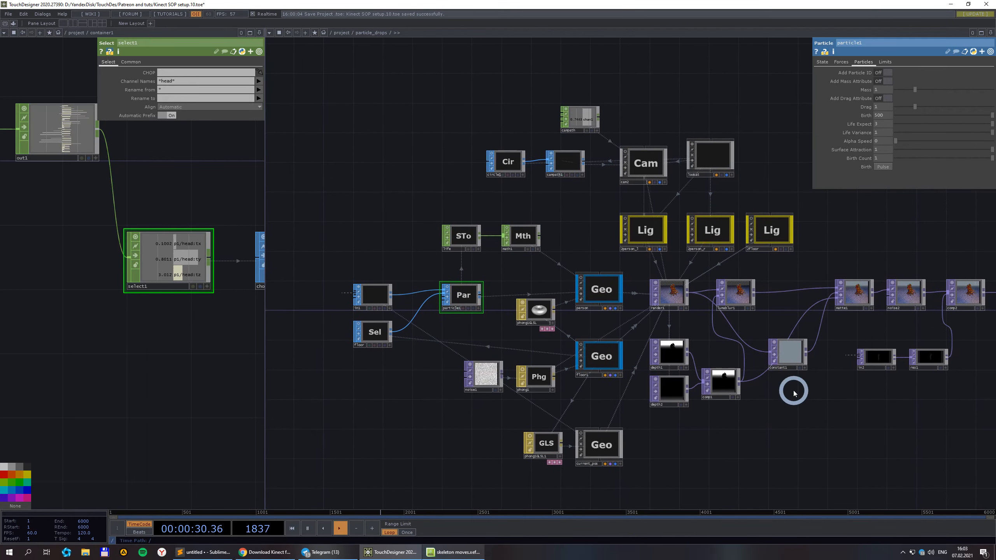
pyautogui.scroll(3, 373, 373)
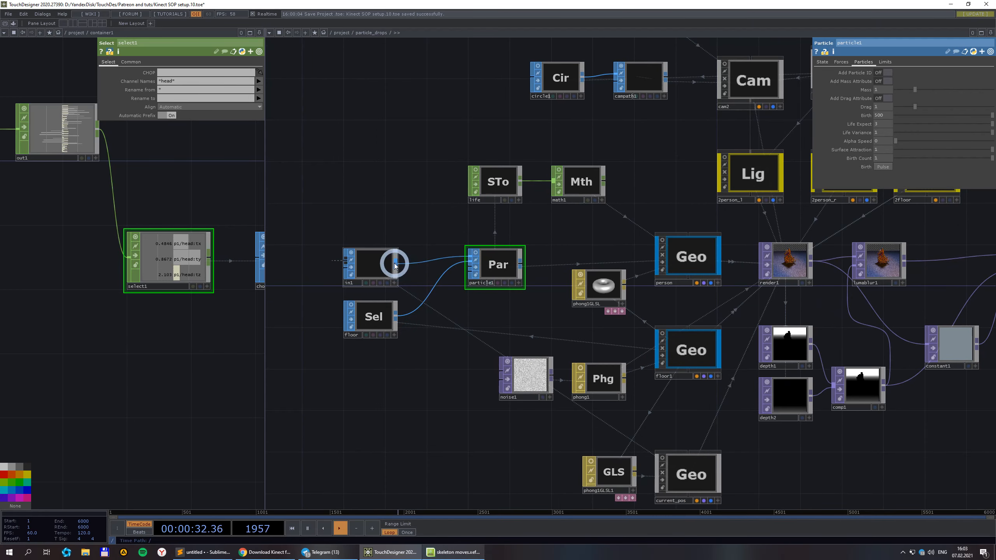
pyautogui.scroll(2, 387, 263)
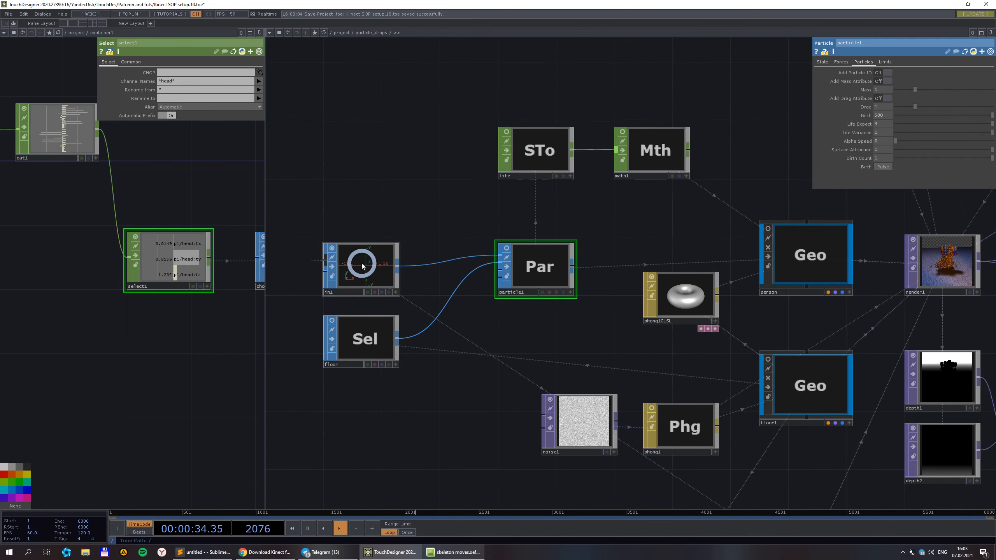
pyautogui.scroll(2, 362, 280)
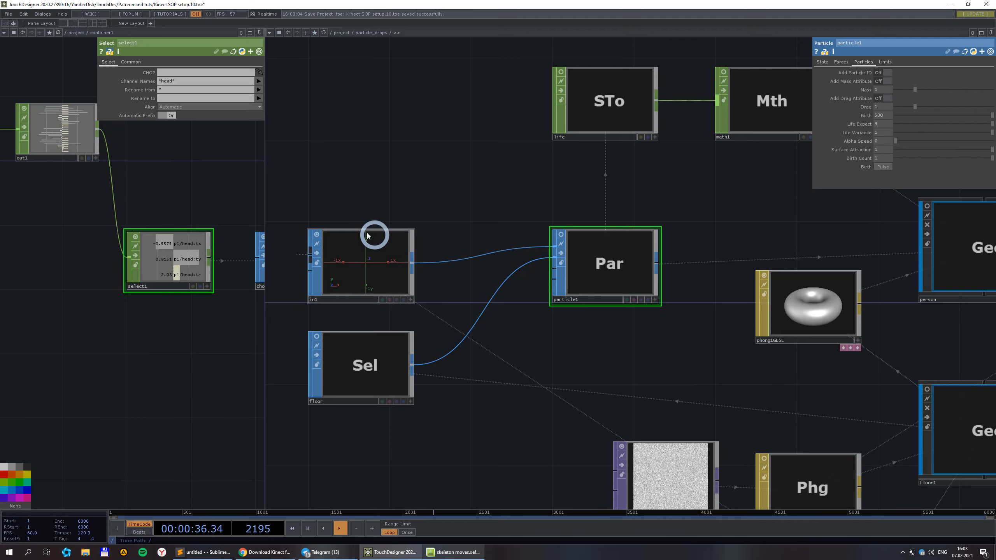
pyautogui.click(318, 337)
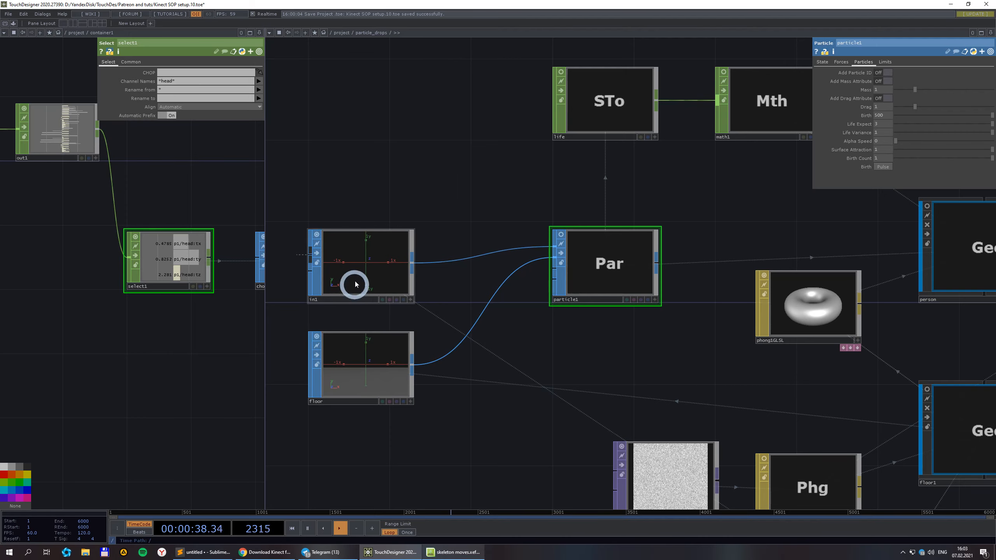
pyautogui.moveTo(492, 190); pyautogui.dragTo(609, 176)
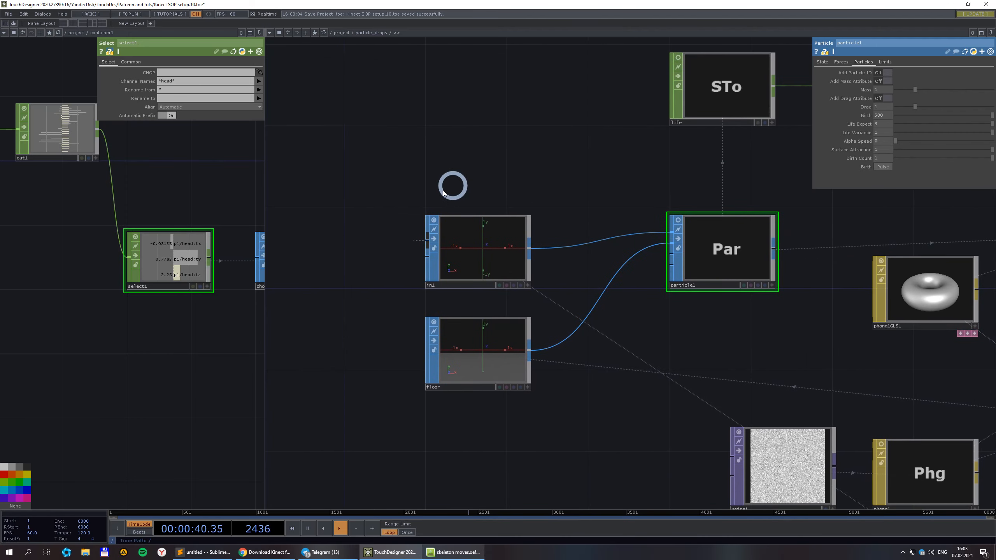
pyautogui.scroll(3, 469, 233)
pyautogui.scroll(-3, 563, 320)
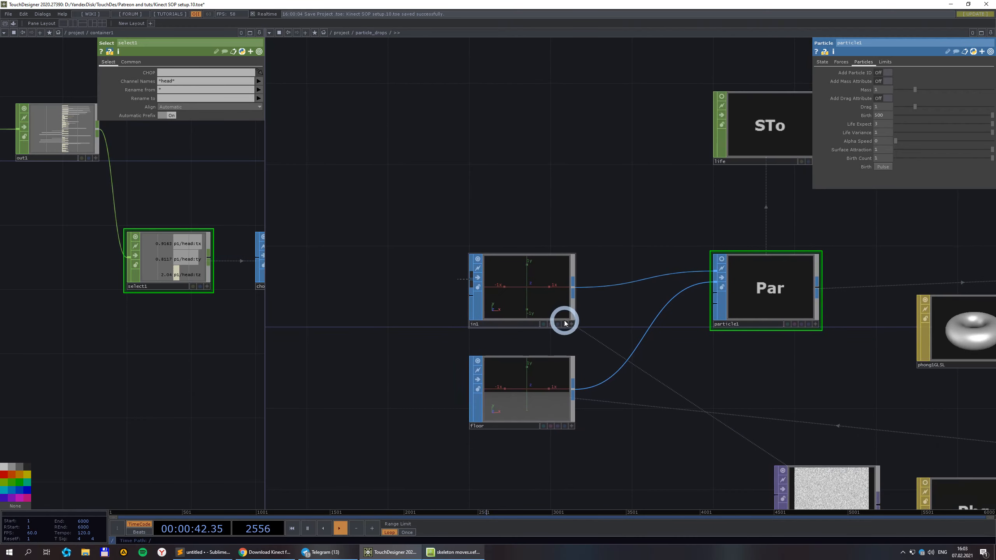
# Make the in1 viewer live so it shows the skeleton joints as blue points.
pyautogui.click(568, 325)
pyautogui.rightClick(556, 289)
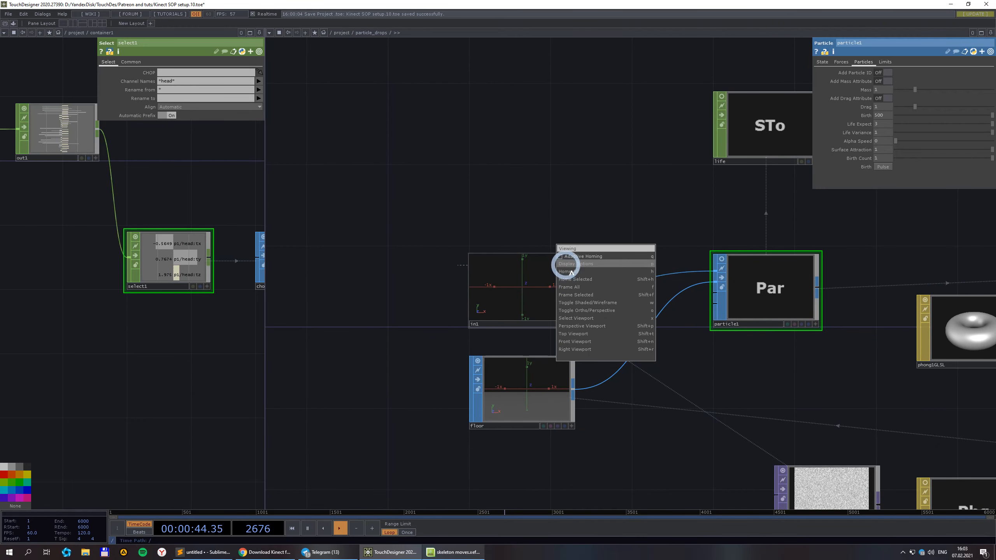
pyautogui.click(562, 260)
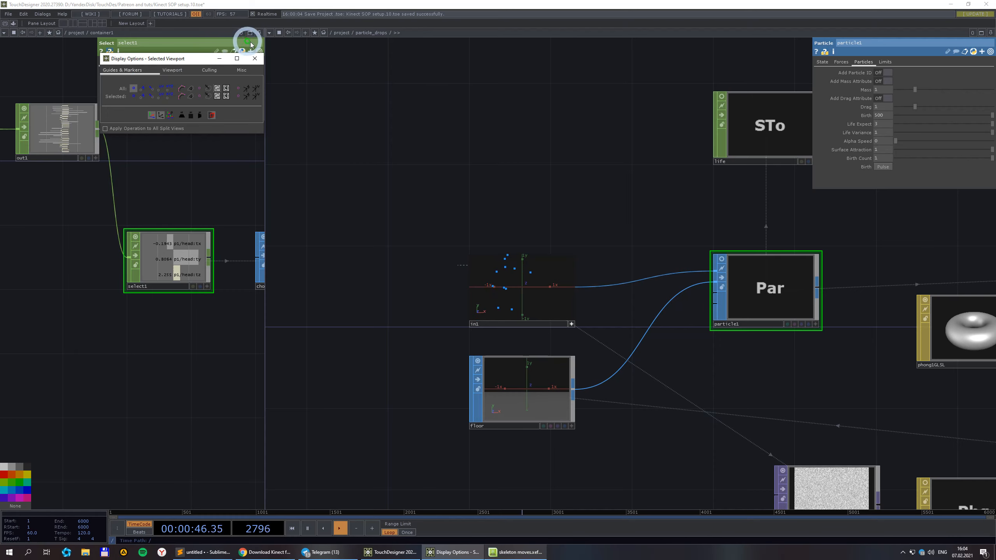
pyautogui.click(254, 60)
pyautogui.click(534, 280)
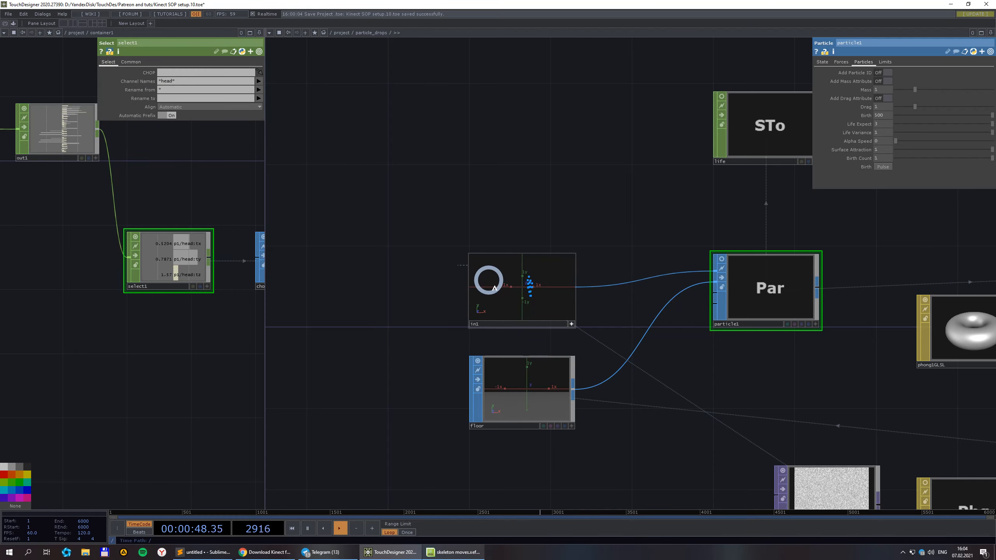
pyautogui.scroll(2, 538, 406)
# Select floor, then particle1 to display its Particles settings.
pyautogui.click(561, 387)
pyautogui.scroll(-2, 550, 379)
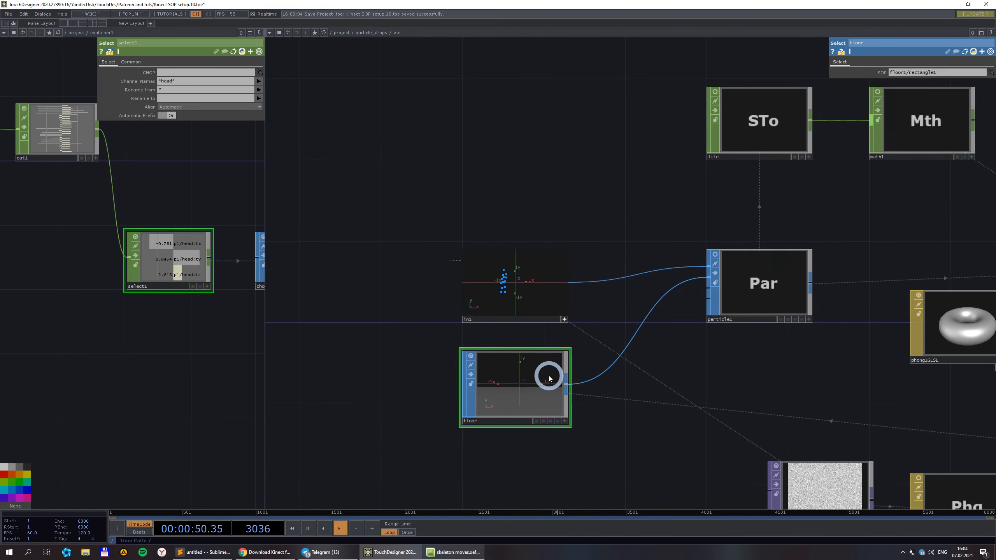
pyautogui.scroll(-3, 632, 419)
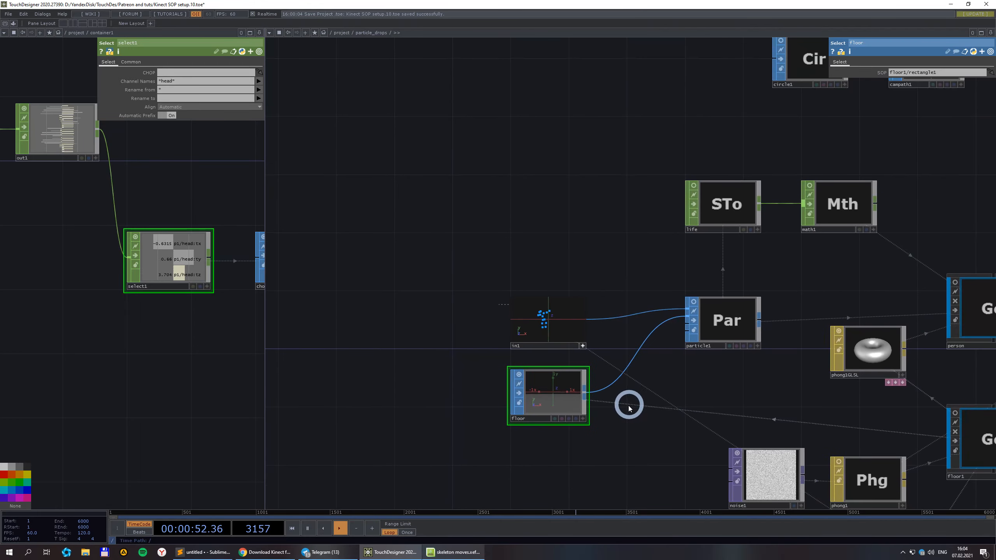
pyautogui.moveTo(619, 407); pyautogui.dragTo(525, 355)
pyautogui.scroll(-3, 548, 366)
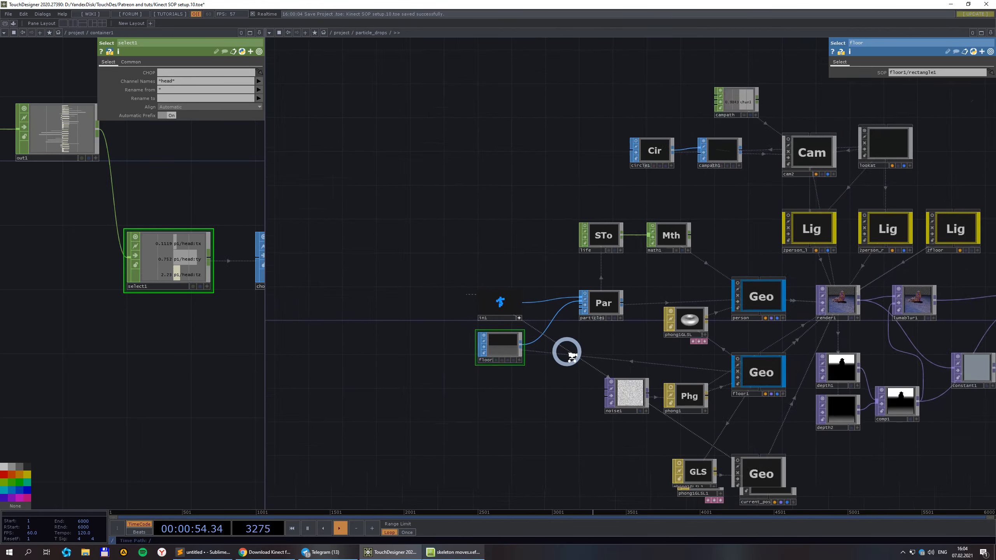
pyautogui.scroll(1, 671, 348)
pyautogui.scroll(1, 673, 348)
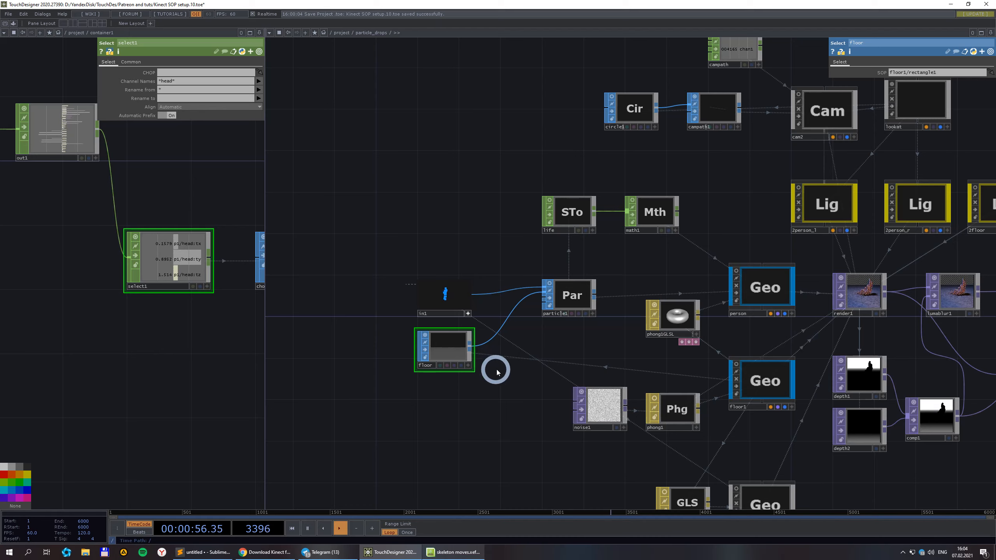
pyautogui.click(574, 293)
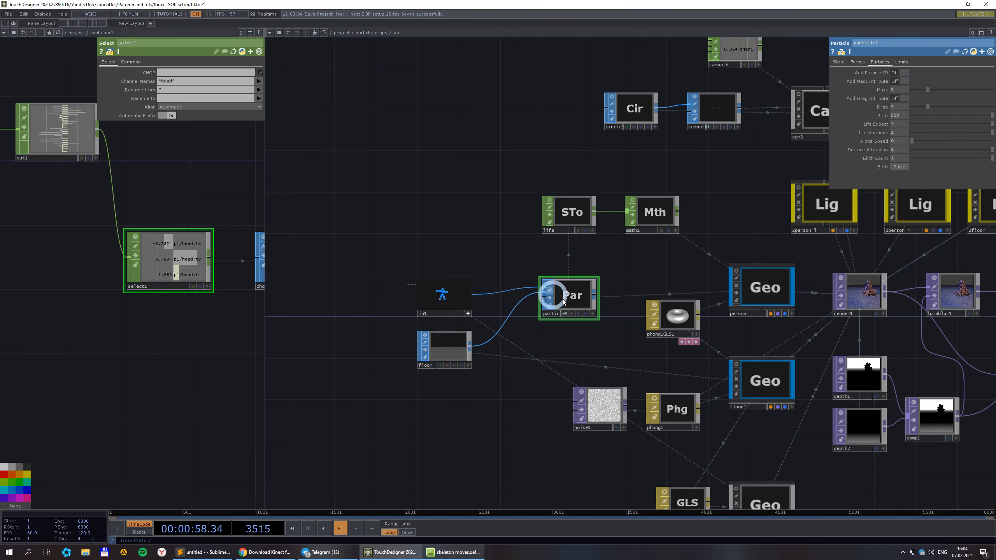
pyautogui.scroll(2, 569, 341)
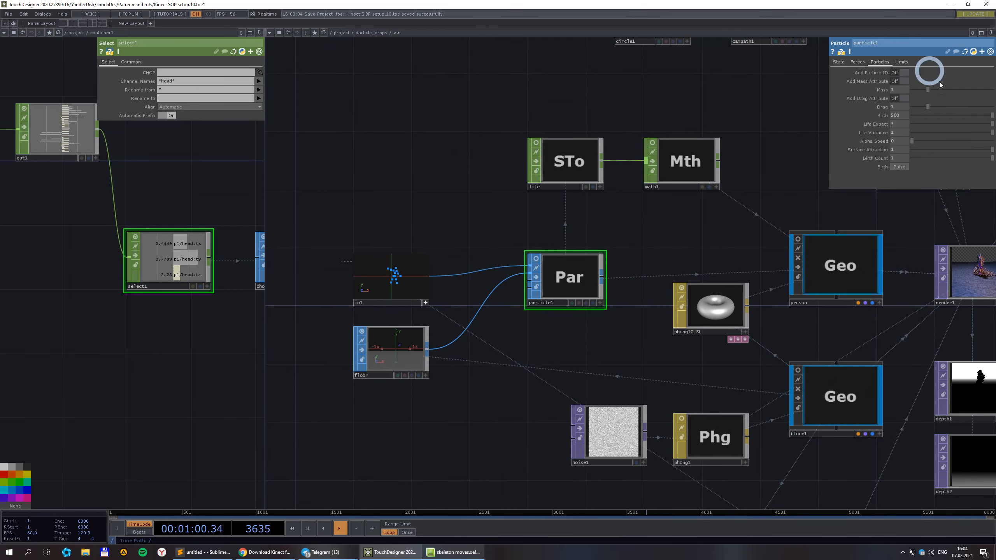
pyautogui.scroll(3, 419, 280)
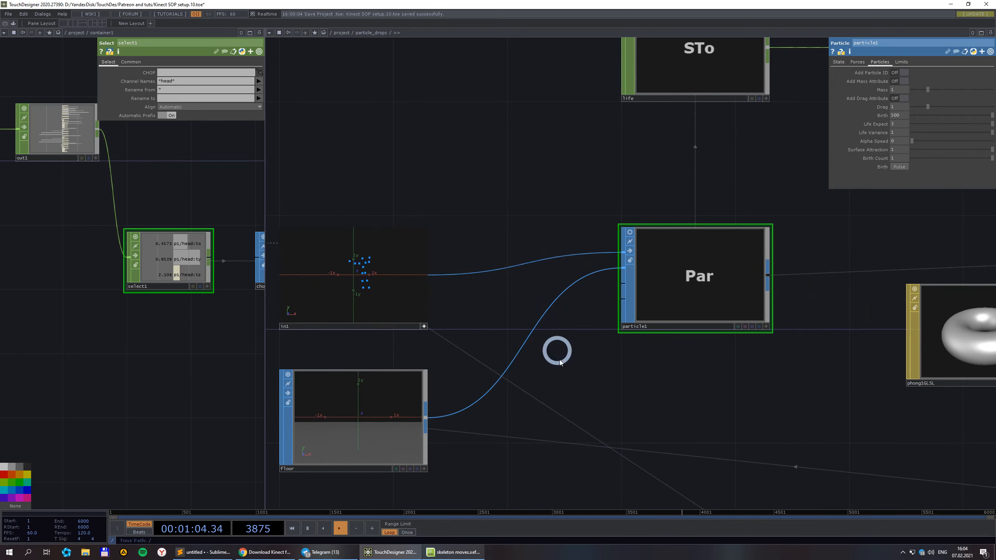
# Show particle1's Limits page: Bounce on Contact, limit planes at ±1000.
pyautogui.click(894, 61)
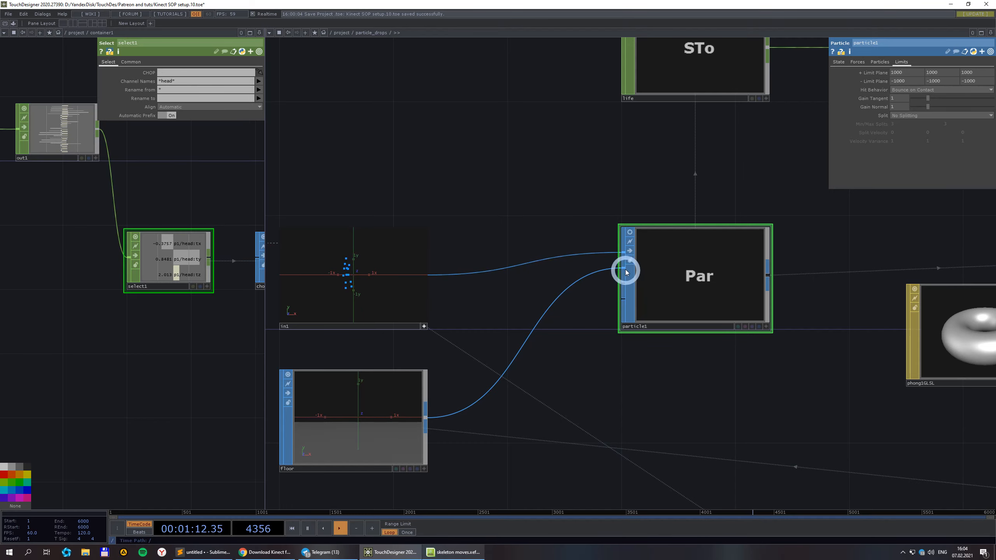
pyautogui.scroll(-5, 625, 270)
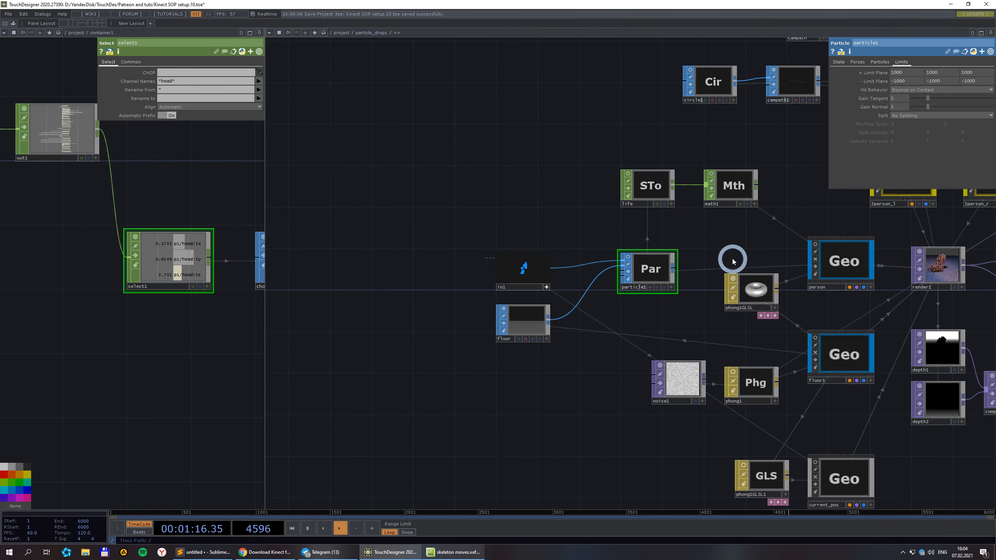
pyautogui.moveTo(733, 261); pyautogui.dragTo(454, 238)
pyautogui.scroll(3, 358, 191)
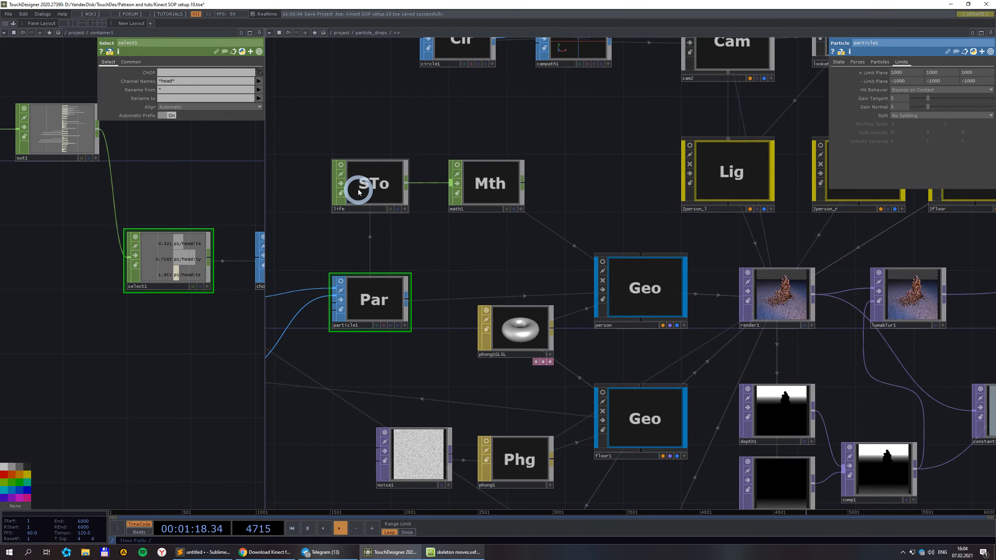
pyautogui.scroll(8, 797, 302)
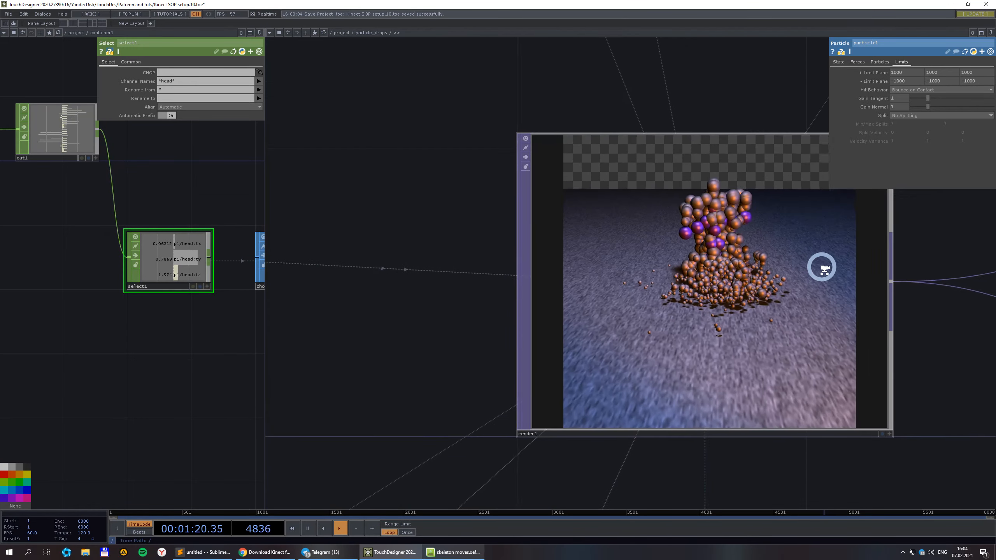
pyautogui.scroll(-8, 745, 286)
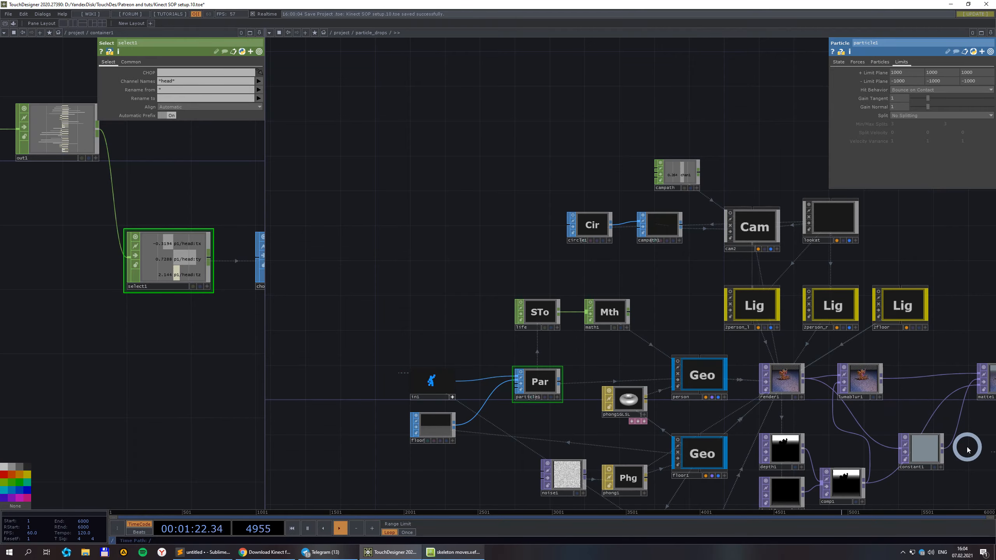
# Display out1's orange particle-sphere render as the network background.
pyautogui.moveTo(972, 450); pyautogui.dragTo(704, 409)
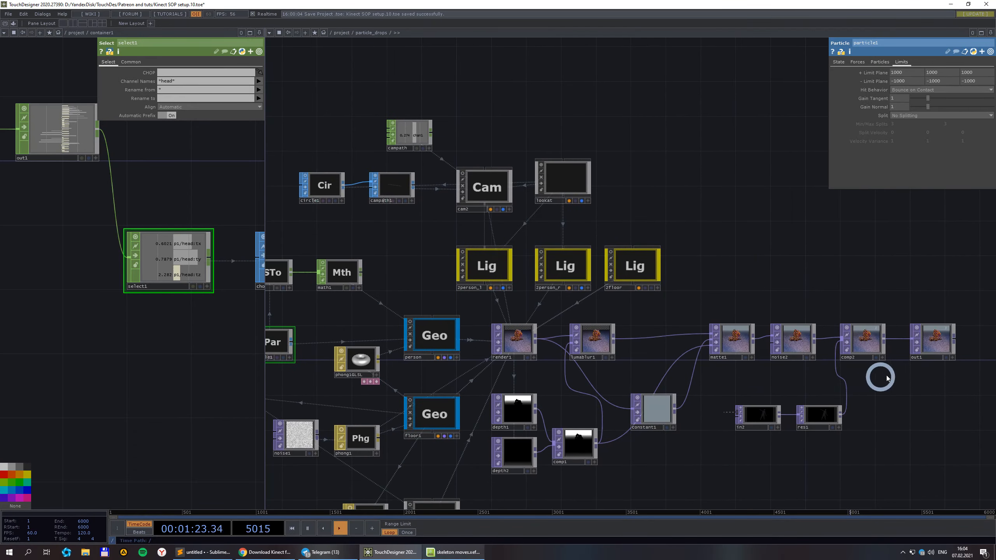
pyautogui.click(946, 358)
pyautogui.scroll(-3, 803, 381)
pyautogui.scroll(7, 537, 370)
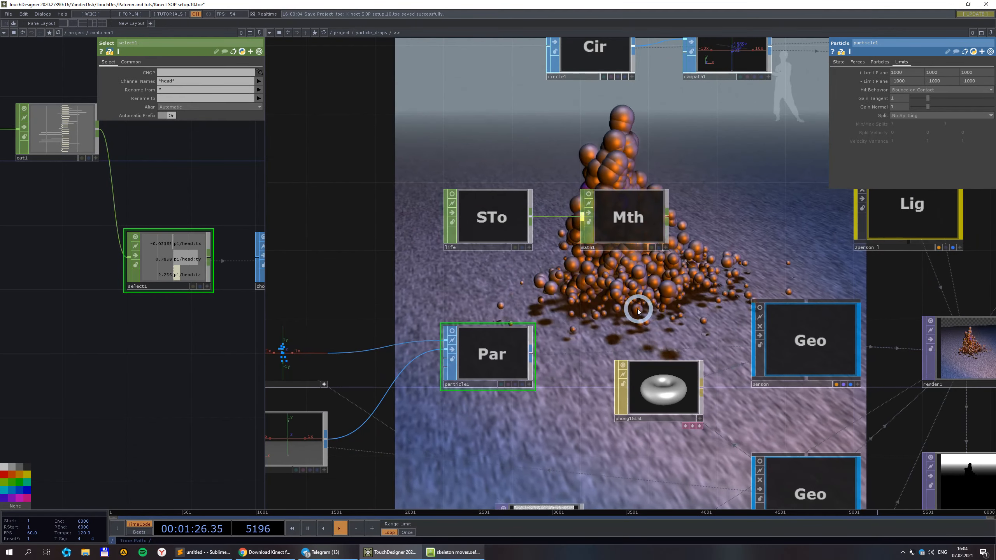
pyautogui.moveTo(732, 167); pyautogui.dragTo(788, 211)
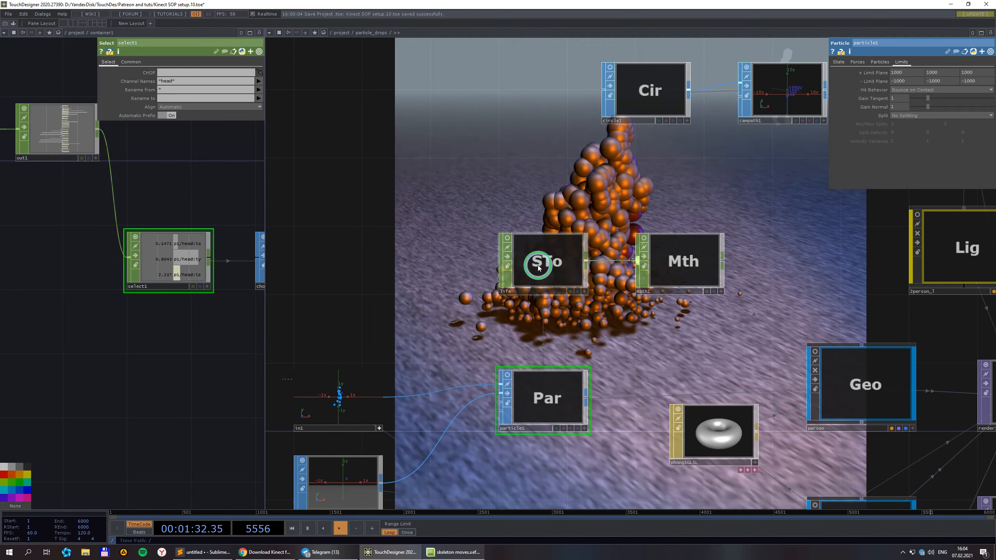
# Review the life SOP to CHOP node and save as Kinect SOP setup.11.toe.
pyautogui.click(538, 268)
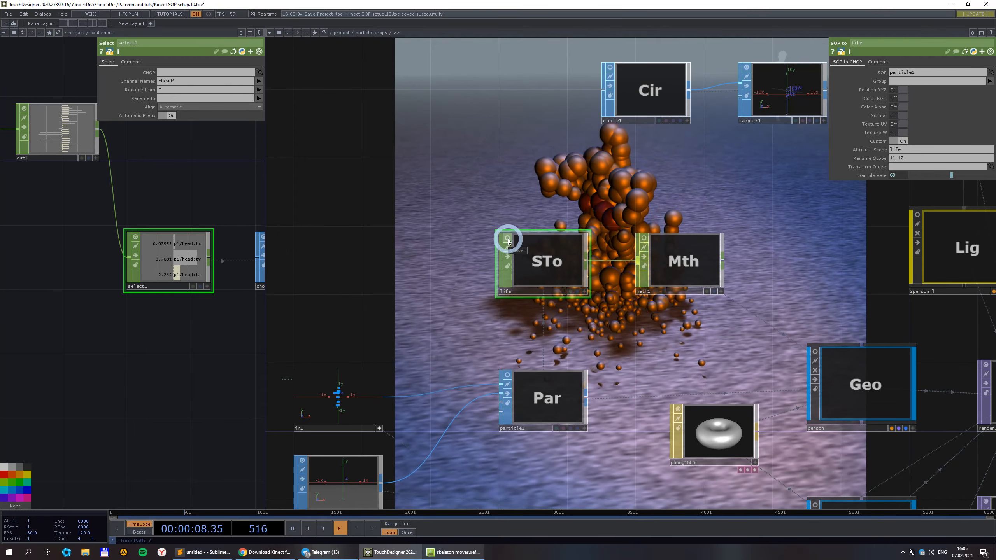
pyautogui.hotkey('ctrl', 's')
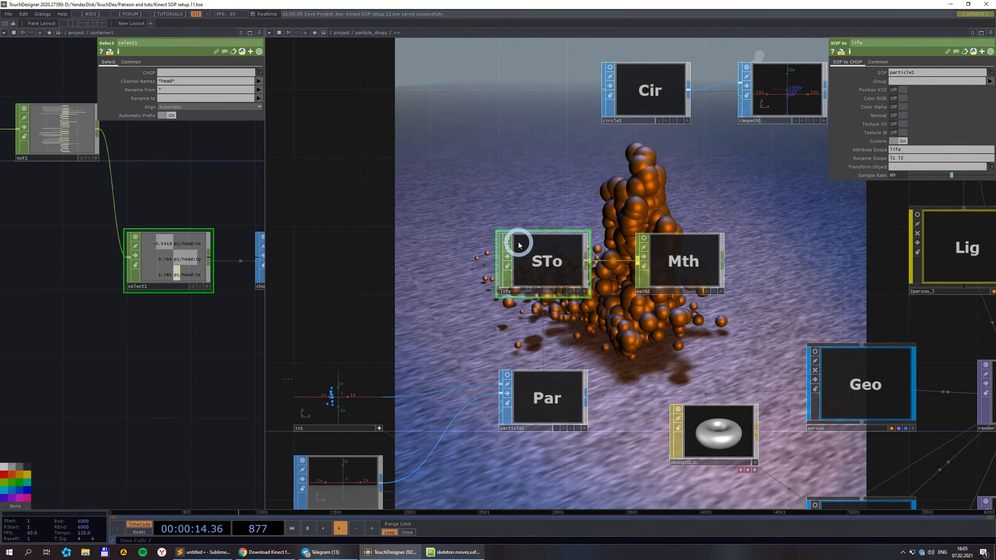
pyautogui.scroll(-3, 522, 247)
# Show particle1's Particles page, then math1's Multi-Add values: Pre-Add 0, Multiply 0.4, Post-Add 0.1.
pyautogui.click(566, 369)
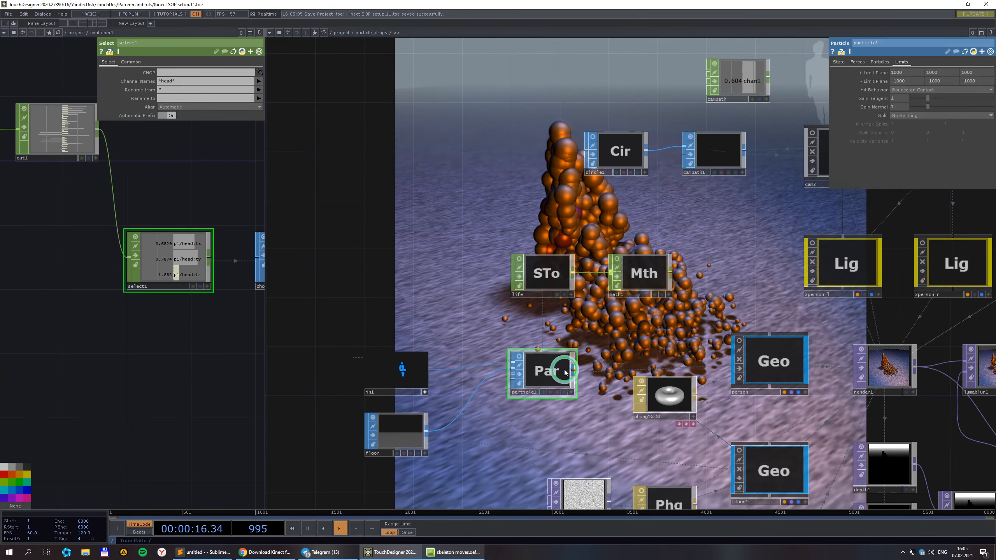
pyautogui.click(879, 61)
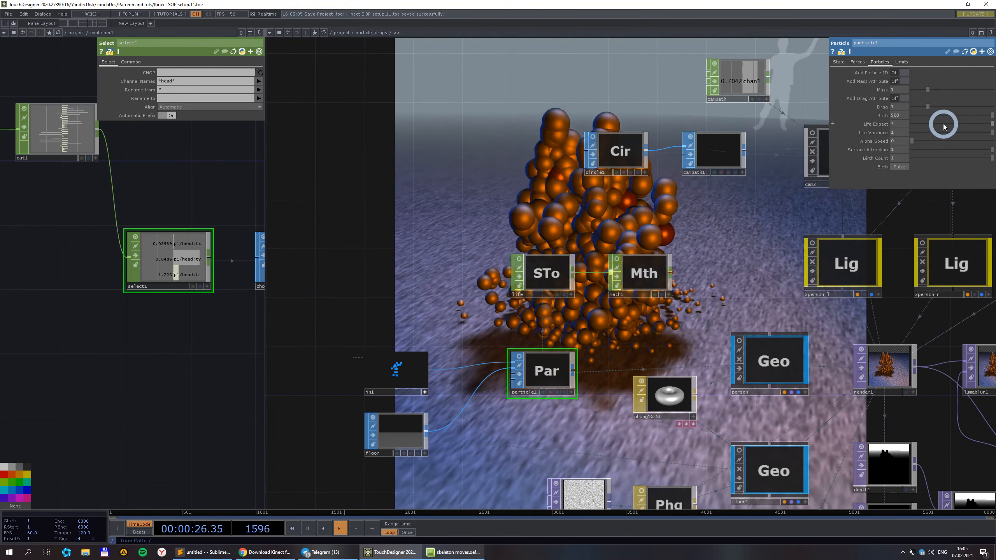
pyautogui.scroll(-3, 832, 226)
pyautogui.moveTo(828, 220); pyautogui.dragTo(677, 325)
pyautogui.click(546, 366)
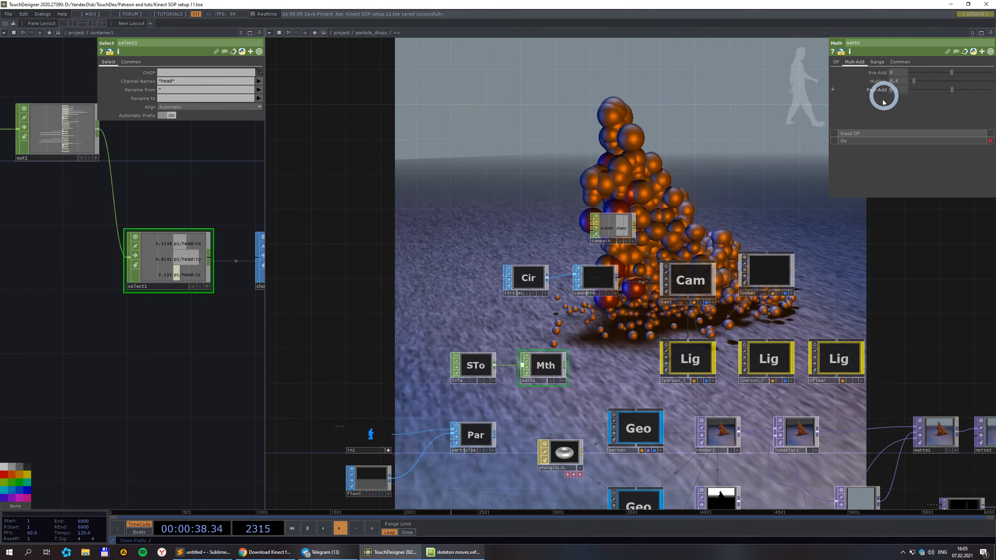
# Turn on math1's viewer to display the red graph of its particle life values.
pyautogui.scroll(3, 728, 237)
pyautogui.scroll(-3, 725, 243)
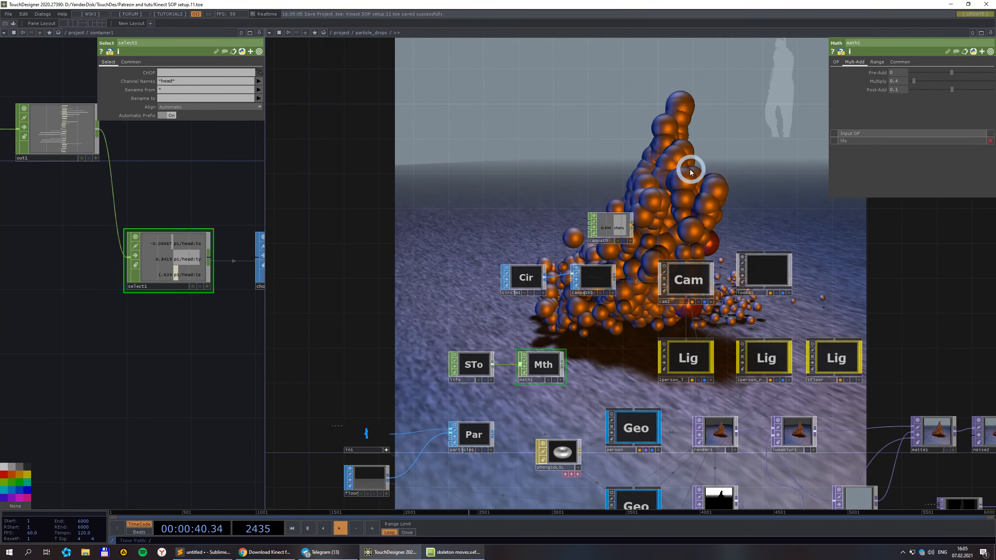
pyautogui.moveTo(707, 167); pyautogui.dragTo(749, 165)
pyautogui.scroll(5, 602, 350)
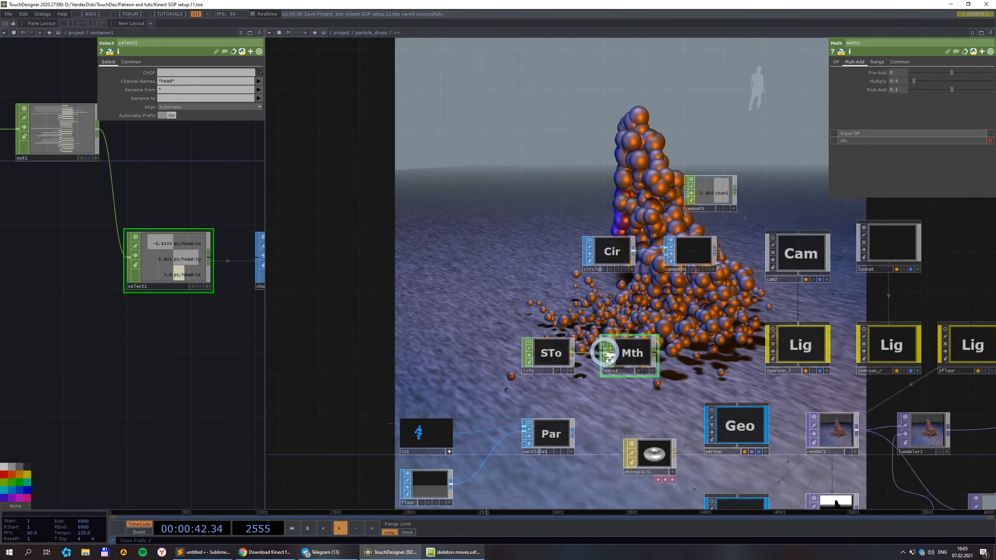
pyautogui.click(611, 333)
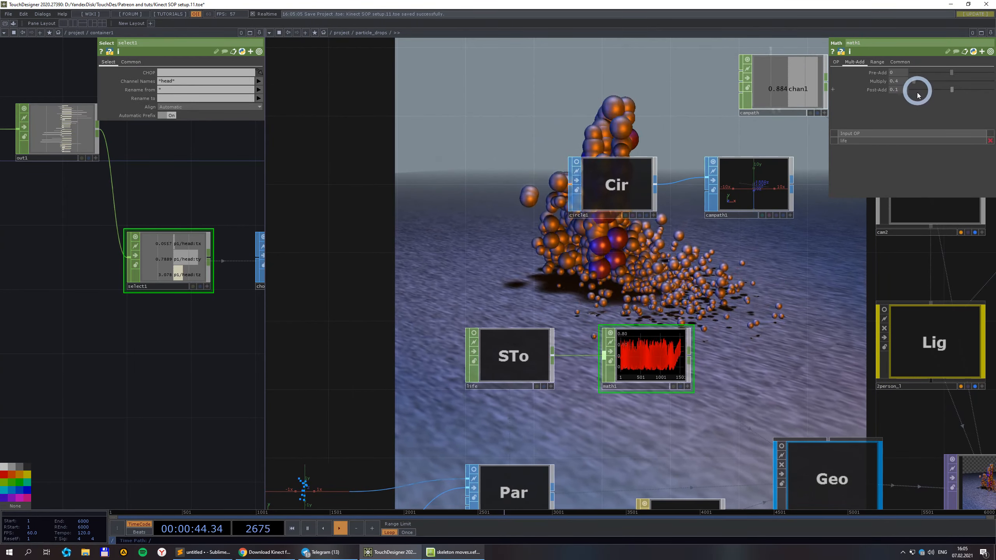
pyautogui.scroll(4, 681, 412)
pyautogui.scroll(5, 624, 346)
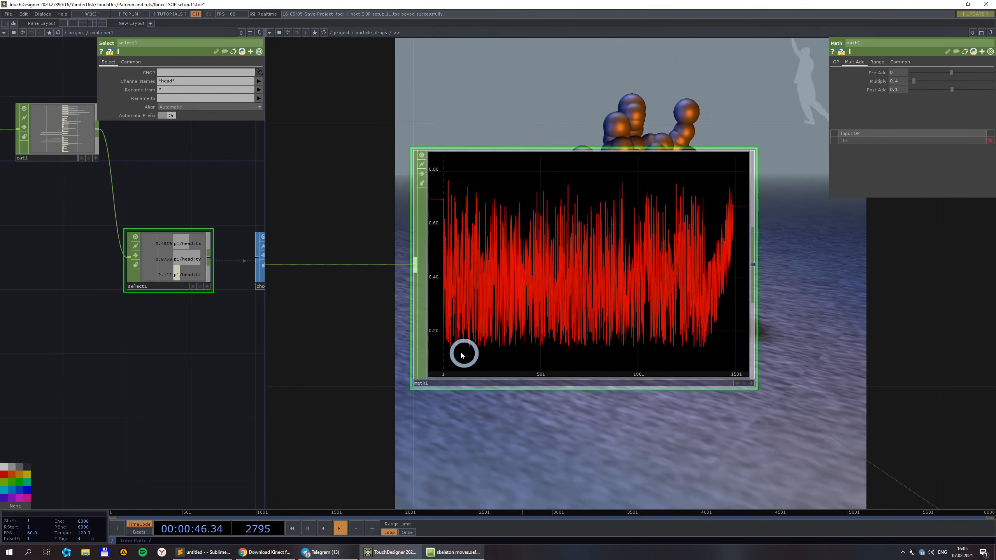
pyautogui.scroll(-12, 492, 200)
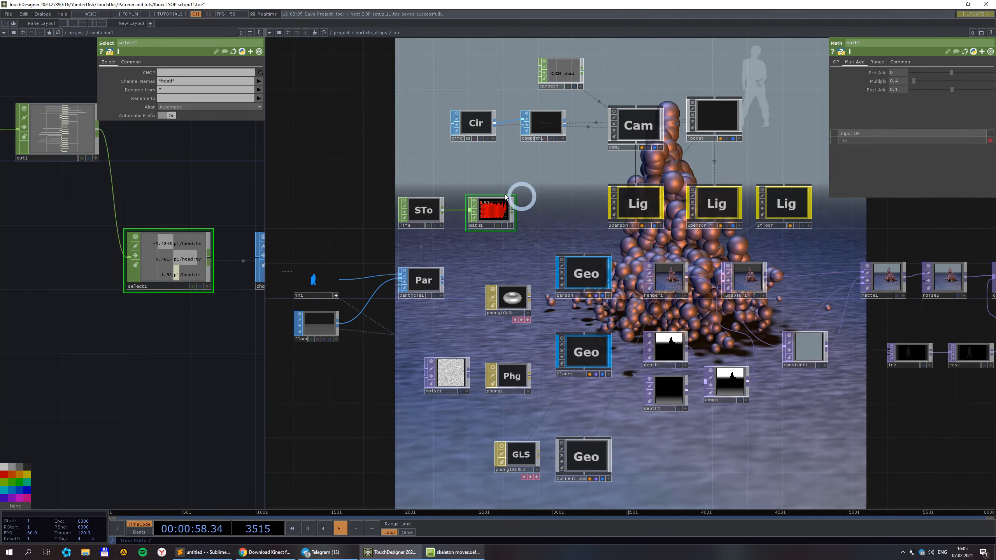
pyautogui.scroll(2, 498, 230)
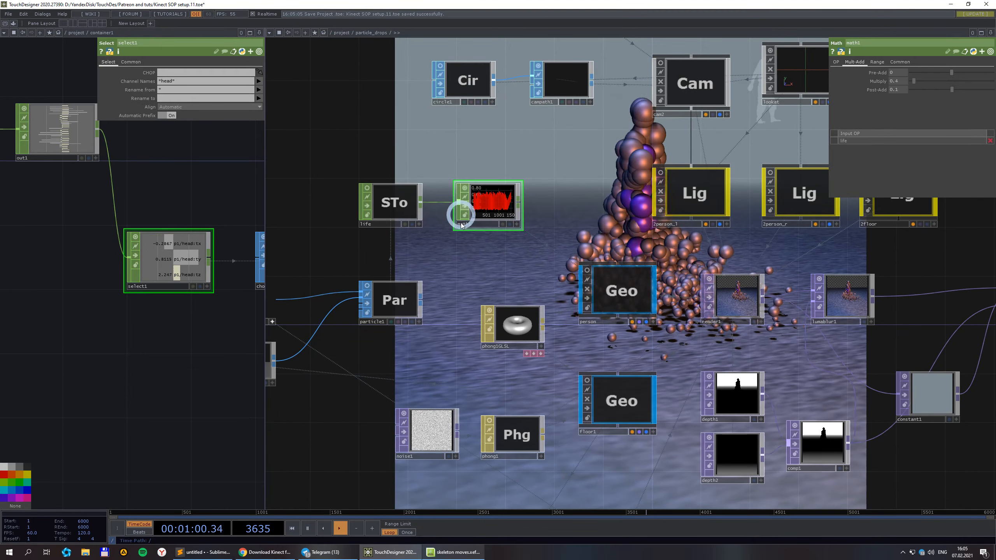
# Select the person geometry to show its instancing parameters and dive inside it.
pyautogui.click(624, 284)
pyautogui.scroll(-2, 669, 218)
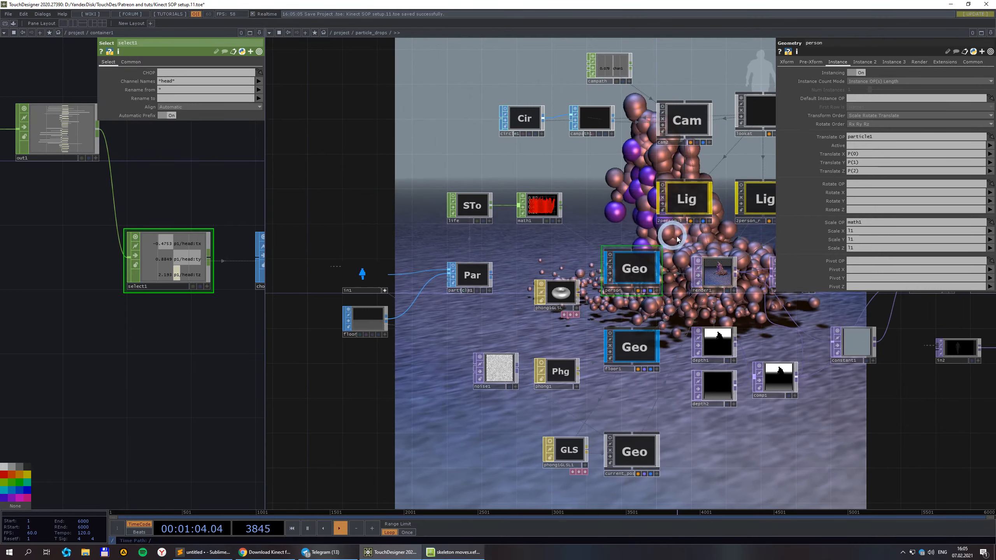
pyautogui.doubleClick(638, 269)
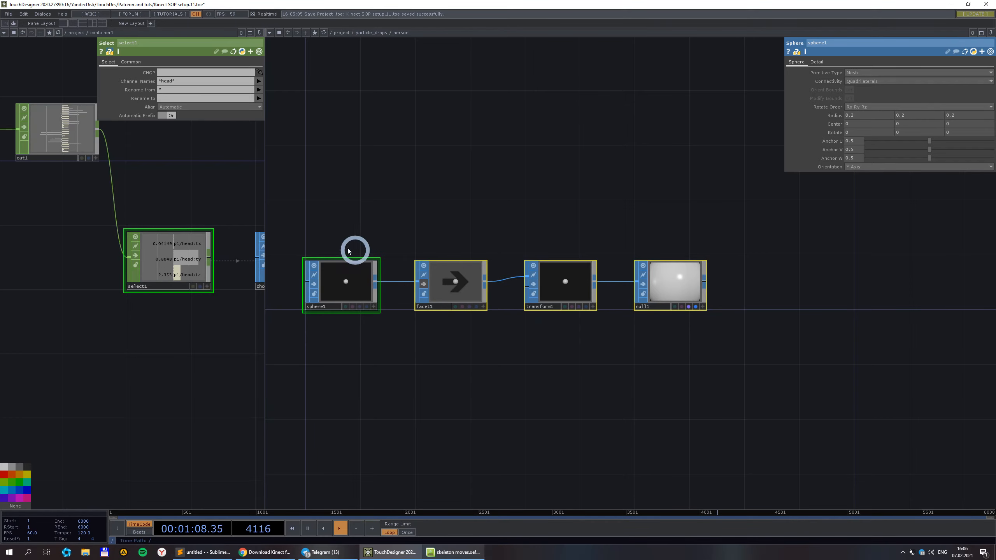
# Return to the project level and re-enter the particle_drops network.
pyautogui.click(338, 34)
pyautogui.click(559, 228)
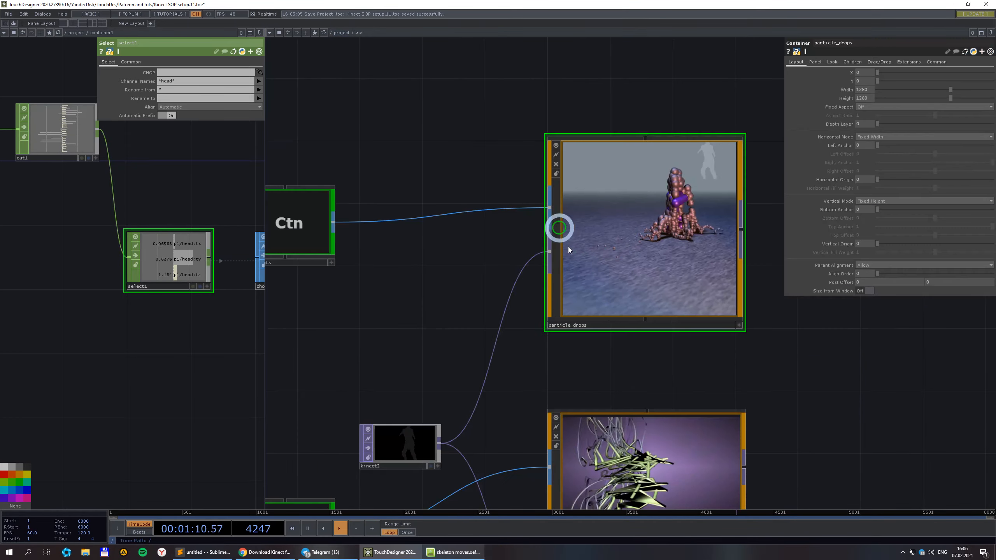
pyautogui.doubleClick(643, 249)
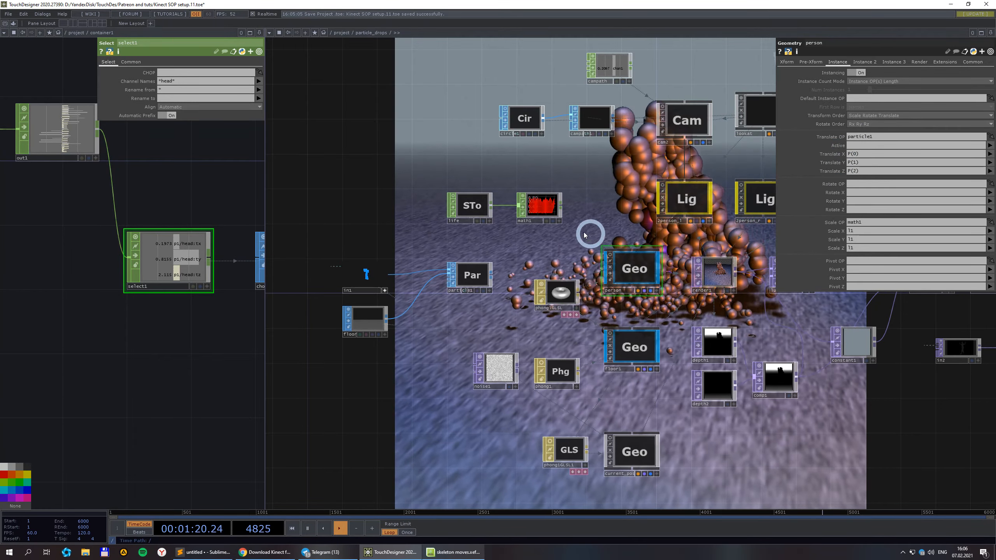
pyautogui.scroll(-4, 662, 311)
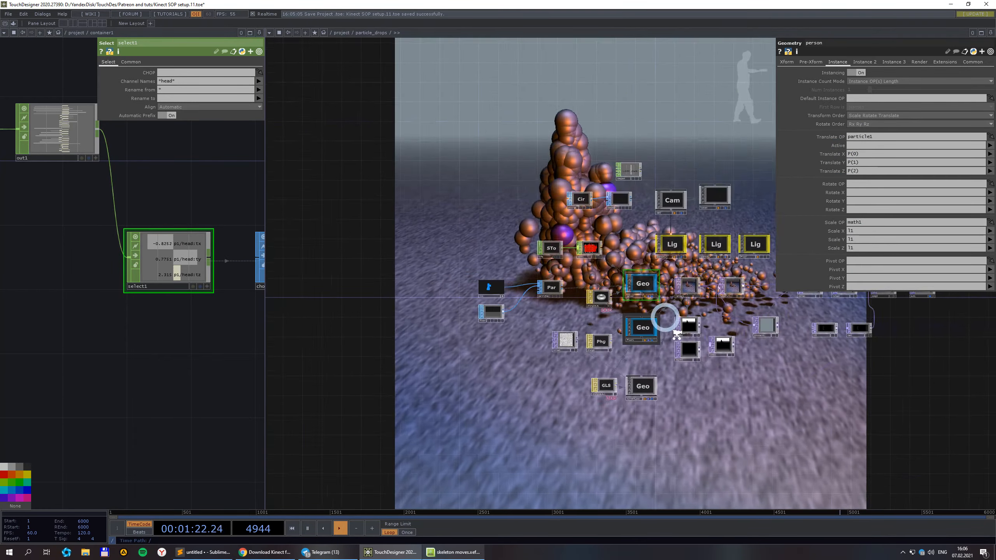
pyautogui.moveTo(666, 385); pyautogui.dragTo(530, 349)
pyautogui.scroll(4, 560, 276)
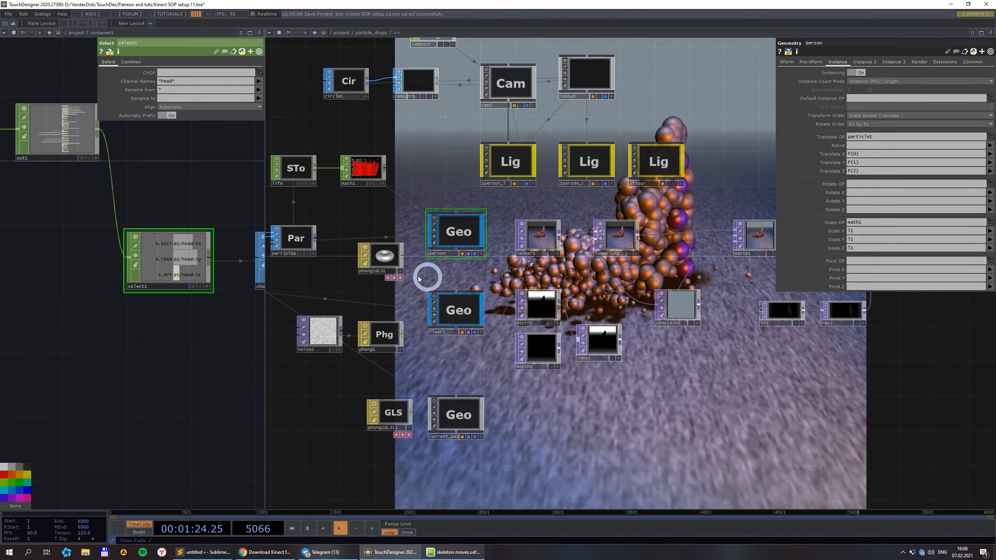
# Pan across particle_drops to view the in1, particle, camera, light and render nodes.
pyautogui.scroll(5, 358, 265)
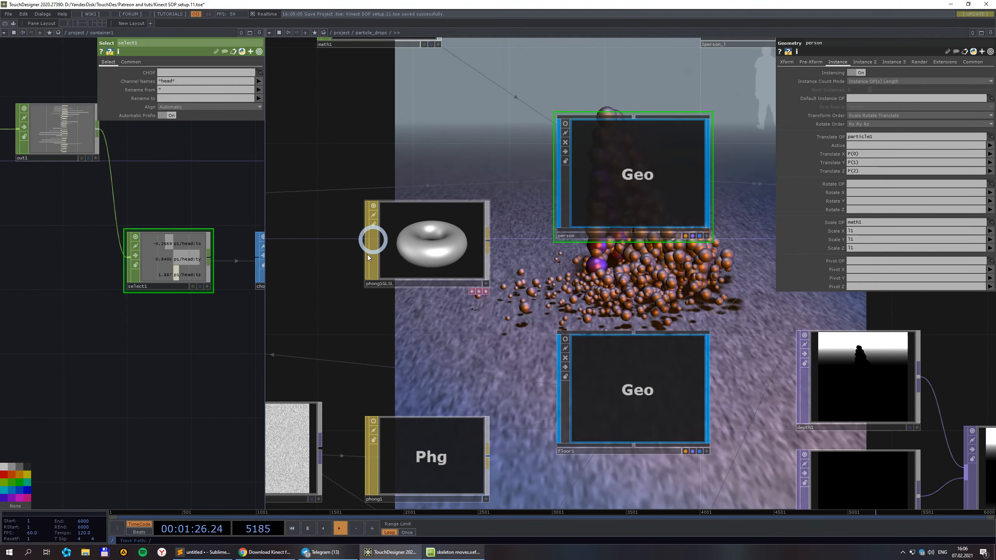
pyautogui.scroll(-2, 459, 281)
pyautogui.scroll(-5, 439, 156)
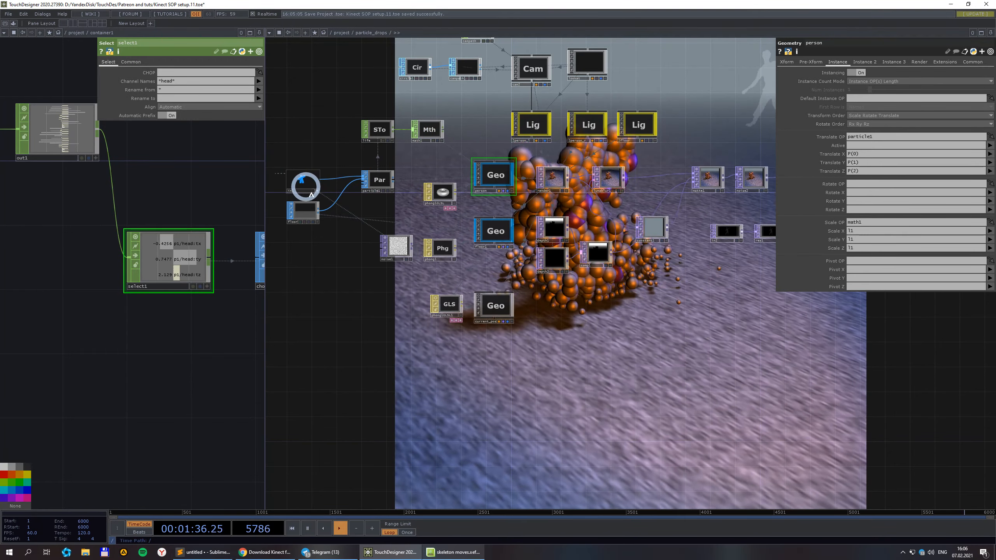
pyautogui.scroll(2, 310, 196)
pyautogui.scroll(3, 306, 193)
pyautogui.moveTo(353, 280); pyautogui.dragTo(449, 211)
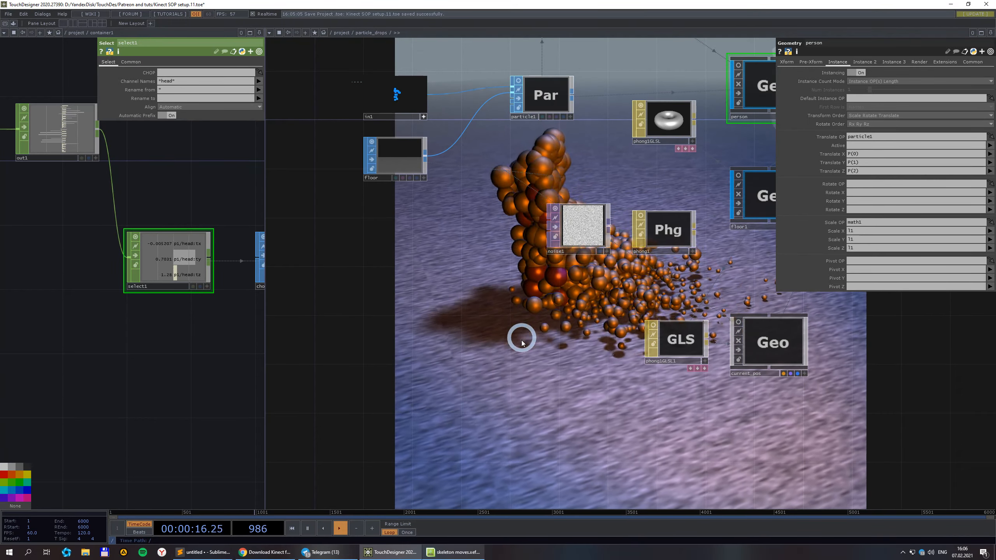
pyautogui.scroll(-2, 537, 353)
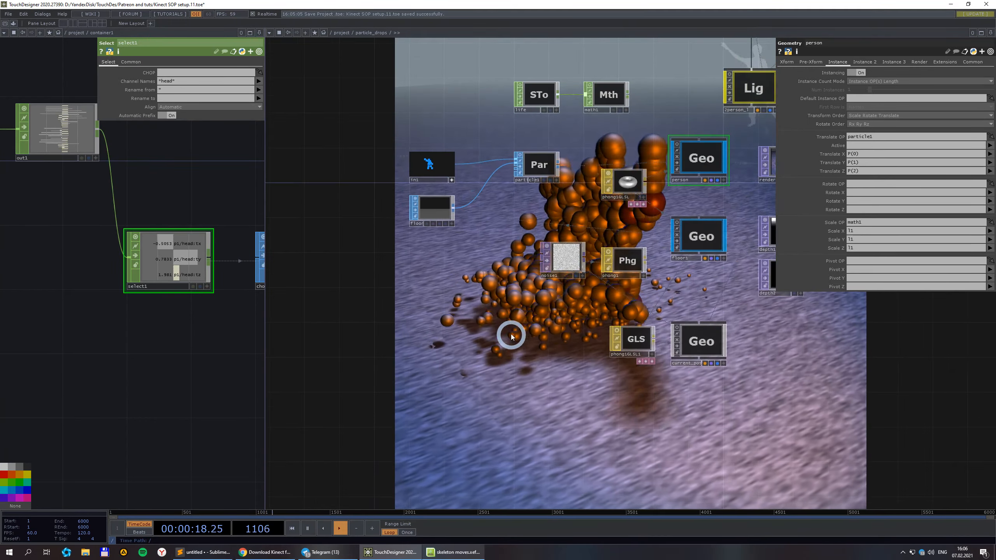
pyautogui.moveTo(513, 336); pyautogui.dragTo(260, 374)
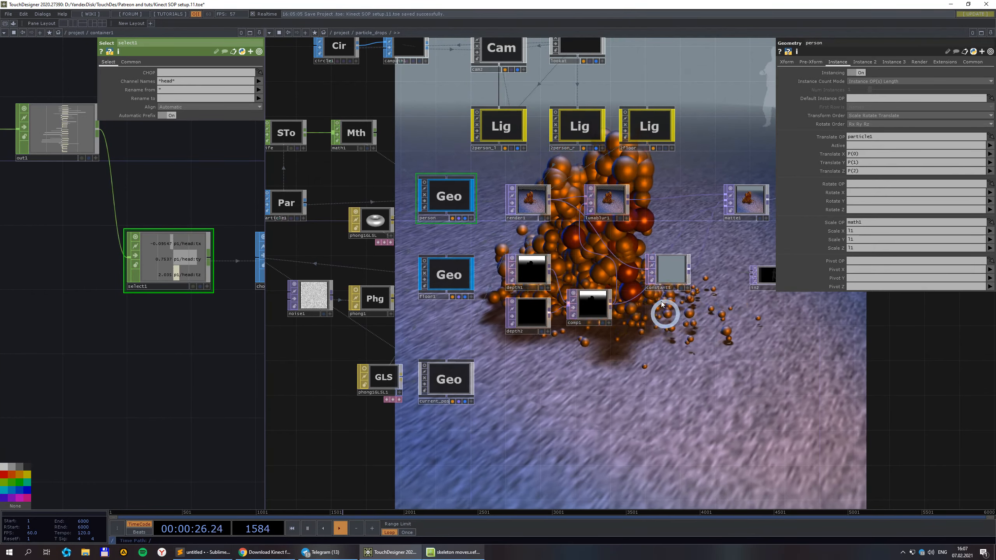
# Move the lumablur1 node about 90 px to the right.
pyautogui.moveTo(614, 203); pyautogui.dragTo(675, 211)
pyautogui.scroll(2, 604, 316)
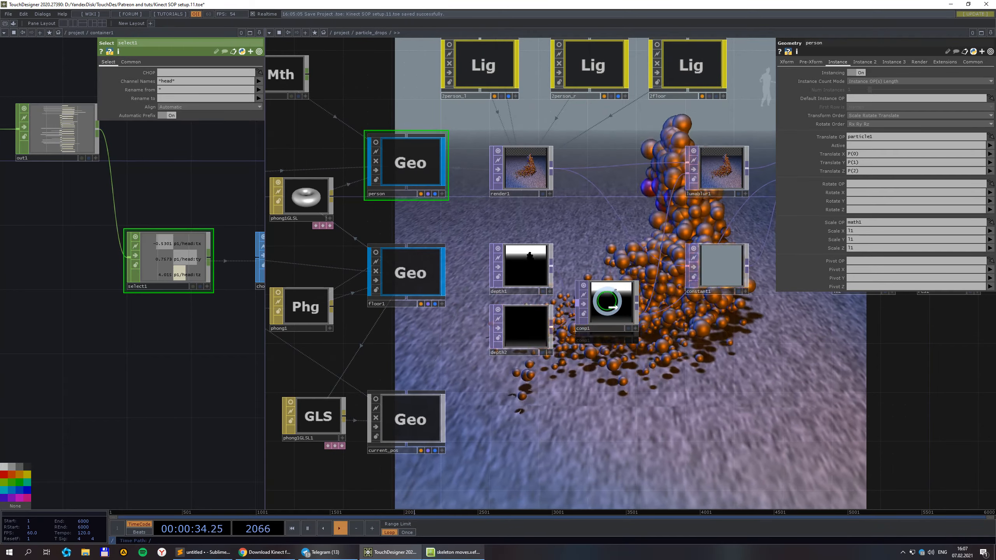
pyautogui.scroll(-5, 604, 296)
pyautogui.scroll(5, 502, 267)
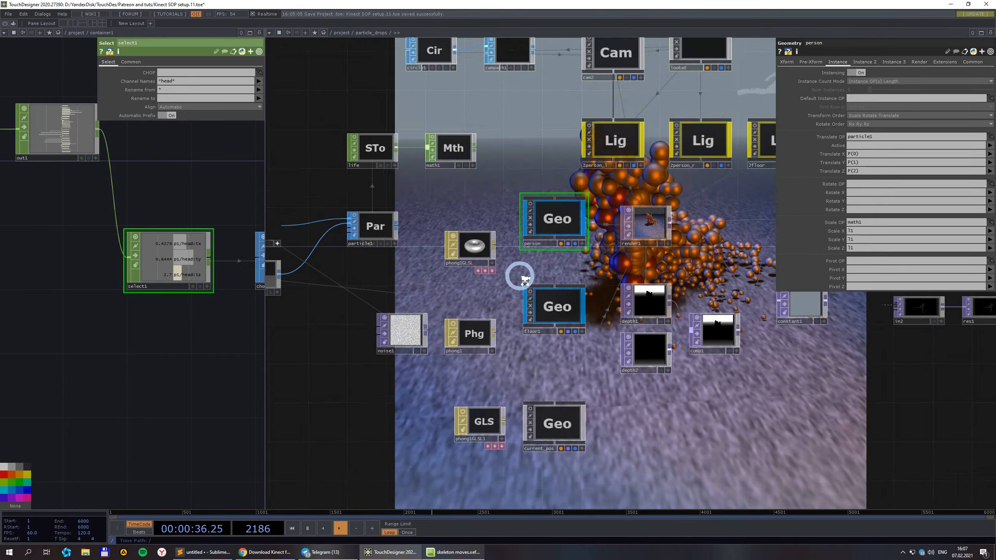
pyautogui.scroll(-3, 506, 243)
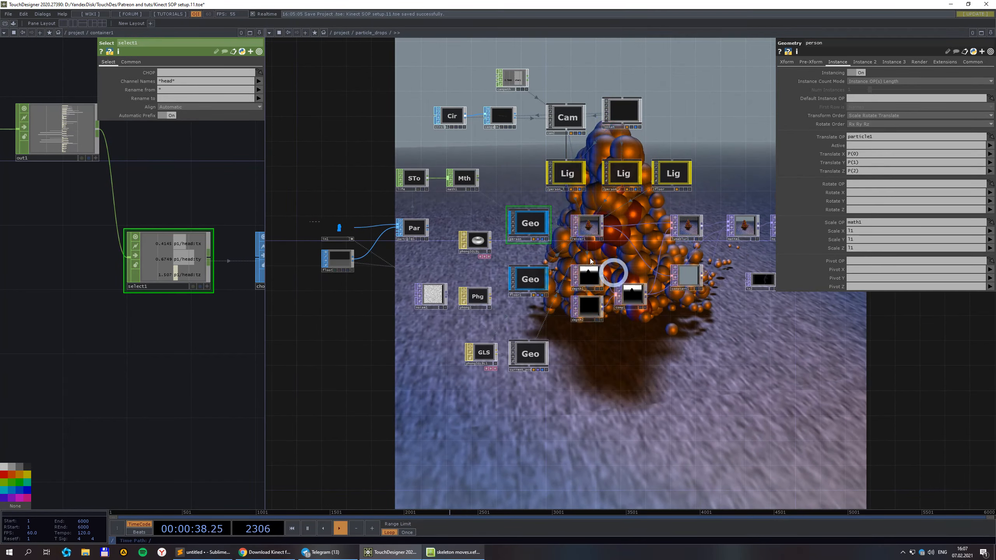
pyautogui.scroll(3, 570, 205)
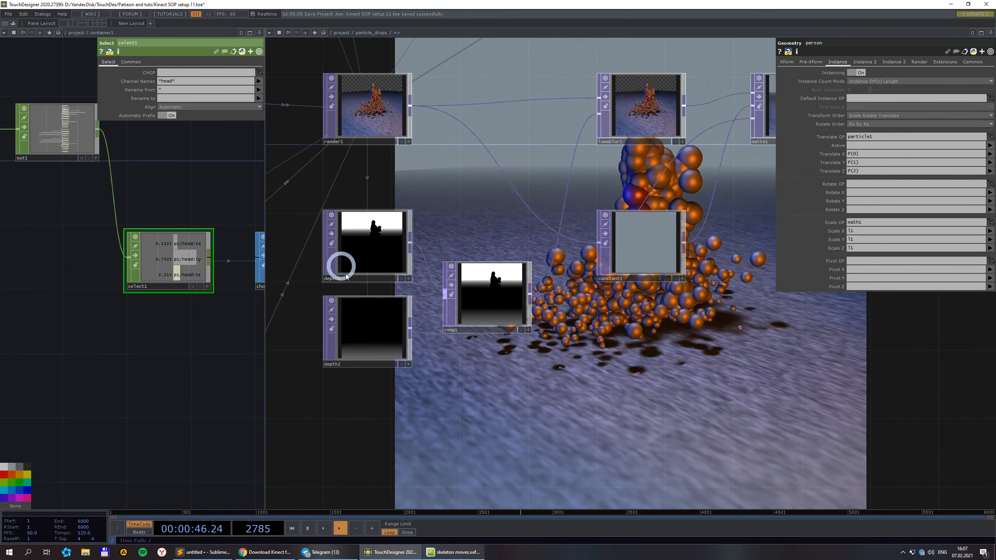
# Select depth1 and look over the network's render chain.
pyautogui.click(383, 248)
pyautogui.scroll(-4, 639, 382)
pyautogui.moveTo(785, 333); pyautogui.dragTo(820, 316)
pyautogui.scroll(5, 667, 378)
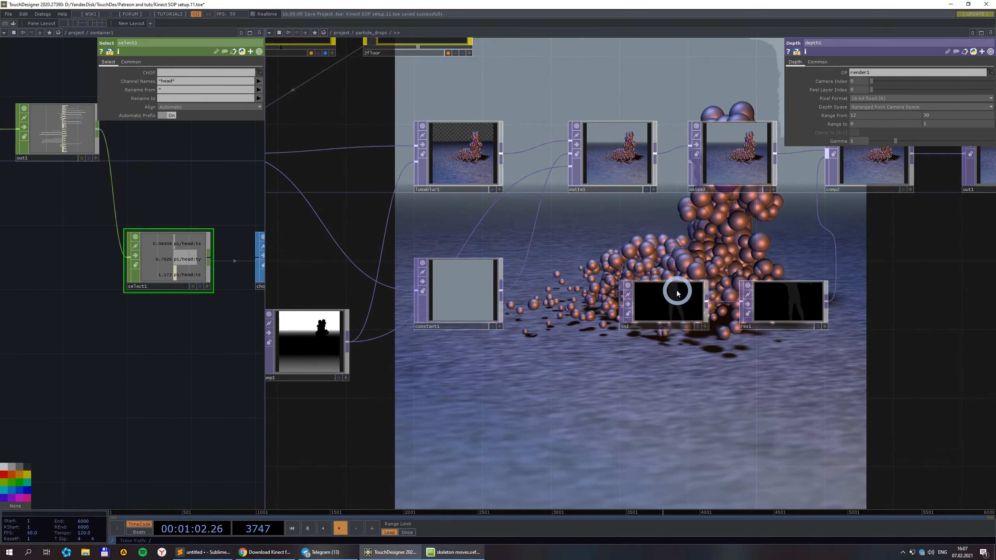
pyautogui.scroll(-5, 712, 307)
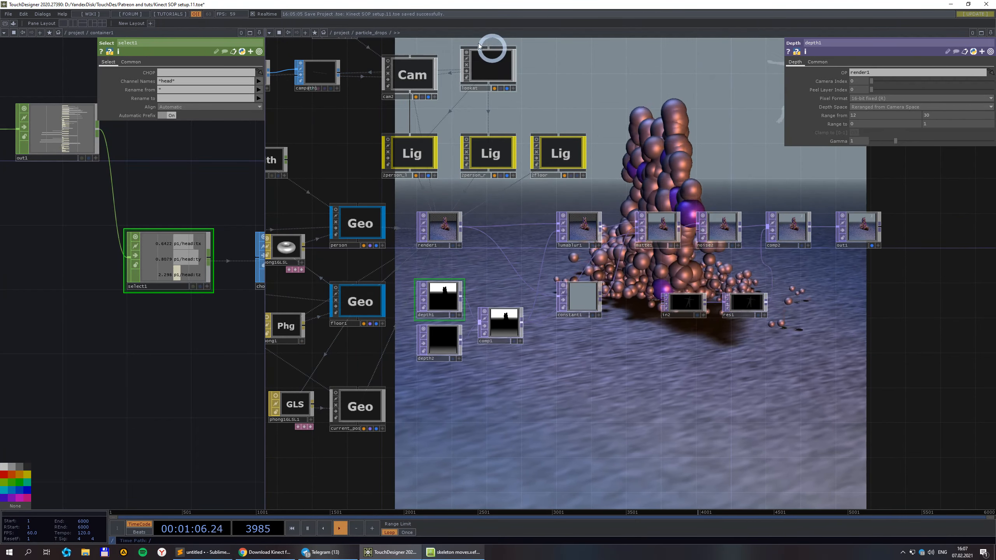
# Go up to /project, re-enter particle_drops and select particle1 to show its Forces page.
pyautogui.click(337, 33)
pyautogui.click(655, 173)
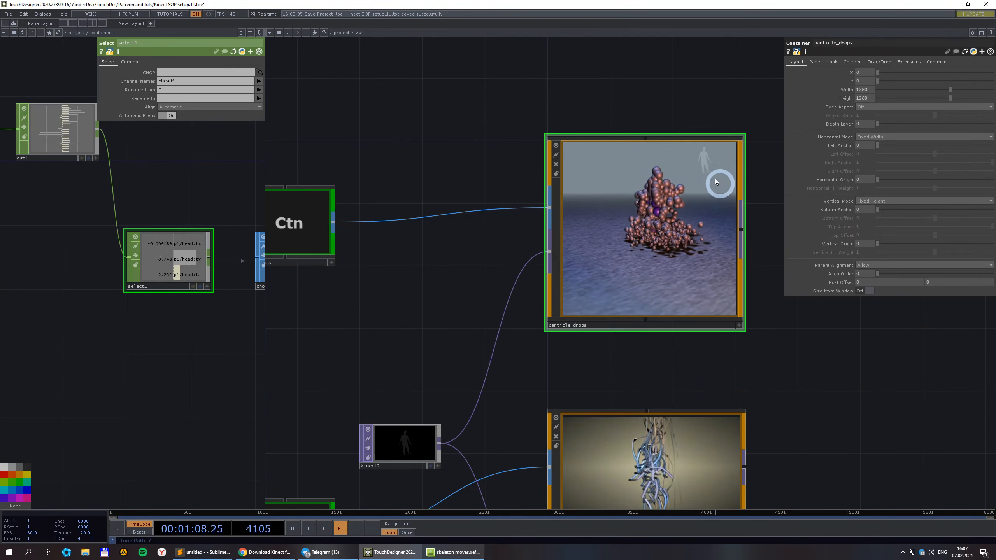
pyautogui.scroll(5, 715, 173)
pyautogui.scroll(-5, 685, 157)
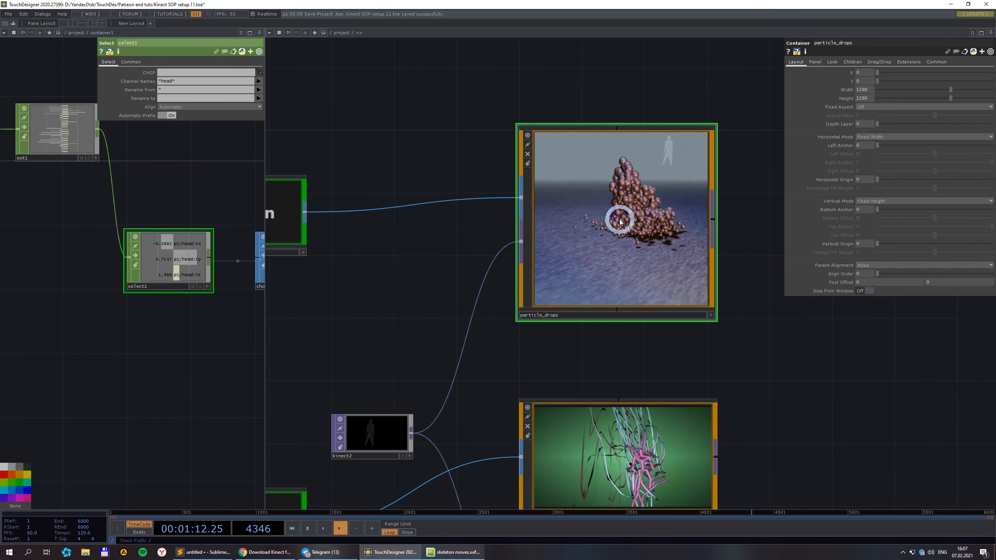
pyautogui.scroll(1, 629, 205)
pyautogui.scroll(5, 629, 204)
pyautogui.click(467, 264)
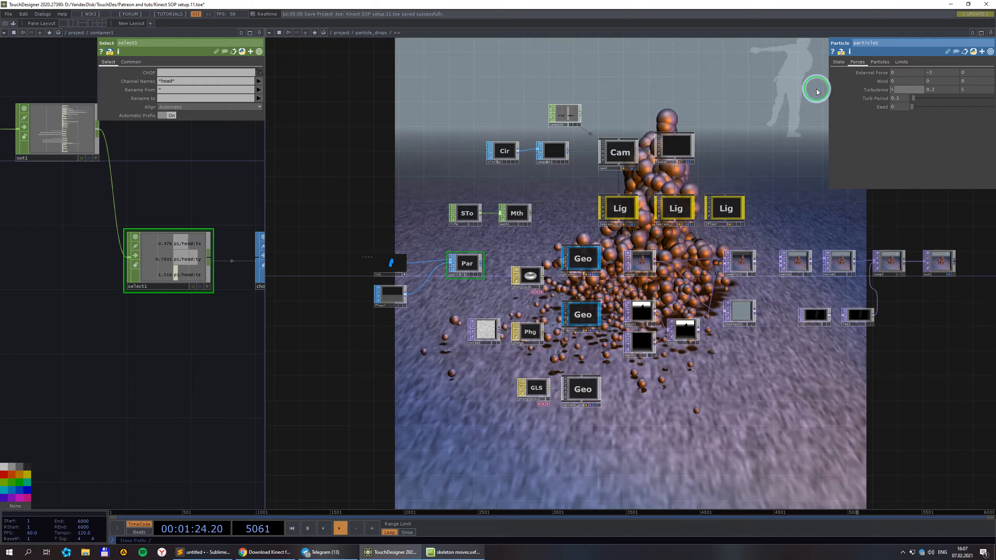
# Try stronger turbulence on particle1, setting it to 10, 10, 10.
pyautogui.moveTo(938, 93); pyautogui.dragTo(970, 91)
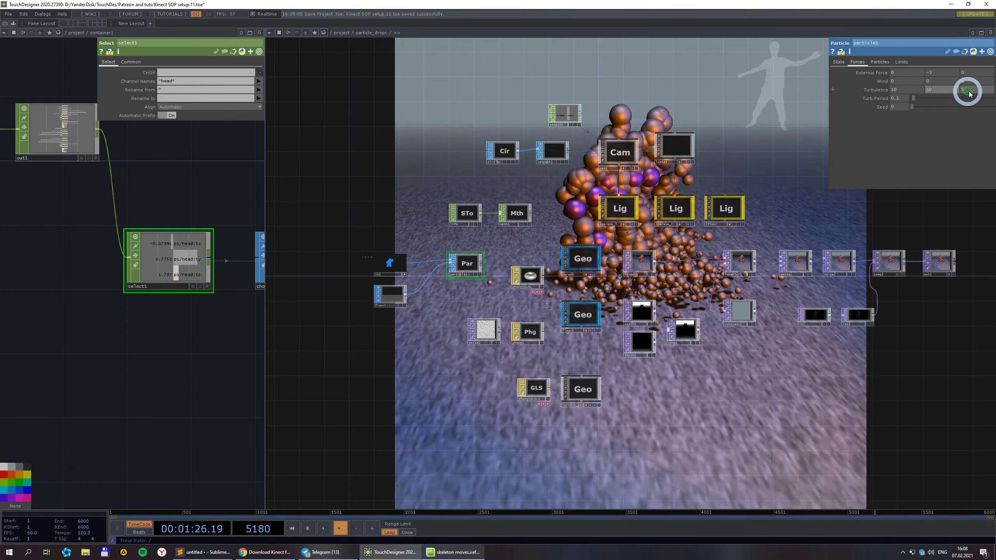
pyautogui.press('Return')
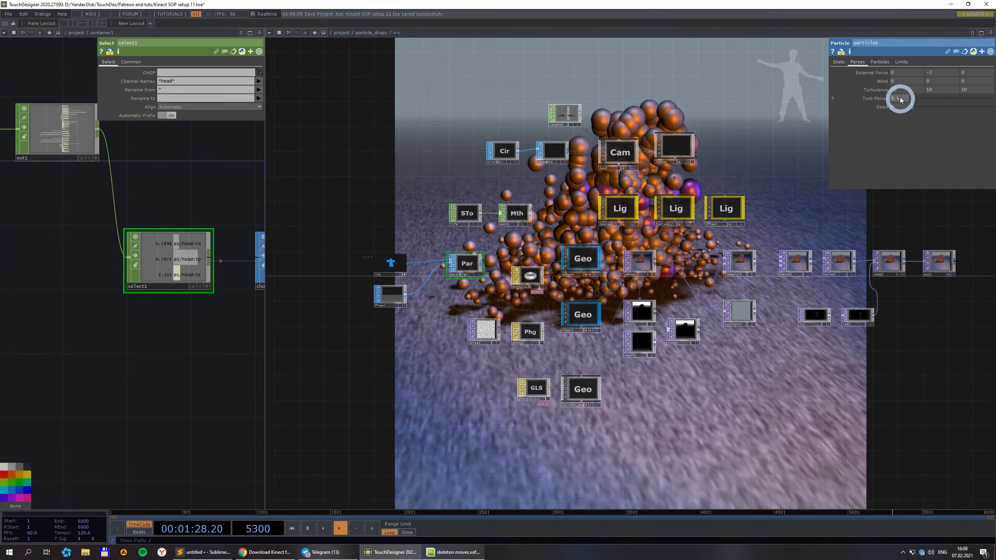
pyautogui.click(904, 92)
pyautogui.write('0')
pyautogui.click(947, 93)
pyautogui.click(907, 90)
pyautogui.write('10')
pyautogui.press('Return')
pyautogui.scroll(-5, 909, 355)
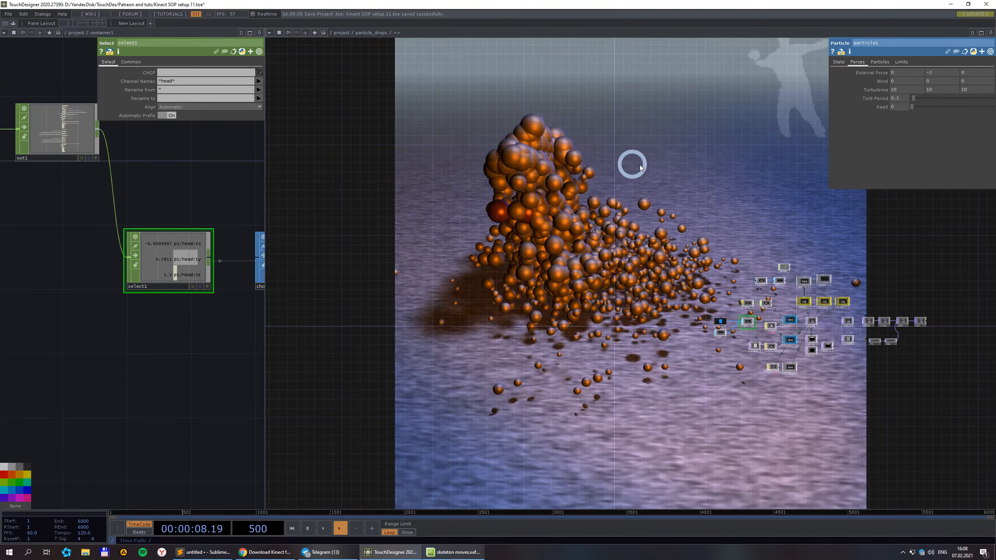
# Set particle1's turbulence to 5, 0.2, 5.
pyautogui.click(912, 90)
pyautogui.write('5')
pyautogui.press('Tab')
pyautogui.write('0.2')
pyautogui.press('Tab')
pyautogui.write('5')
# Select the joints2lines container and enter it to view its line operators merging into one output.
pyautogui.click(936, 258)
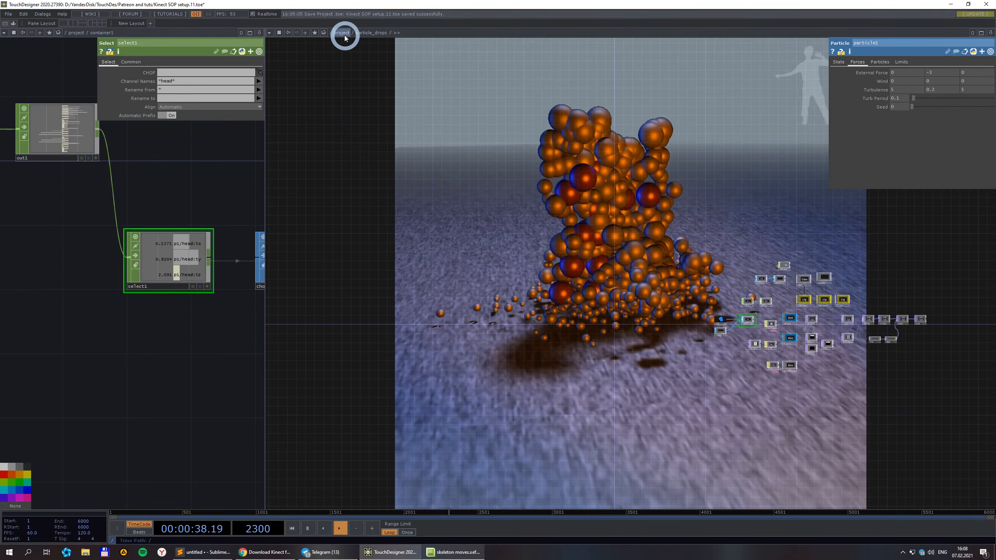
pyautogui.scroll(4, 624, 273)
pyautogui.scroll(-10, 716, 276)
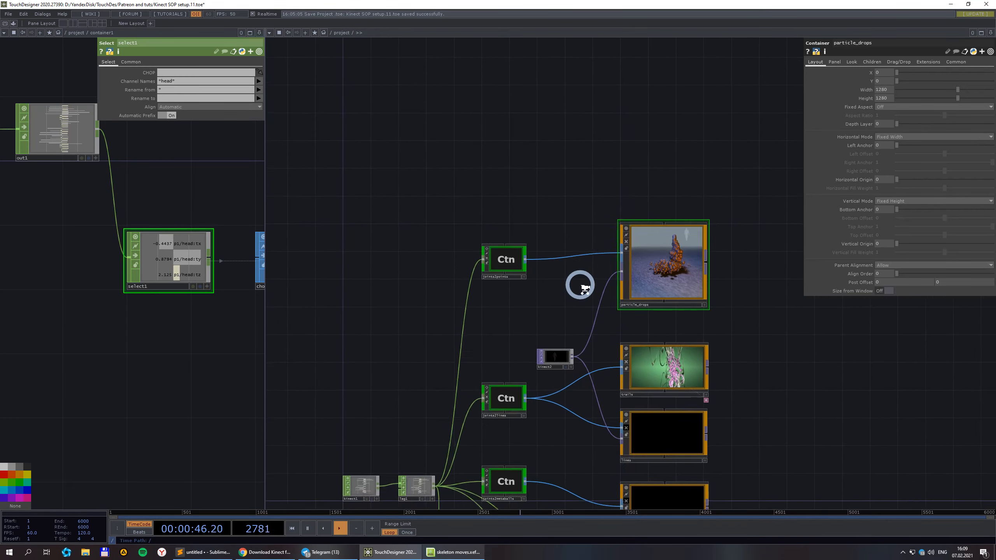
pyautogui.moveTo(584, 213); pyautogui.dragTo(588, 93)
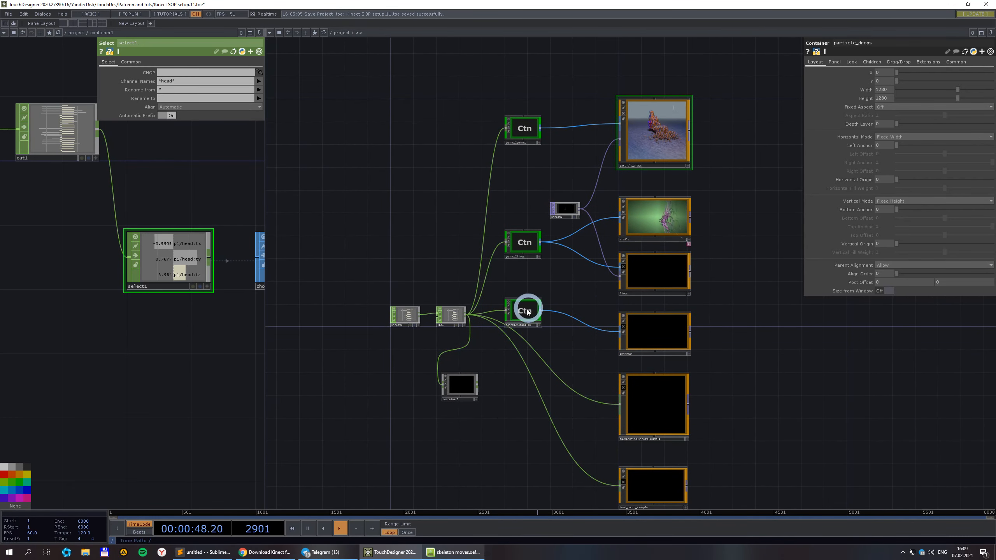
pyautogui.scroll(3, 557, 248)
pyautogui.scroll(-3, 577, 244)
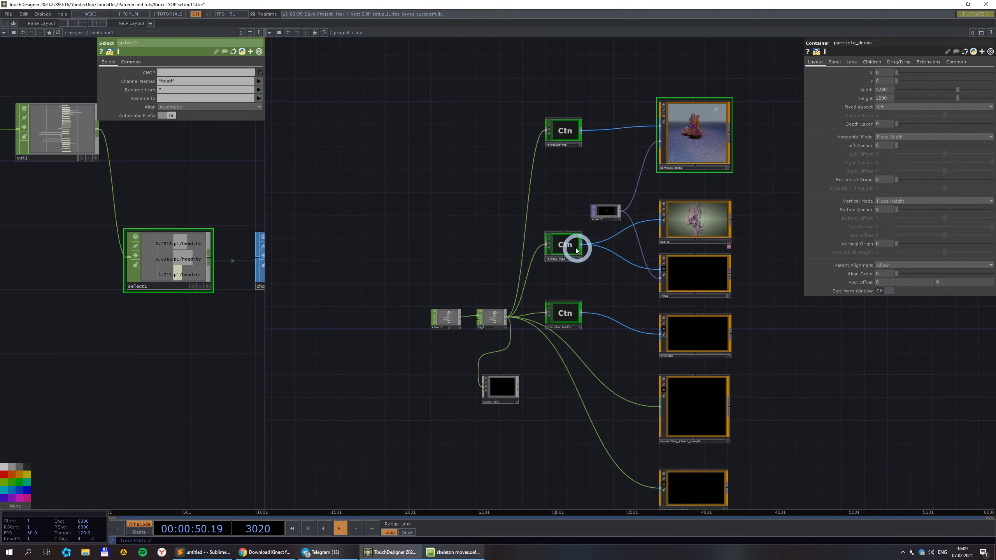
pyautogui.click(573, 248)
pyautogui.press('i')
pyautogui.scroll(-6, 434, 231)
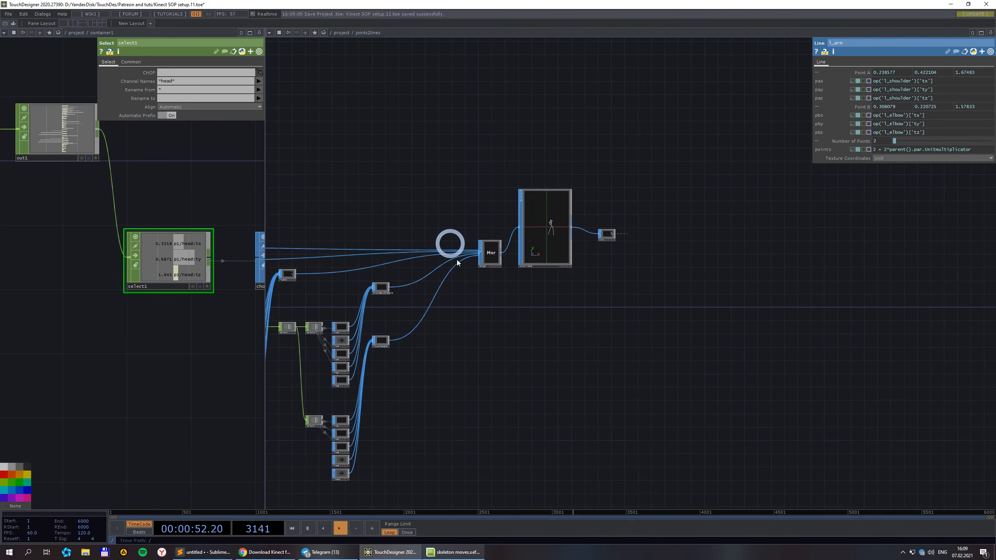
pyautogui.moveTo(675, 348); pyautogui.dragTo(839, 315)
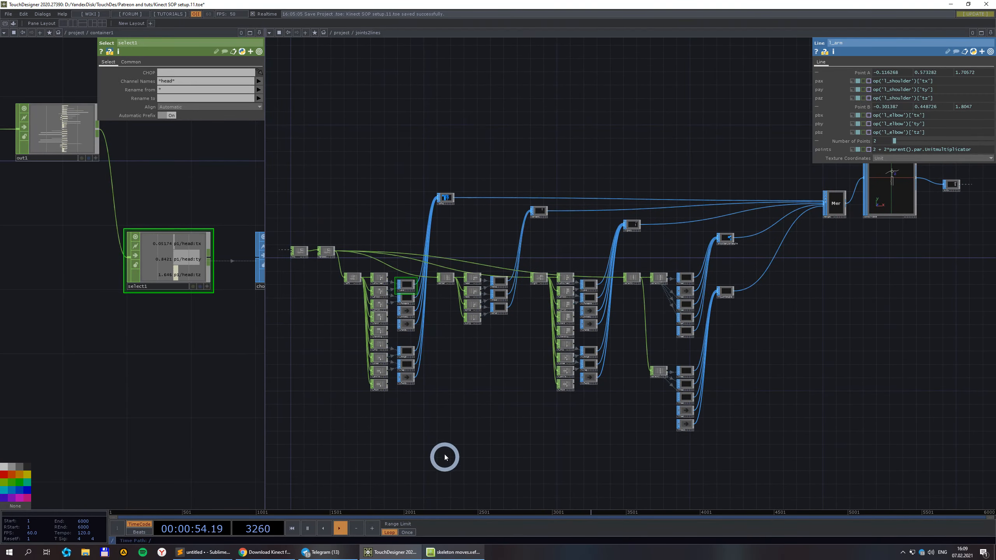
pyautogui.moveTo(528, 416); pyautogui.dragTo(601, 436)
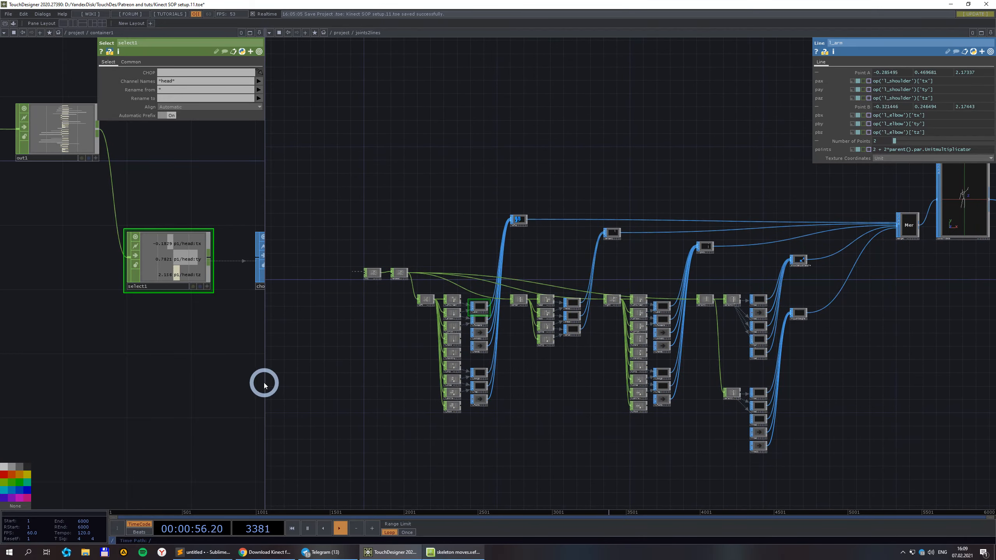
# Widen the left network pane and bring select1 and chopto1 into view.
pyautogui.moveTo(270, 389); pyautogui.dragTo(522, 389)
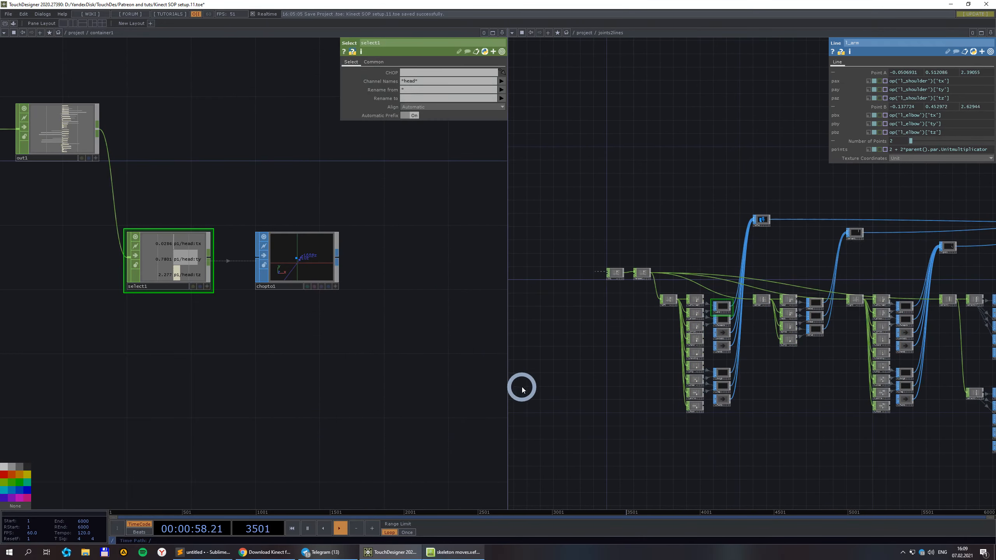
pyautogui.scroll(-3, 302, 392)
pyautogui.moveTo(309, 386); pyautogui.dragTo(408, 358)
pyautogui.scroll(3, 284, 328)
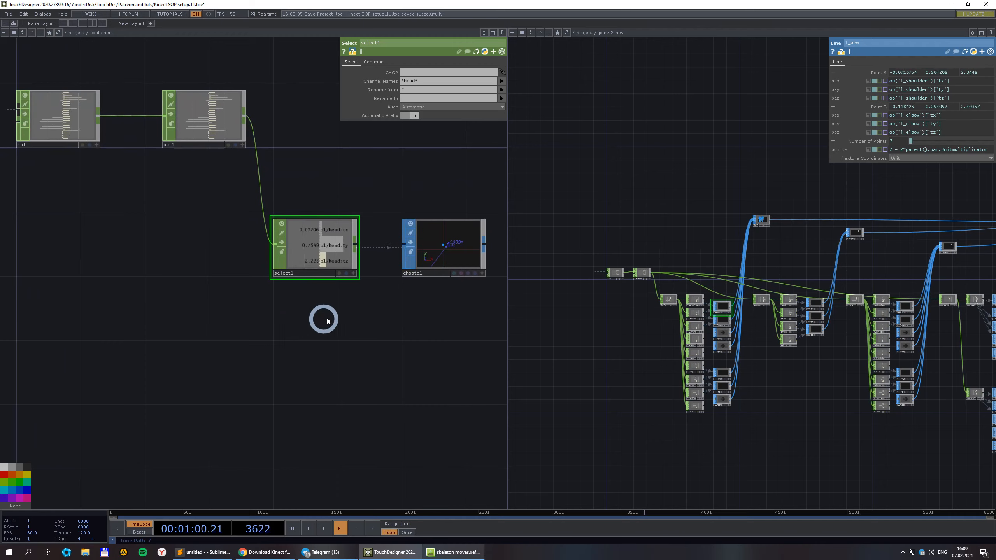
pyautogui.moveTo(306, 316); pyautogui.dragTo(241, 308)
# Set select1's Channel Names to 'head* neck*' and open the OP Create Dialog.
pyautogui.click(248, 228)
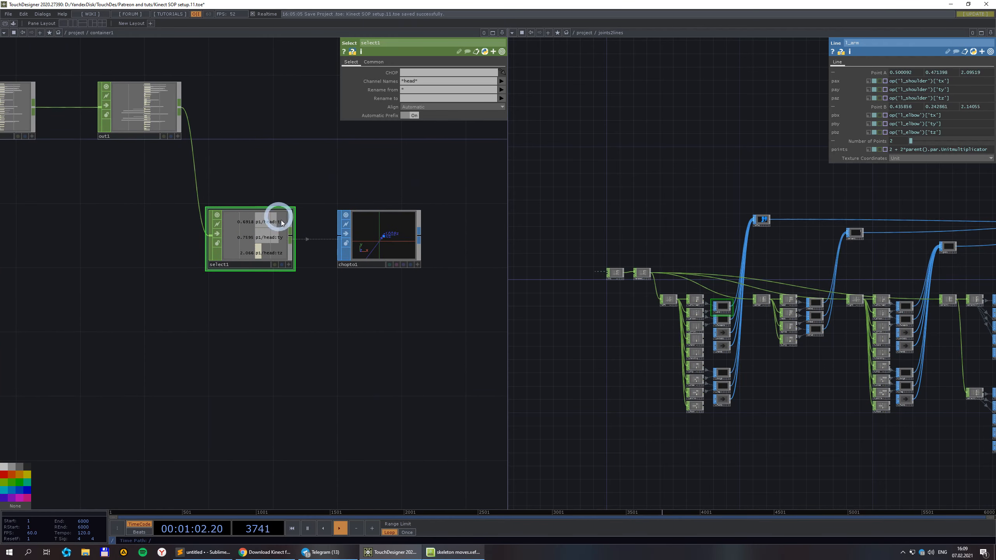
pyautogui.scroll(3, 384, 246)
pyautogui.scroll(-3, 380, 245)
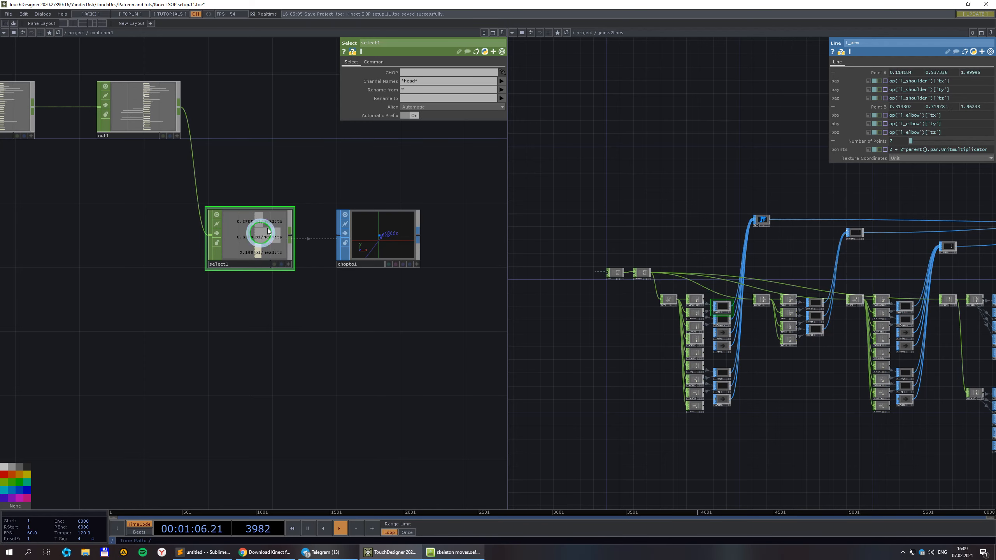
pyautogui.click(438, 80)
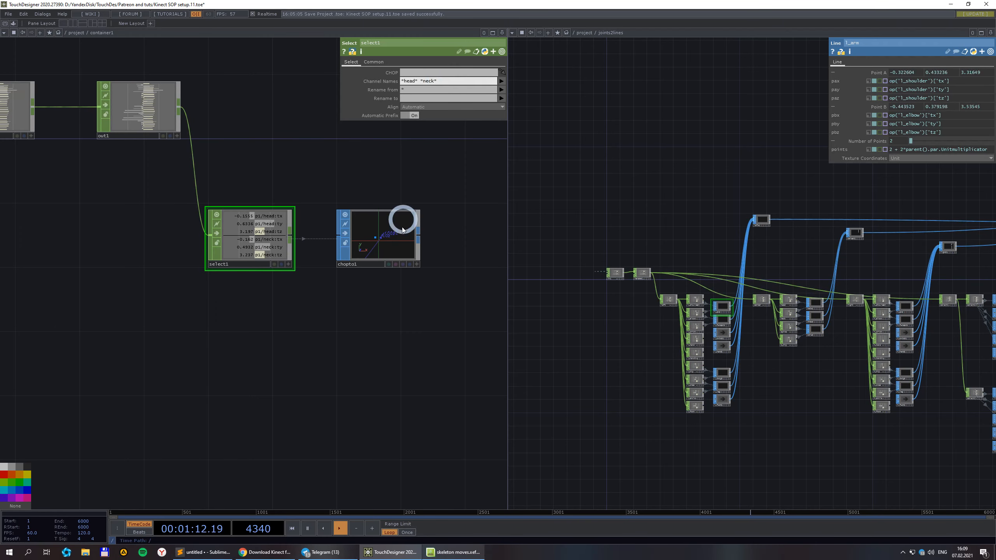
pyautogui.moveTo(382, 317); pyautogui.dragTo(333, 285)
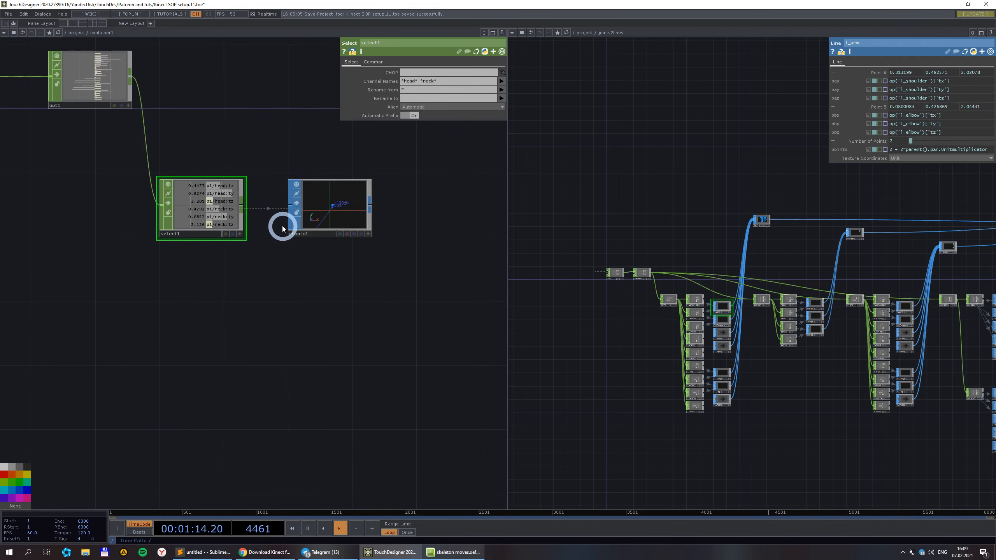
pyautogui.doubleClick(300, 304)
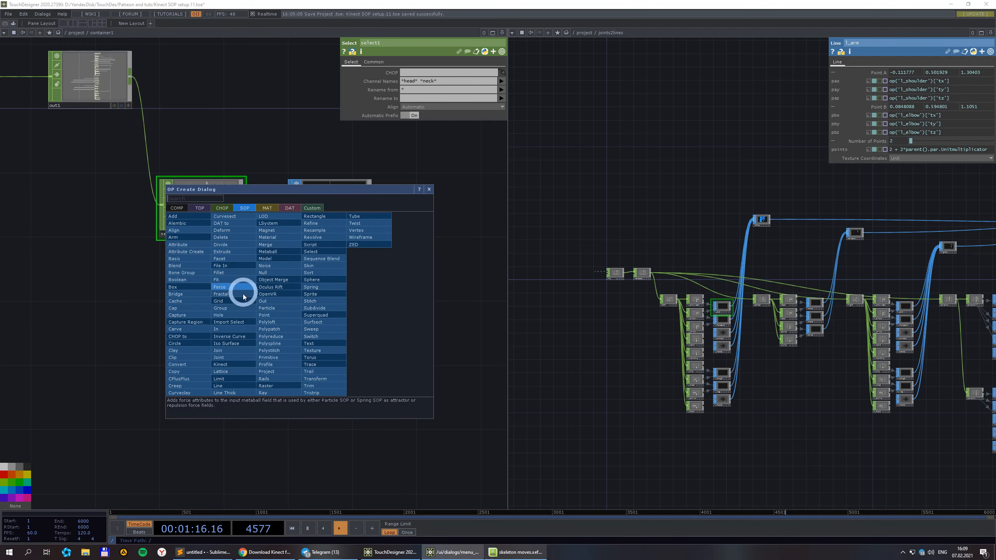
# Add a Line SOP and link its Point A to select1's head tx, ty, tz.
pyautogui.click(236, 386)
pyautogui.click(305, 326)
pyautogui.scroll(3, 245, 240)
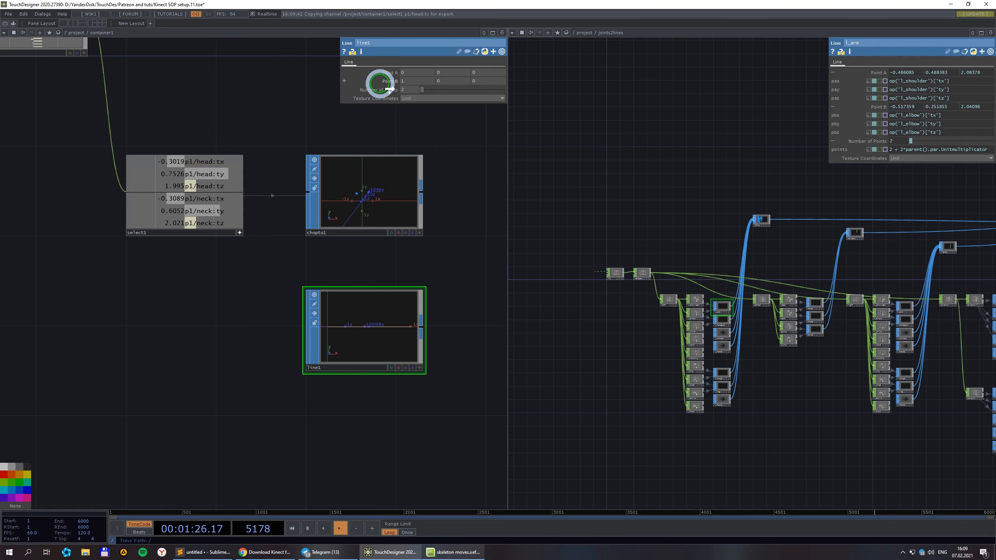
pyautogui.moveTo(418, 81); pyautogui.dragTo(448, 73)
pyautogui.click(452, 75)
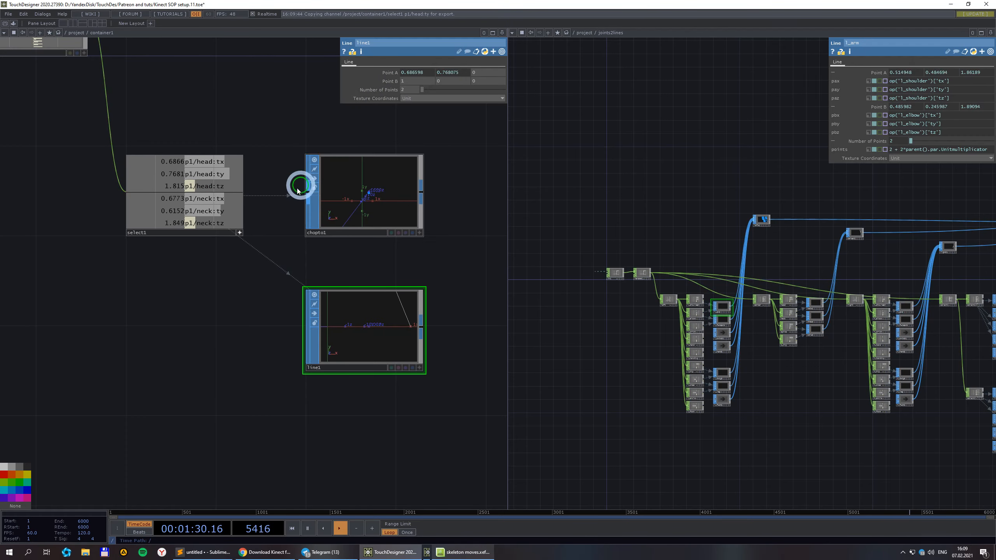
pyautogui.moveTo(454, 119); pyautogui.dragTo(485, 72)
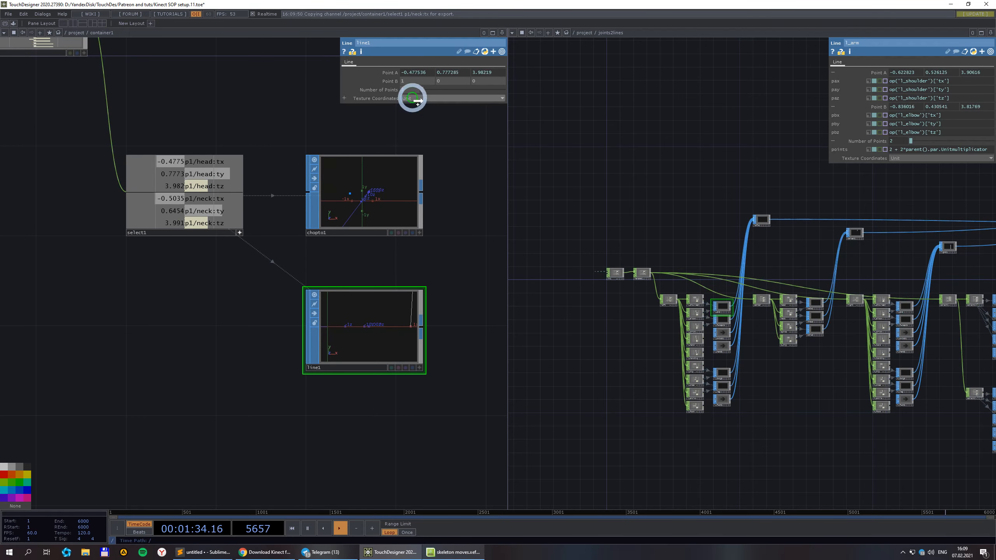
# Link line1's Point B to the neck tx, ty, tz channels as live exports.
pyautogui.moveTo(409, 82); pyautogui.dragTo(412, 85)
pyautogui.click(417, 81)
pyautogui.moveTo(219, 211); pyautogui.dragTo(453, 81)
pyautogui.click(454, 82)
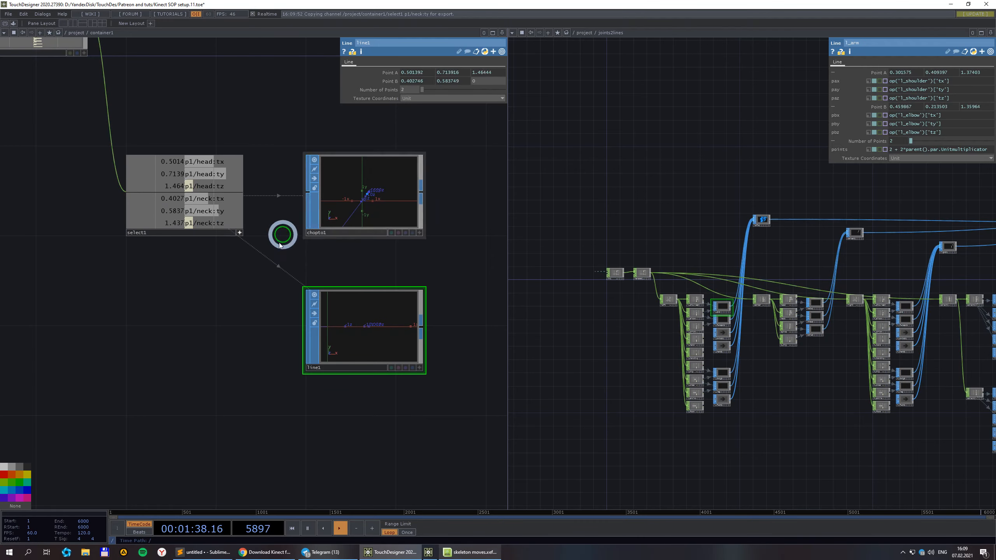
pyautogui.moveTo(215, 223); pyautogui.dragTo(219, 232)
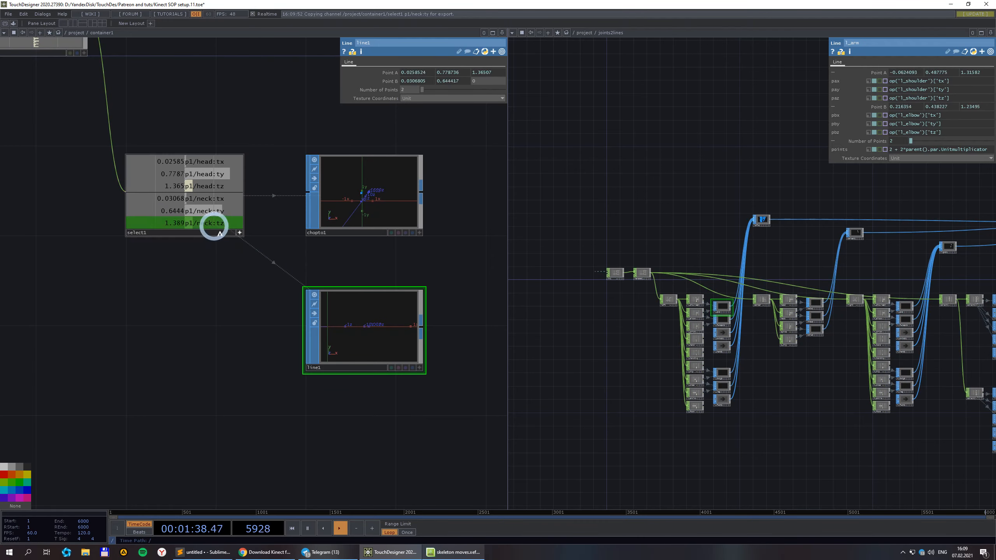
pyautogui.moveTo(490, 85); pyautogui.dragTo(489, 83)
pyautogui.click(490, 81)
# Home the line1 viewer to frame the head–neck line and open its Display Options.
pyautogui.scroll(3, 410, 342)
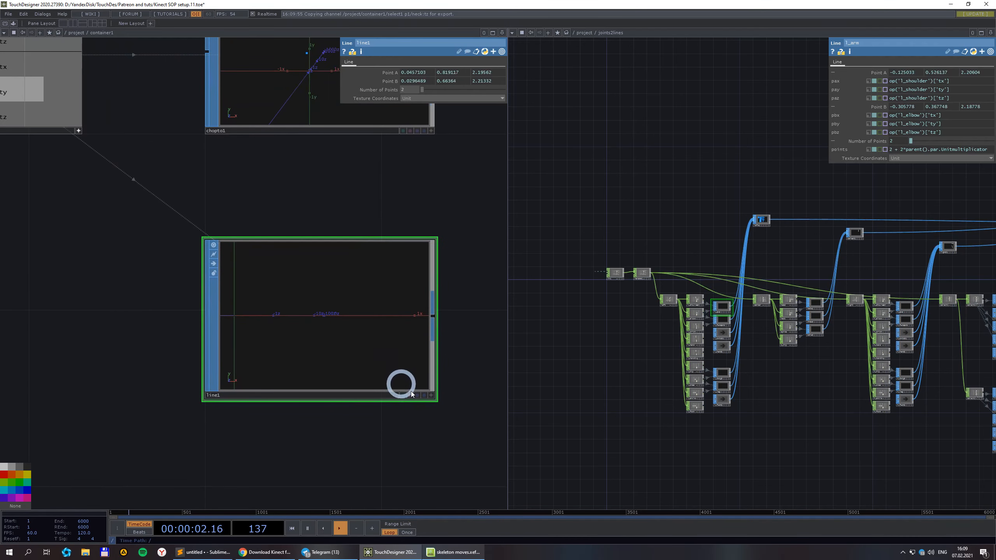
pyautogui.click(434, 396)
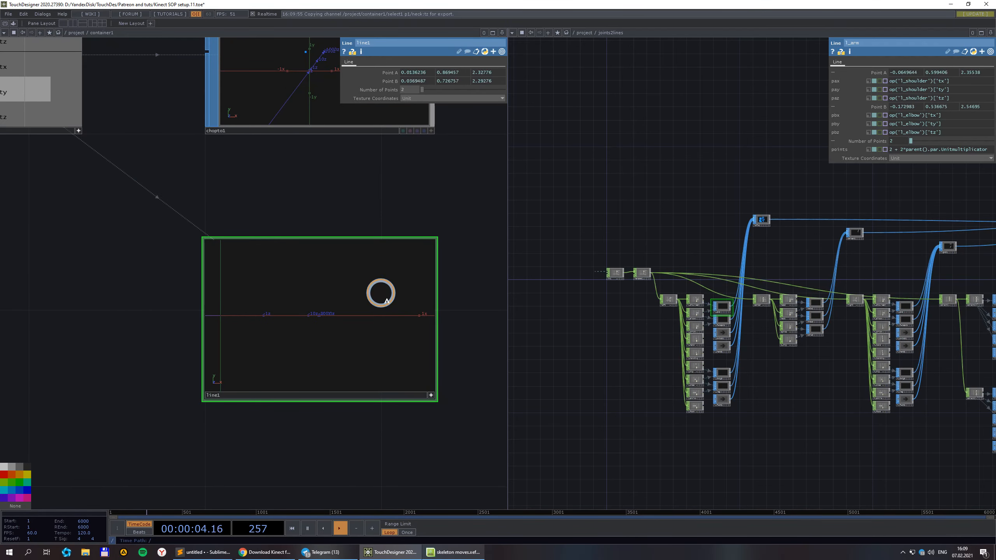
pyautogui.rightClick(381, 294)
pyautogui.click(398, 283)
pyautogui.moveTo(330, 300); pyautogui.dragTo(241, 316, button='middle')
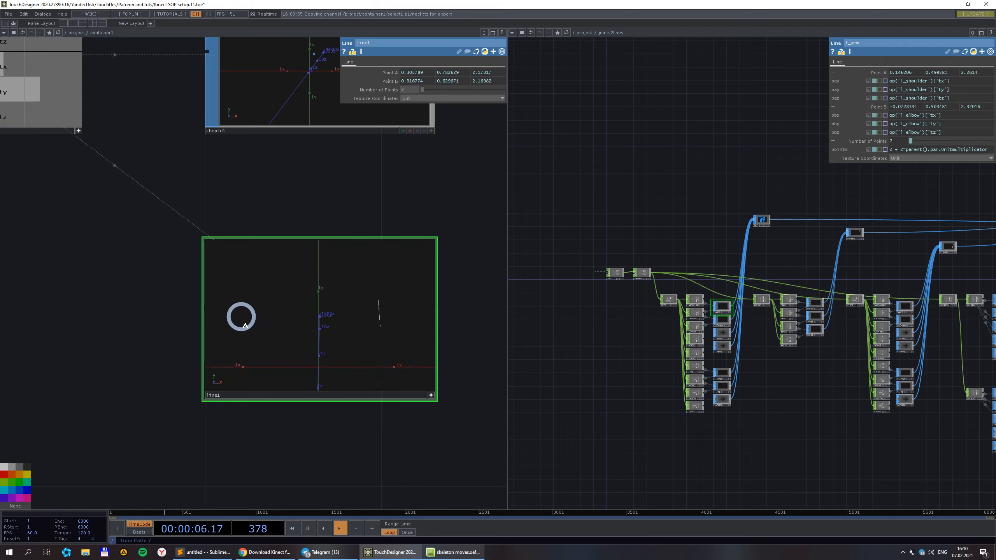
pyautogui.rightClick(369, 293)
pyautogui.click(397, 274)
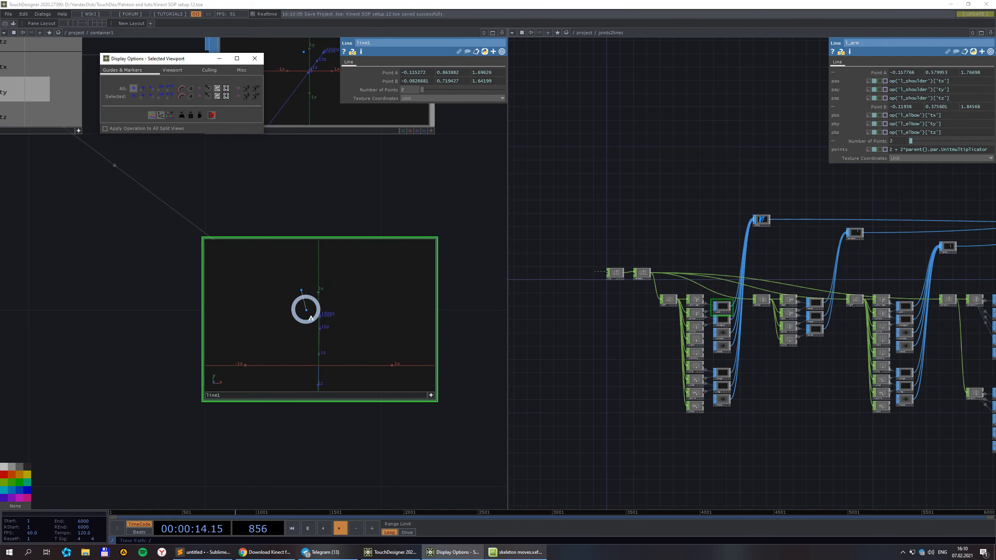
# Close the Display Options window.
pyautogui.click(255, 58)
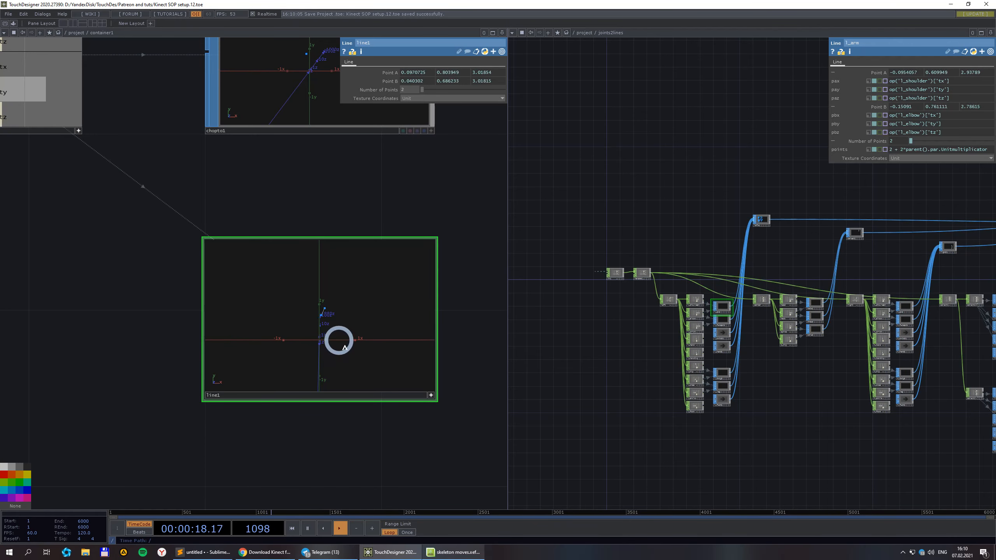
pyautogui.scroll(2, 347, 334)
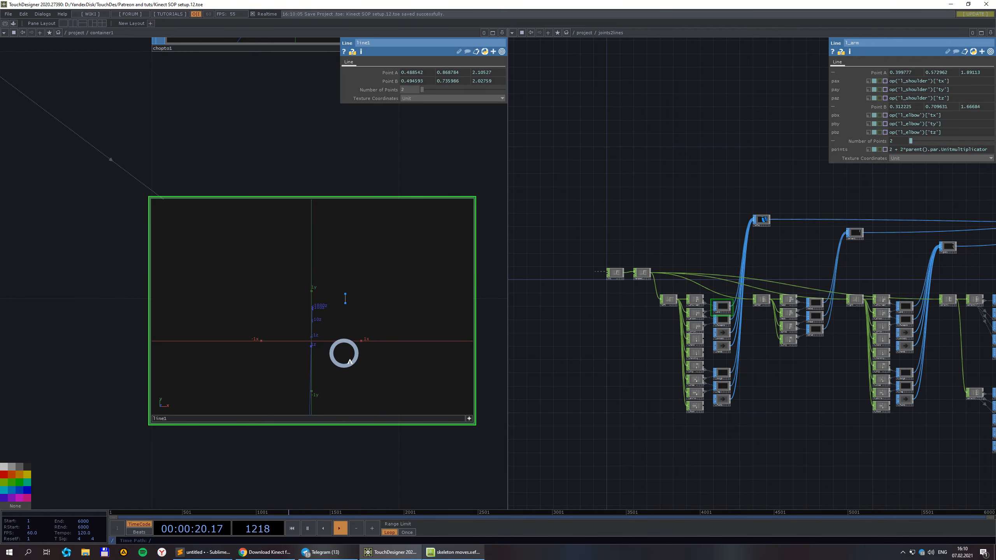
pyautogui.scroll(2, 347, 346)
pyautogui.scroll(-2, 348, 349)
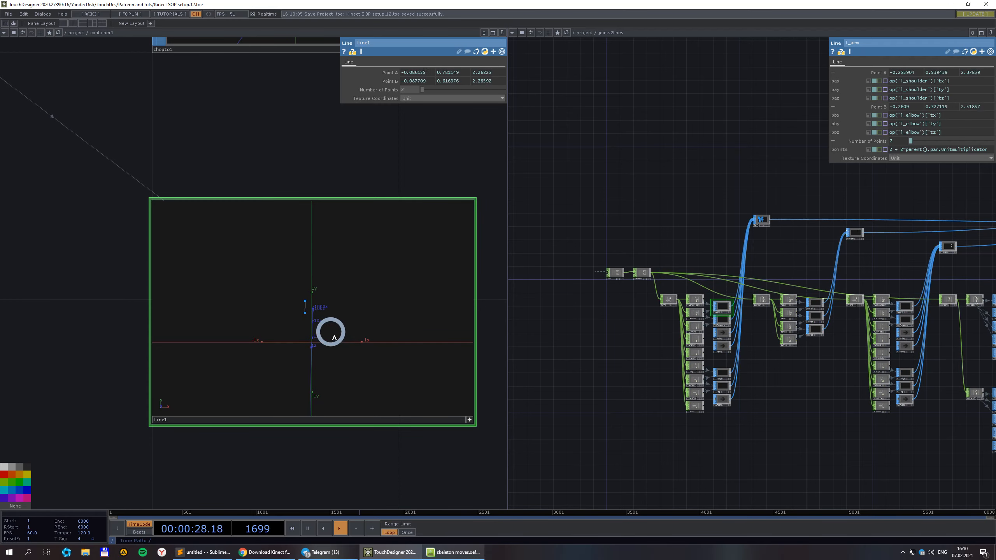
# Set line1's Number of Points to 20, back to 2, and finally to 5.
pyautogui.moveTo(406, 91); pyautogui.dragTo(321, 128)
pyautogui.write('20')
pyautogui.press('Return')
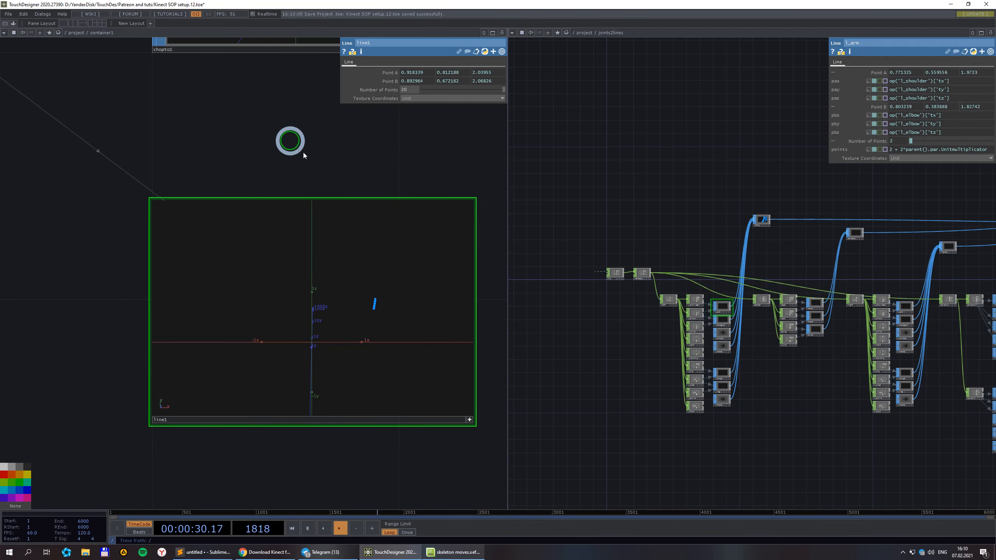
pyautogui.click(332, 129)
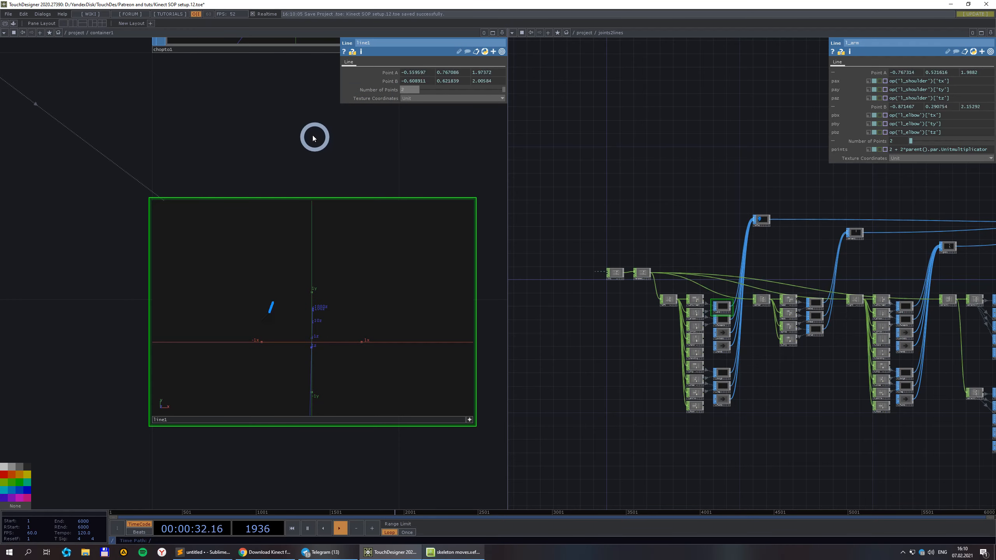
pyautogui.click(281, 125)
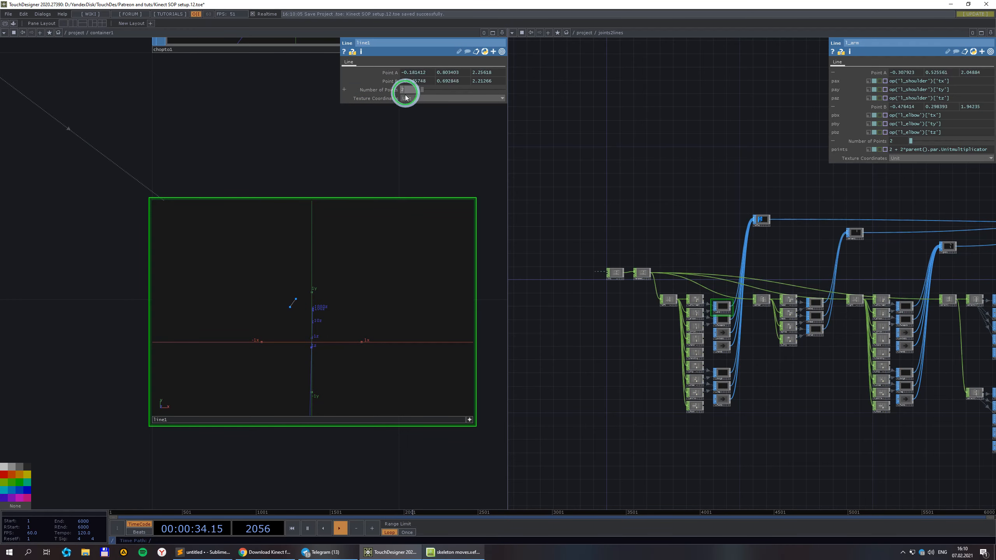
pyautogui.moveTo(394, 93); pyautogui.dragTo(329, 123)
pyautogui.write('5')
pyautogui.click(309, 176)
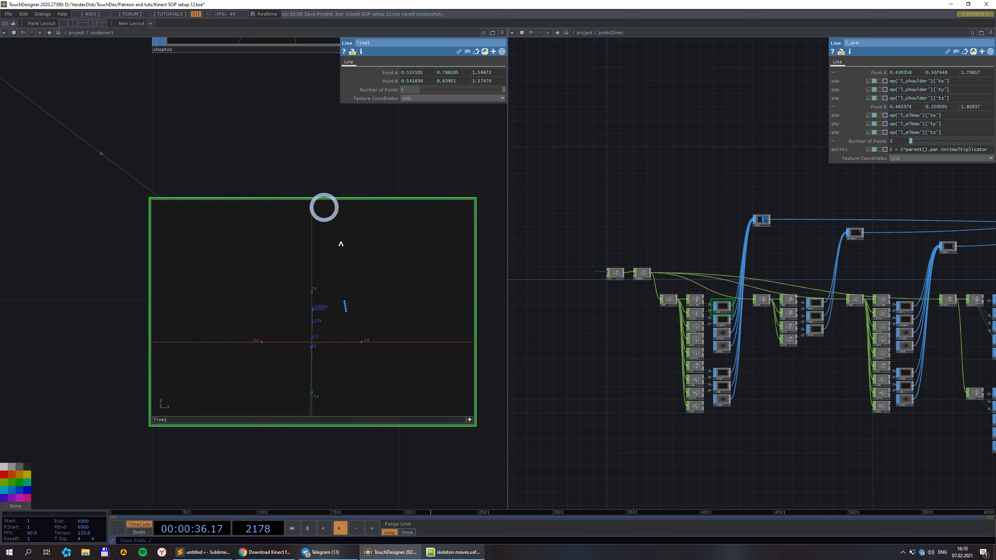
pyautogui.scroll(3, 342, 405)
pyautogui.scroll(-3, 339, 394)
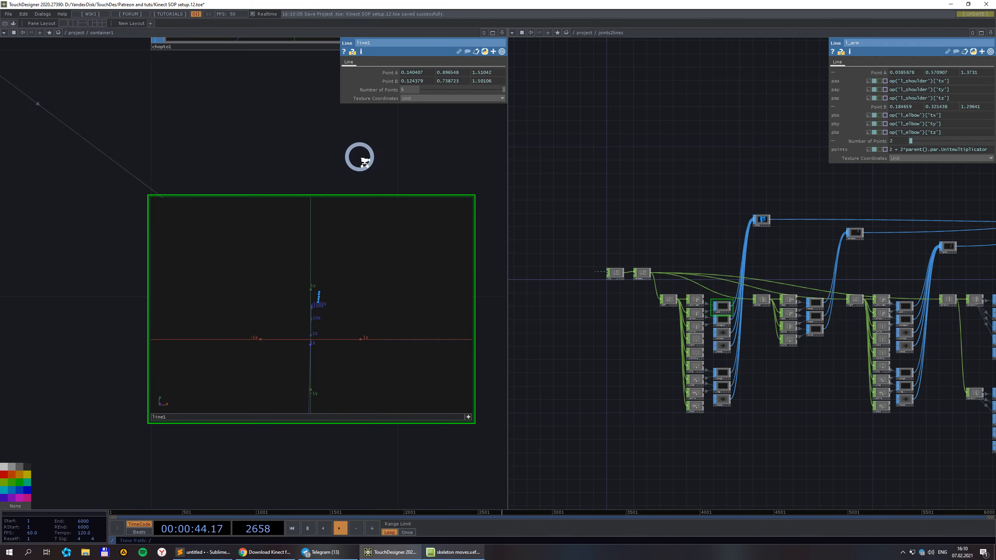
pyautogui.scroll(-3, 359, 157)
# Pan container1 so in1, out1, select1 and chopto1 are visible.
pyautogui.scroll(-6, 315, 153)
pyautogui.moveTo(248, 167); pyautogui.dragTo(379, 327)
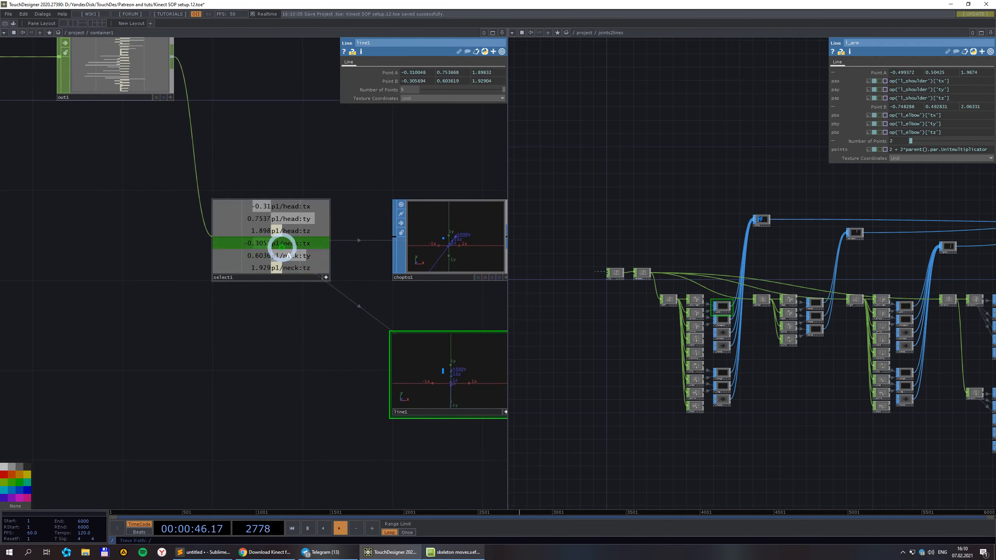
pyautogui.moveTo(106, 146); pyautogui.dragTo(330, 302)
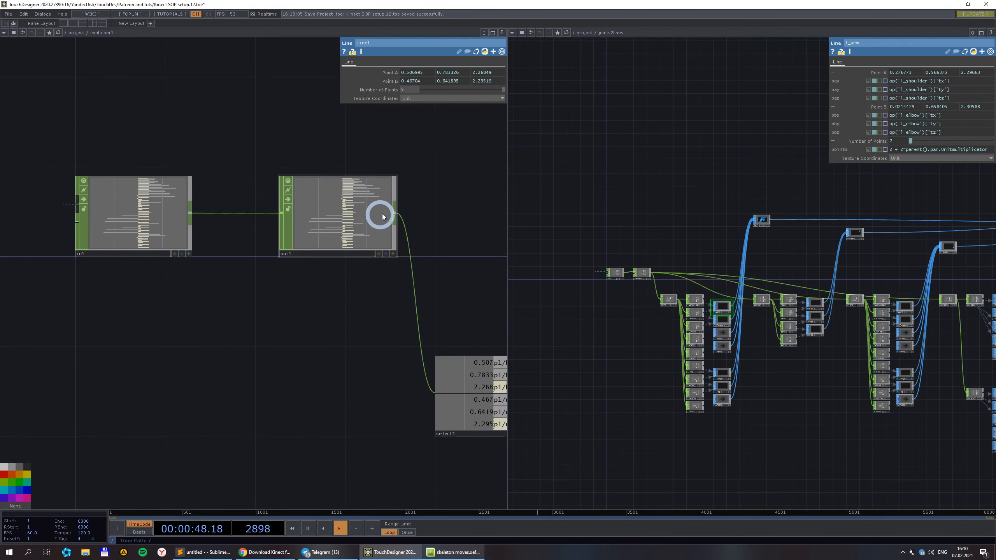
pyautogui.scroll(8, 282, 189)
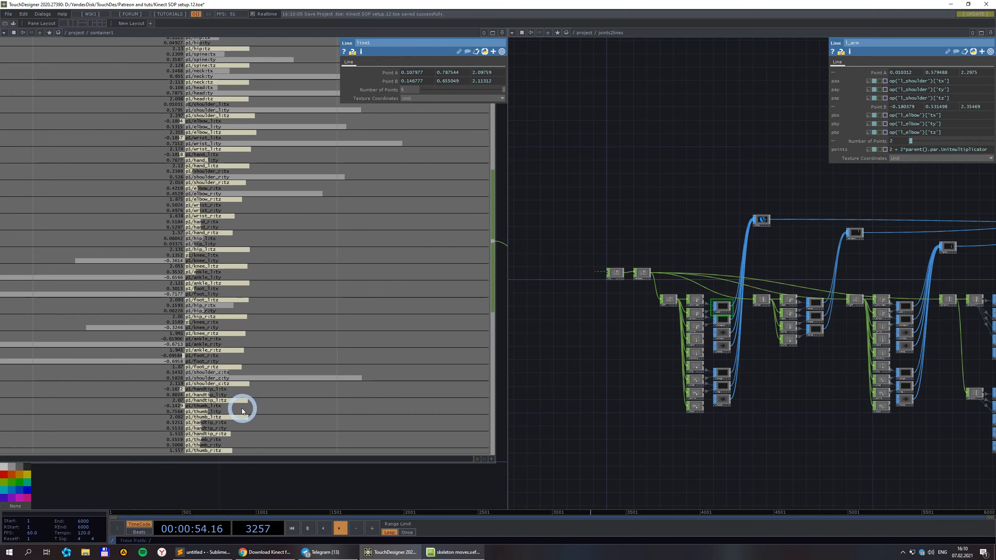
pyautogui.scroll(-3, 245, 404)
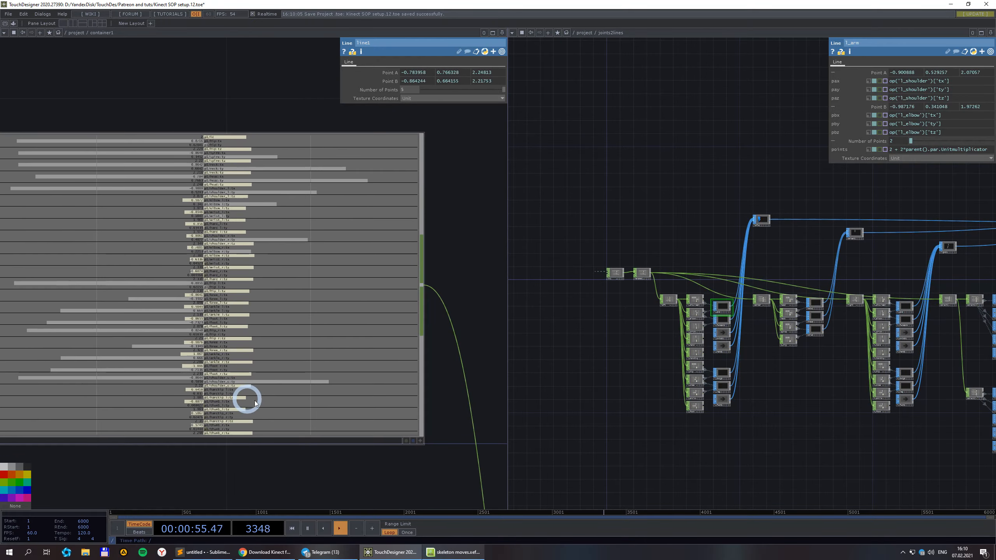
# Activate out1's channel viewer to inspect p1/hip_r:ty and bring select1 into view.
pyautogui.click(408, 445)
pyautogui.click(338, 335)
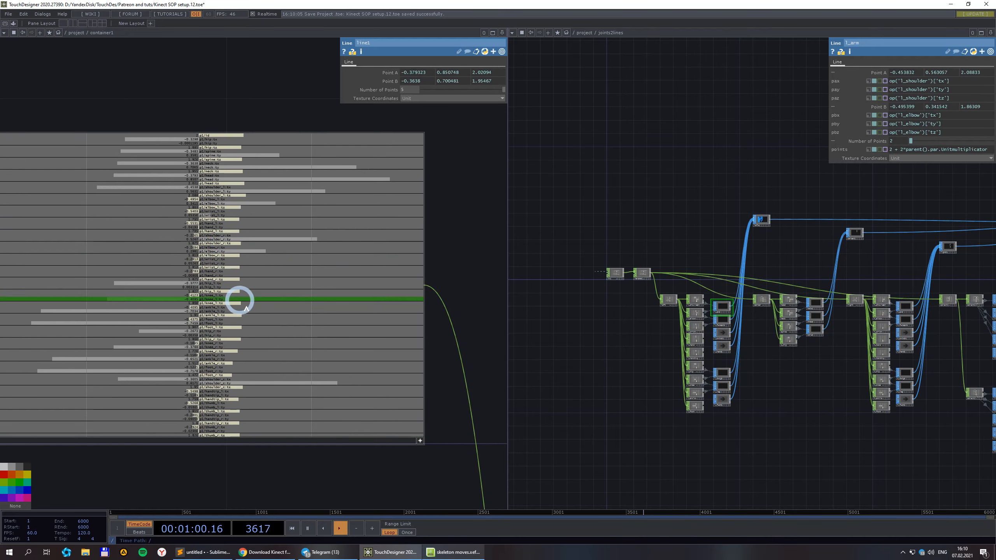
pyautogui.scroll(3, 196, 494)
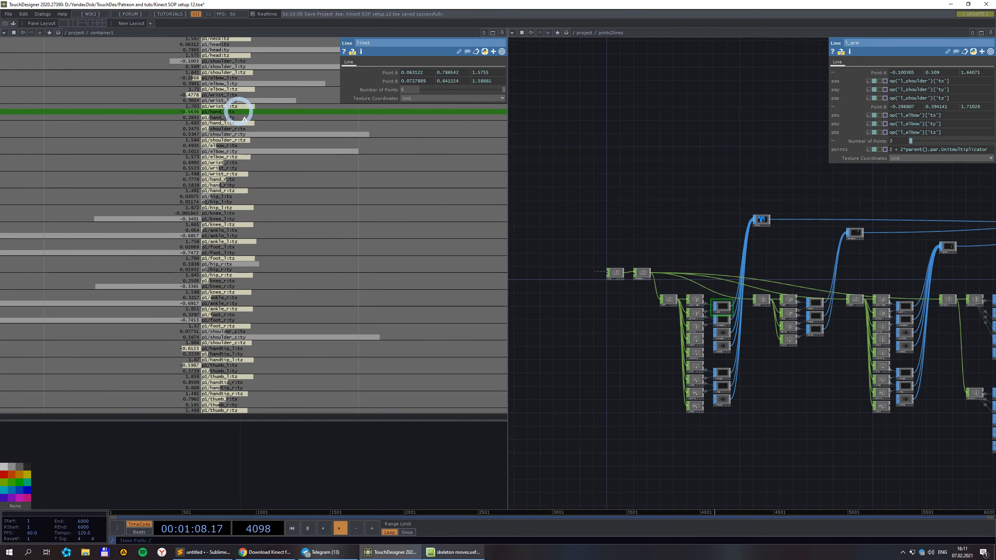
pyautogui.scroll(-3, 385, 449)
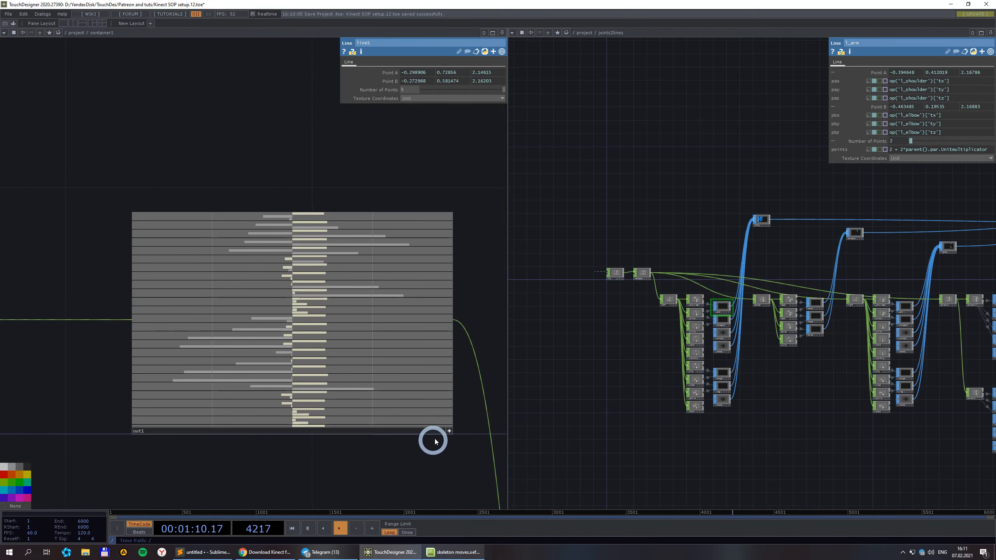
pyautogui.scroll(-3, 381, 414)
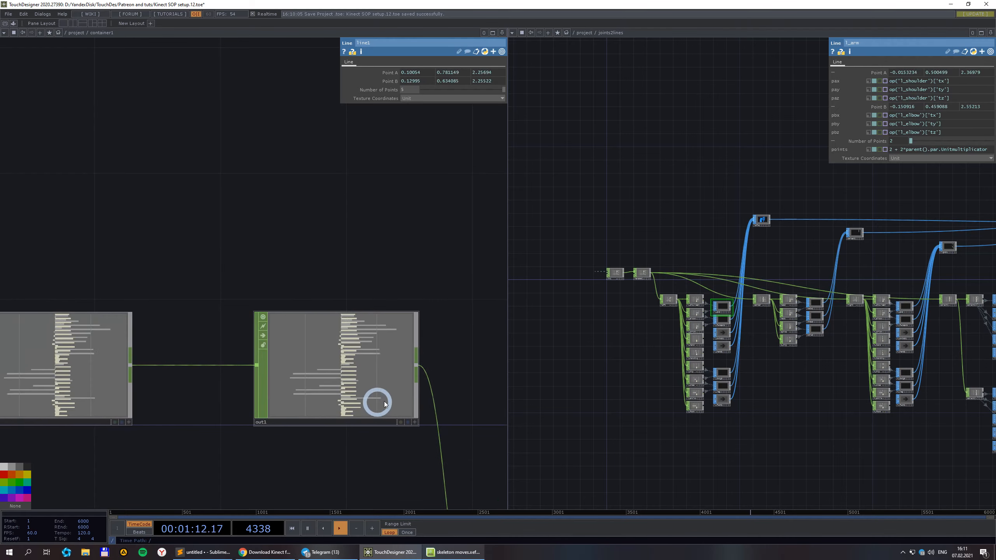
pyautogui.moveTo(385, 468); pyautogui.dragTo(220, 270)
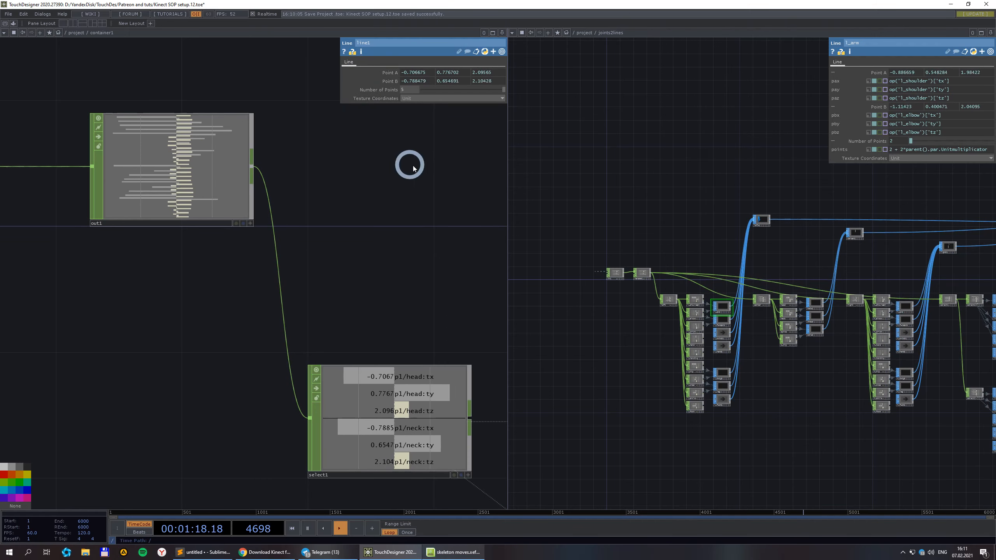
pyautogui.scroll(-3, 375, 165)
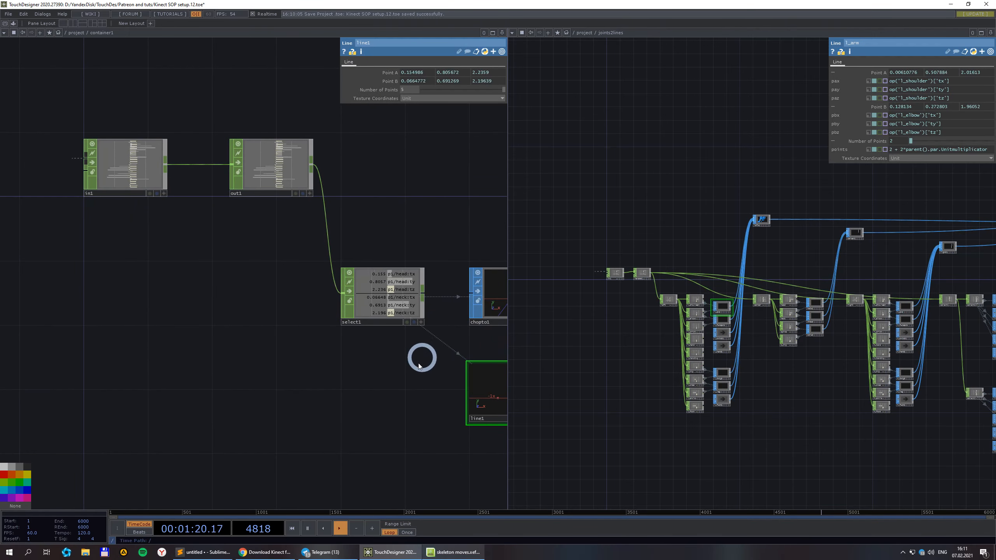
pyautogui.moveTo(420, 356); pyautogui.dragTo(269, 360)
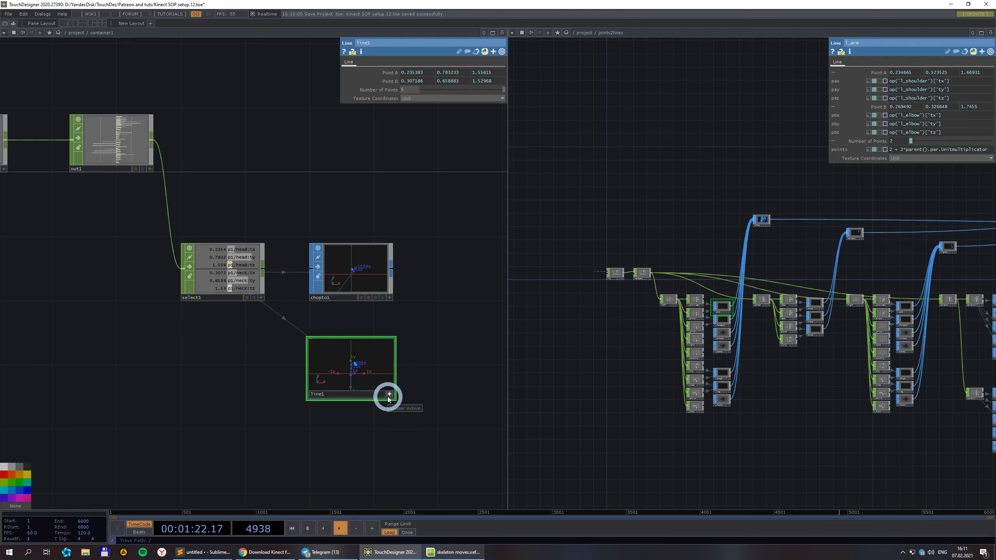
pyautogui.click(389, 397)
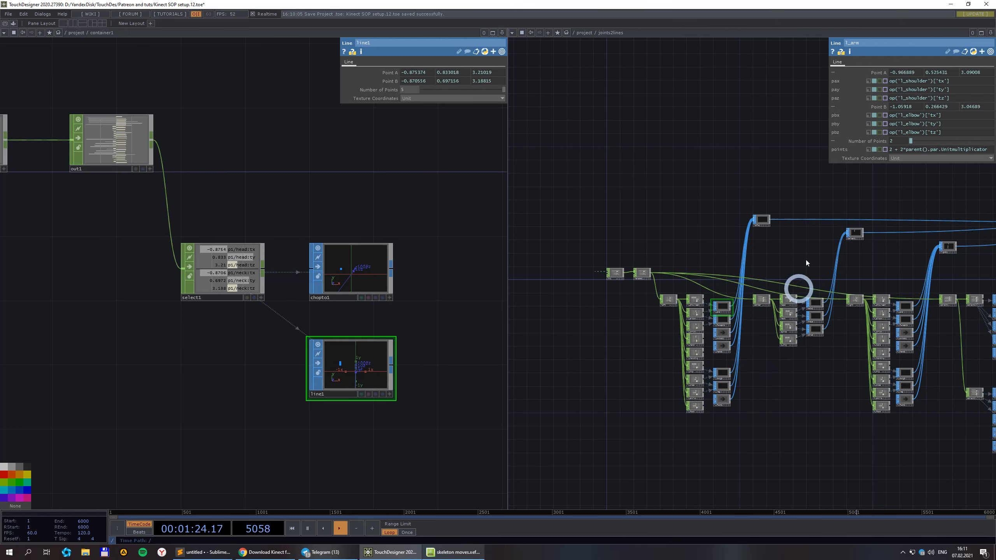
pyautogui.moveTo(835, 143); pyautogui.dragTo(677, 141)
pyautogui.scroll(4, 770, 153)
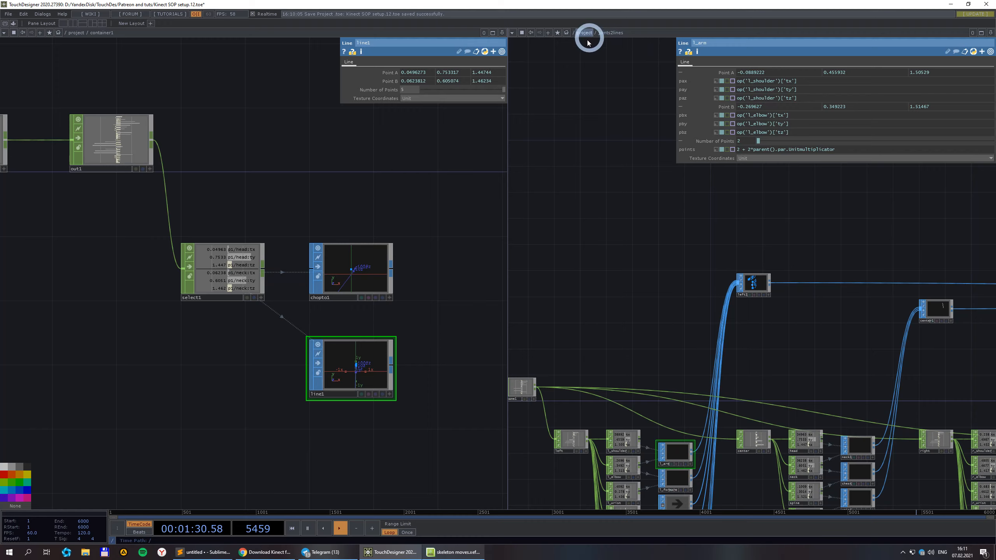
pyautogui.press('u')
pyautogui.moveTo(604, 218); pyautogui.dragTo(535, 221)
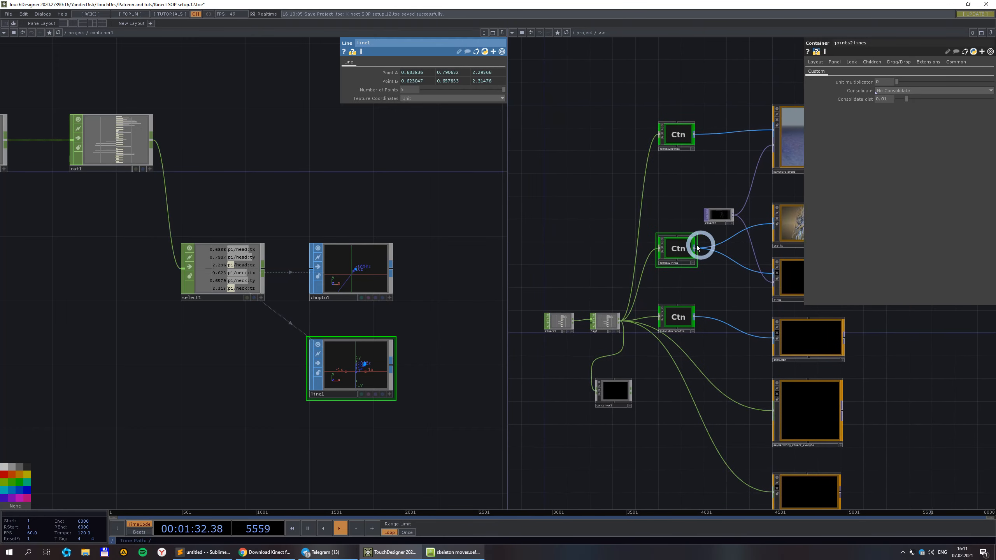
pyautogui.scroll(3, 869, 115)
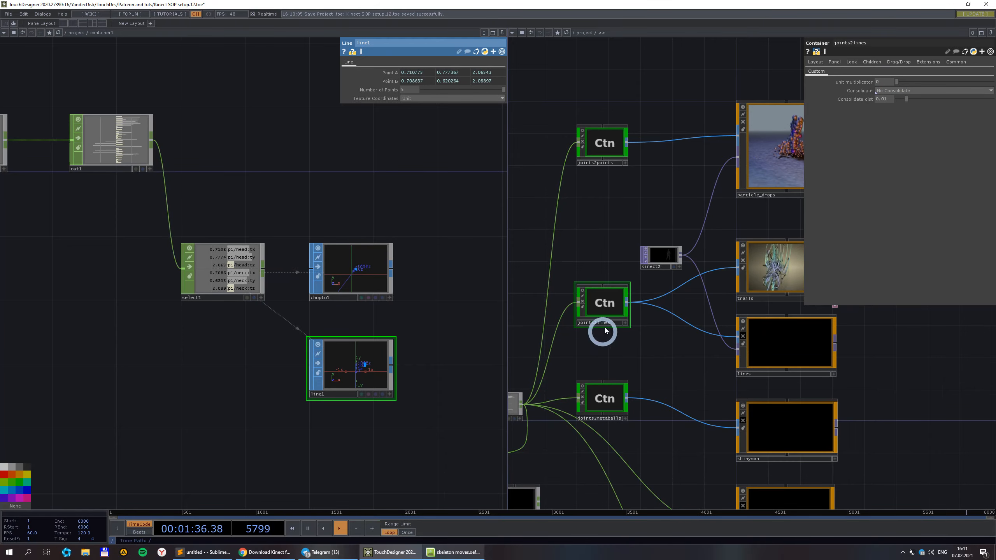
pyautogui.doubleClick(603, 308)
pyautogui.moveTo(625, 322); pyautogui.dragTo(649, 89)
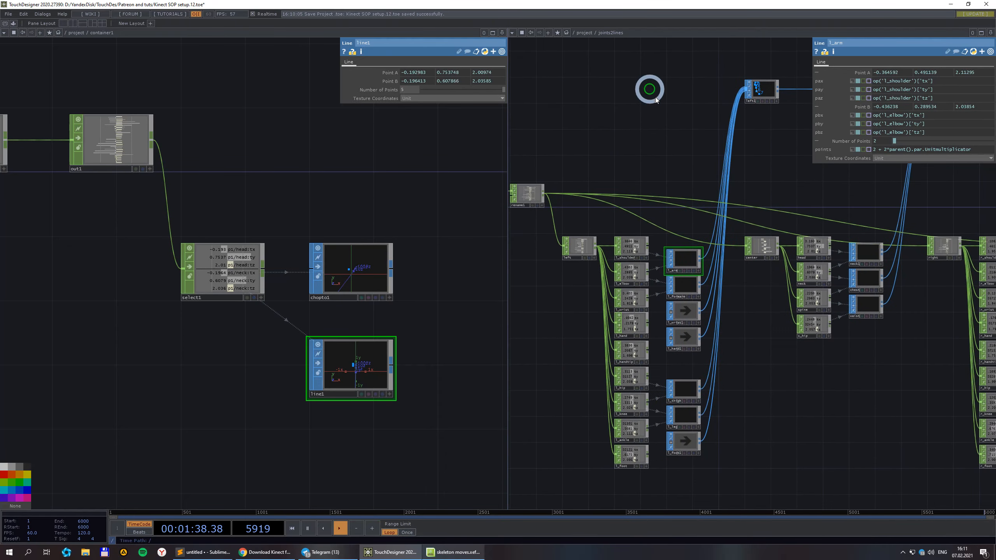
pyautogui.scroll(3, 675, 231)
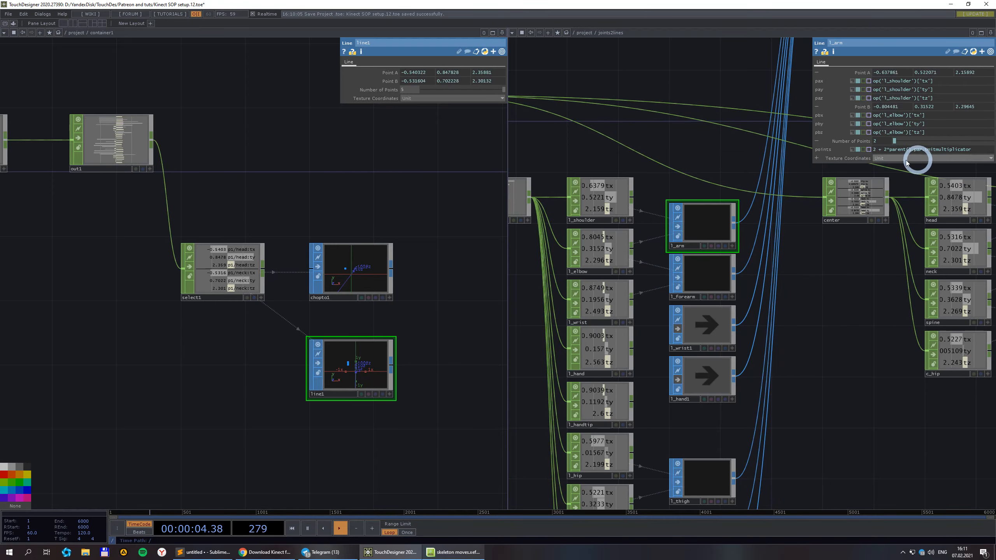
pyautogui.moveTo(103, 407); pyautogui.dragTo(205, 274)
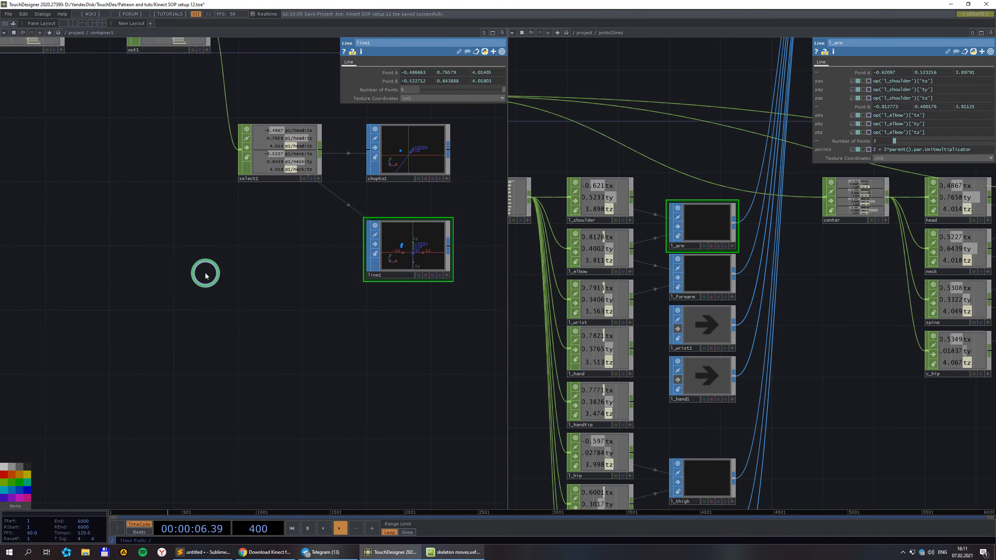
# Add a Constant CHOP (constant1) below select1 to supply a unitMult channel.
pyautogui.doubleClick(205, 273)
pyautogui.click(128, 179)
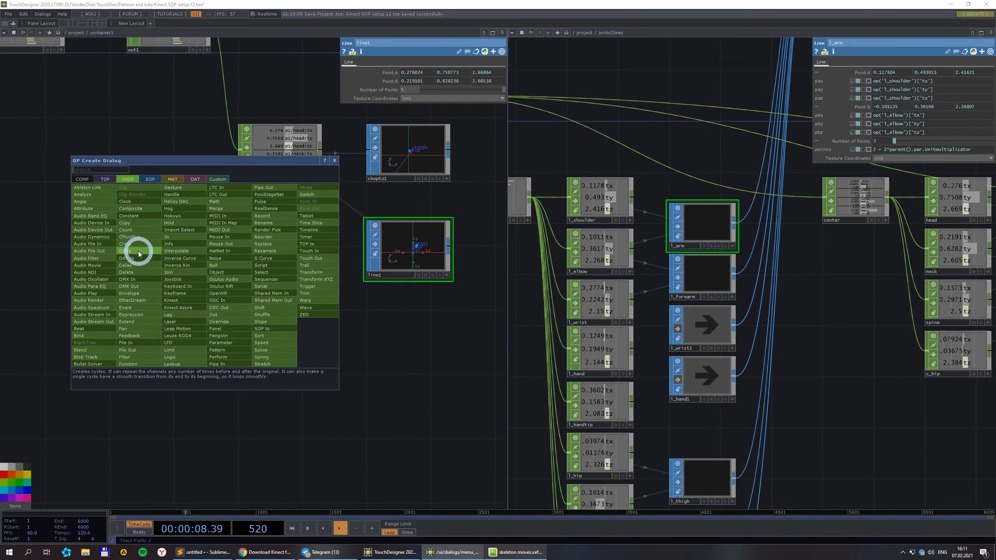
pyautogui.click(135, 218)
pyautogui.click(225, 283)
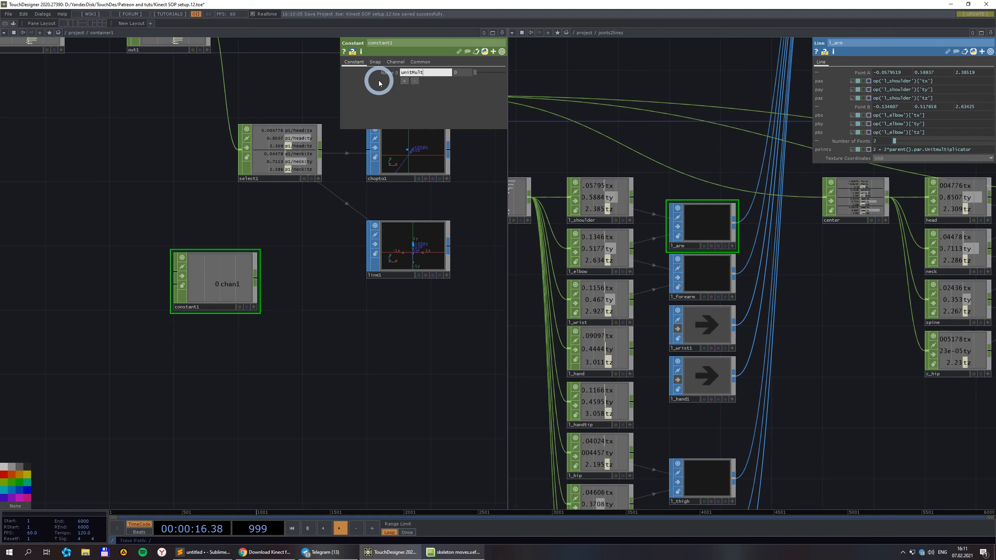
# Drive line1's Number of Points with the expression 2 + 2*op('constant1')['unitMult'].
pyautogui.click(394, 250)
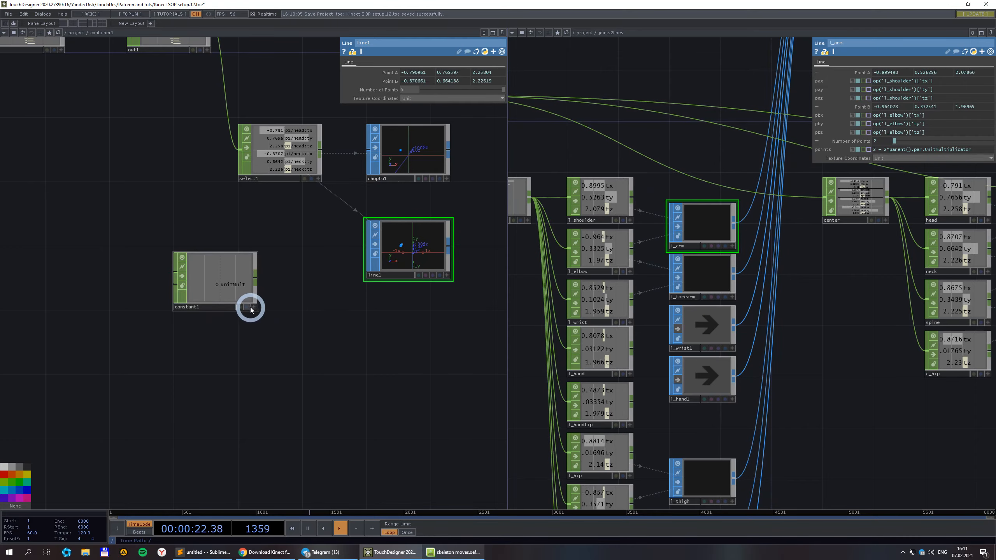
pyautogui.moveTo(247, 289); pyautogui.dragTo(252, 89)
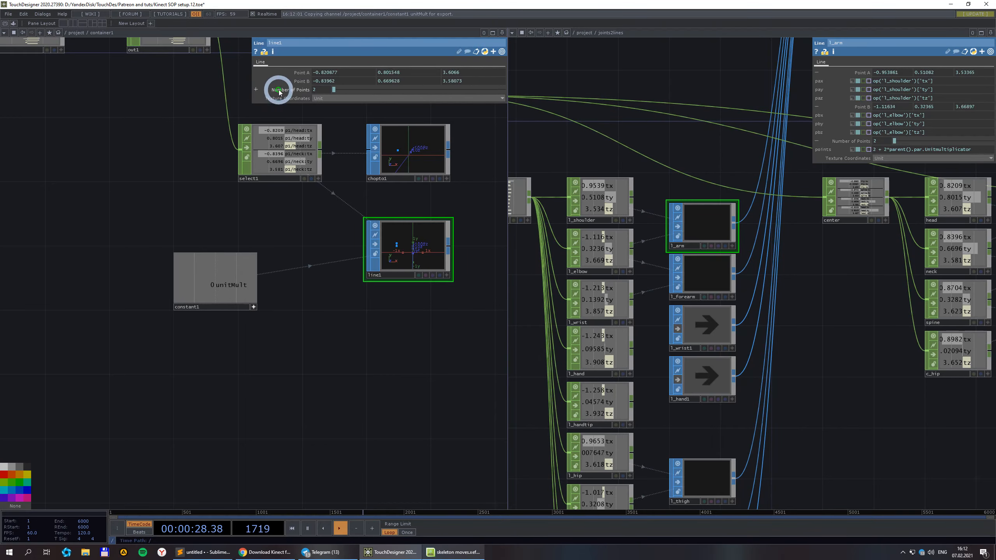
pyautogui.click(282, 90)
pyautogui.click(312, 99)
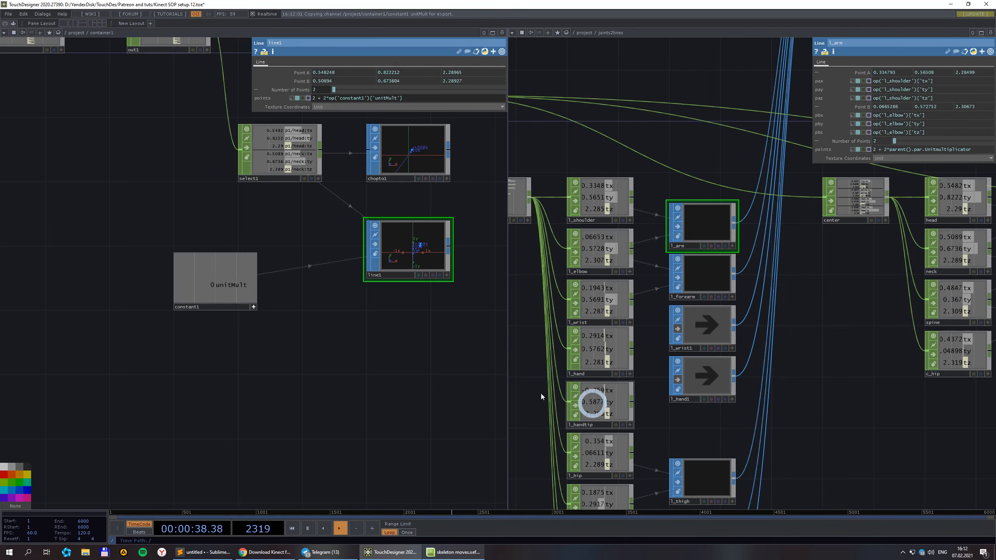
pyautogui.click(291, 329)
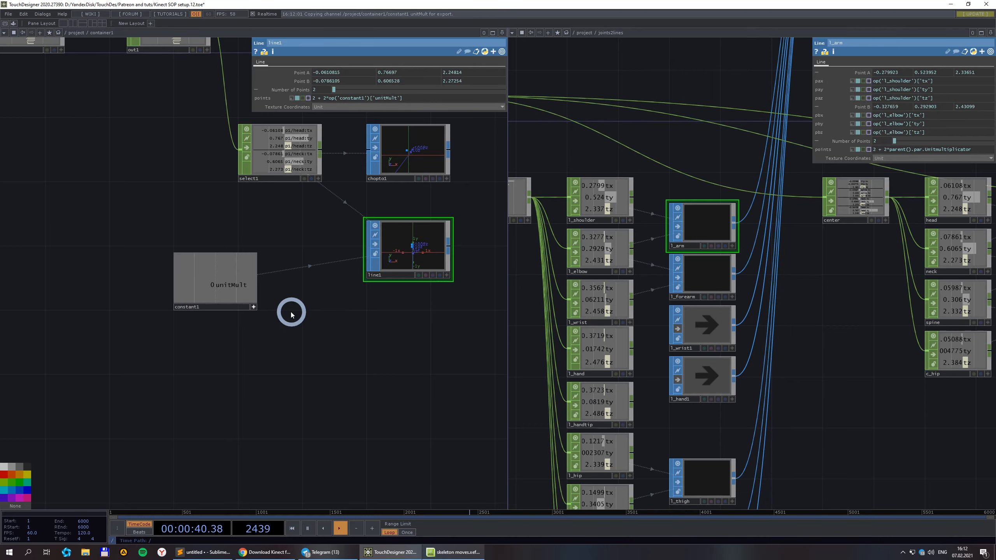
# Raise constant1's unitMult value to 1.3 with the value ladder.
pyautogui.scroll(3, 307, 293)
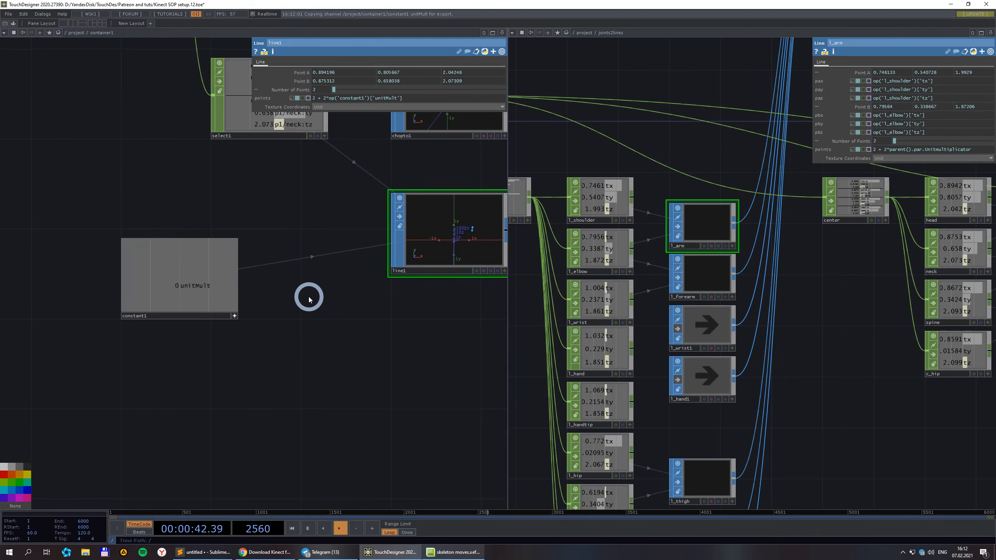
pyautogui.click(195, 370)
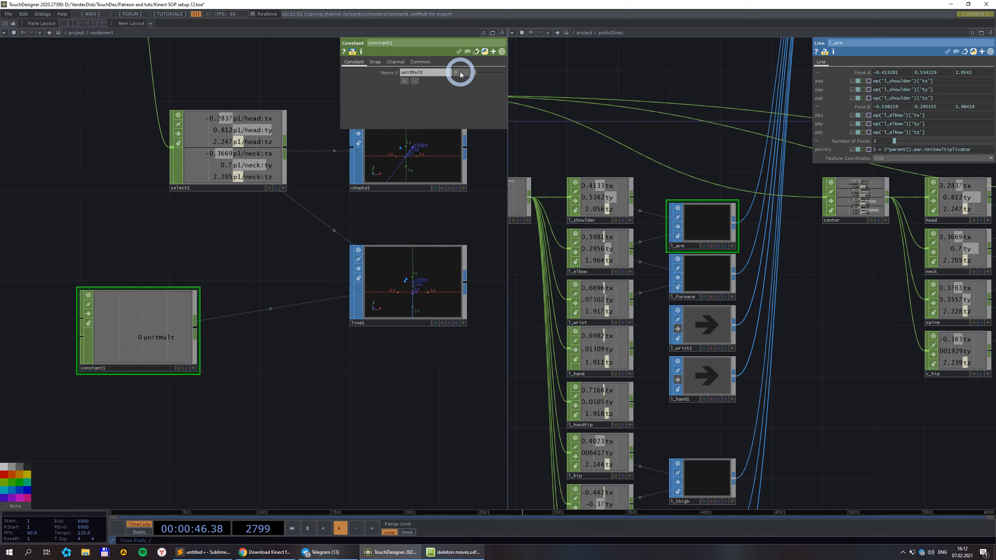
pyautogui.scroll(4, 460, 218)
pyautogui.scroll(-2, 438, 189)
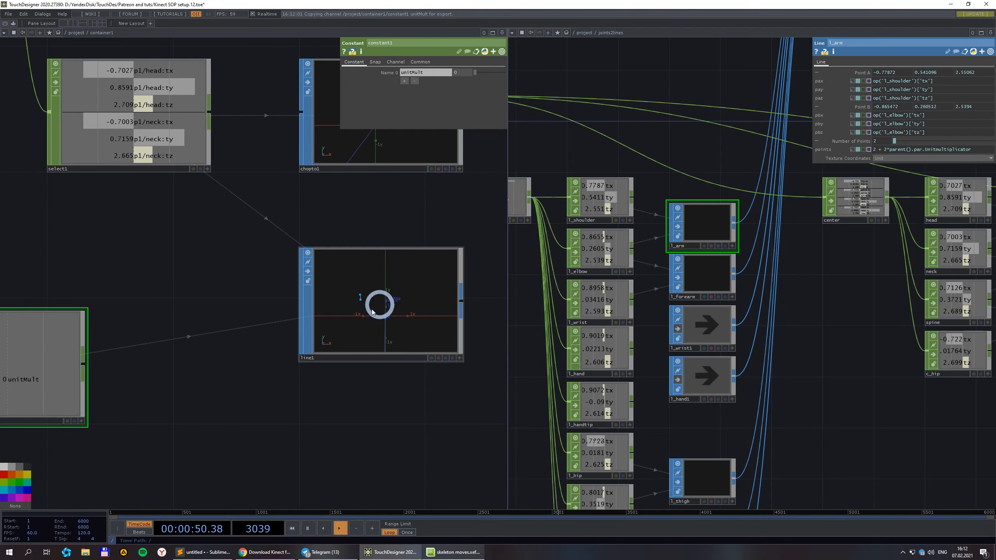
pyautogui.moveTo(458, 74)
pyautogui.mouseDown(button='middle')
pyautogui.moveTo(460, 64)
pyautogui.moveTo(518, 74)
pyautogui.moveTo(455, 78)
pyautogui.mouseUp(button='middle')
pyautogui.scroll(-2, 423, 121)
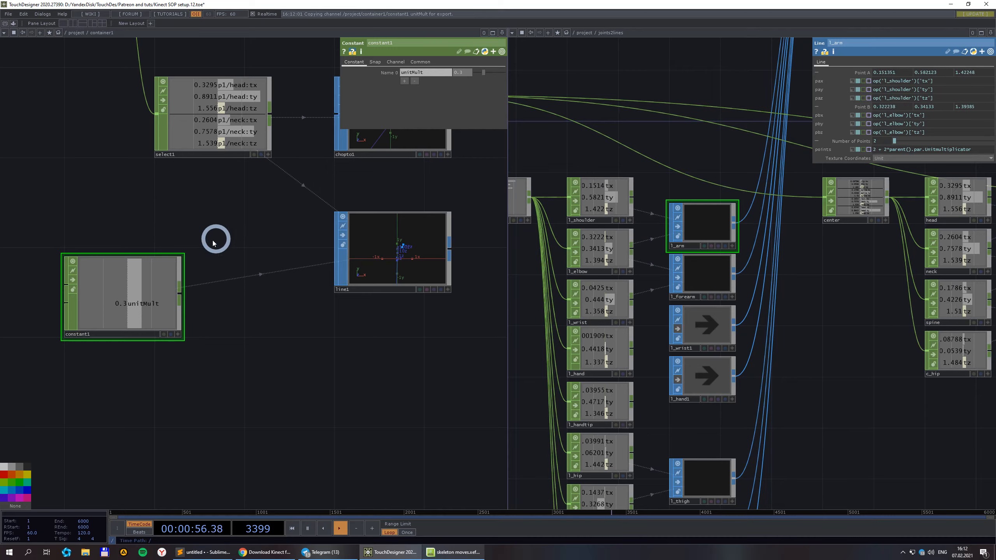
pyautogui.scroll(2, 469, 74)
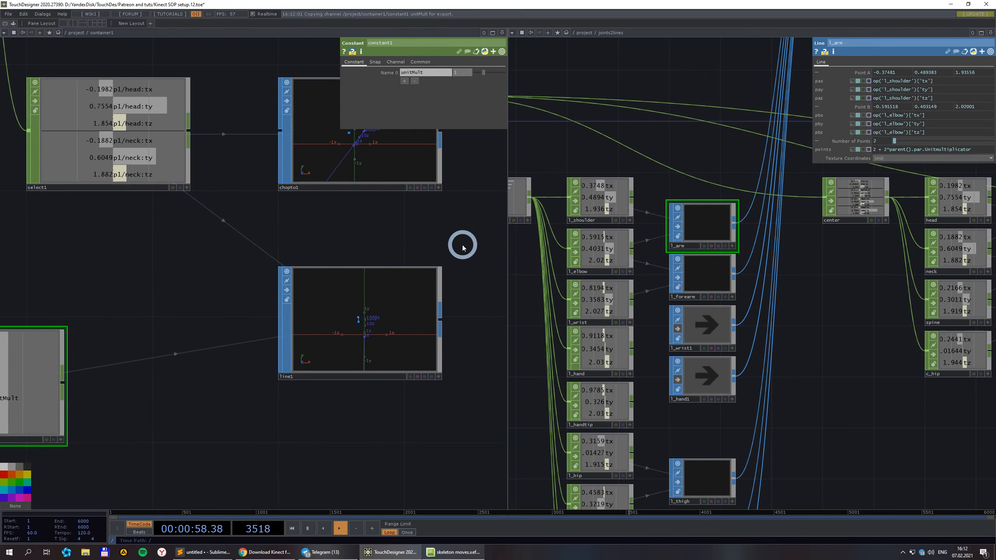
pyautogui.moveTo(466, 79); pyautogui.dragTo(502, 74, button='middle')
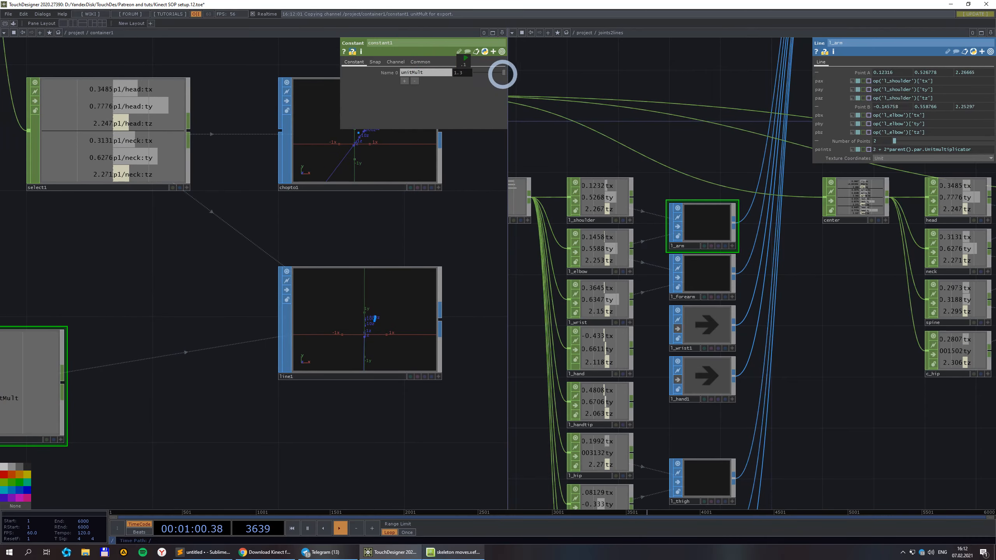
pyautogui.scroll(6, 310, 381)
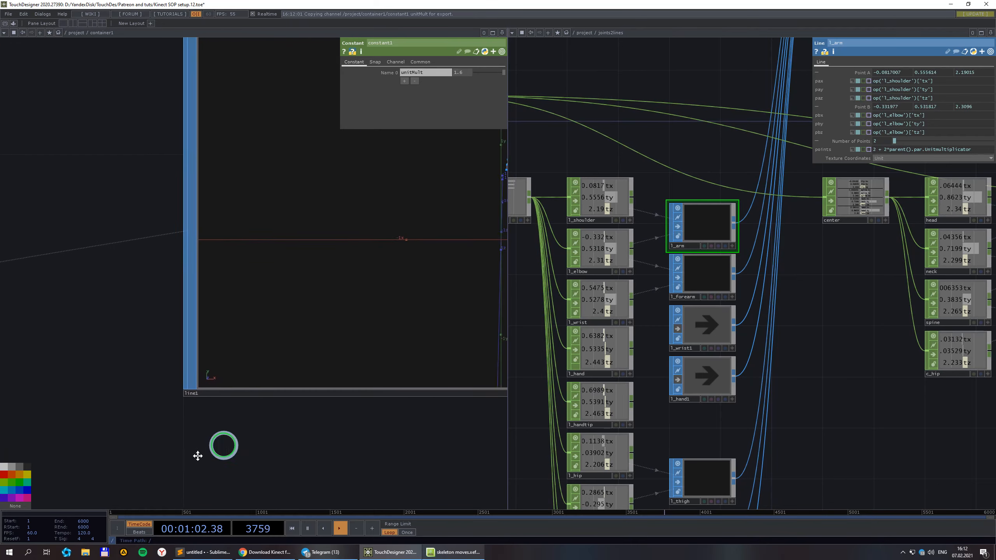
# Orbit line1's viewer and check its info shows 12 points.
pyautogui.moveTo(286, 182); pyautogui.dragTo(406, 114)
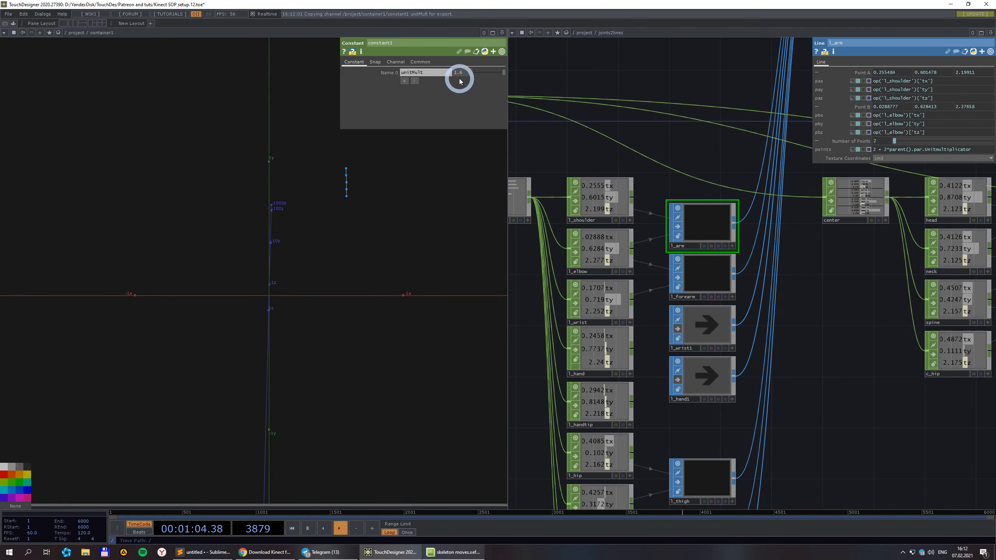
pyautogui.moveTo(435, 207); pyautogui.dragTo(352, 244)
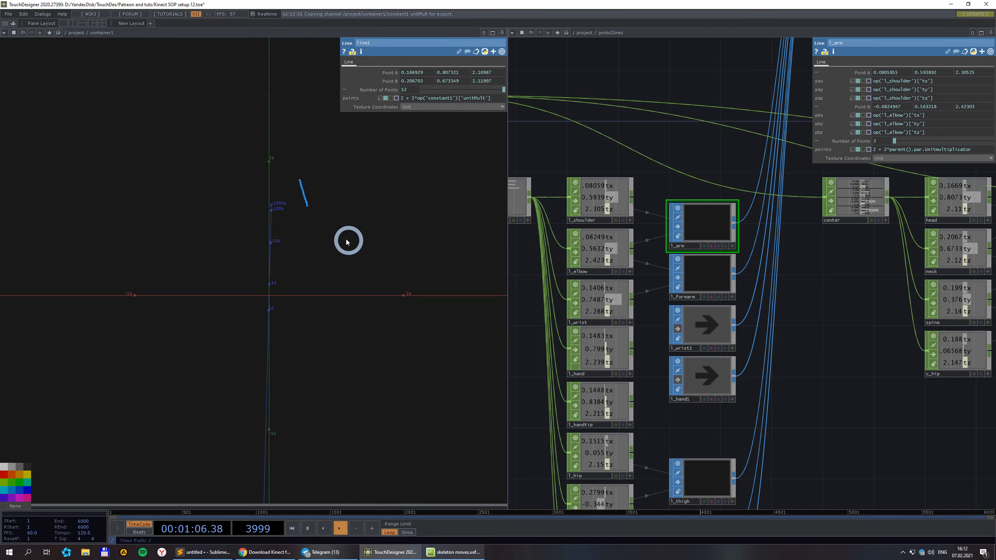
pyautogui.scroll(-4, 334, 230)
pyautogui.middleClick(333, 200)
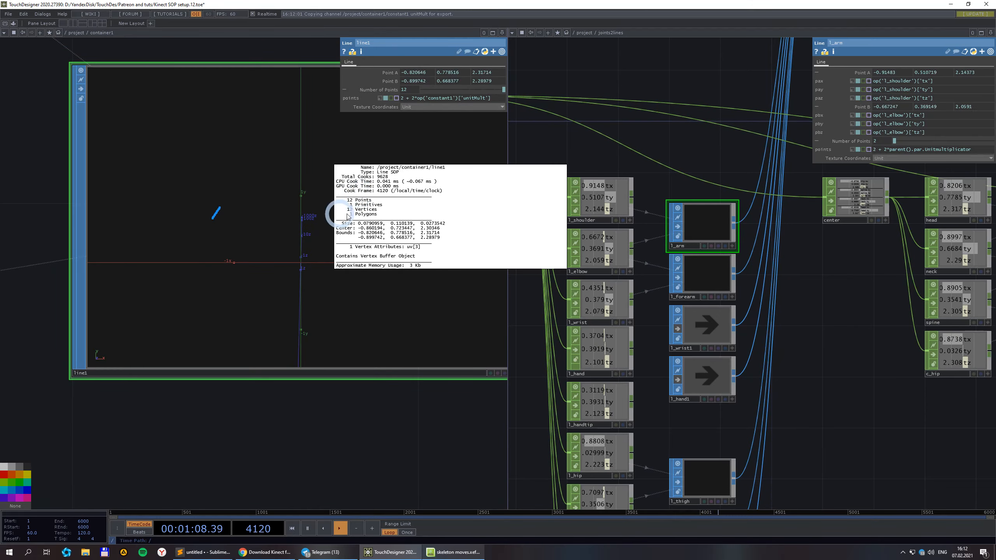
pyautogui.click(340, 434)
pyautogui.scroll(-1, 333, 420)
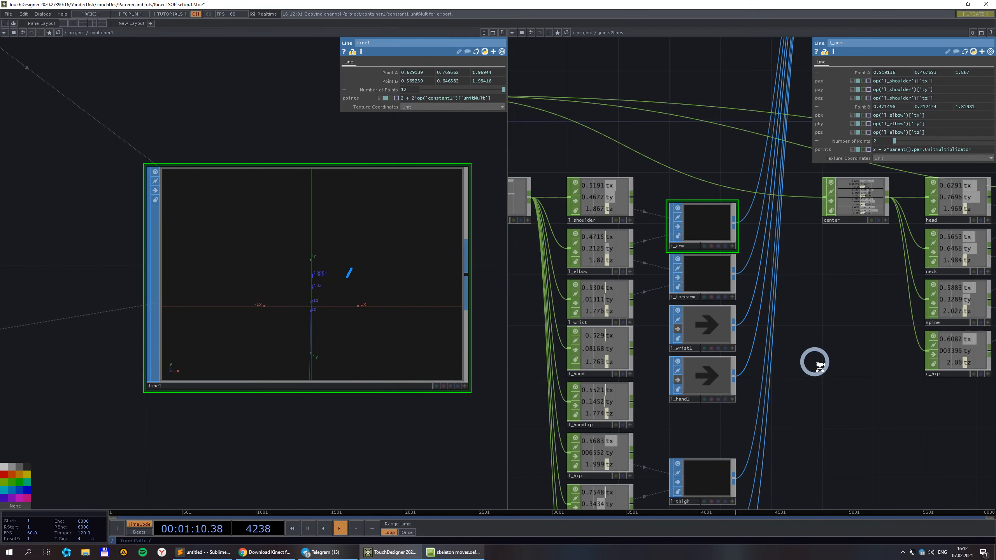
pyautogui.scroll(-2, 815, 362)
pyautogui.moveTo(839, 411); pyautogui.dragTo(692, 314)
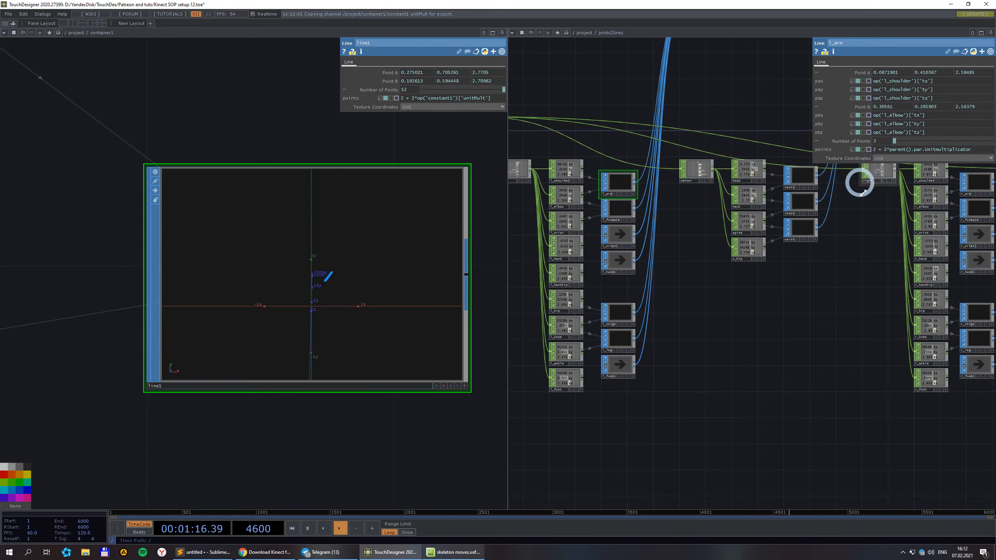
pyautogui.scroll(2, 623, 186)
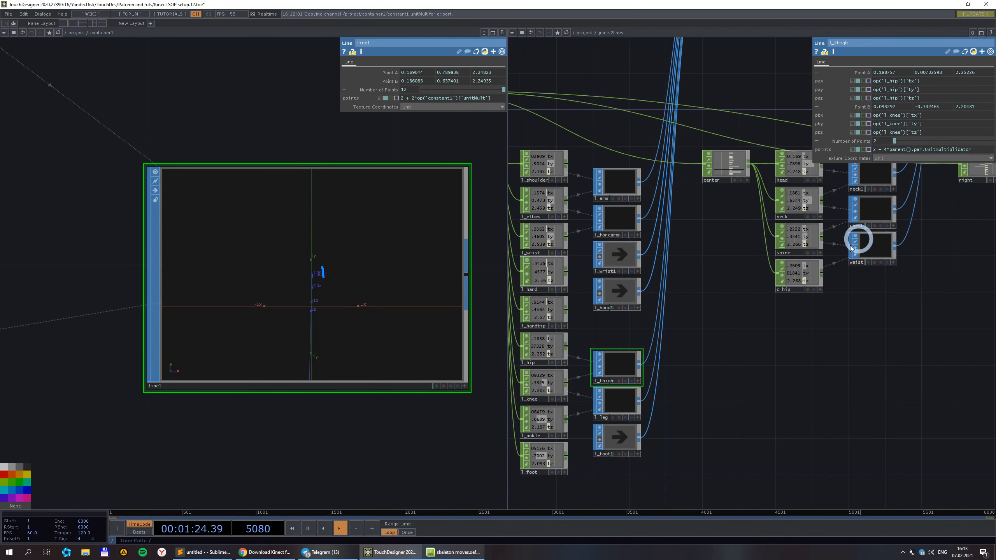
pyautogui.scroll(-2, 806, 295)
pyautogui.moveTo(857, 364); pyautogui.dragTo(604, 385)
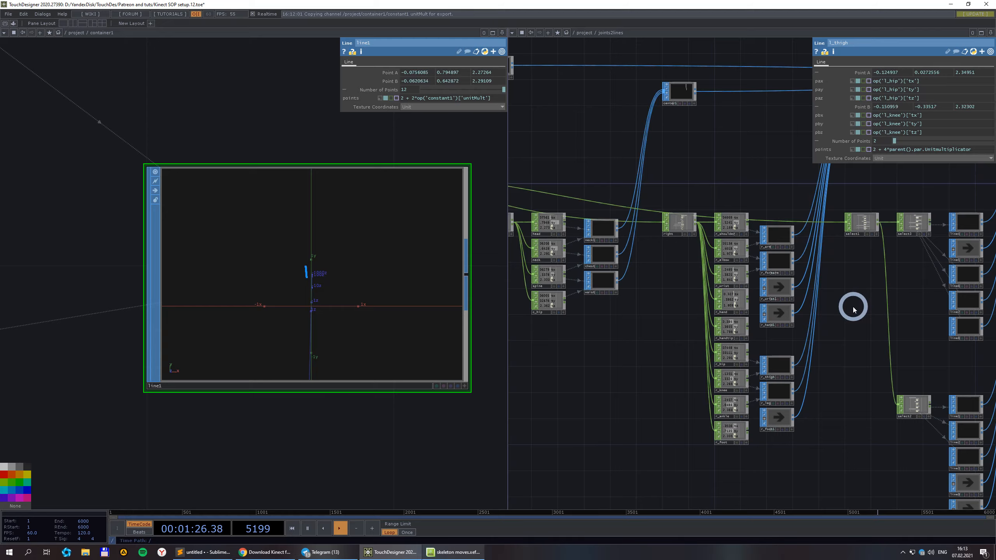
pyautogui.moveTo(811, 308); pyautogui.dragTo(623, 317)
pyautogui.scroll(-3, 755, 334)
pyautogui.moveTo(528, 401); pyautogui.dragTo(671, 390)
pyautogui.click(645, 268)
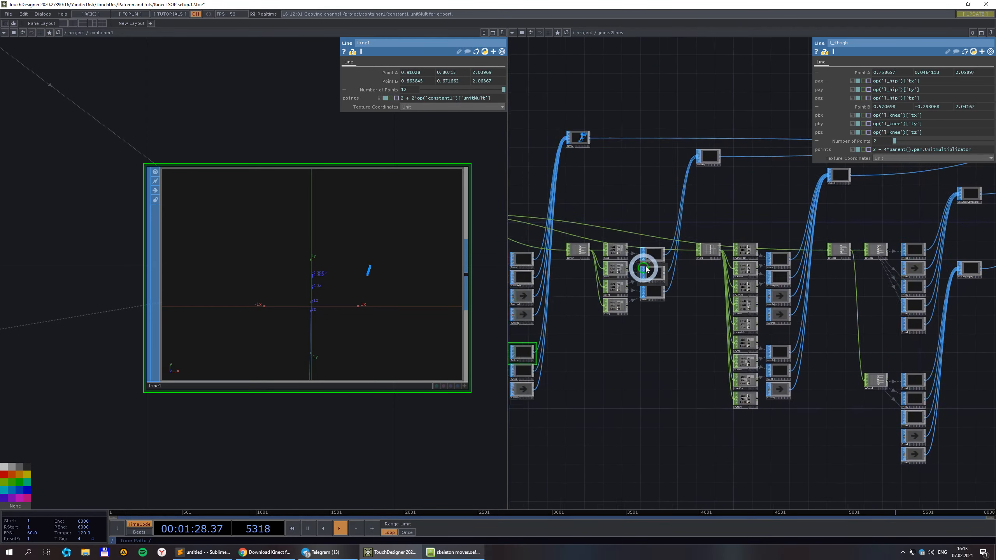
pyautogui.scroll(3, 649, 275)
pyautogui.scroll(2, 745, 296)
pyautogui.click(724, 200)
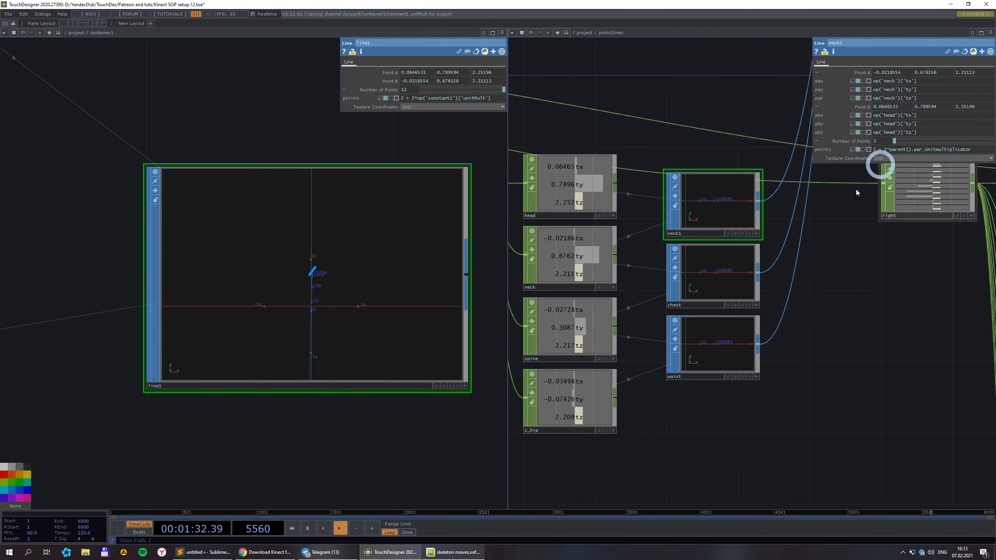
pyautogui.click(710, 291)
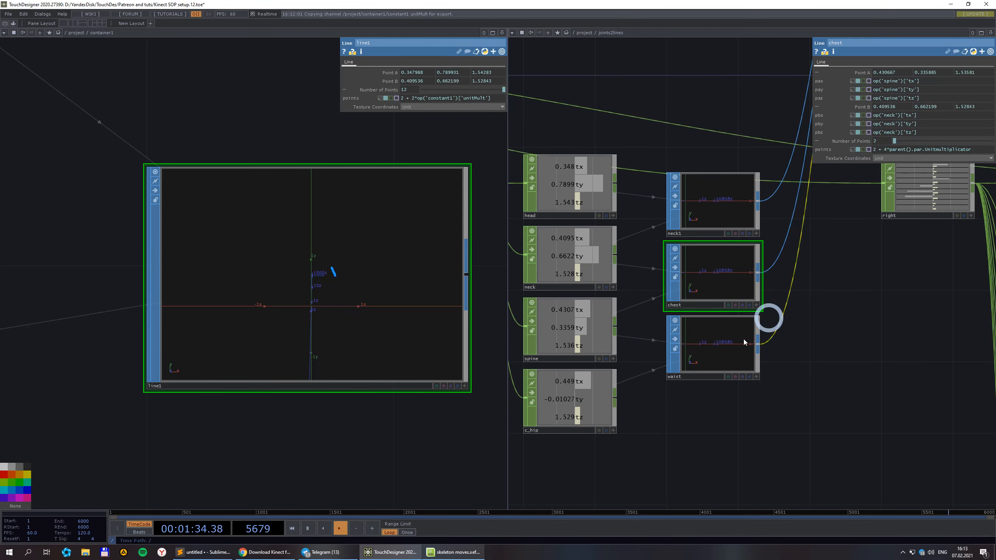
pyautogui.click(723, 351)
pyautogui.scroll(-5, 840, 205)
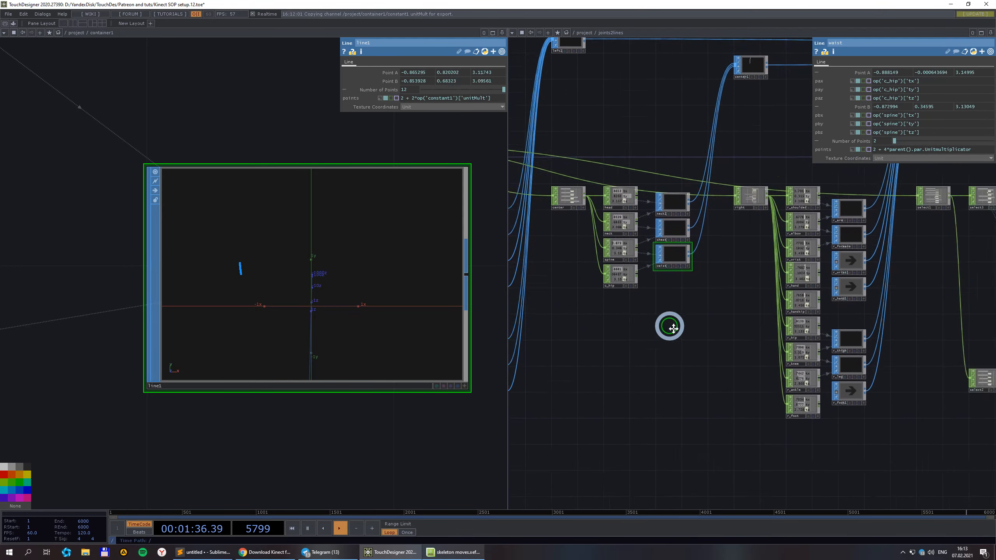
pyautogui.moveTo(859, 357); pyautogui.dragTo(581, 356)
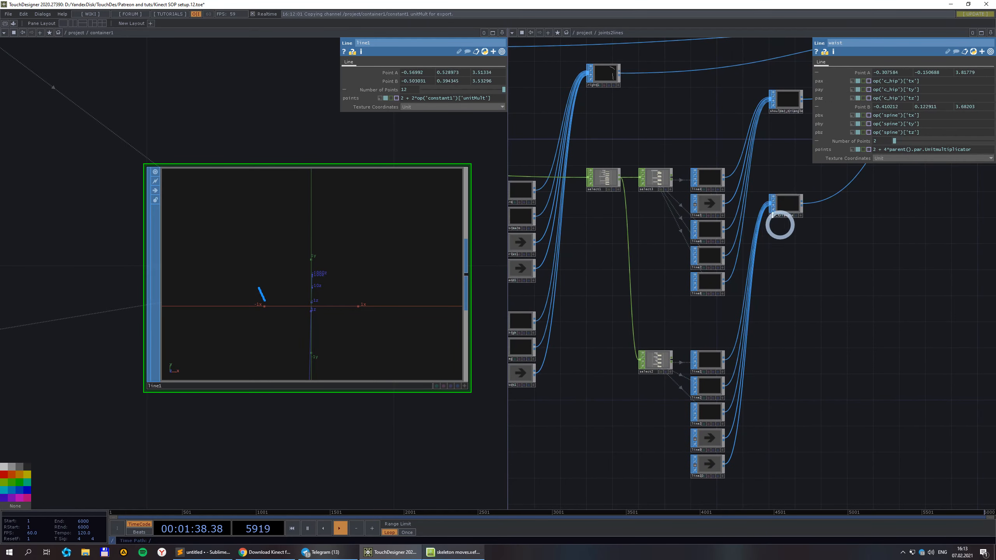
pyautogui.scroll(6, 722, 180)
pyautogui.click(677, 184)
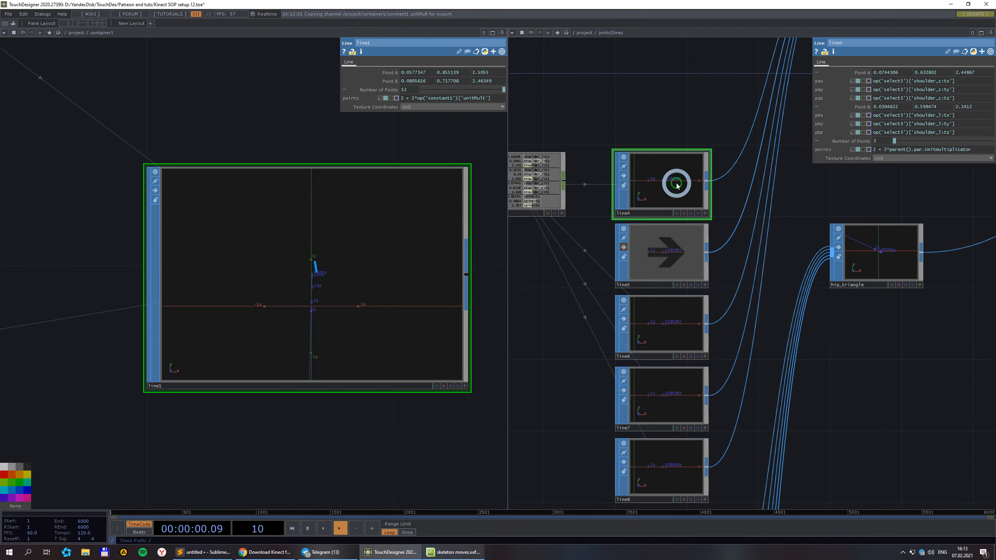
pyautogui.click(665, 322)
pyautogui.scroll(-6, 790, 194)
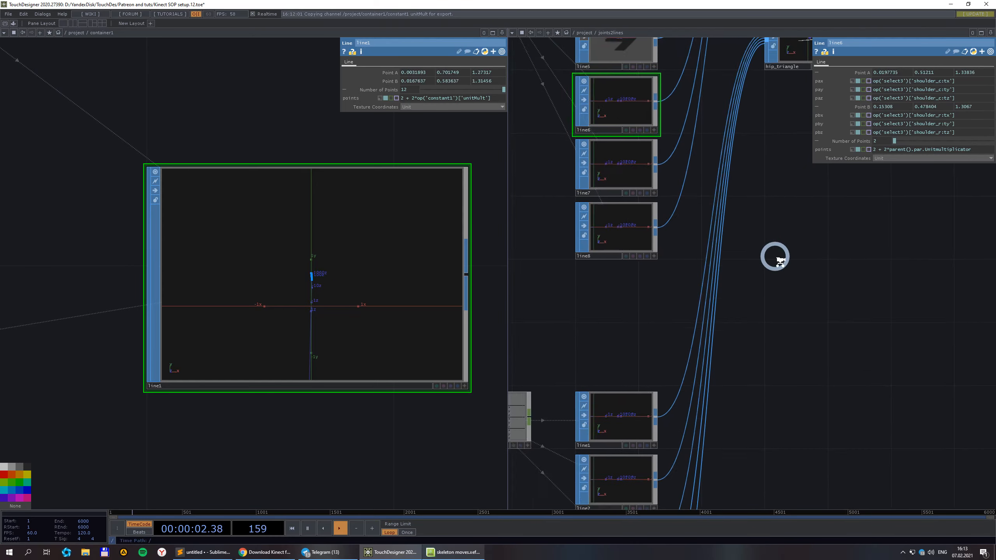
pyautogui.moveTo(706, 173); pyautogui.dragTo(699, 207)
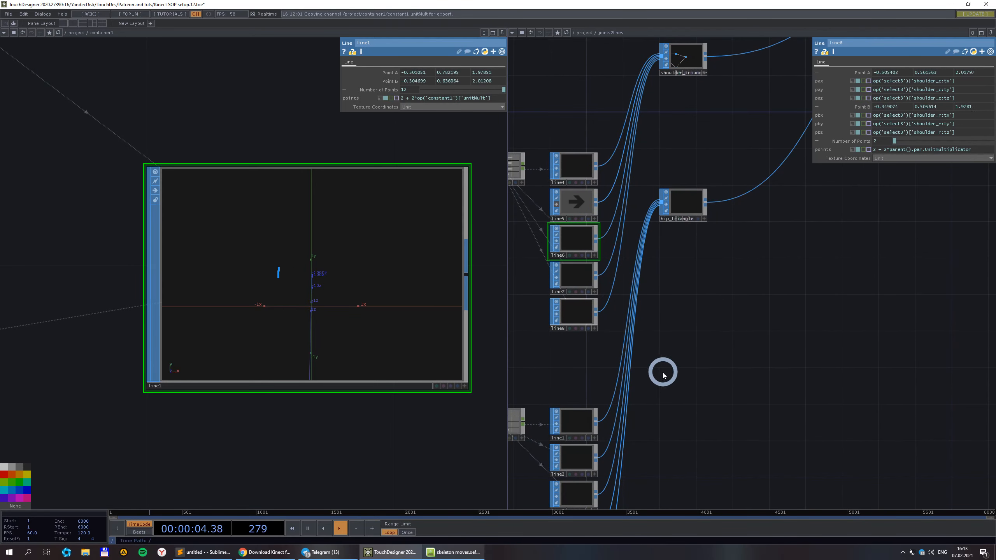
pyautogui.moveTo(664, 376); pyautogui.dragTo(686, 184)
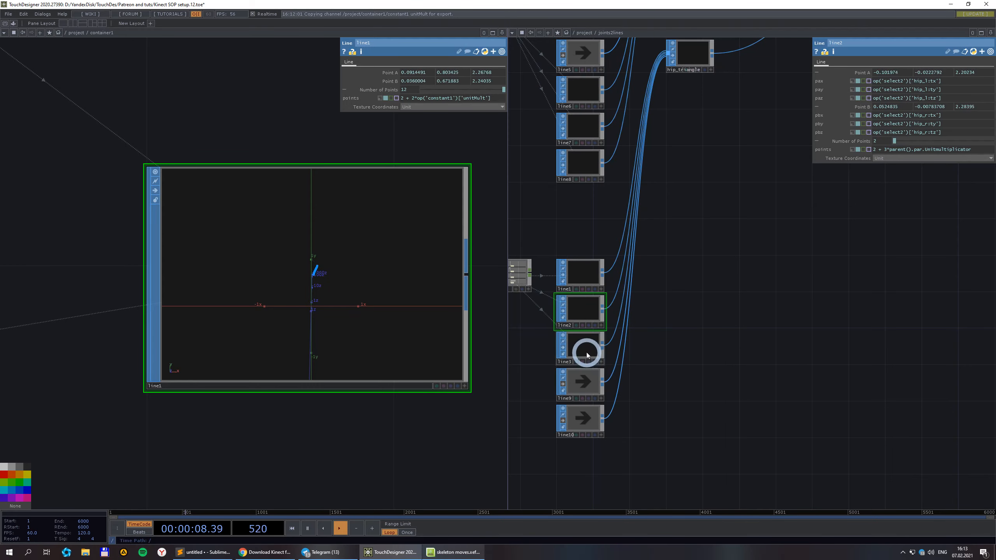
pyautogui.moveTo(704, 180); pyautogui.dragTo(762, 313)
pyautogui.click(640, 293)
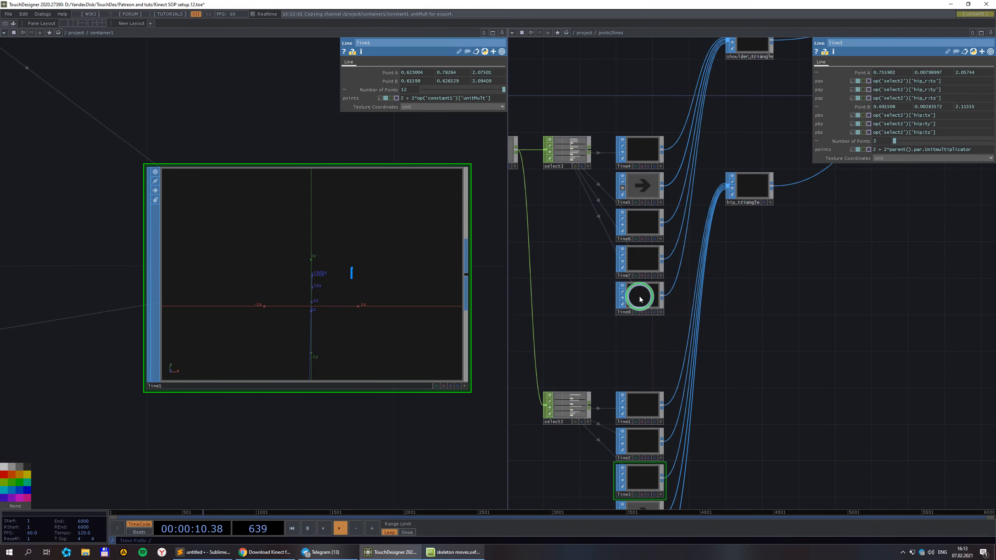
pyautogui.scroll(-2, 864, 285)
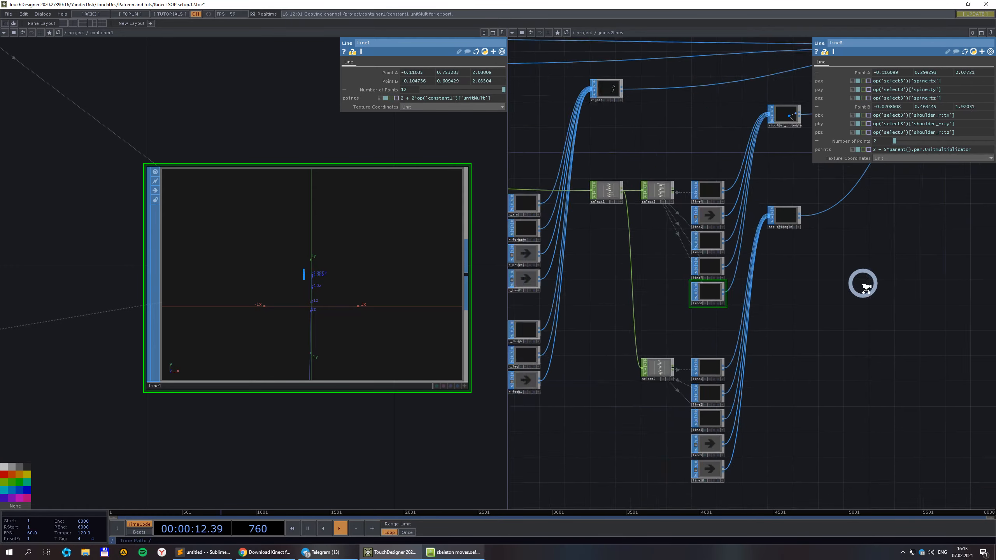
pyautogui.scroll(4, 809, 227)
pyautogui.scroll(-1, 668, 221)
pyautogui.scroll(-2, 669, 226)
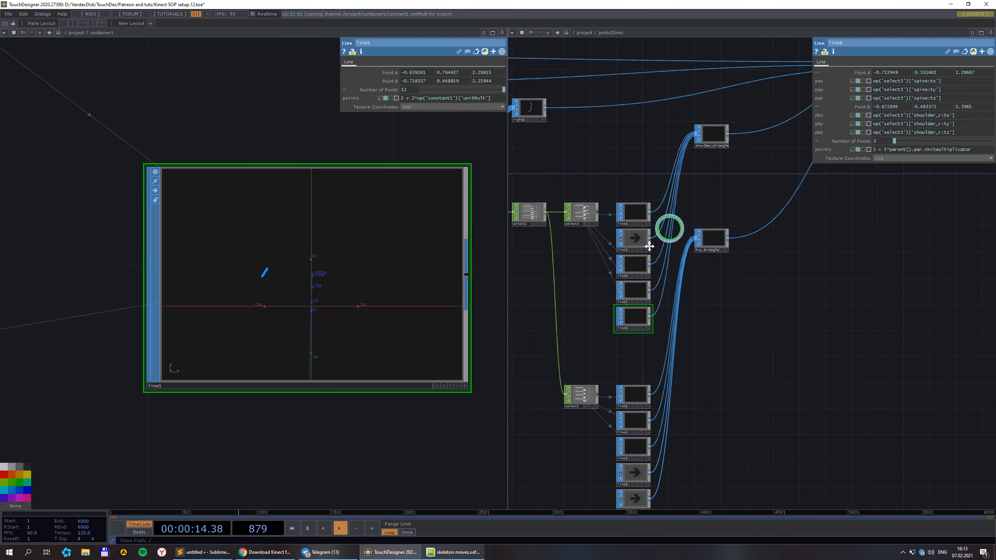
pyautogui.scroll(6, 690, 227)
pyautogui.scroll(-2, 781, 241)
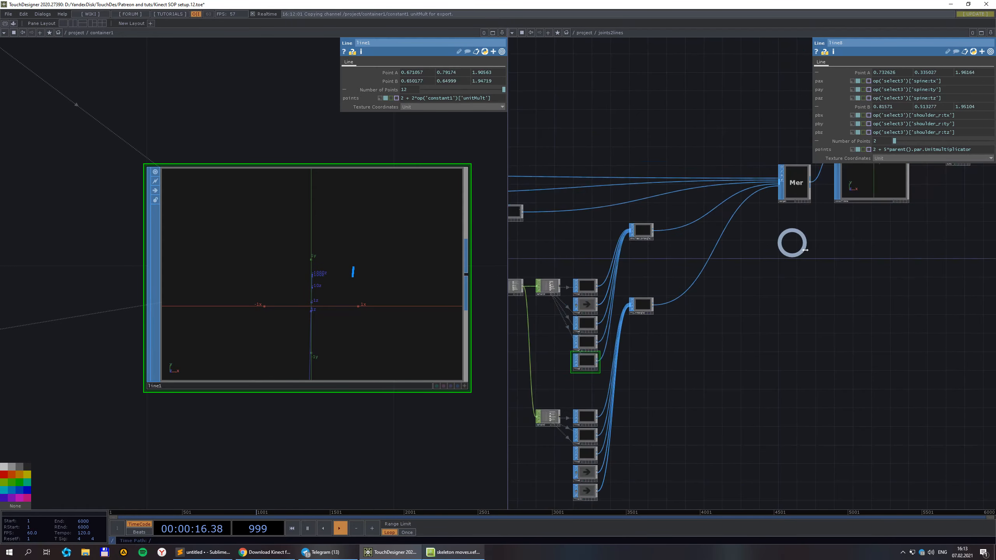
pyautogui.scroll(6, 711, 280)
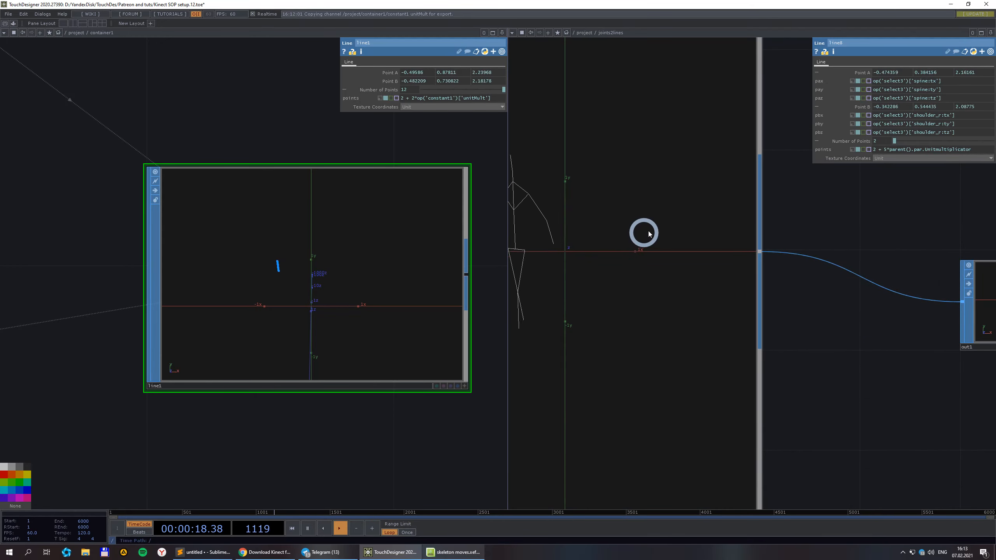
# Pan and zoom to bring the merged skeleton output into view.
pyautogui.scroll(-2, 648, 232)
pyautogui.moveTo(896, 385); pyautogui.dragTo(989, 391)
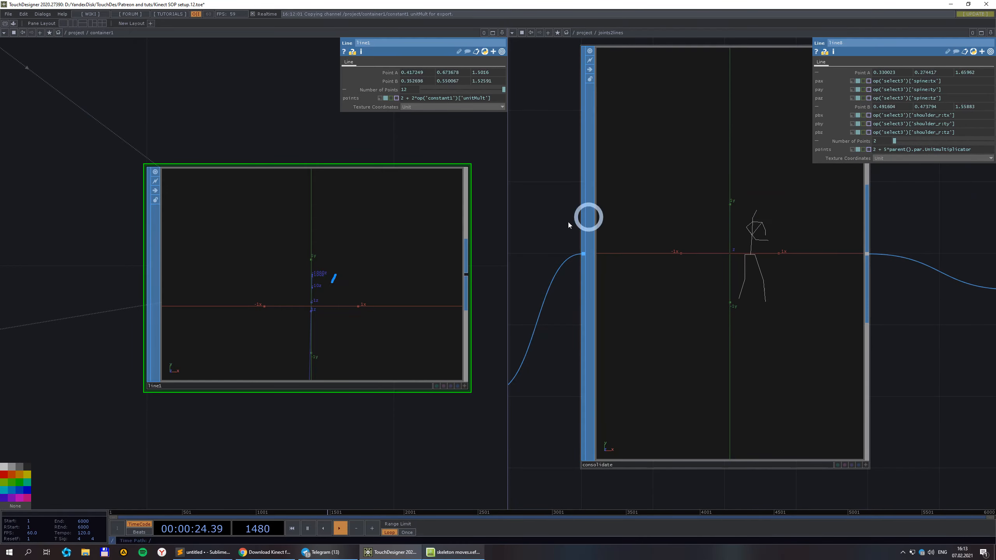
pyautogui.scroll(-3, 501, 234)
pyautogui.scroll(-1, 844, 319)
pyautogui.scroll(-1, 844, 319)
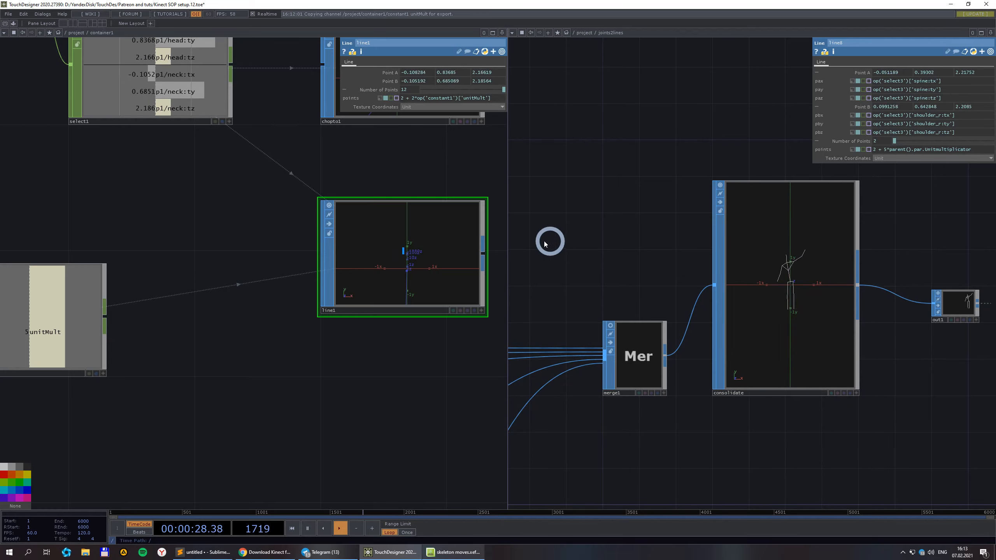
# Widen the joints2lines pane by dragging its divider left, and close the Telegram popup.
pyautogui.click(509, 250)
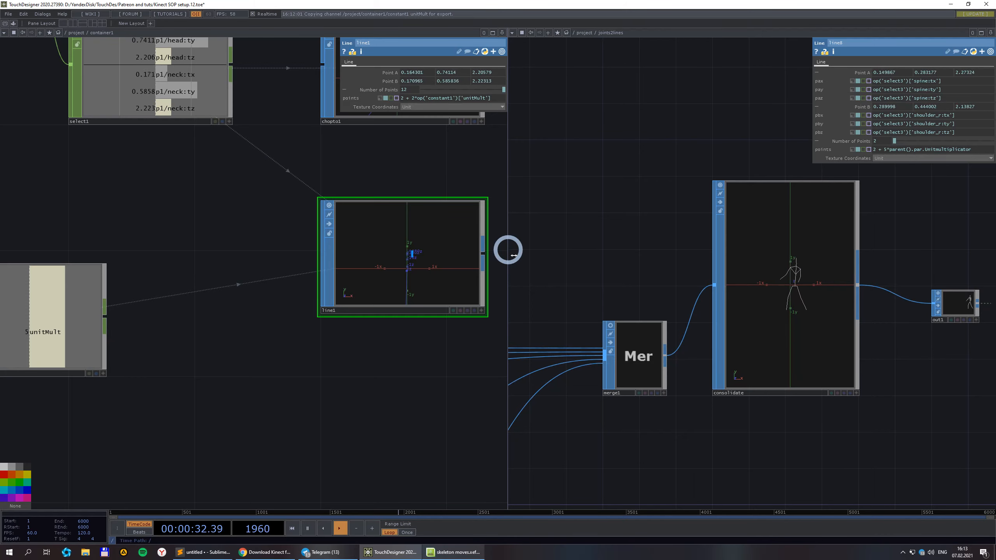
pyautogui.moveTo(514, 255); pyautogui.dragTo(252, 251)
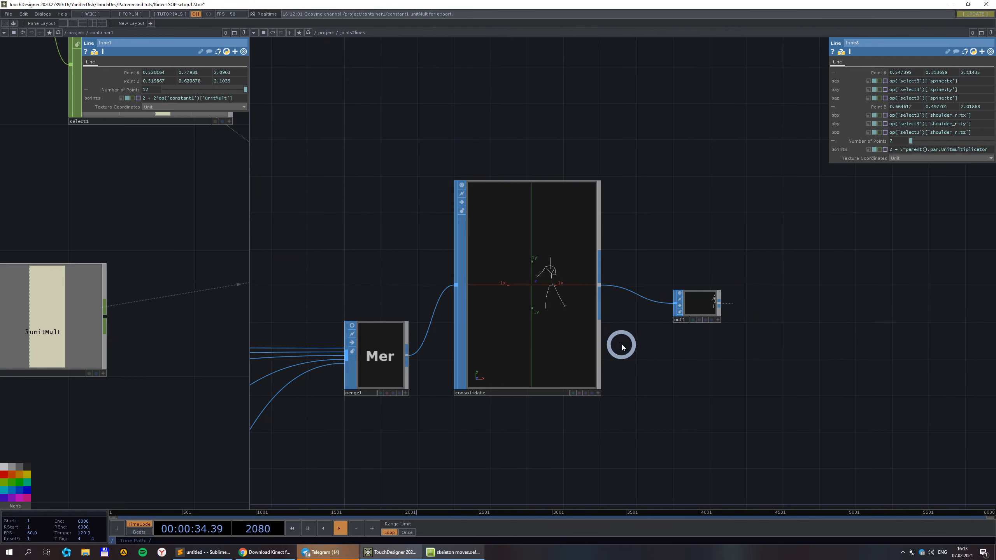
pyautogui.scroll(-3, 622, 347)
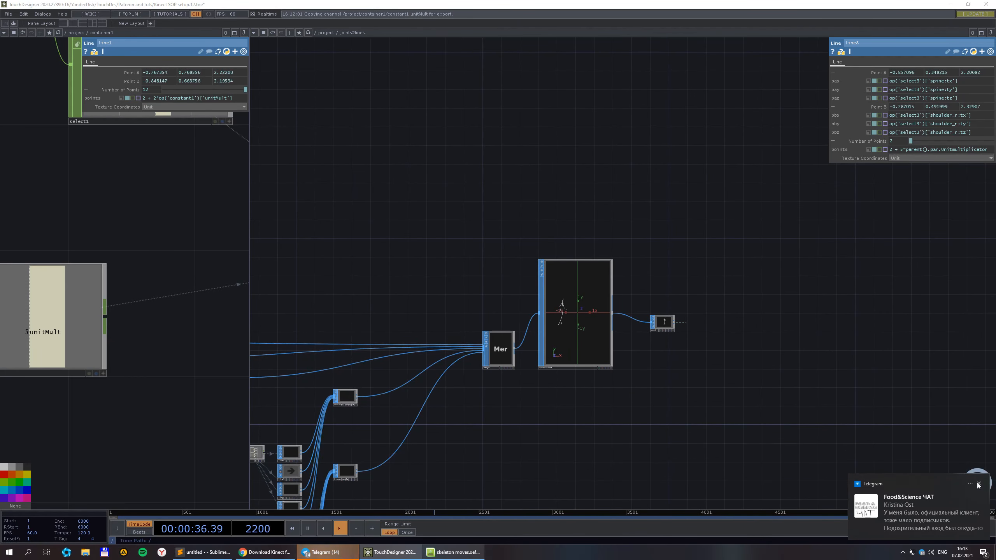
pyautogui.click(979, 484)
# Frame the full limb network together with its merge output.
pyautogui.scroll(-3, 645, 420)
pyautogui.moveTo(613, 436); pyautogui.dragTo(827, 347)
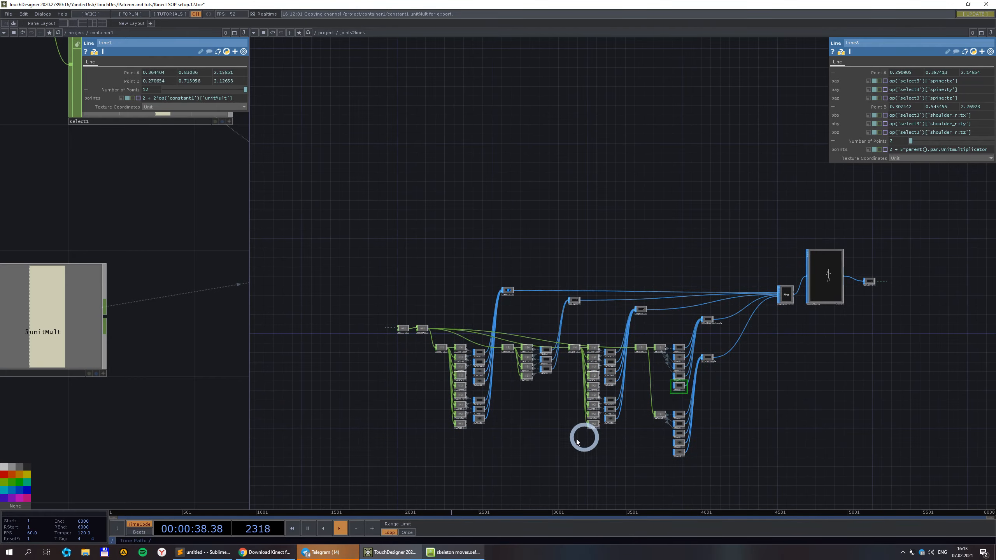
pyautogui.scroll(3, 541, 451)
pyautogui.moveTo(526, 442); pyautogui.dragTo(464, 384)
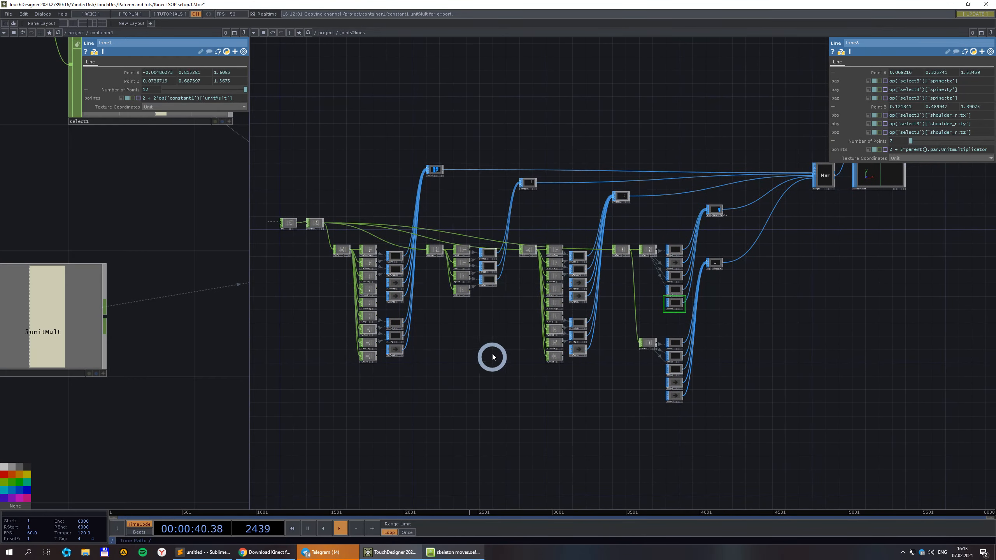
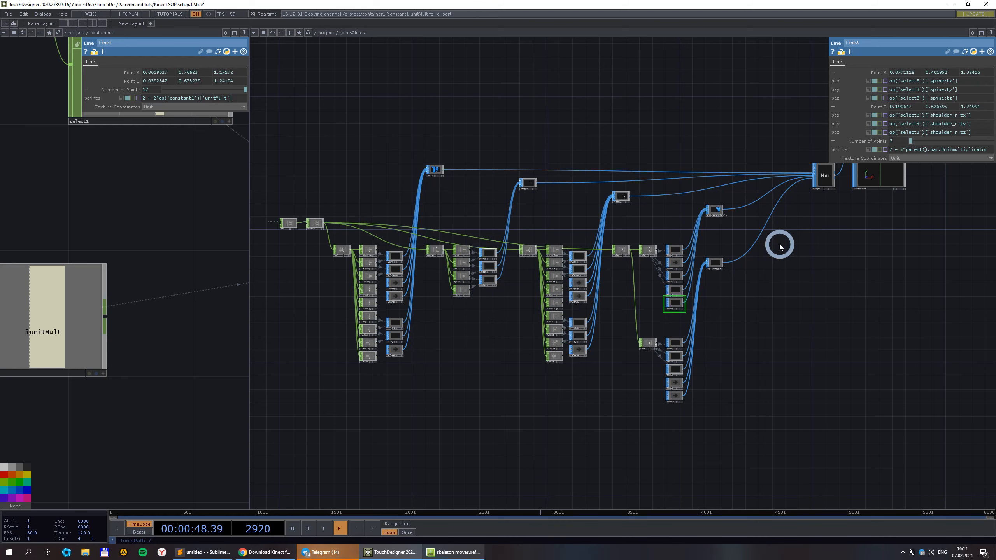
# Google 'human body drawing scale' in a new Chrome tab, fixing the typo first.
pyautogui.click(267, 553)
pyautogui.click(384, 6)
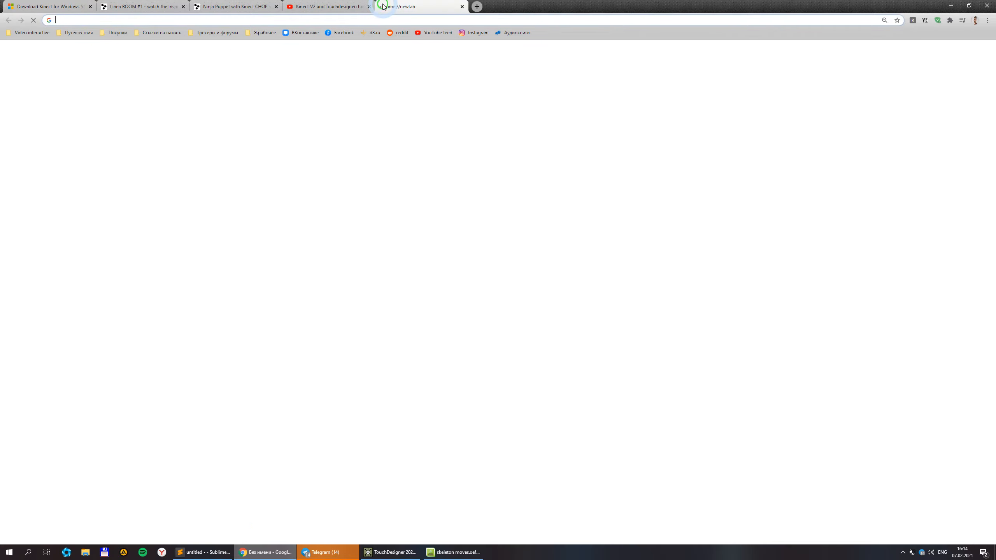
pyautogui.write('human body drawi')
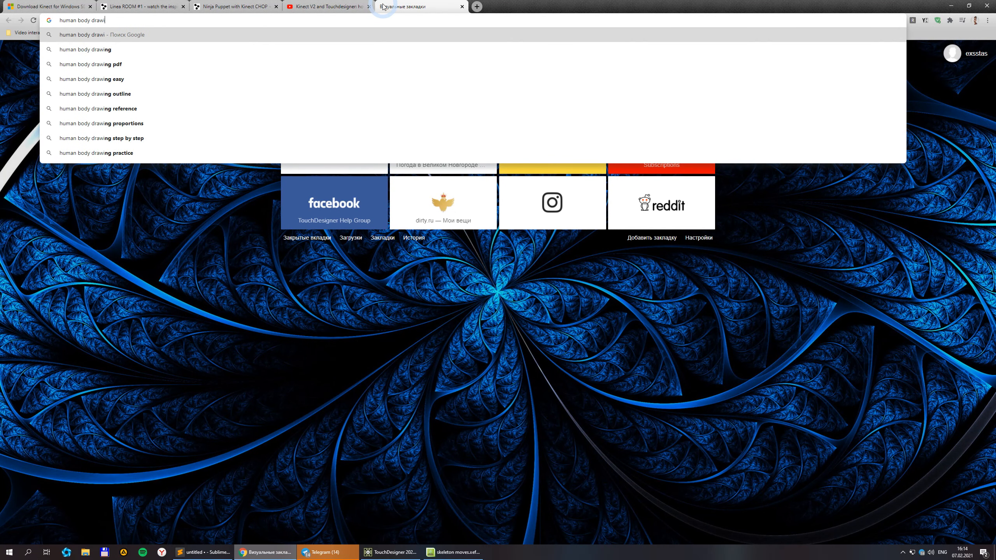
pyautogui.write('ng scasl')
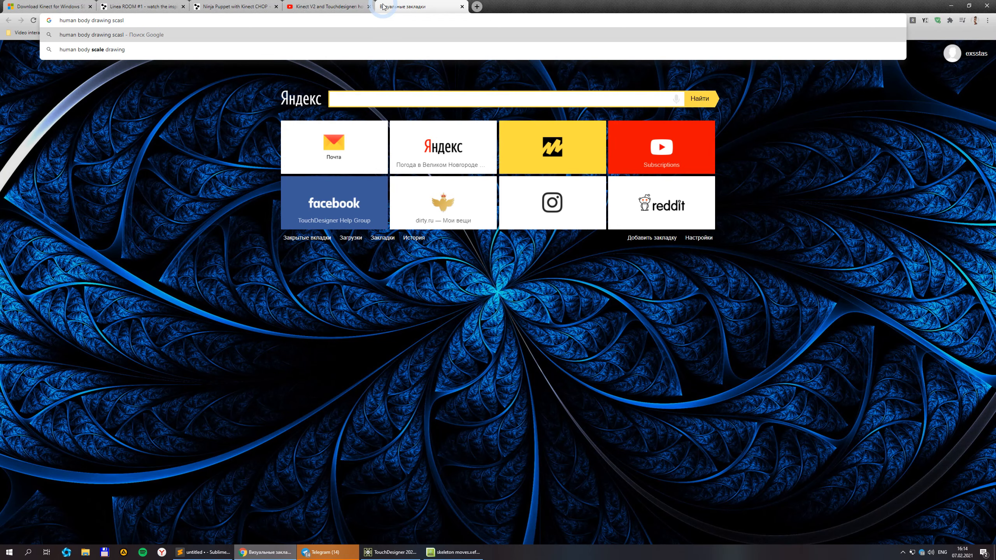
pyautogui.press('BackSpace')
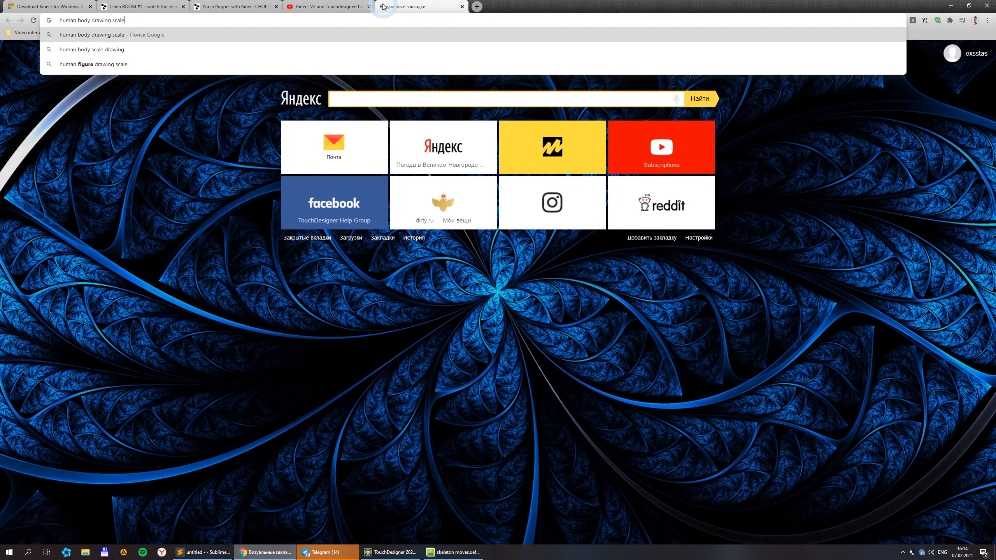
pyautogui.press('Return')
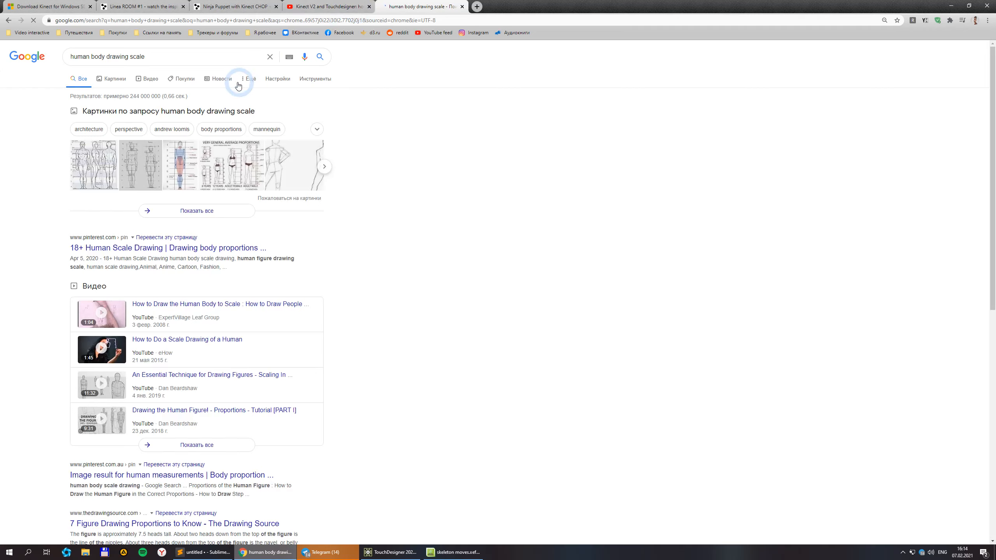
# Preview a measured proportions diagram and the 'Learn to Draw: Human Body' image, then return to TouchDesigner.
pyautogui.click(120, 80)
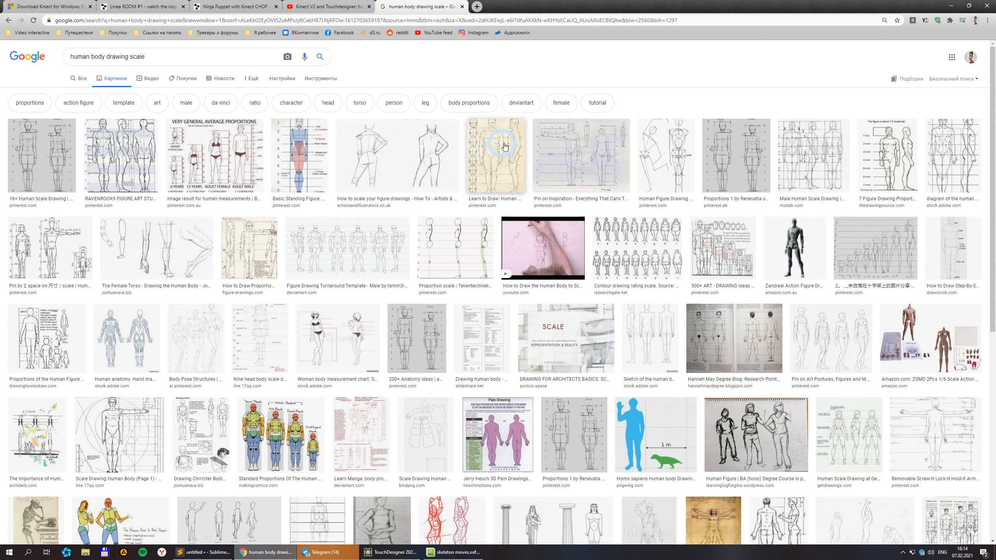
pyautogui.click(70, 251)
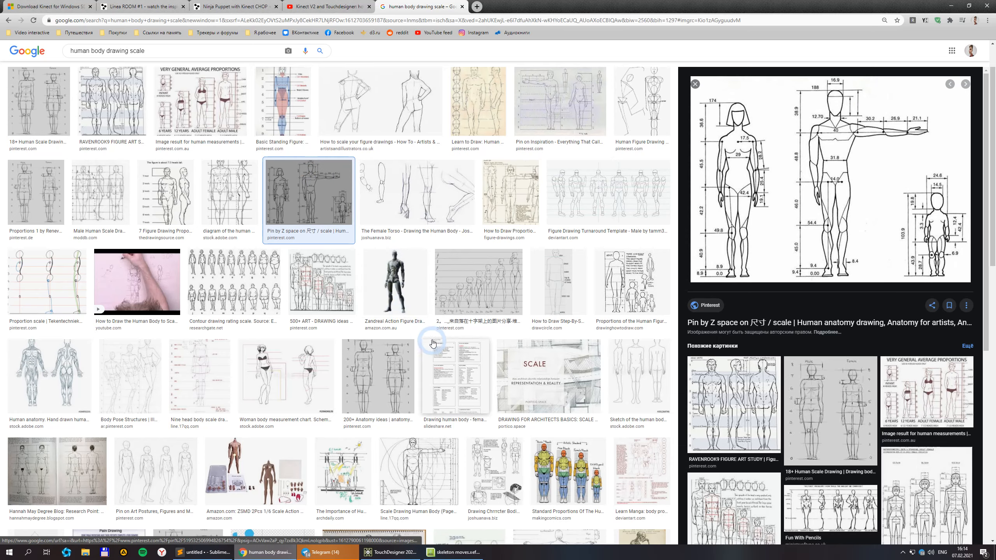
pyautogui.scroll(-10, 433, 344)
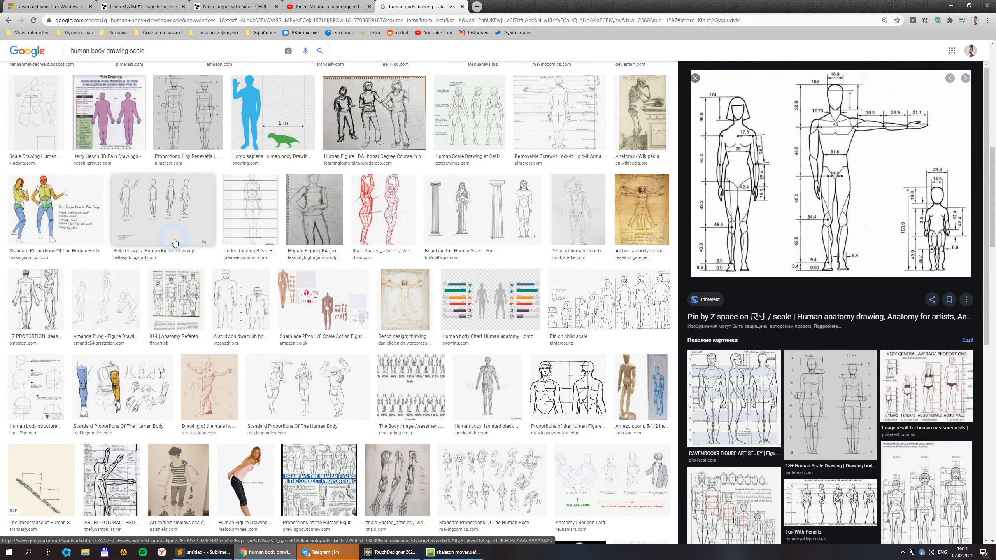
pyautogui.scroll(-2, 450, 474)
pyautogui.scroll(10, 450, 474)
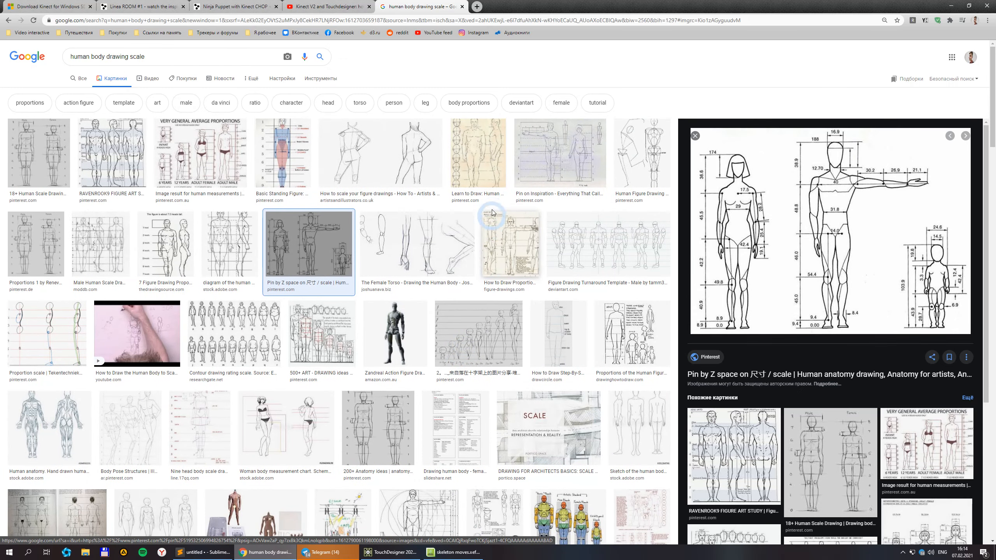
pyautogui.click(490, 185)
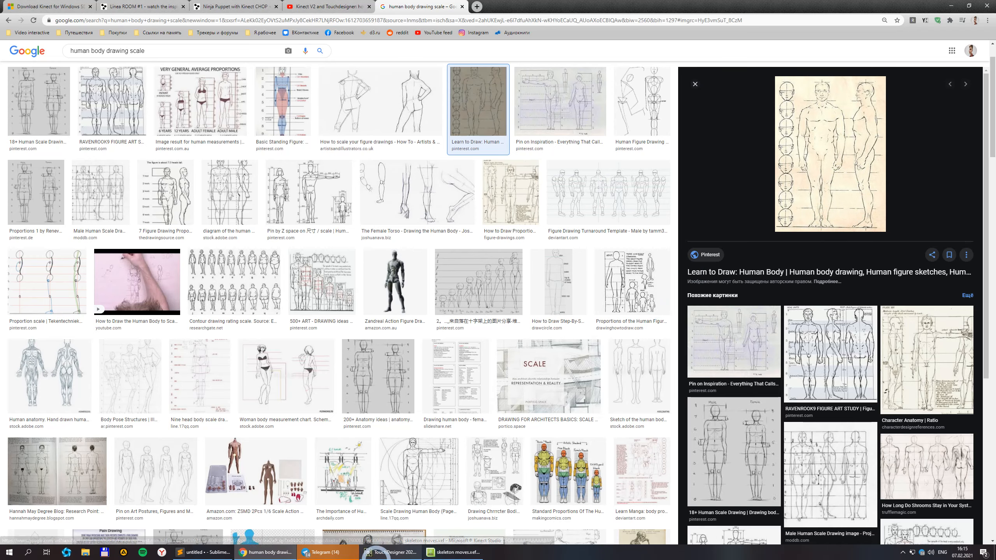
pyautogui.click(408, 552)
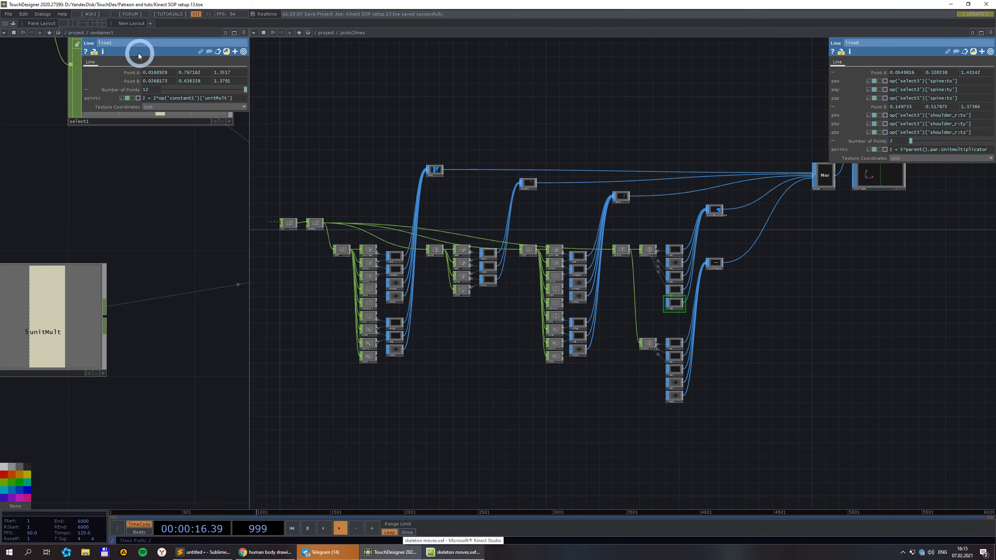
# Go up to the /project level and widen the left network pane showing the containers.
pyautogui.click(75, 33)
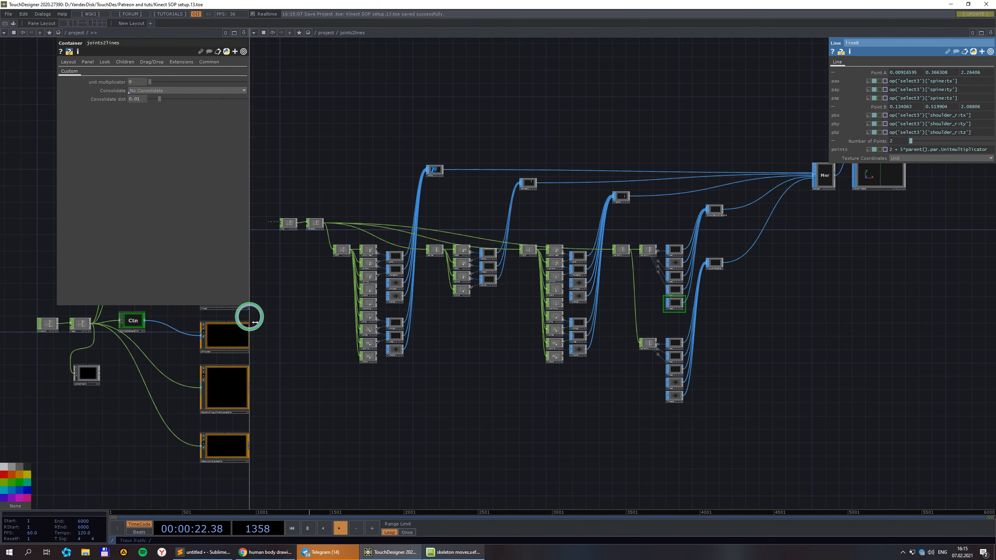
pyautogui.moveTo(255, 323); pyautogui.dragTo(338, 320)
pyautogui.moveTo(61, 234); pyautogui.dragTo(23, 233)
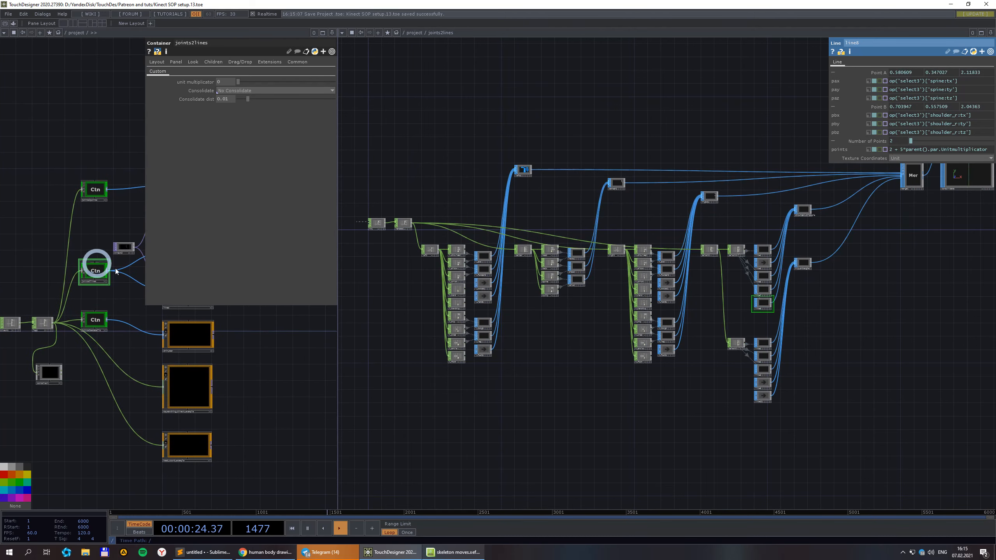
# Enlarge and activate the consolidate node's skeleton viewer, then bring up its viewer options menu.
pyautogui.moveTo(957, 349); pyautogui.dragTo(738, 462)
pyautogui.scroll(5, 785, 291)
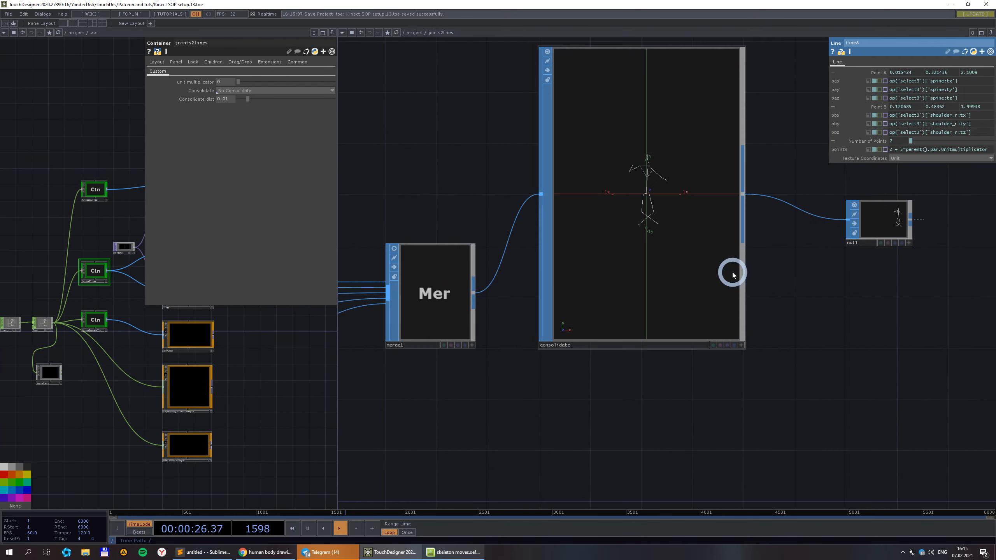
pyautogui.click(746, 375)
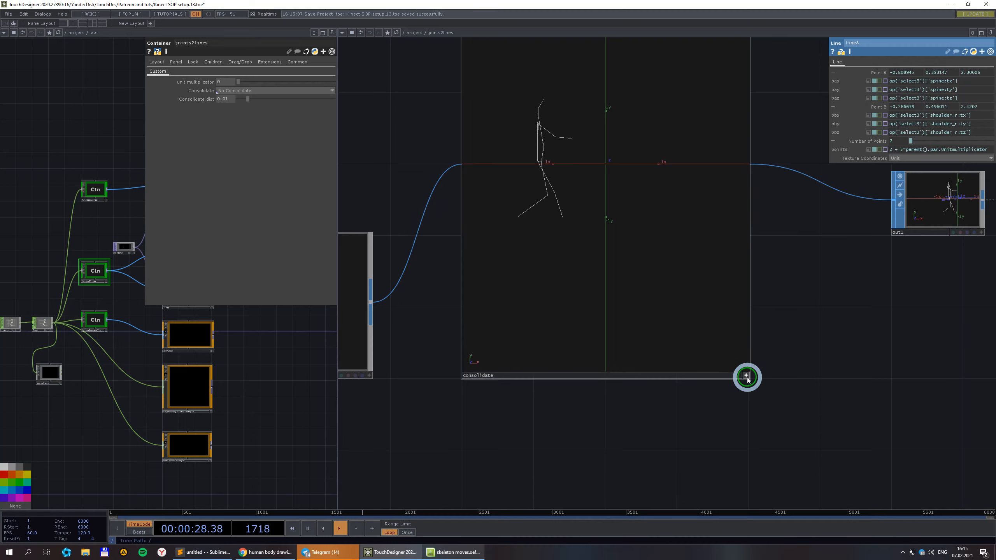
pyautogui.rightClick(698, 223)
# Turn on point markers for the consolidate skeleton in the viewer's Display Options.
pyautogui.click(714, 243)
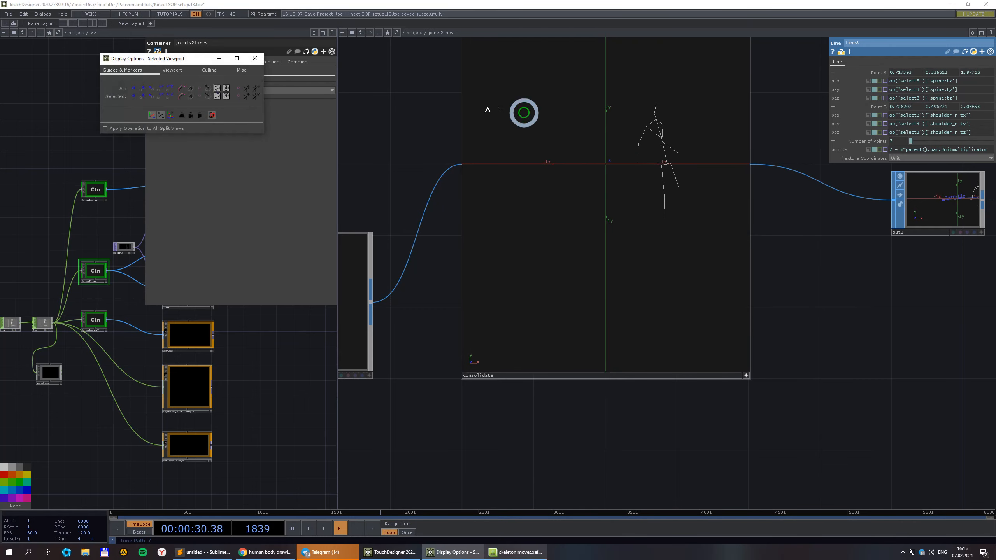
pyautogui.click(143, 92)
pyautogui.click(255, 58)
pyautogui.click(674, 307)
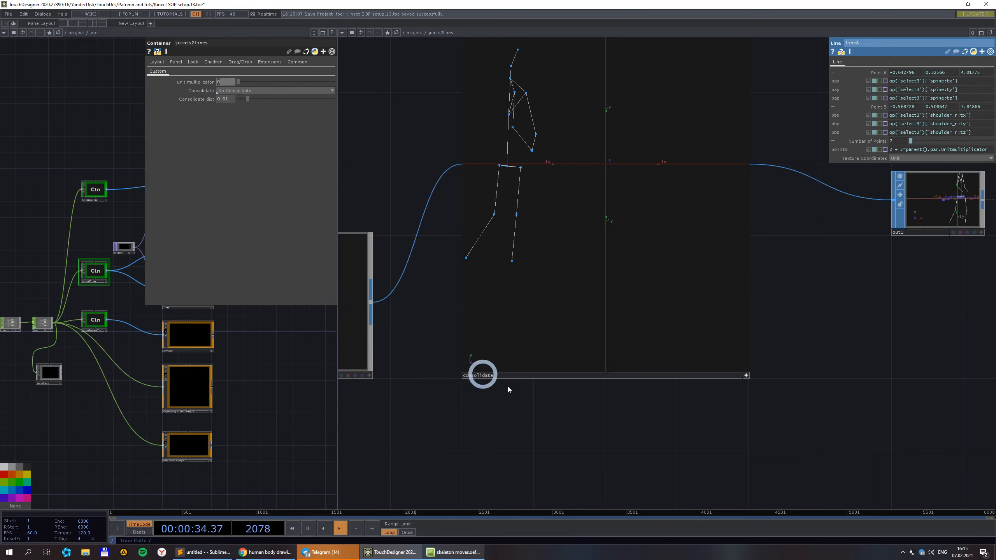
# Set the unit multiplier to 3, then open the SOP list on the consolidate-to-out1 wire.
pyautogui.write('3')
pyautogui.press('Return')
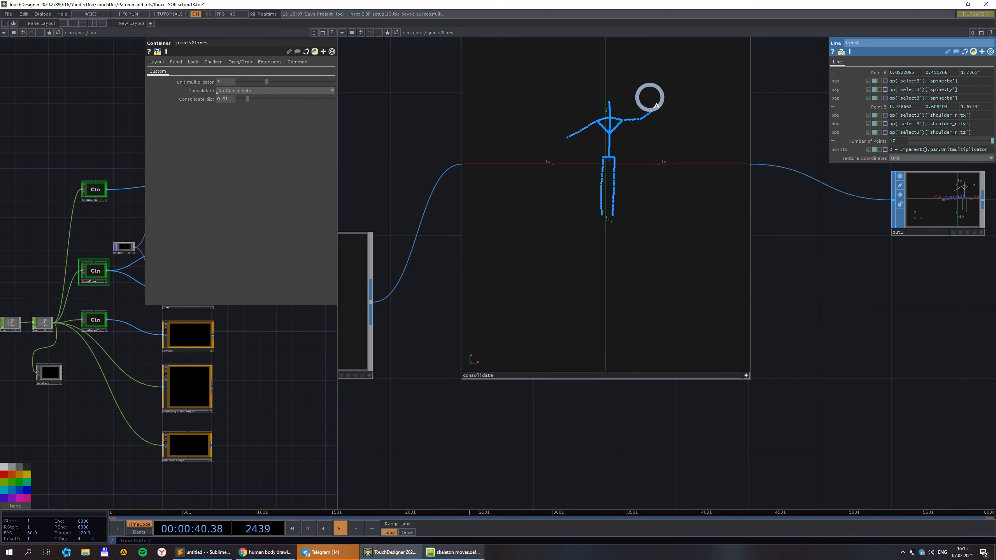
pyautogui.scroll(-3, 651, 172)
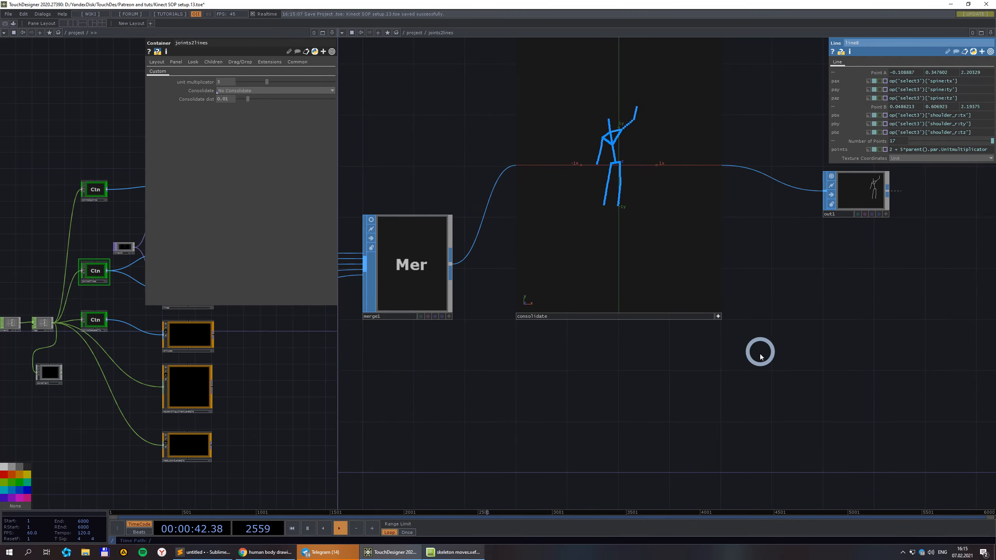
pyautogui.scroll(-4, 718, 315)
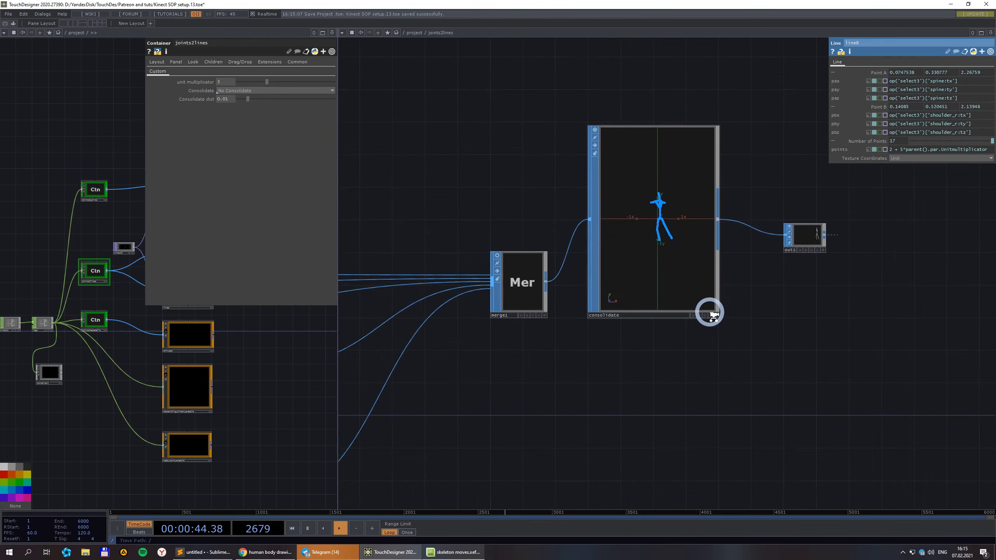
pyautogui.click(726, 239)
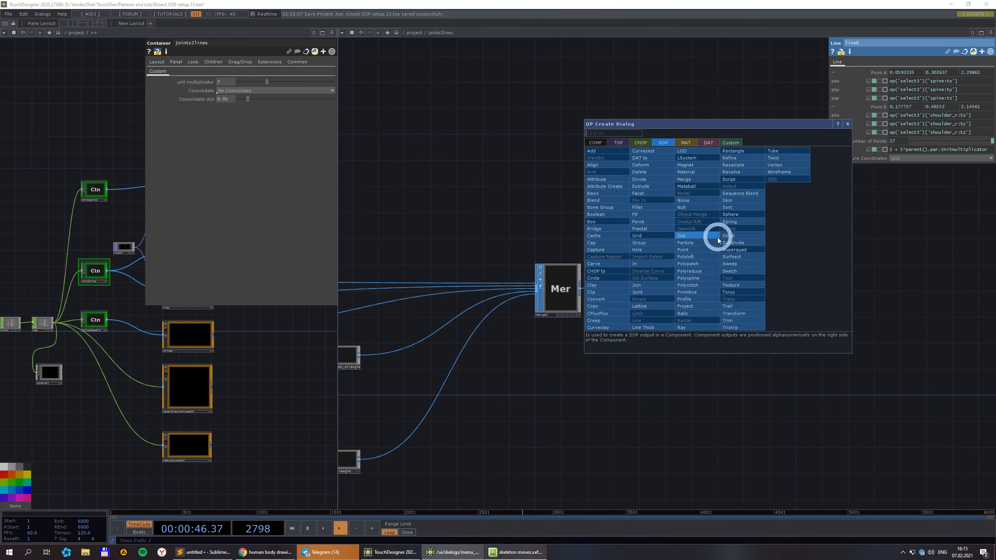
# Insert a Resample SOP after consolidate and bring resample1 into view.
pyautogui.click(741, 165)
pyautogui.click(785, 351)
pyautogui.scroll(3, 824, 333)
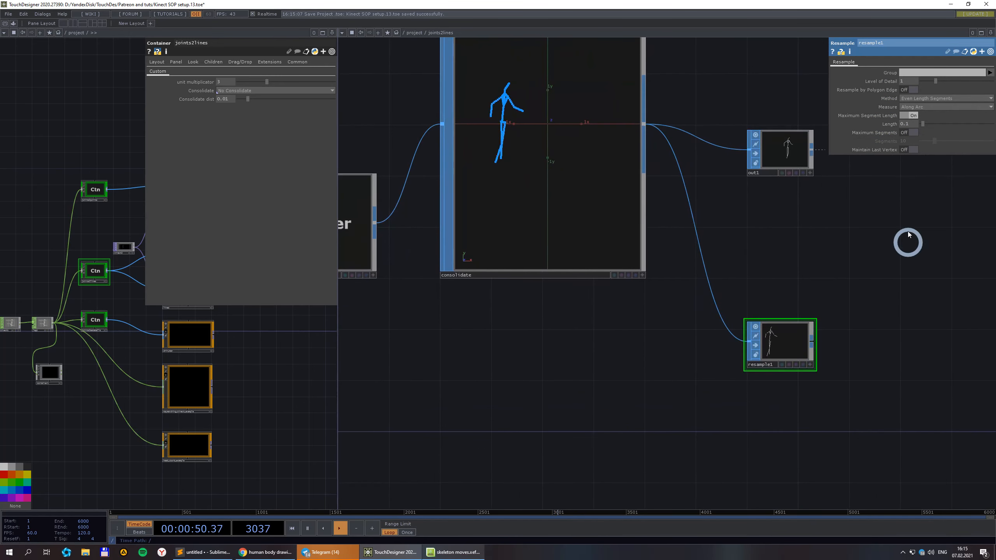
pyautogui.scroll(3, 906, 130)
pyautogui.moveTo(831, 349); pyautogui.dragTo(839, 213)
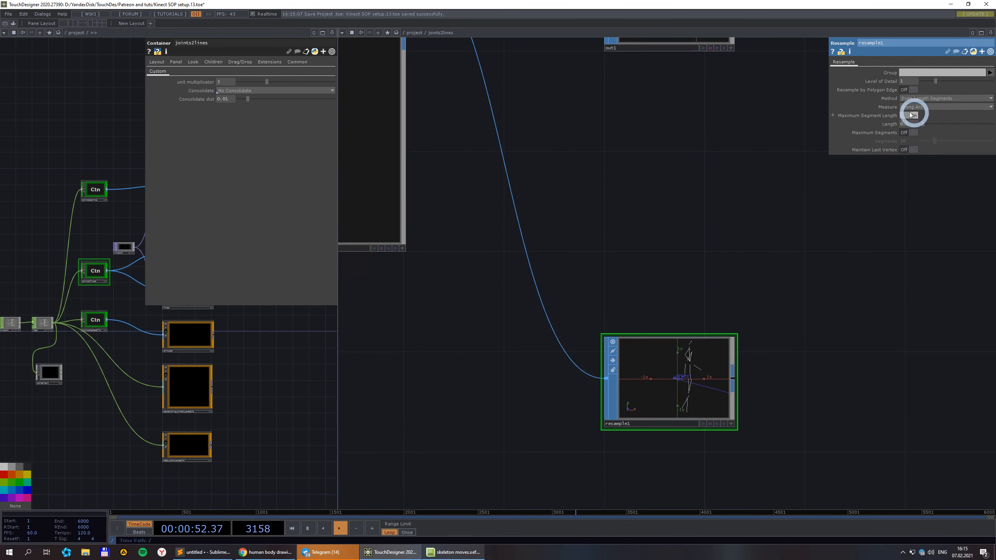
# Delete the trial resample1 node so consolidate feeds out1 directly again.
pyautogui.scroll(-2, 776, 369)
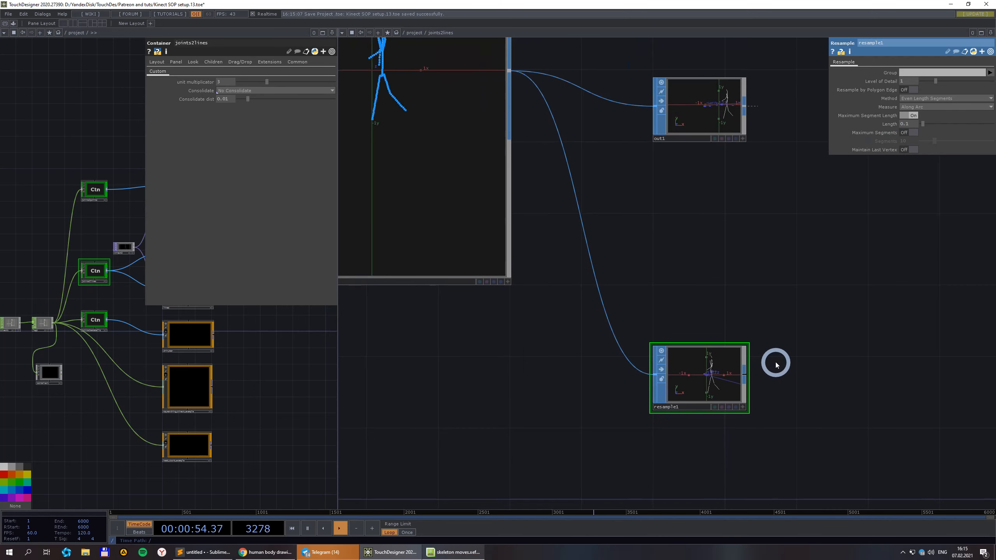
pyautogui.scroll(-2, 737, 384)
pyautogui.scroll(-1, 738, 386)
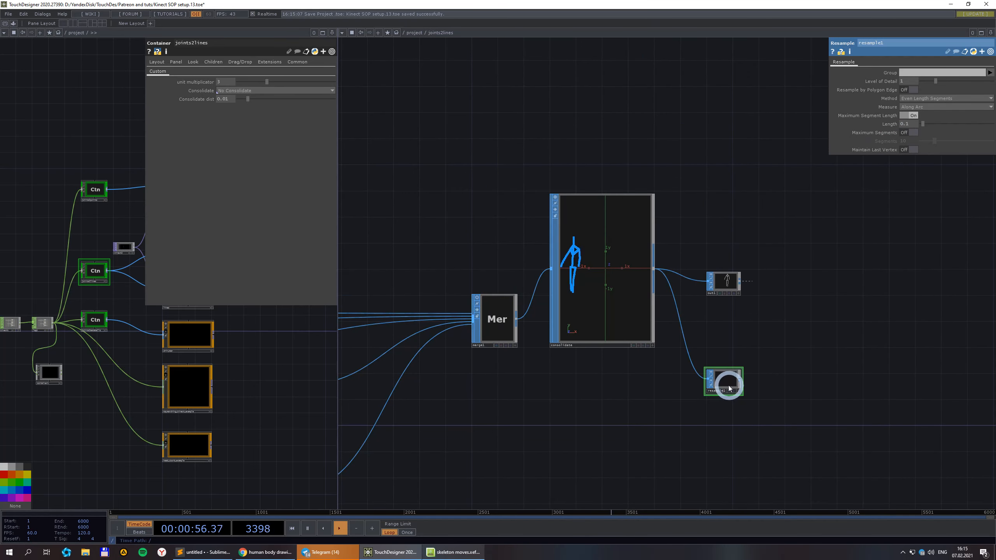
pyautogui.press('Delete')
pyautogui.click(556, 340)
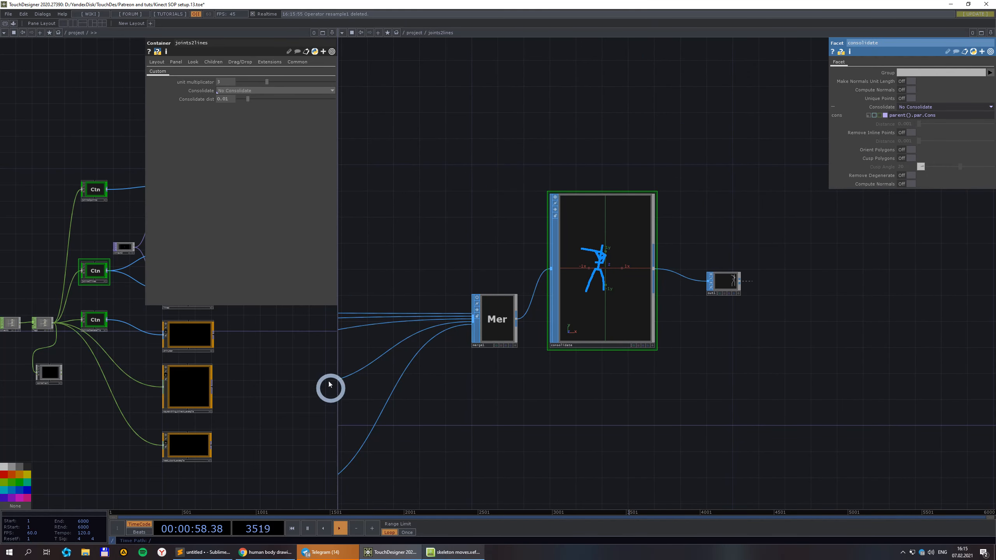
pyautogui.scroll(2, 475, 310)
pyautogui.scroll(2, 623, 420)
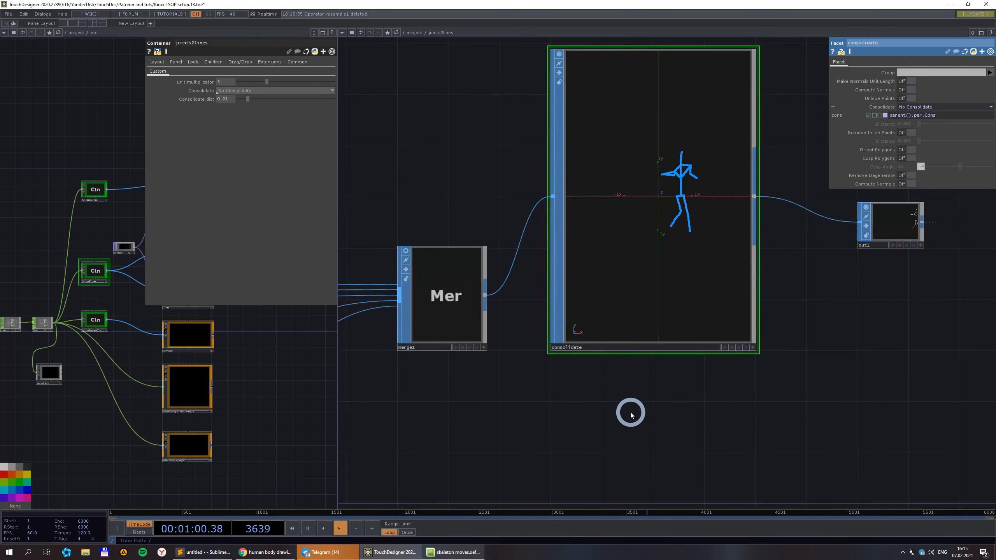
pyautogui.scroll(-1, 631, 414)
pyautogui.scroll(-1, 631, 413)
pyautogui.click(640, 293)
pyautogui.moveTo(654, 427); pyautogui.dragTo(795, 432)
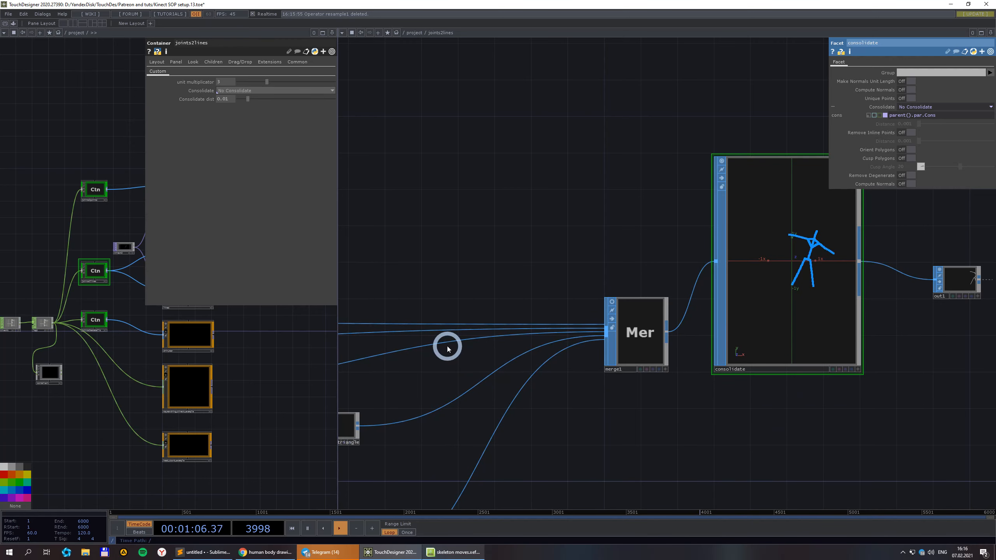
pyautogui.scroll(-7, 504, 251)
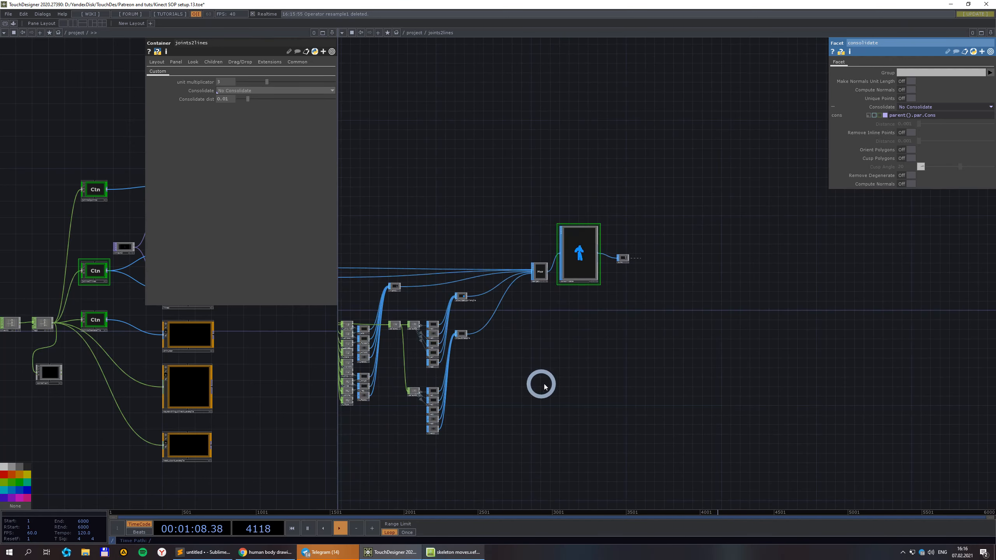
pyautogui.moveTo(542, 384); pyautogui.dragTo(787, 362)
pyautogui.scroll(10, 469, 345)
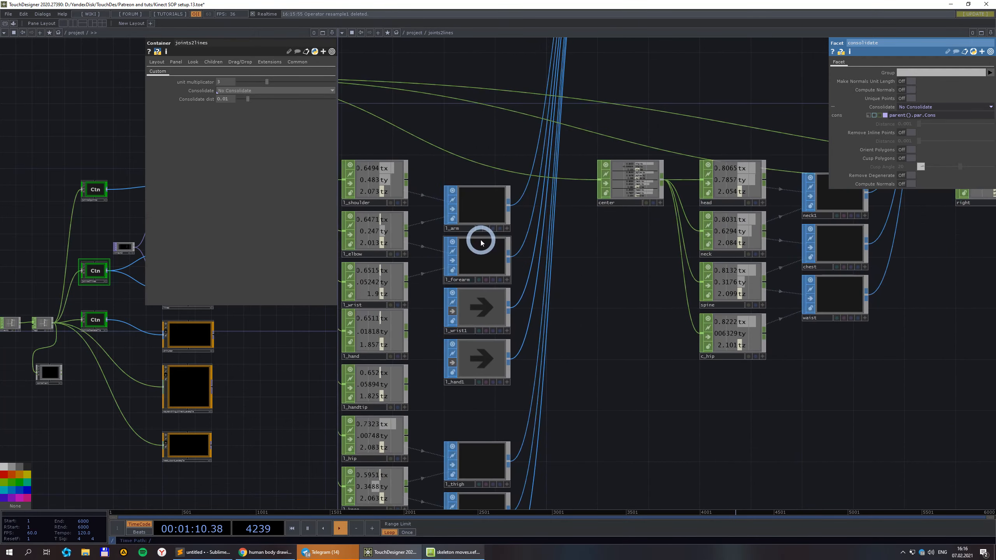
pyautogui.scroll(-3, 563, 316)
pyautogui.scroll(4, 536, 263)
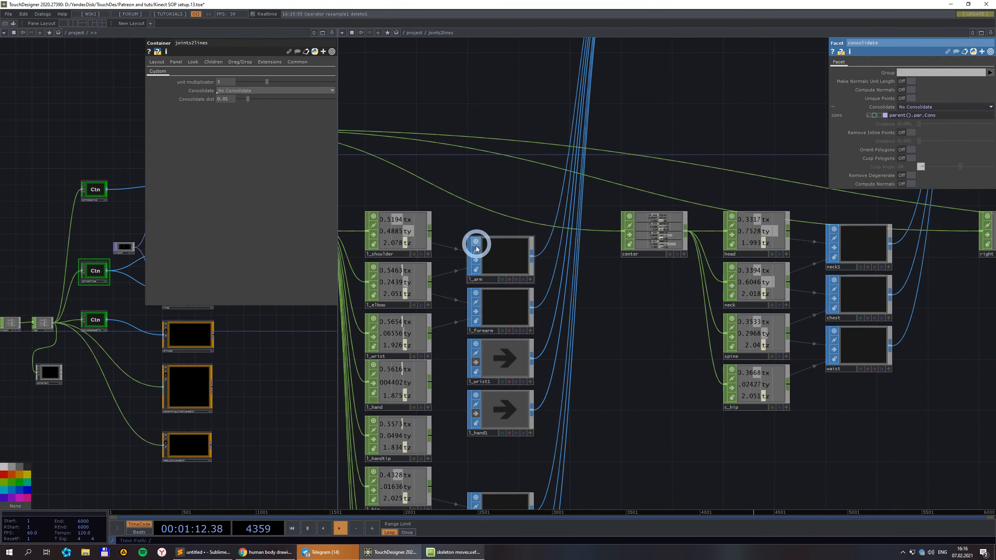
pyautogui.scroll(-5, 529, 318)
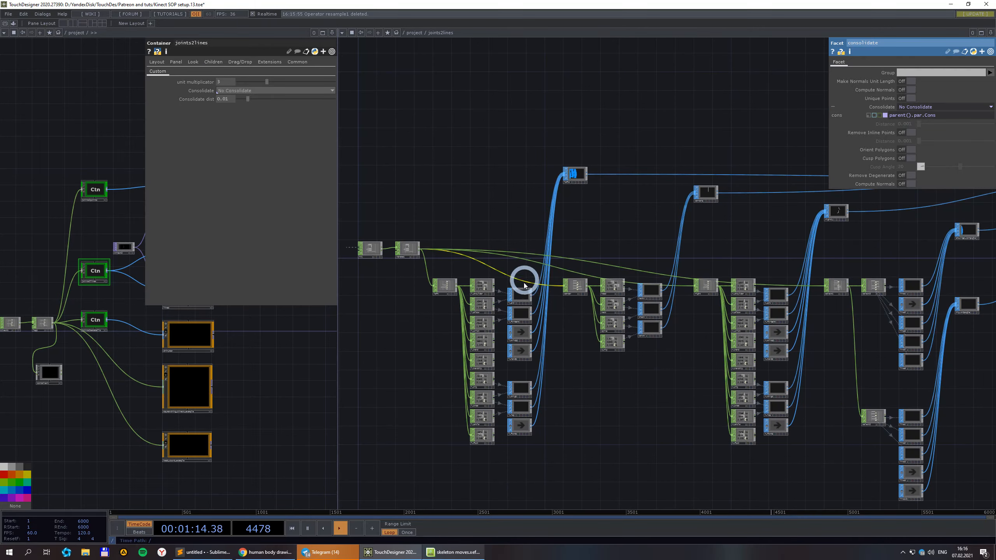
pyautogui.scroll(2, 526, 299)
pyautogui.scroll(-4, 562, 314)
pyautogui.scroll(3, 607, 287)
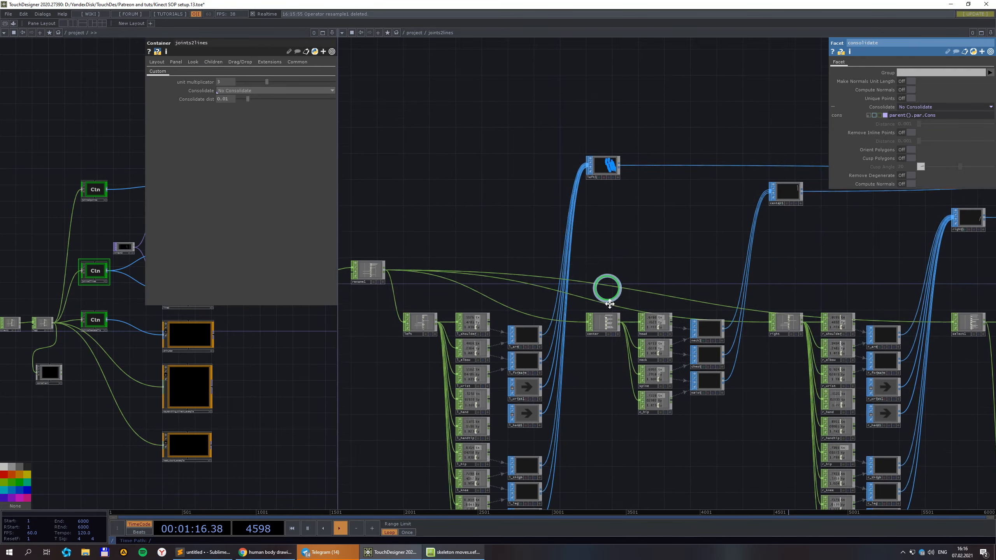
pyautogui.scroll(5, 563, 307)
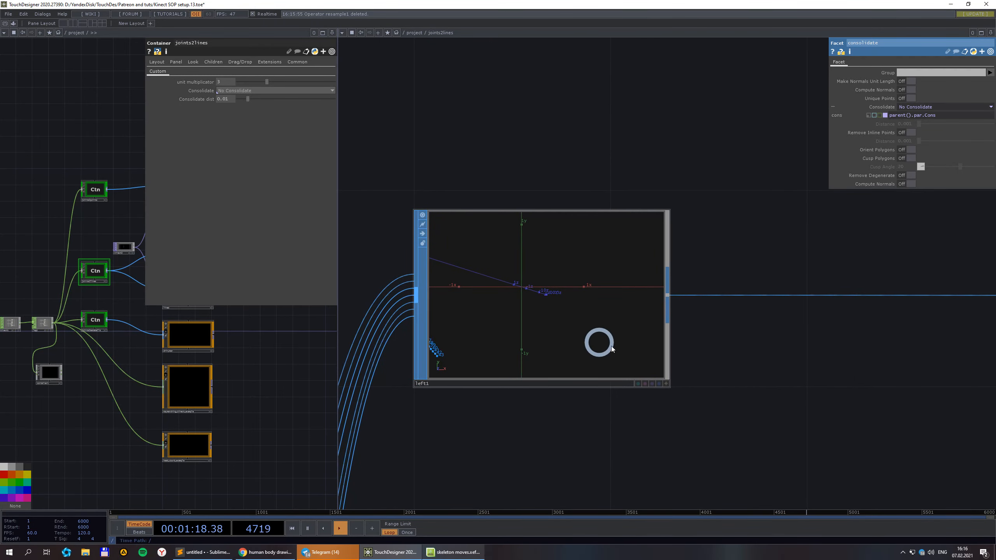
# Zoom into the left1 viewer's skeleton lines and pause playback at frame 5100.
pyautogui.scroll(-2, 623, 345)
pyautogui.scroll(-3, 624, 343)
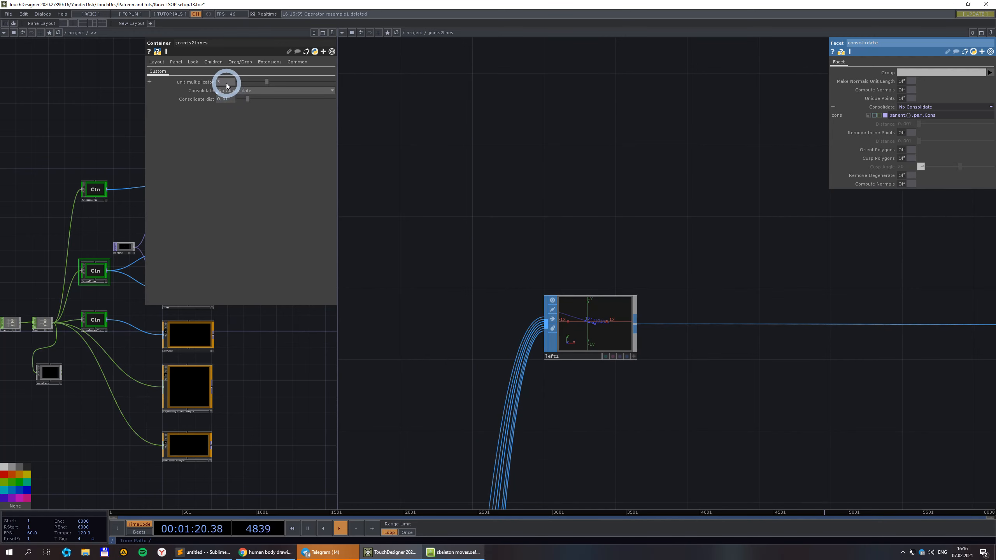
pyautogui.scroll(4, 628, 326)
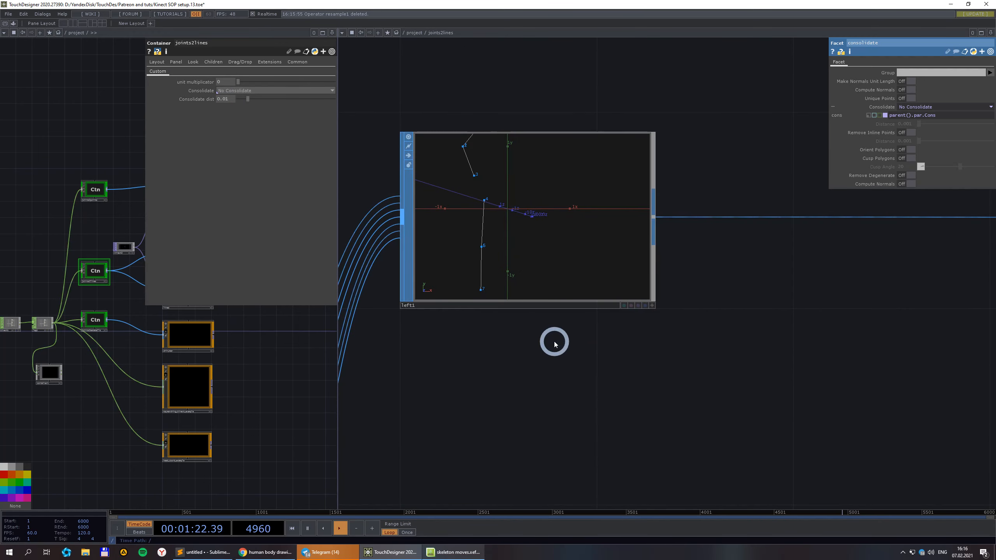
pyautogui.scroll(2, 585, 359)
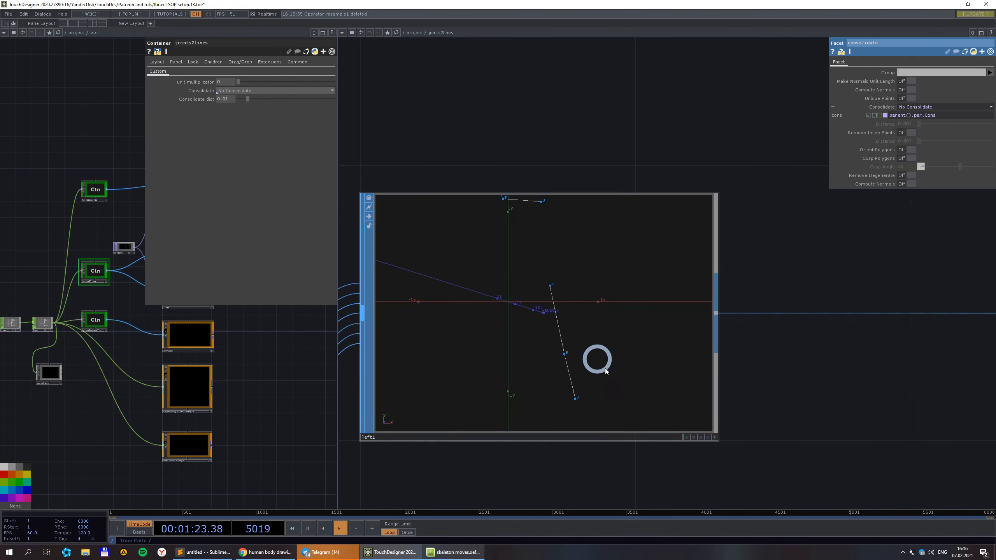
pyautogui.click(307, 529)
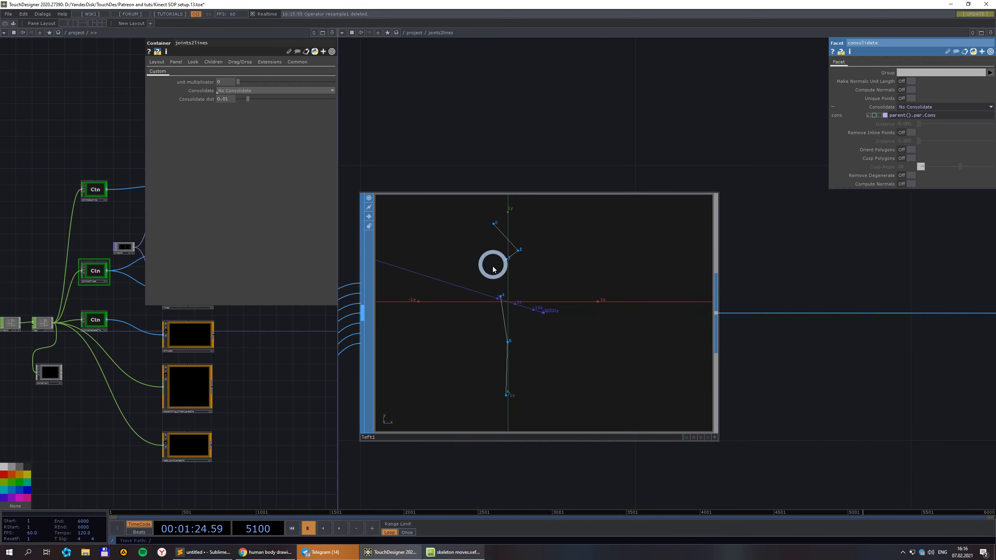
pyautogui.scroll(2, 493, 269)
pyautogui.scroll(-2, 579, 338)
pyautogui.scroll(2, 529, 297)
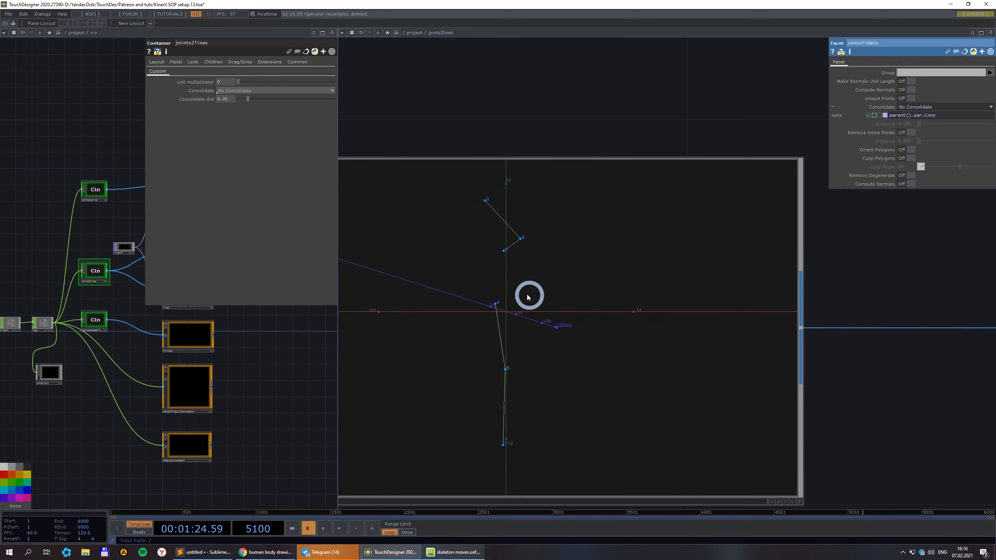
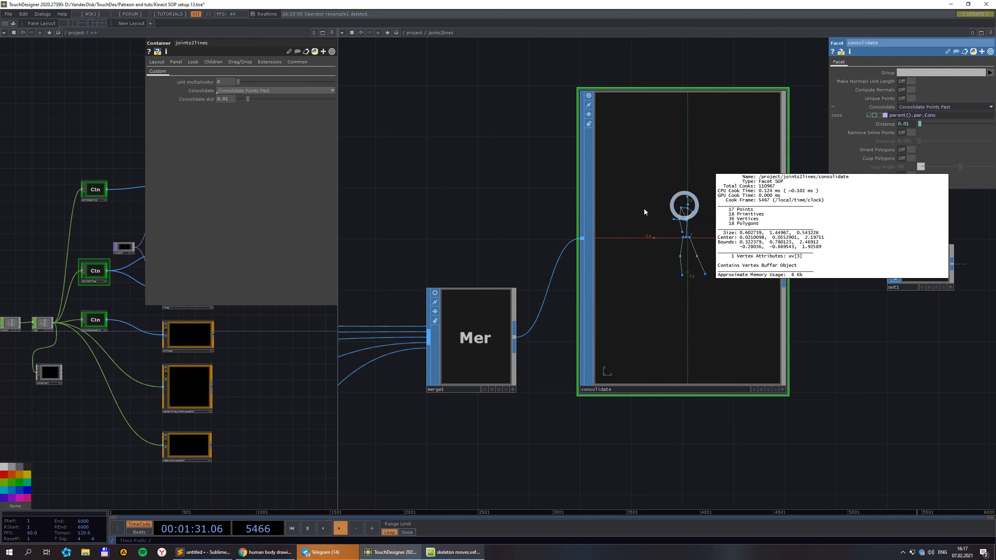
# Compare joints2lines with No Consolidate, then restore Consolidate Points Fast with distance 0.05.
pyautogui.click(476, 186)
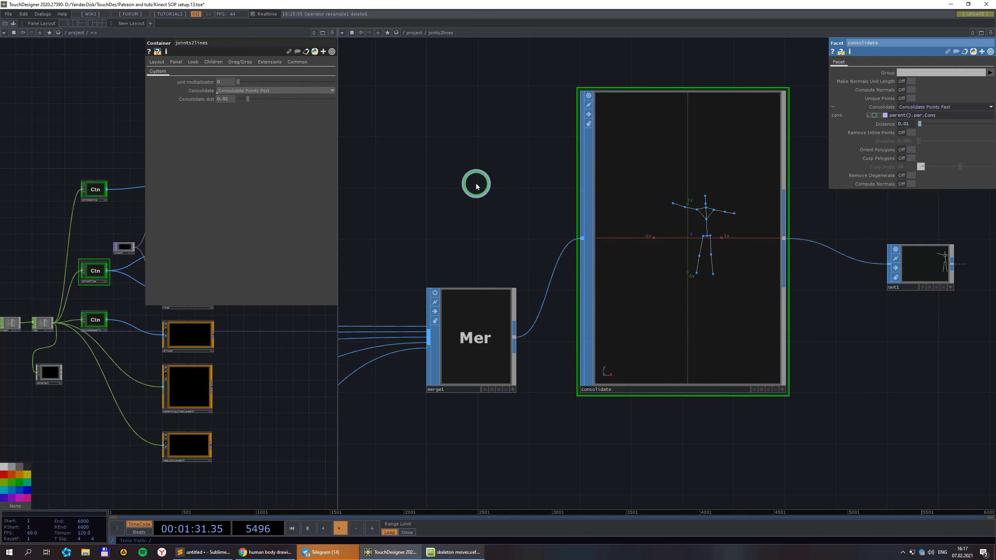
pyautogui.click(238, 99)
pyautogui.middleClick(689, 196)
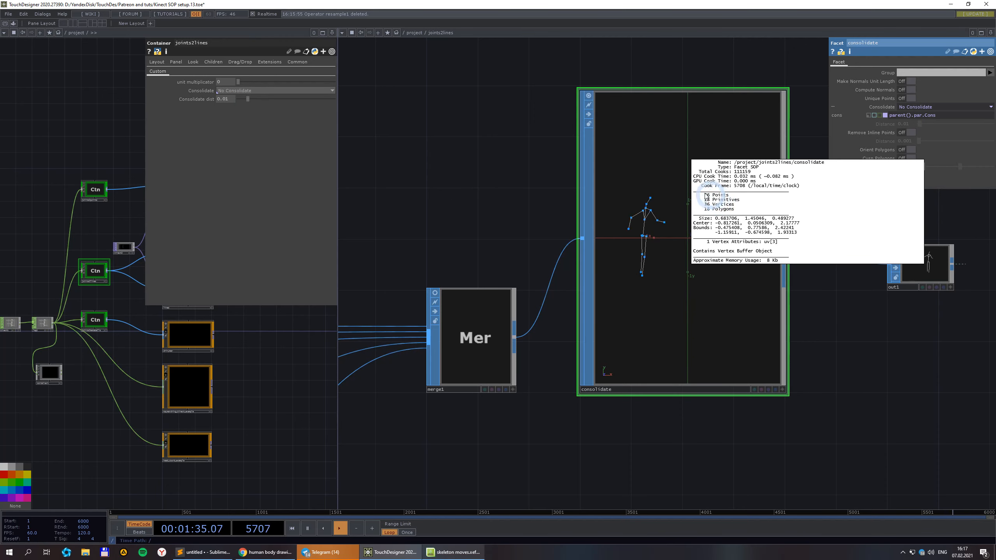
pyautogui.click(252, 92)
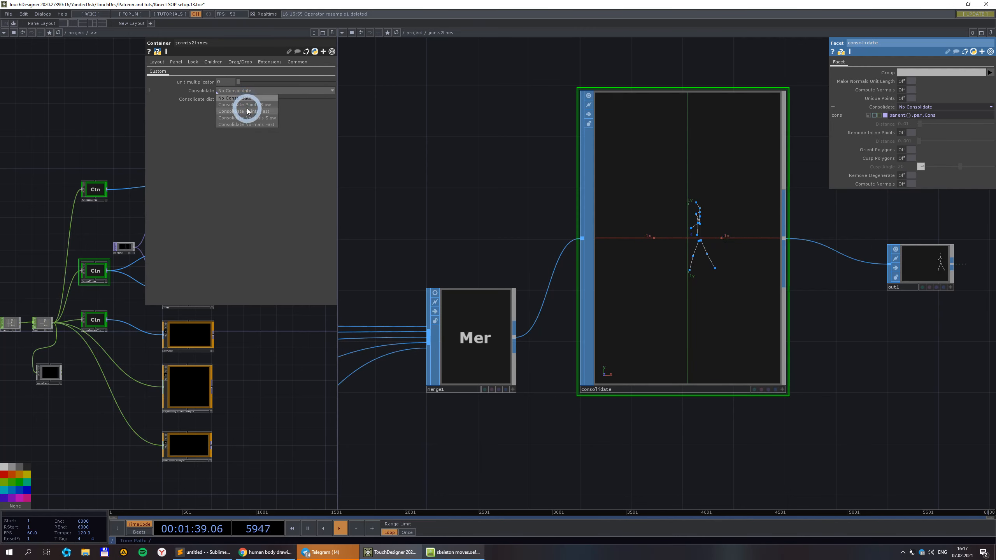
pyautogui.click(248, 111)
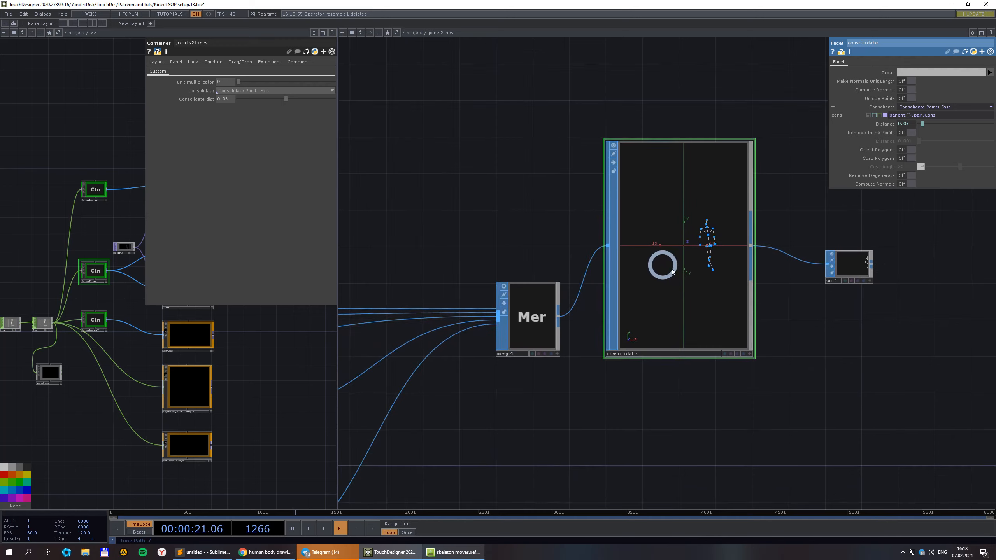
# Leave joints2lines for the /project network and make the lines node's viewer live.
pyautogui.scroll(-2, 668, 269)
pyautogui.scroll(-3, 648, 291)
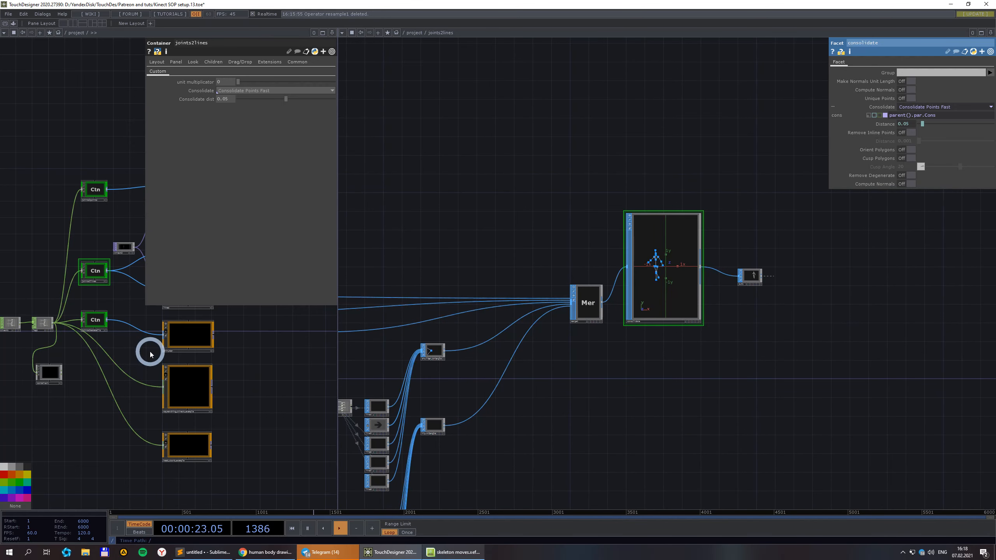
pyautogui.moveTo(809, 335); pyautogui.dragTo(790, 346)
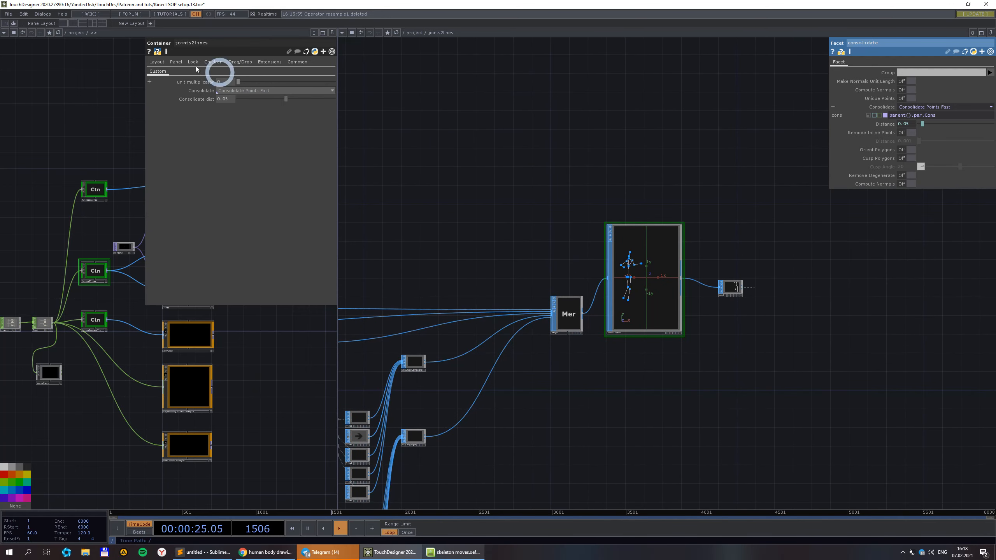
pyautogui.moveTo(580, 185); pyautogui.dragTo(767, 178)
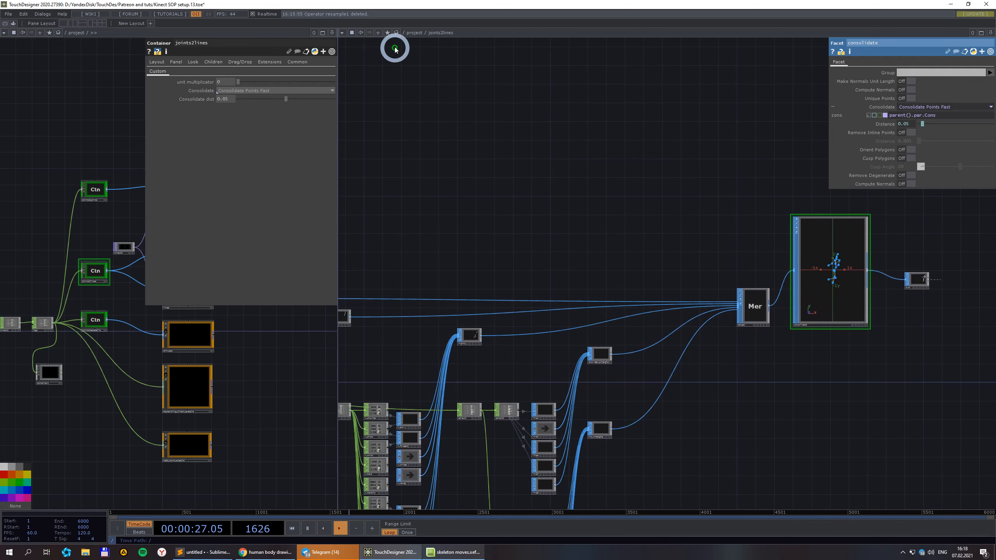
pyautogui.click(411, 33)
pyautogui.scroll(3, 530, 300)
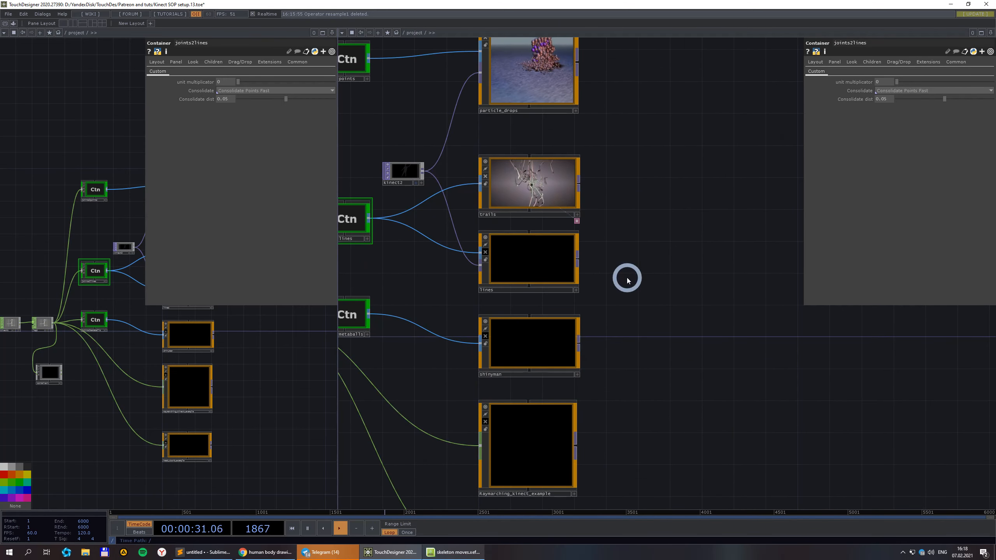
pyautogui.scroll(3, 489, 261)
pyautogui.click(476, 225)
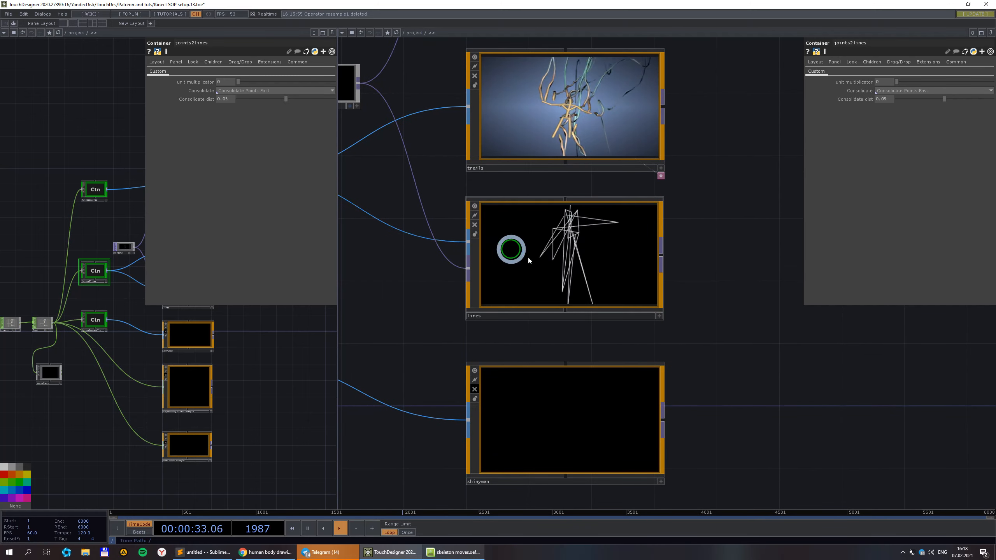
# Select the lines container and dive into its network.
pyautogui.scroll(-3, 589, 257)
pyautogui.moveTo(693, 216); pyautogui.dragTo(683, 294)
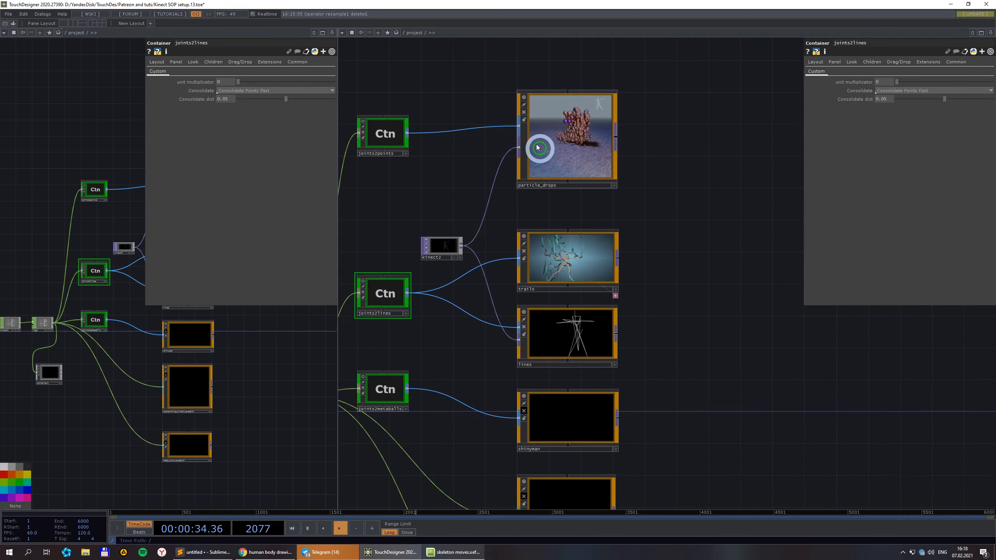
pyautogui.click(527, 116)
pyautogui.scroll(3, 551, 412)
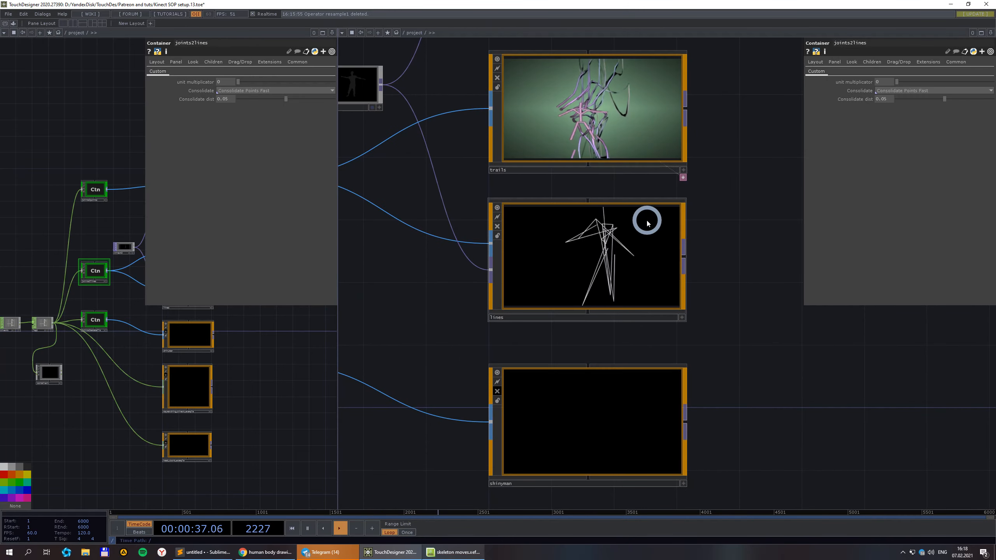
pyautogui.scroll(3, 614, 247)
pyautogui.scroll(-2, 592, 261)
pyautogui.click(587, 264)
pyautogui.scroll(2, 577, 263)
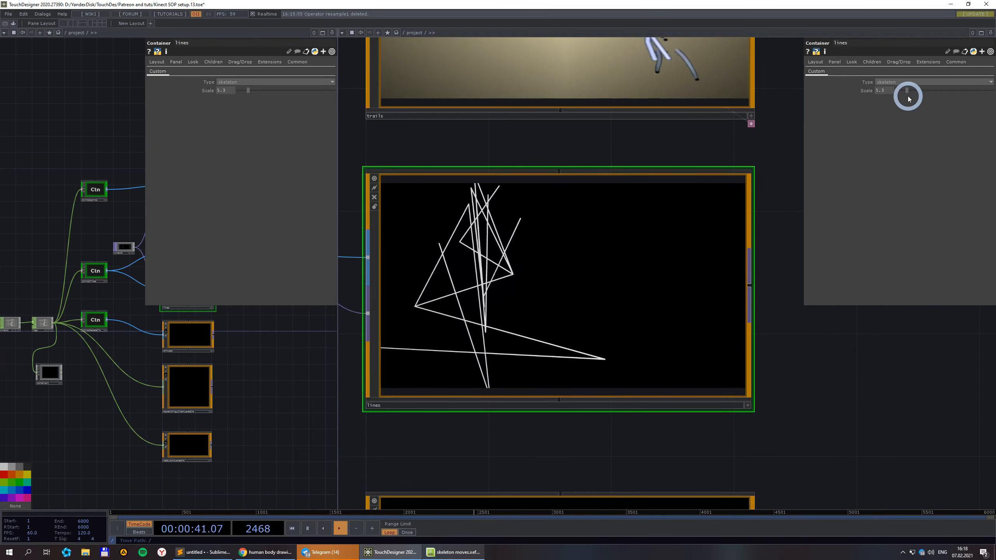
pyautogui.moveTo(273, 378); pyautogui.dragTo(129, 401)
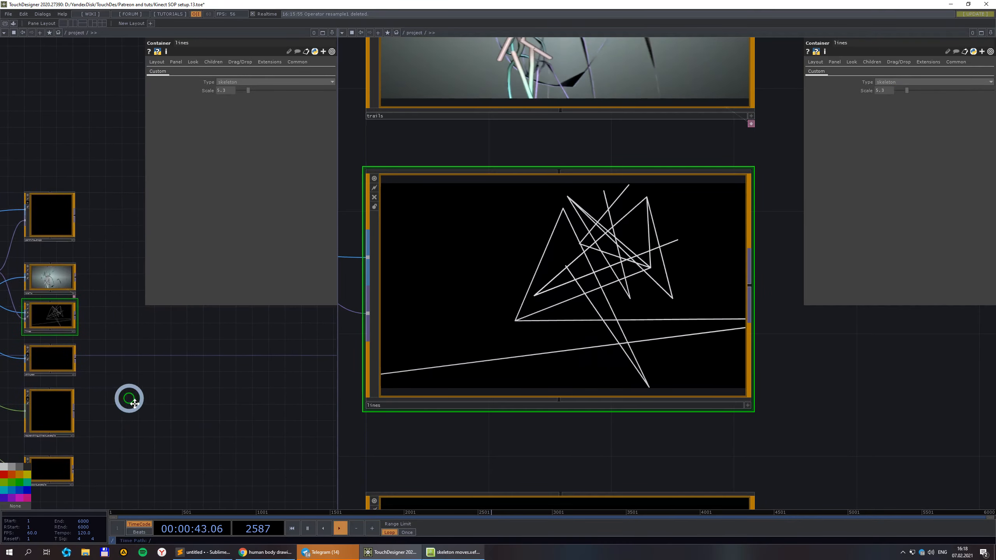
pyautogui.click(37, 314)
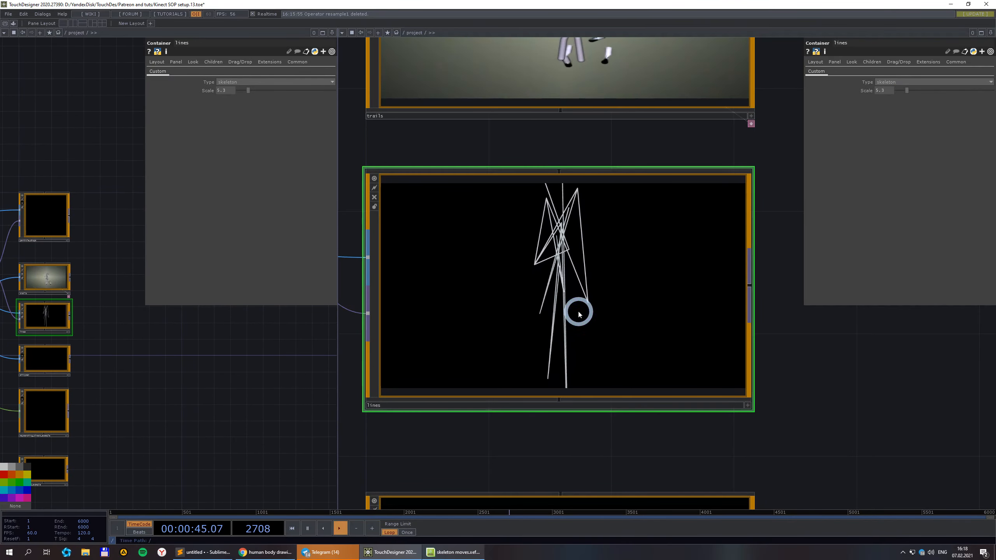
pyautogui.doubleClick(579, 312)
pyautogui.scroll(5, 615, 339)
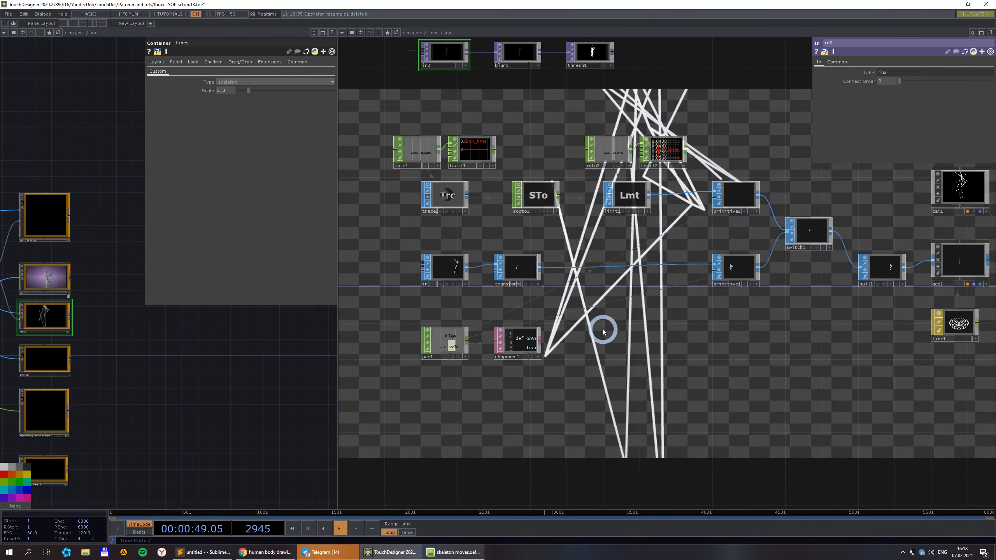
# Inspect transform1, then primitive1's per-axis Scale expressions driven by par1.
pyautogui.scroll(2, 445, 267)
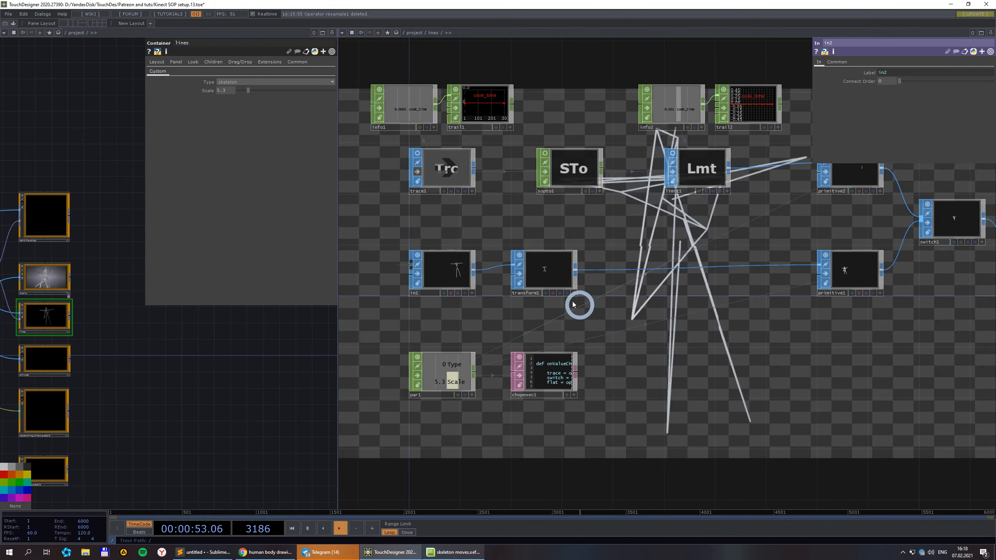
pyautogui.click(551, 276)
pyautogui.moveTo(805, 338); pyautogui.dragTo(735, 340)
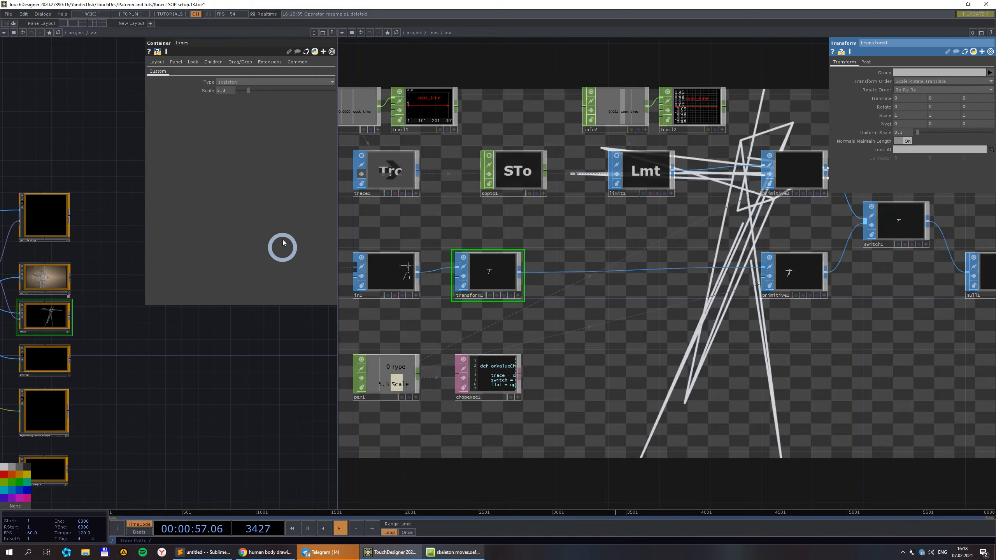
pyautogui.moveTo(816, 330); pyautogui.dragTo(700, 338)
pyautogui.scroll(4, 716, 283)
pyautogui.click(683, 261)
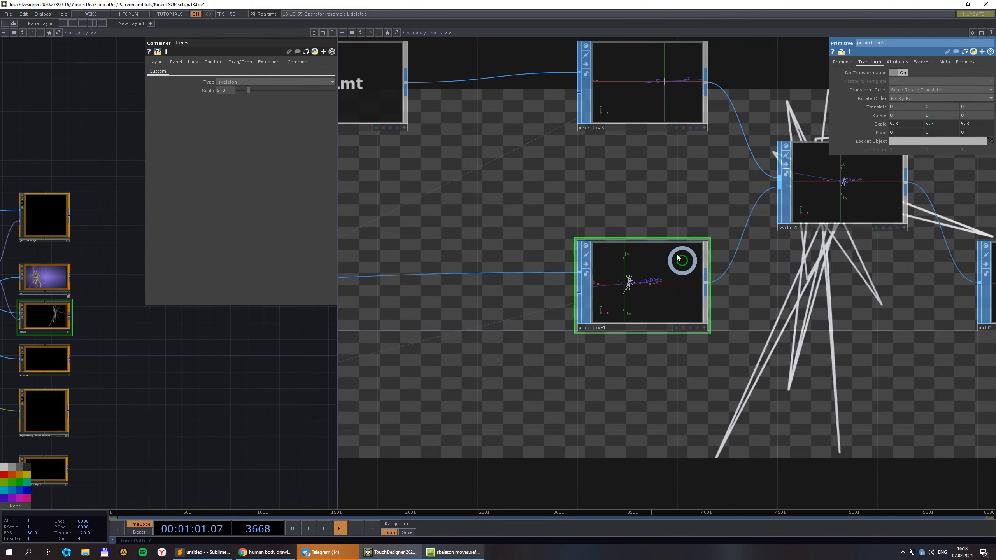
pyautogui.scroll(-2, 566, 249)
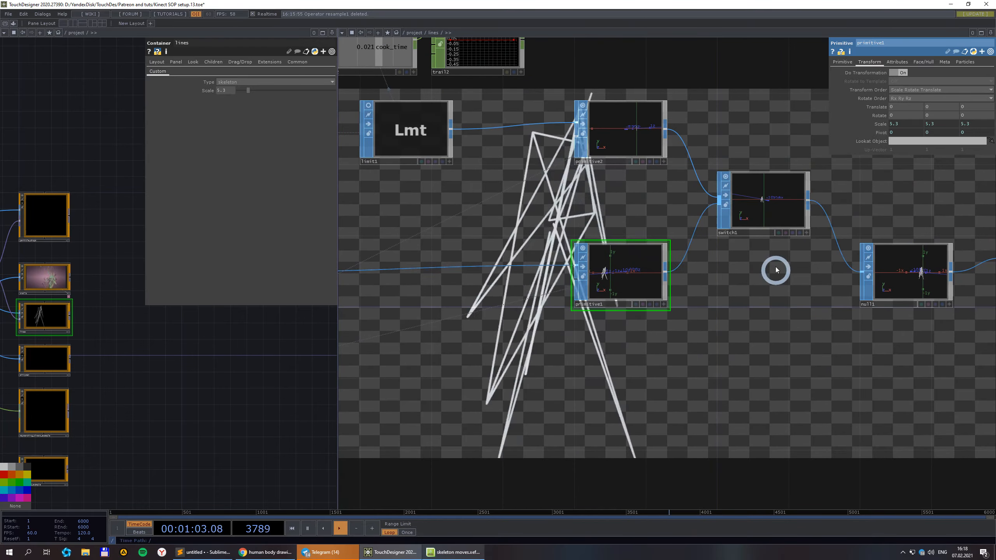
pyautogui.click(882, 125)
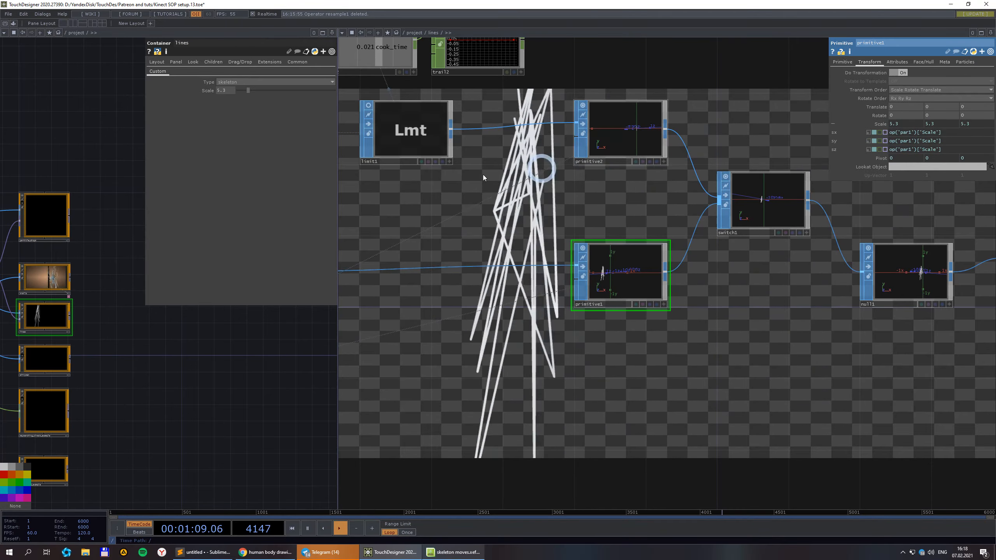
# Set the lines container's Scale to 4.3 and check primitive1's inputPrim.center pivot expressions.
pyautogui.moveTo(252, 97)
pyautogui.mouseDown()
pyautogui.moveTo(304, 93)
pyautogui.moveTo(240, 92)
pyautogui.mouseUp()
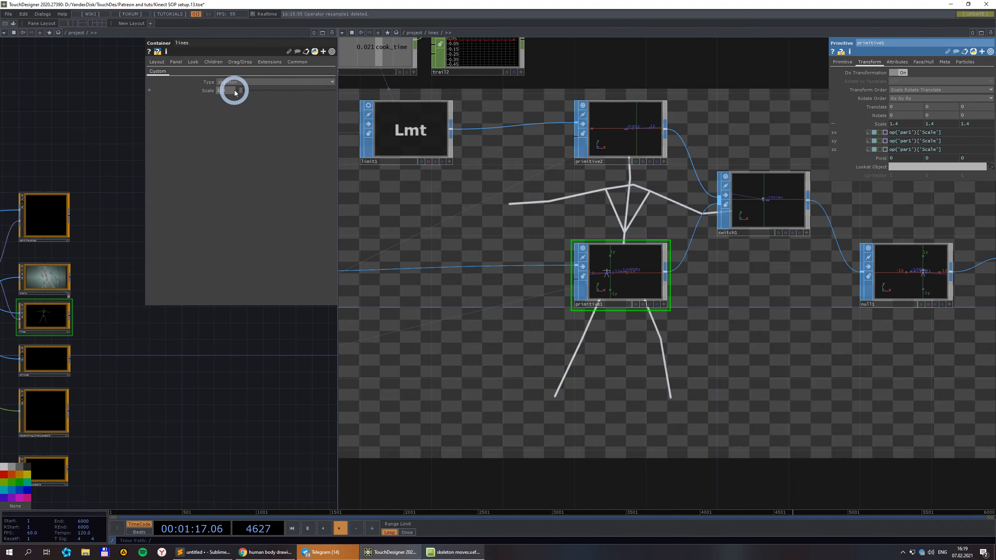
pyautogui.moveTo(234, 93); pyautogui.dragTo(238, 91)
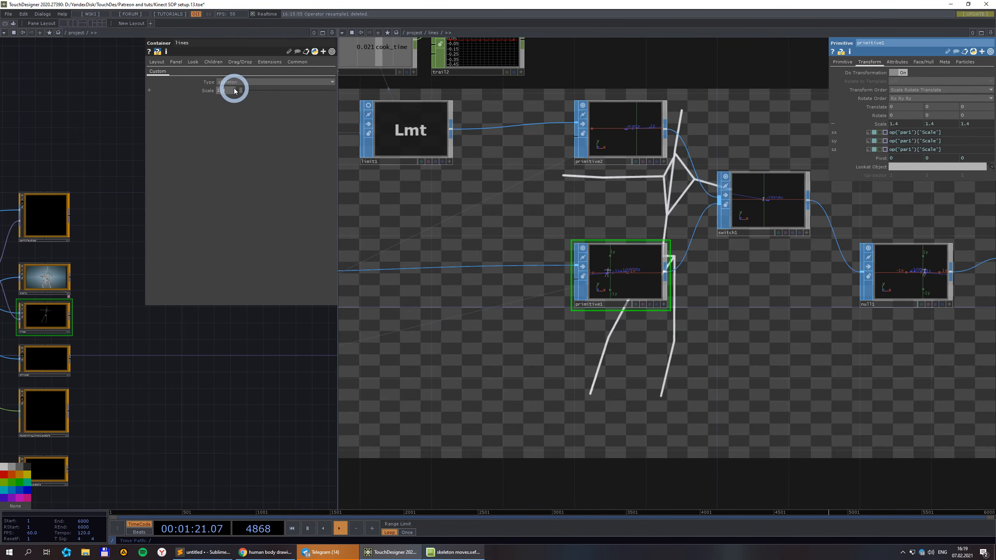
pyautogui.click(886, 159)
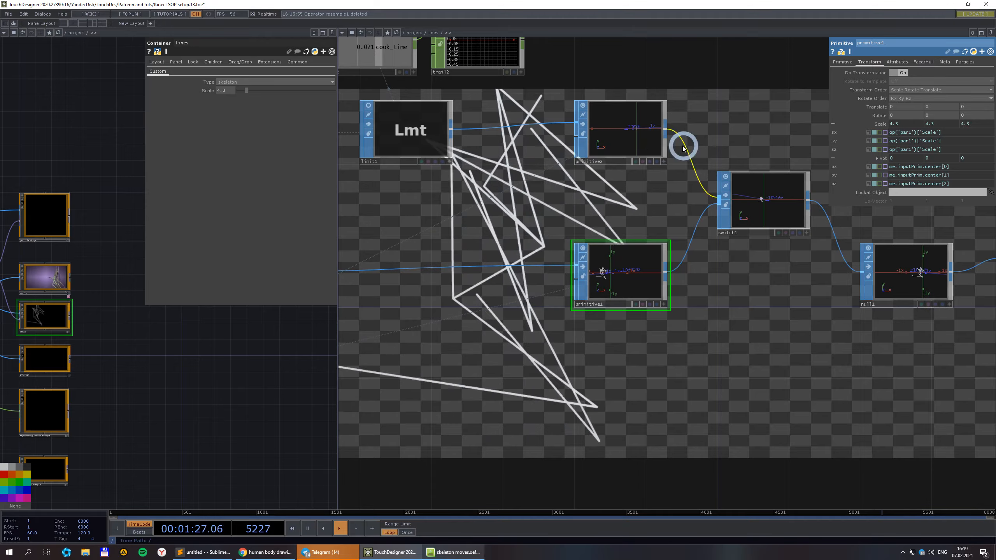
pyautogui.click(885, 169)
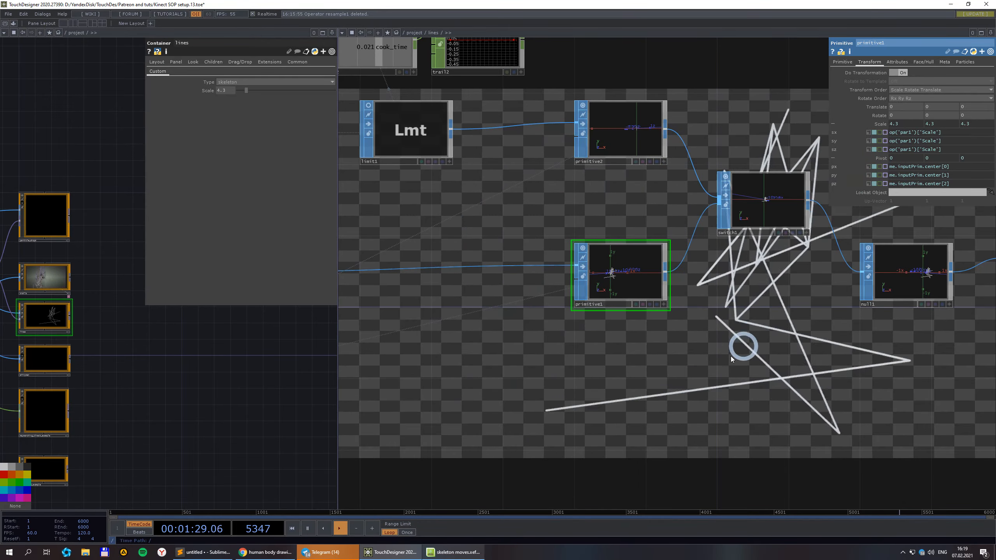
pyautogui.scroll(-5, 717, 356)
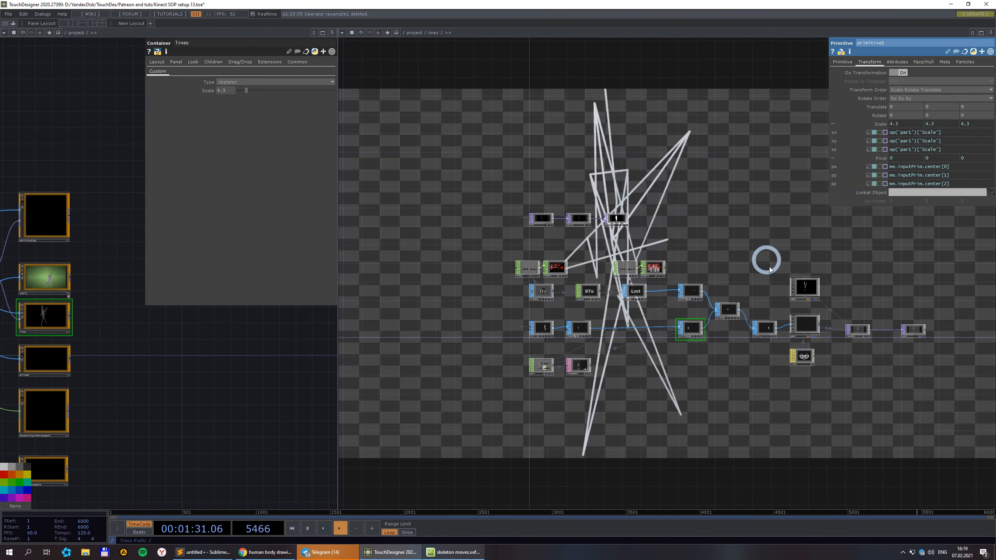
# Raise the lines container's Scale while keeping the render Type on skeleton.
pyautogui.scroll(8, 841, 307)
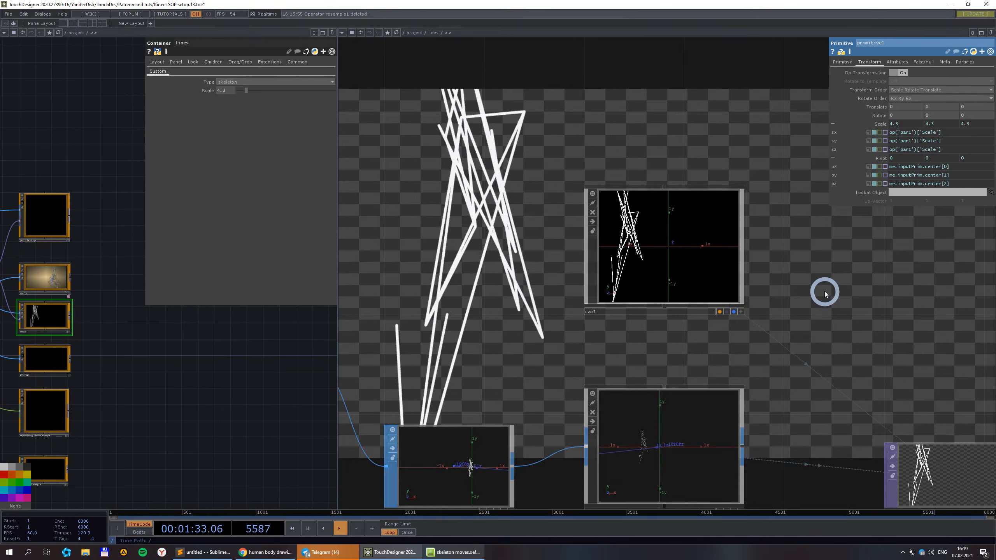
pyautogui.scroll(-2, 825, 294)
pyautogui.moveTo(247, 91)
pyautogui.mouseDown()
pyautogui.moveTo(287, 95)
pyautogui.moveTo(265, 94)
pyautogui.mouseUp()
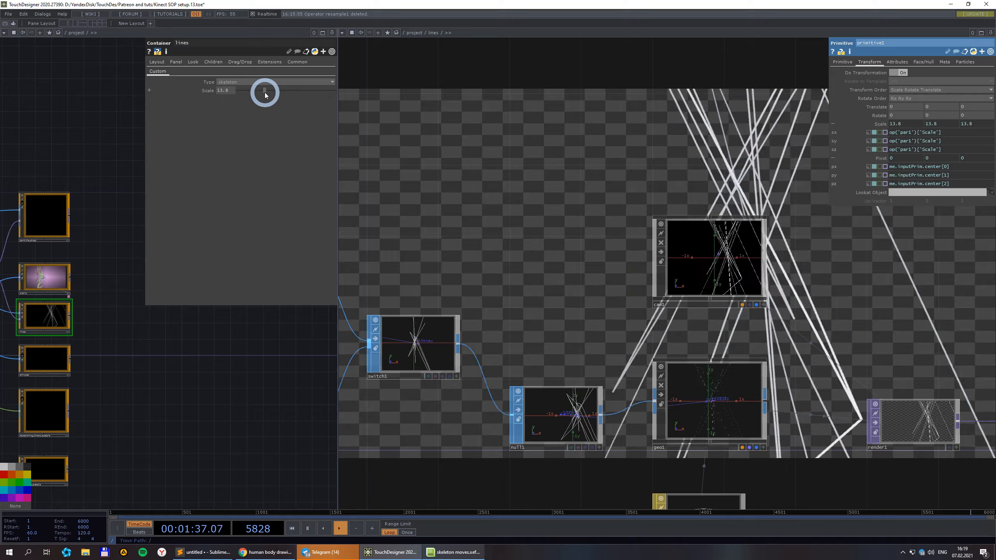
pyautogui.click(274, 82)
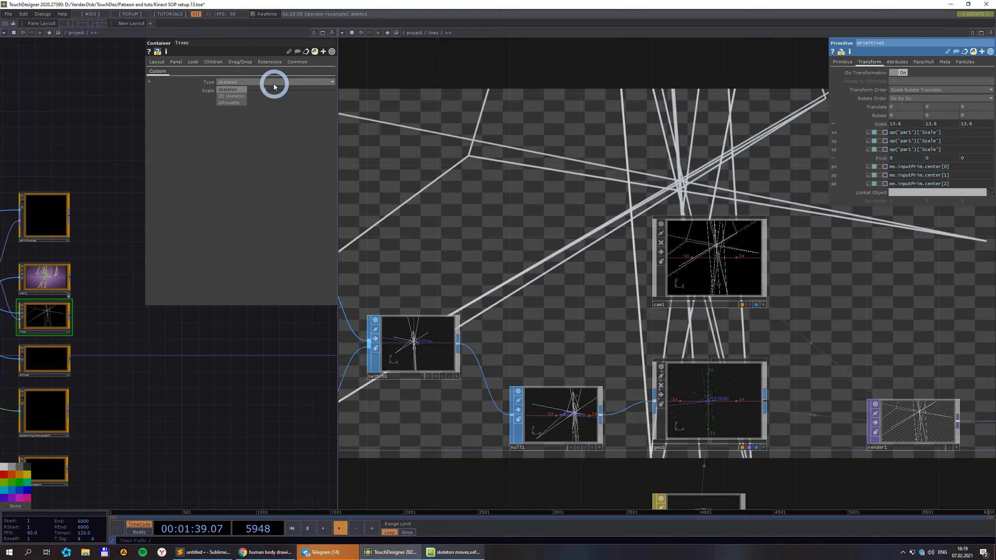
pyautogui.click(273, 86)
pyautogui.scroll(-2, 656, 192)
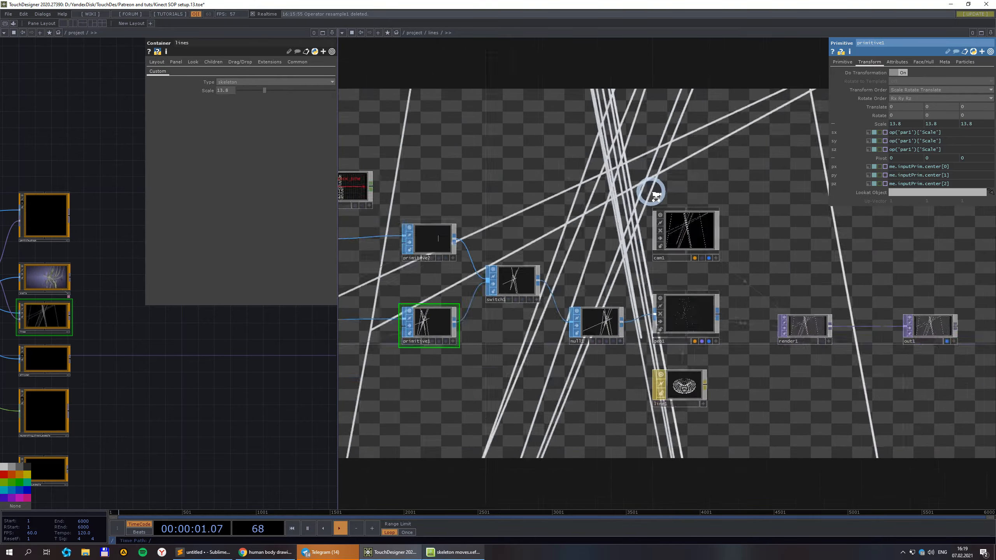
pyautogui.scroll(-2, 655, 192)
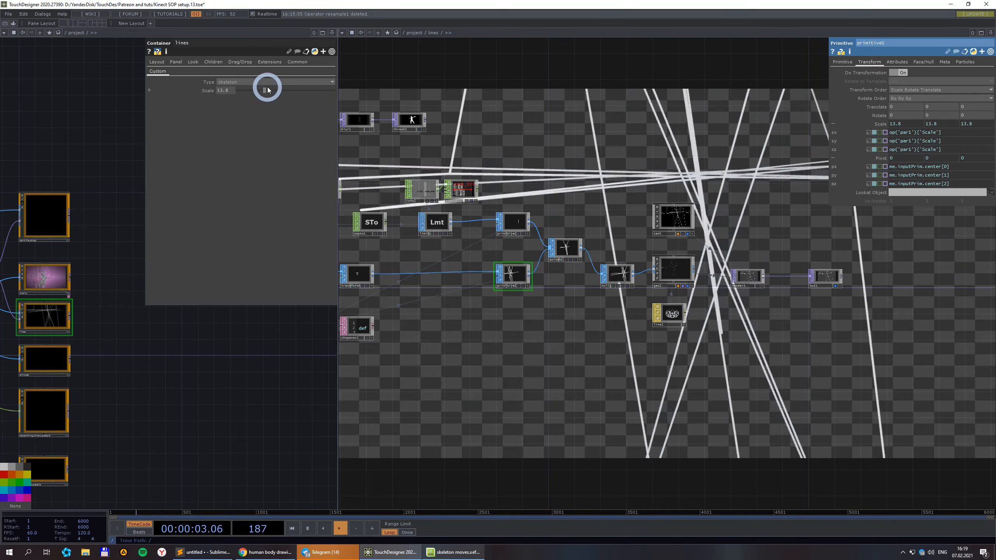
# Inspect cam1's settings and undo its distance change back to 5.
pyautogui.click(674, 218)
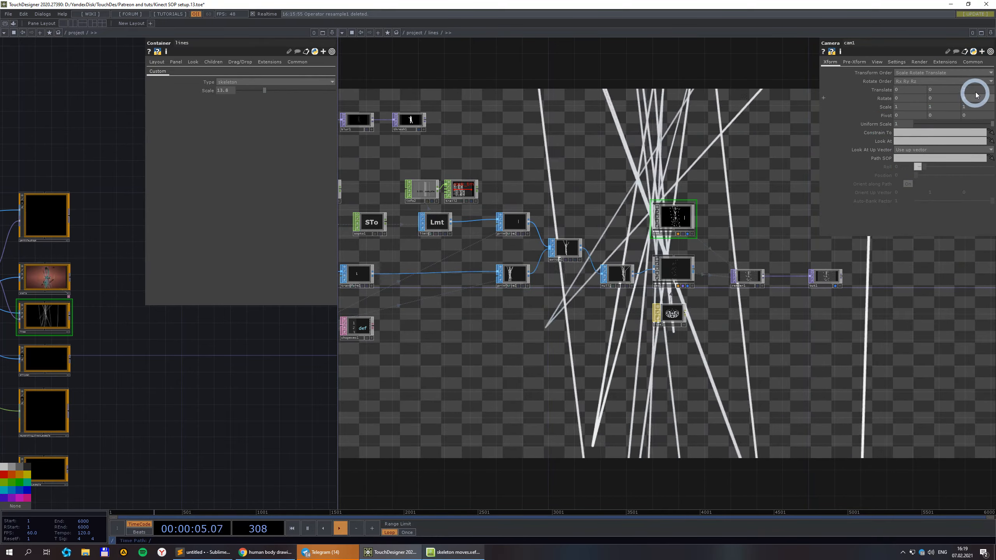
pyautogui.click(918, 93)
pyautogui.click(863, 360)
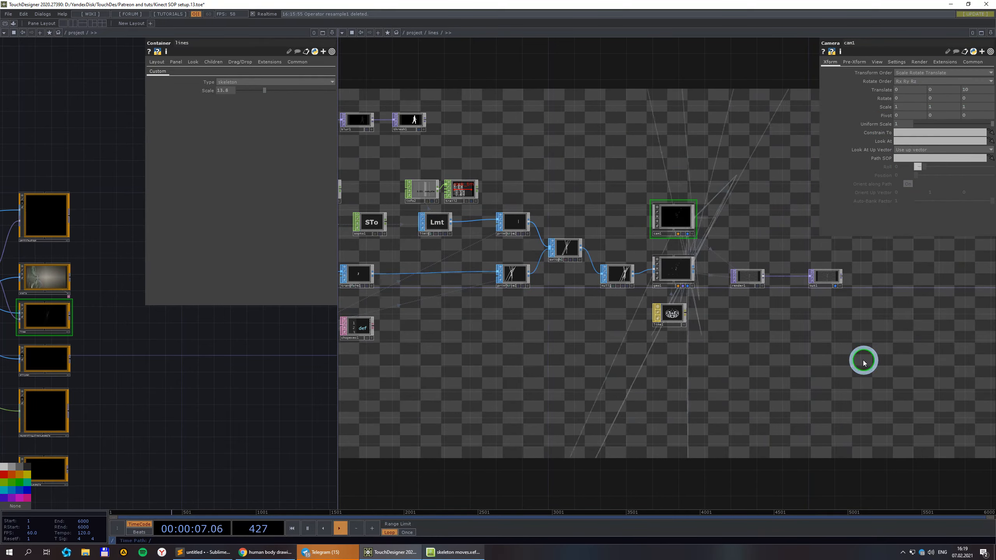
pyautogui.click(889, 346)
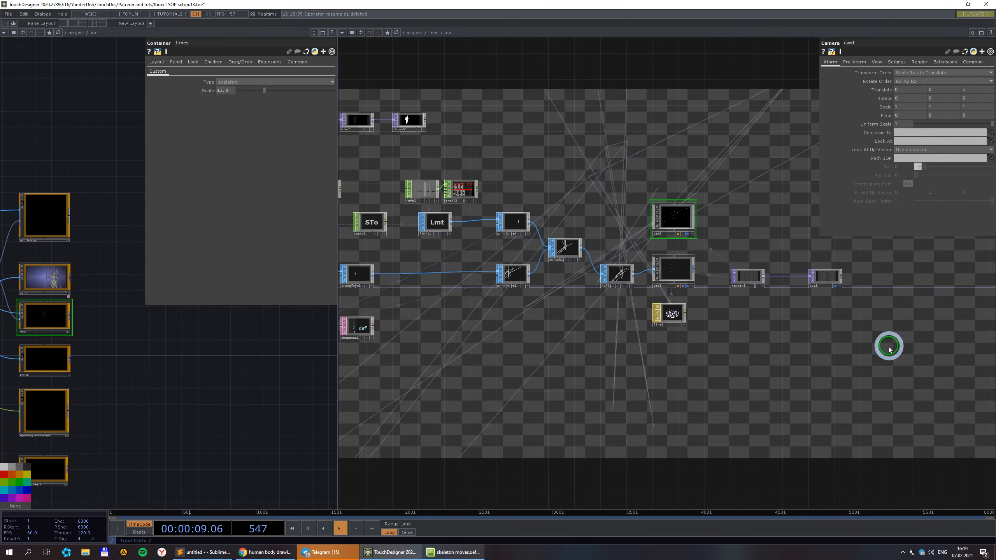
pyautogui.hotkey('ctrl', 'z')
pyautogui.scroll(2, 790, 348)
pyautogui.scroll(-2, 783, 351)
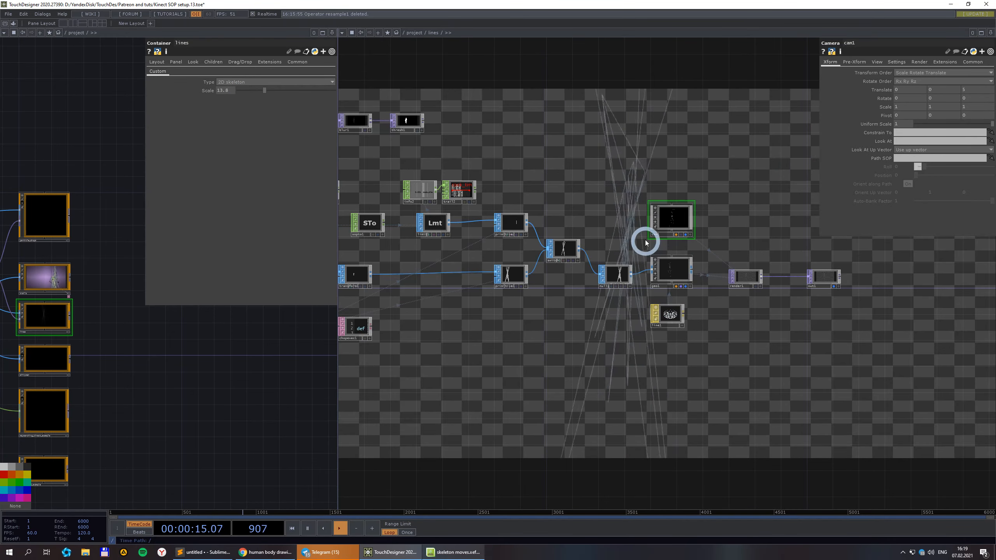
# Lower the lines container's Scale to 6.5.
pyautogui.scroll(2, 647, 243)
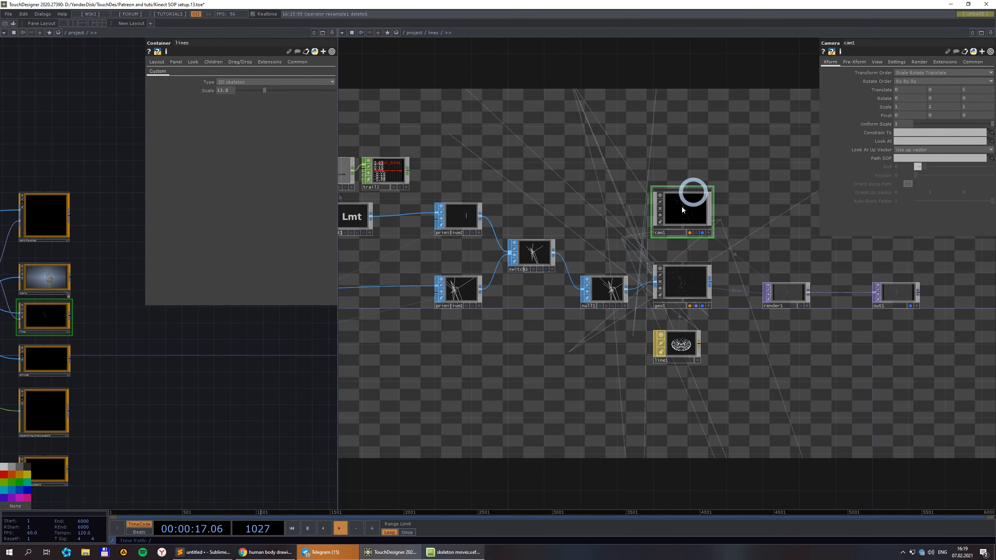
pyautogui.moveTo(265, 91); pyautogui.dragTo(258, 92)
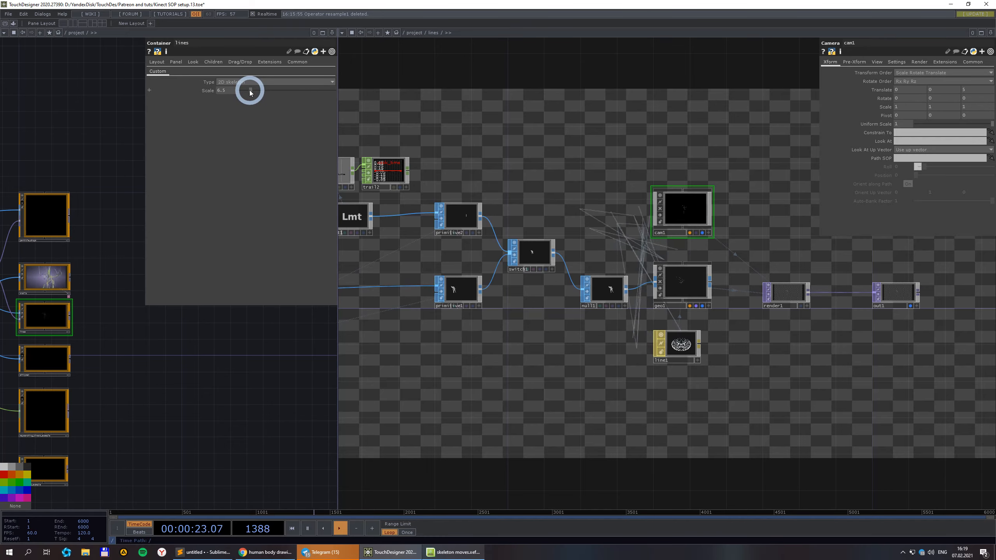
pyautogui.scroll(3, 783, 383)
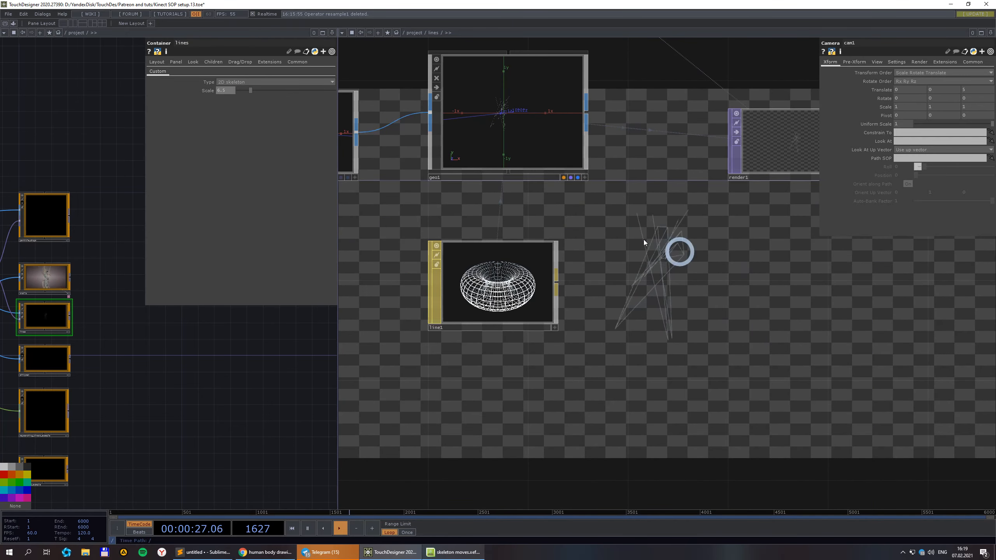
pyautogui.scroll(3, 780, 353)
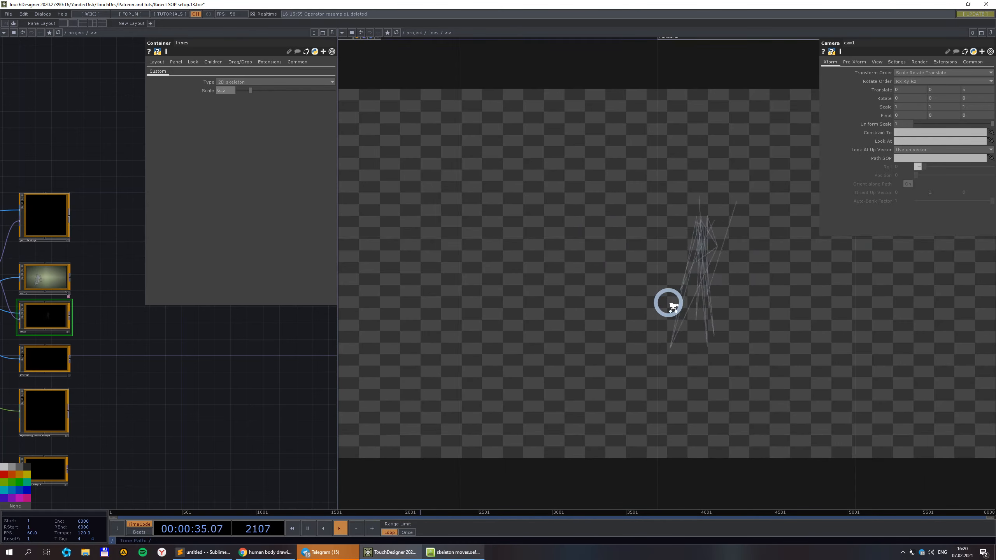
pyautogui.scroll(-6, 668, 303)
pyautogui.moveTo(633, 289); pyautogui.dragTo(646, 383)
pyautogui.scroll(-2, 611, 247)
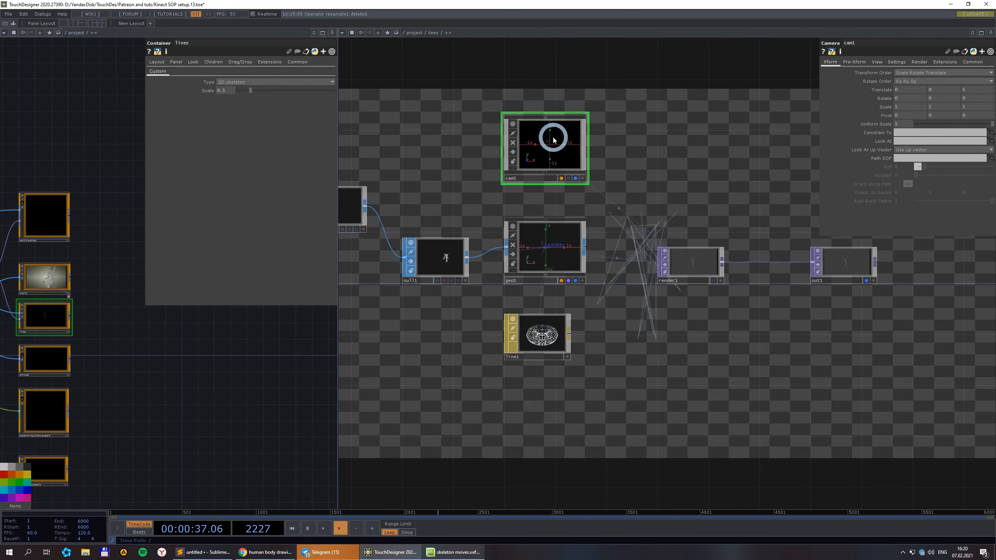
# Set cam1's Translate Z to 2.
pyautogui.write('2')
pyautogui.click(754, 343)
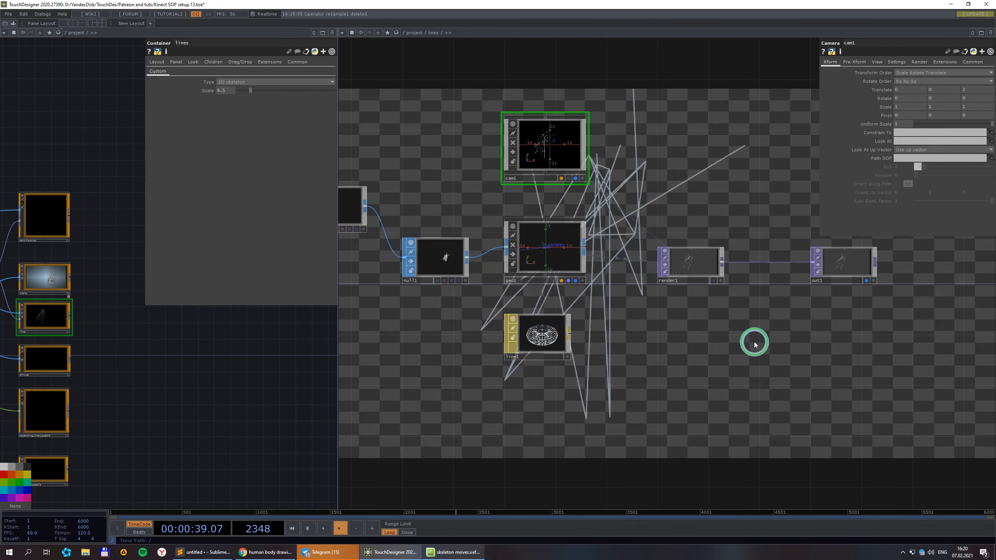
pyautogui.scroll(-4, 715, 221)
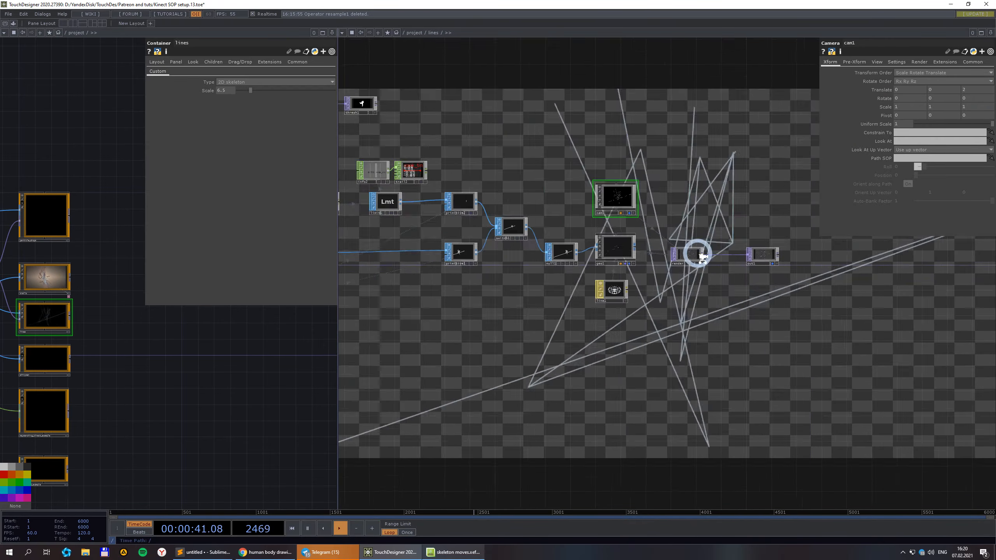
# Switch the lines container's Type from skeleton to silhouette.
pyautogui.click(237, 82)
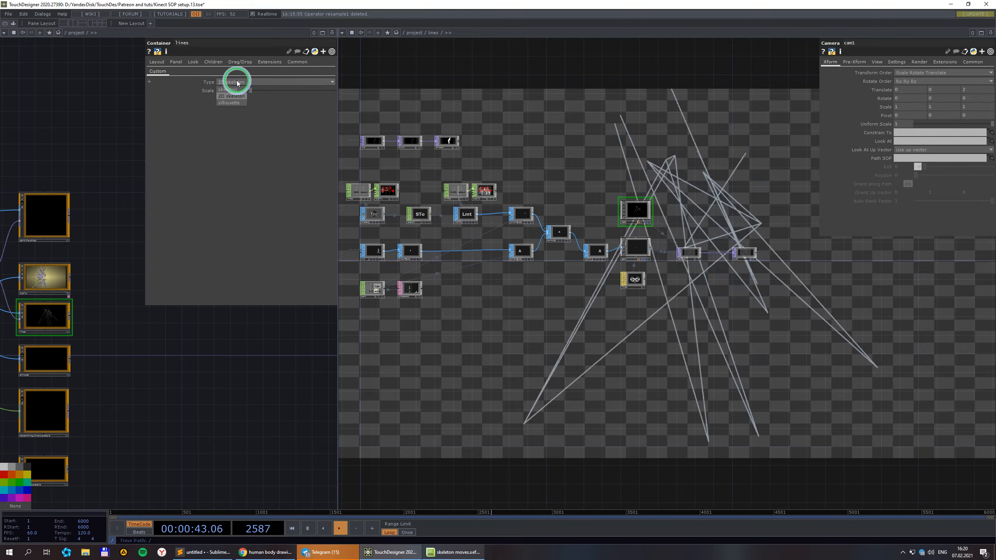
pyautogui.click(235, 104)
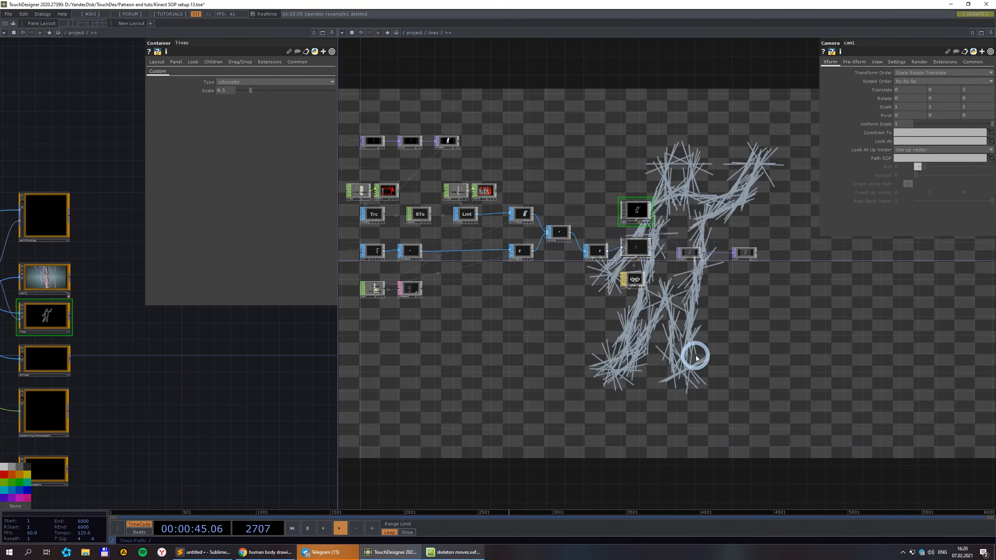
pyautogui.scroll(6, 474, 307)
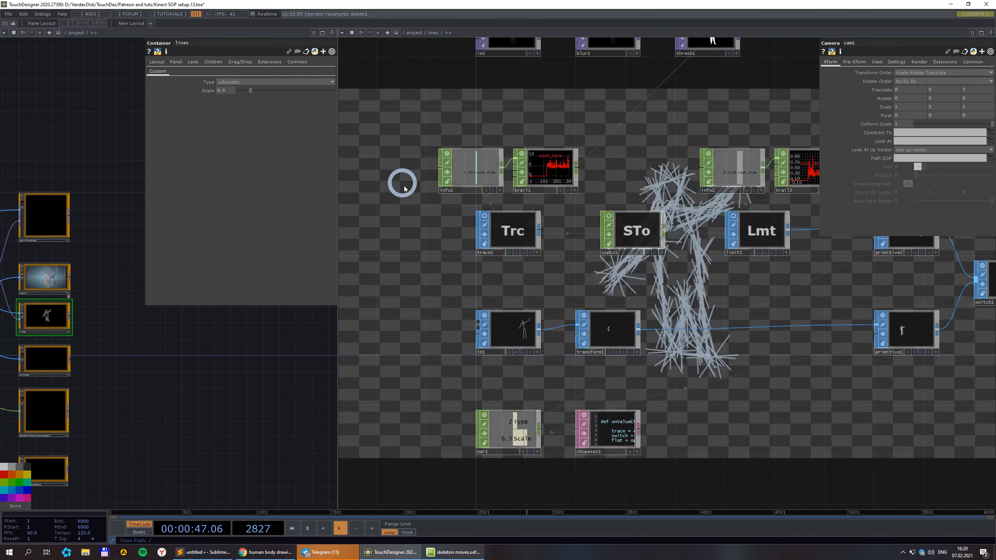
pyautogui.scroll(-3, 494, 216)
pyautogui.scroll(3, 549, 115)
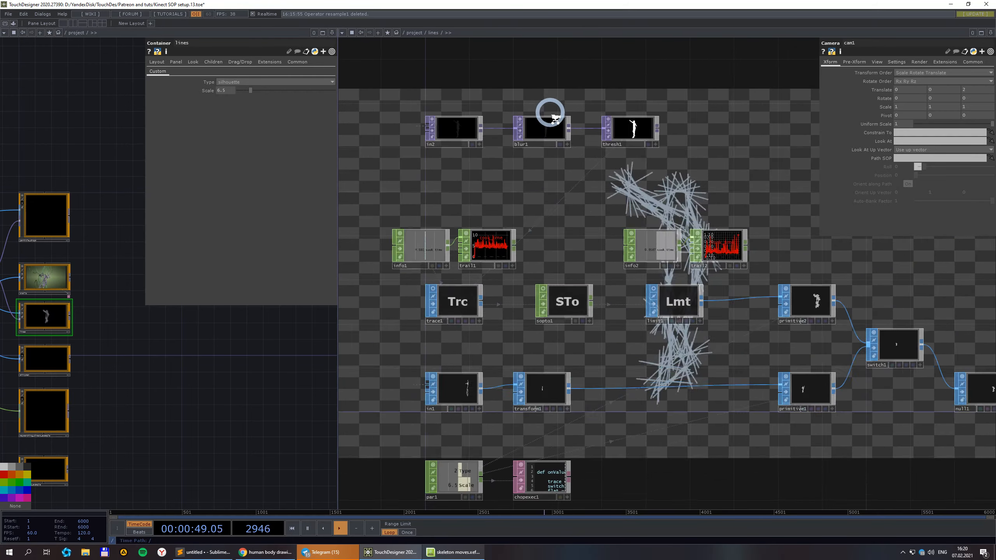
pyautogui.scroll(2, 554, 117)
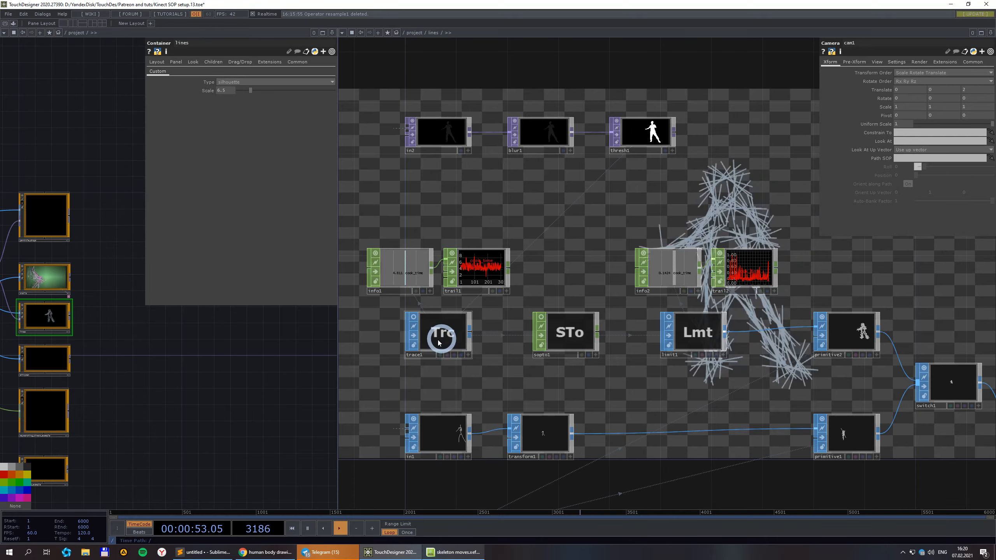
pyautogui.scroll(3, 465, 288)
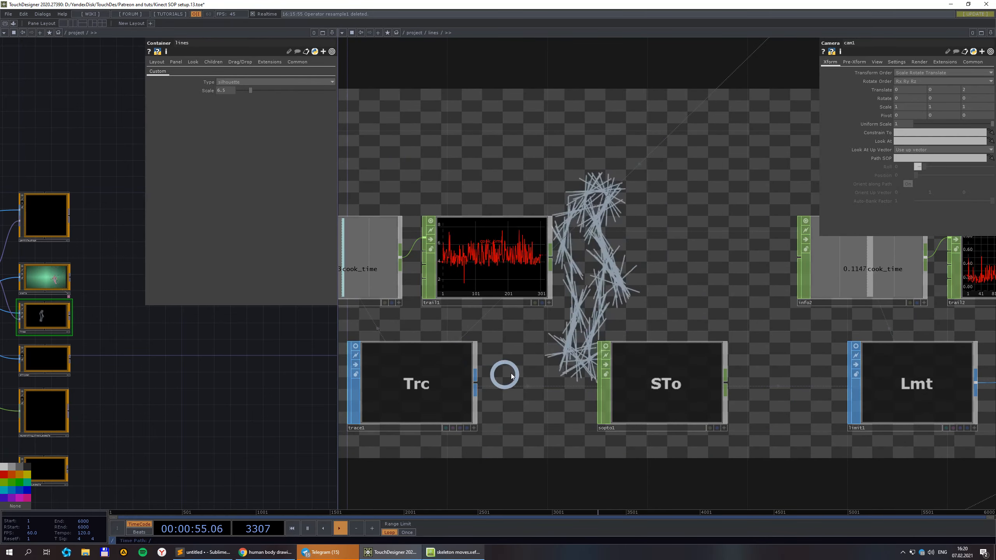
pyautogui.scroll(-1, 510, 379)
pyautogui.moveTo(518, 381); pyautogui.dragTo(579, 352)
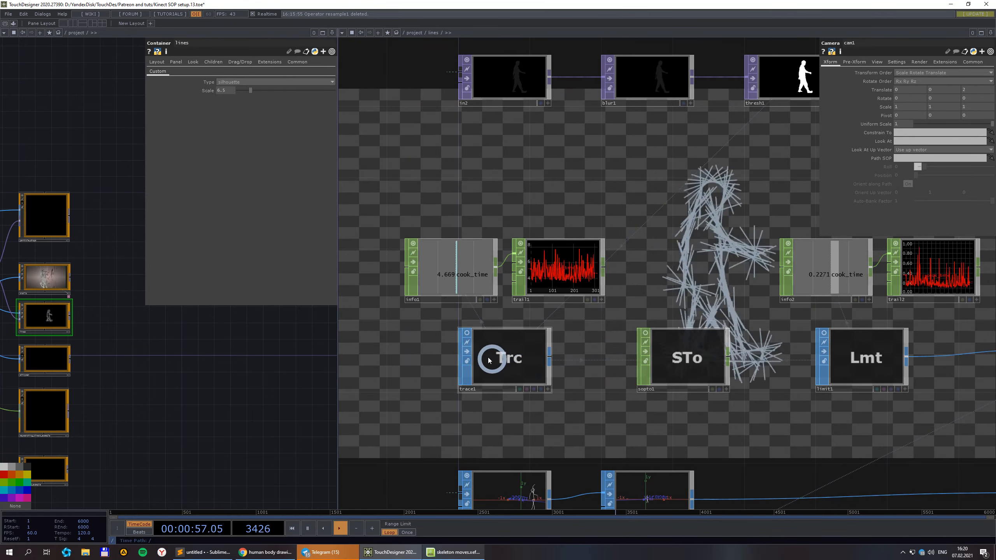
# Turn on trace1's viewer to show the traced silhouette and inspect trace1's settings.
pyautogui.click(467, 334)
pyautogui.click(496, 352)
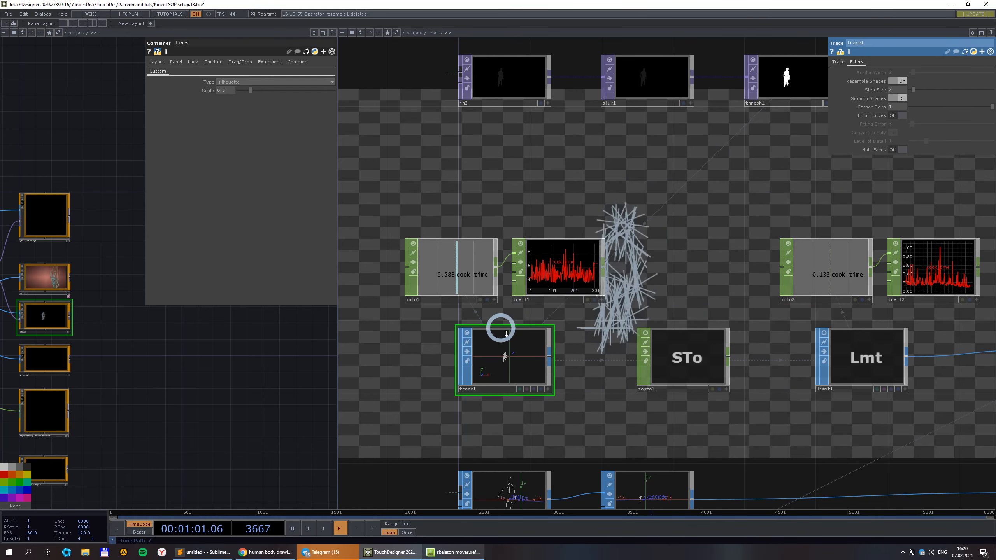
pyautogui.scroll(3, 588, 312)
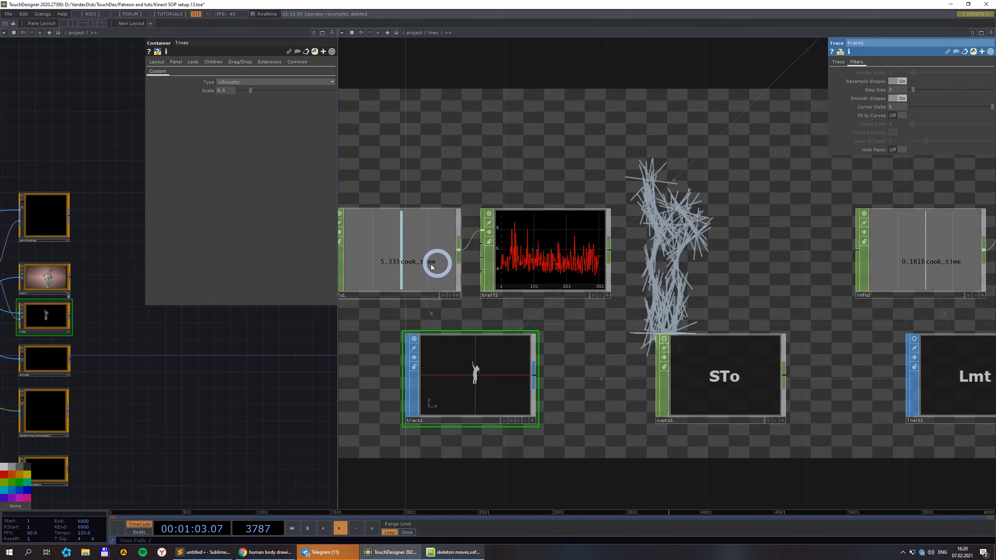
pyautogui.moveTo(406, 328); pyautogui.dragTo(461, 312)
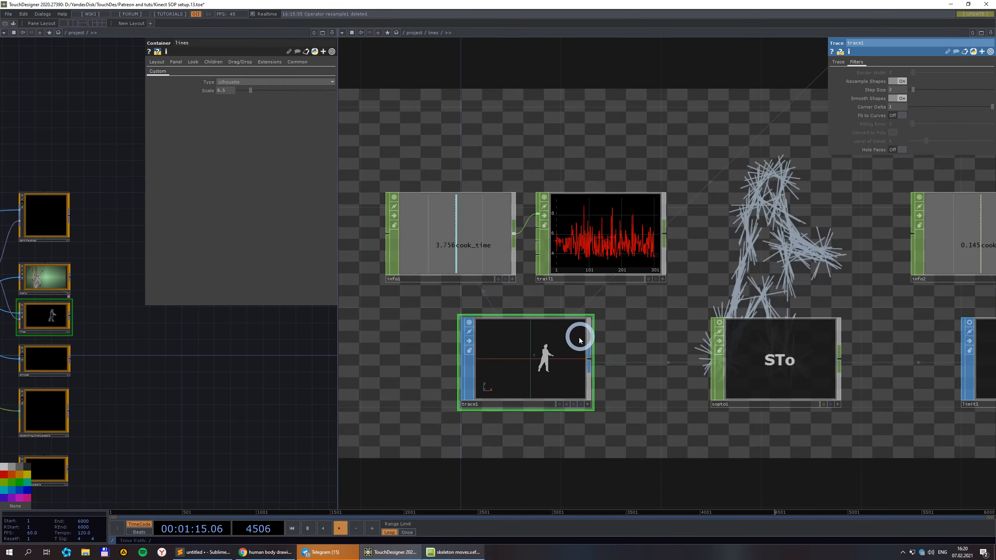
pyautogui.scroll(-3, 528, 331)
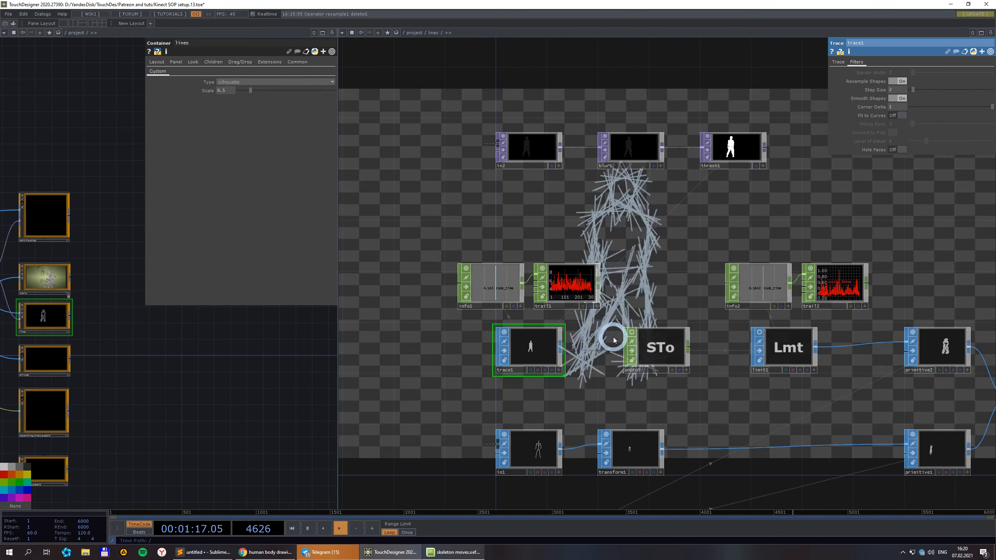
pyautogui.scroll(-3, 664, 287)
pyautogui.moveTo(816, 237); pyautogui.dragTo(655, 181)
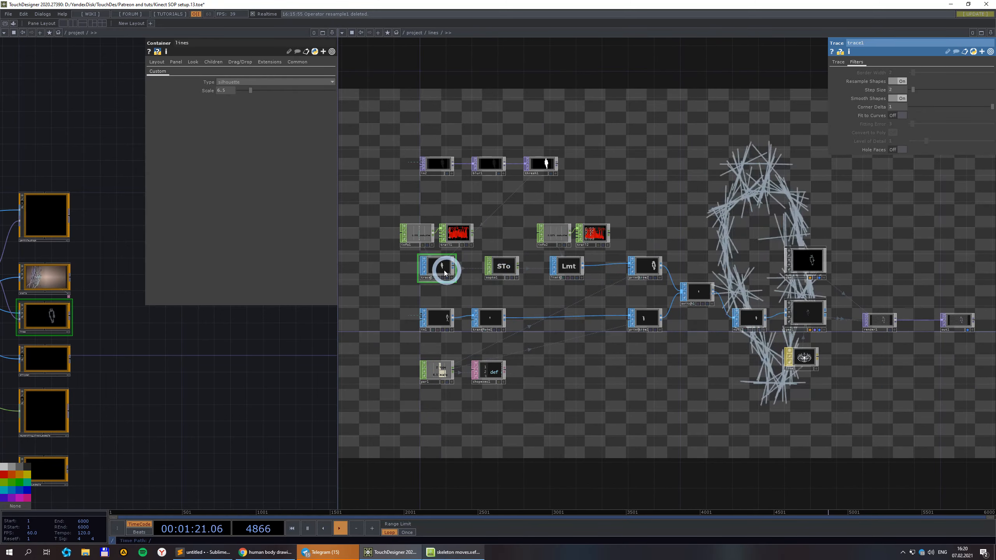
pyautogui.scroll(4, 435, 266)
# Inspect sopto1 and limit1, zooming into limit1's polygon output.
pyautogui.click(636, 269)
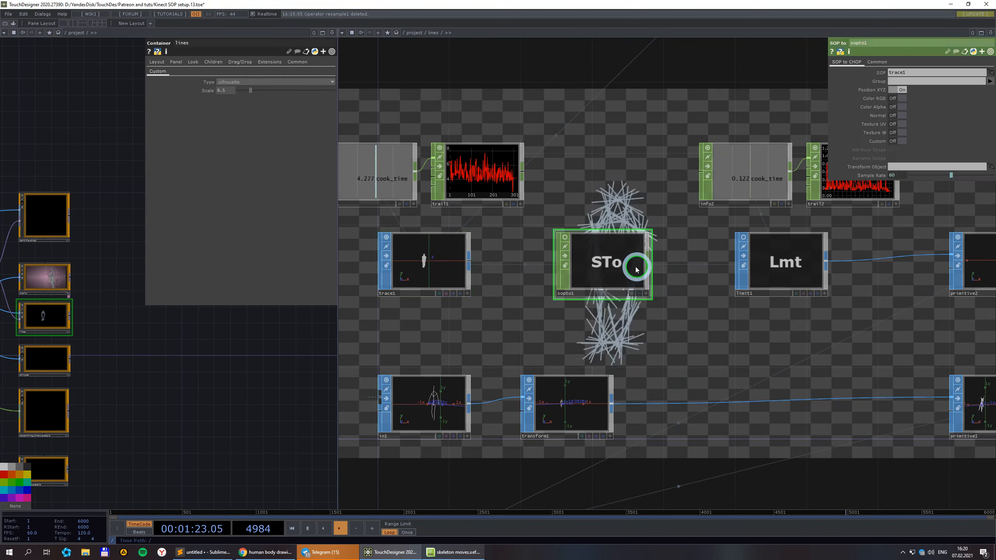
pyautogui.moveTo(713, 325); pyautogui.dragTo(522, 299)
pyautogui.click(569, 224)
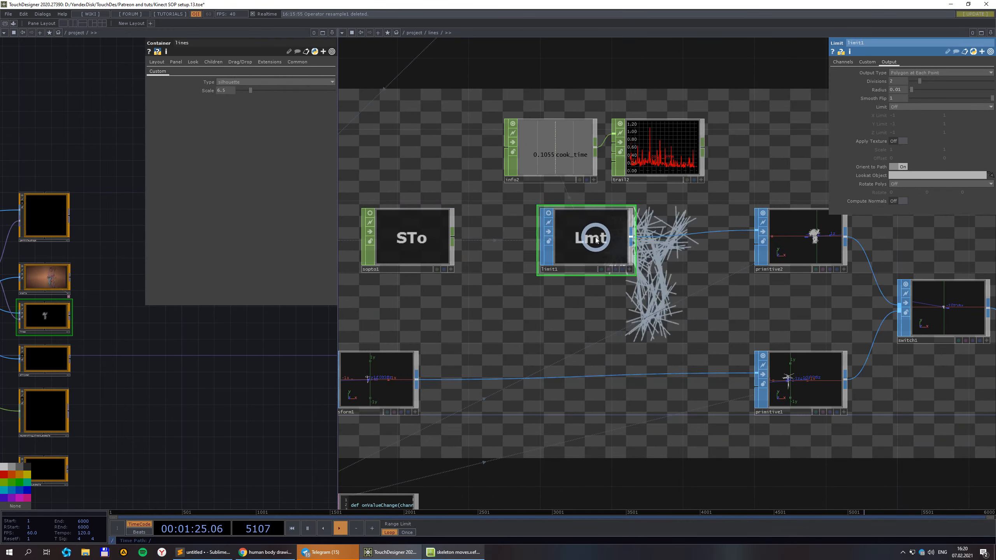
pyautogui.scroll(6, 573, 227)
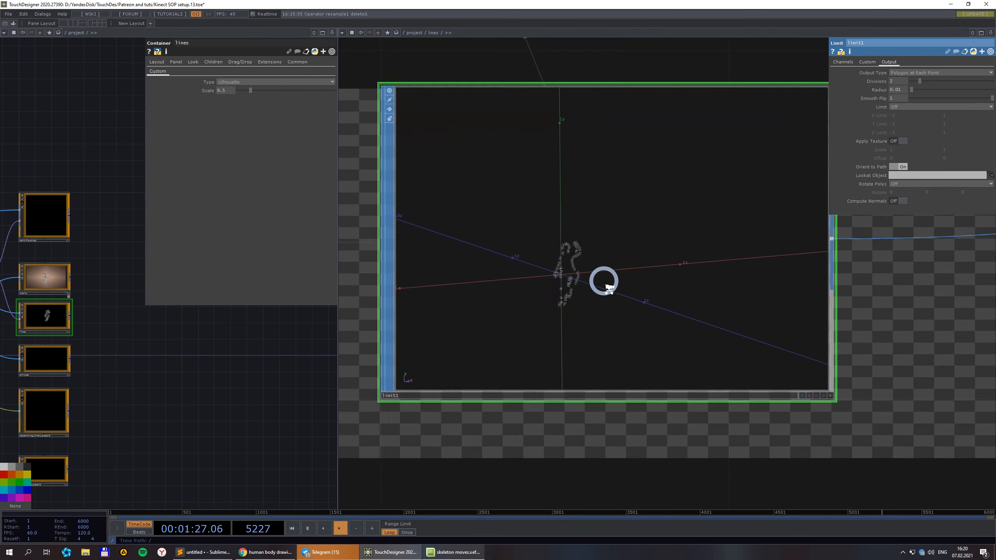
pyautogui.scroll(-3, 585, 302)
pyautogui.scroll(5, 614, 280)
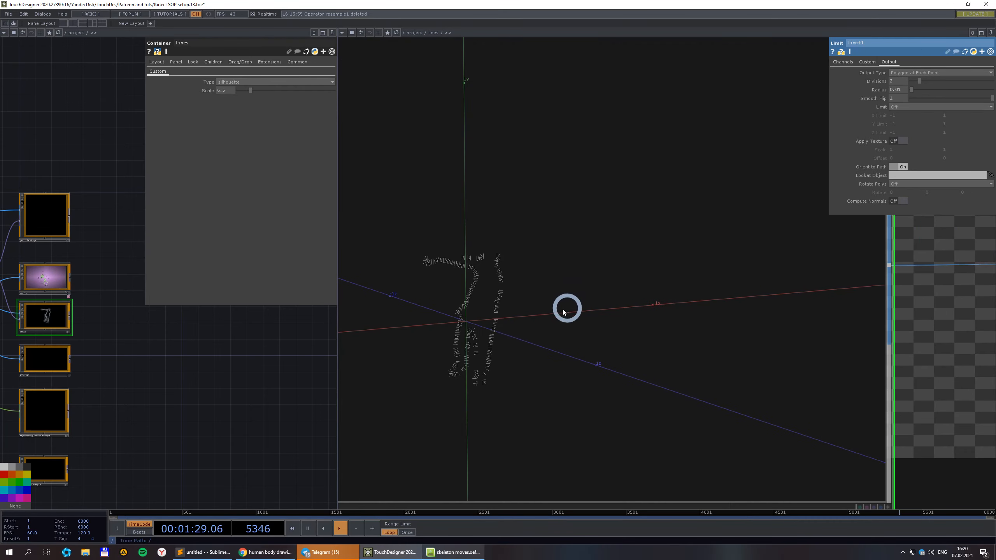
pyautogui.scroll(-6, 524, 376)
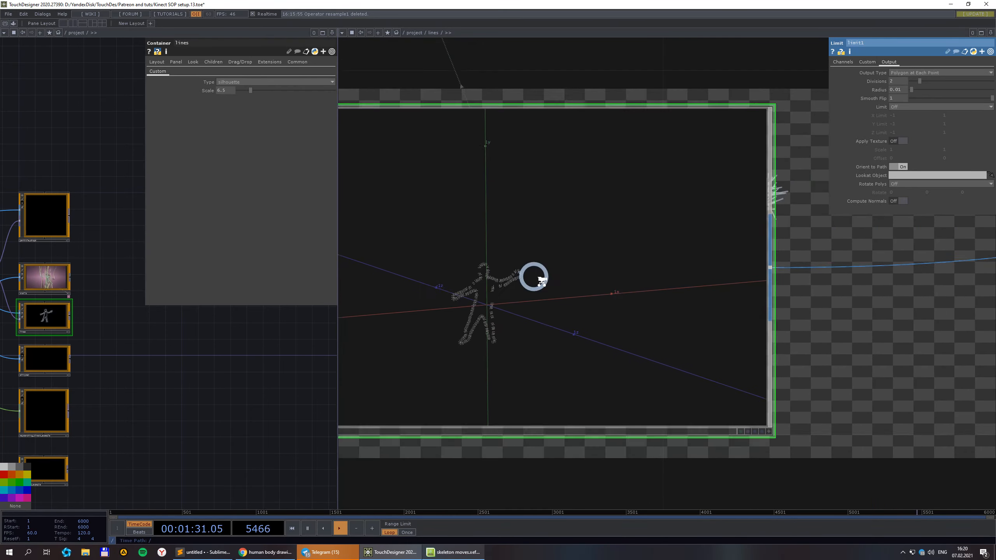
pyautogui.scroll(-1, 732, 288)
pyautogui.scroll(-3, 734, 291)
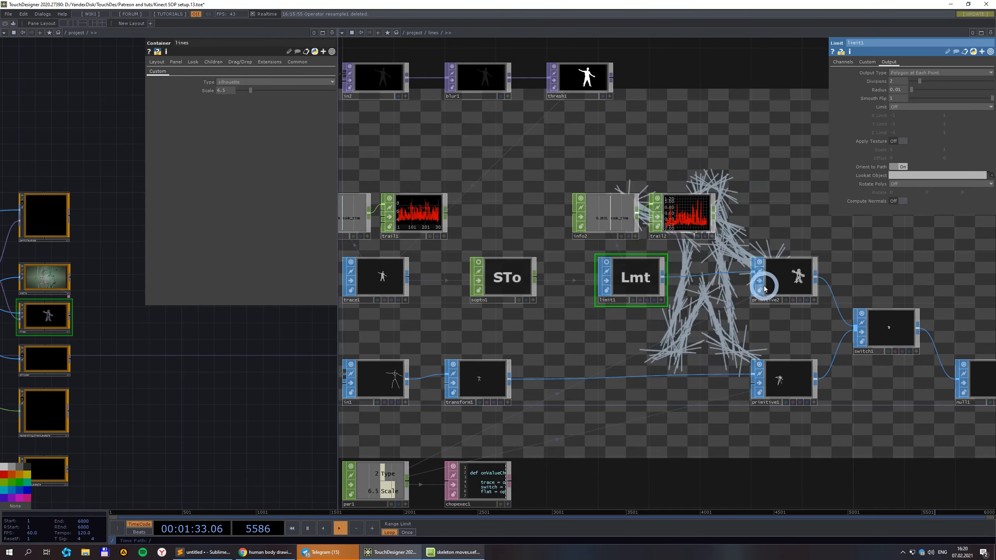
# Select primitive2, the node fed by limit1, to show its parameters.
pyautogui.moveTo(754, 224); pyautogui.dragTo(668, 243)
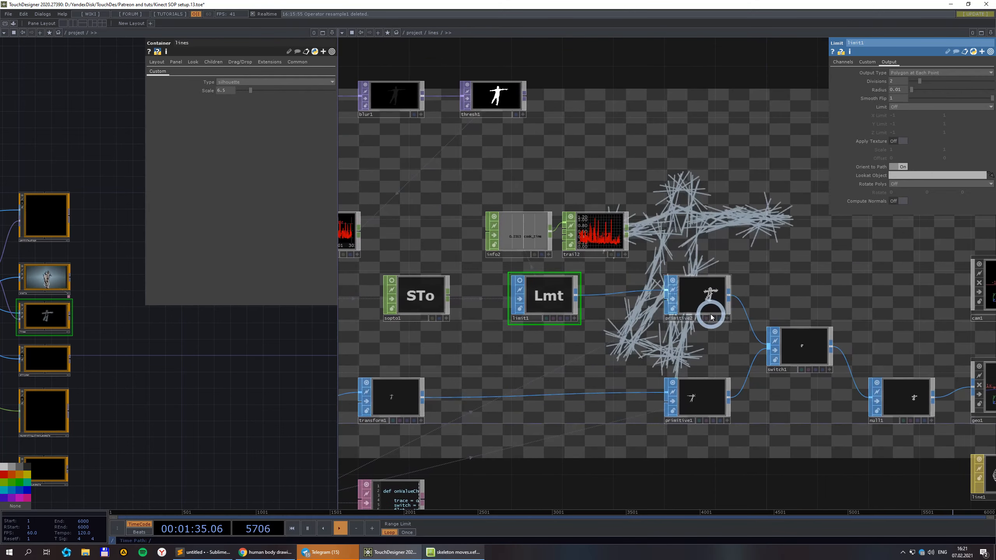
pyautogui.click(711, 309)
pyautogui.moveTo(823, 190); pyautogui.dragTo(788, 257)
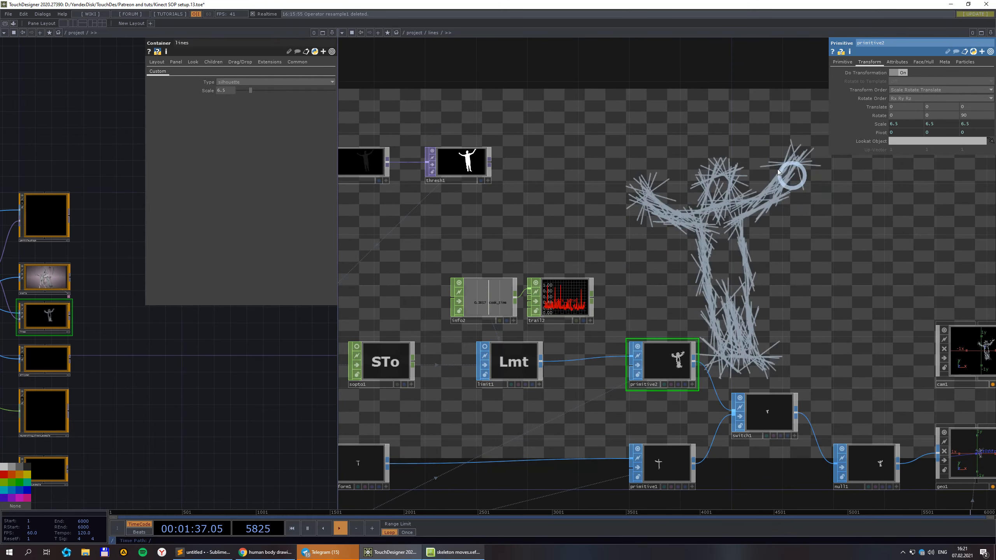
# Browse primitive2's parameter pages, ending on its Transform settings.
pyautogui.click(843, 63)
pyautogui.click(899, 63)
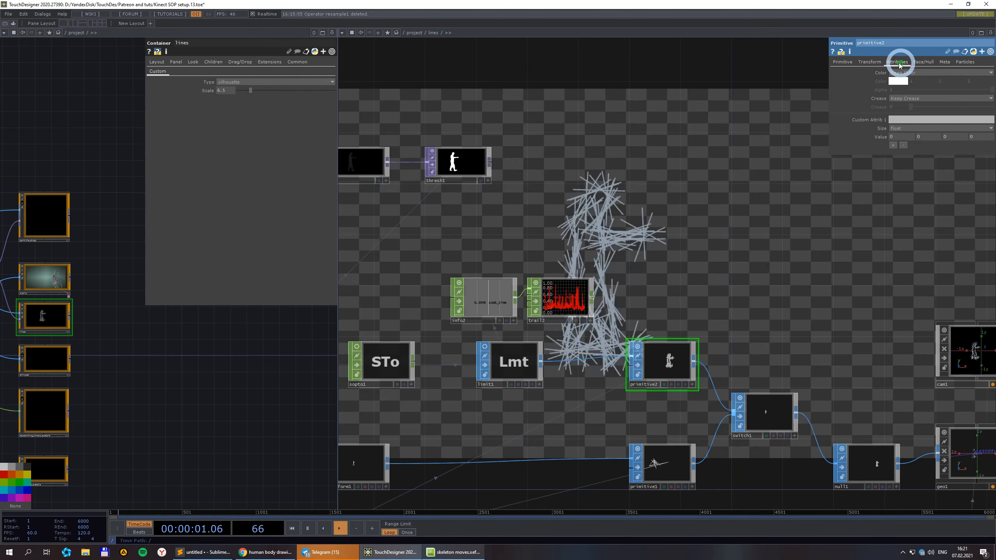
pyautogui.click(924, 63)
pyautogui.click(950, 63)
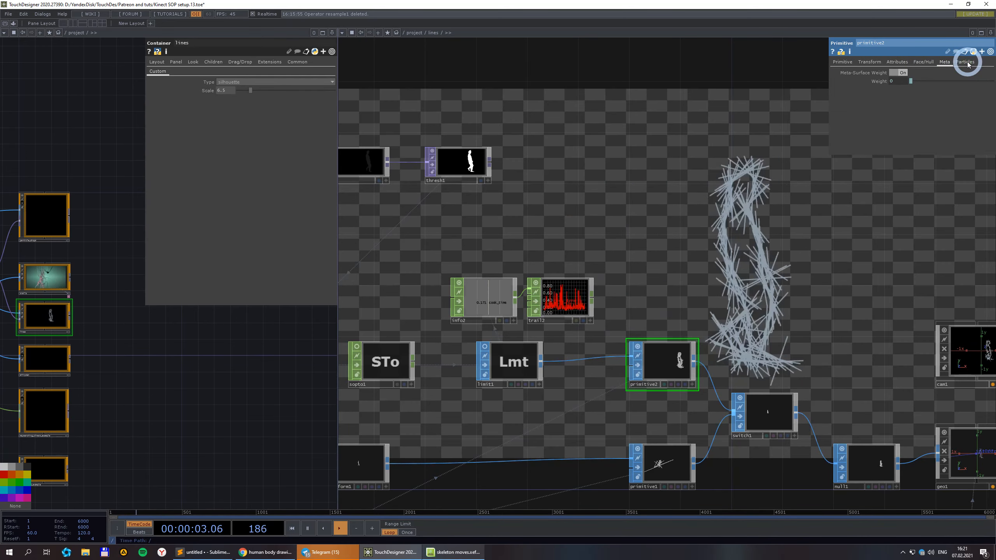
pyautogui.click(966, 63)
pyautogui.click(869, 62)
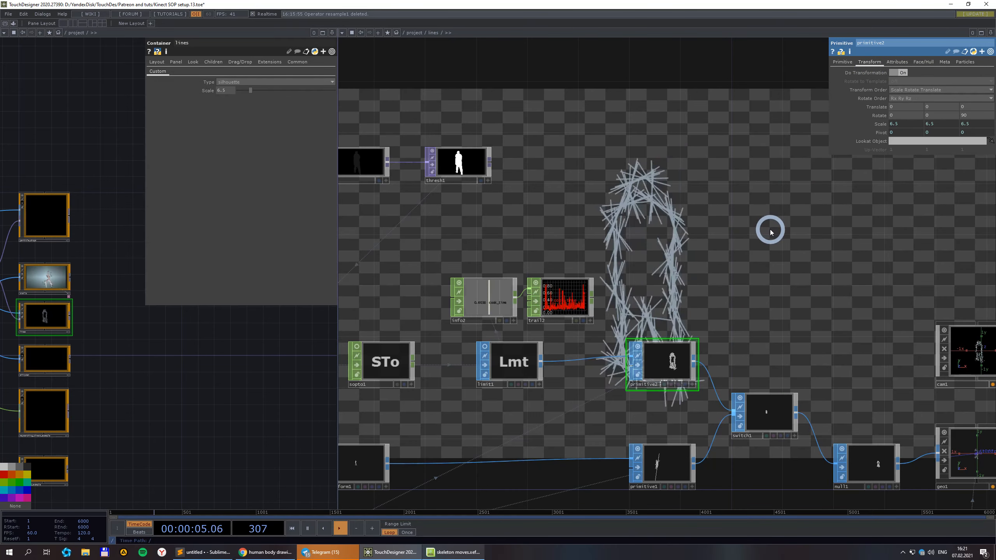
pyautogui.scroll(-5, 770, 232)
pyautogui.scroll(3, 808, 298)
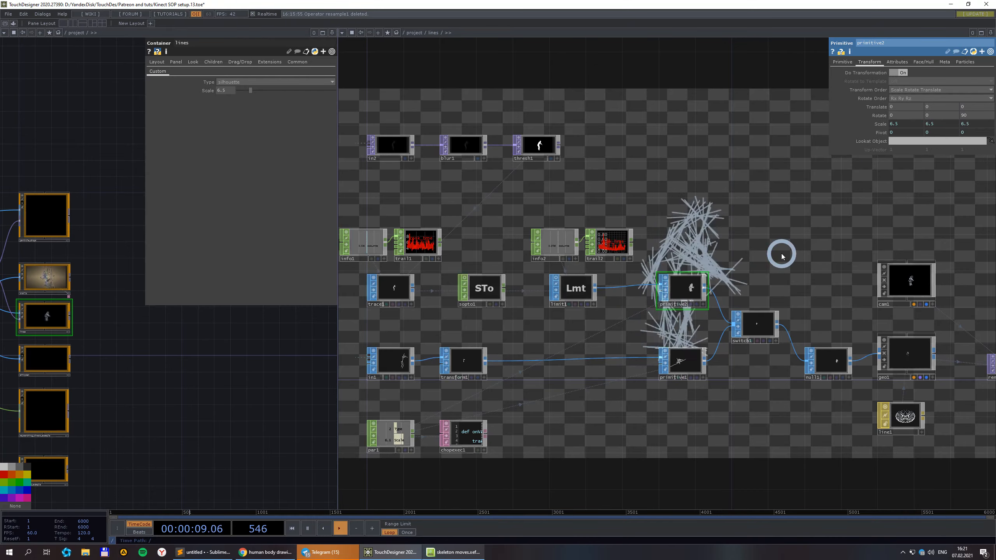
# Save the project as Kinect SOP setup.14 and raise the lines container's Scale.
pyautogui.hotkey('ctrl', 's')
pyautogui.scroll(-3, 781, 257)
pyautogui.scroll(3, 757, 240)
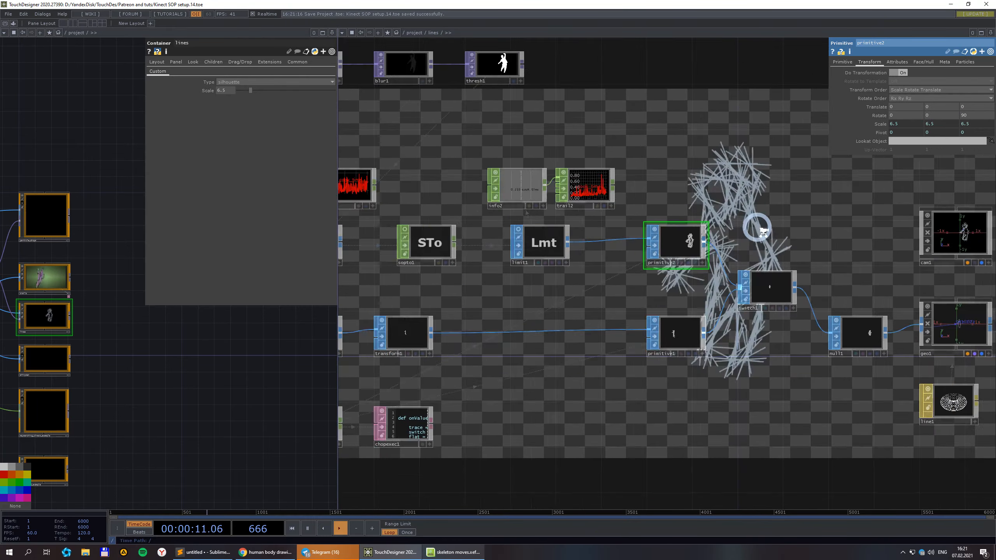
pyautogui.scroll(-1, 760, 232)
pyautogui.moveTo(761, 235); pyautogui.dragTo(800, 317)
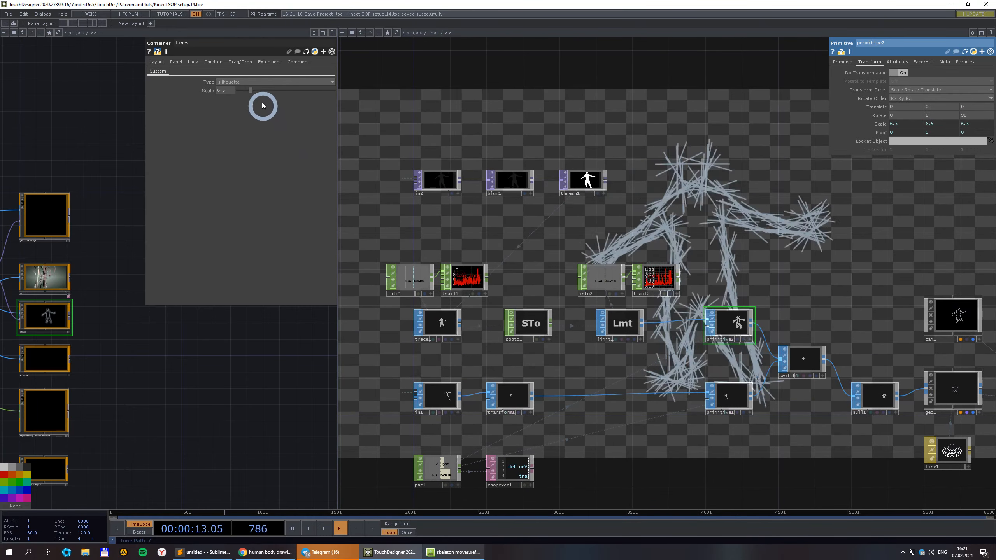
pyautogui.moveTo(250, 90)
pyautogui.mouseDown()
pyautogui.moveTo(292, 93)
pyautogui.moveTo(252, 90)
pyautogui.mouseUp()
# Go up to /project, survey kinect1, lag1 and container1, and enter the trails container.
pyautogui.click(409, 33)
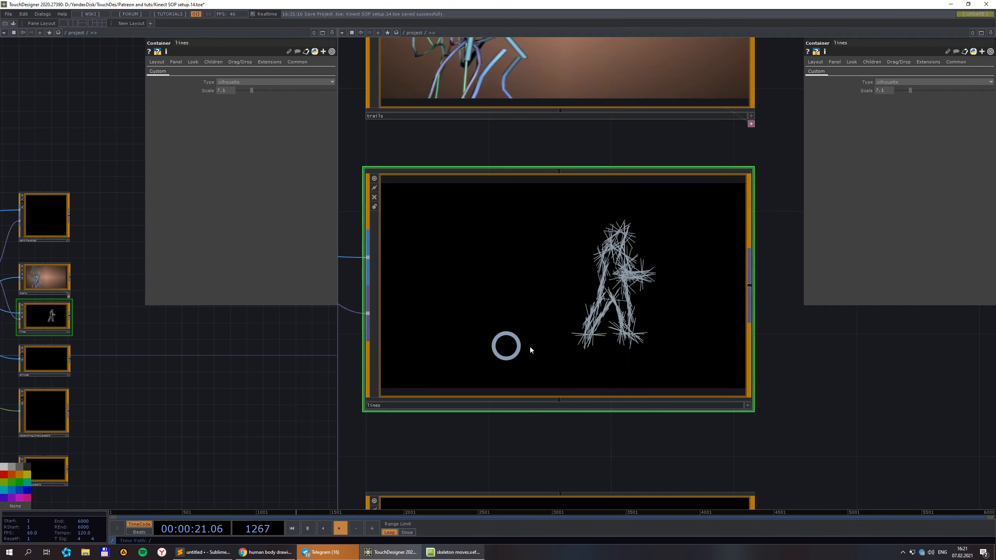
pyautogui.scroll(-5, 581, 350)
pyautogui.moveTo(404, 255); pyautogui.dragTo(497, 234)
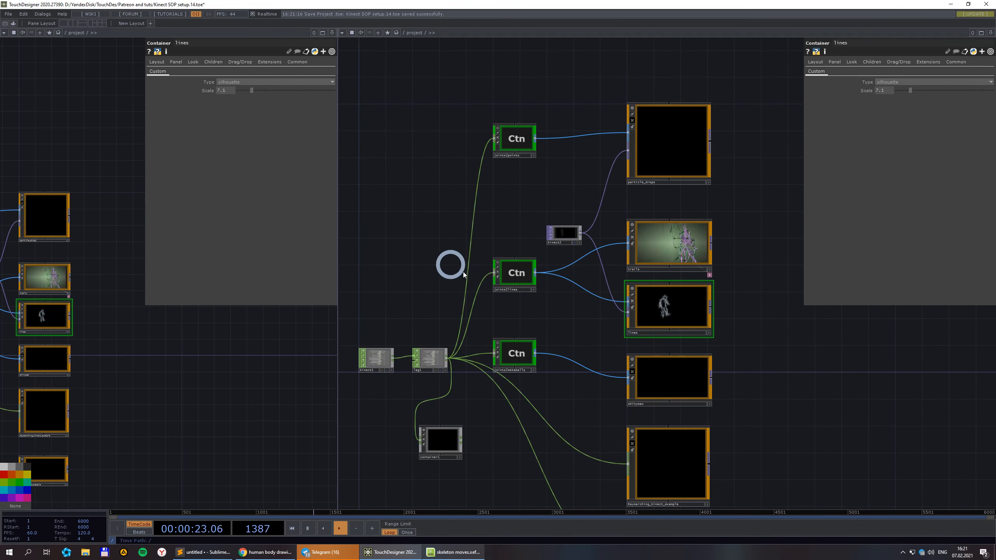
pyautogui.scroll(4, 588, 255)
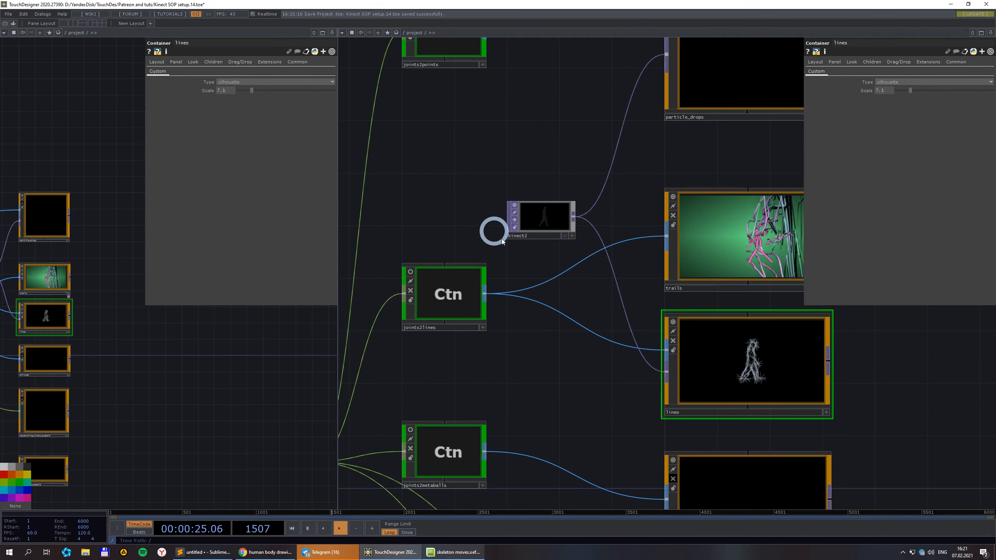
pyautogui.scroll(-2, 588, 255)
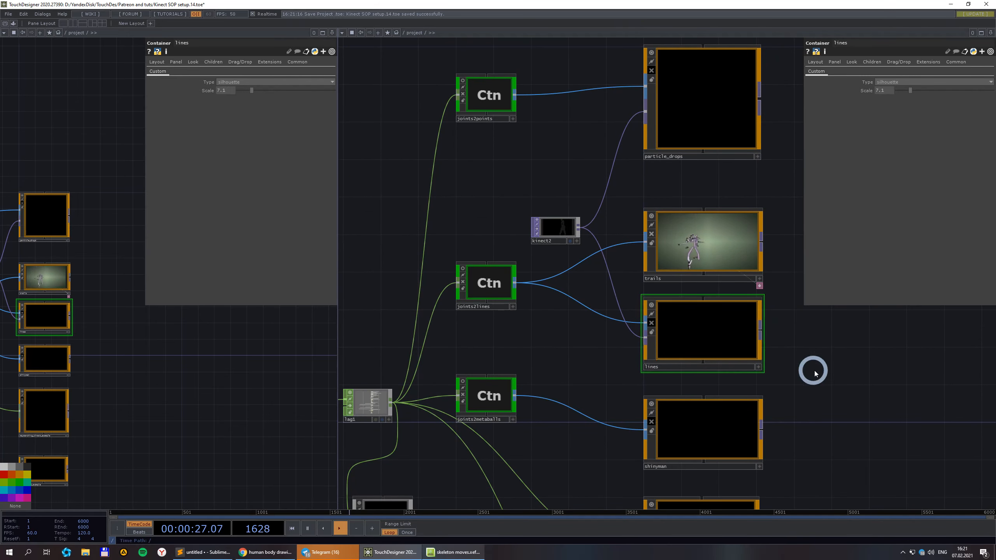
pyautogui.scroll(3, 647, 274)
pyautogui.click(625, 262)
# Survey the trails network's Reset, info1, logic1, in1 and 2top nodes, inspecting chopto1.
pyautogui.scroll(3, 627, 263)
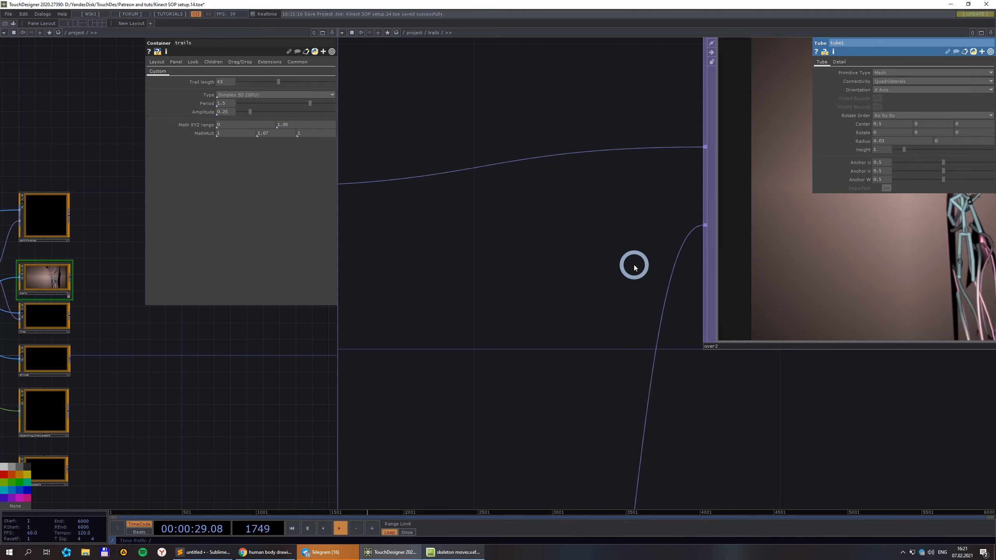
pyautogui.scroll(-3, 634, 268)
pyautogui.scroll(-4, 541, 324)
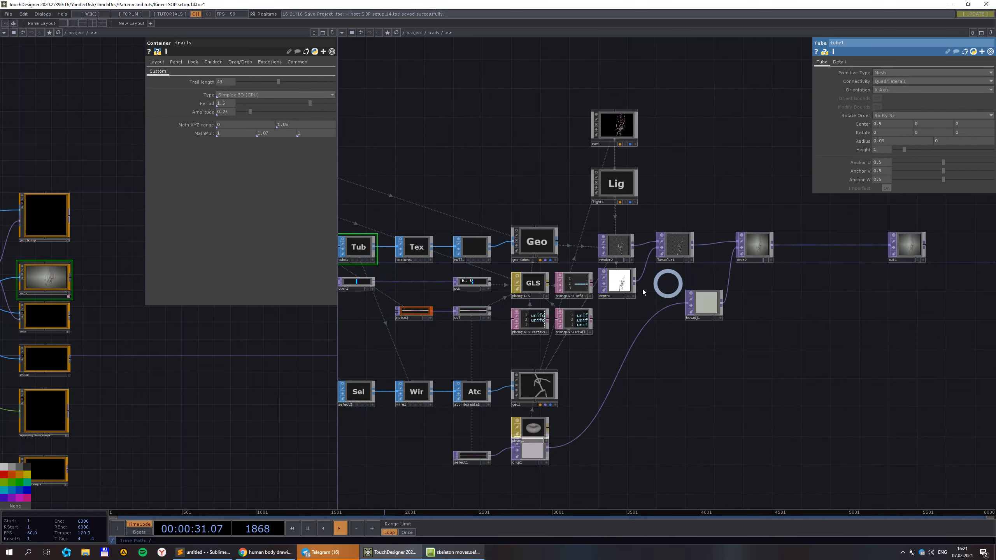
pyautogui.moveTo(368, 343); pyautogui.dragTo(604, 340)
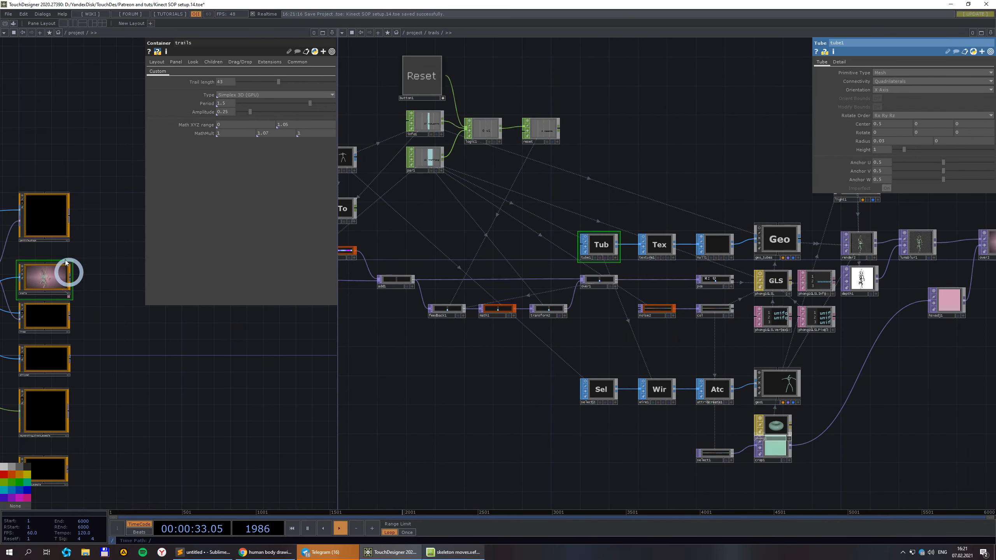
pyautogui.moveTo(410, 361); pyautogui.dragTo(592, 352)
pyautogui.scroll(6, 534, 145)
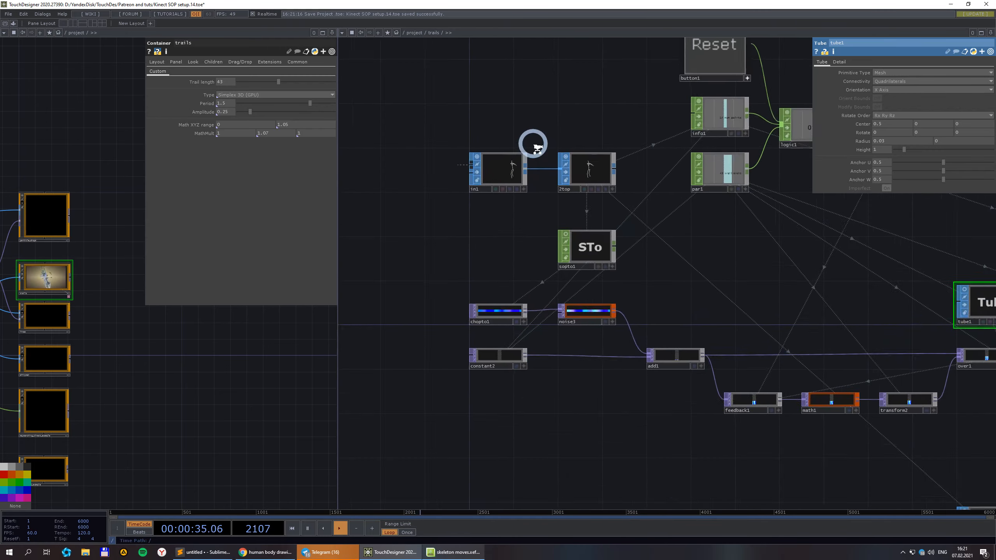
pyautogui.scroll(-6, 645, 230)
pyautogui.moveTo(656, 162); pyautogui.dragTo(528, 146)
pyautogui.scroll(2, 550, 177)
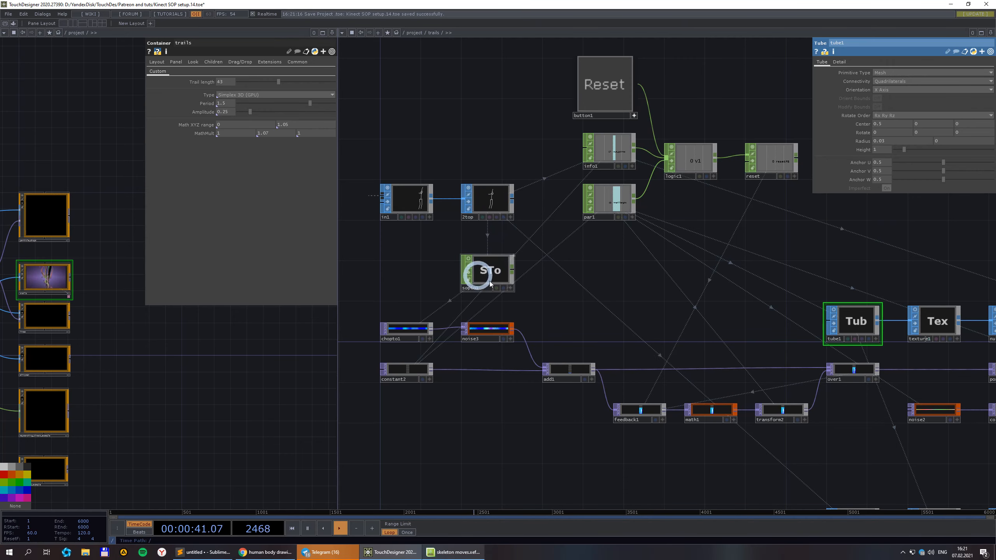
pyautogui.click(394, 332)
pyautogui.scroll(-2, 471, 347)
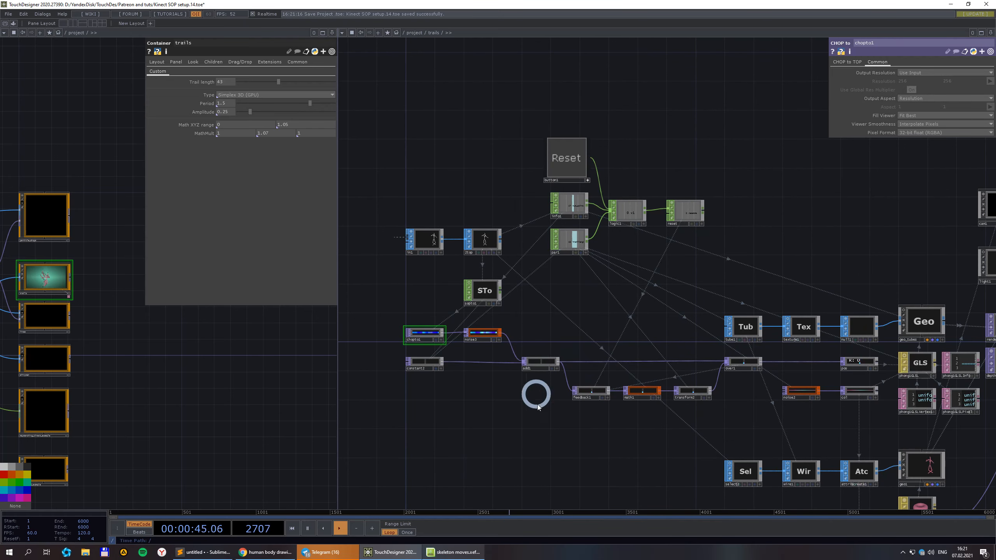
pyautogui.moveTo(628, 439); pyautogui.dragTo(592, 388)
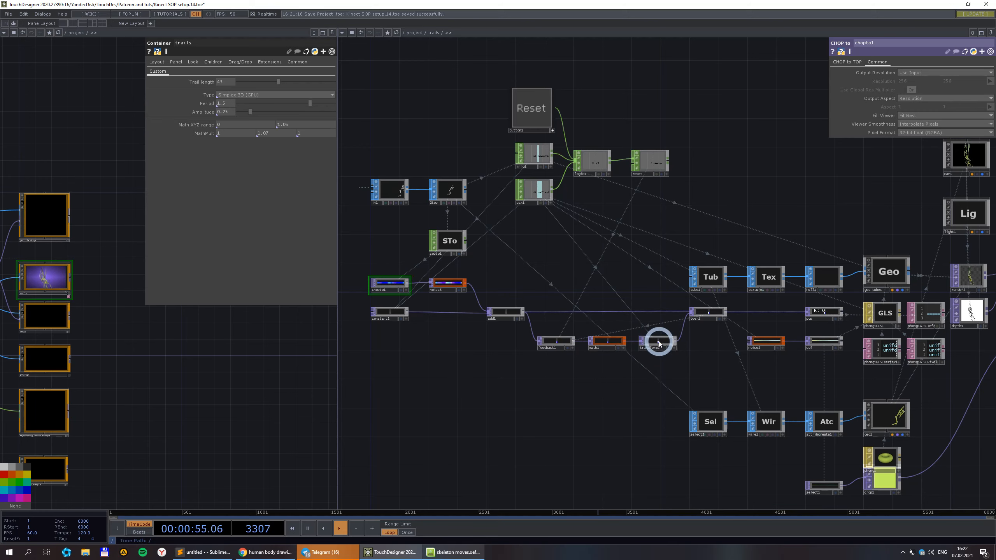
# Review the render, noise3, feedback1, cam1 and hsvadj1 nodes, then return to /project.
pyautogui.scroll(-3, 659, 343)
pyautogui.moveTo(921, 427); pyautogui.dragTo(728, 371)
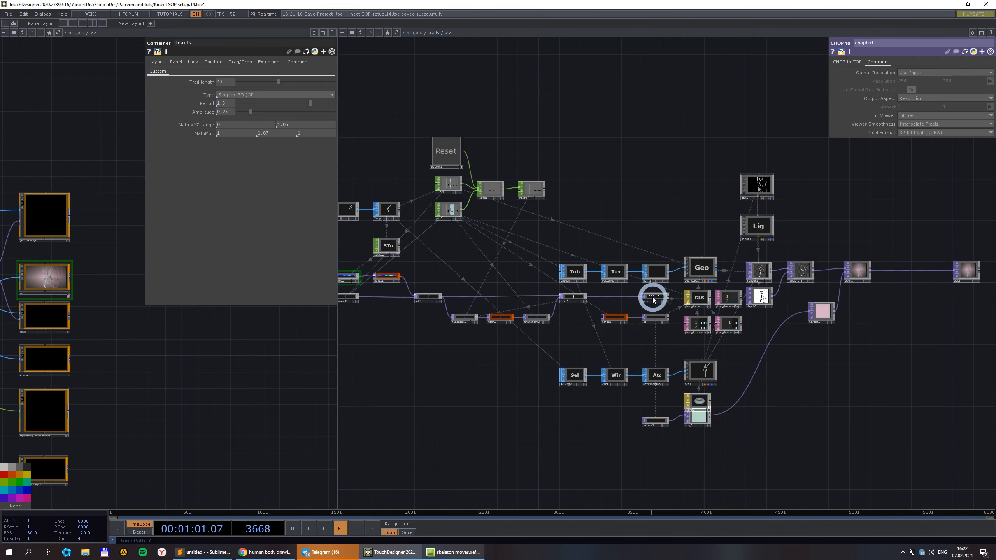
pyautogui.scroll(3, 765, 289)
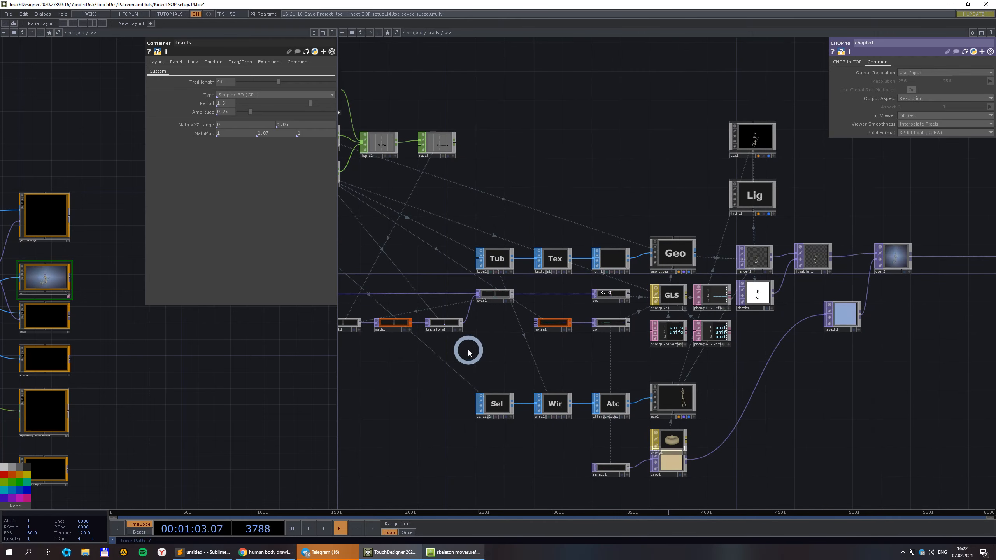
pyautogui.scroll(5, 513, 322)
pyautogui.scroll(-4, 593, 381)
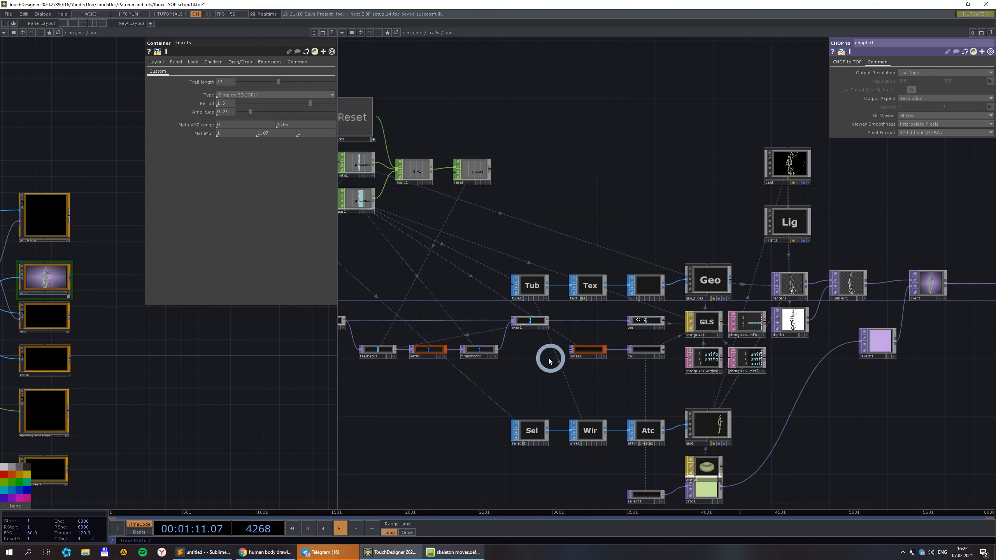
pyautogui.scroll(2, 550, 361)
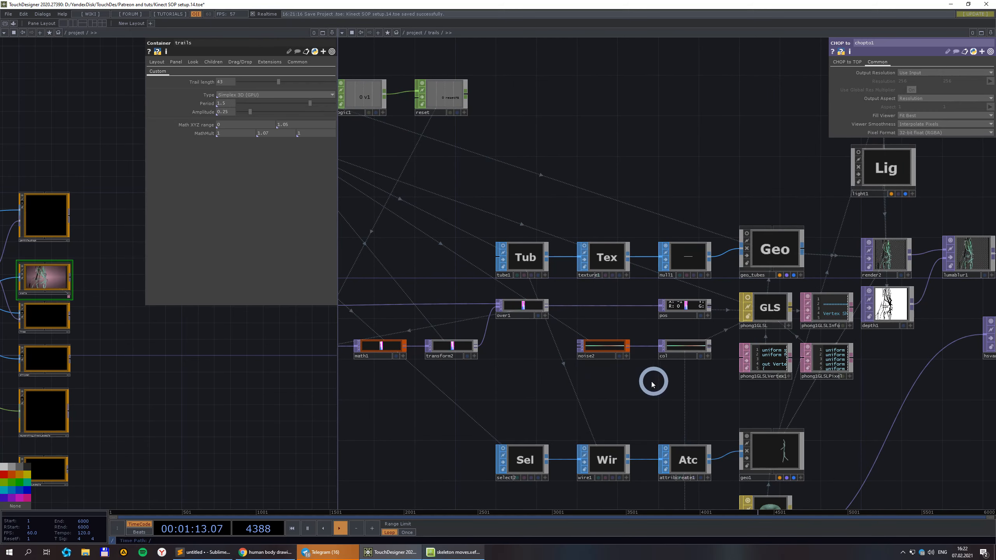
pyautogui.moveTo(516, 379); pyautogui.dragTo(711, 330)
pyautogui.scroll(-2, 711, 330)
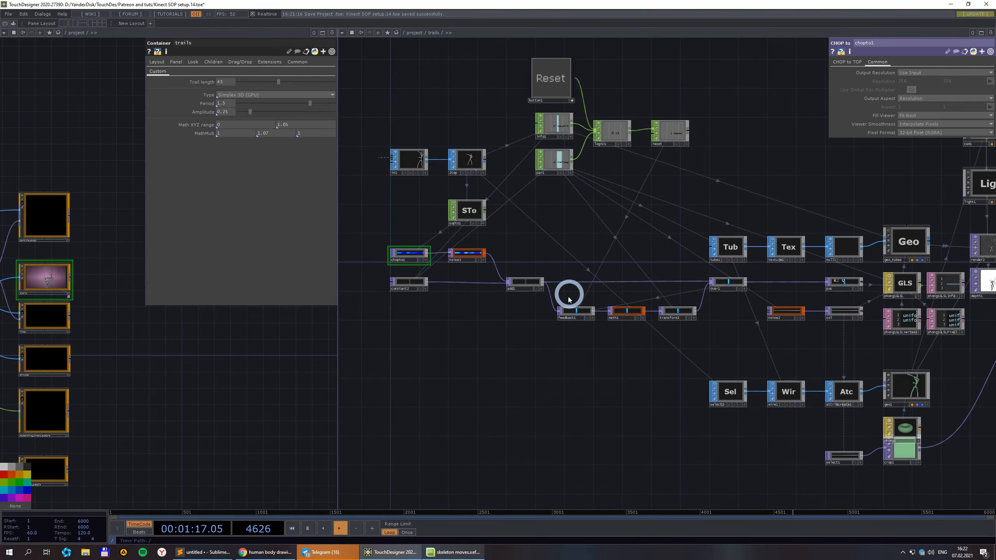
pyautogui.moveTo(789, 334); pyautogui.dragTo(667, 358)
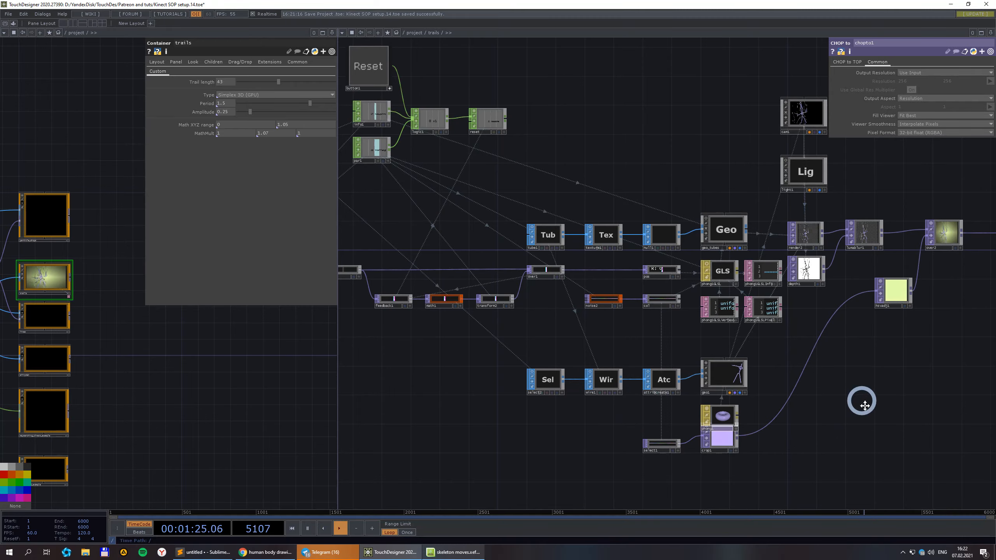
pyautogui.scroll(5, 734, 282)
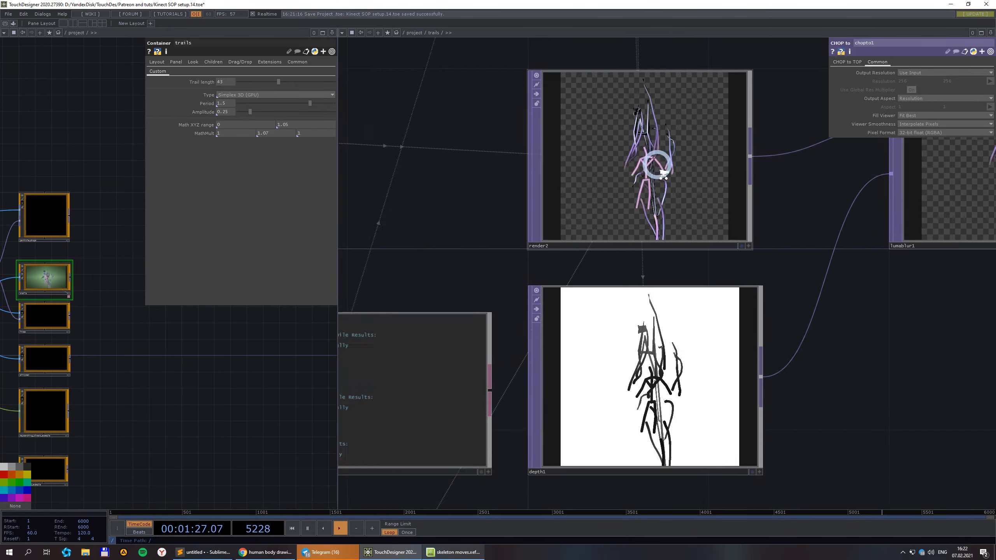
pyautogui.scroll(1, 663, 173)
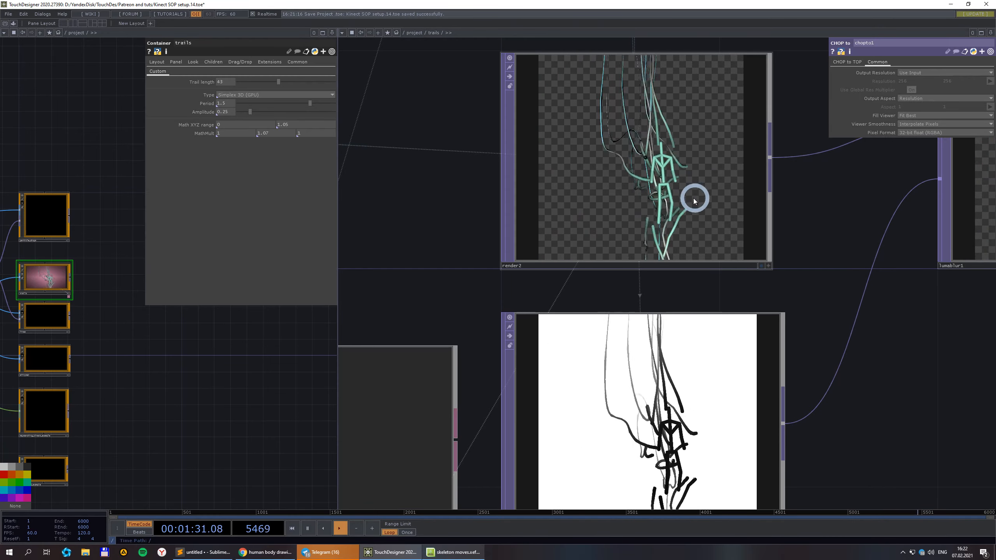
pyautogui.scroll(-6, 695, 200)
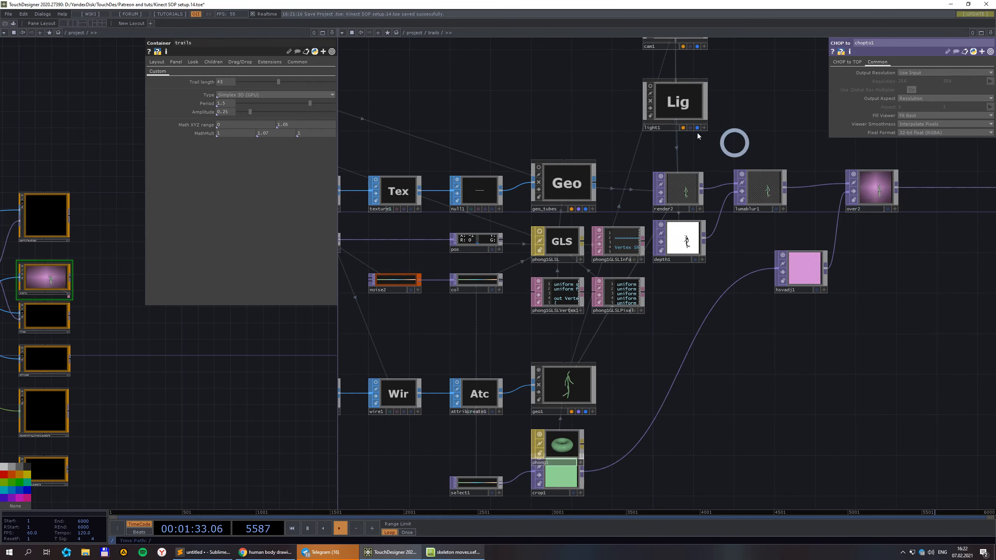
pyautogui.click(414, 33)
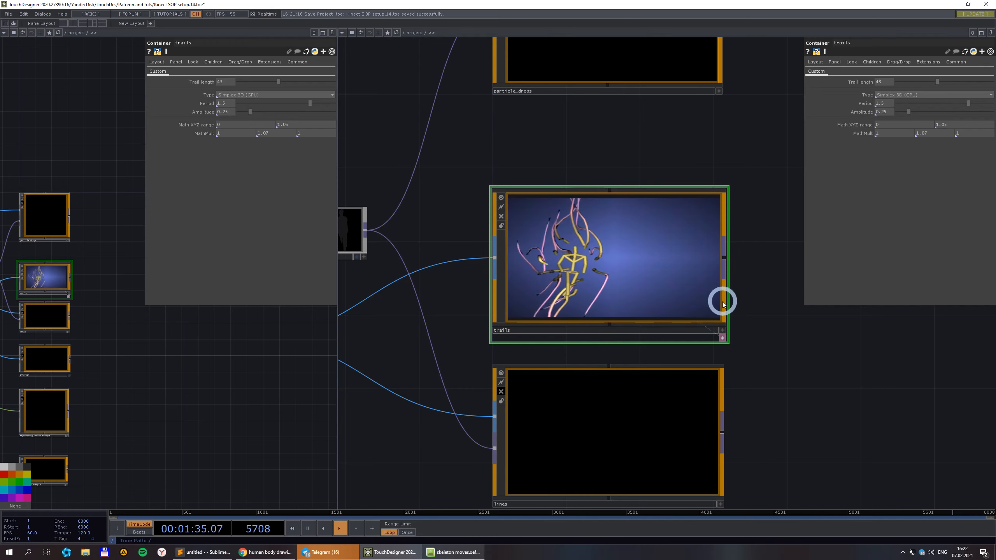
# Set the joints2lines container's unit multiplicator to 10.
pyautogui.scroll(-2, 792, 380)
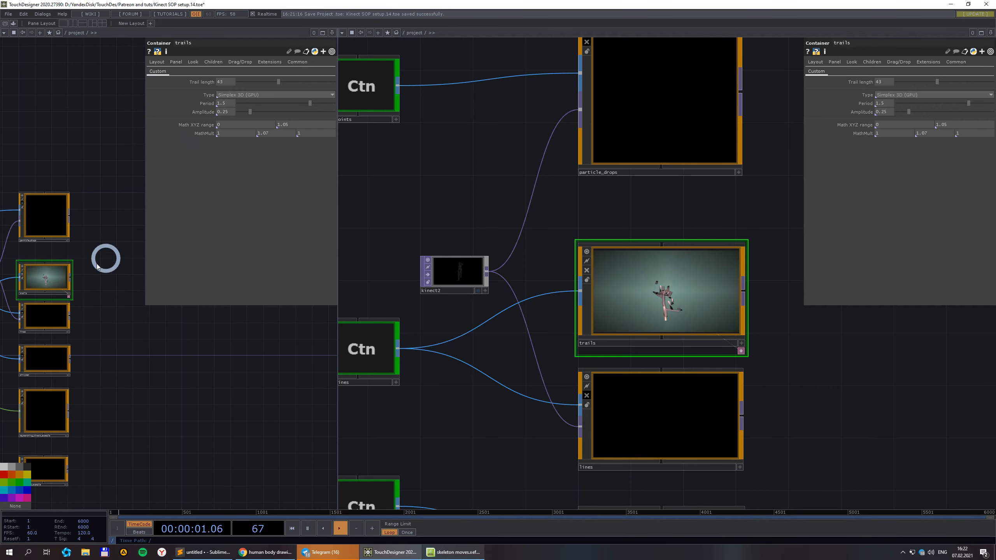
pyautogui.moveTo(207, 411); pyautogui.dragTo(283, 407)
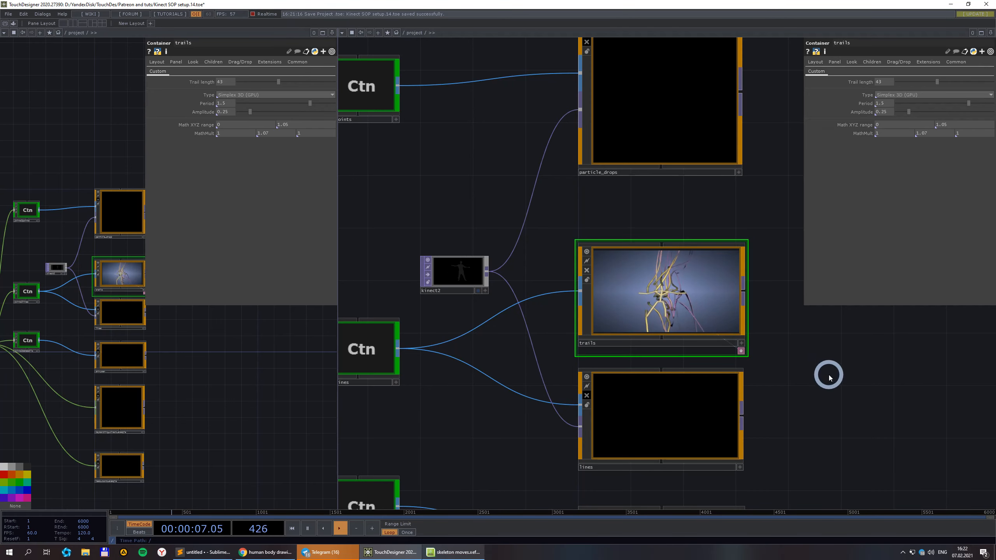
pyautogui.scroll(-2, 829, 378)
pyautogui.moveTo(825, 402); pyautogui.dragTo(804, 358)
pyautogui.click(479, 328)
pyautogui.scroll(5, 723, 307)
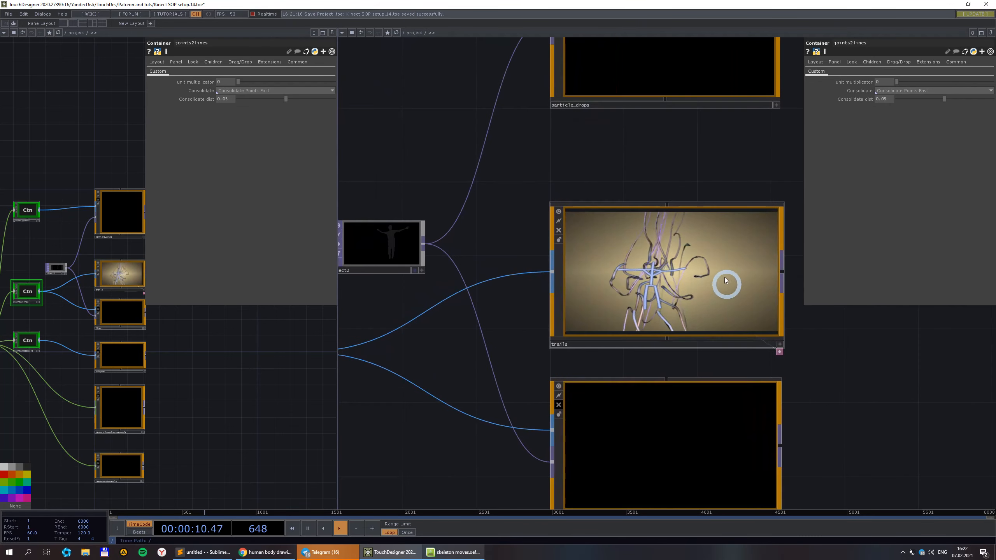
pyautogui.scroll(-2, 810, 149)
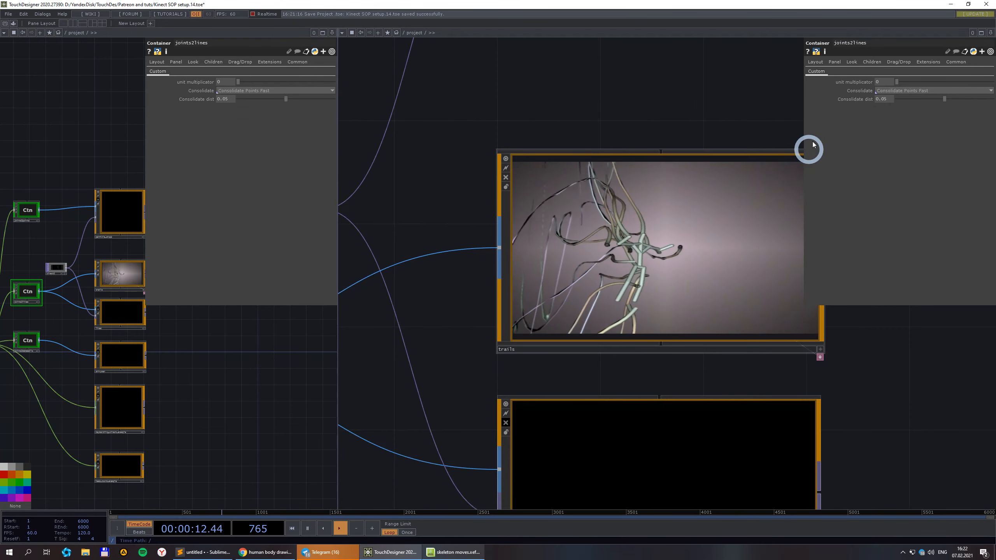
pyautogui.scroll(3, 729, 192)
pyautogui.scroll(-3, 706, 187)
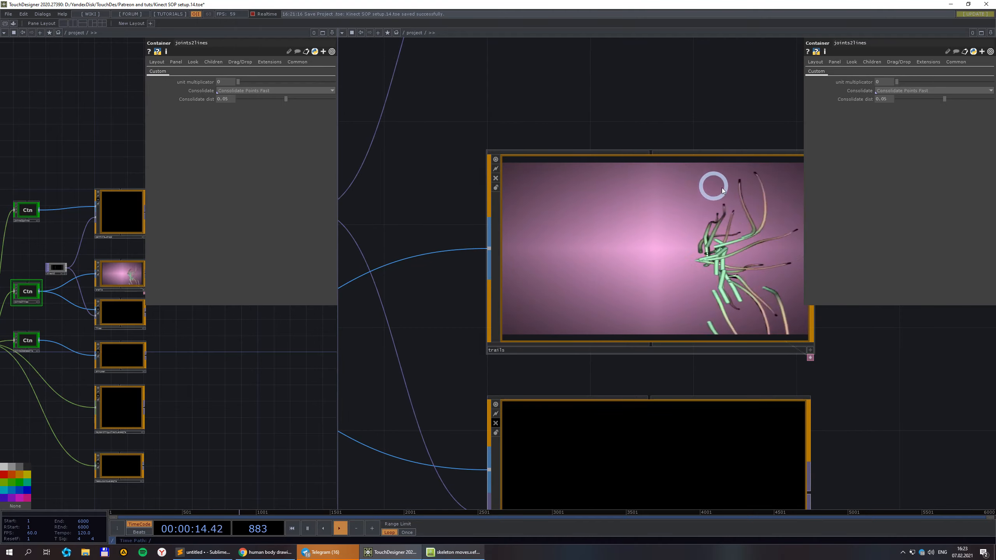
pyautogui.scroll(2, 692, 192)
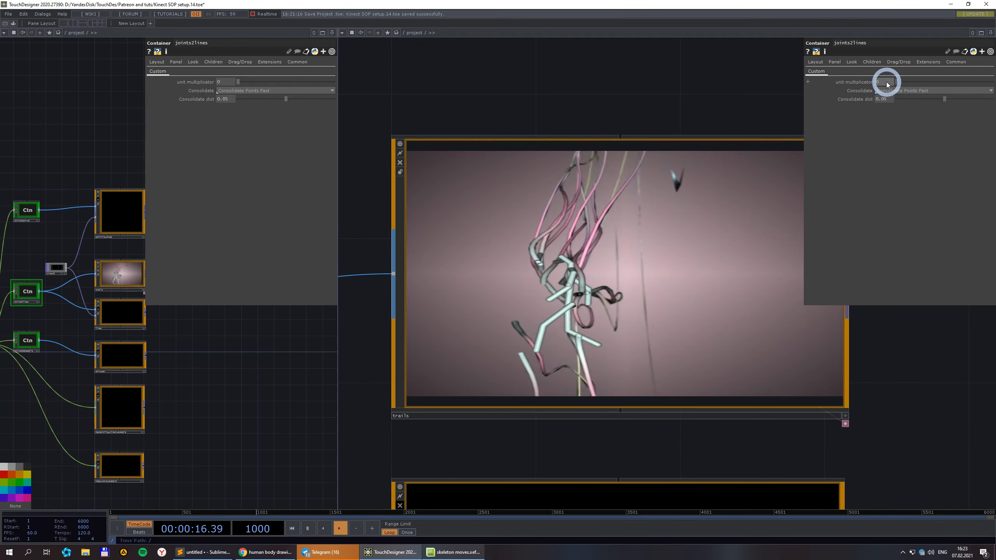
pyautogui.moveTo(887, 83); pyautogui.dragTo(825, 81)
pyautogui.write('10')
pyautogui.press('Return')
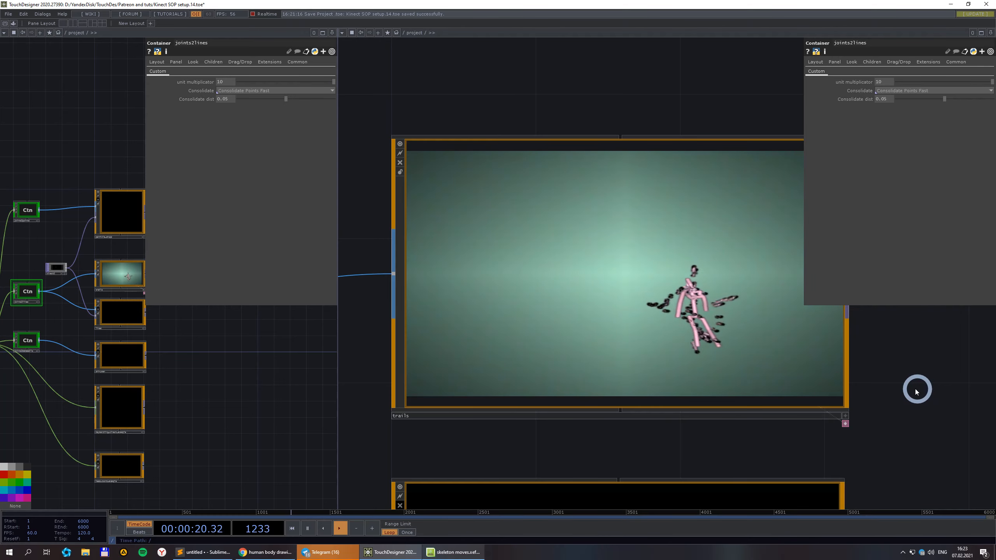
# Dive into the trails container's internal network.
pyautogui.scroll(-2, 663, 294)
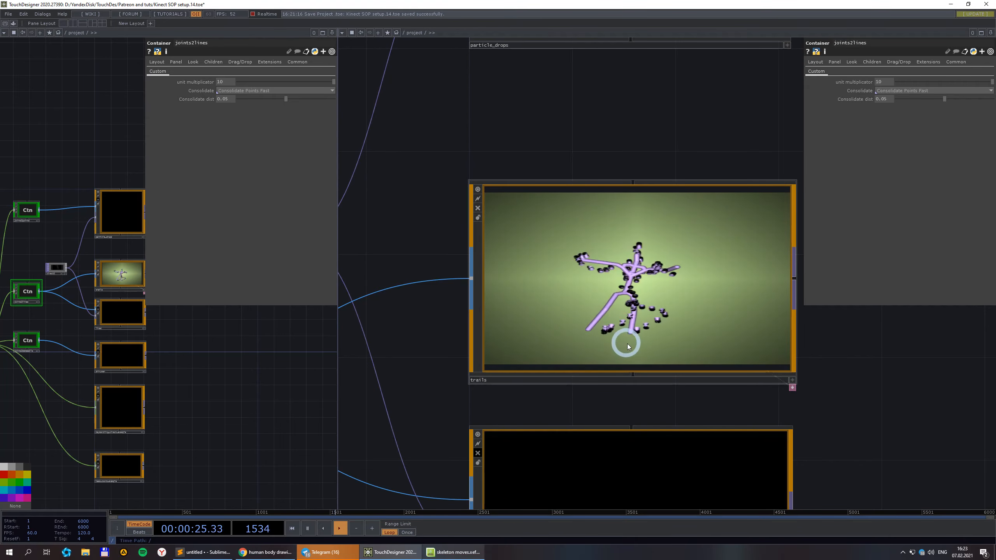
pyautogui.scroll(3, 634, 286)
pyautogui.scroll(-1, 634, 286)
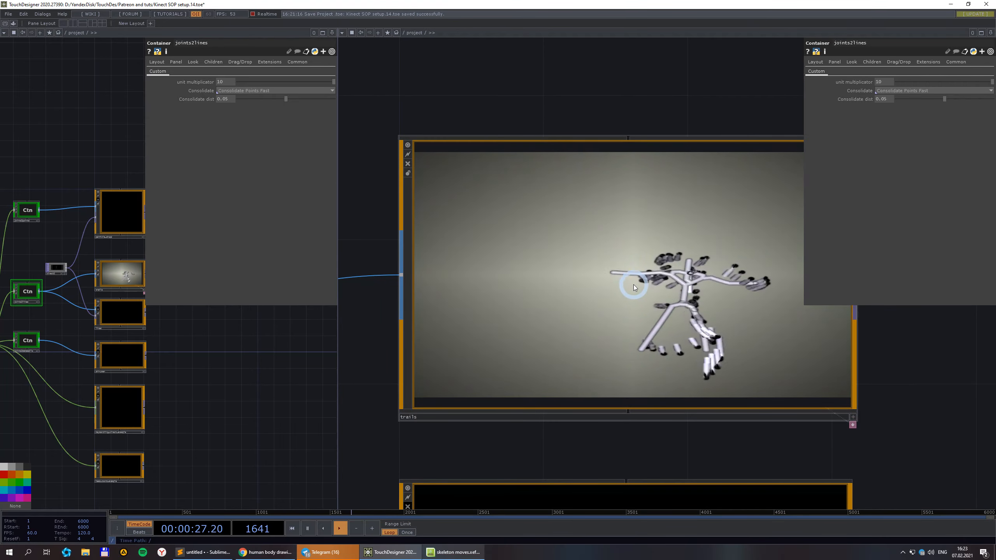
pyautogui.doubleClick(634, 286)
# Pan around the trails network to view the Reset button and input nodes.
pyautogui.scroll(-3, 737, 325)
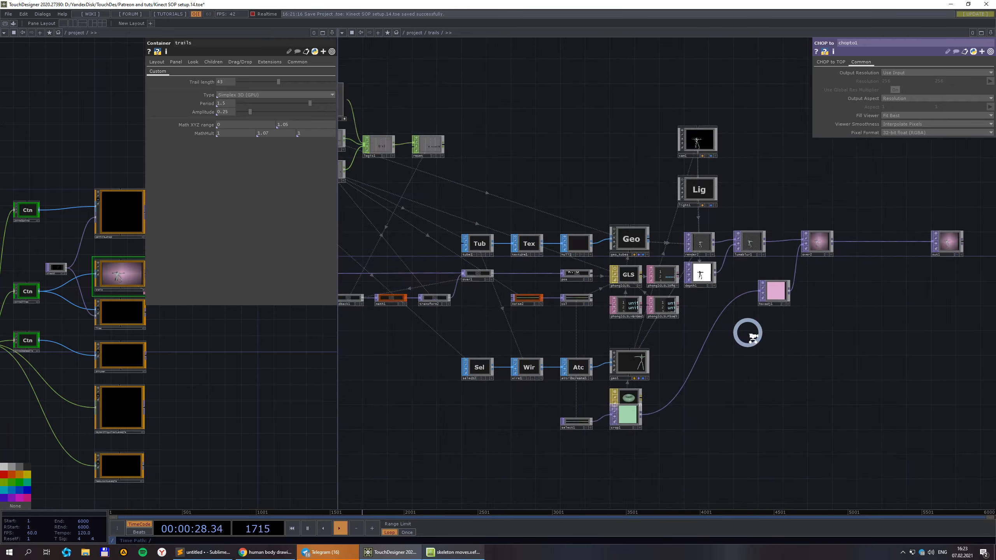
pyautogui.moveTo(450, 389); pyautogui.dragTo(587, 402)
pyautogui.scroll(2, 504, 283)
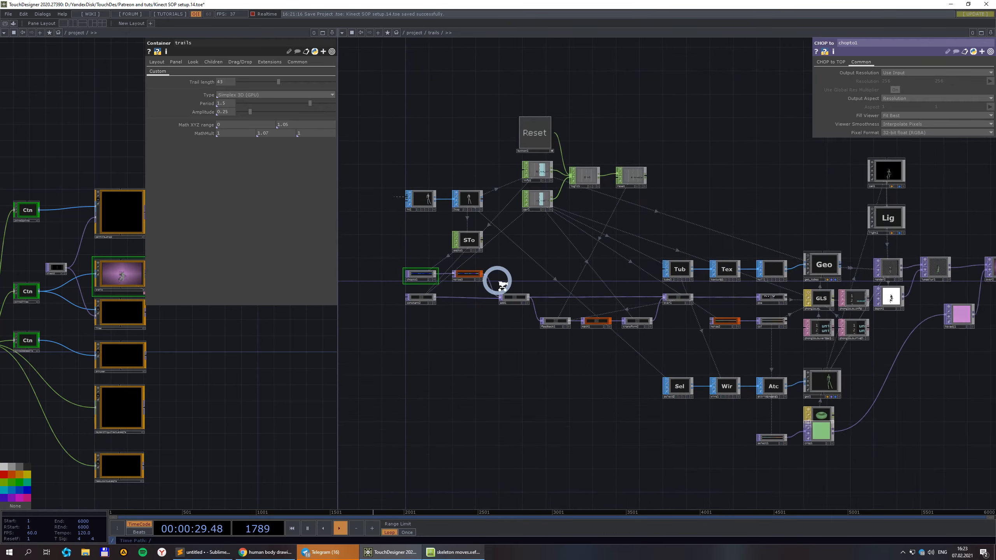
pyautogui.scroll(4, 530, 220)
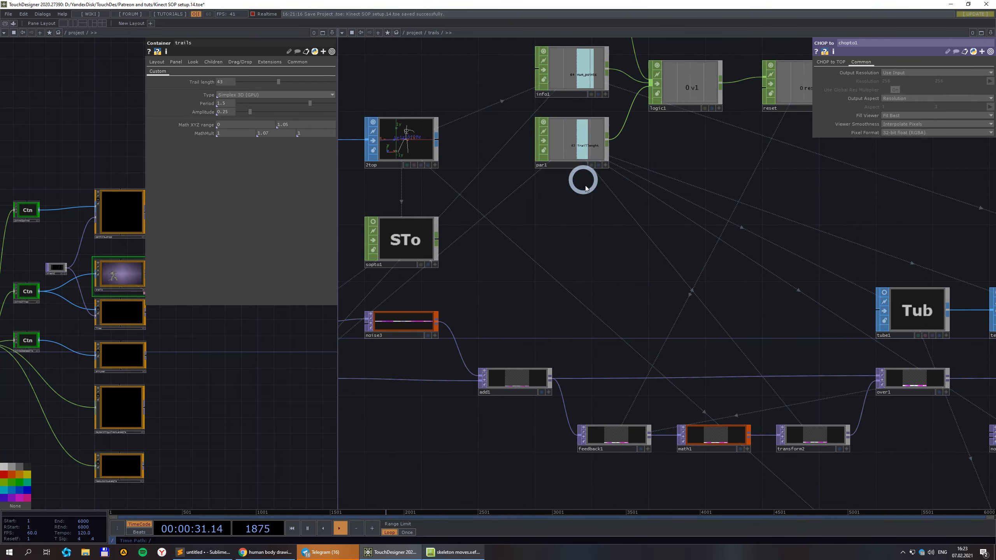
pyautogui.scroll(-2, 581, 212)
pyautogui.moveTo(639, 168); pyautogui.dragTo(661, 232)
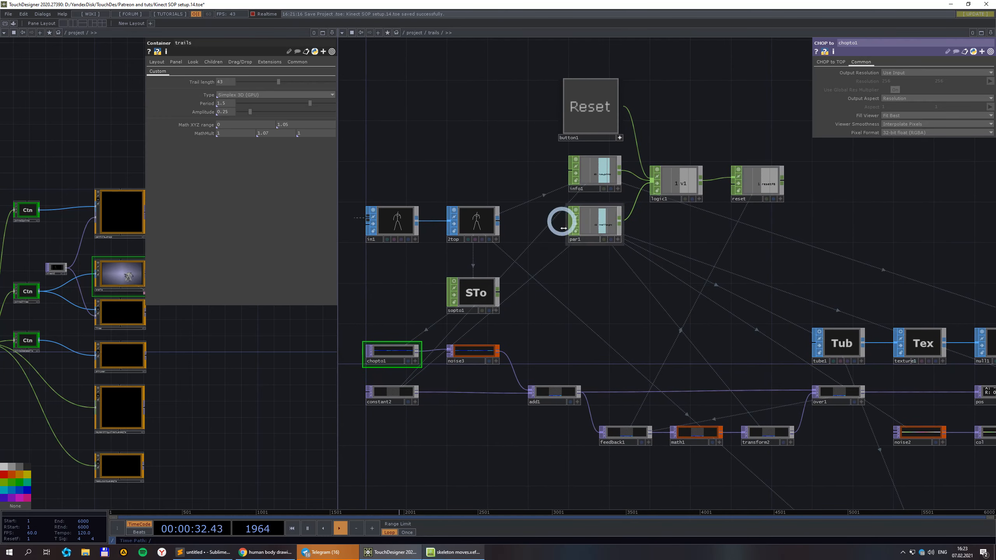
pyautogui.scroll(2, 519, 200)
pyautogui.scroll(-2, 607, 321)
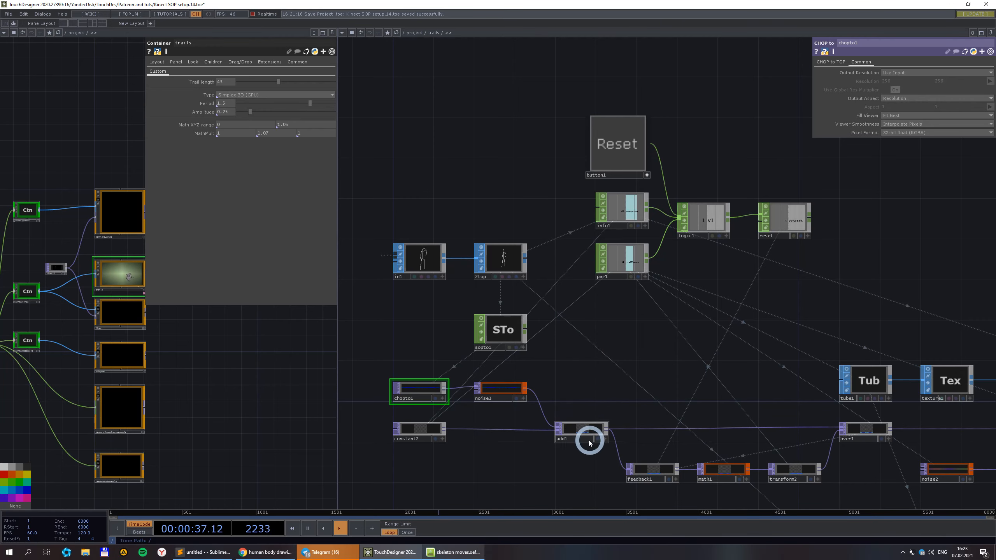
pyautogui.scroll(2, 580, 440)
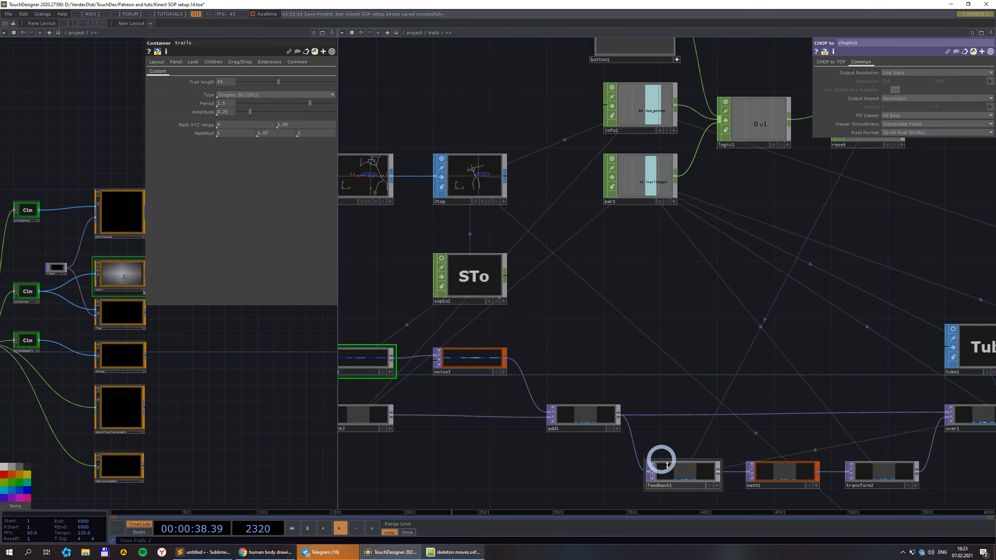
pyautogui.scroll(-2, 686, 428)
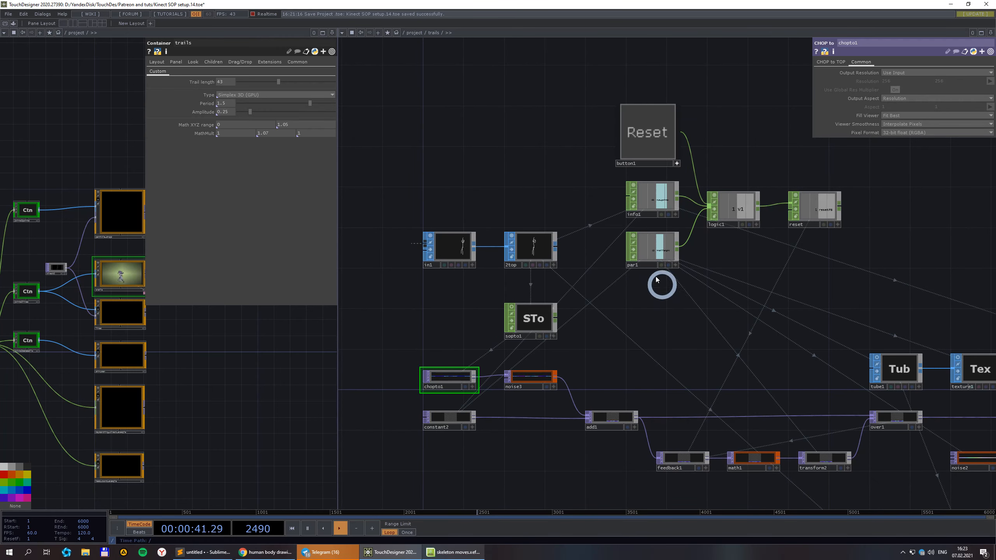
pyautogui.scroll(3, 557, 236)
# Check the 2top node's info stats, then select the joints2lines container.
pyautogui.middleClick(525, 256)
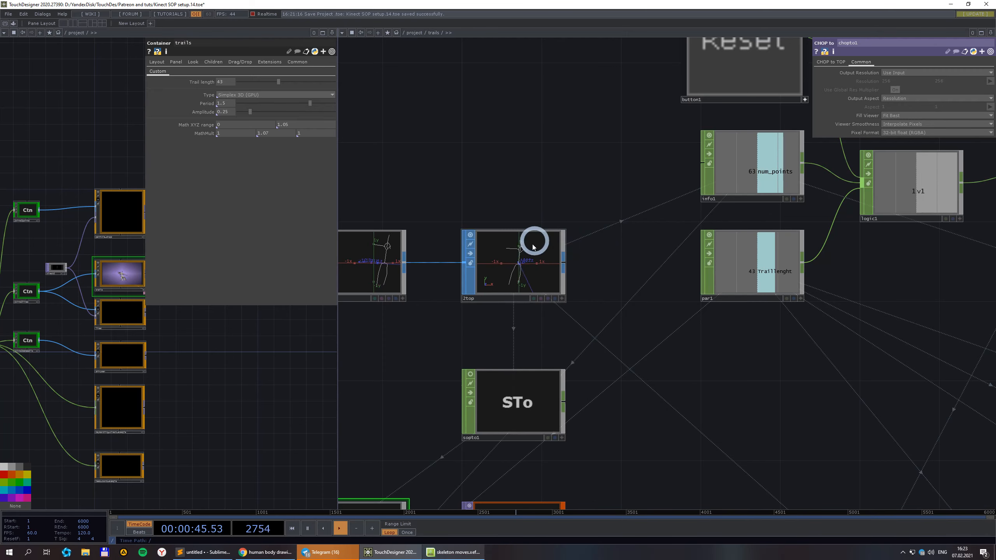
pyautogui.scroll(-2, 530, 265)
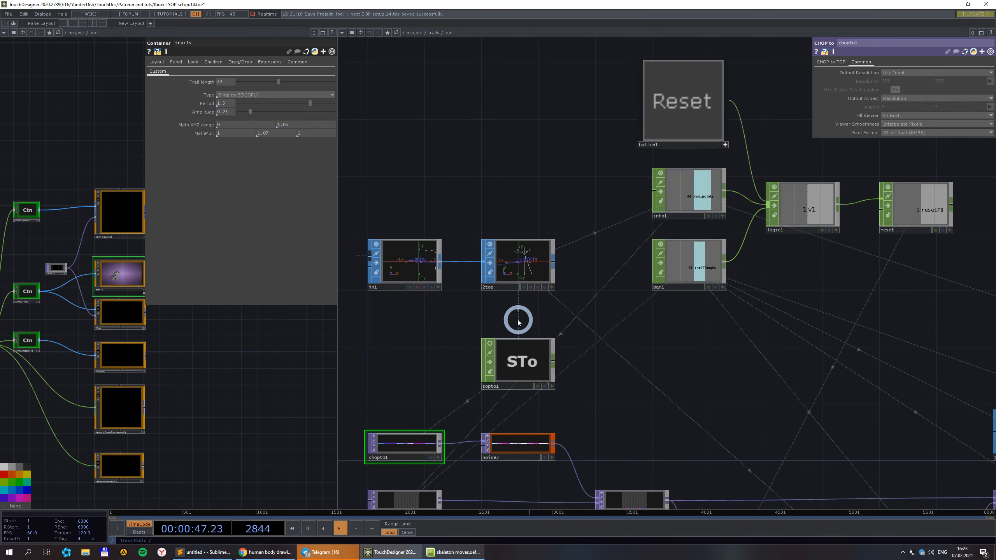
pyautogui.moveTo(517, 220); pyautogui.dragTo(598, 178)
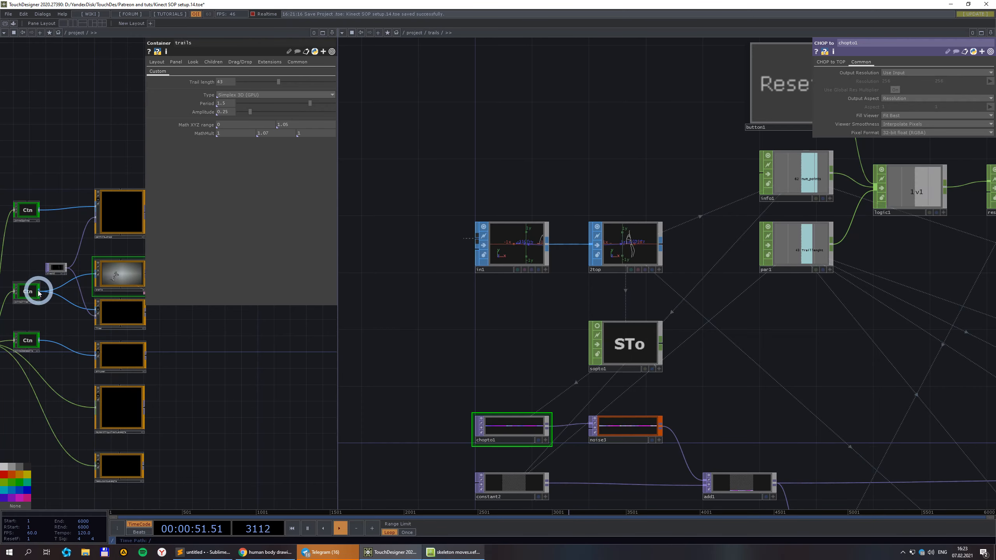
pyautogui.click(25, 292)
# Set joints2lines' Consolidate option to No Consolidate.
pyautogui.click(253, 91)
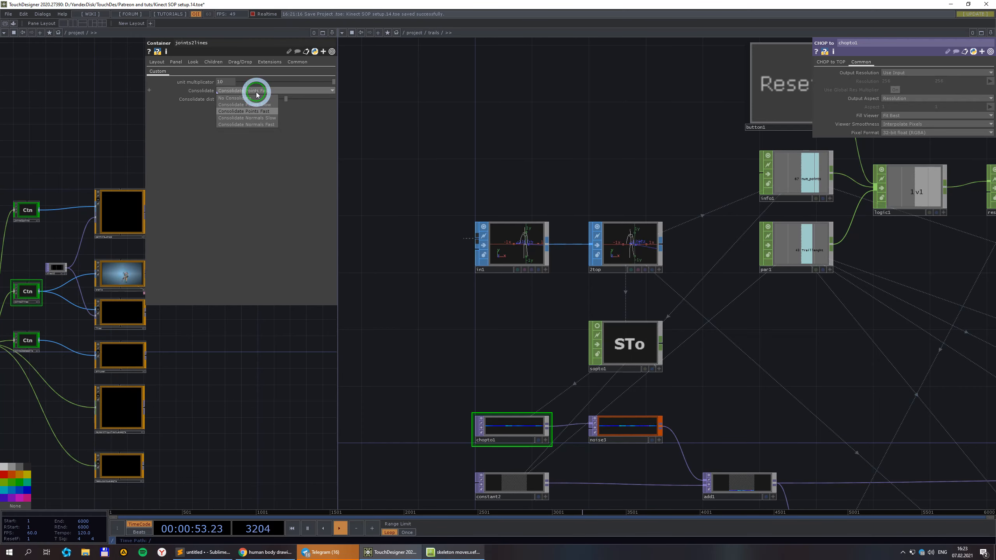
pyautogui.click(250, 99)
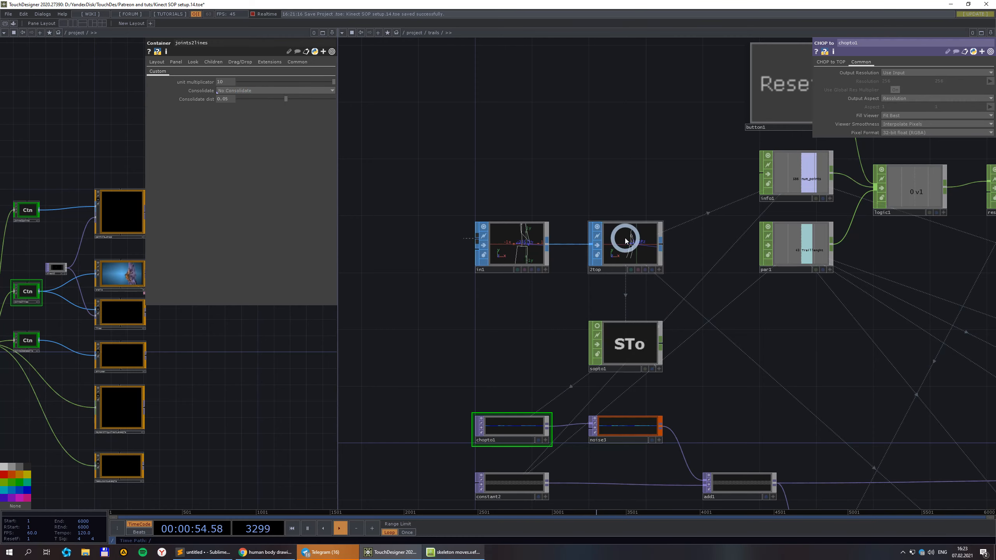
pyautogui.scroll(-2, 666, 255)
pyautogui.scroll(-2, 617, 229)
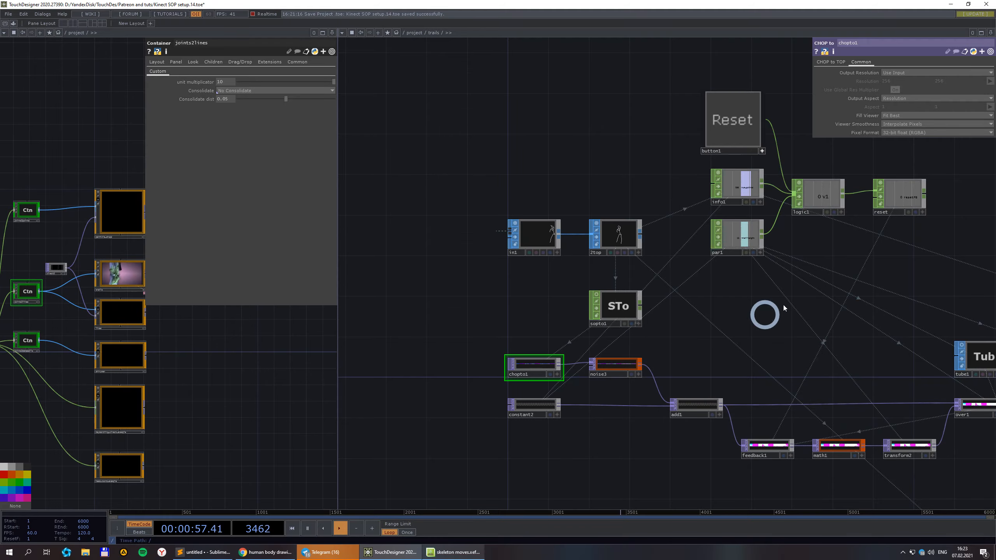
# Return to the project network and turn off Realtime playback.
pyautogui.click(413, 33)
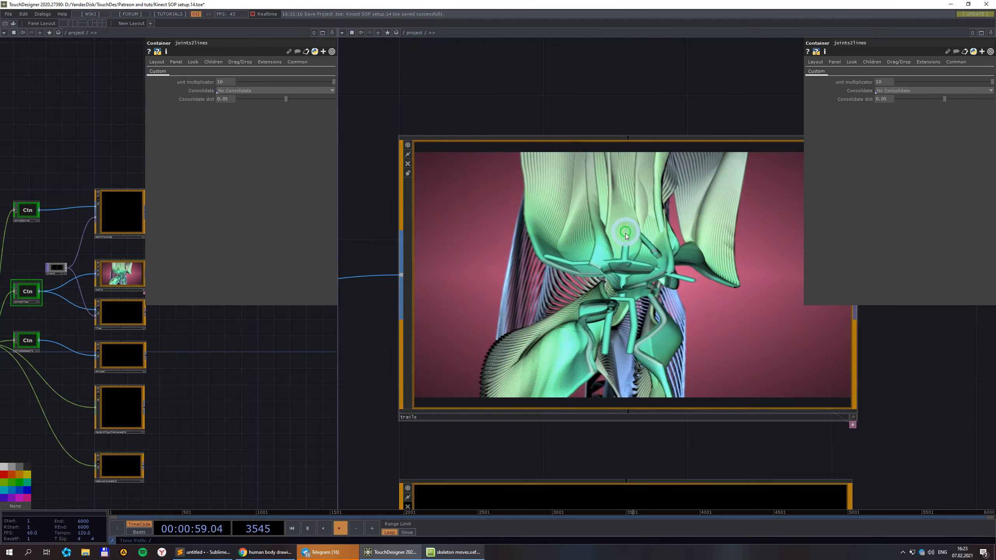
pyautogui.scroll(1, 627, 271)
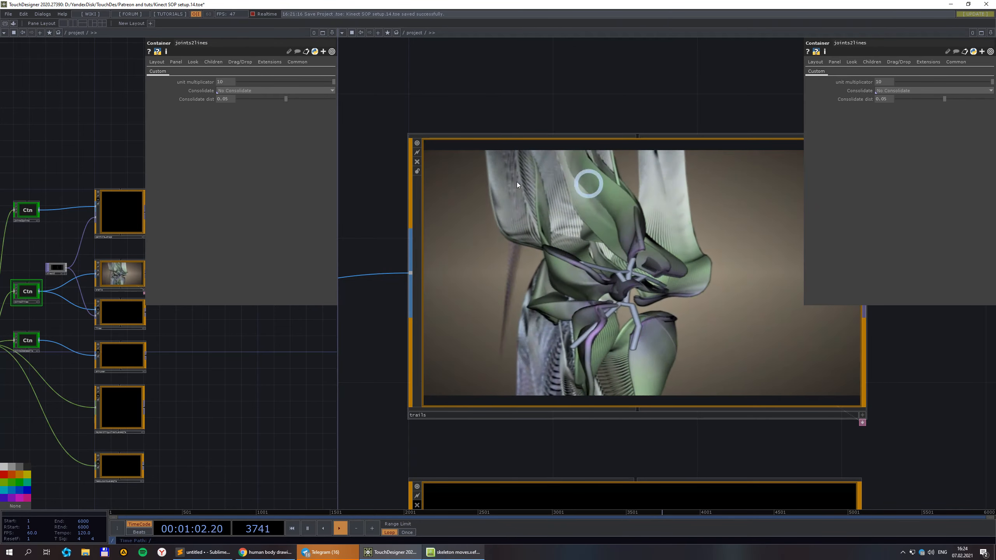
pyautogui.scroll(-1, 673, 302)
pyautogui.scroll(1, 628, 289)
pyautogui.scroll(2, 626, 288)
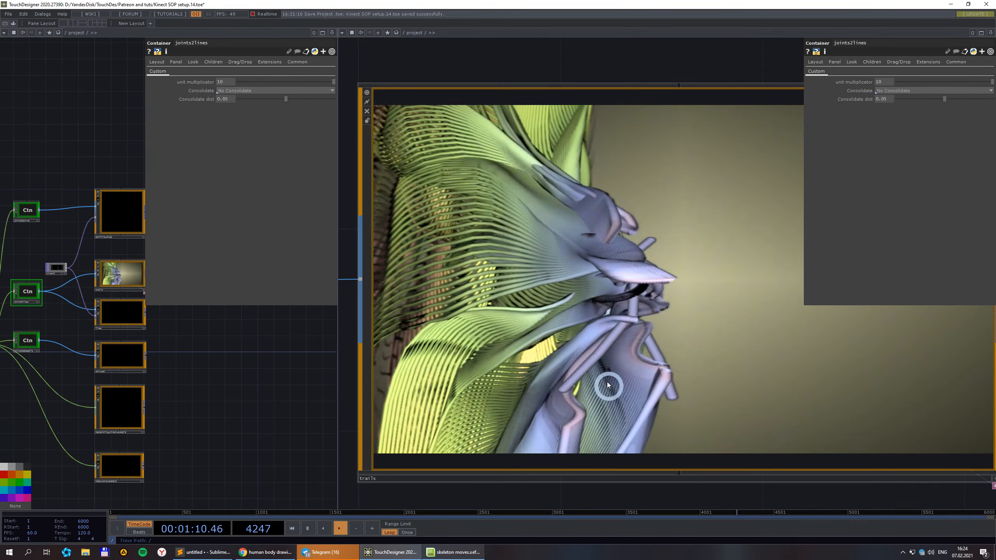
pyautogui.scroll(-4, 604, 357)
pyautogui.scroll(3, 686, 349)
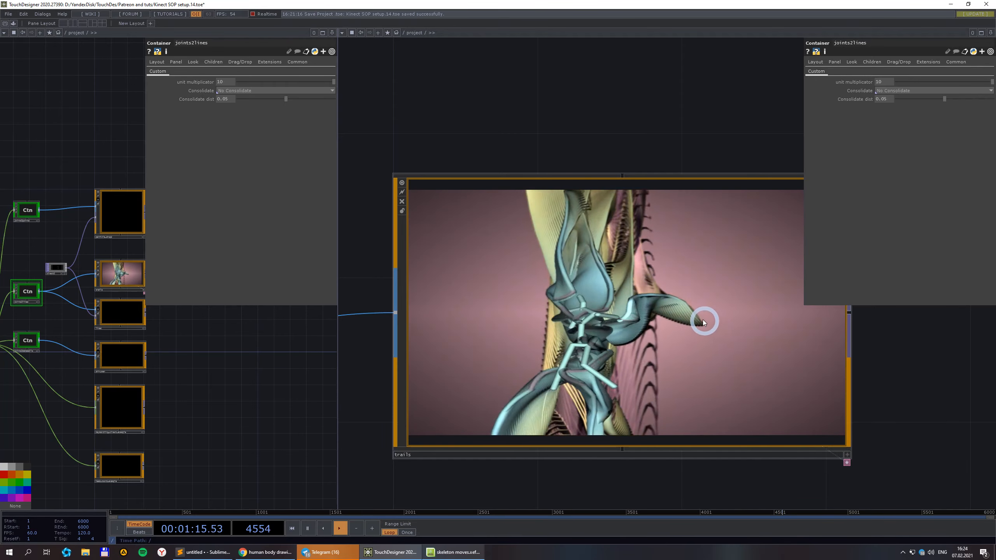
pyautogui.click(253, 14)
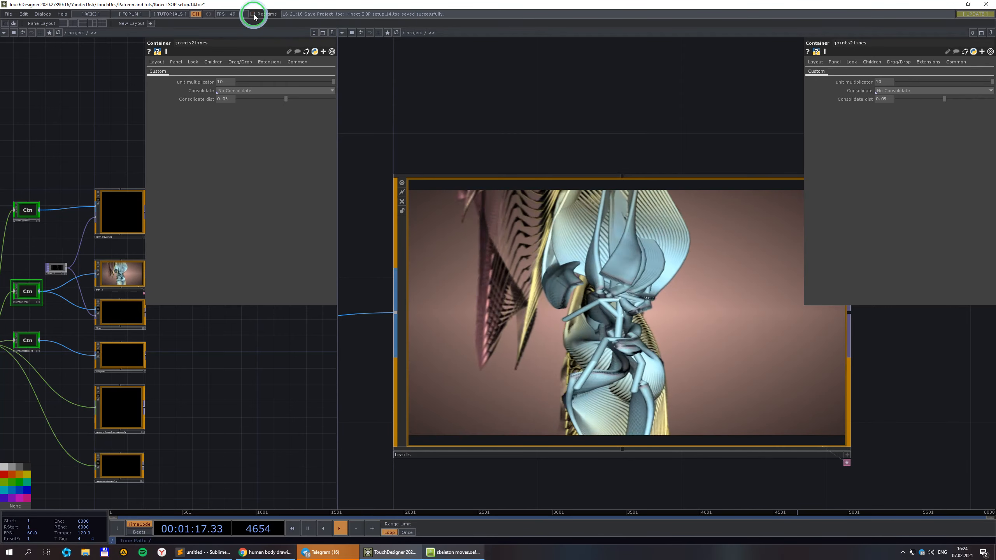
# Select the trails container to show its parameters.
pyautogui.scroll(3, 687, 400)
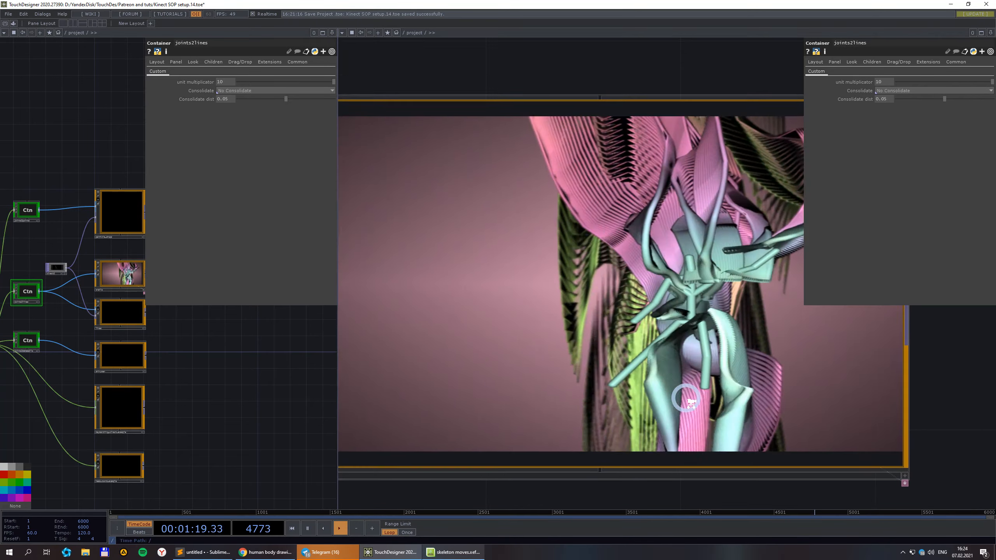
pyautogui.scroll(-3, 684, 379)
pyautogui.click(661, 323)
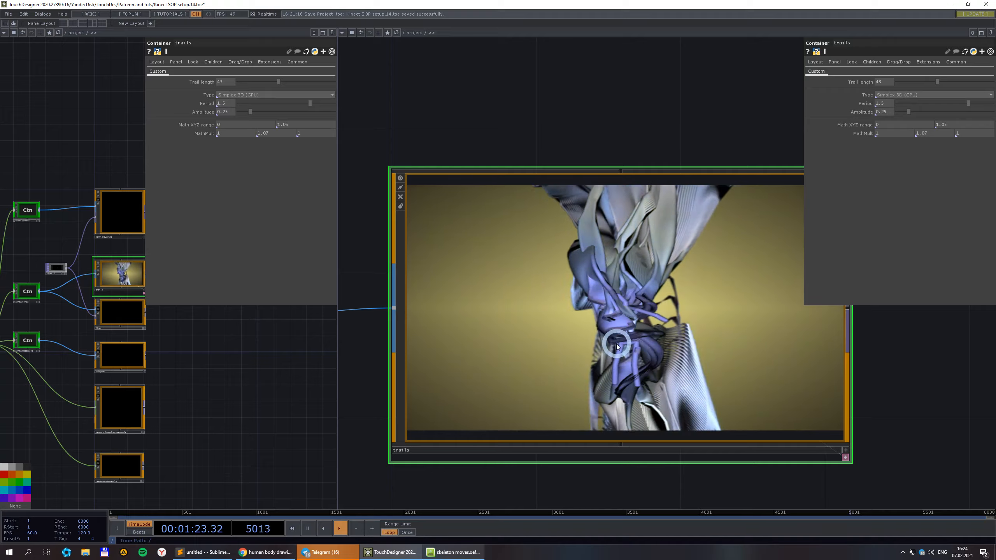
# Lower the trails Period to 1.374 and set the first MathMult to 1.2.
pyautogui.click(931, 103)
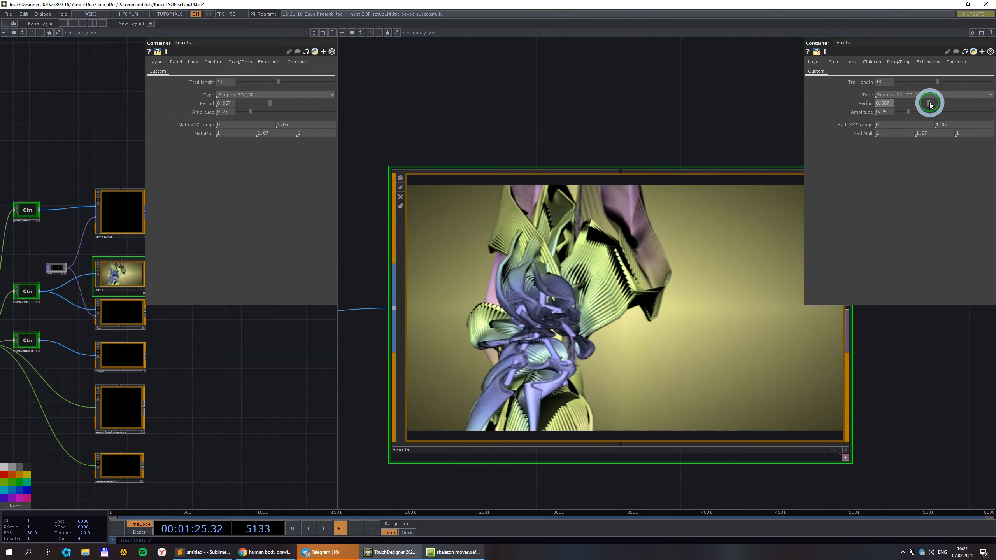
pyautogui.click(964, 104)
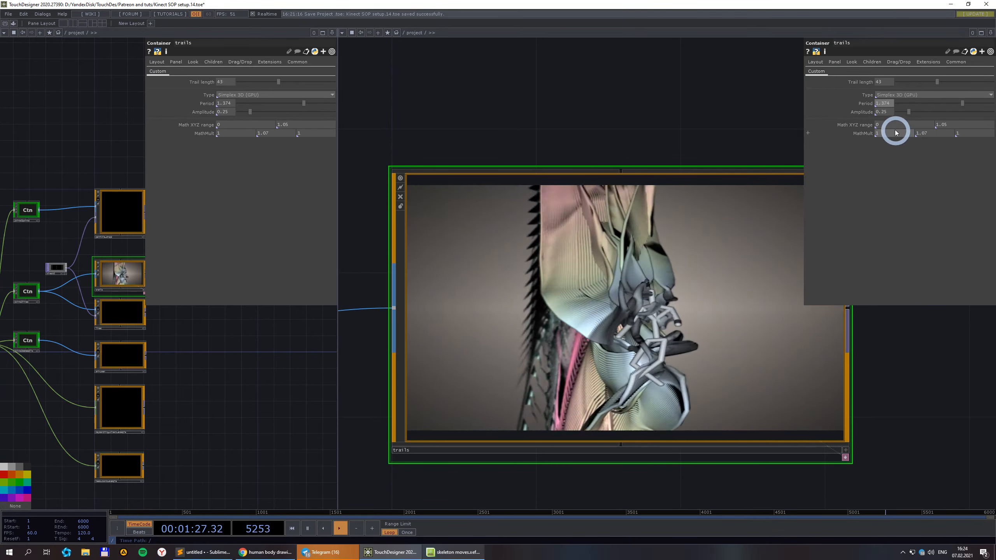
pyautogui.click(889, 134)
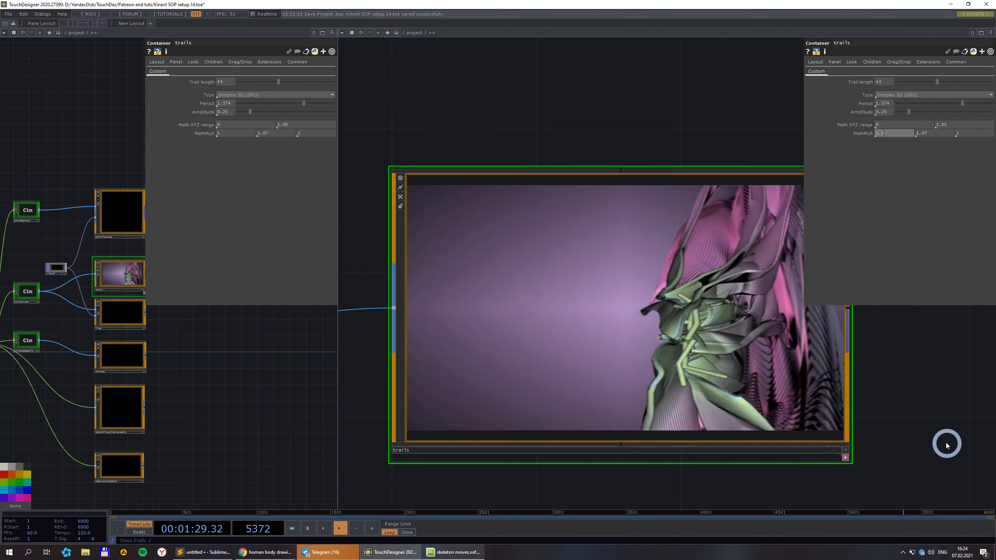
pyautogui.write('1.2')
pyautogui.press('Return')
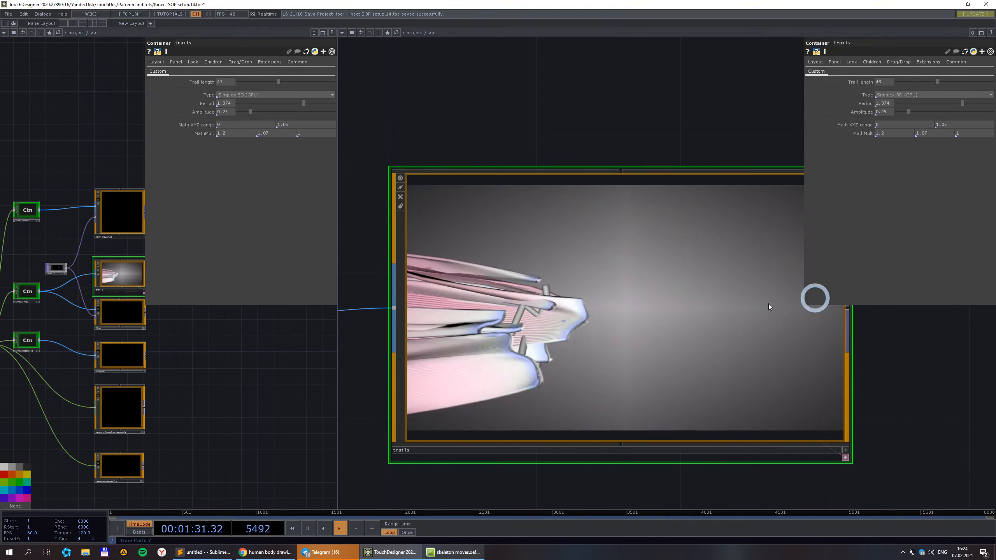
pyautogui.scroll(-4, 734, 216)
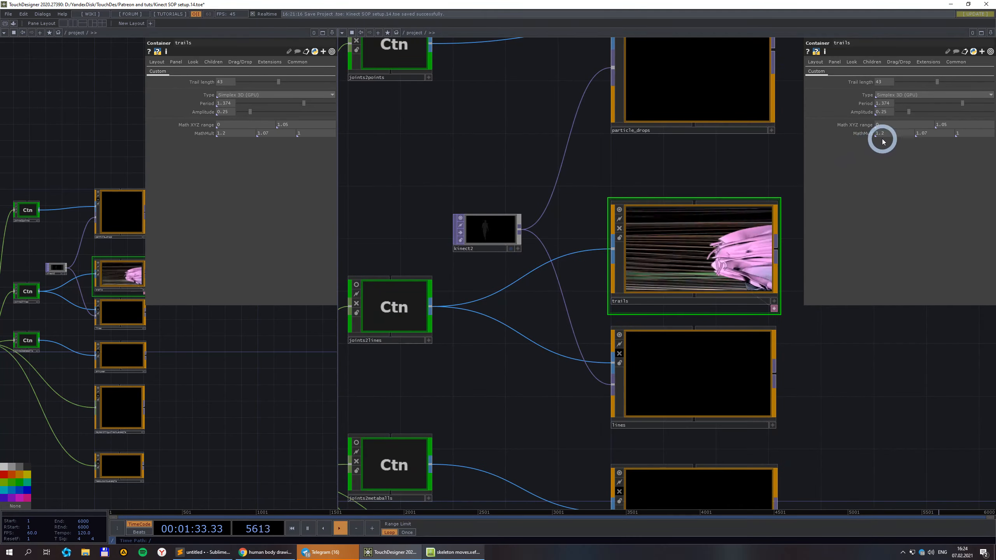
pyautogui.scroll(4, 679, 200)
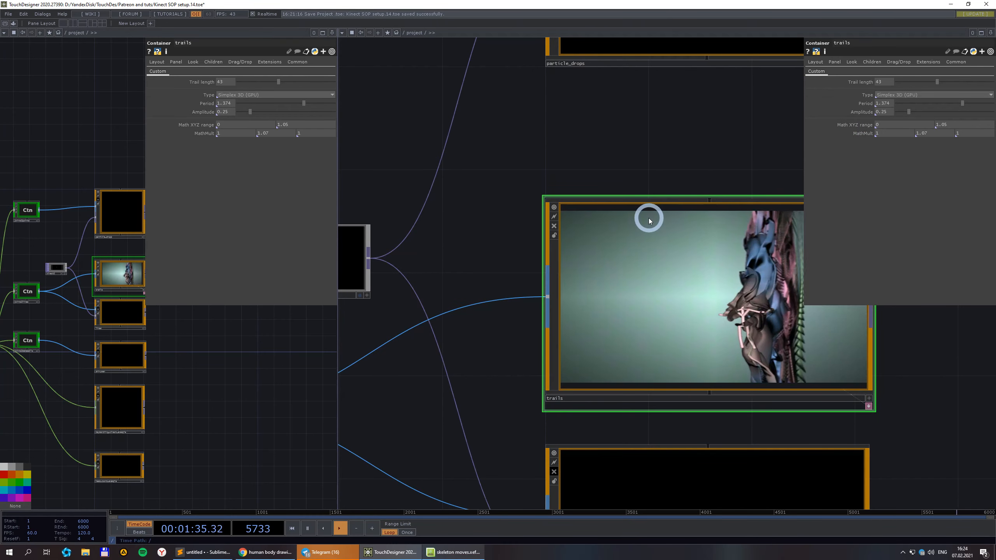
pyautogui.scroll(-3, 686, 340)
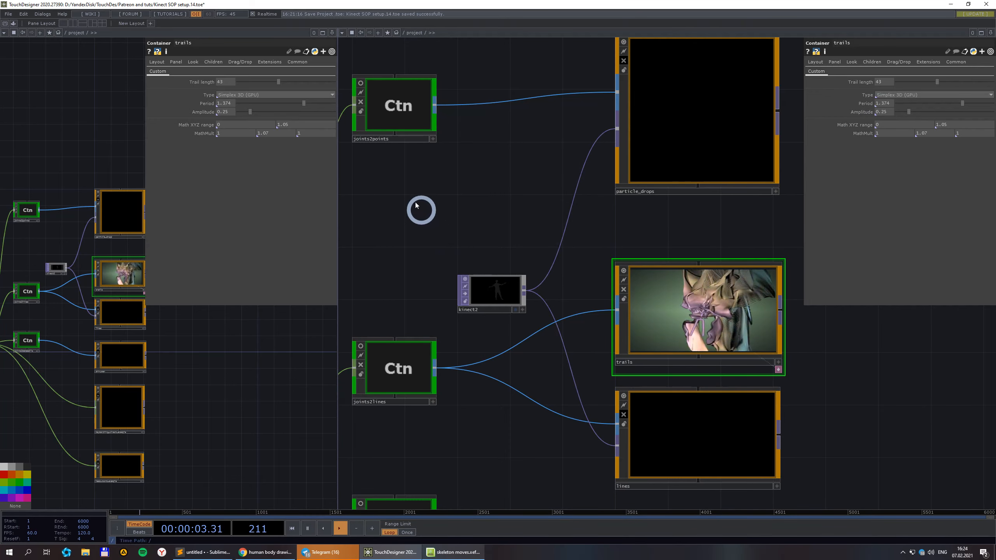
# Change the joints2lines unit multiplicator from 10 to 5.
pyautogui.click(397, 379)
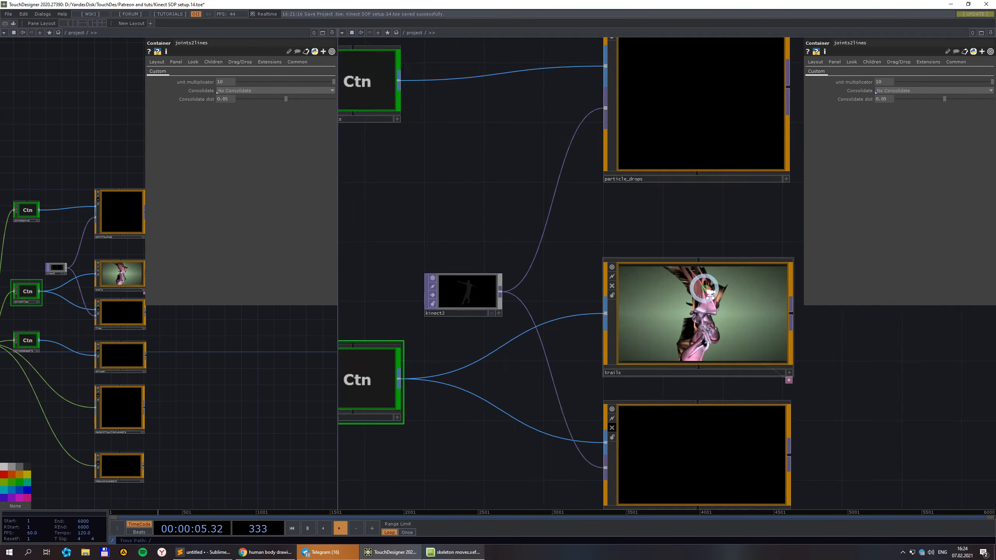
pyautogui.scroll(3, 767, 305)
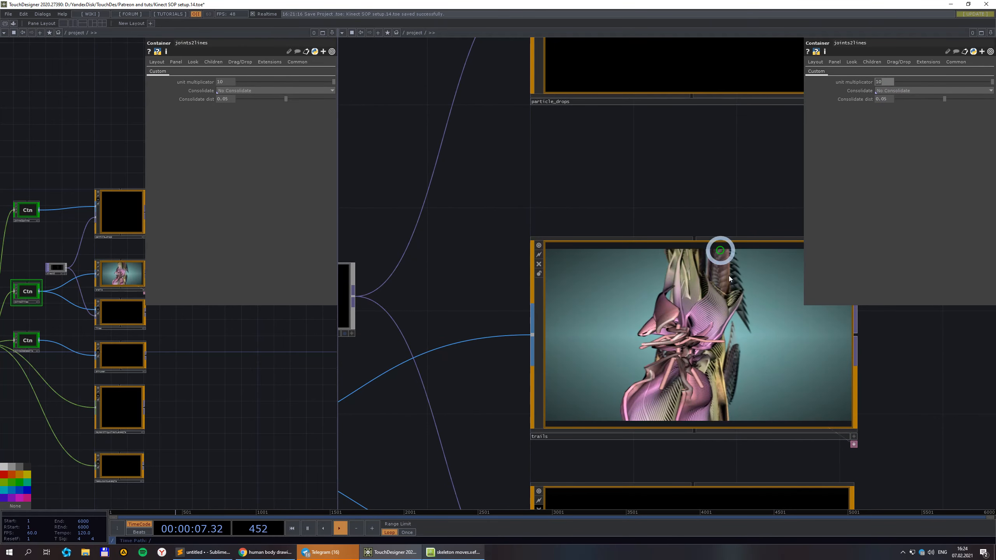
pyautogui.scroll(3, 796, 374)
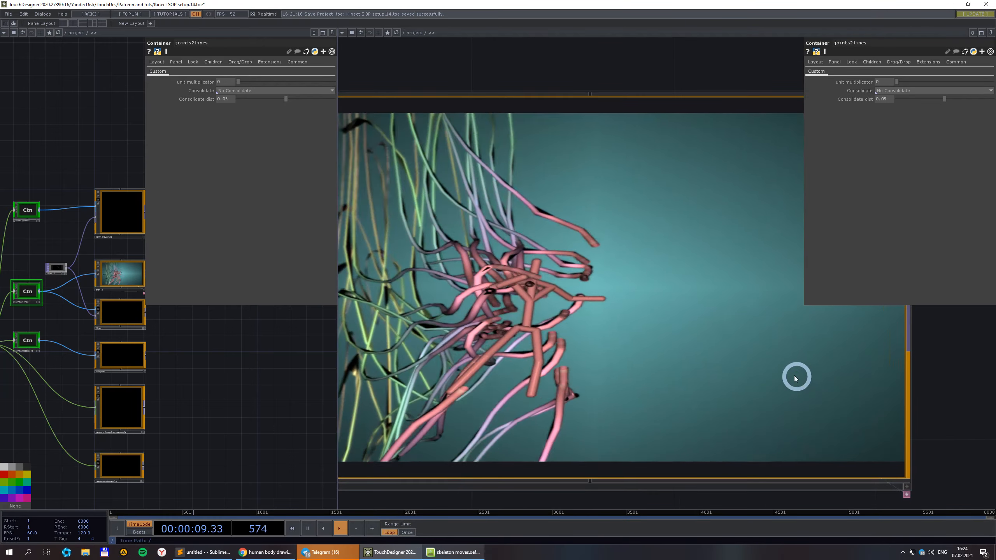
pyautogui.scroll(-3, 659, 336)
pyautogui.scroll(2, 654, 299)
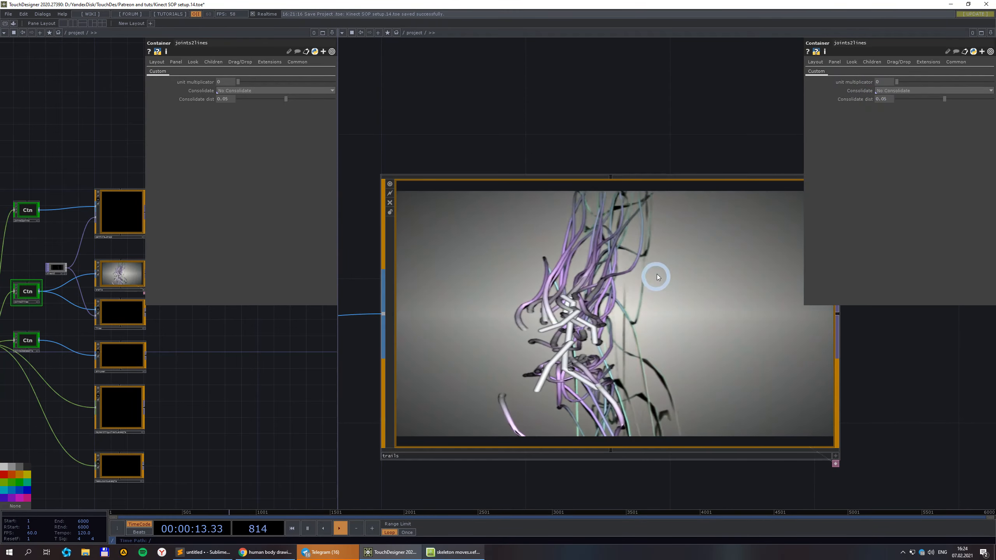
pyautogui.click(888, 82)
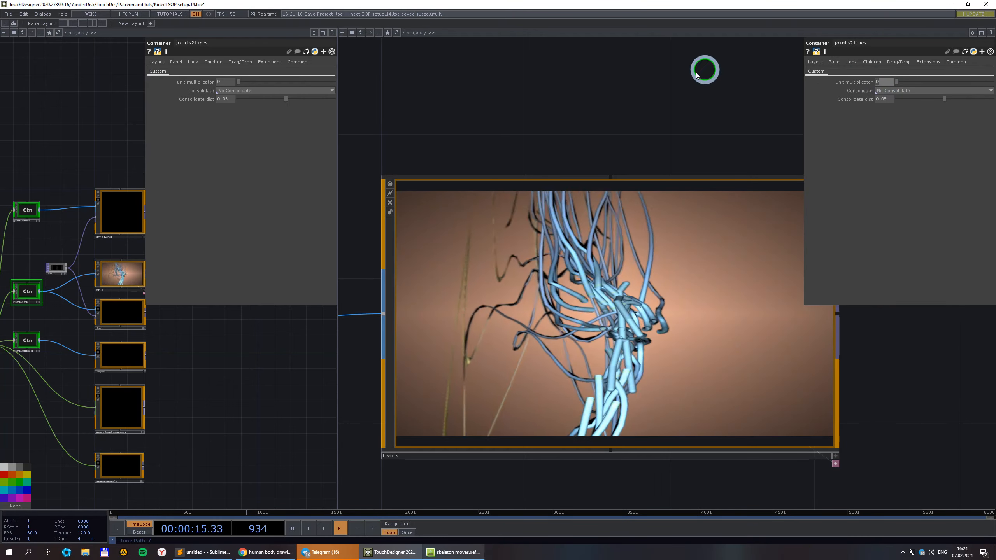
pyautogui.write('5')
pyautogui.scroll(-3, 667, 227)
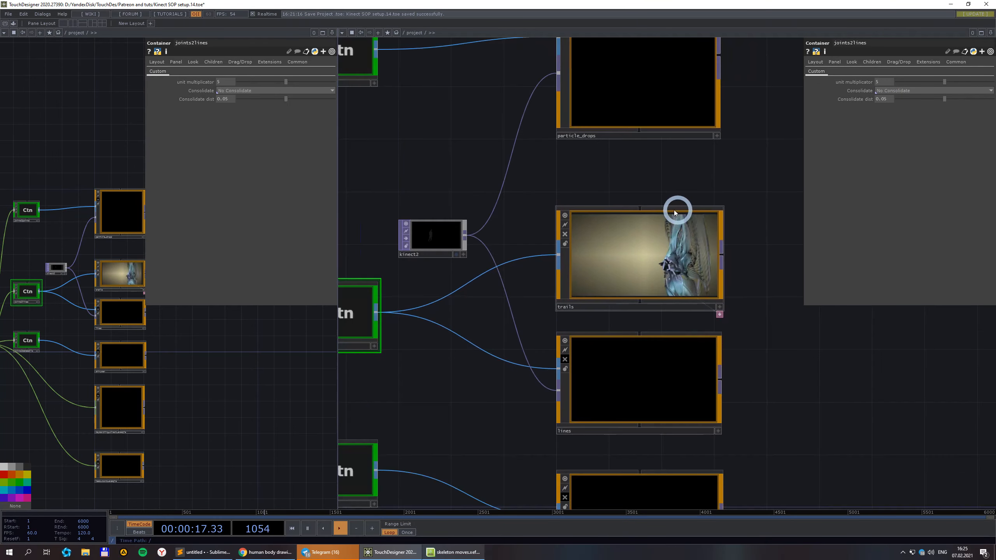
pyautogui.scroll(-2, 625, 228)
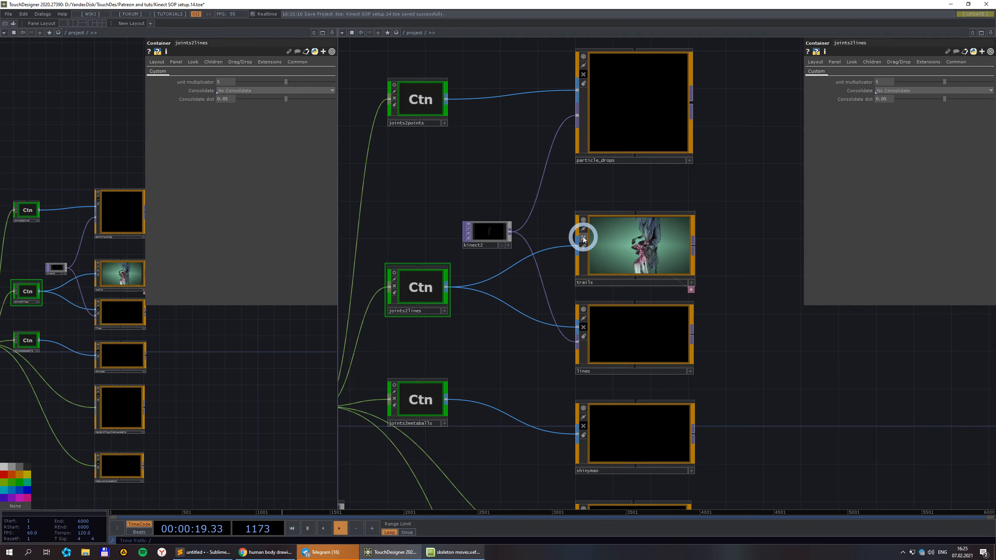
# Turn off the trails container's Cooking flag and turn on shinyman's to show the metaball figure.
pyautogui.click(583, 239)
pyautogui.scroll(-3, 680, 226)
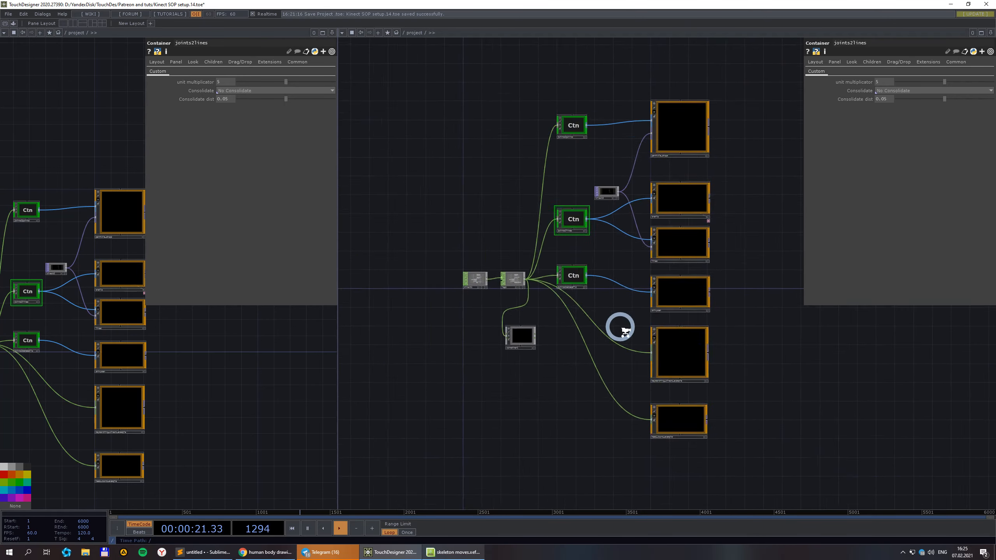
pyautogui.scroll(3, 618, 327)
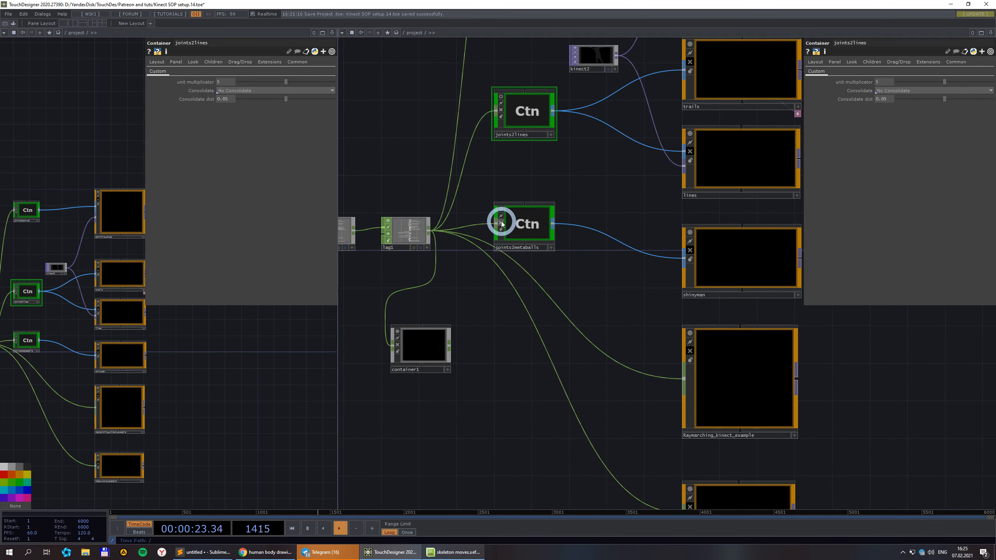
pyautogui.click(690, 251)
pyautogui.scroll(2, 834, 396)
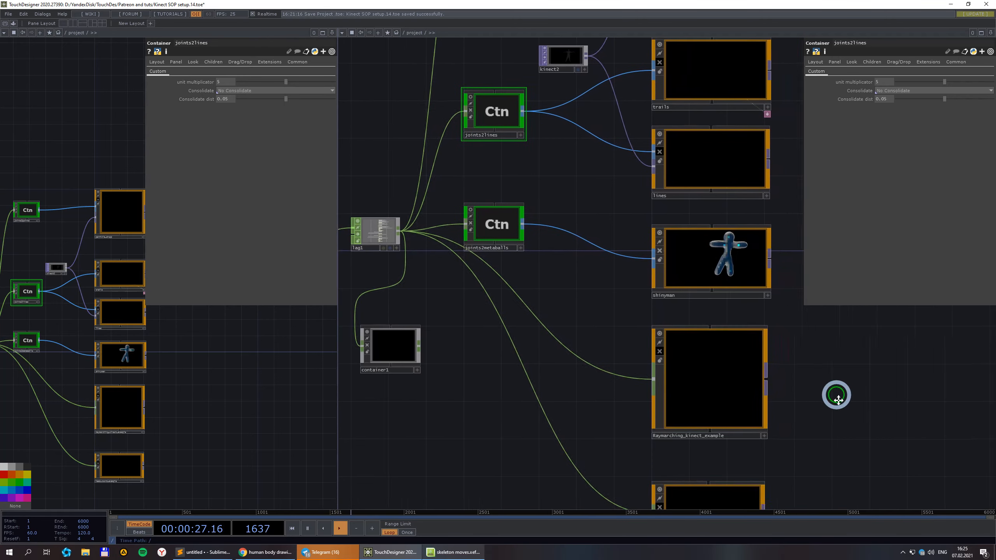
pyautogui.scroll(6, 687, 261)
pyautogui.scroll(-3, 677, 245)
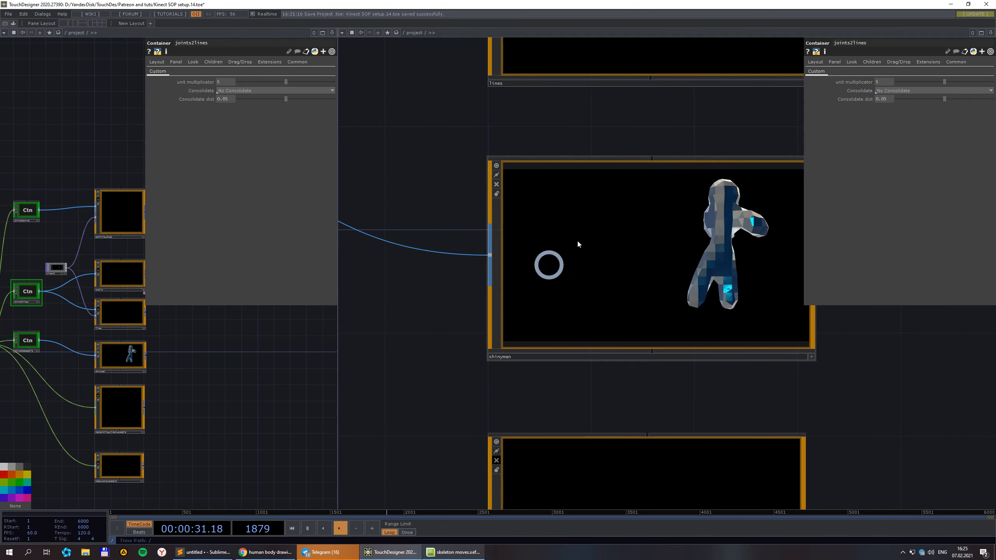
pyautogui.scroll(-2, 714, 290)
pyautogui.scroll(-2, 715, 289)
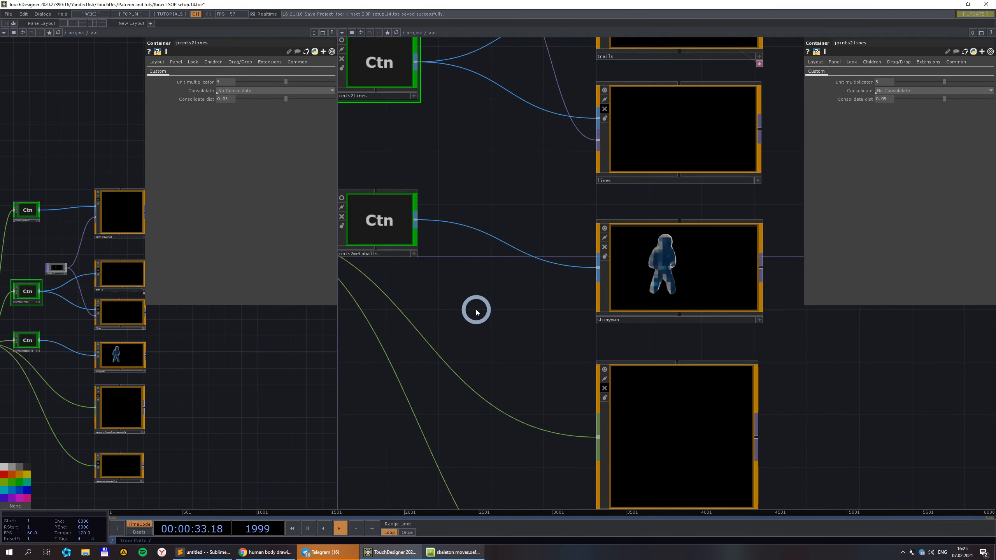
pyautogui.moveTo(474, 307); pyautogui.dragTo(530, 316)
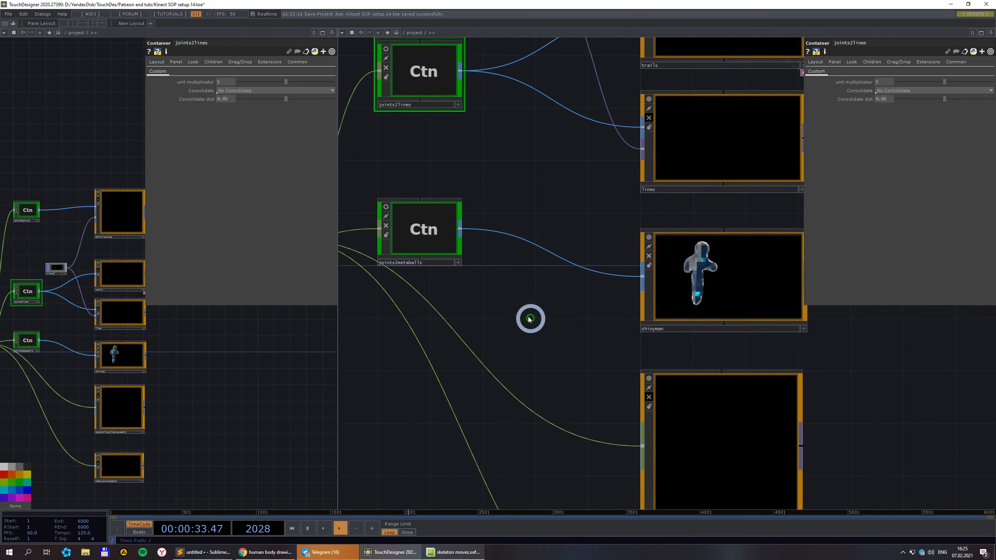
# Enter joints2metaballs, frame its nodes, and check copy1's point count info.
pyautogui.doubleClick(446, 231)
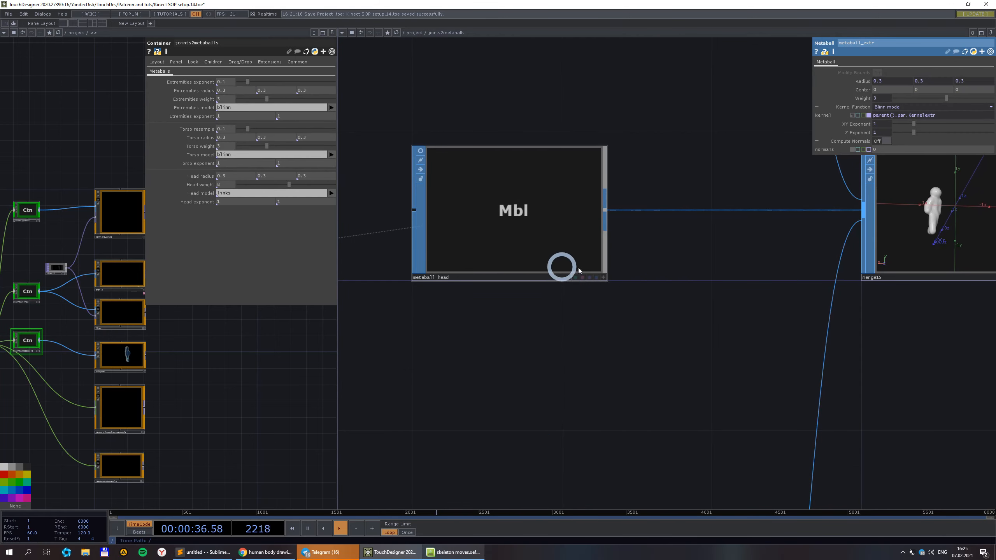
pyautogui.press('h')
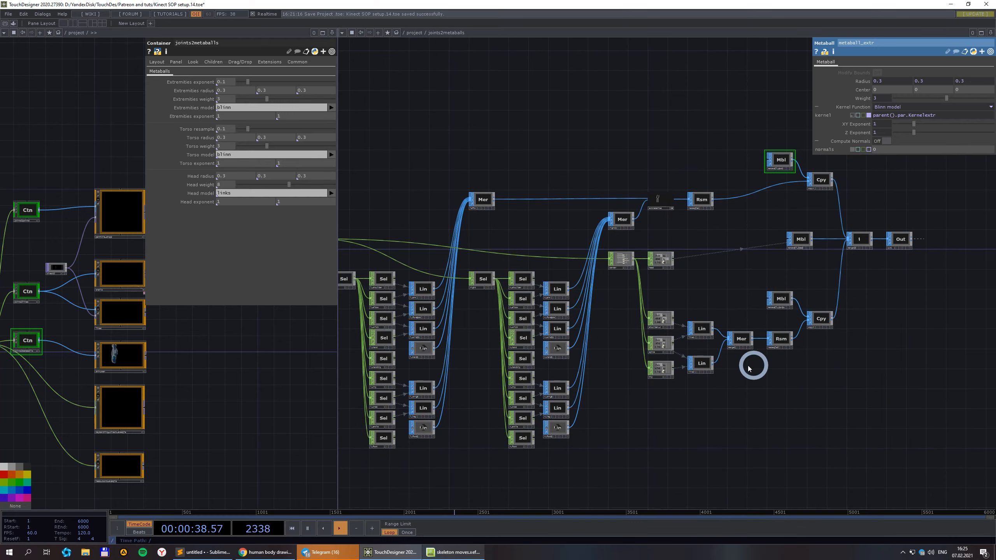
pyautogui.moveTo(696, 432); pyautogui.dragTo(734, 432)
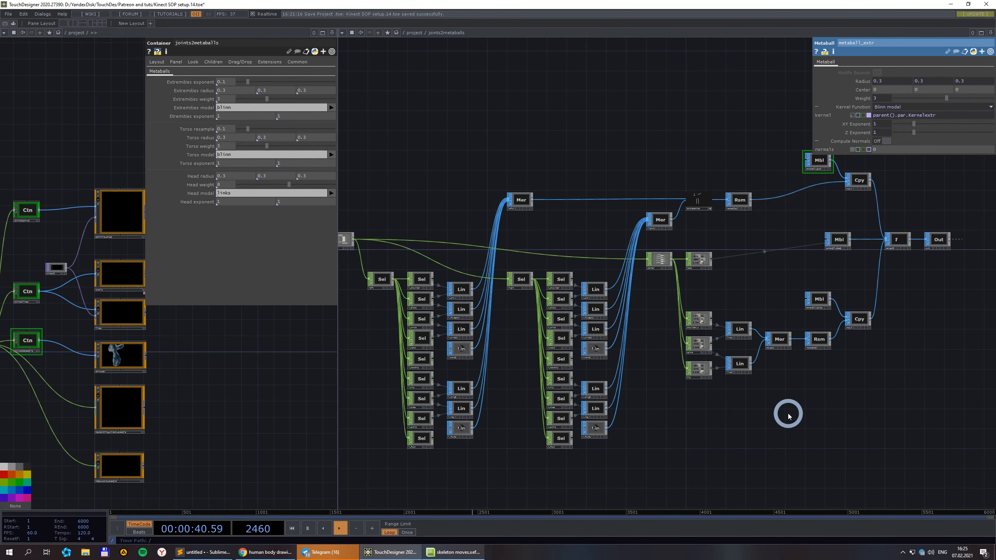
pyautogui.moveTo(911, 289); pyautogui.dragTo(897, 319)
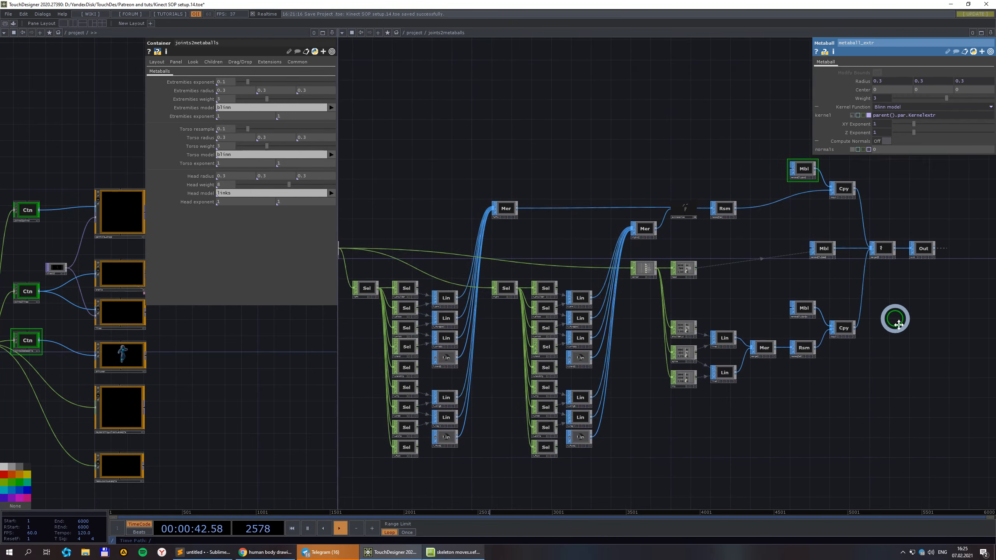
pyautogui.scroll(2, 803, 213)
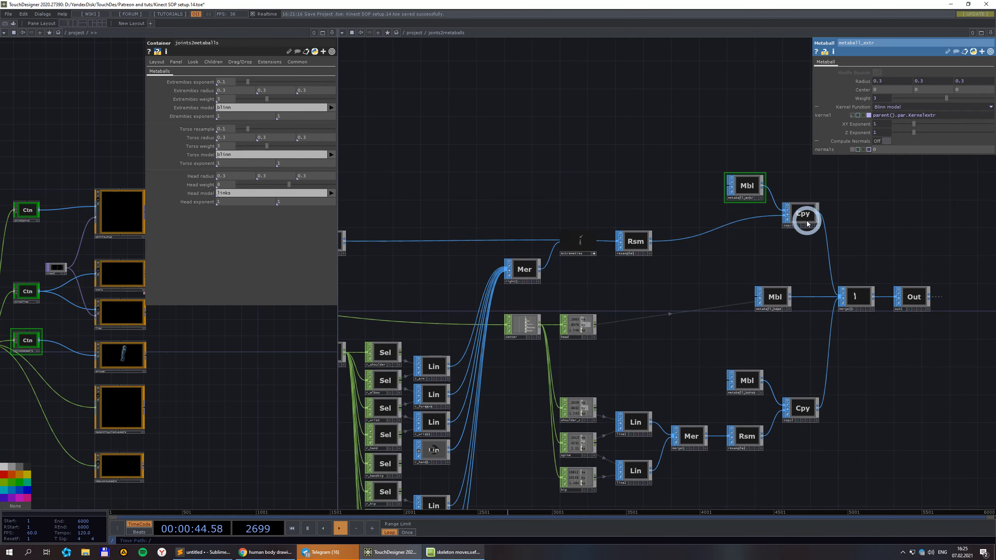
pyautogui.middleClick(800, 222)
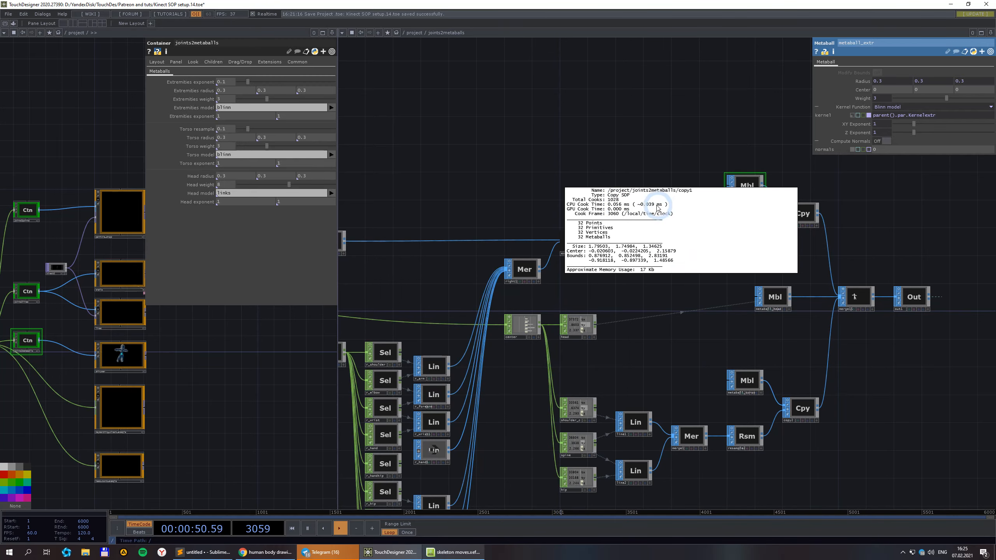
pyautogui.click(714, 342)
pyautogui.scroll(-6, 714, 342)
pyautogui.scroll(4, 574, 404)
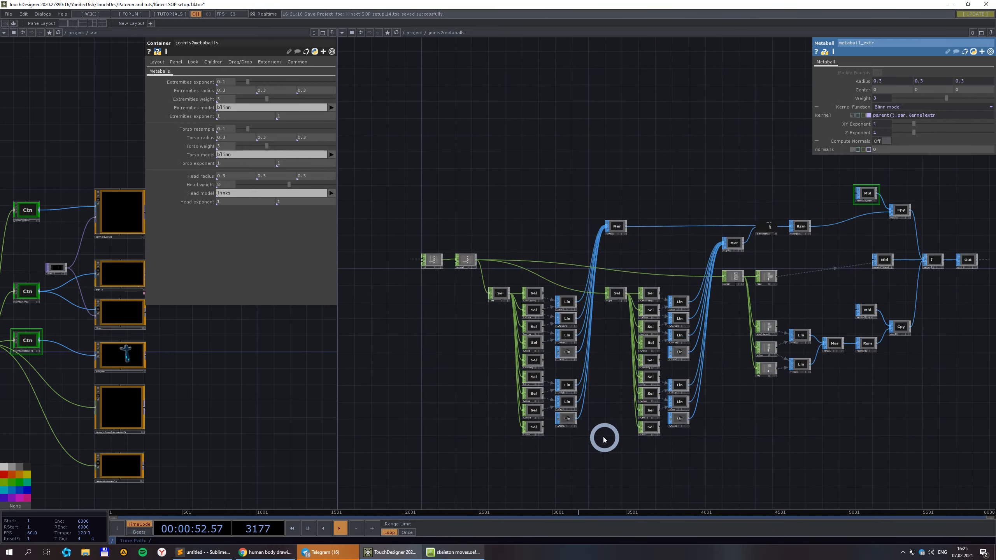
pyautogui.scroll(2, 601, 436)
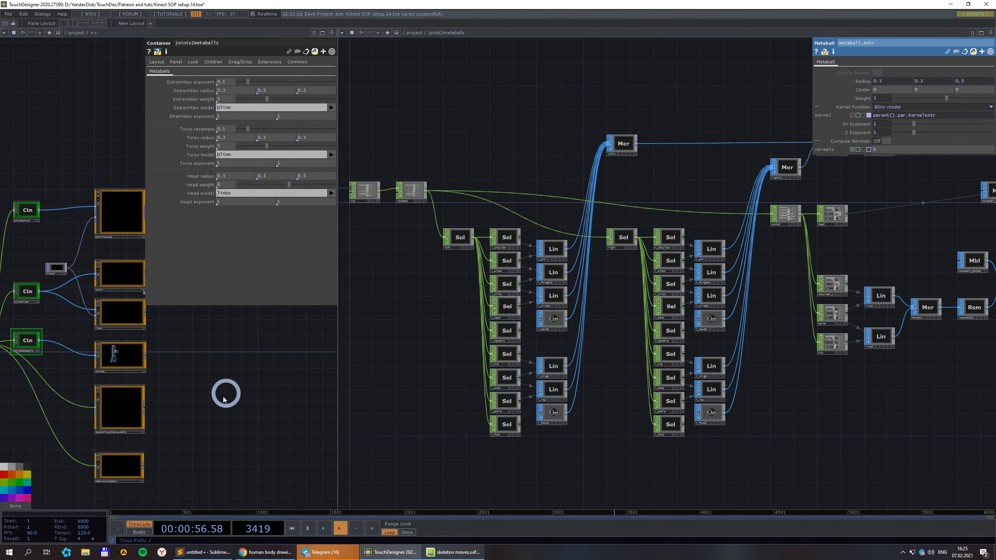
pyautogui.scroll(-5, 223, 398)
# Inspect constant1's parameters and line1's point and polygon info in container1.
pyautogui.scroll(5, 184, 396)
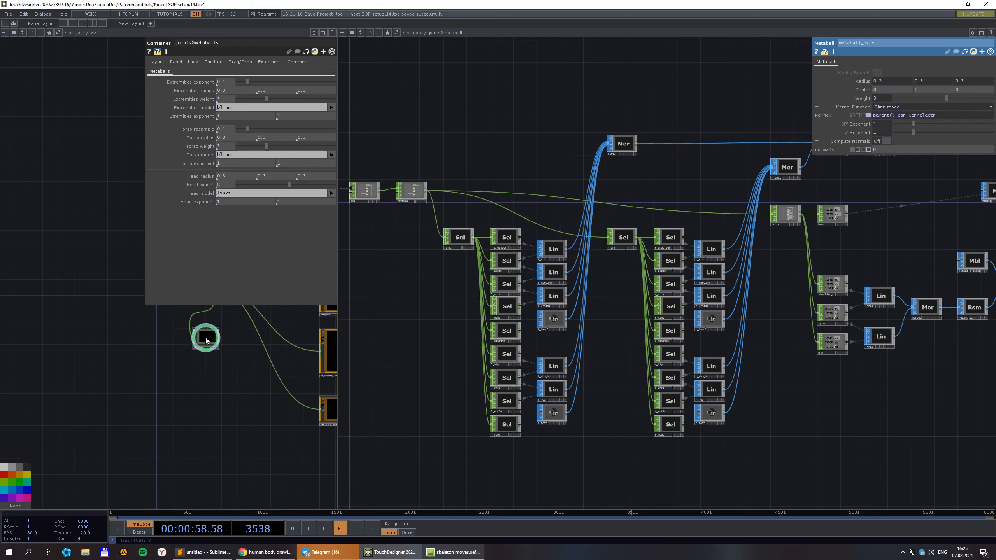
pyautogui.scroll(6, 206, 340)
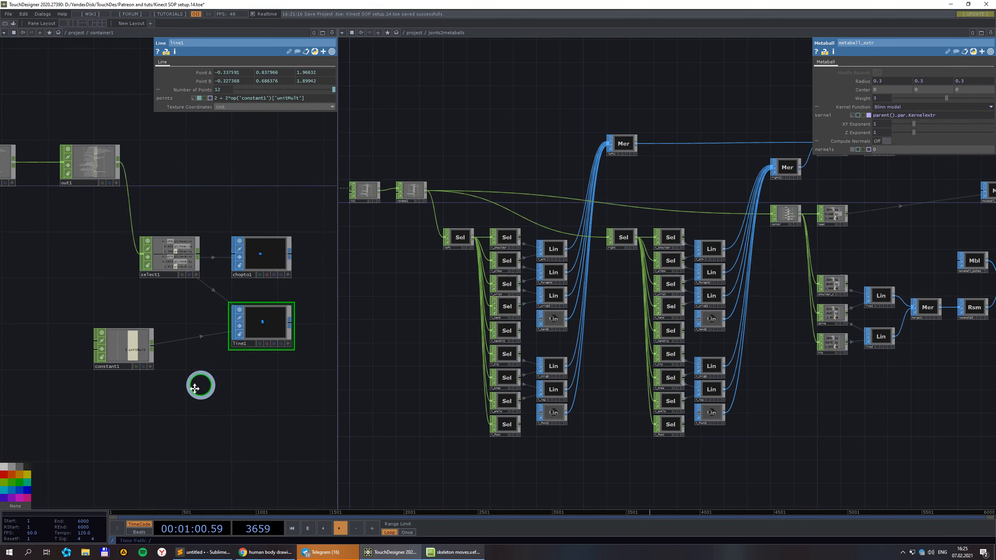
pyautogui.scroll(4, 140, 333)
pyautogui.scroll(-4, 220, 265)
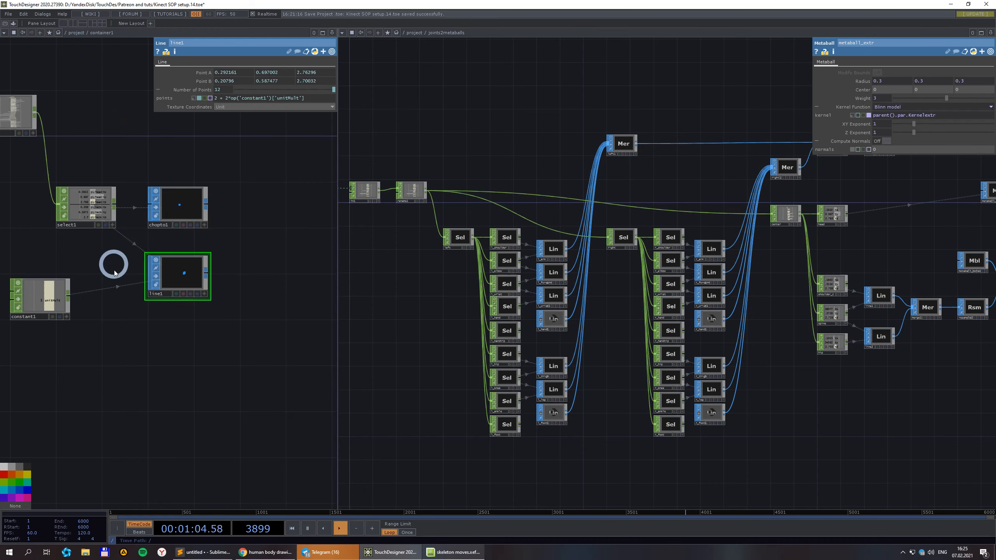
pyautogui.scroll(4, 189, 271)
pyautogui.scroll(-4, 218, 222)
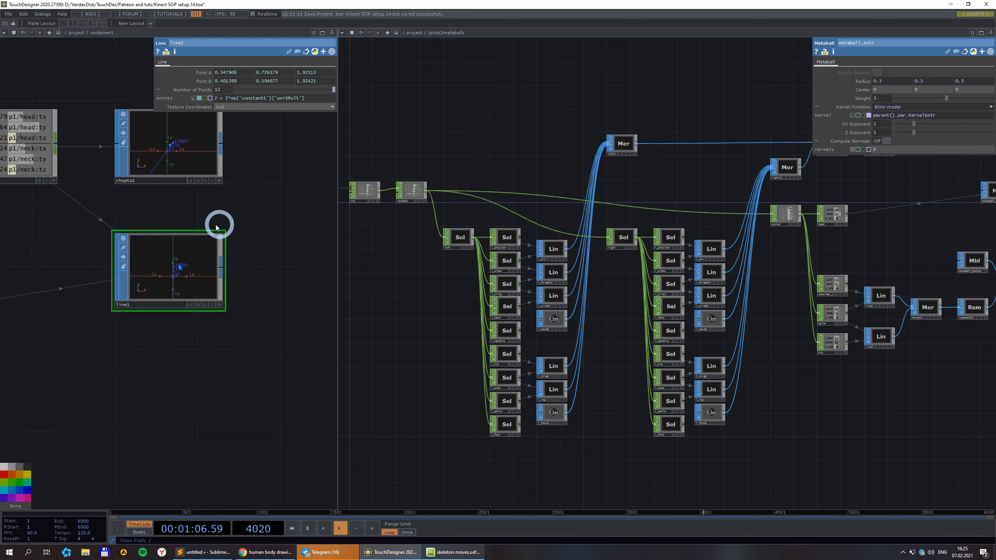
pyautogui.click(86, 291)
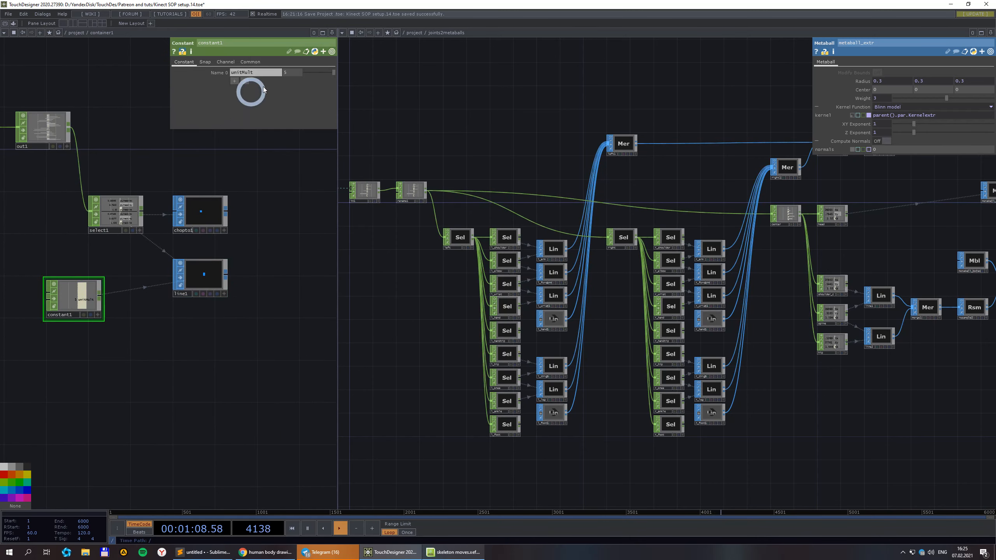
pyautogui.scroll(6, 200, 270)
pyautogui.middleClick(230, 275)
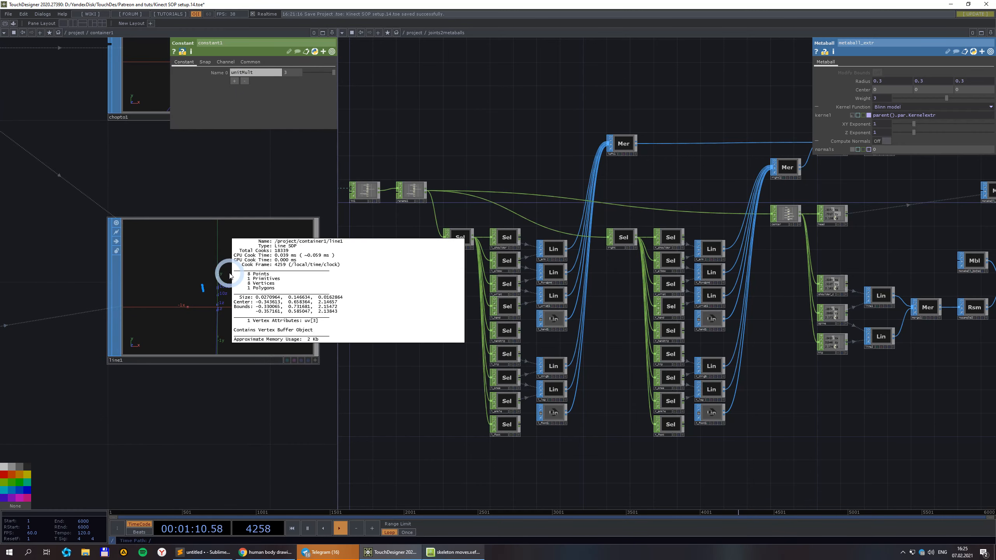
pyautogui.scroll(-3, 231, 183)
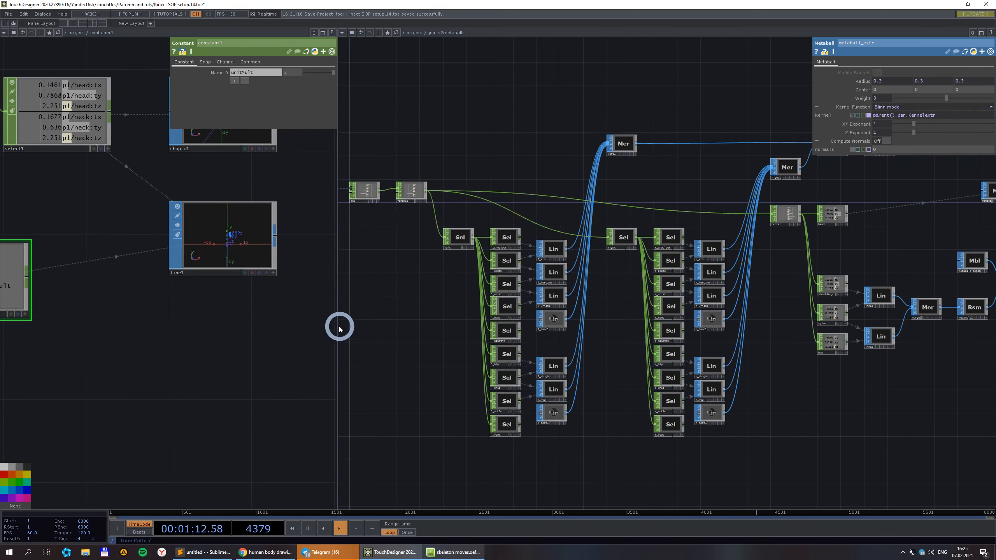
# Widen the container1 network pane and move line1 down to free space.
pyautogui.moveTo(429, 331); pyautogui.dragTo(770, 328)
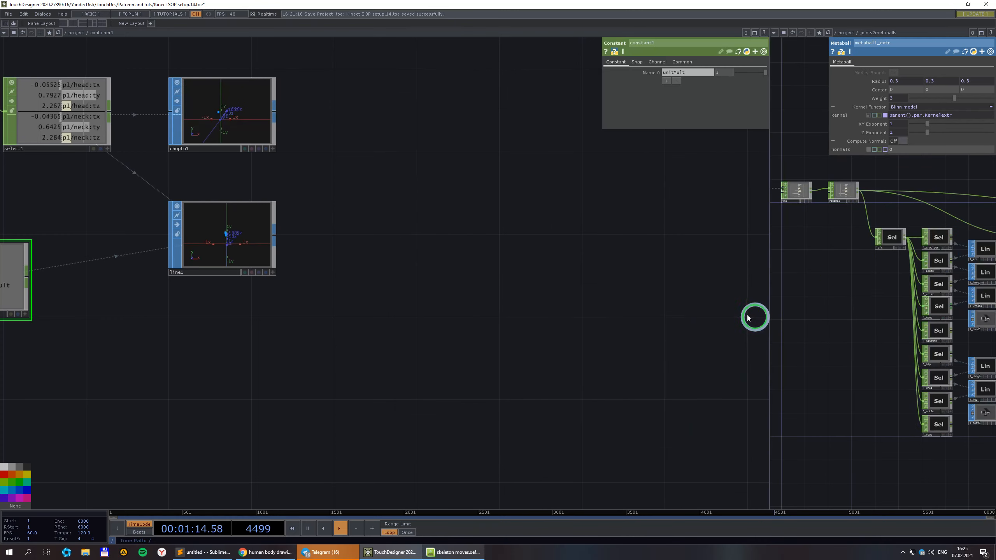
pyautogui.scroll(3, 270, 269)
pyautogui.moveTo(439, 370)
pyautogui.mouseDown()
pyautogui.moveTo(574, 411)
pyautogui.moveTo(446, 363)
pyautogui.mouseUp()
pyautogui.scroll(-2, 549, 393)
pyautogui.moveTo(384, 387); pyautogui.dragTo(408, 341)
pyautogui.moveTo(336, 236); pyautogui.dragTo(316, 466)
# Add a Metaball SOP to container1 and shrink its radius to 0.3.
pyautogui.doubleClick(279, 264)
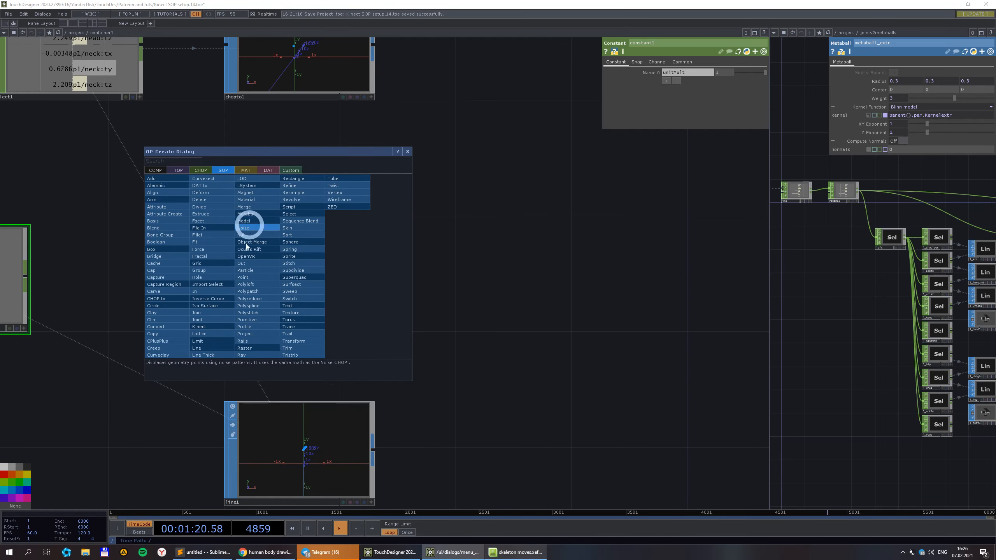
pyautogui.click(251, 213)
pyautogui.click(304, 276)
pyautogui.moveTo(461, 364); pyautogui.dragTo(428, 230)
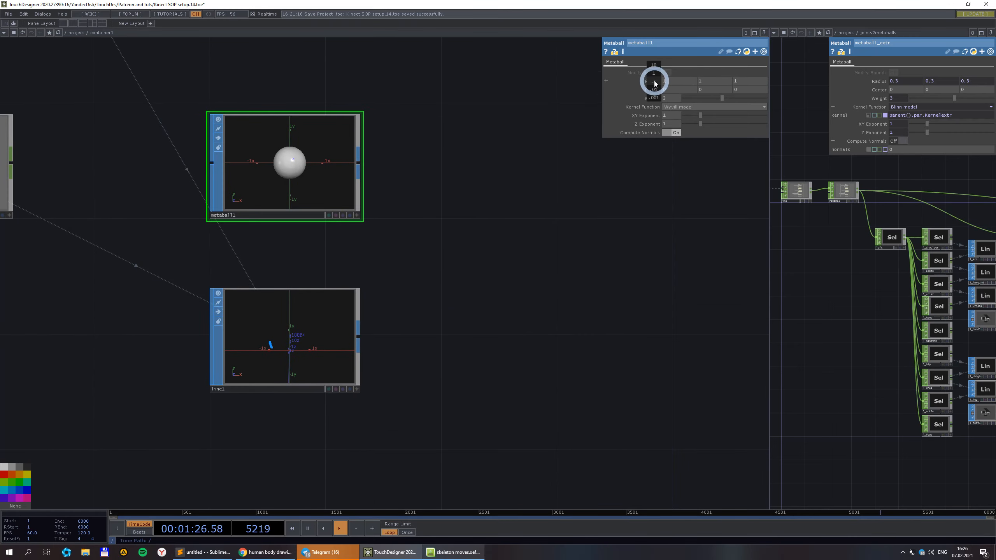
pyautogui.moveTo(654, 83); pyautogui.dragTo(610, 82, button='middle')
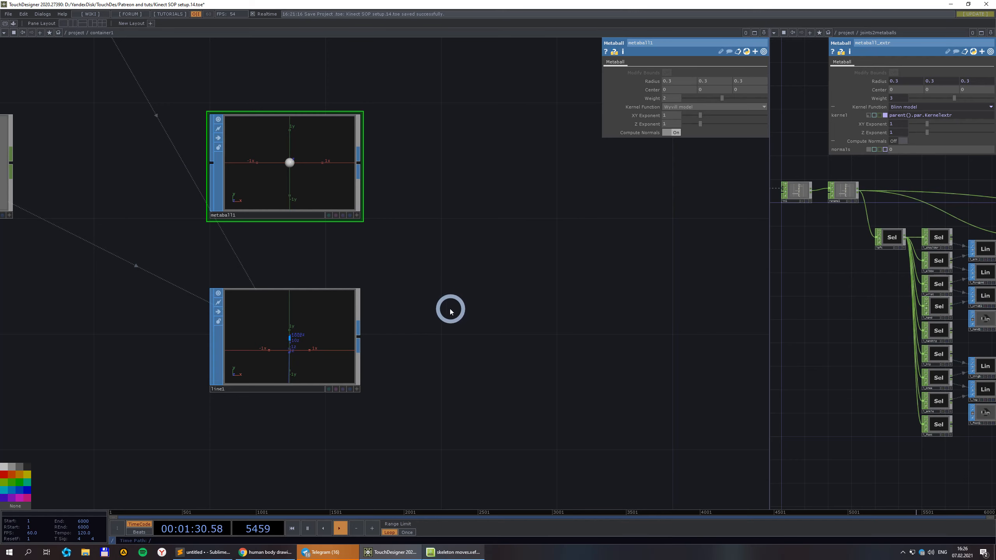
pyautogui.scroll(-3, 452, 313)
# Add a Copy SOP fed by metaball1 and begin wiring line1 into it.
pyautogui.moveTo(465, 317); pyautogui.dragTo(438, 278)
pyautogui.rightClick(358, 164)
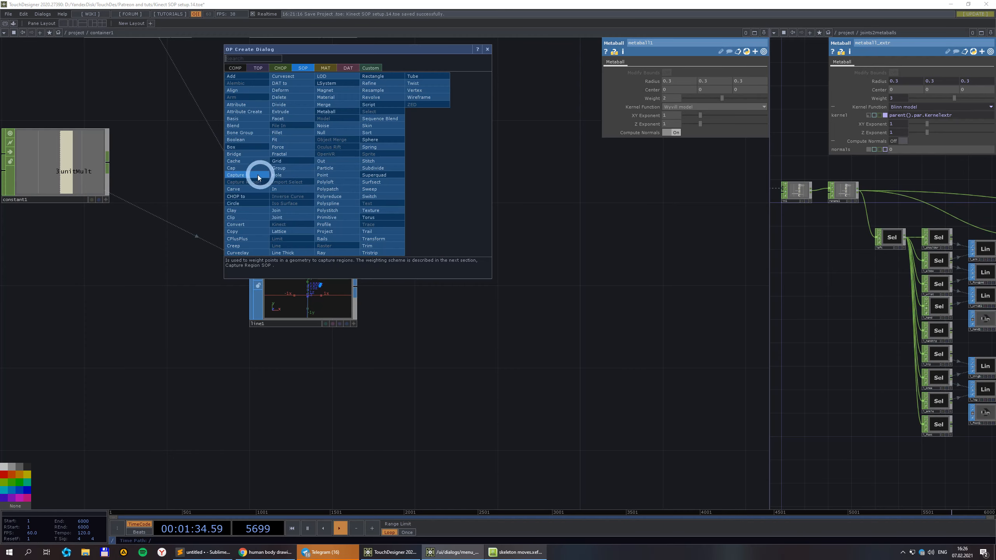
pyautogui.click(238, 231)
pyautogui.click(467, 244)
pyautogui.click(356, 295)
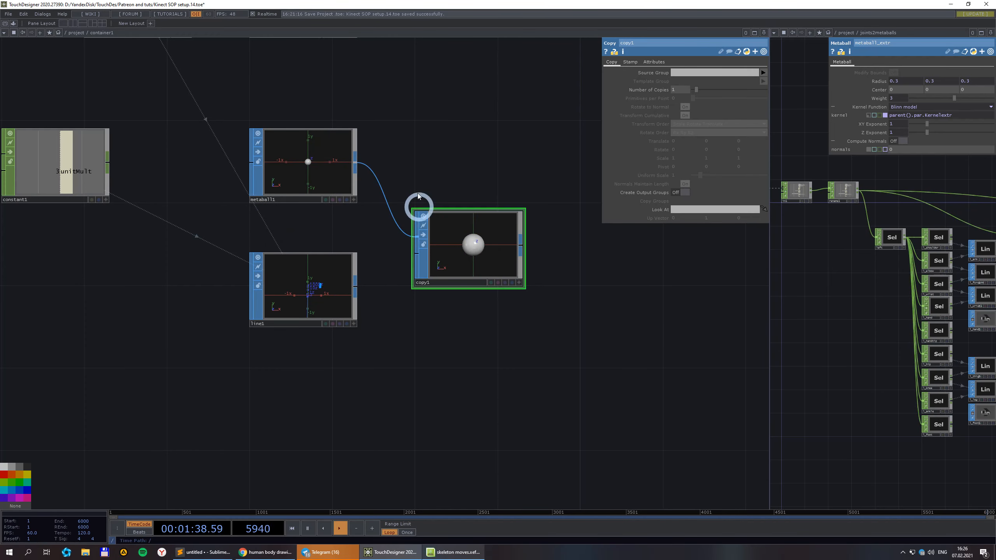
pyautogui.scroll(2, 372, 290)
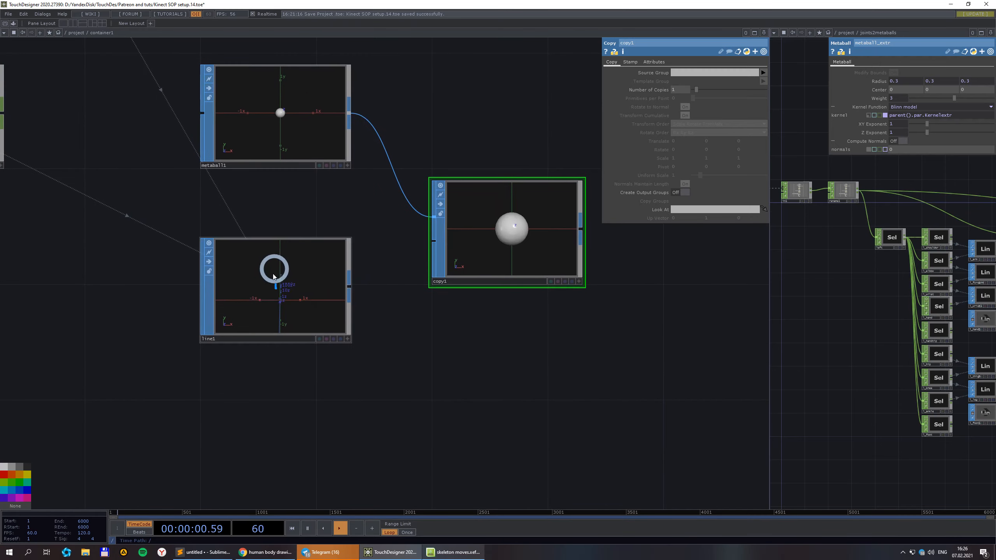
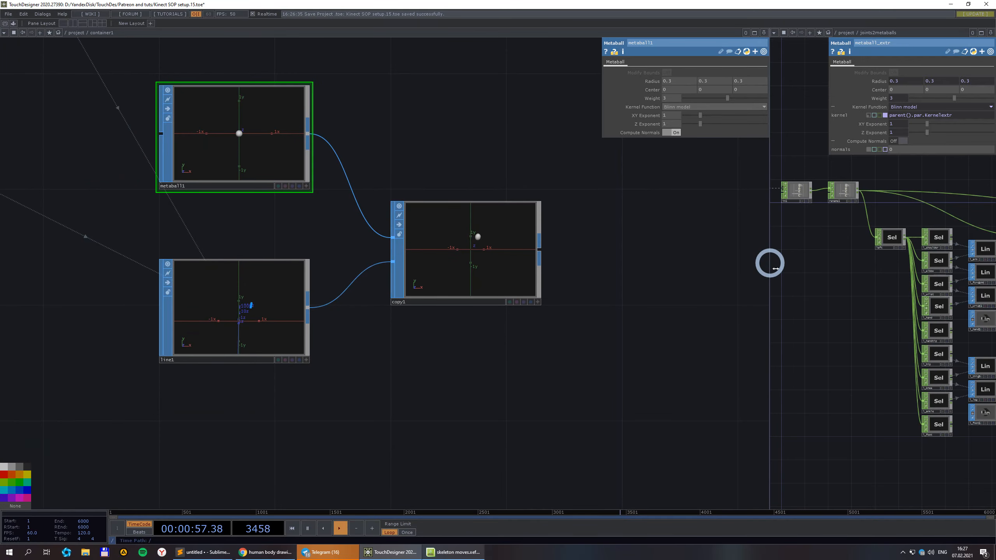
# Widen the joints2metaballs pane and pan through its nodes hidden behind the parameters.
pyautogui.moveTo(770, 269); pyautogui.dragTo(375, 242)
pyautogui.scroll(-2, 382, 232)
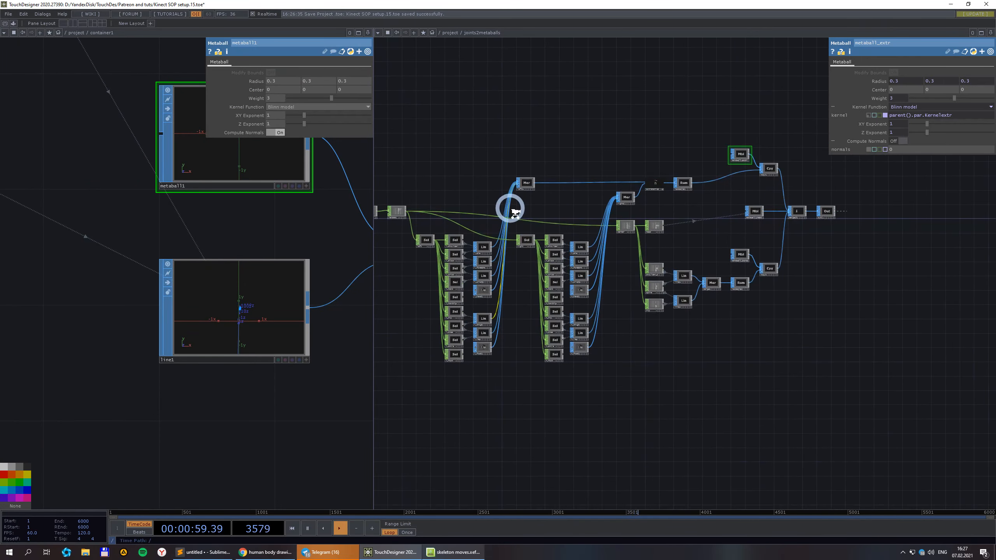
pyautogui.scroll(2, 515, 212)
pyautogui.scroll(-5, 557, 189)
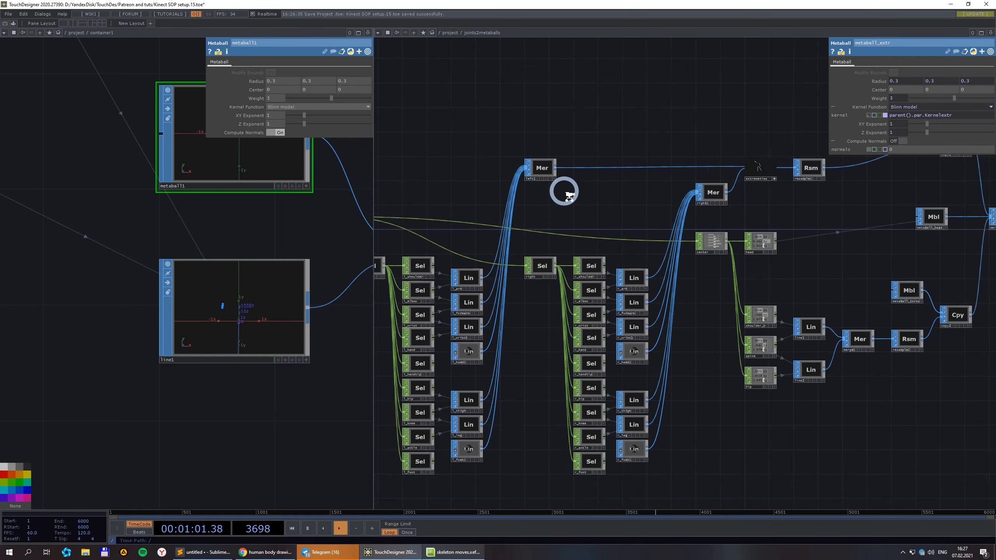
pyautogui.scroll(2, 811, 233)
pyautogui.scroll(1, 812, 235)
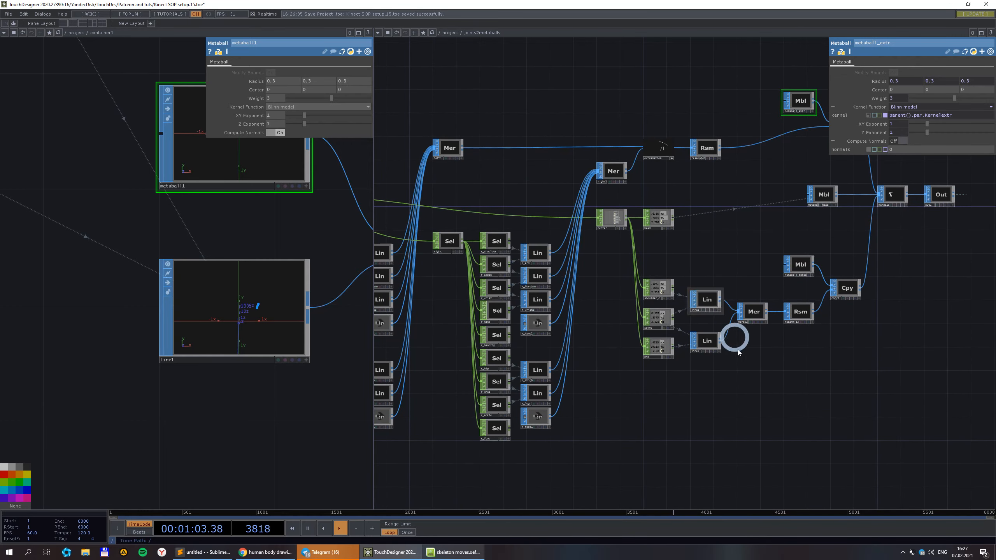
pyautogui.moveTo(776, 405); pyautogui.dragTo(868, 390)
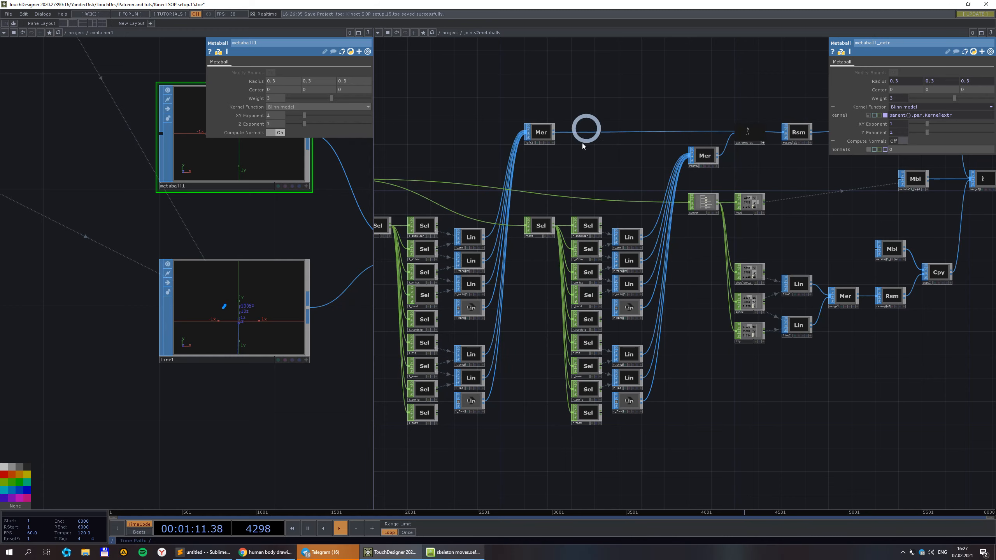
pyautogui.moveTo(814, 190); pyautogui.dragTo(666, 232)
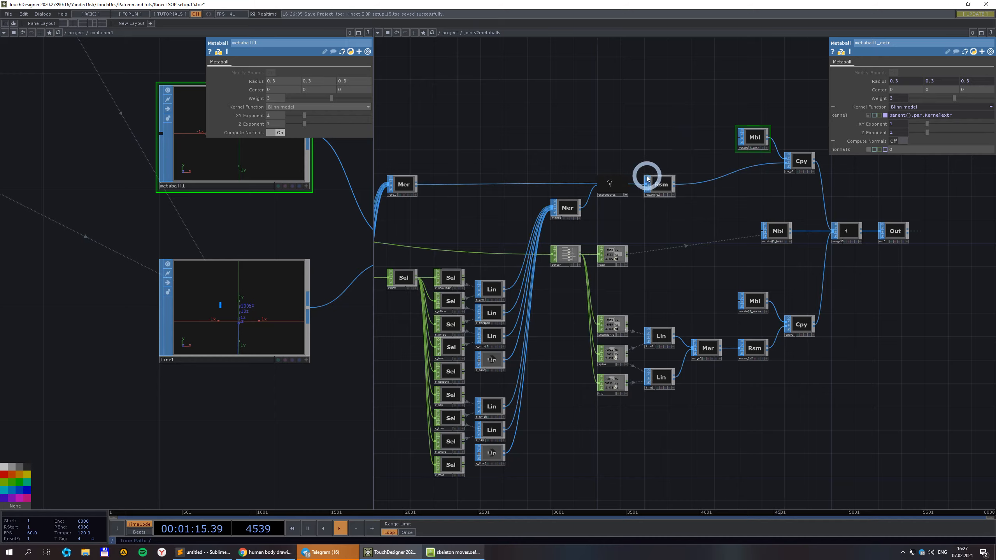
pyautogui.scroll(4, 648, 179)
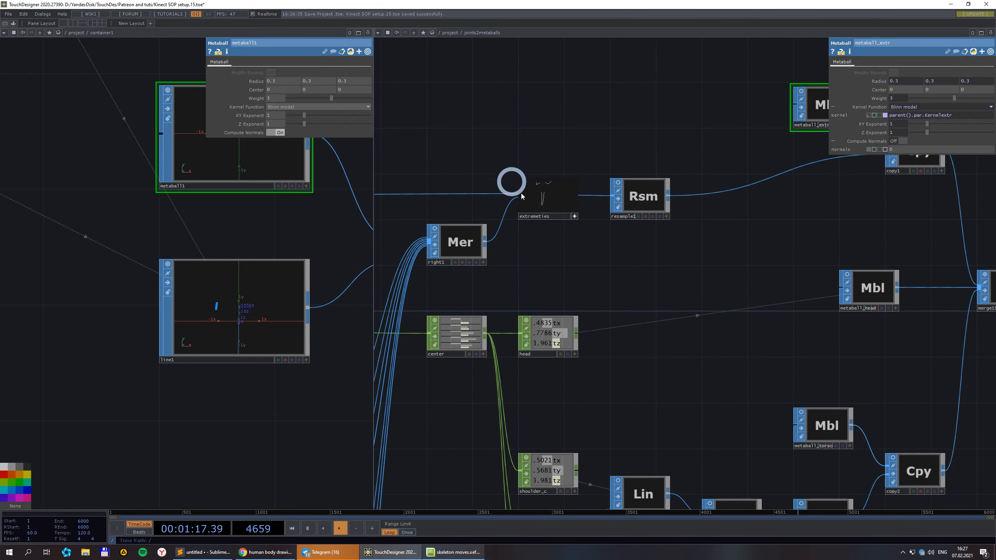
pyautogui.scroll(-5, 585, 200)
pyautogui.scroll(2, 647, 251)
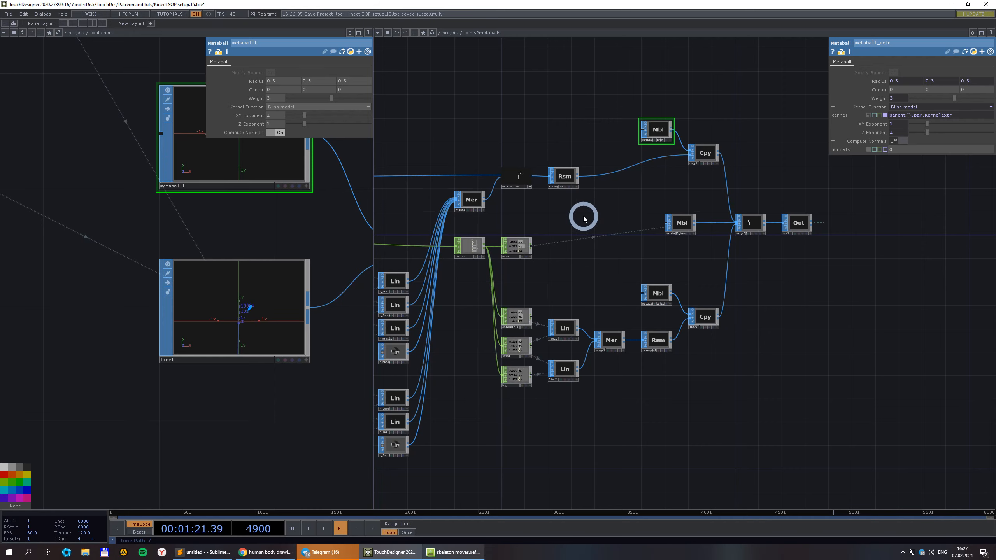
pyautogui.scroll(4, 550, 175)
pyautogui.scroll(-2, 527, 167)
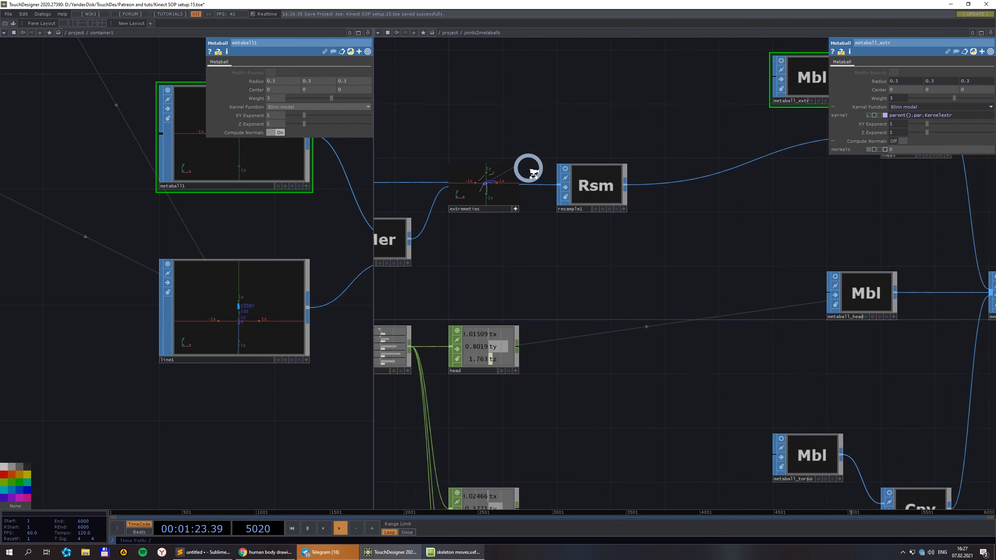
pyautogui.scroll(-4, 530, 202)
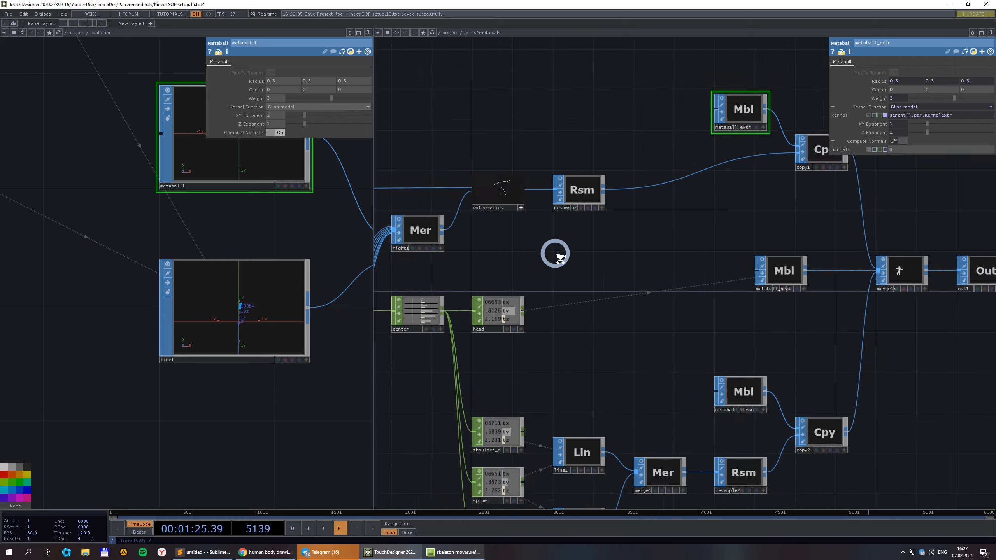
pyautogui.scroll(3, 667, 185)
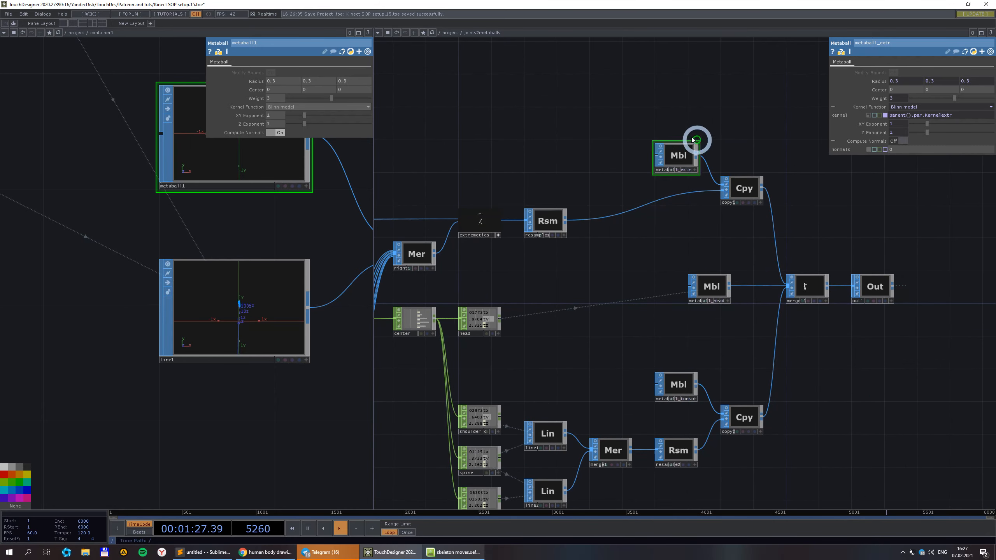
pyautogui.scroll(-2, 719, 166)
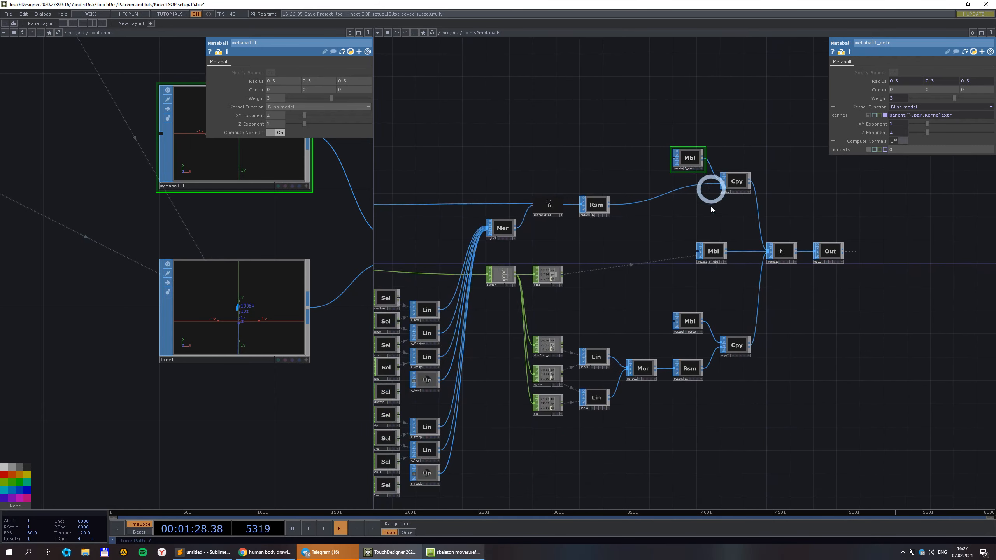
# Display the metaball_head node's parameters.
pyautogui.click(718, 254)
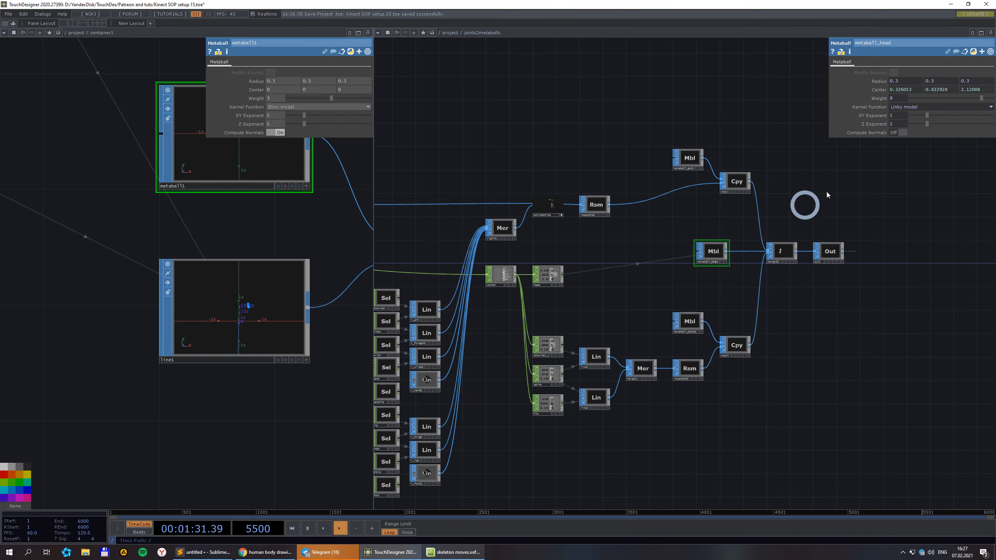
pyautogui.scroll(4, 549, 276)
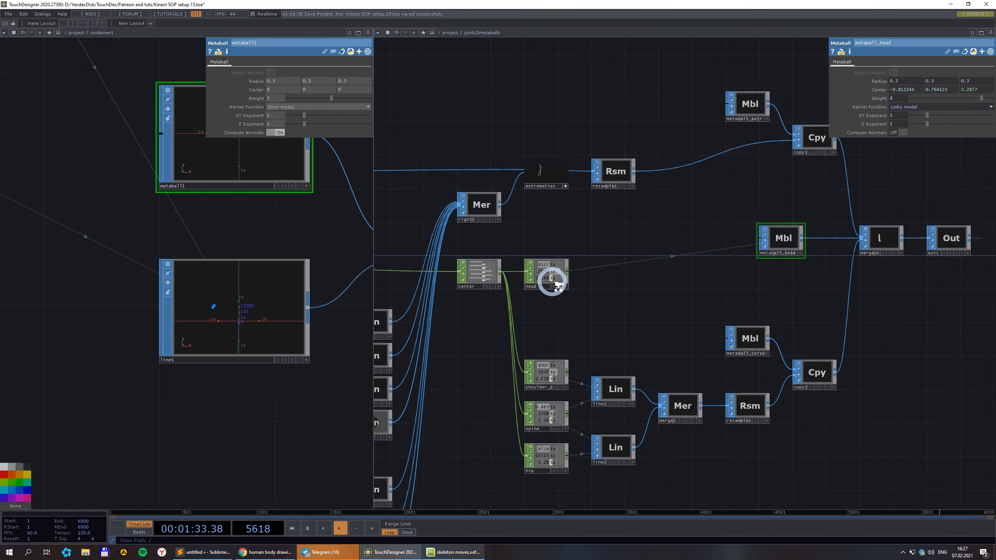
pyautogui.scroll(-4, 805, 223)
pyautogui.scroll(4, 742, 406)
pyautogui.scroll(-5, 712, 402)
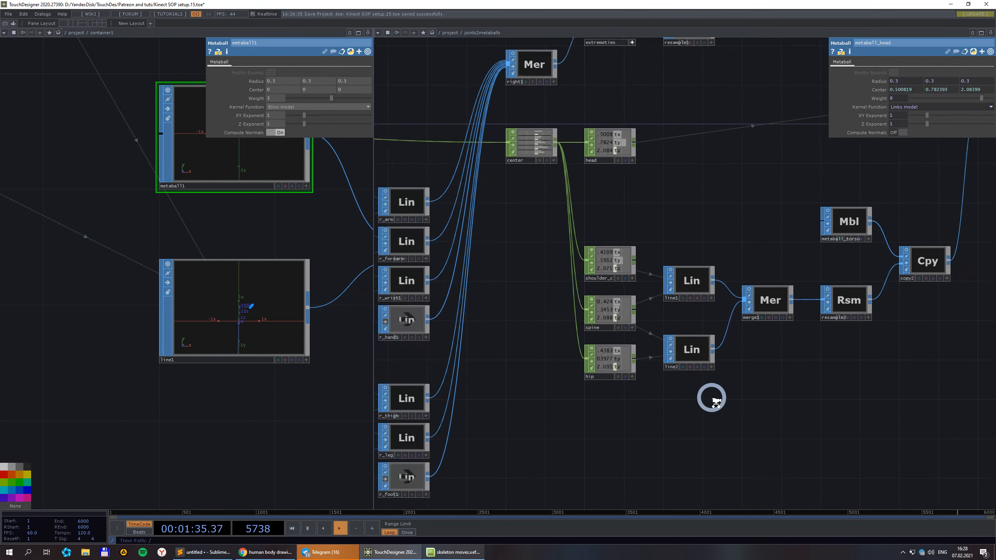
# Pan along the torso branch to merge15 and out1, zooming into the merged metaball figure.
pyautogui.moveTo(771, 394); pyautogui.dragTo(660, 390)
pyautogui.scroll(3, 639, 388)
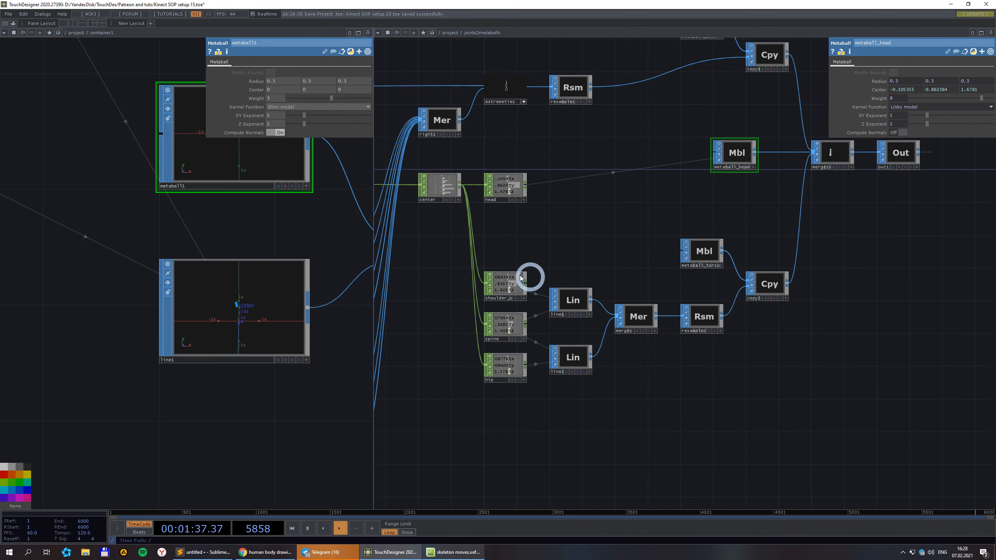
pyautogui.moveTo(739, 401); pyautogui.dragTo(606, 404)
pyautogui.scroll(3, 585, 332)
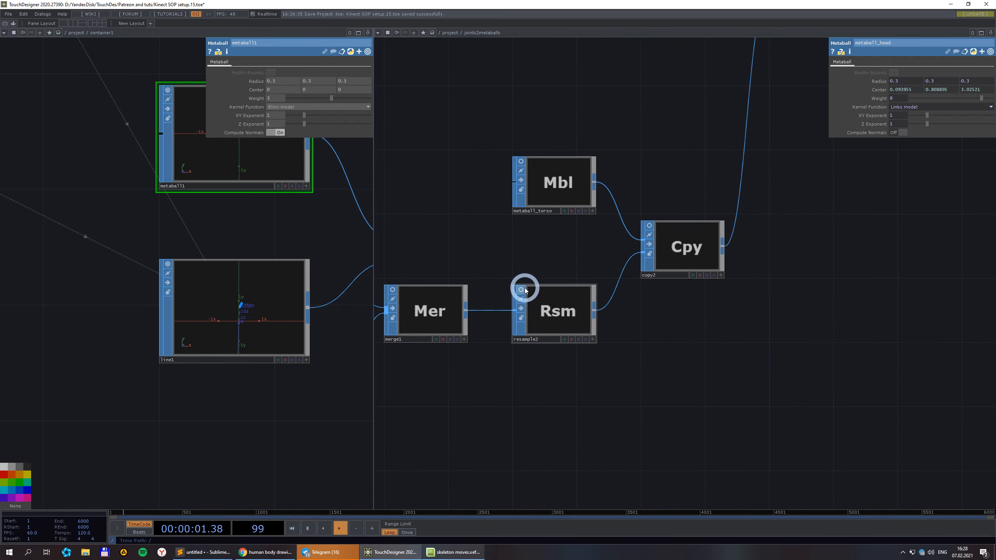
pyautogui.scroll(-3, 525, 289)
pyautogui.moveTo(434, 341); pyautogui.dragTo(614, 337)
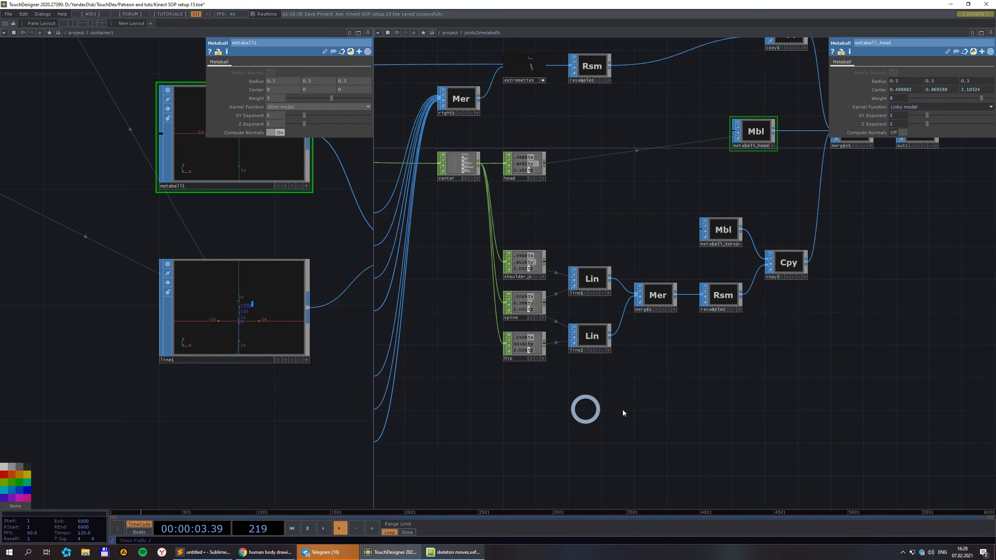
pyautogui.moveTo(711, 368); pyautogui.dragTo(621, 365)
pyautogui.scroll(4, 636, 220)
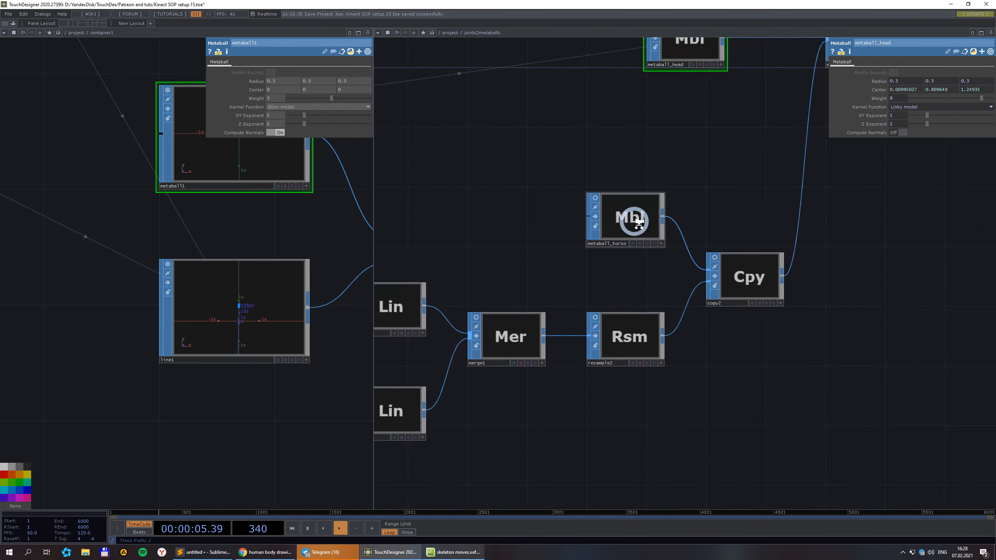
pyautogui.scroll(-5, 586, 197)
pyautogui.moveTo(757, 248); pyautogui.dragTo(629, 231)
pyautogui.scroll(10, 549, 240)
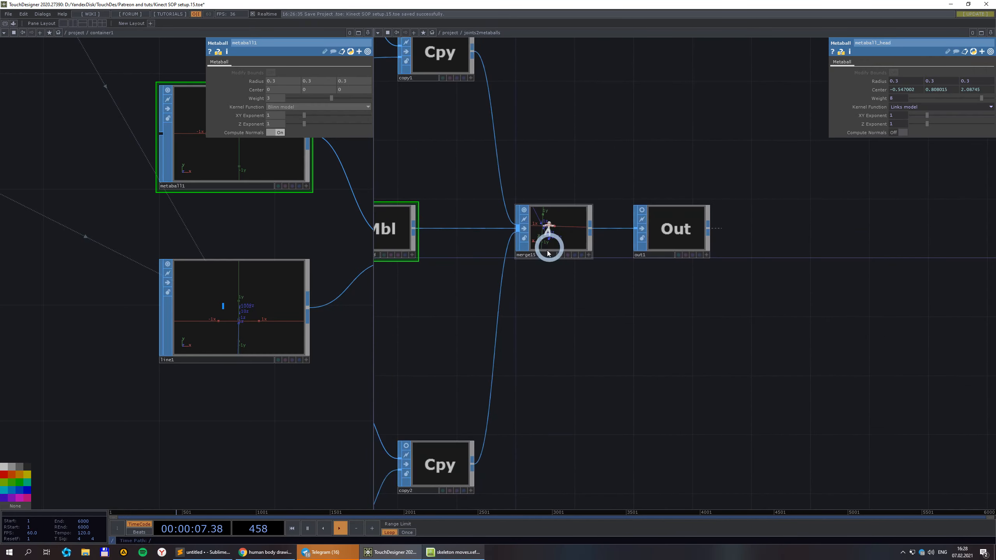
pyautogui.scroll(3, 589, 123)
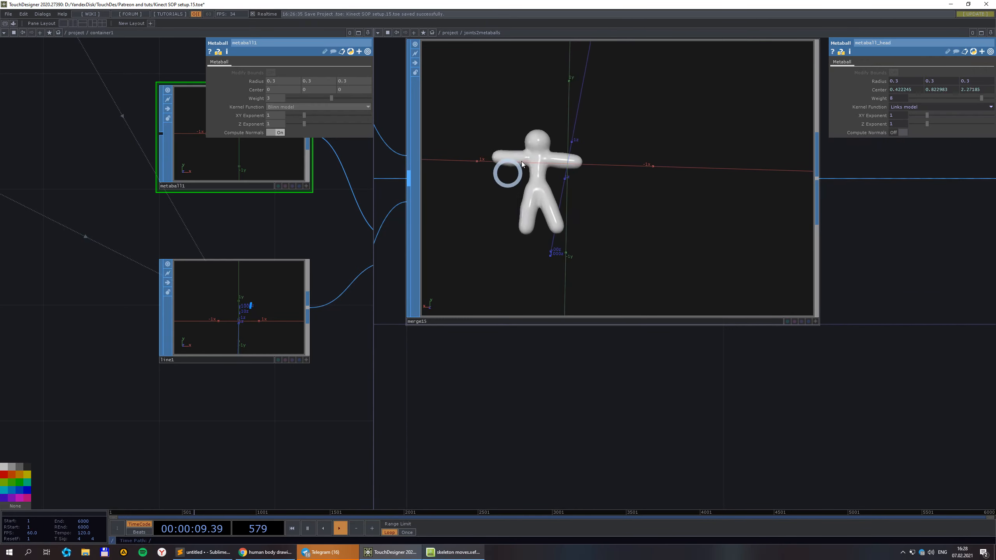
pyautogui.click(74, 33)
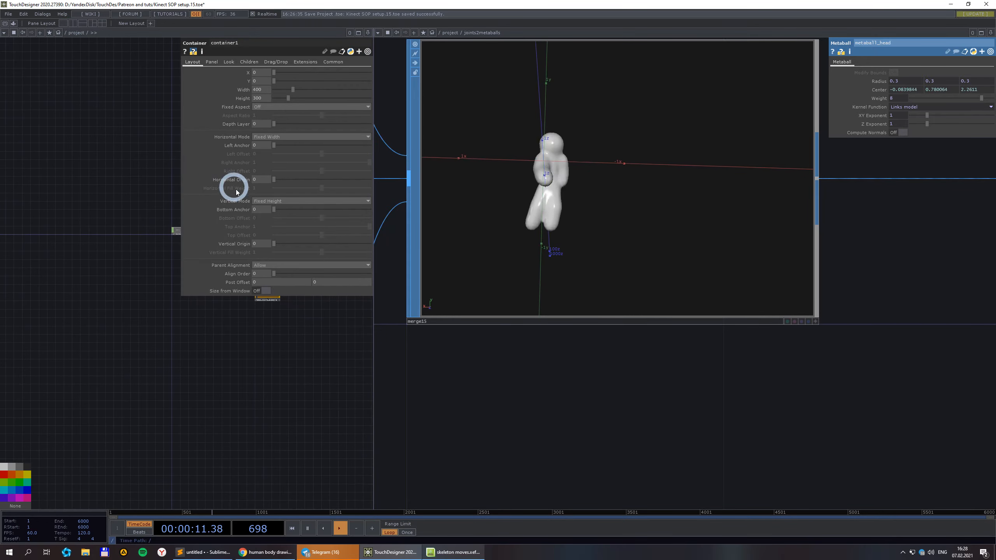
pyautogui.moveTo(298, 357); pyautogui.dragTo(157, 411)
pyautogui.scroll(6, 142, 316)
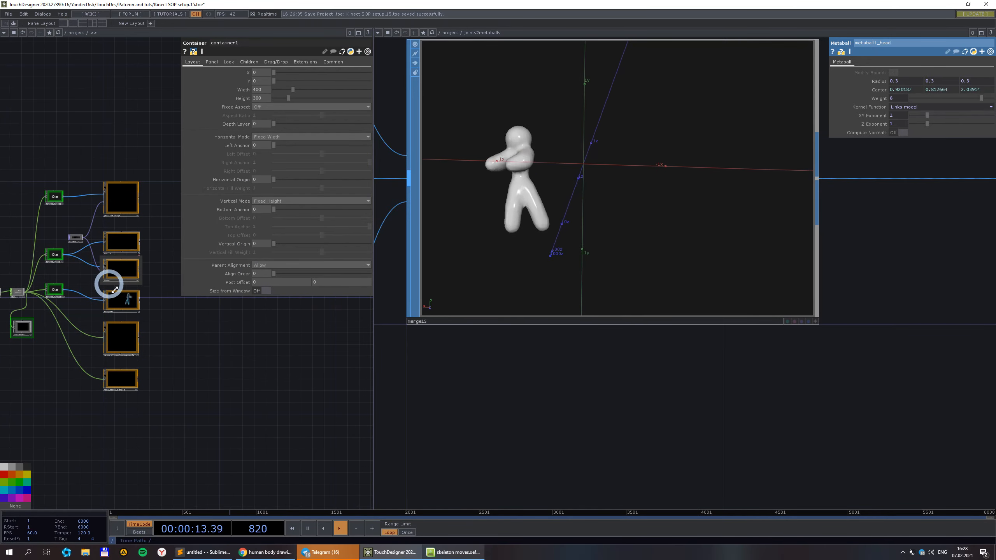
pyautogui.click(41, 291)
pyautogui.scroll(5, 39, 296)
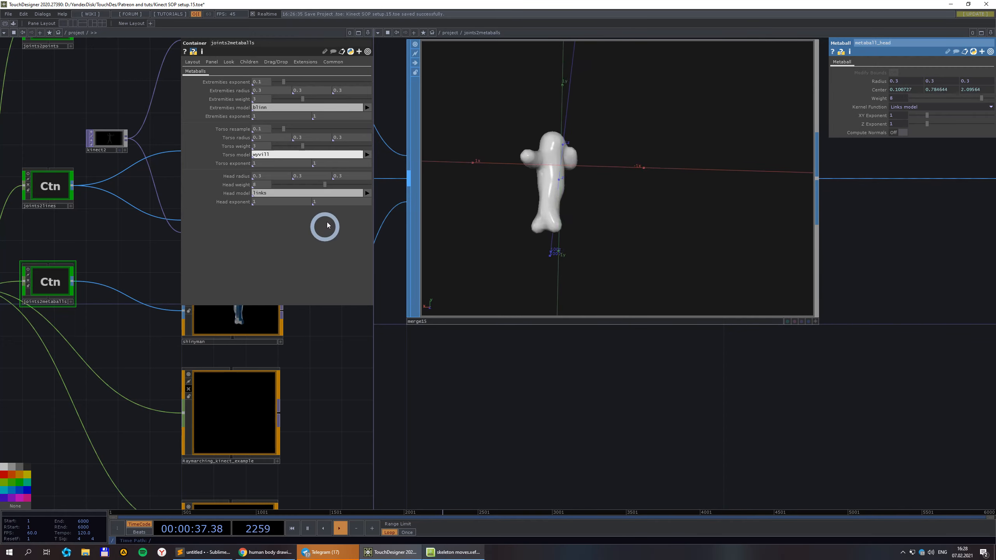
pyautogui.scroll(-3, 322, 225)
pyautogui.doubleClick(70, 347)
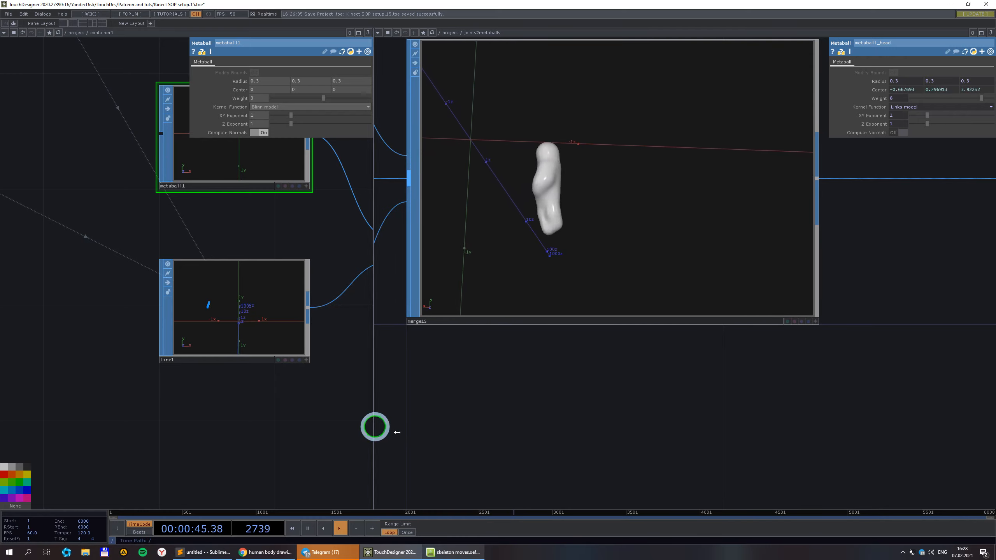
# Widen the container1 pane and make room to the right of copy1.
pyautogui.moveTo(397, 433); pyautogui.dragTo(629, 425)
pyautogui.moveTo(571, 292); pyautogui.dragTo(333, 320)
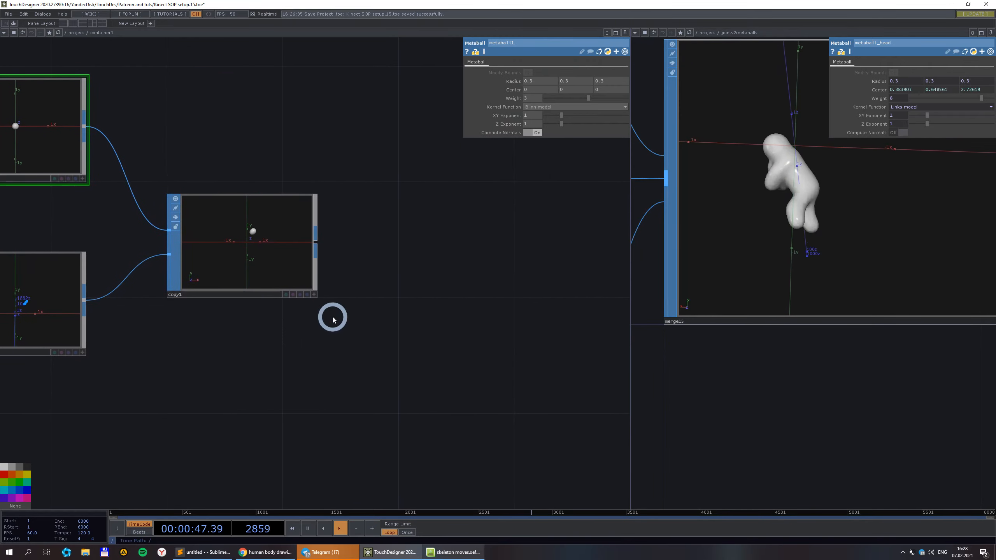
pyautogui.scroll(5, 174, 275)
pyautogui.moveTo(380, 400); pyautogui.dragTo(208, 404)
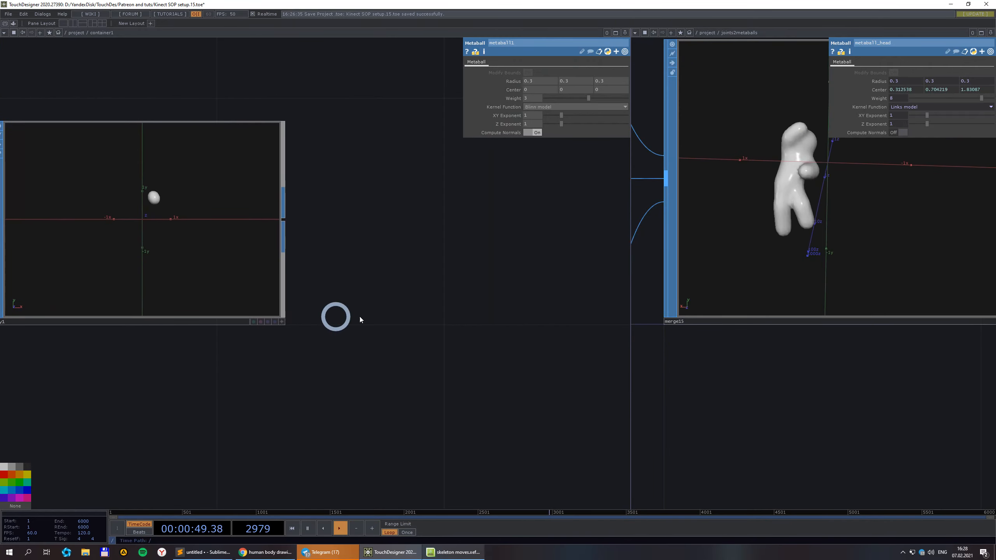
pyautogui.scroll(-7, 361, 314)
pyautogui.scroll(5, 365, 310)
pyautogui.moveTo(365, 297); pyautogui.dragTo(284, 277)
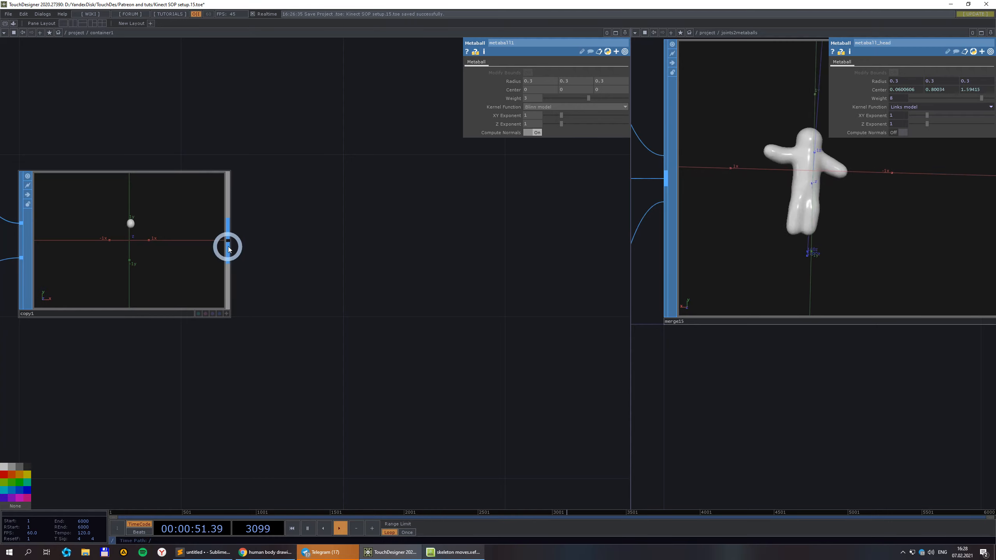
# Add facet1 after copy1 with Unique Points on, and enlarge its viewer.
pyautogui.rightClick(231, 246)
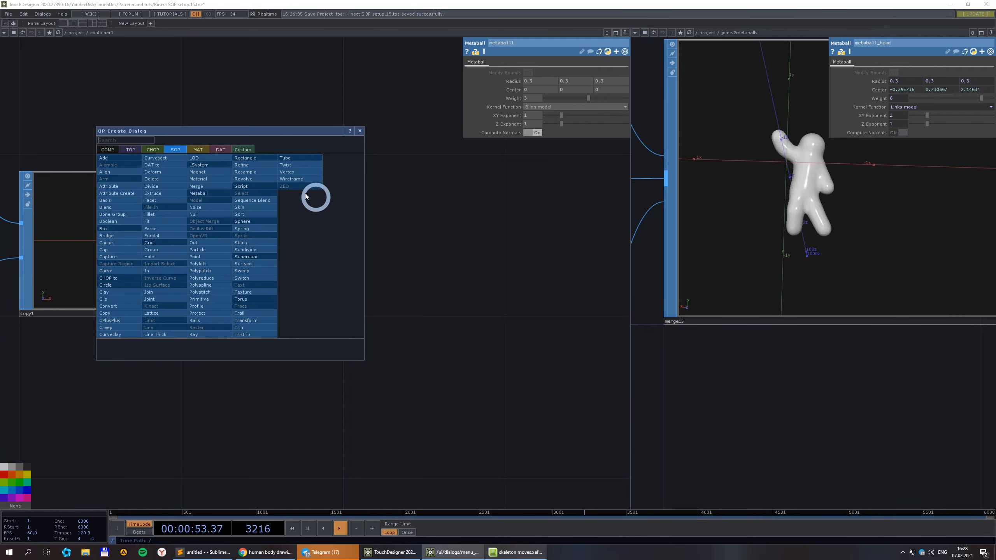
pyautogui.click(156, 200)
pyautogui.click(541, 242)
pyautogui.scroll(-3, 498, 253)
pyautogui.moveTo(492, 362); pyautogui.dragTo(307, 346)
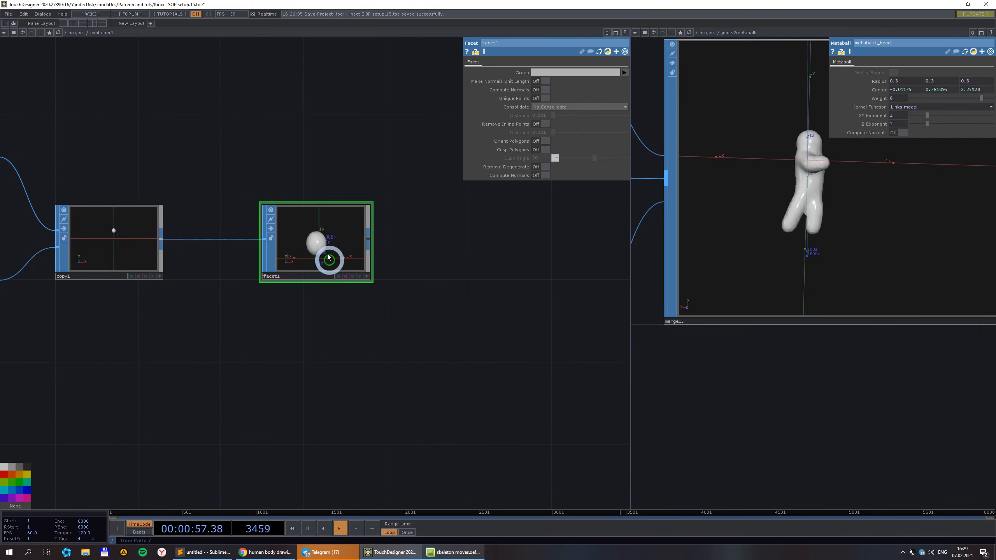
pyautogui.moveTo(329, 258); pyautogui.dragTo(452, 240)
pyautogui.scroll(2, 438, 232)
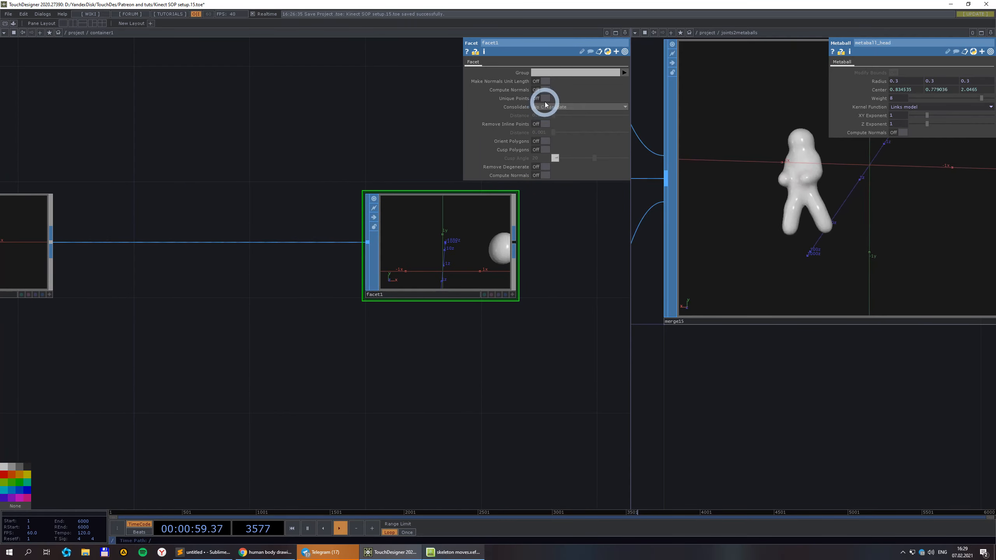
pyautogui.click(546, 99)
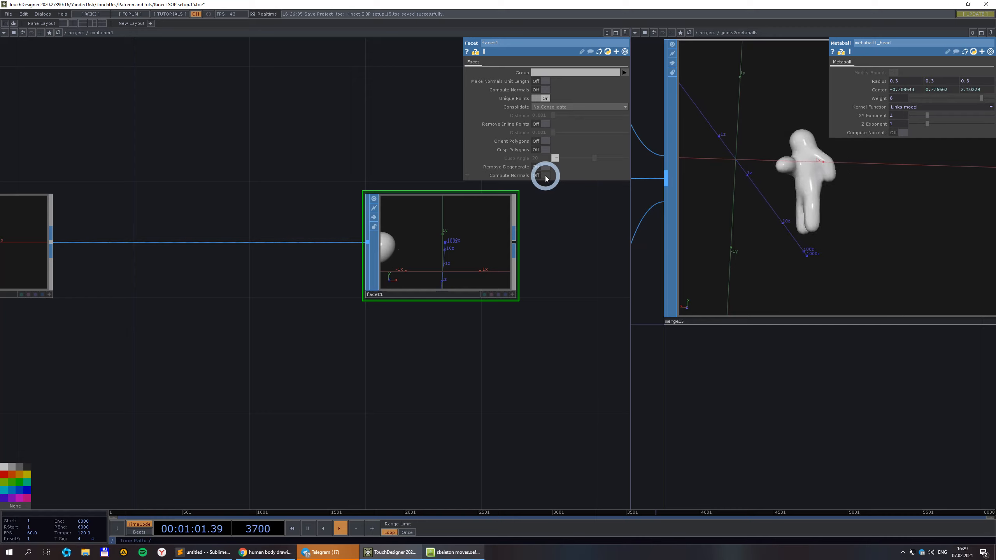
pyautogui.click(512, 296)
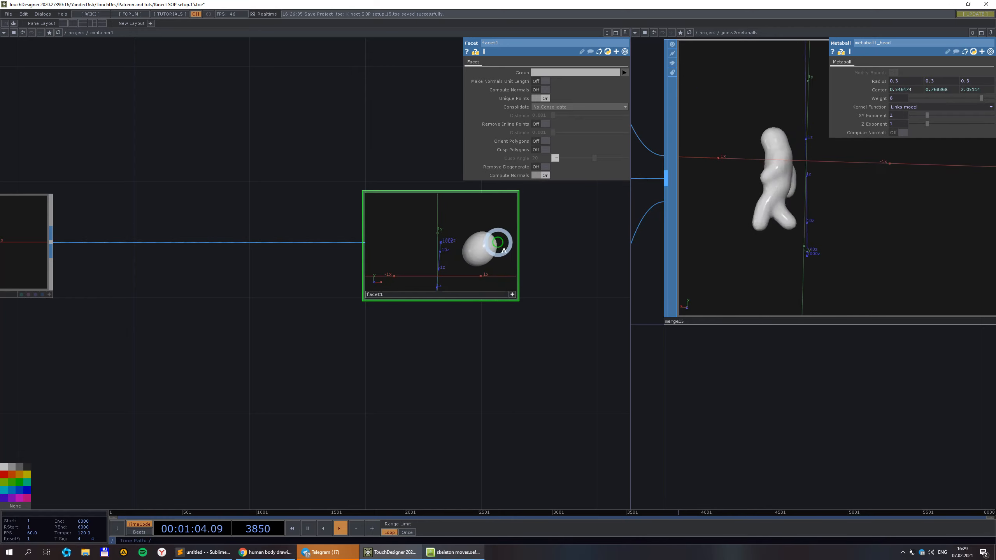
# Insert a Convert SOP (convert1) on the wire feeding facet1.
pyautogui.rightClick(186, 246)
pyautogui.click(200, 236)
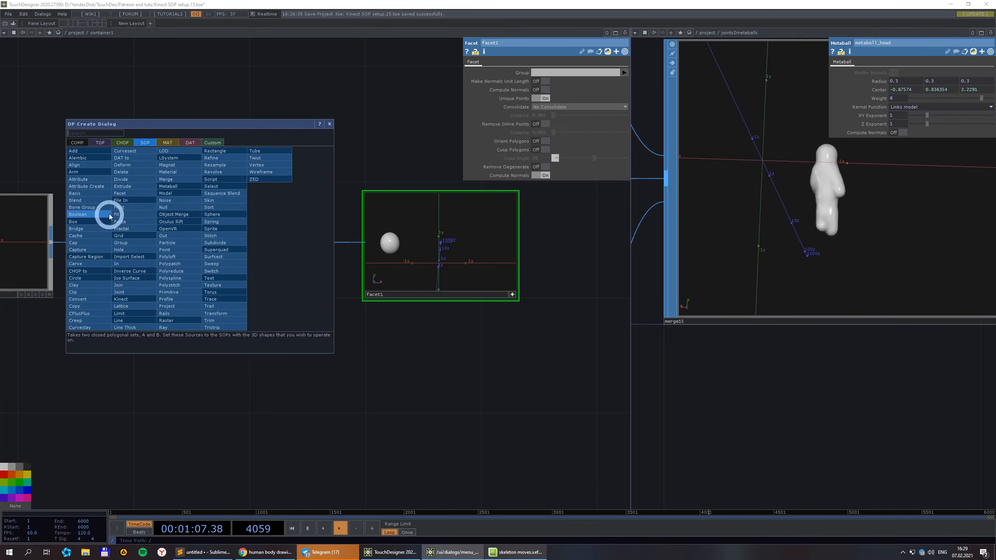
pyautogui.click(93, 305)
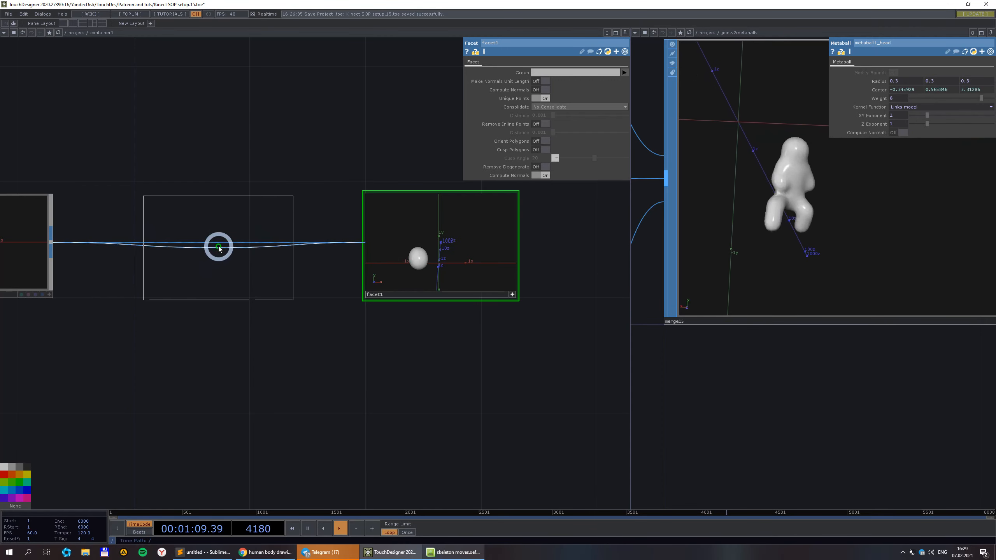
pyautogui.click(211, 245)
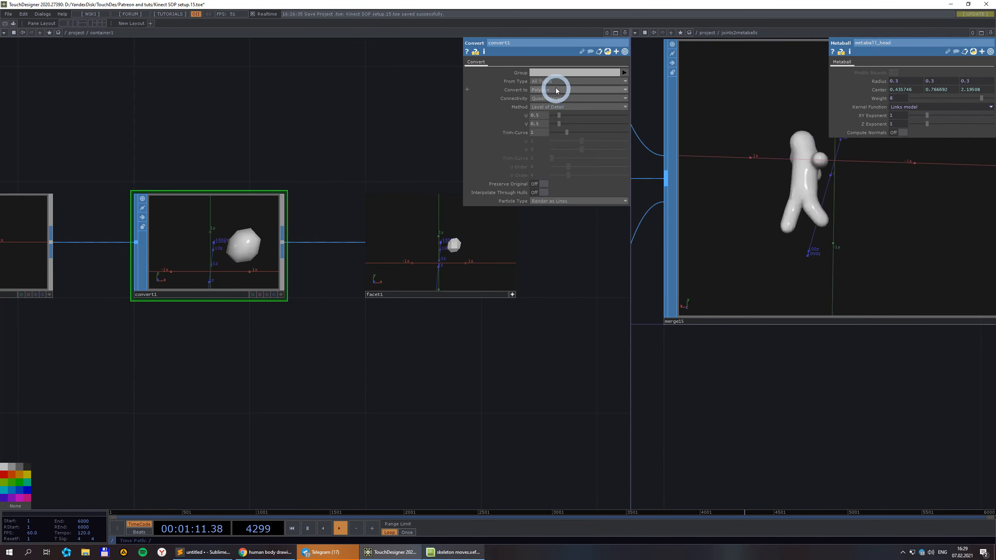
pyautogui.scroll(4, 472, 251)
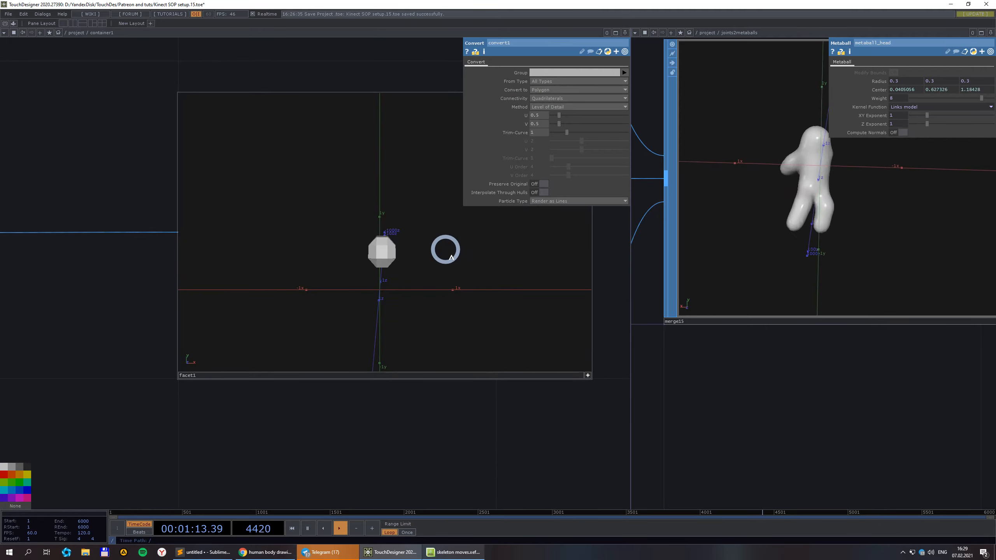
pyautogui.scroll(2, 456, 255)
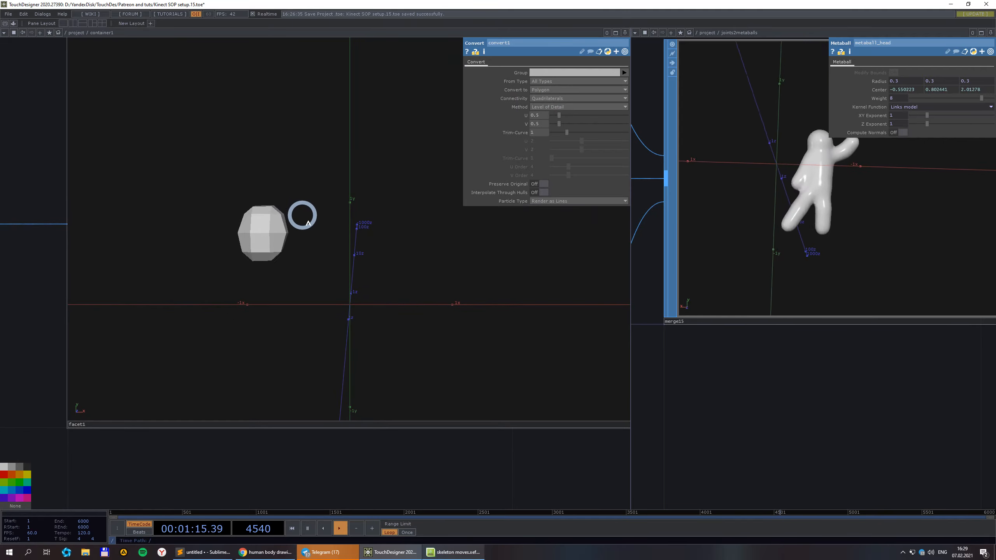
pyautogui.scroll(-2, 294, 216)
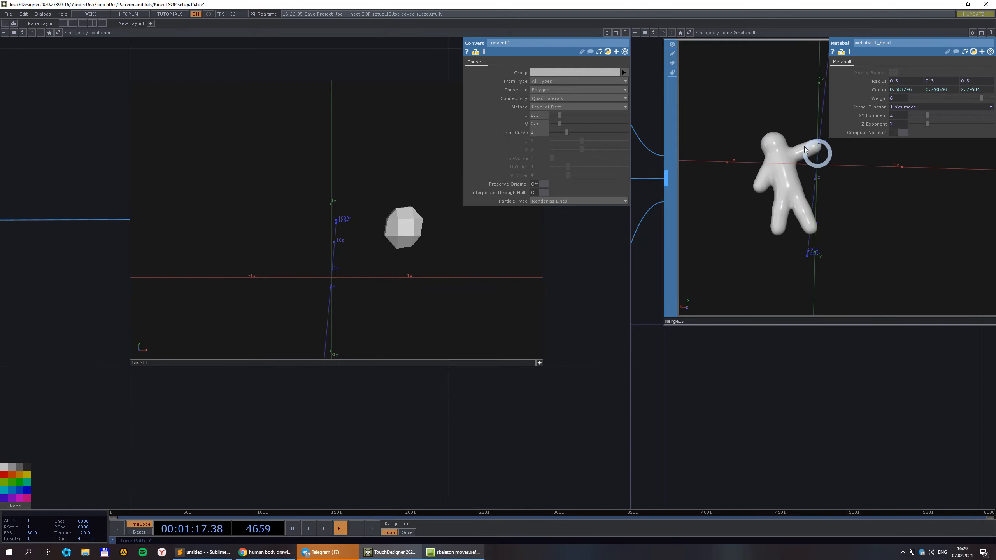
pyautogui.scroll(-3, 730, 271)
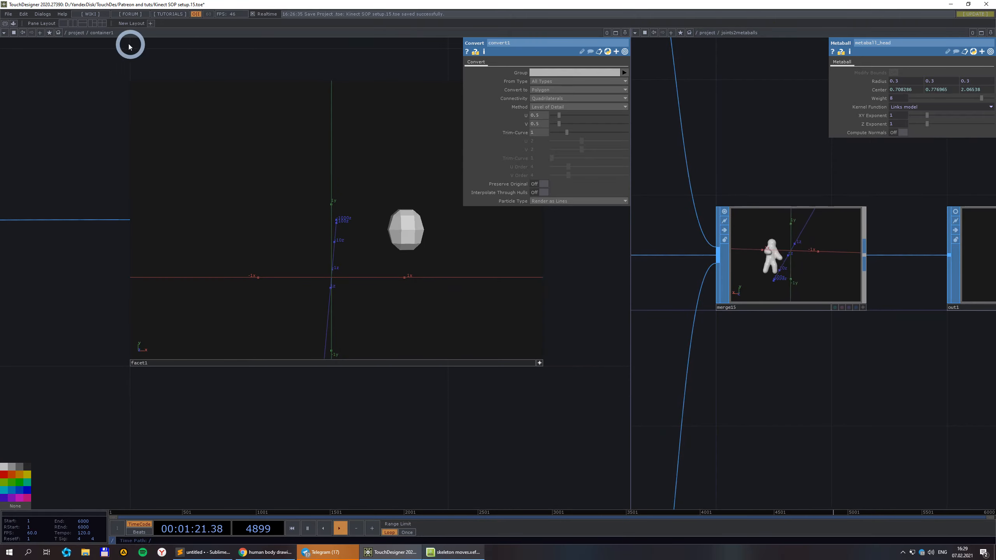
# Return both network panes to the project level.
pyautogui.click(75, 33)
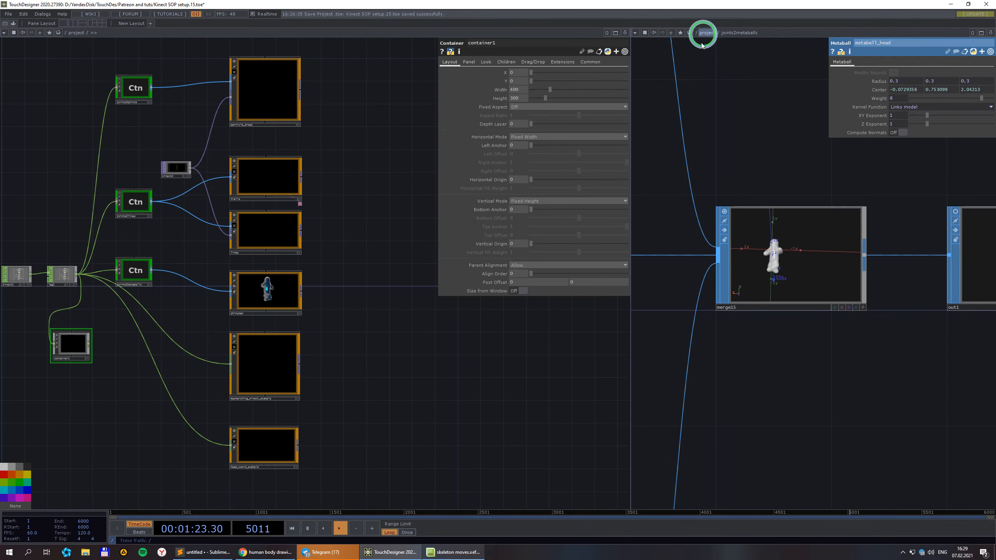
pyautogui.click(704, 33)
pyautogui.scroll(-5, 738, 377)
# Enter the shinyman container in the right pane and frame its nodes.
pyautogui.scroll(4, 769, 343)
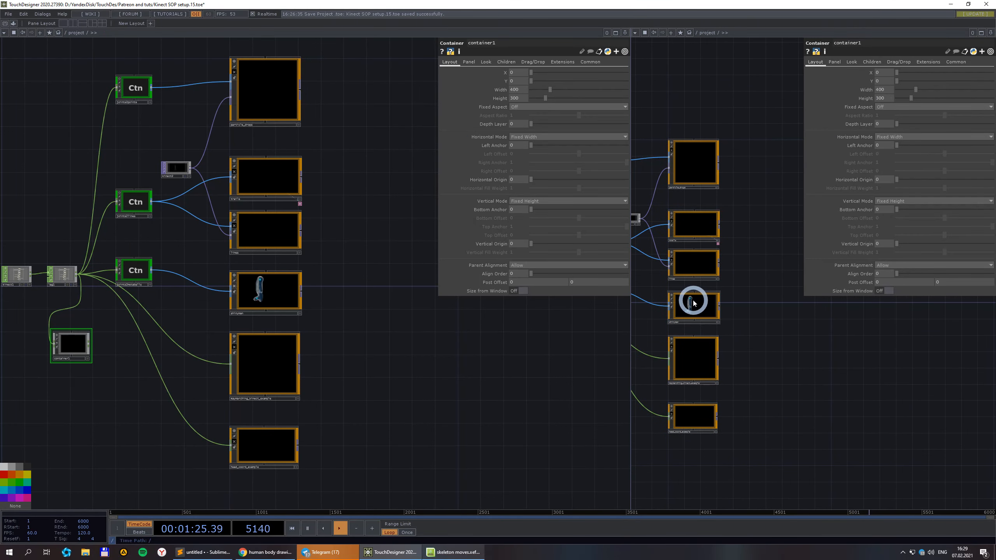
pyautogui.click(693, 302)
pyautogui.press('i')
pyautogui.scroll(-3, 818, 401)
pyautogui.moveTo(819, 401); pyautogui.dragTo(759, 429)
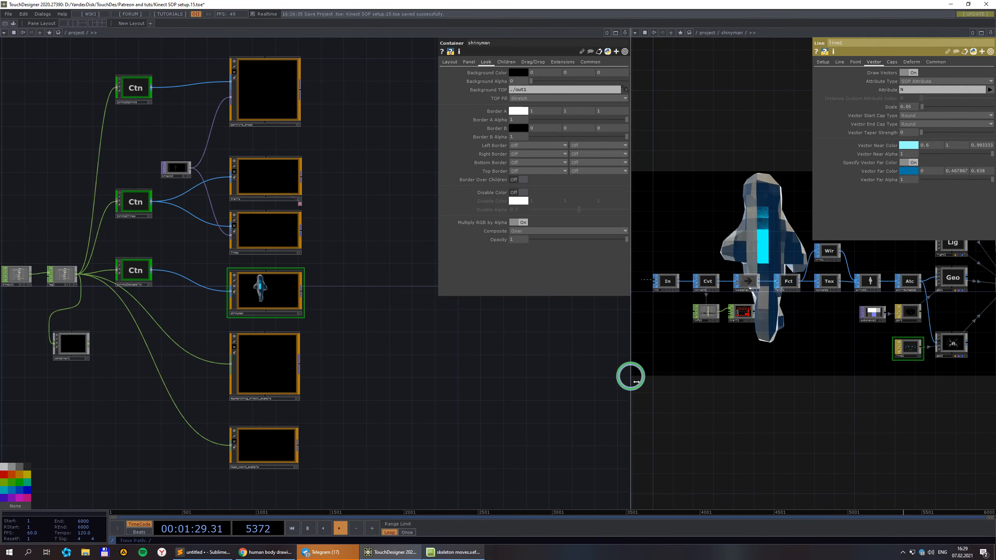
# Widen the right pane and select joints2metaballs in the left network.
pyautogui.moveTo(631, 376); pyautogui.dragTo(343, 356)
pyautogui.scroll(-2, 561, 367)
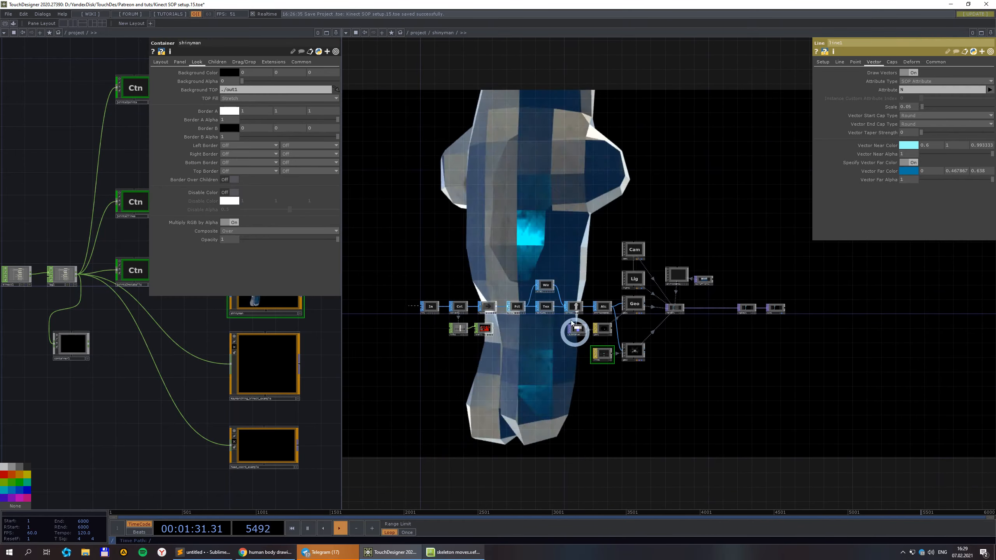
pyautogui.scroll(2, 541, 294)
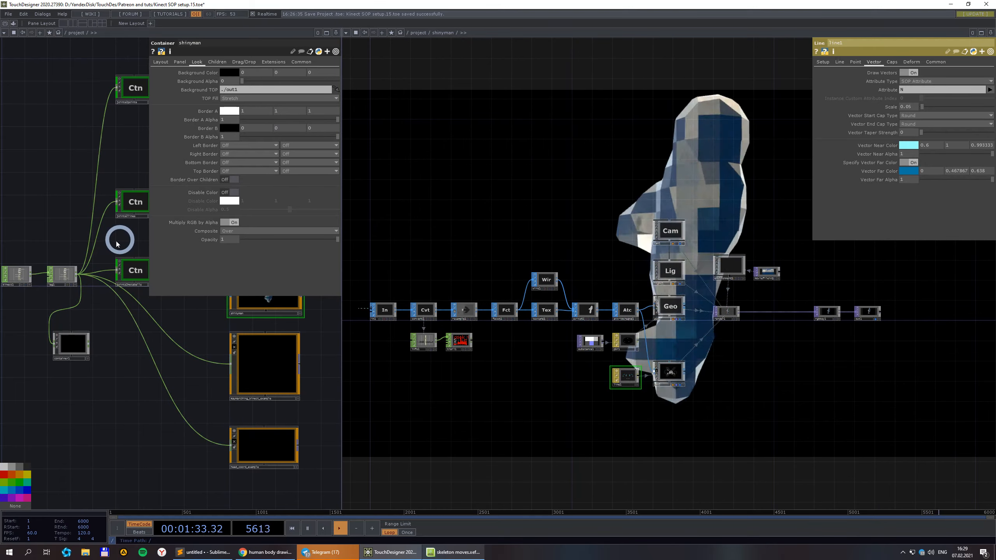
pyautogui.moveTo(117, 243); pyautogui.dragTo(85, 230)
pyautogui.click(60, 283)
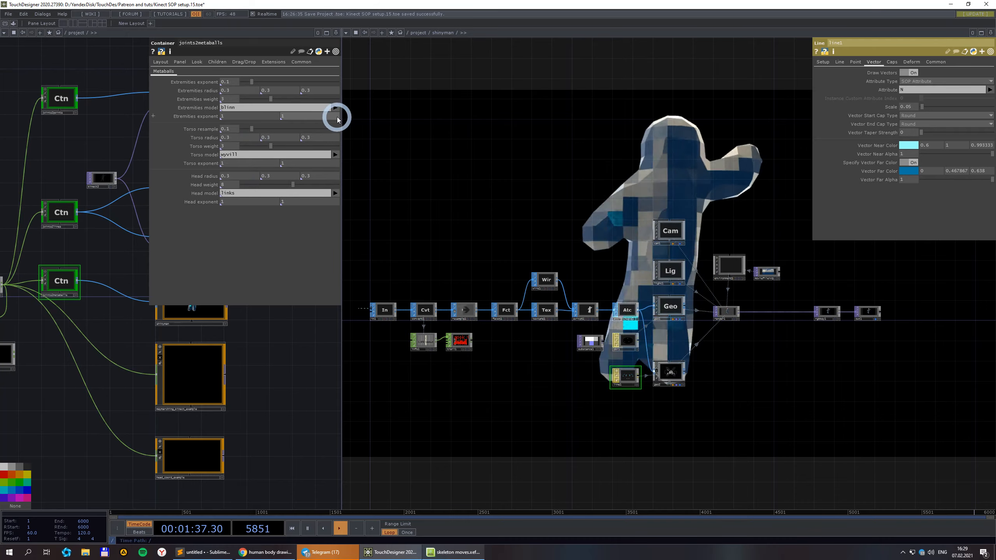
# Switch joints2metaballs' Torso model from Wyvill to Links model.
pyautogui.click(335, 154)
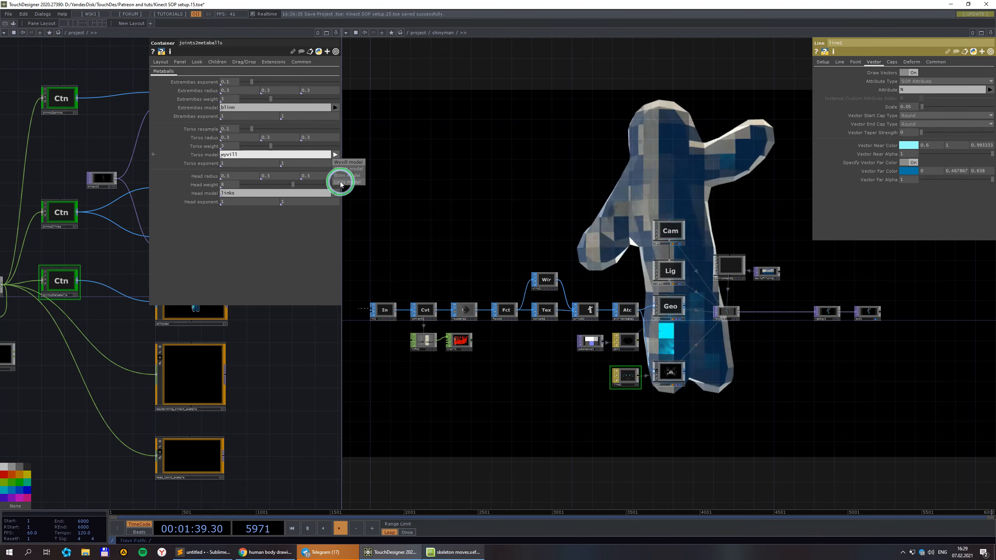
pyautogui.click(341, 183)
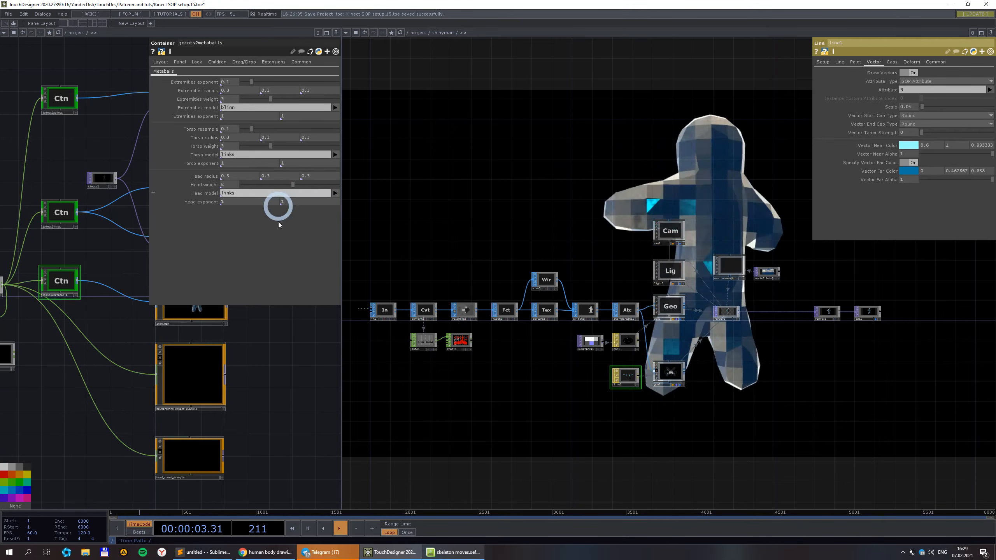
pyautogui.scroll(3, 494, 294)
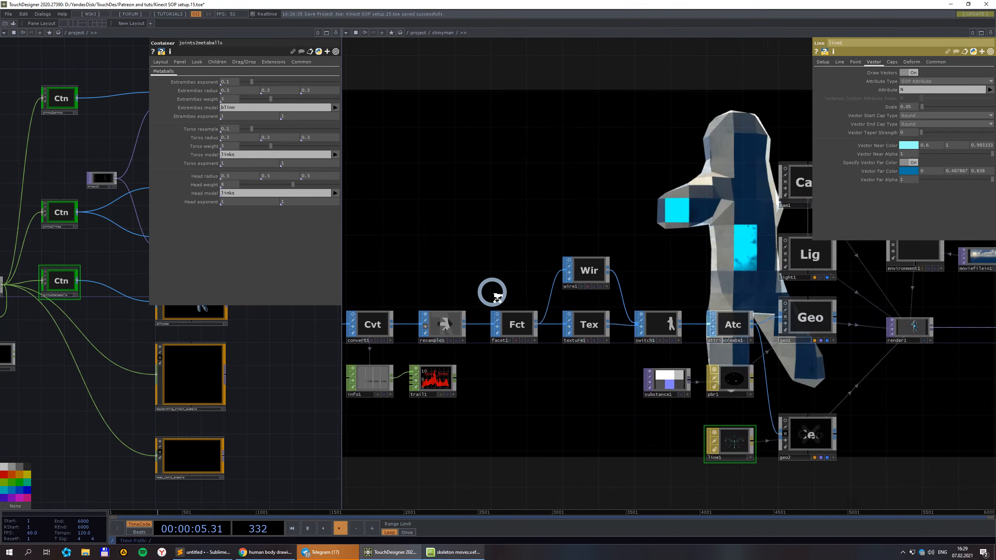
pyautogui.scroll(-3, 497, 297)
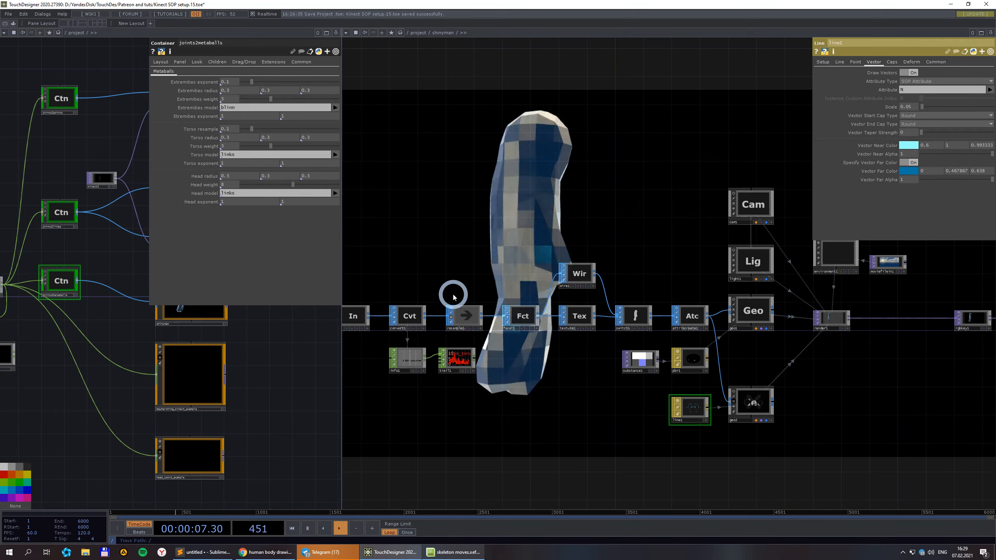
pyautogui.scroll(2, 596, 291)
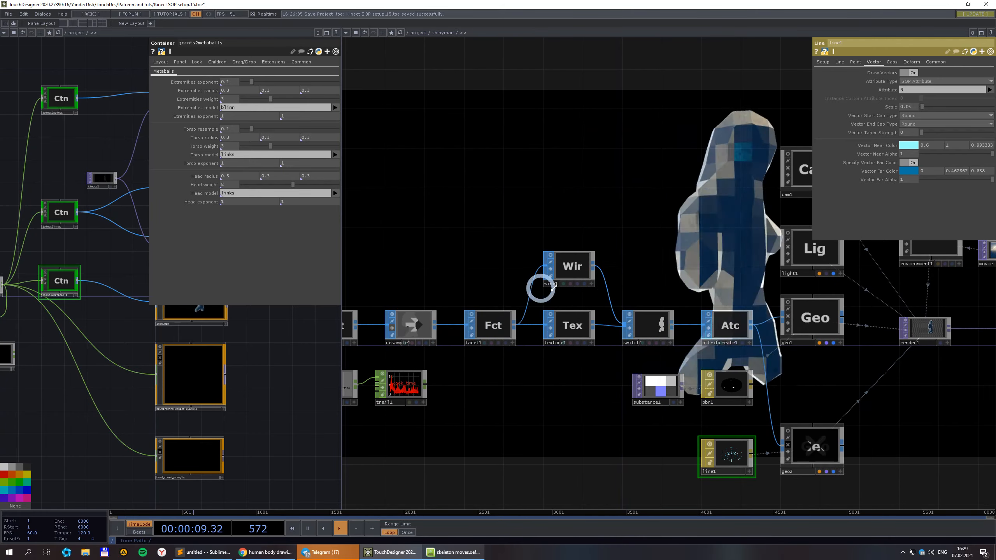
# Set switch1's Select Input to 0.
pyautogui.click(642, 328)
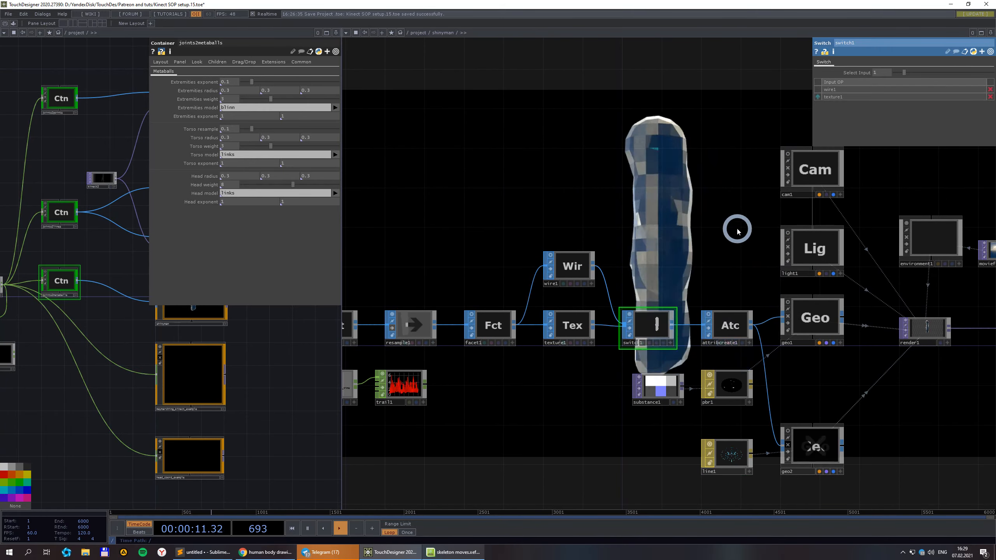
pyautogui.click(890, 73)
pyautogui.write('0')
pyautogui.press('Return')
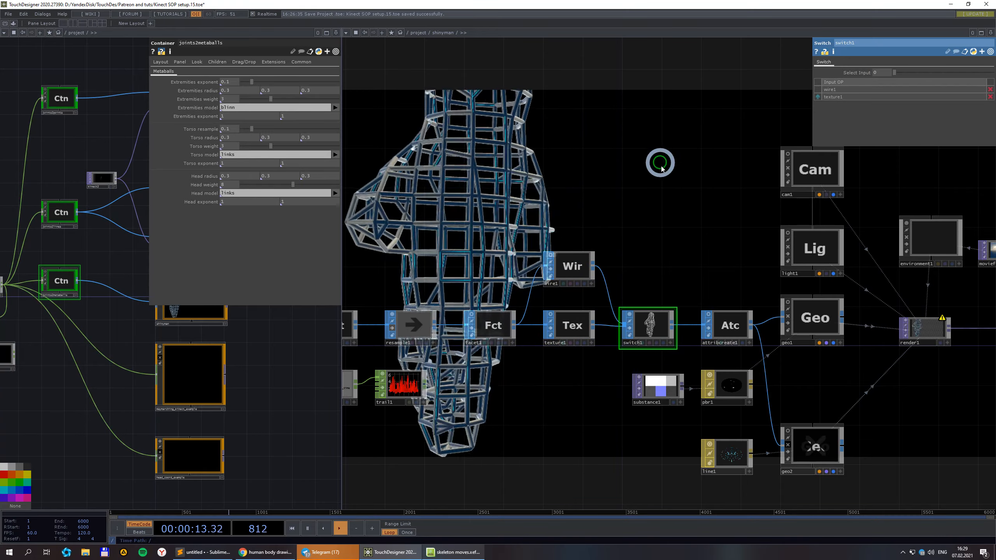
pyautogui.scroll(-3, 666, 184)
pyautogui.scroll(-2, 667, 184)
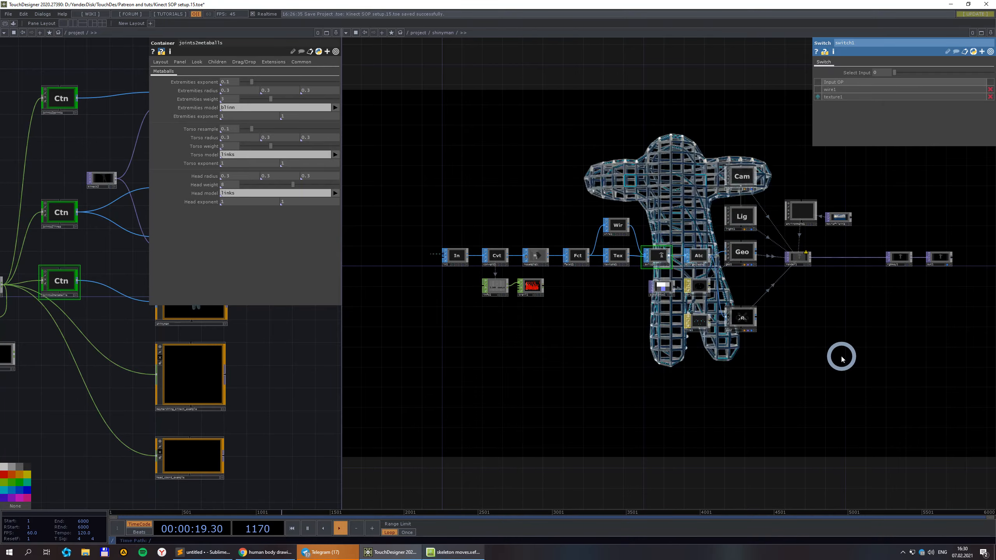
# Pan the shinyman network left and select line1.
pyautogui.moveTo(842, 358); pyautogui.dragTo(761, 363)
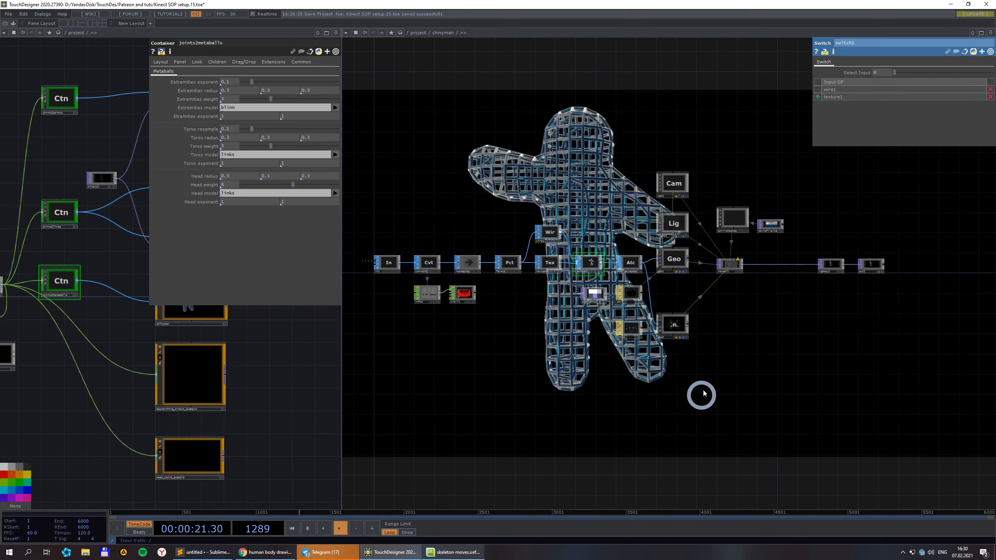
pyautogui.scroll(4, 707, 347)
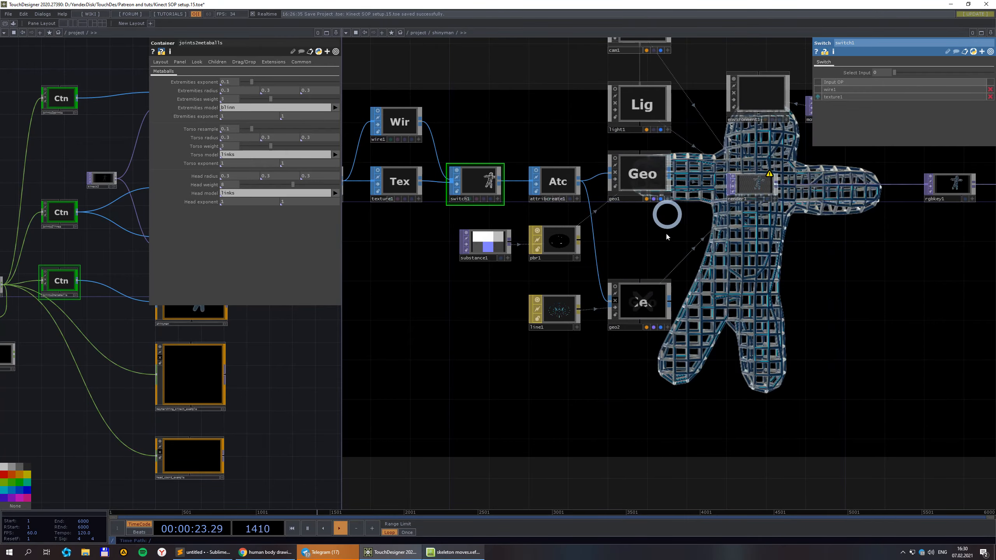
pyautogui.click(554, 313)
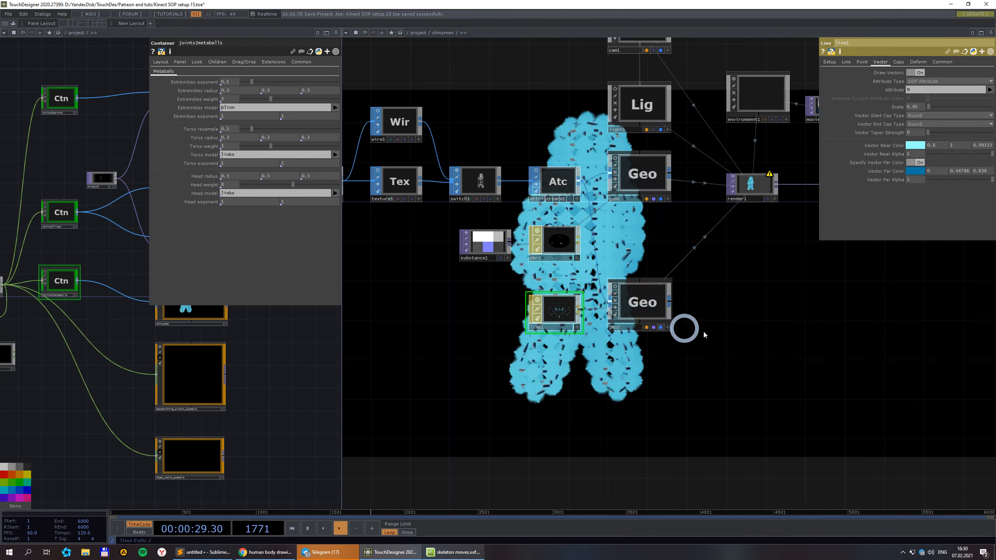
# Set switch1's Select Input back to 1.
pyautogui.scroll(-2, 685, 259)
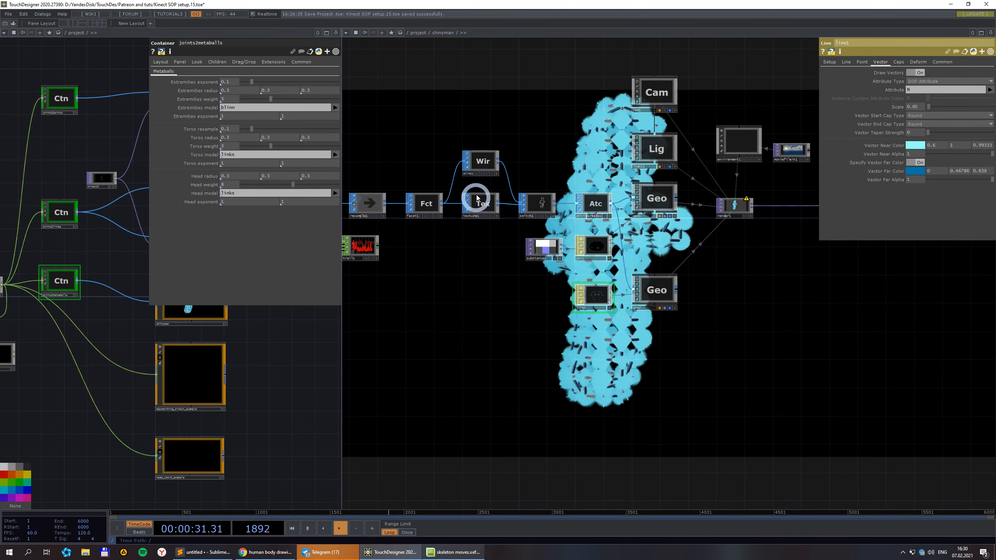
pyautogui.click(534, 202)
pyautogui.click(894, 74)
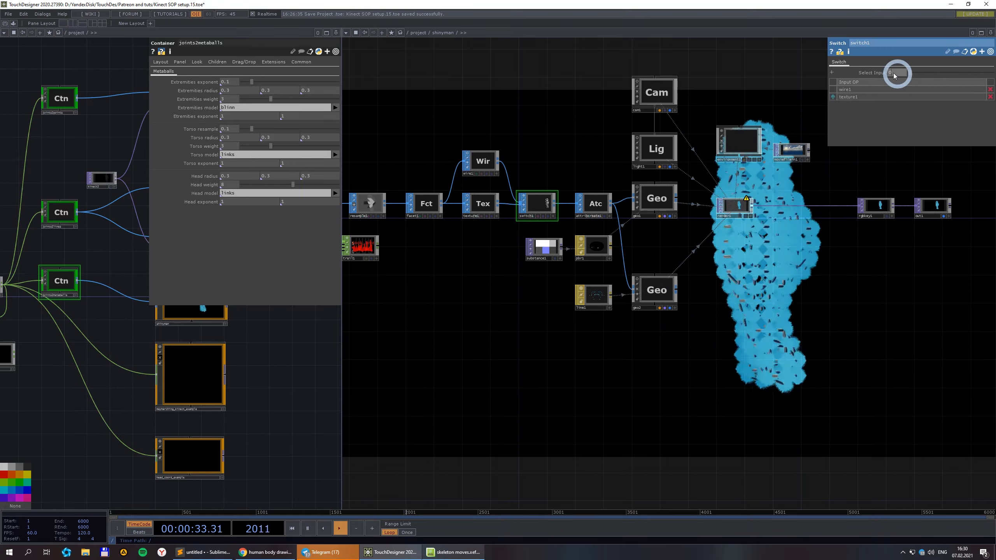
pyautogui.write('1')
pyautogui.click(870, 374)
pyautogui.moveTo(855, 370); pyautogui.dragTo(757, 370)
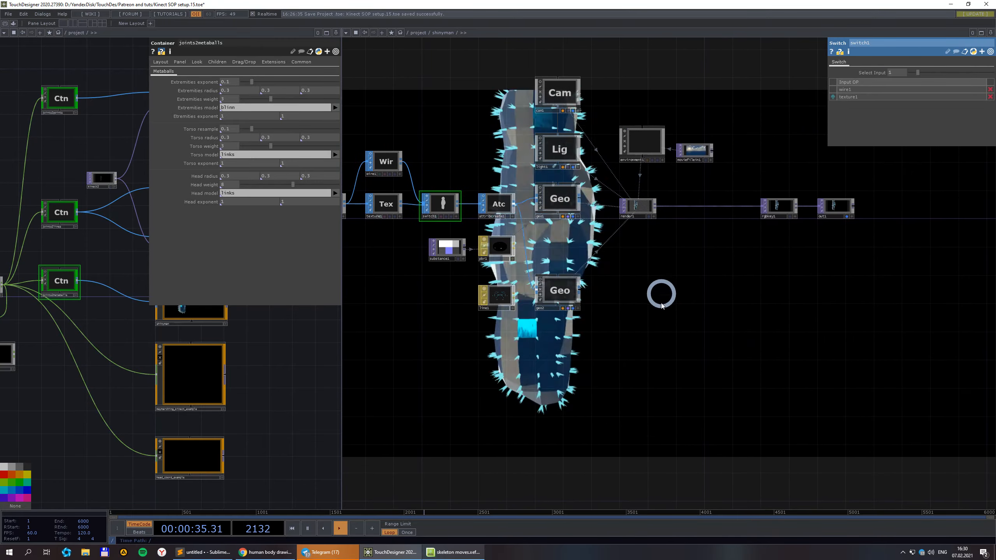
pyautogui.scroll(-1, 698, 360)
pyautogui.scroll(-2, 702, 353)
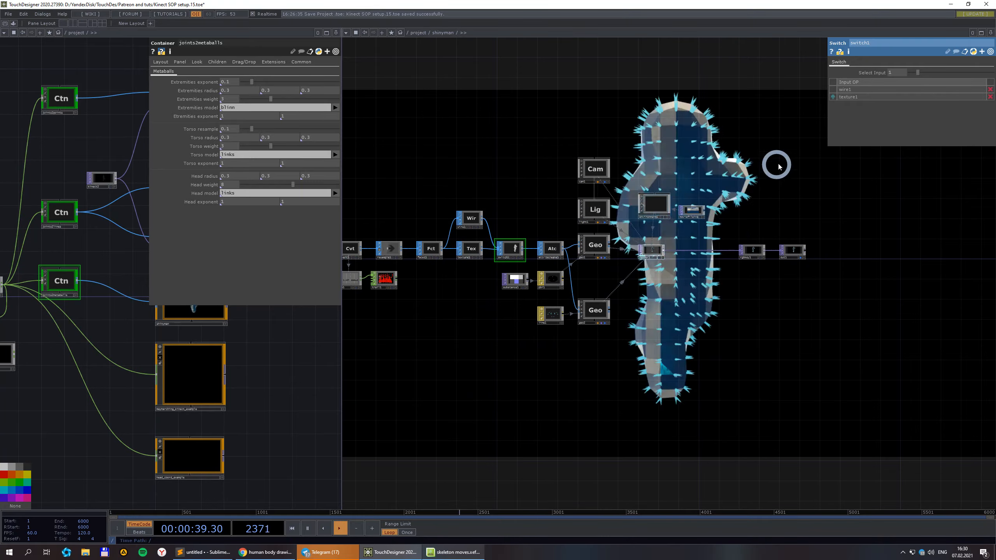
pyautogui.scroll(3, 632, 325)
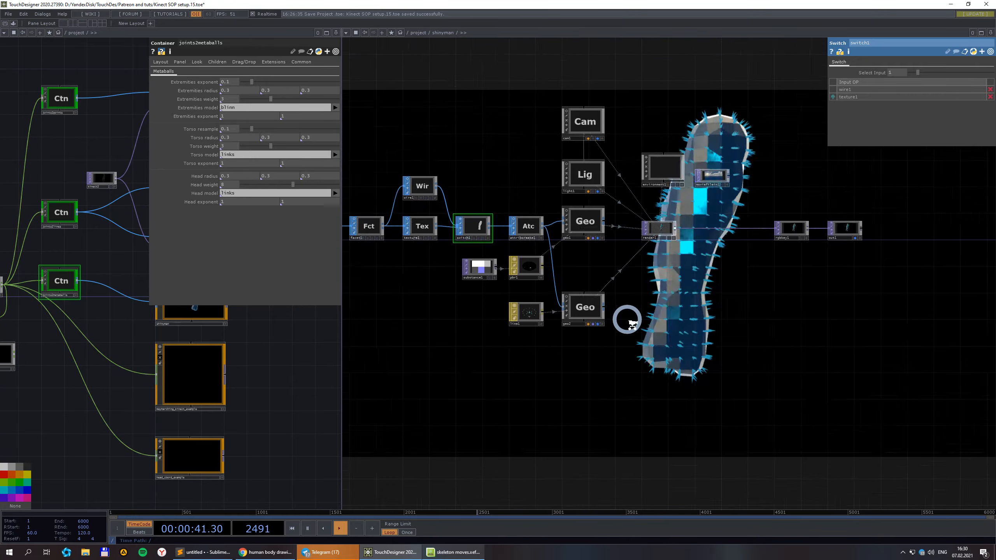
pyautogui.scroll(-3, 694, 332)
pyautogui.scroll(3, 674, 307)
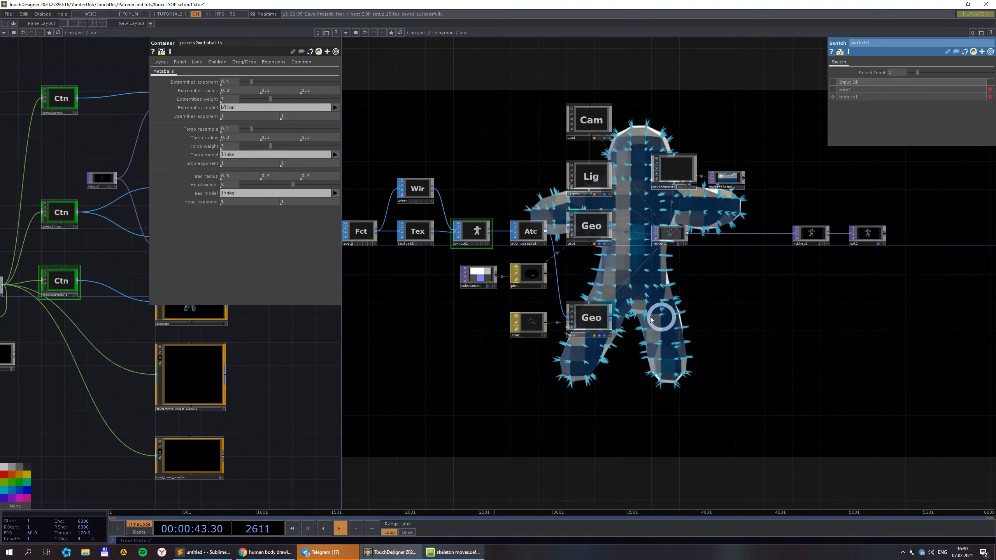
# Raise line1's Vector Scale from 0.05 to 0.36.
pyautogui.click(532, 323)
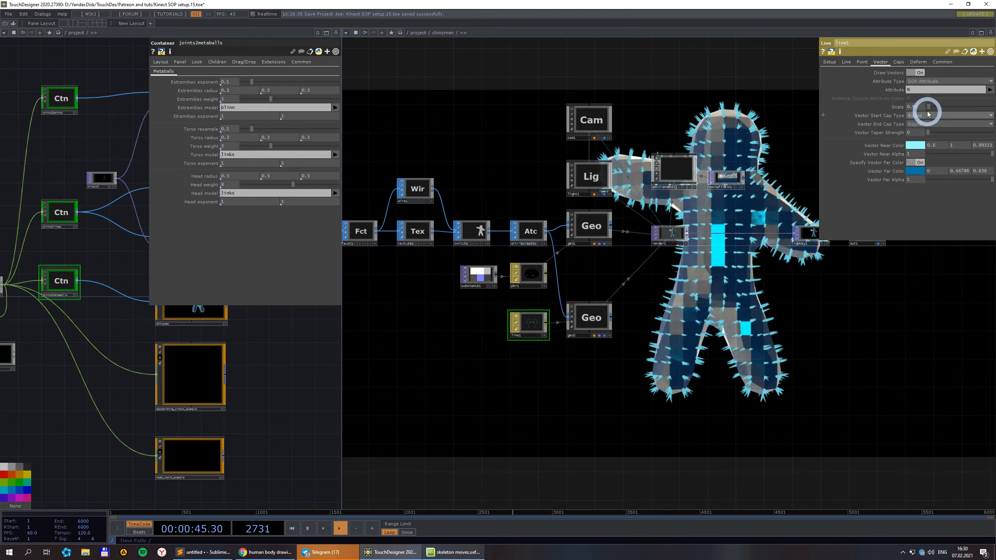
pyautogui.moveTo(932, 106)
pyautogui.mouseDown()
pyautogui.moveTo(959, 102)
pyautogui.moveTo(934, 104)
pyautogui.mouseUp()
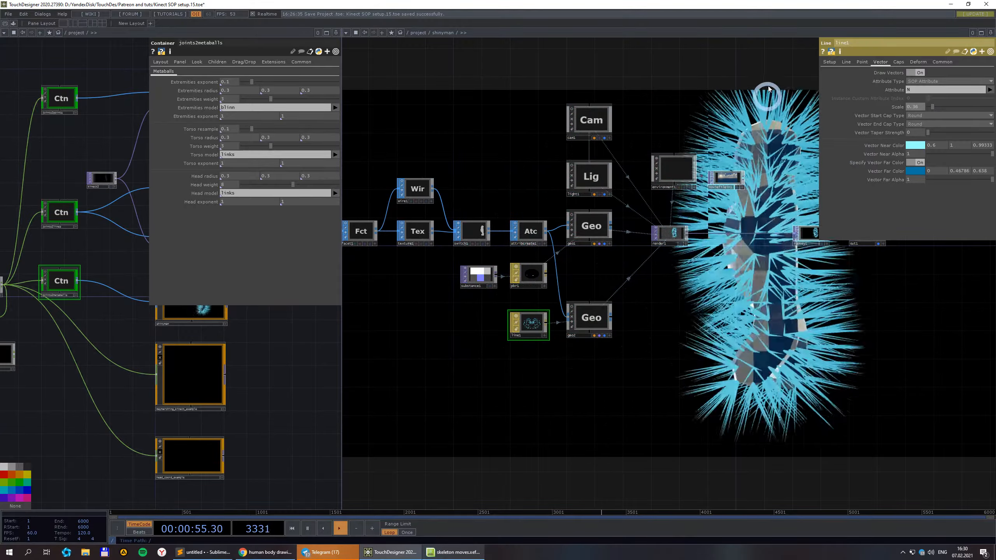
pyautogui.scroll(-5, 750, 310)
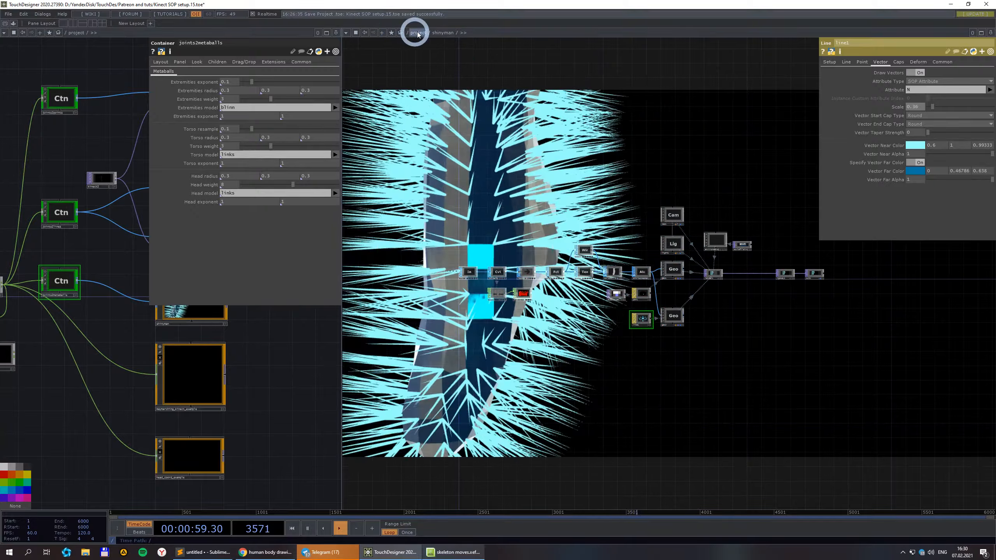
pyautogui.scroll(5, 653, 314)
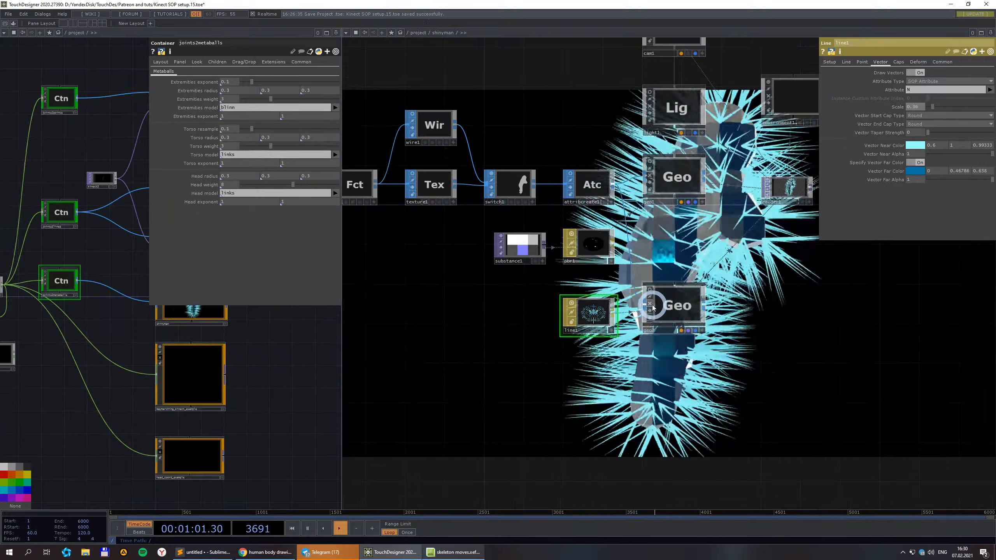
pyautogui.scroll(-5, 651, 245)
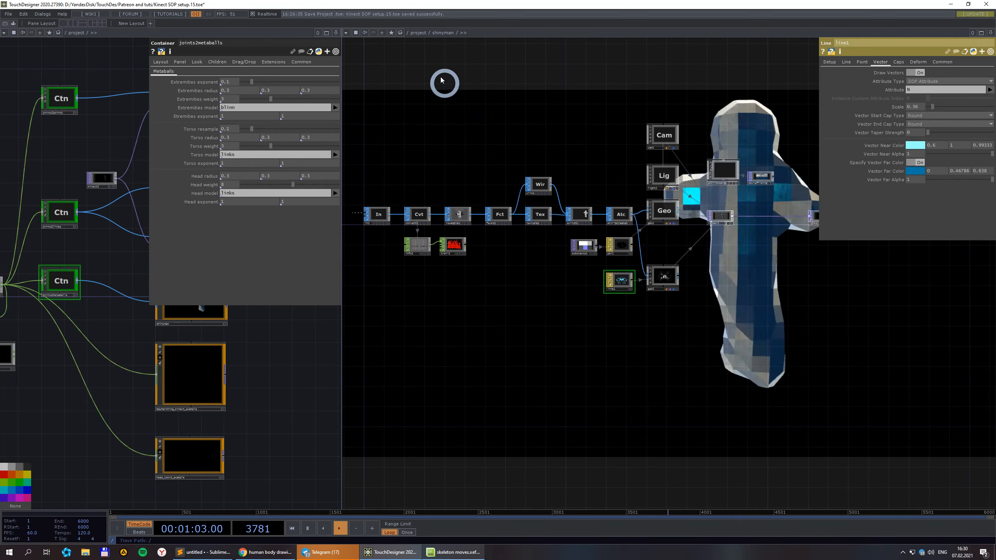
# Back at the project level, select the empty container1 near the lag nodes and delete it.
pyautogui.click(418, 32)
pyautogui.scroll(3, 477, 331)
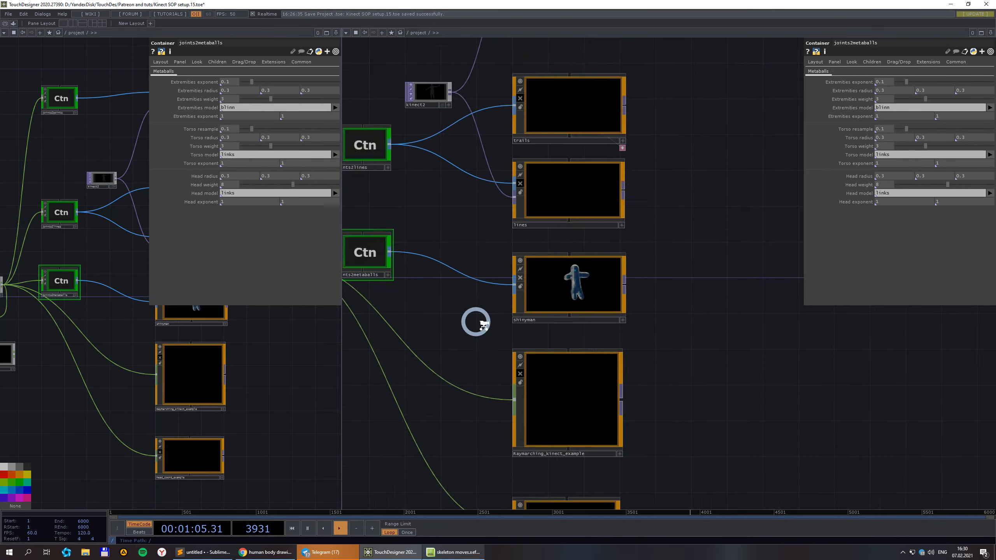
pyautogui.scroll(-3, 506, 294)
pyautogui.moveTo(496, 311); pyautogui.dragTo(620, 251)
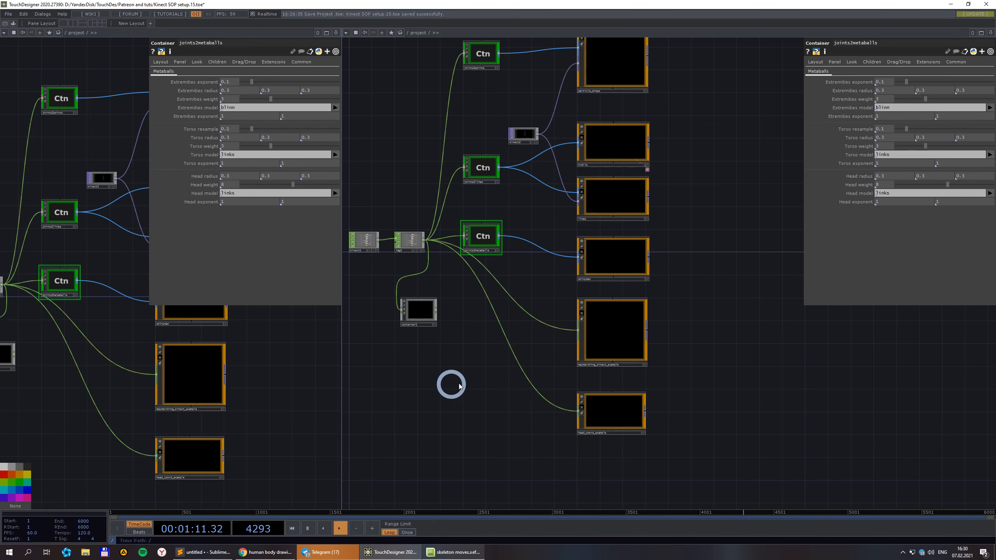
pyautogui.moveTo(460, 387); pyautogui.dragTo(525, 377)
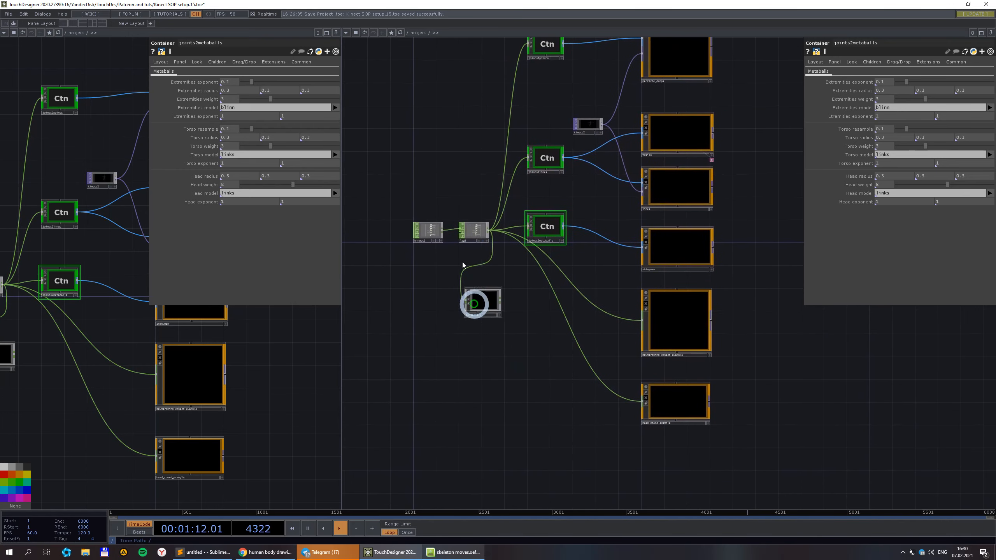
pyautogui.click(485, 305)
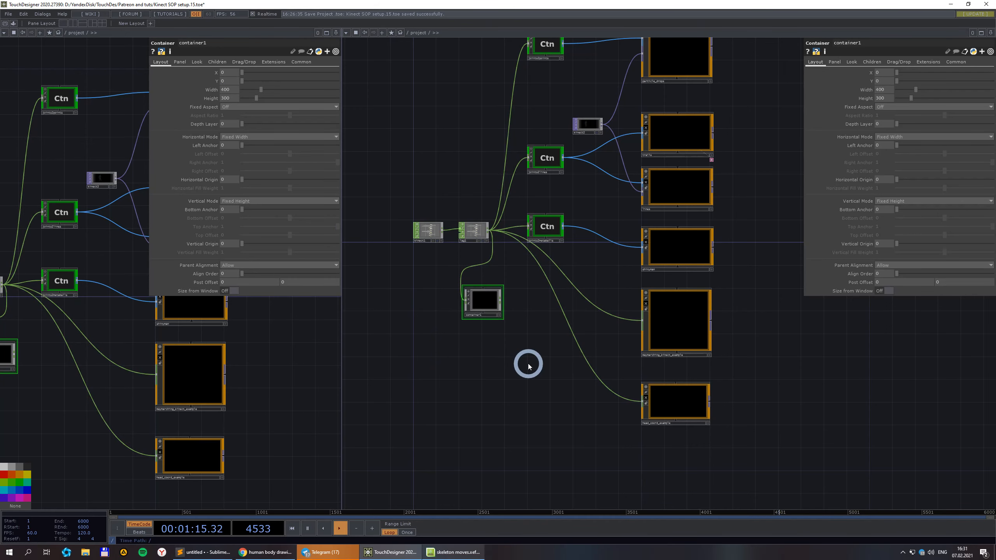
pyautogui.moveTo(541, 389); pyautogui.dragTo(451, 363)
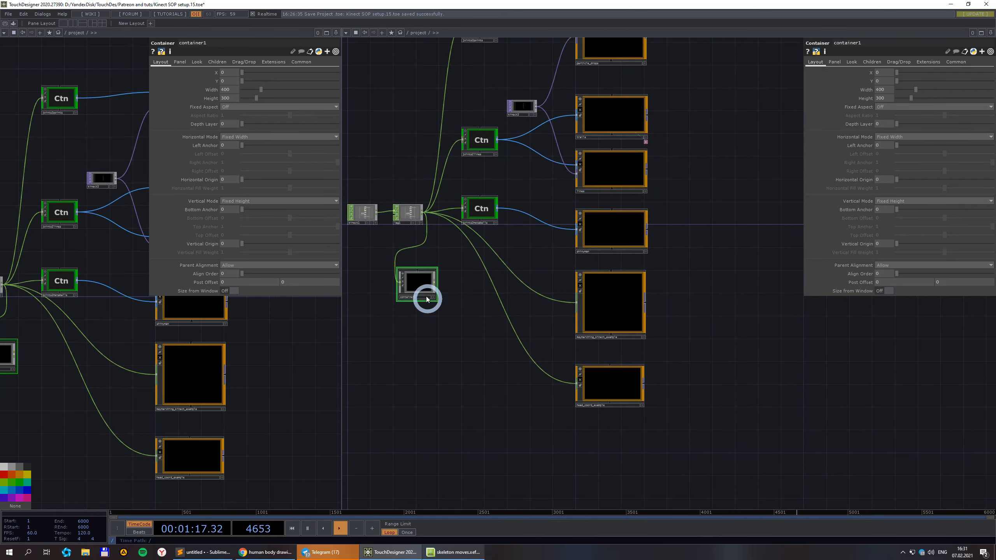
pyautogui.scroll(3, 418, 291)
pyautogui.press('Delete')
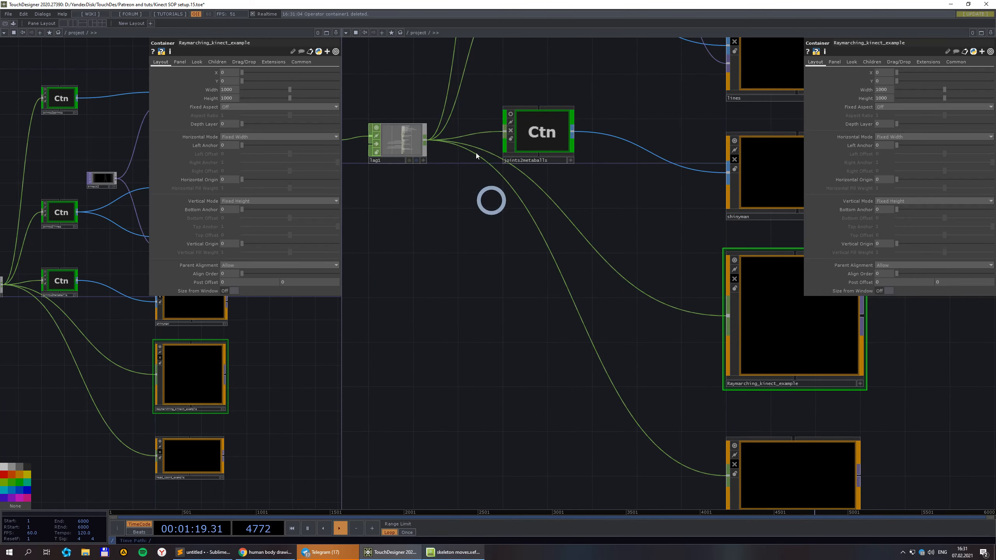
# Close the left network pane and centre the remaining view on Raymarching_kinect_example.
pyautogui.scroll(-5, 434, 156)
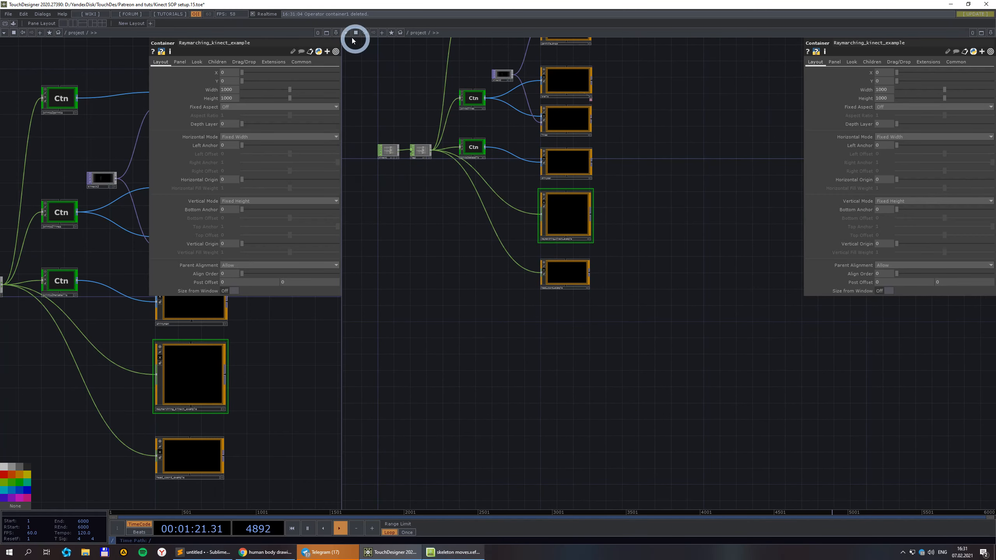
pyautogui.click(294, 92)
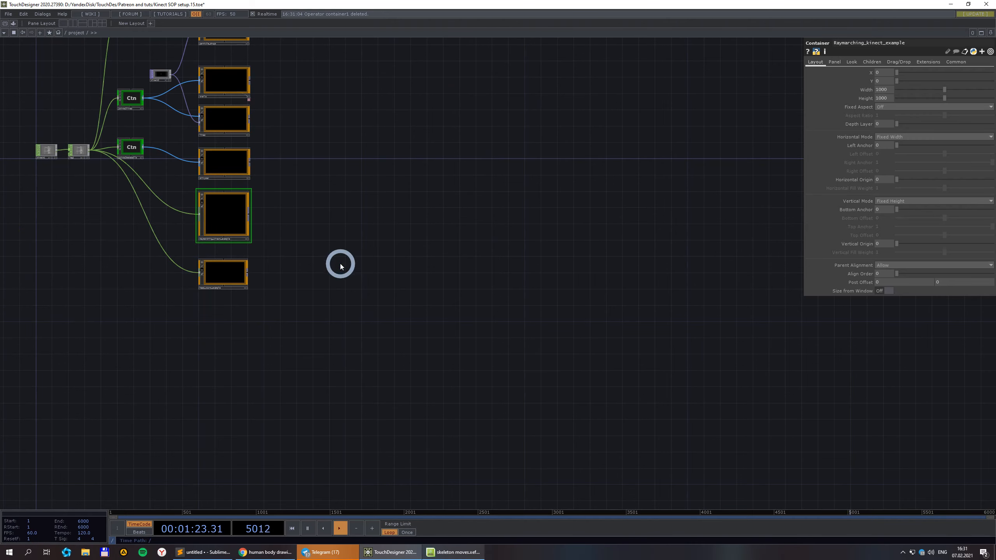
pyautogui.moveTo(344, 264); pyautogui.dragTo(557, 313)
pyautogui.scroll(3, 398, 276)
pyautogui.moveTo(599, 368); pyautogui.dragTo(640, 342)
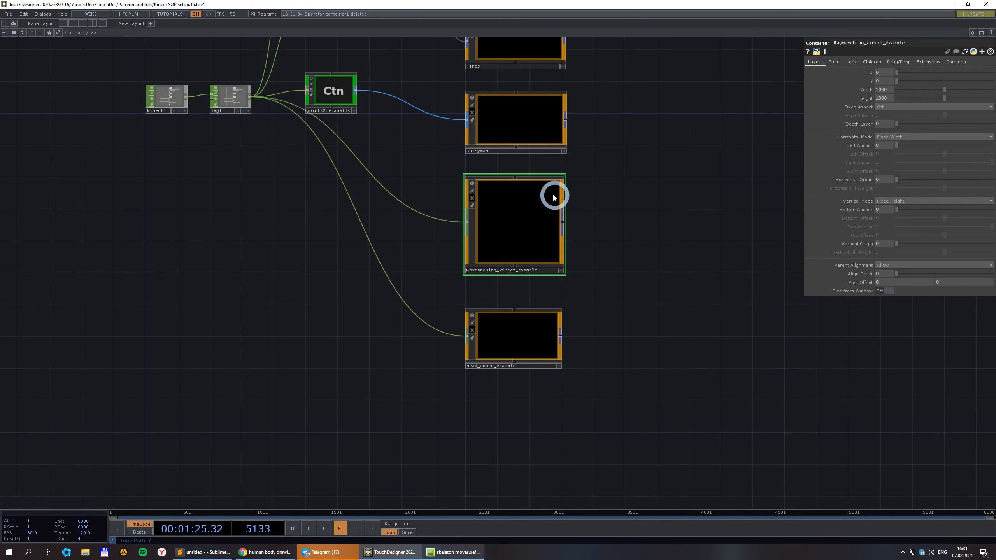
pyautogui.scroll(2, 526, 214)
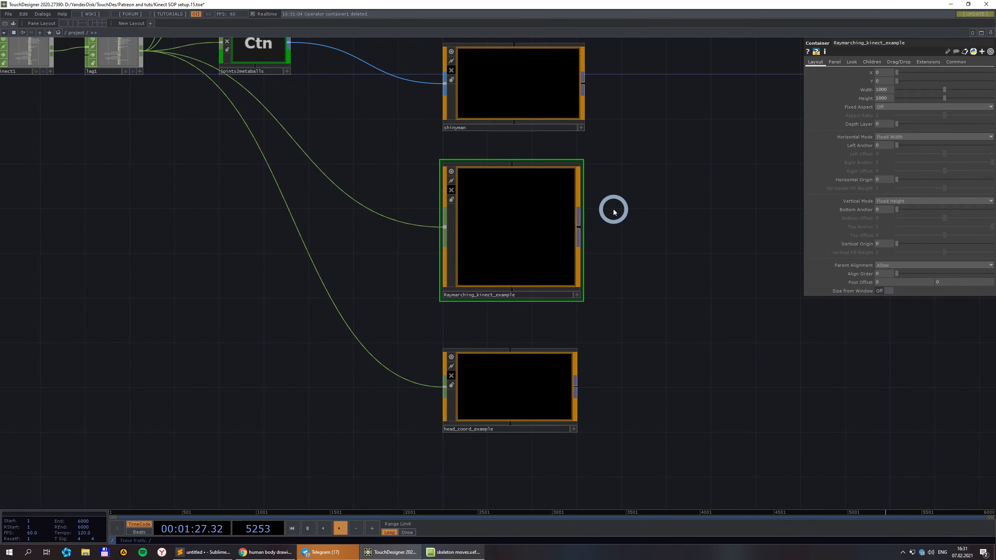
pyautogui.moveTo(642, 241); pyautogui.dragTo(694, 297)
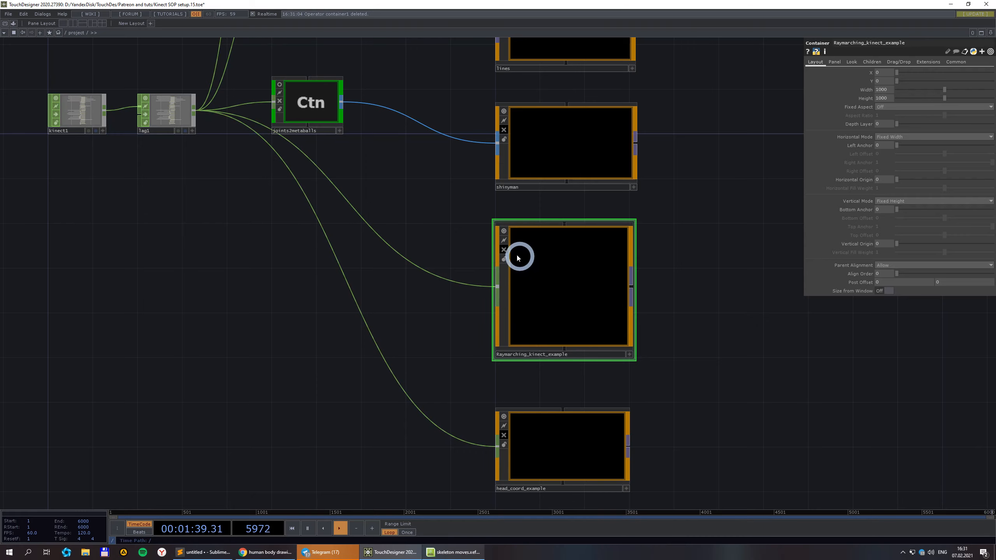
pyautogui.scroll(3, 575, 314)
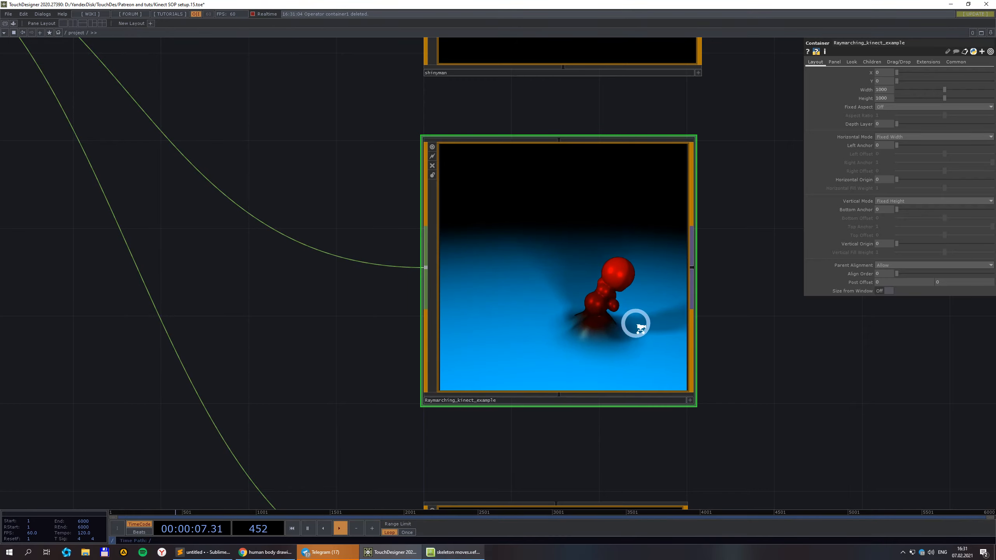
# Save the project as Kinect SOP setup.16.toe and make the Raymarching node's viewer active.
pyautogui.scroll(2, 639, 327)
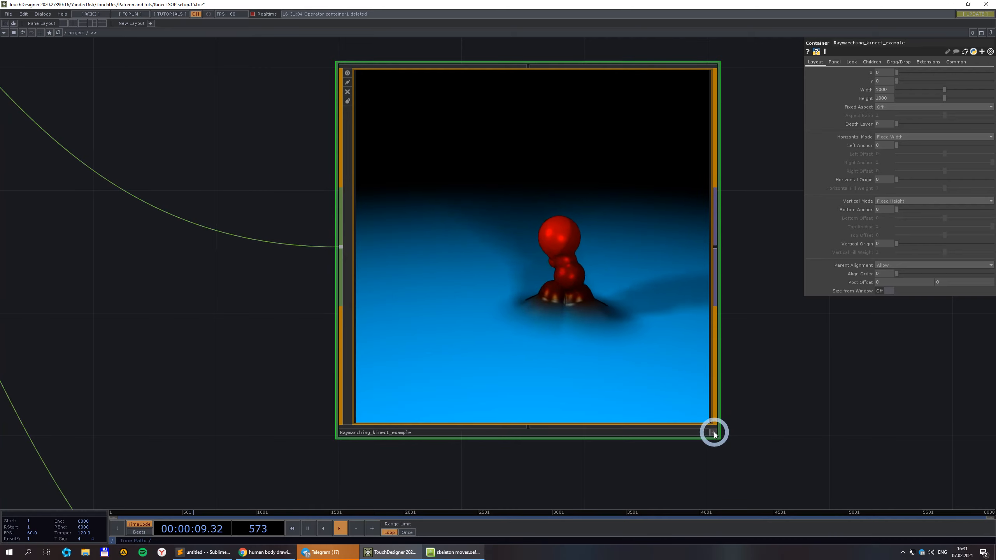
pyautogui.hotkey('ctrl', 's')
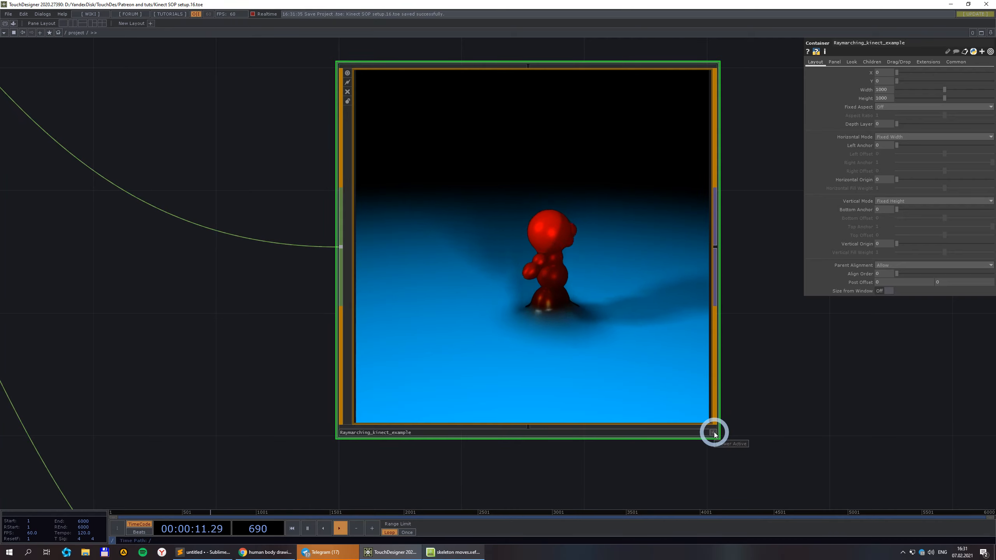
pyautogui.click(714, 432)
pyautogui.scroll(3, 557, 287)
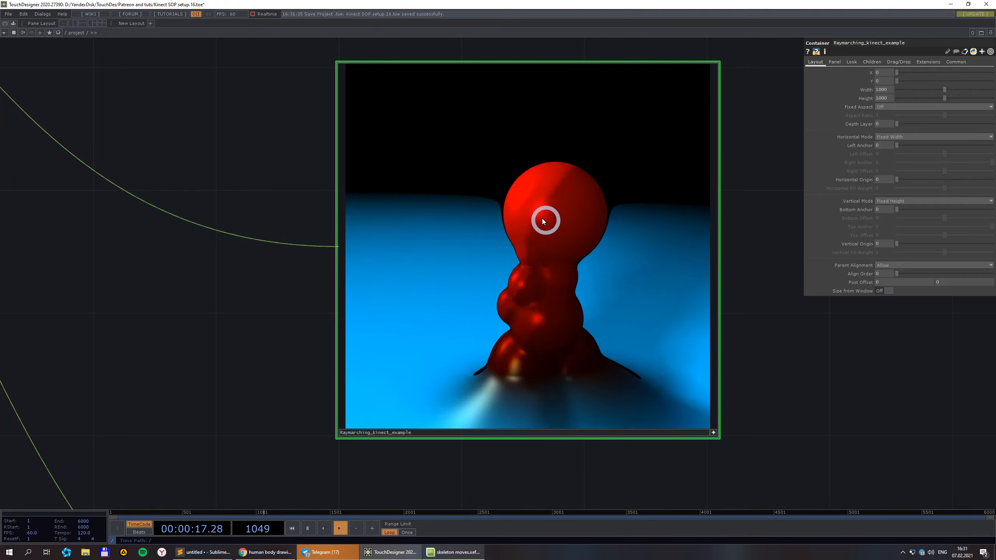
pyautogui.scroll(2, 507, 261)
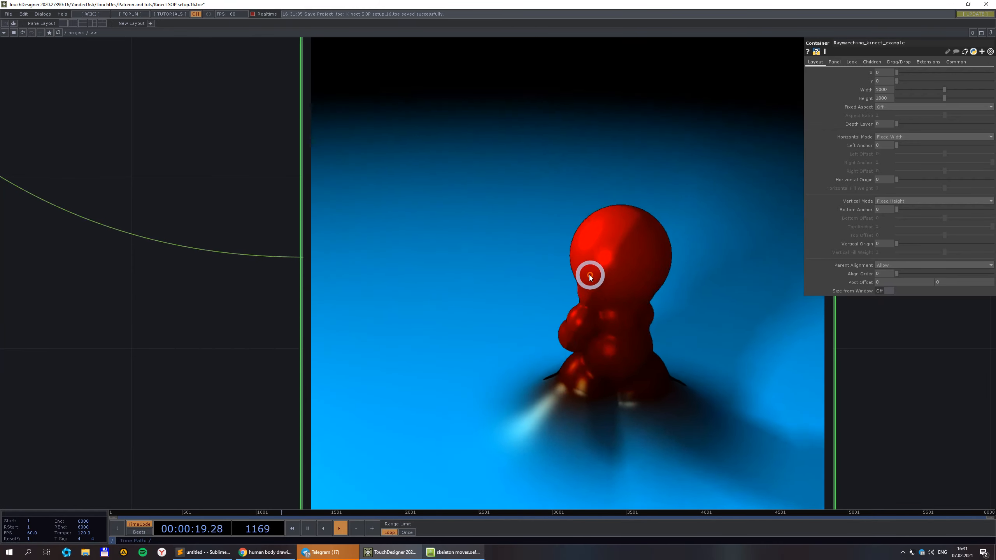
pyautogui.scroll(-3, 590, 277)
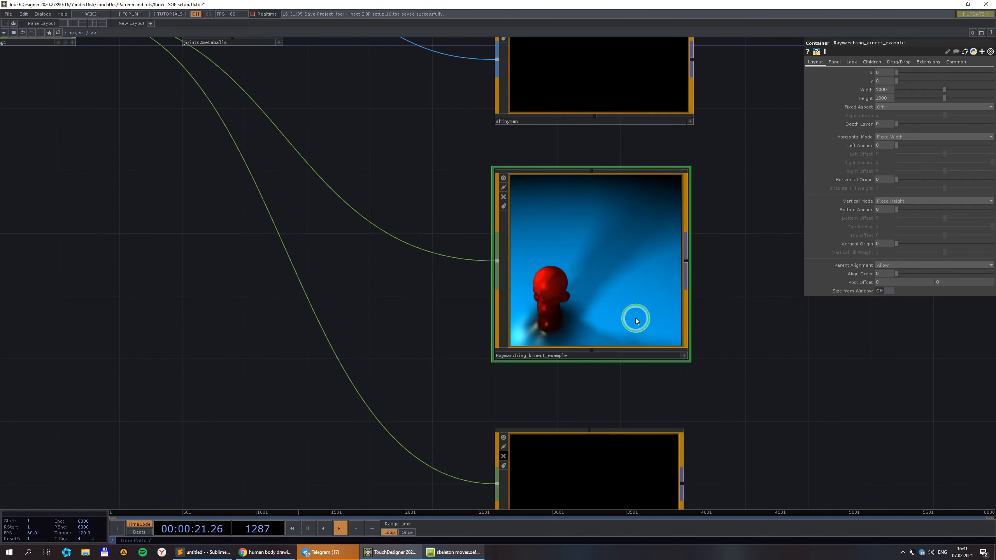
# Enter the Raymarching_kinect_example network, select RM_array, and orbit the arccam view onto the red figure.
pyautogui.press('i')
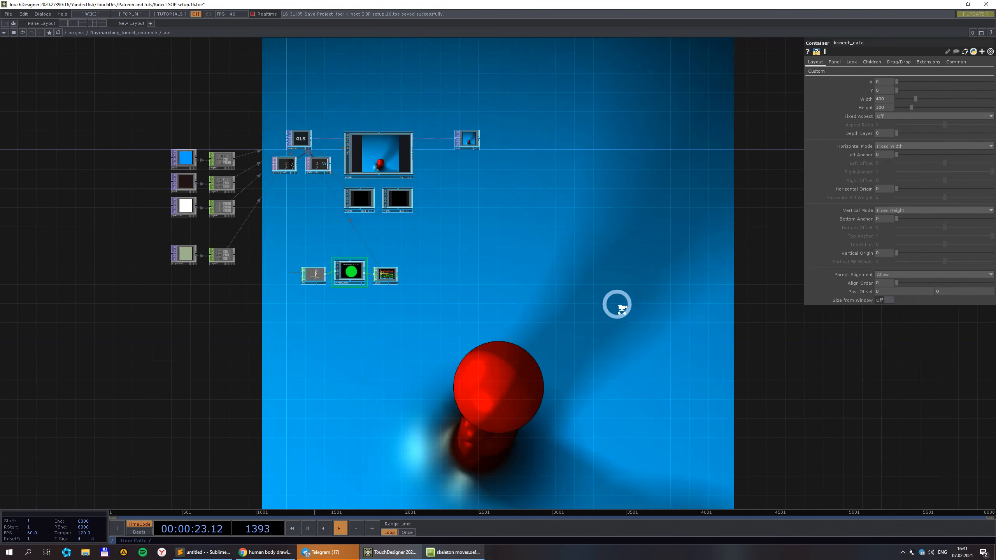
pyautogui.scroll(-1, 617, 305)
pyautogui.scroll(3, 439, 240)
pyautogui.click(311, 116)
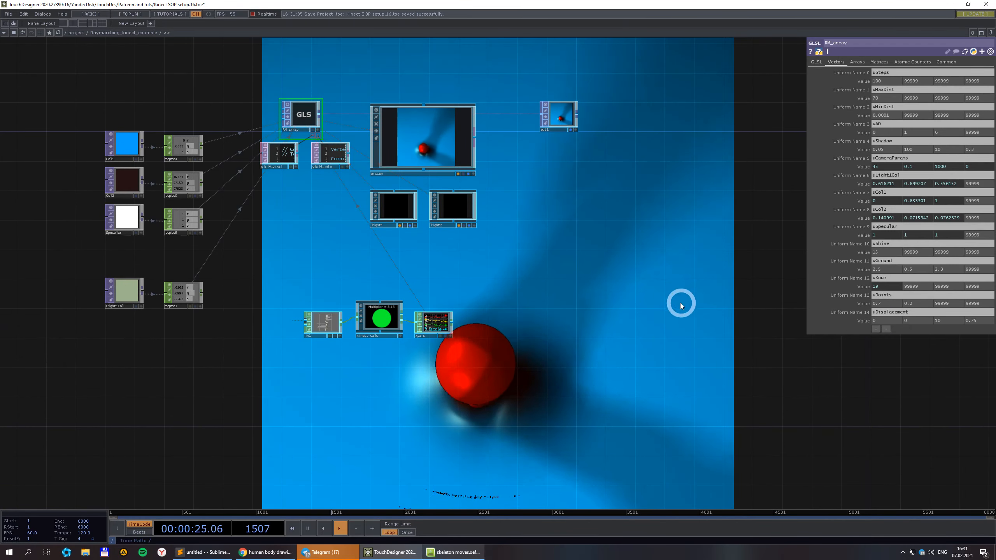
pyautogui.moveTo(551, 234); pyautogui.dragTo(511, 215)
pyautogui.click(433, 156)
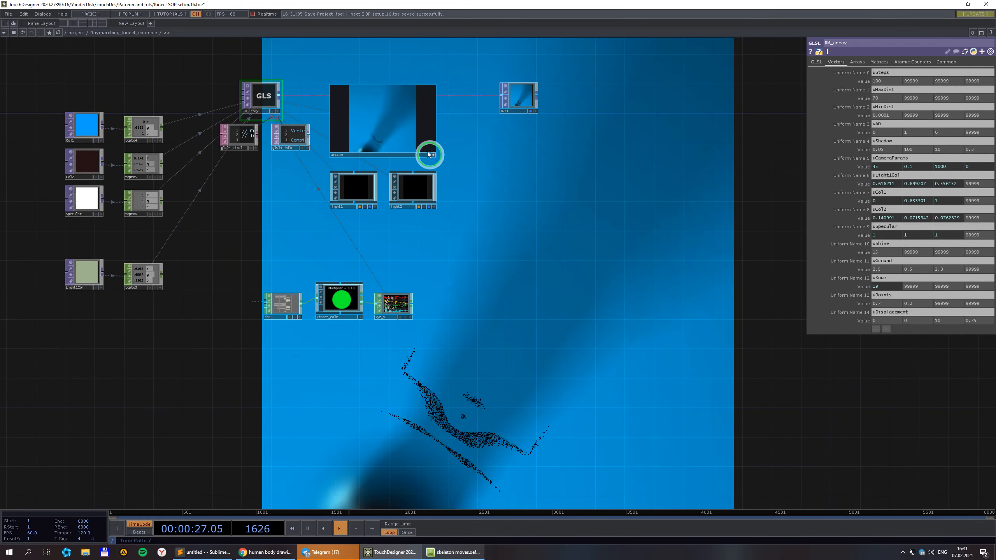
pyautogui.moveTo(393, 135); pyautogui.dragTo(394, 114)
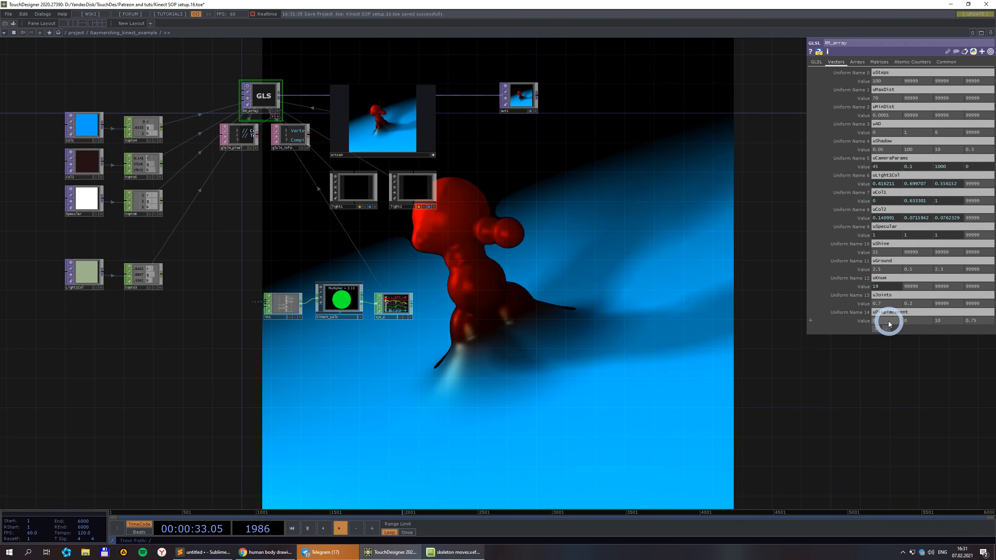
# Set uDisplacement's first value to 0.1 and level the camera horizon around the figure.
pyautogui.scroll(3, 888, 320)
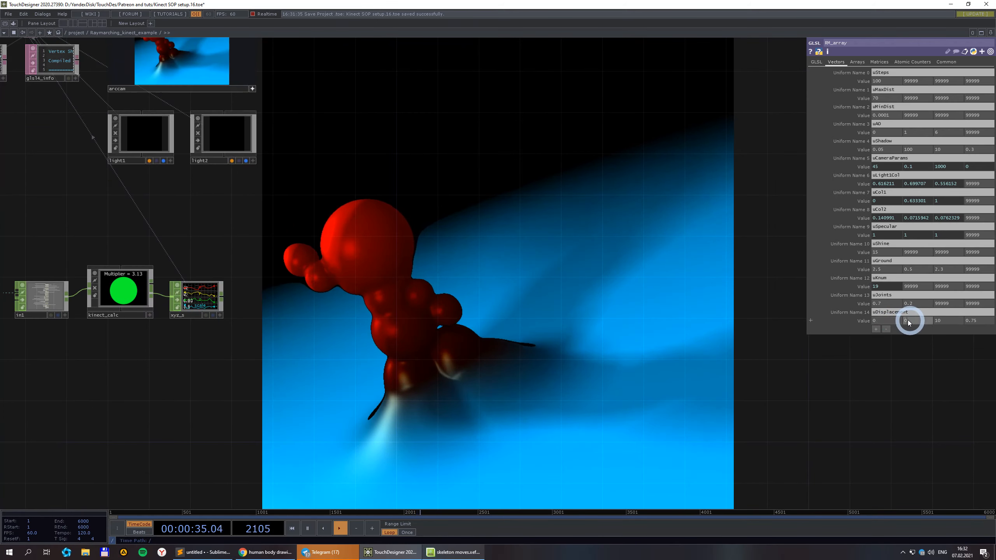
pyautogui.click(882, 322)
pyautogui.write('0.1')
pyautogui.click(866, 402)
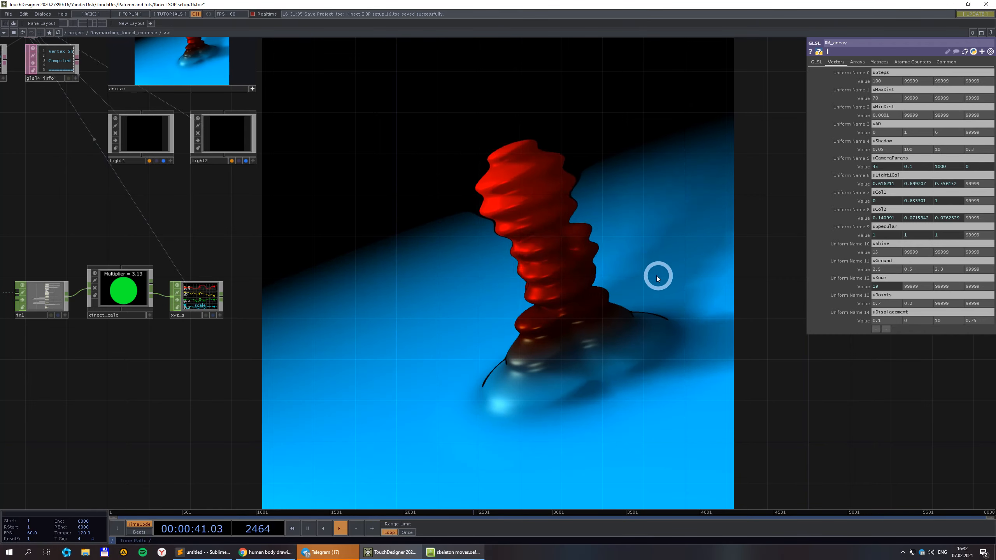
pyautogui.scroll(-6, 644, 280)
pyautogui.scroll(8, 394, 180)
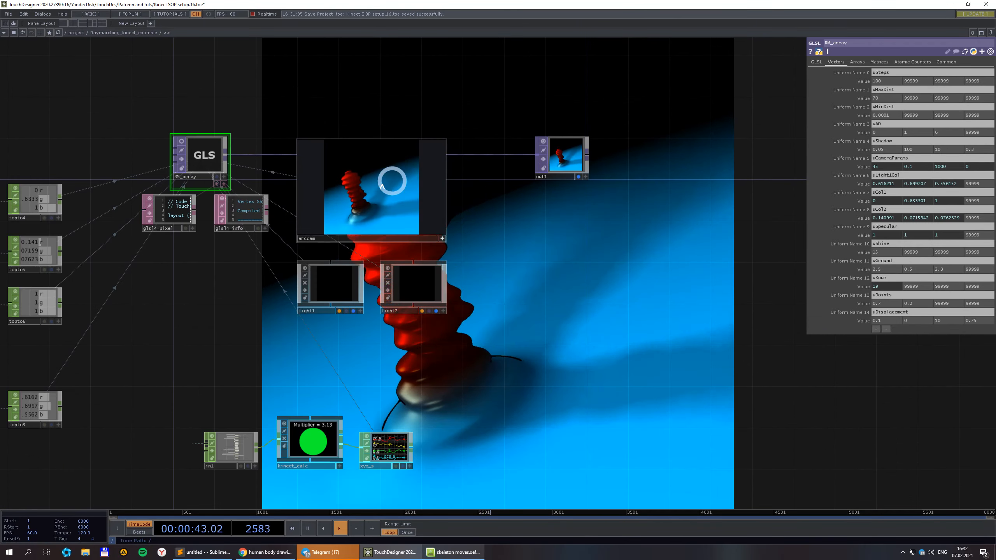
pyautogui.moveTo(354, 166); pyautogui.dragTo(369, 168)
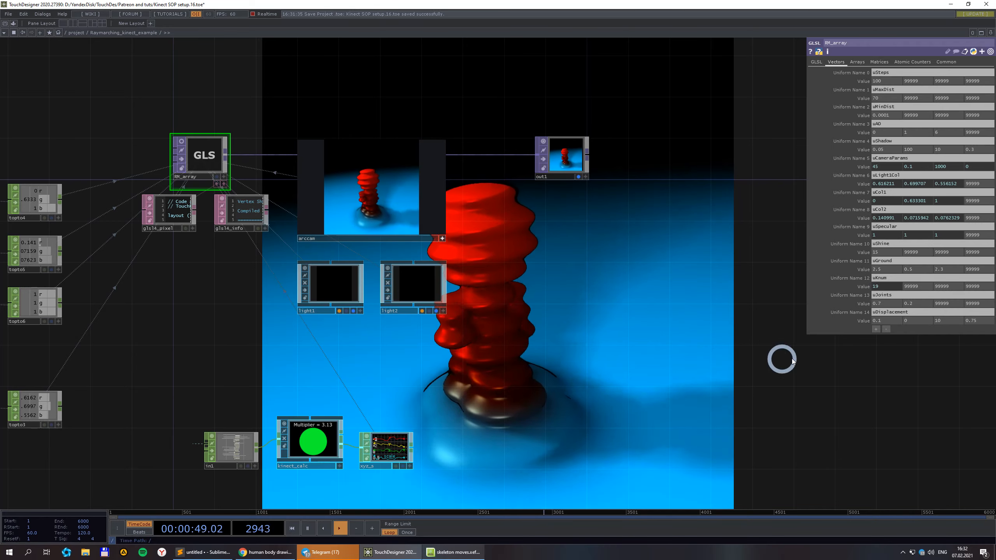
# Set uDisplacement's second value to 5 and its first value to 0.2.
pyautogui.click(918, 321)
pyautogui.write('5')
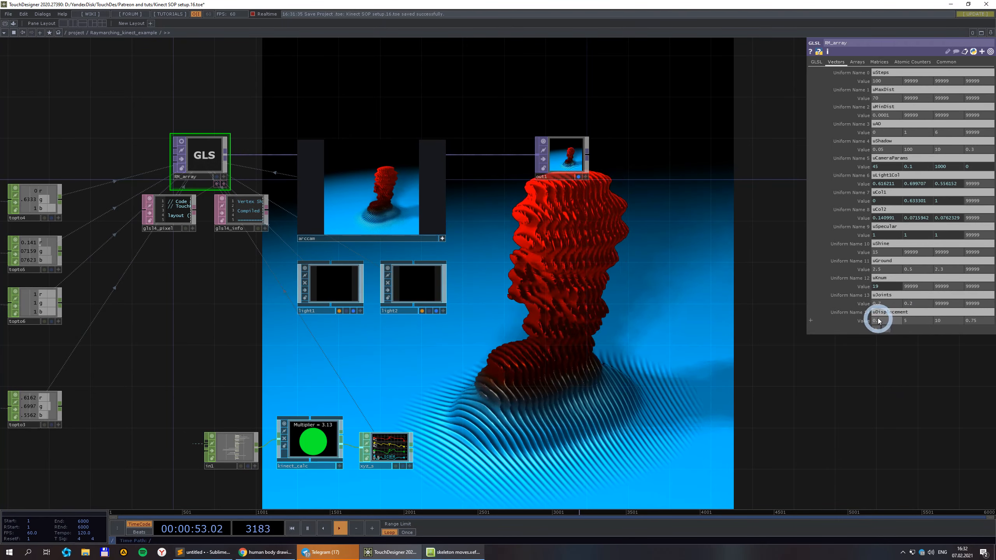
pyautogui.moveTo(834, 383); pyautogui.dragTo(847, 403)
pyautogui.write('1')
pyautogui.press('Return')
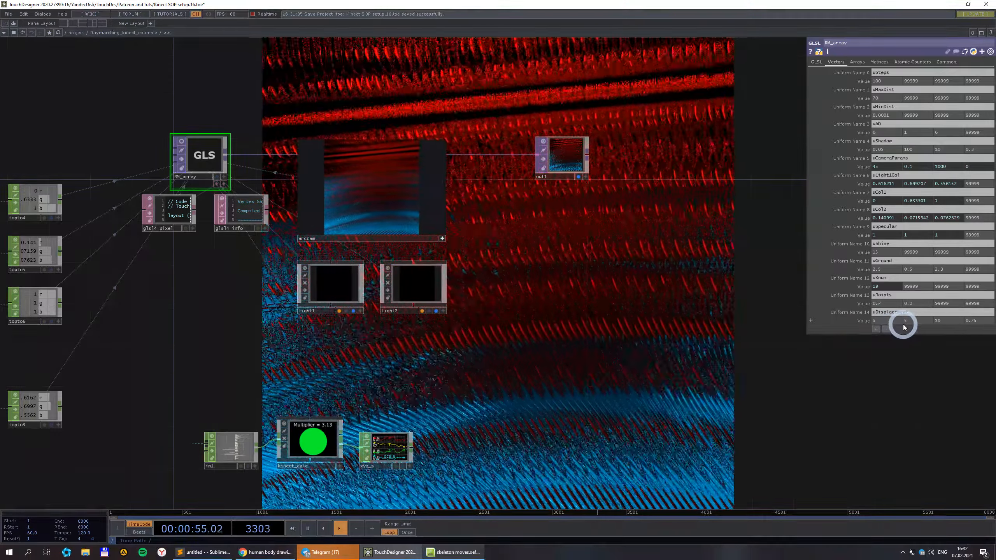
pyautogui.moveTo(886, 322); pyautogui.dragTo(857, 359)
pyautogui.write('0.2')
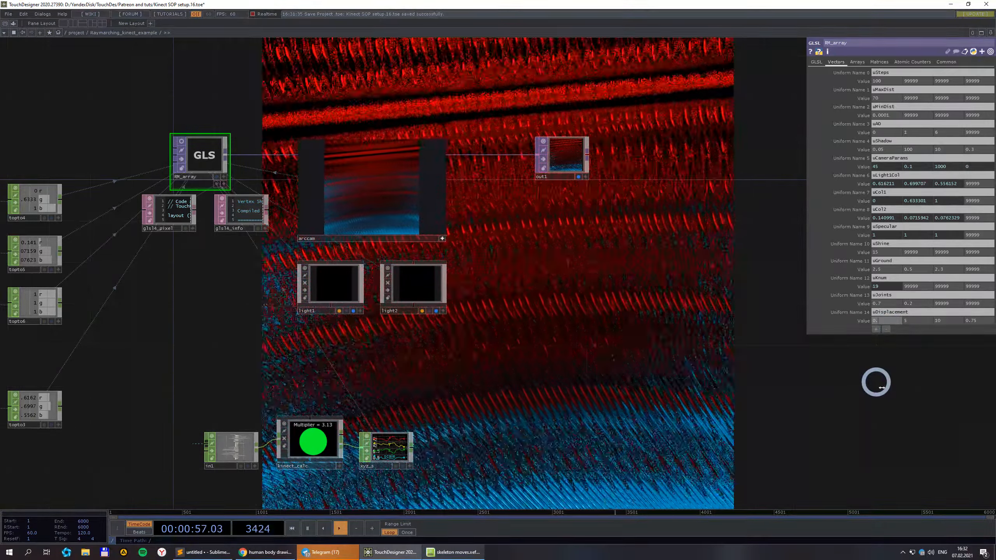
pyautogui.click(876, 390)
# Tune uDisplacement's fourth value to 0.75 and set its third value to 0.
pyautogui.moveTo(878, 410); pyautogui.dragTo(824, 382)
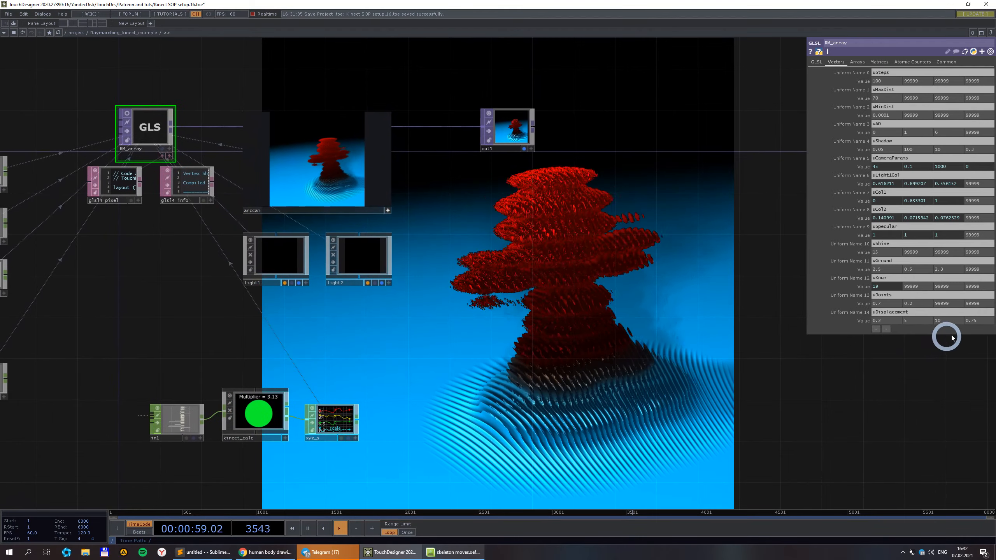
pyautogui.moveTo(978, 324); pyautogui.dragTo(938, 320, button='middle')
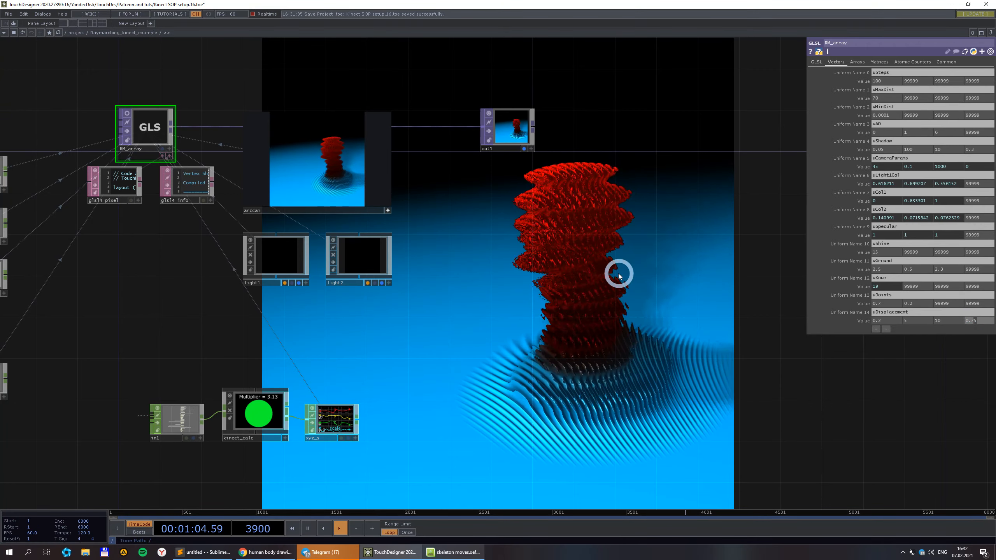
pyautogui.moveTo(148, 274); pyautogui.dragTo(254, 290)
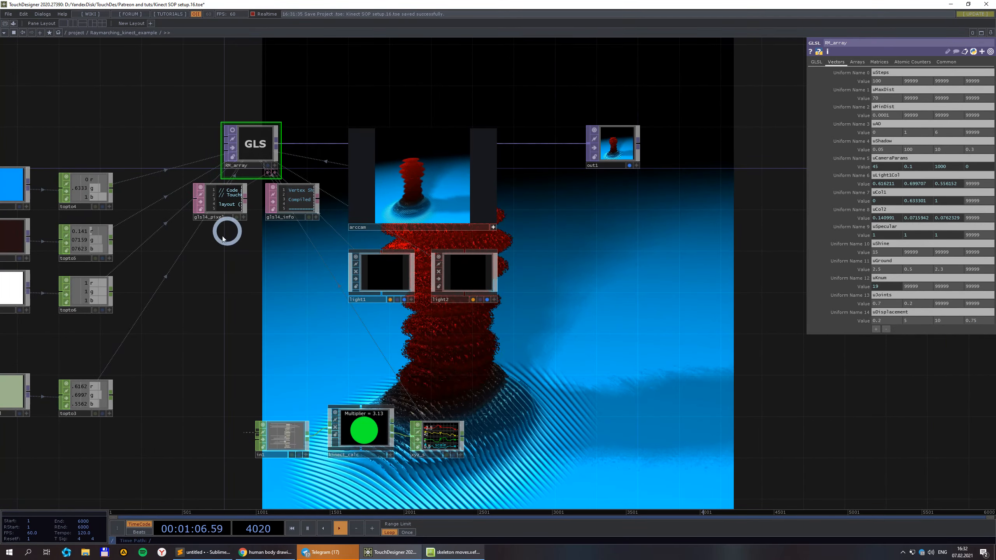
pyautogui.moveTo(696, 334); pyautogui.dragTo(696, 300)
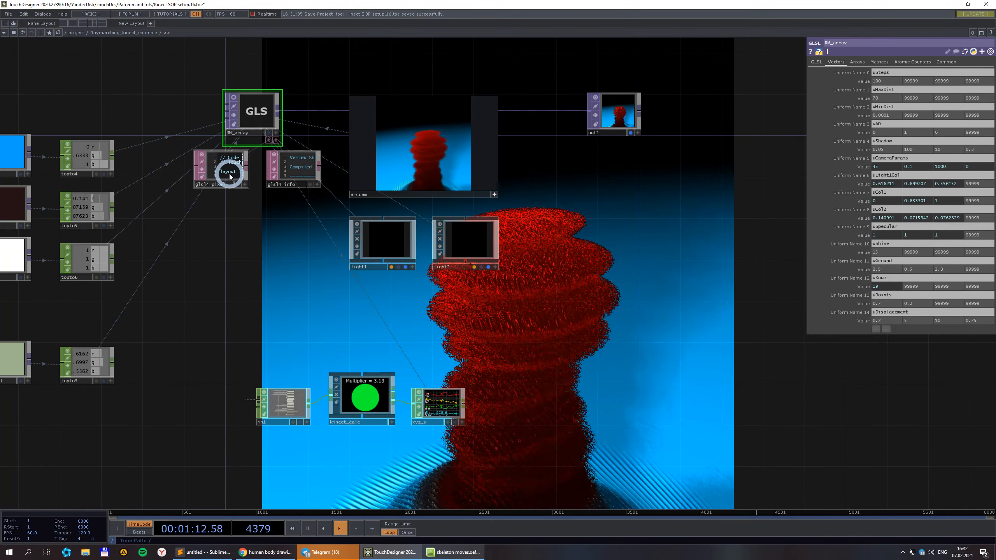
pyautogui.moveTo(242, 231); pyautogui.dragTo(228, 257)
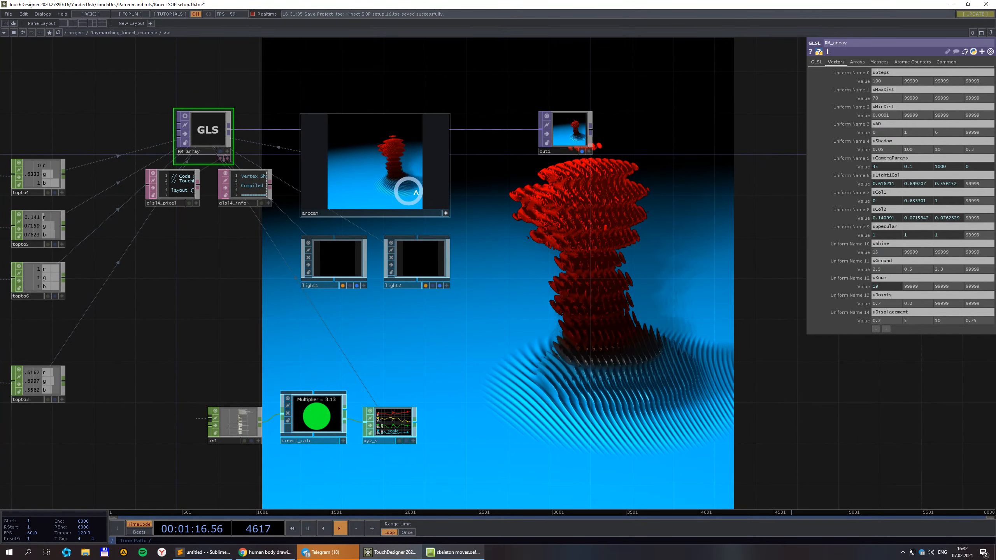
pyautogui.write('0')
pyautogui.click(869, 404)
pyautogui.moveTo(945, 321); pyautogui.dragTo(879, 342)
# Set uDisplacement's second value to 2, giving the red figure broader, smoother disc-like slices.
pyautogui.write('2')
pyautogui.click(867, 393)
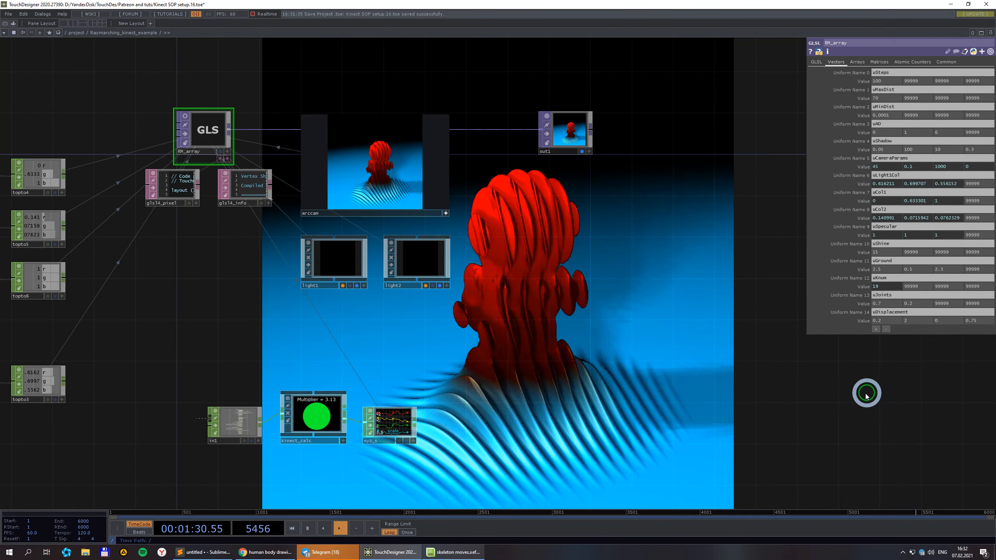
pyautogui.scroll(-3, 753, 380)
pyautogui.moveTo(703, 358); pyautogui.dragTo(683, 323)
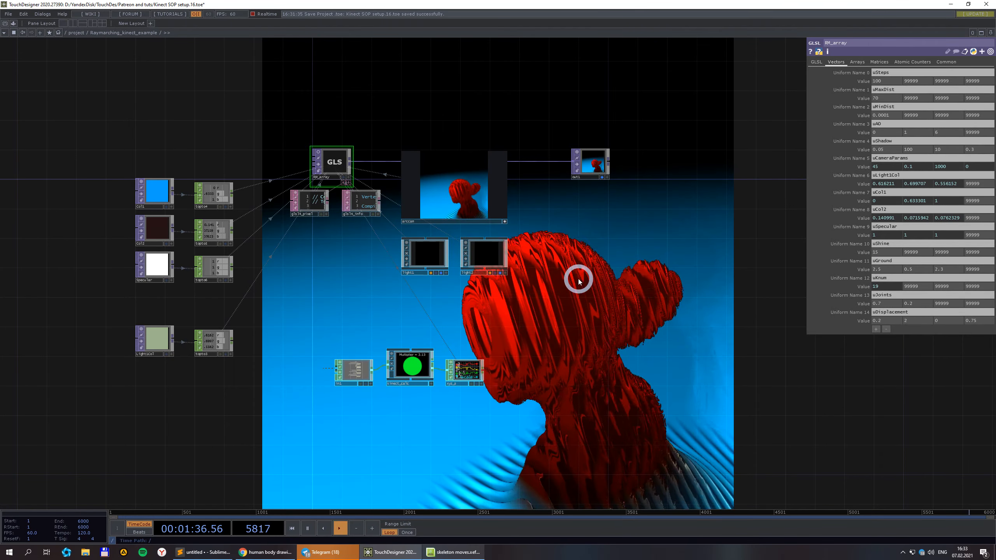
pyautogui.scroll(-3, 582, 282)
pyautogui.moveTo(653, 286); pyautogui.dragTo(574, 261)
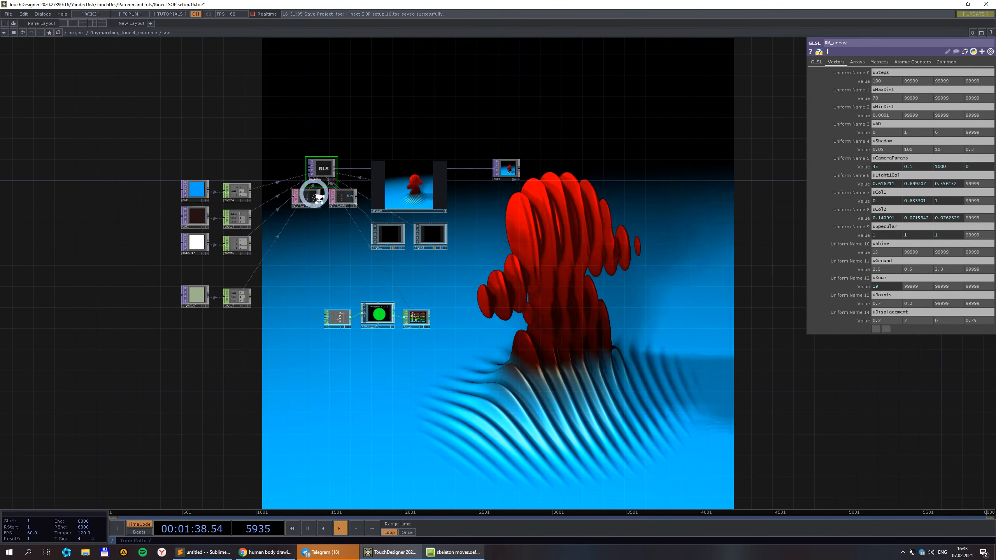
pyautogui.scroll(2, 308, 193)
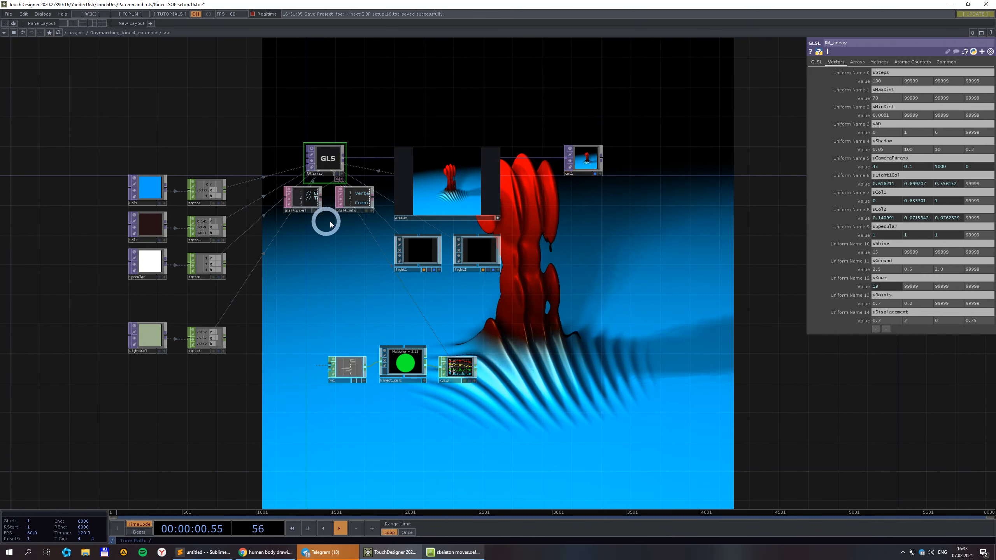
pyautogui.moveTo(651, 294); pyautogui.dragTo(575, 290)
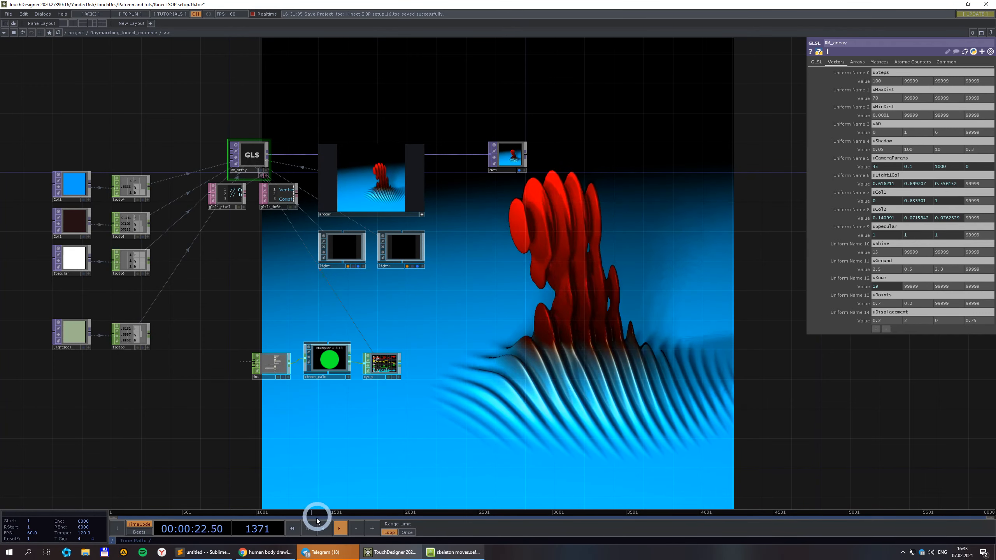
pyautogui.click(257, 553)
pyautogui.click(148, 5)
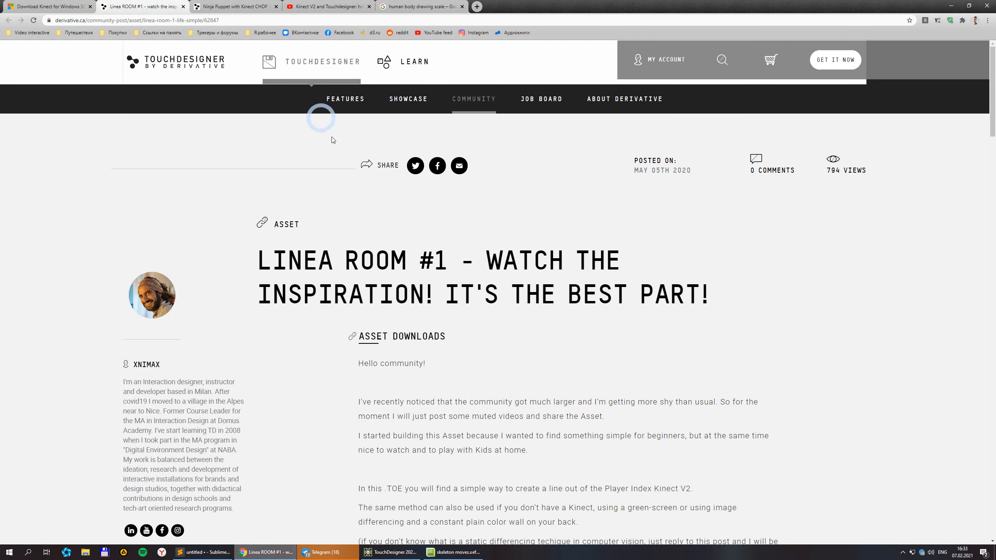
pyautogui.scroll(-3, 342, 251)
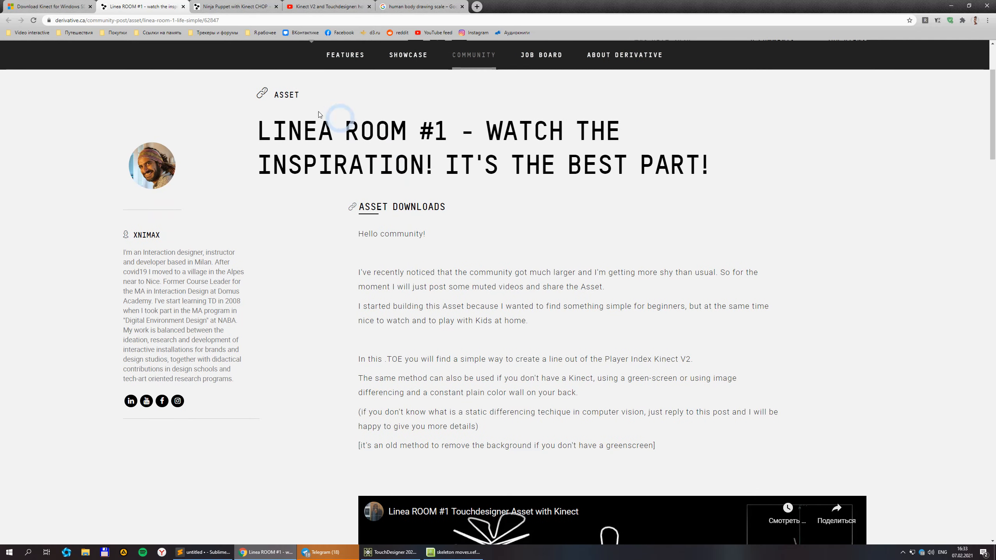
pyautogui.scroll(-6, 426, 180)
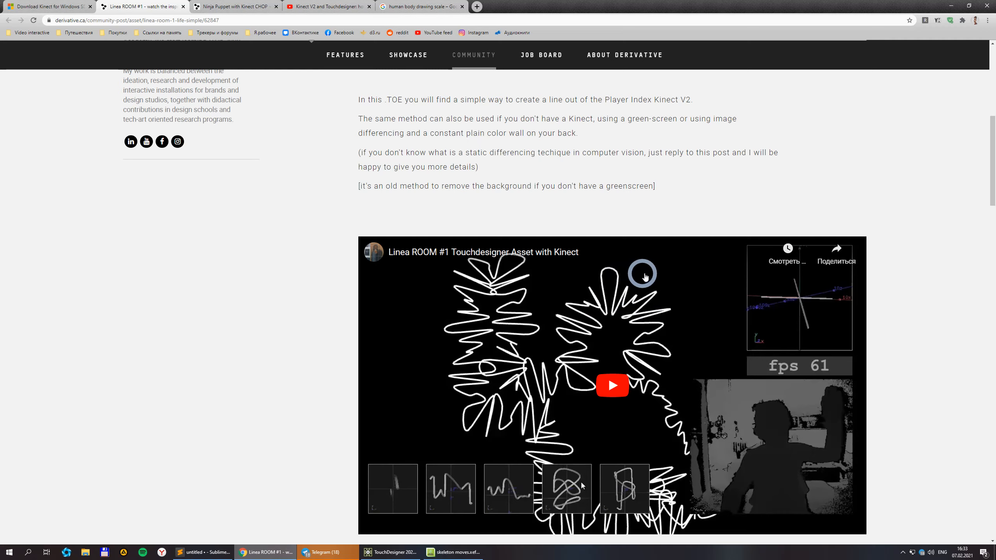
pyautogui.scroll(-2, 645, 277)
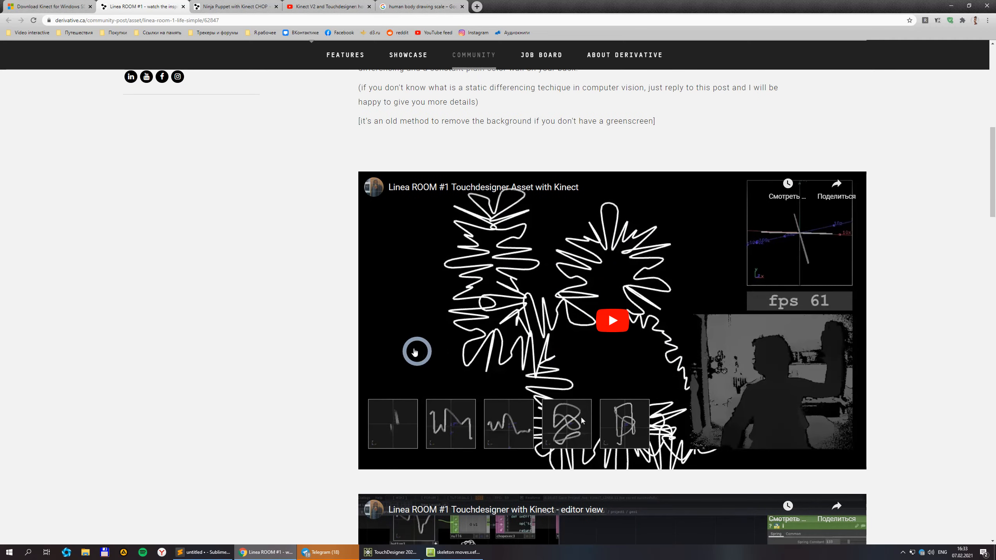
pyautogui.scroll(-2, 510, 282)
pyautogui.scroll(12, 521, 250)
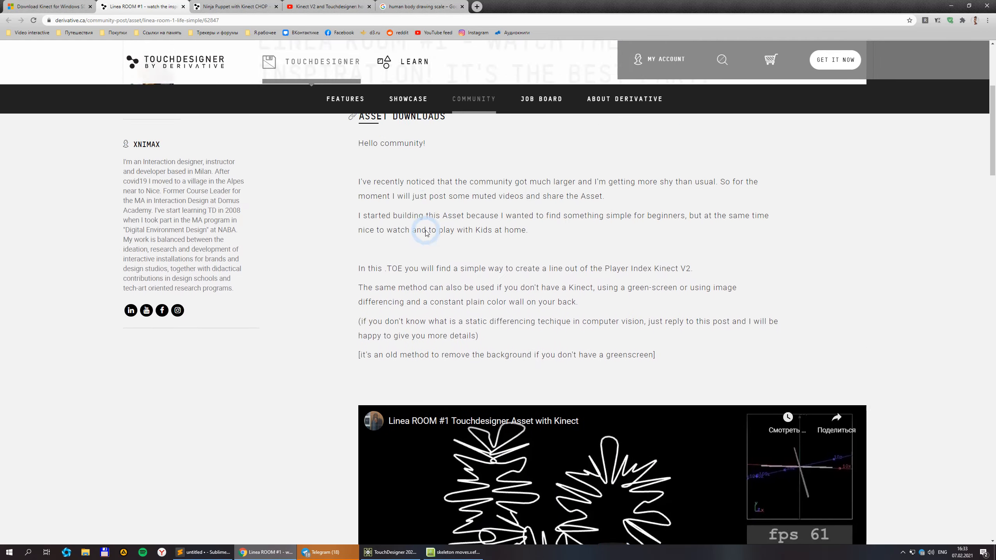
pyautogui.scroll(-4, 234, 260)
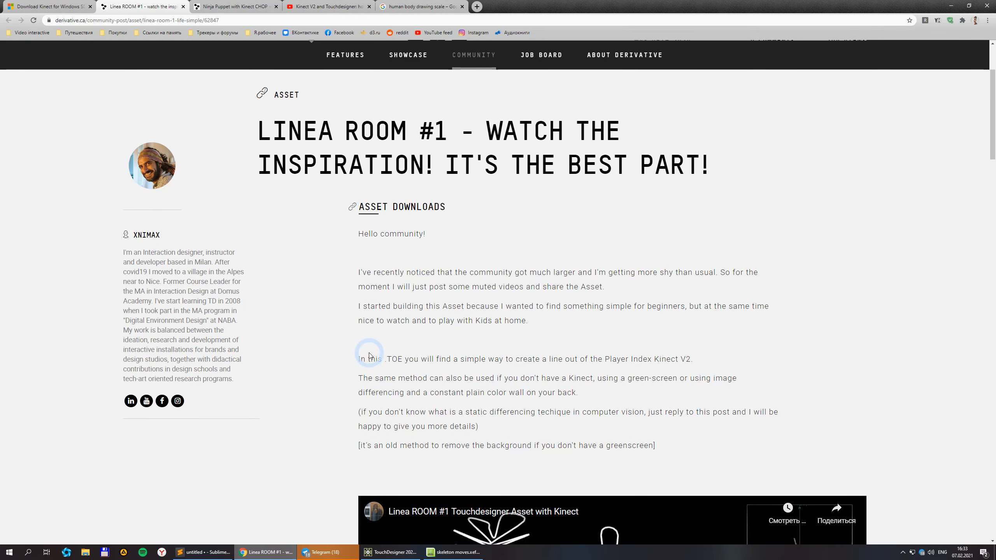
pyautogui.scroll(-8, 369, 355)
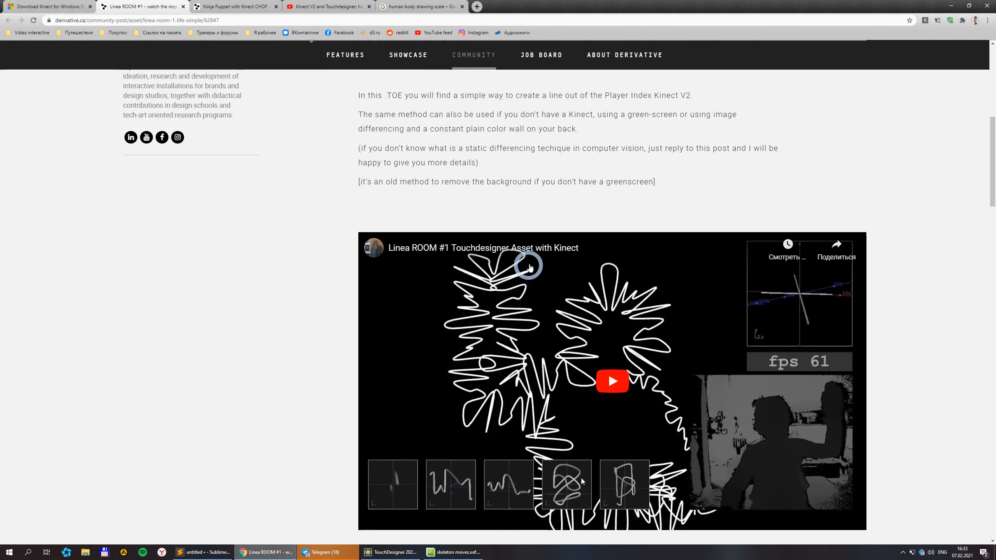
pyautogui.scroll(-2, 521, 267)
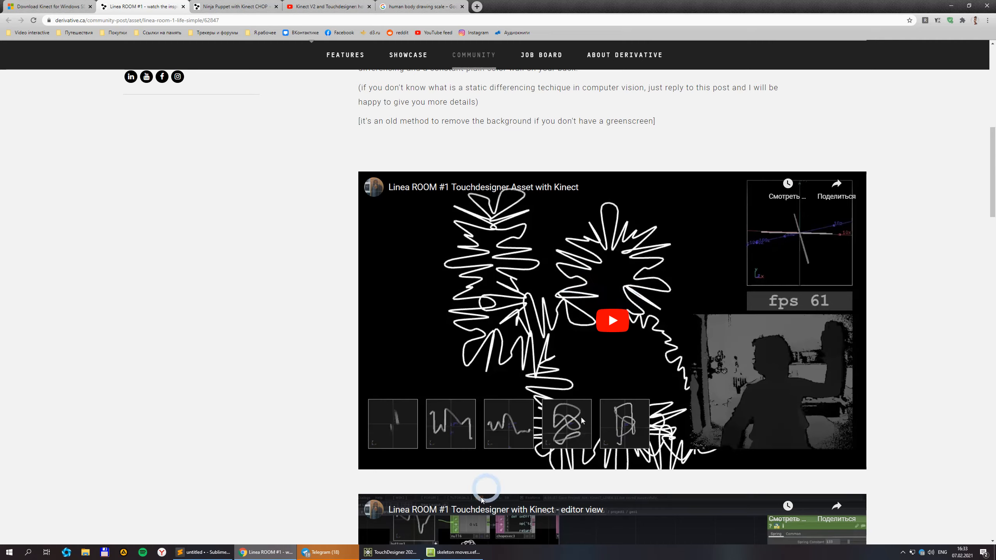
pyautogui.click(392, 552)
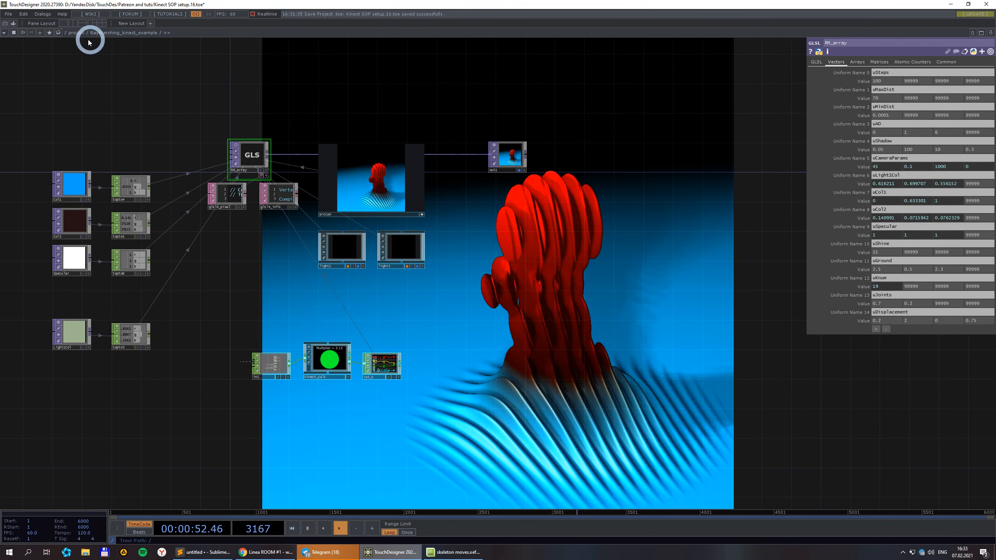
# View the Raymarching_kinect_example container at project level, then return to the Linea ROOM page in Chrome.
pyautogui.click(78, 33)
pyautogui.scroll(-5, 412, 170)
pyautogui.moveTo(440, 265); pyautogui.dragTo(479, 445)
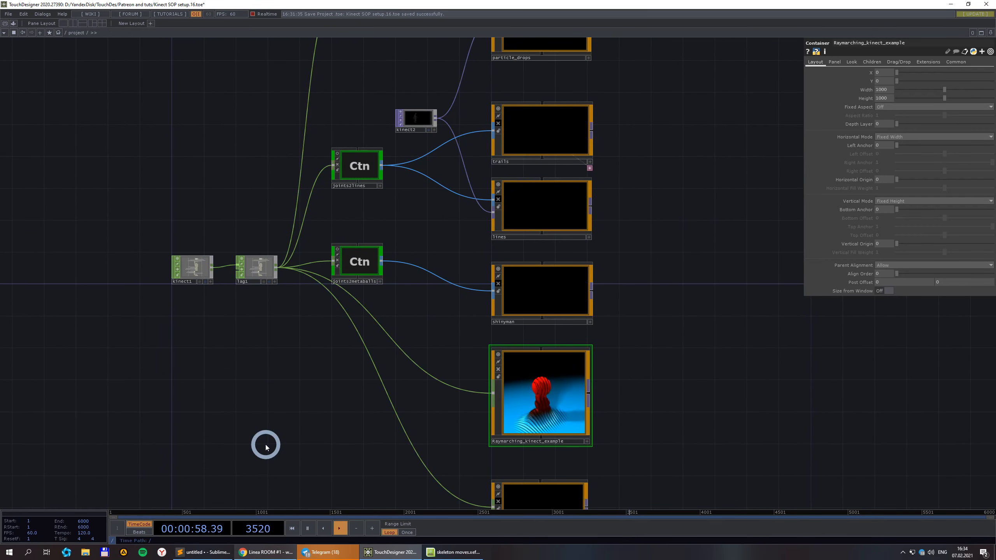
pyautogui.click(270, 553)
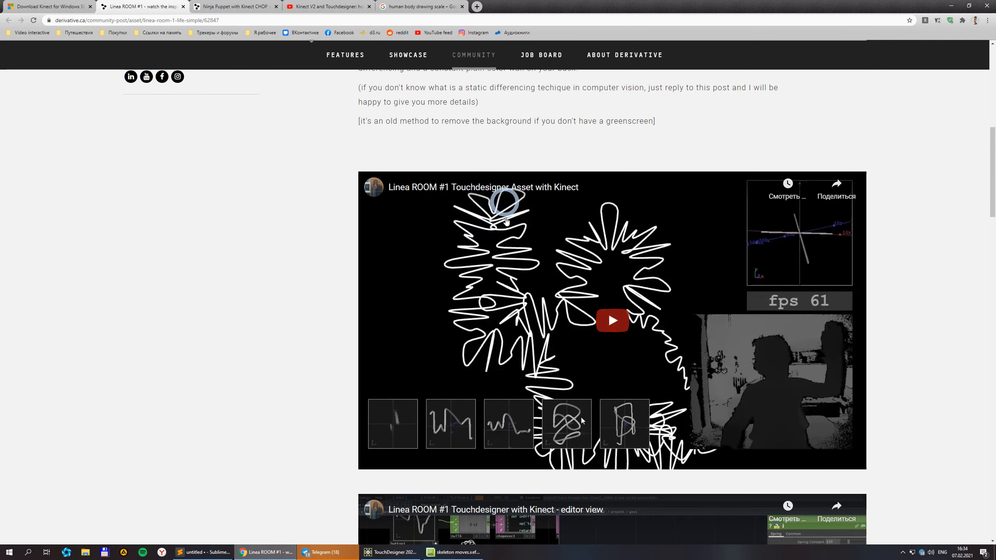
pyautogui.scroll(-6, 524, 228)
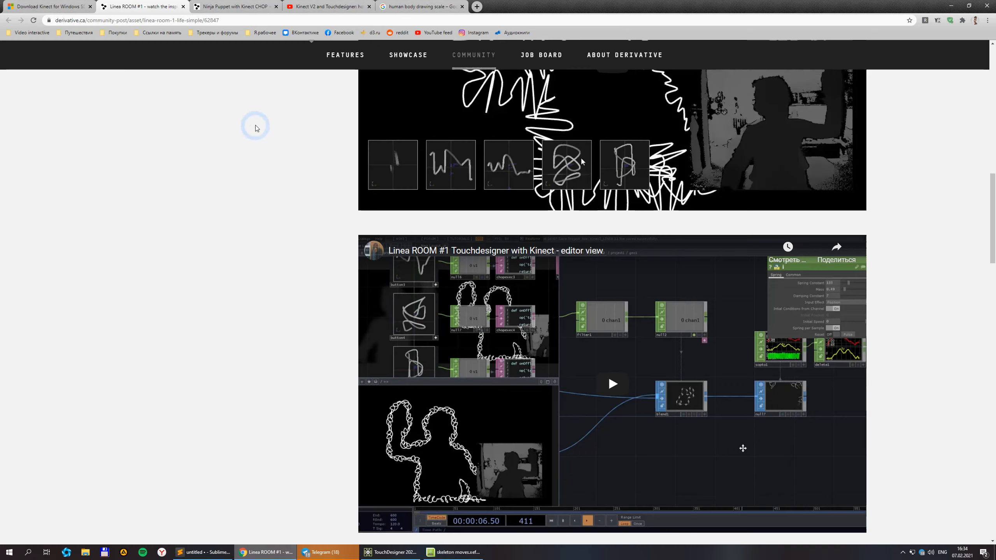
pyautogui.scroll(2, 545, 250)
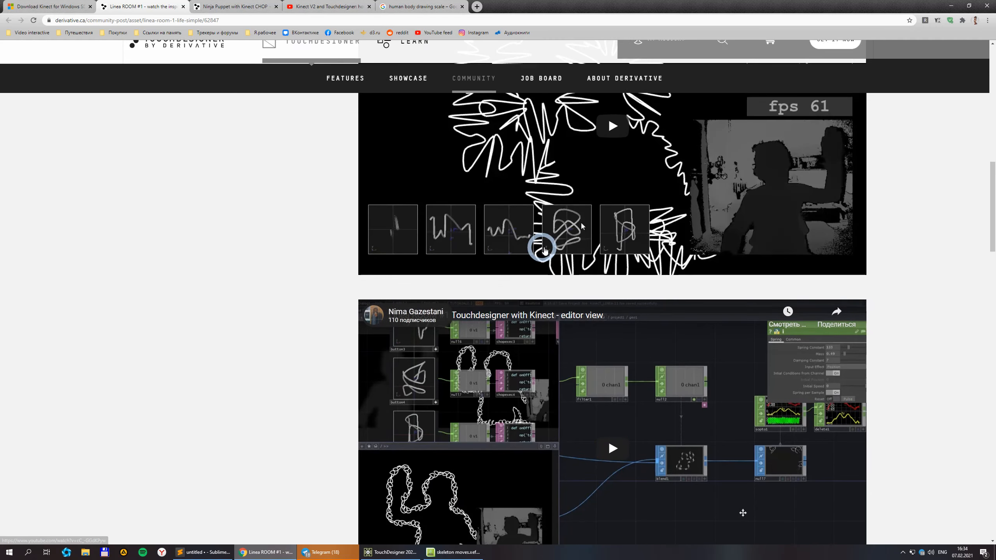
pyautogui.scroll(-5, 544, 250)
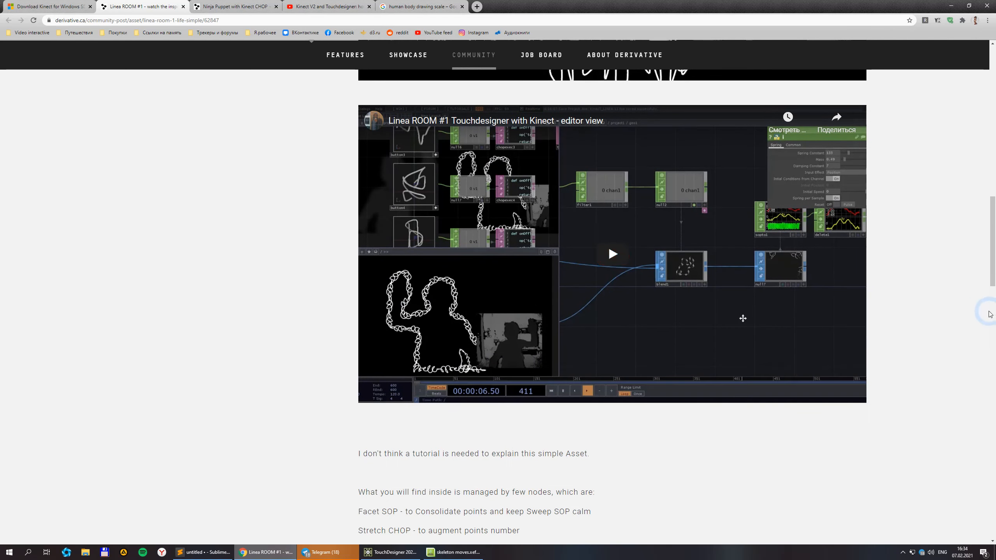
pyautogui.scroll(2, 924, 289)
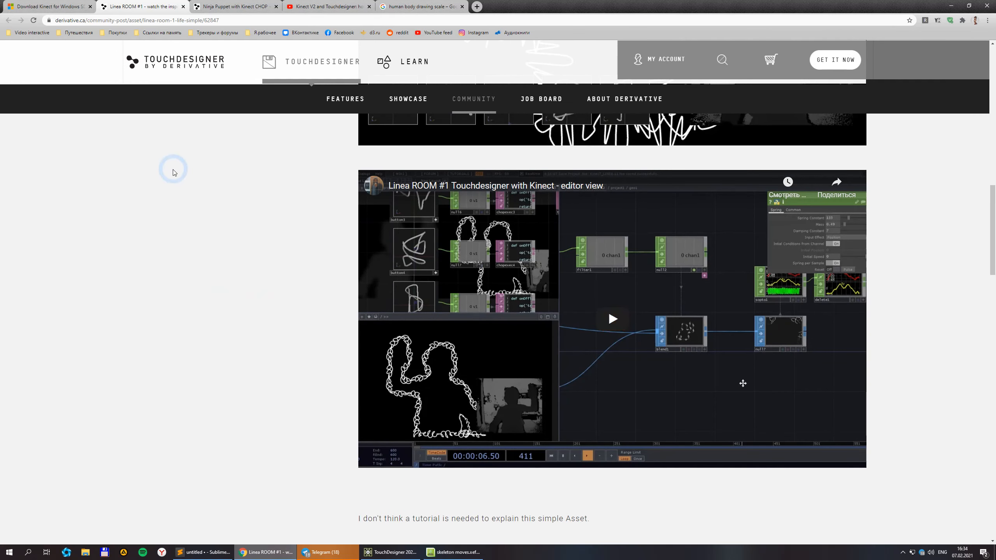
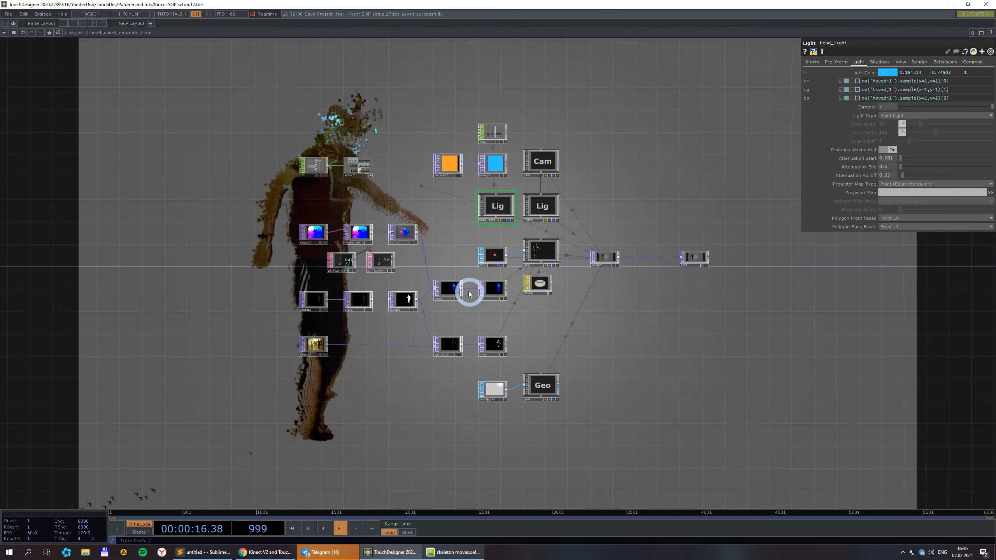
# Zoom in to inspect in1 and select1, and turn off select1's live viewer.
pyautogui.scroll(2, 444, 241)
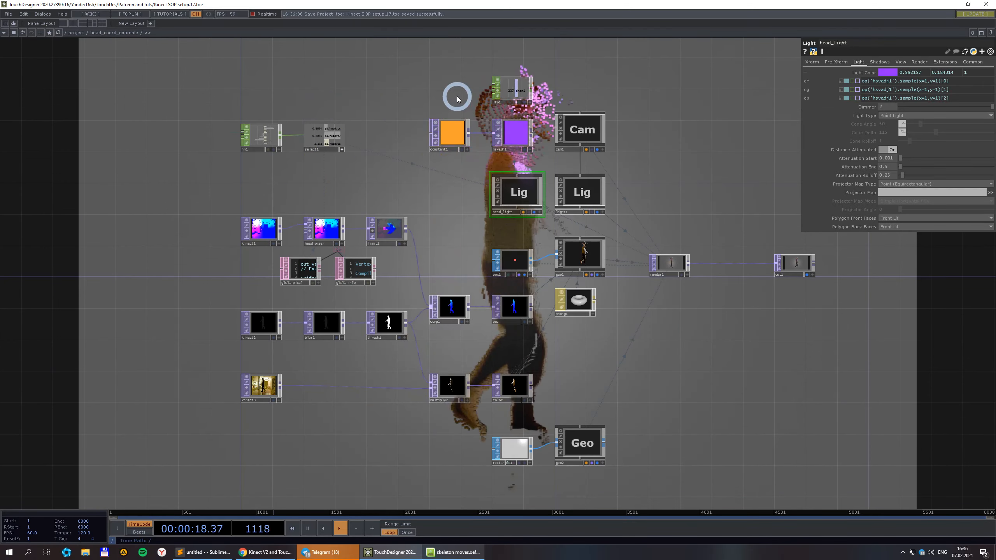
pyautogui.scroll(6, 249, 122)
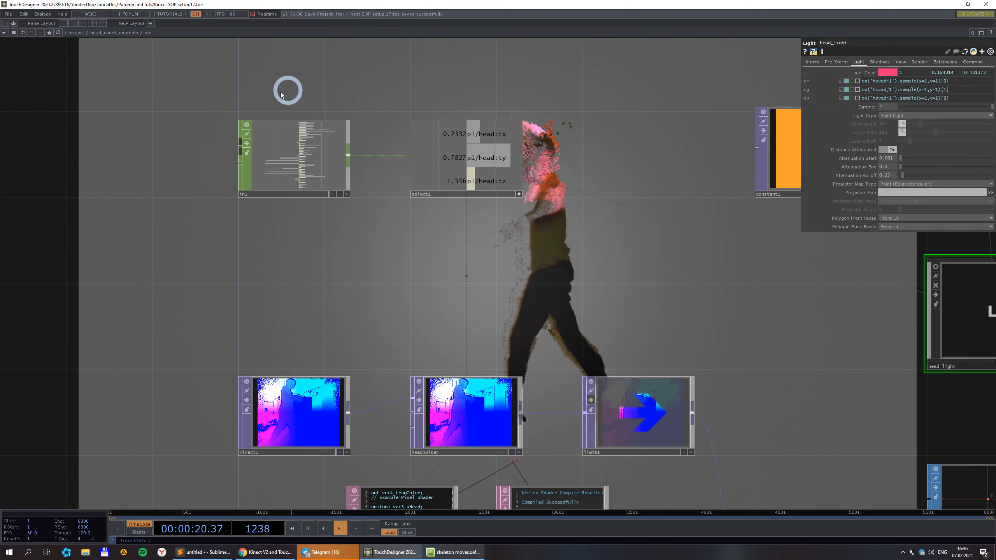
pyautogui.scroll(5, 359, 134)
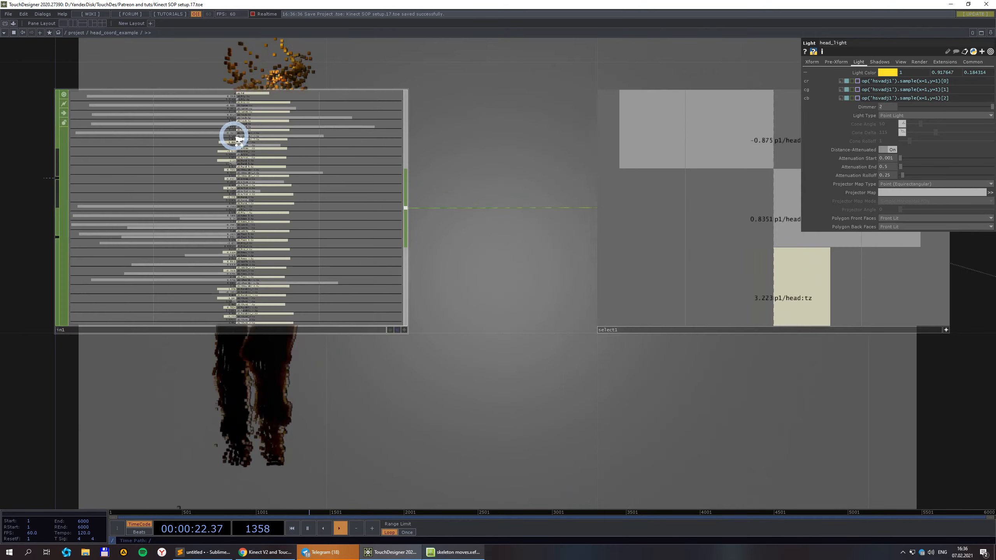
pyautogui.scroll(-1, 309, 157)
pyautogui.scroll(-6, 309, 157)
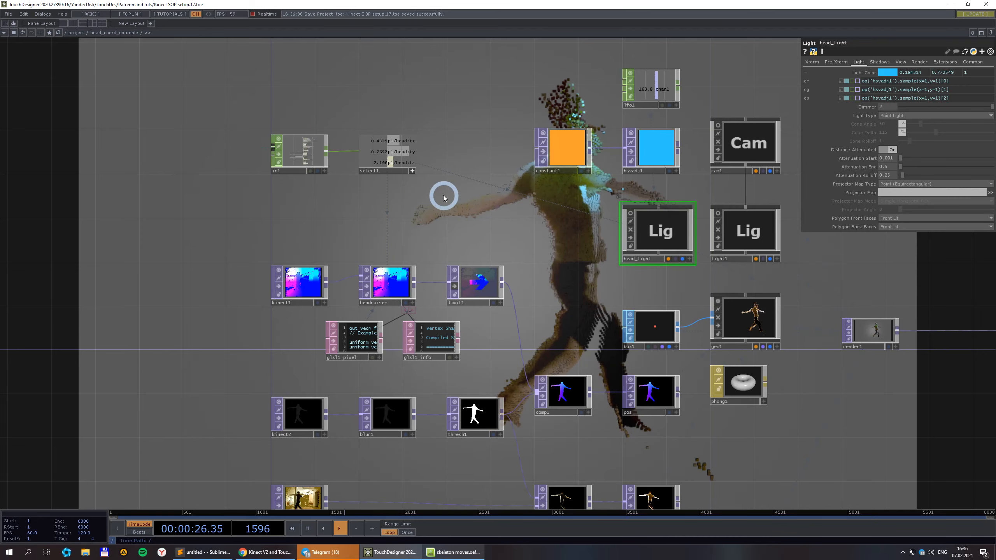
pyautogui.click(412, 172)
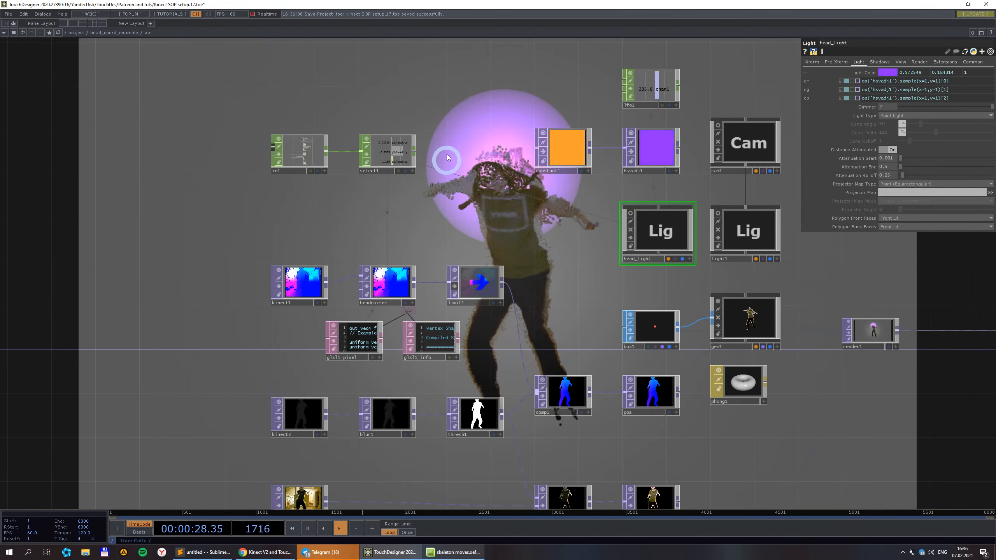
pyautogui.scroll(5, 451, 193)
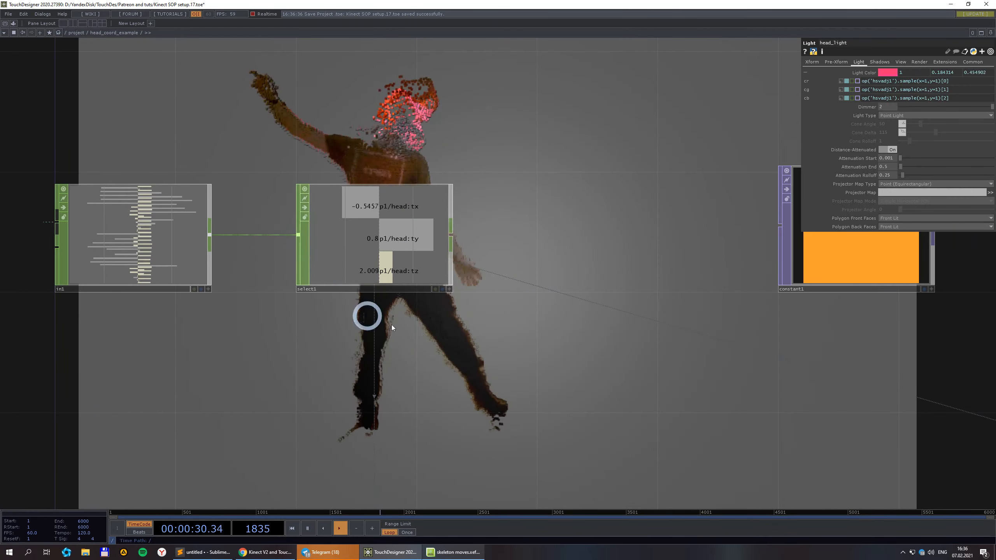
pyautogui.scroll(-4, 331, 189)
pyautogui.scroll(-5, 409, 236)
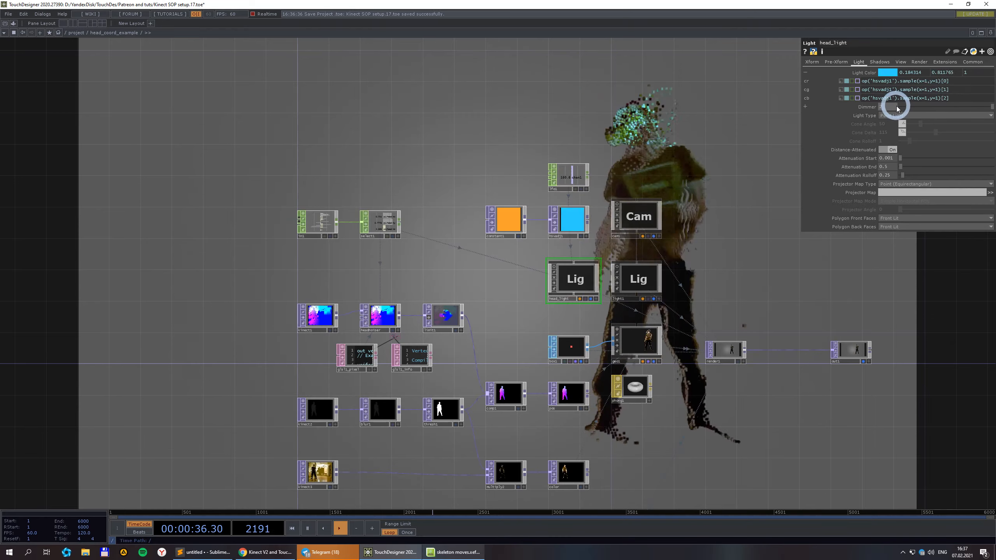
# Drag head_light's Dimmer on the Light page from 2 up to 5.
pyautogui.moveTo(888, 107); pyautogui.dragTo(827, 147)
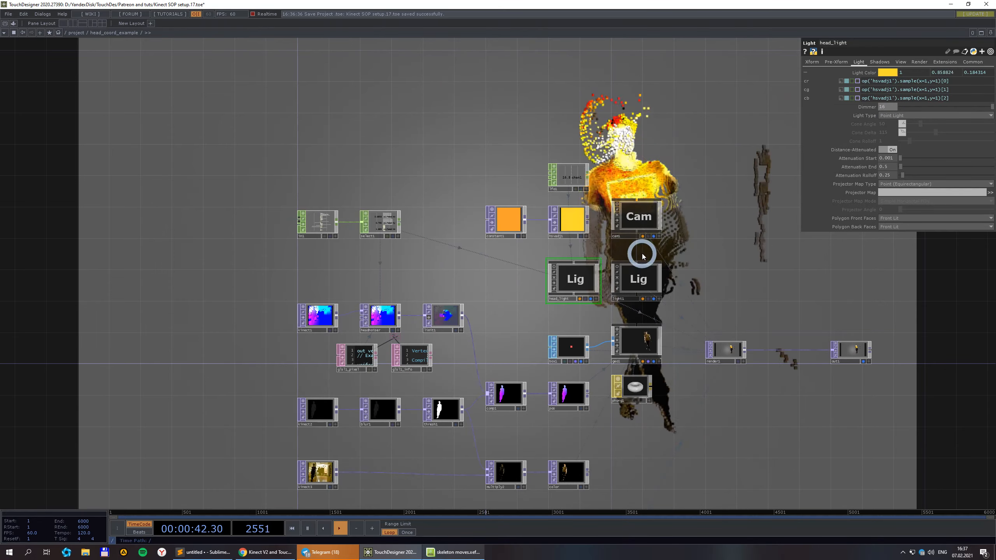
pyautogui.moveTo(890, 107); pyautogui.dragTo(762, 289)
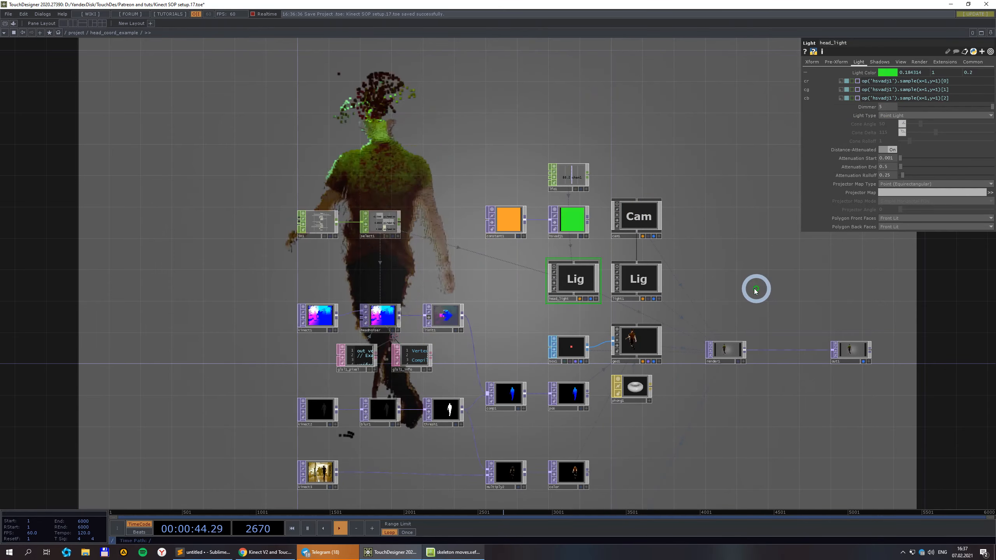
pyautogui.moveTo(710, 445); pyautogui.dragTo(702, 402)
pyautogui.scroll(-2, 692, 394)
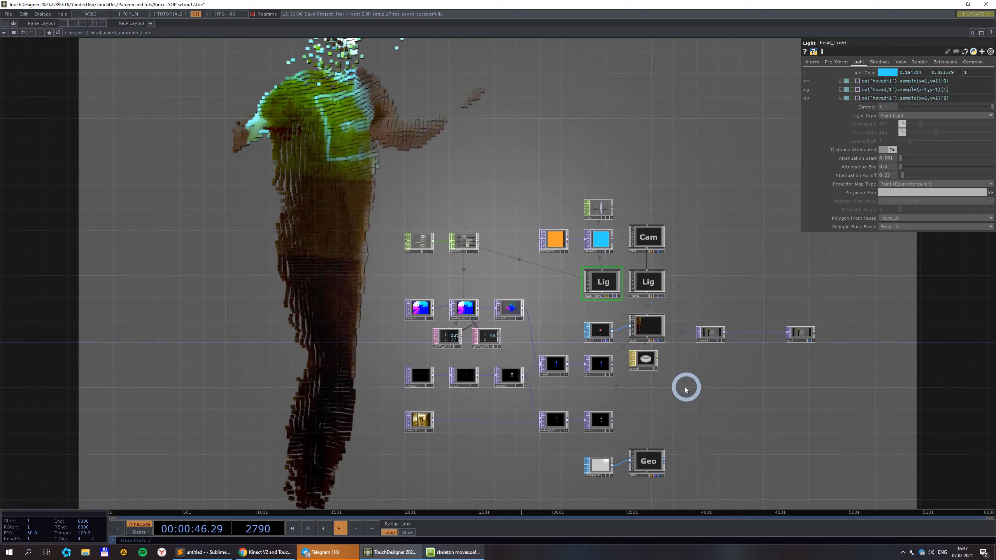
pyautogui.scroll(2, 663, 380)
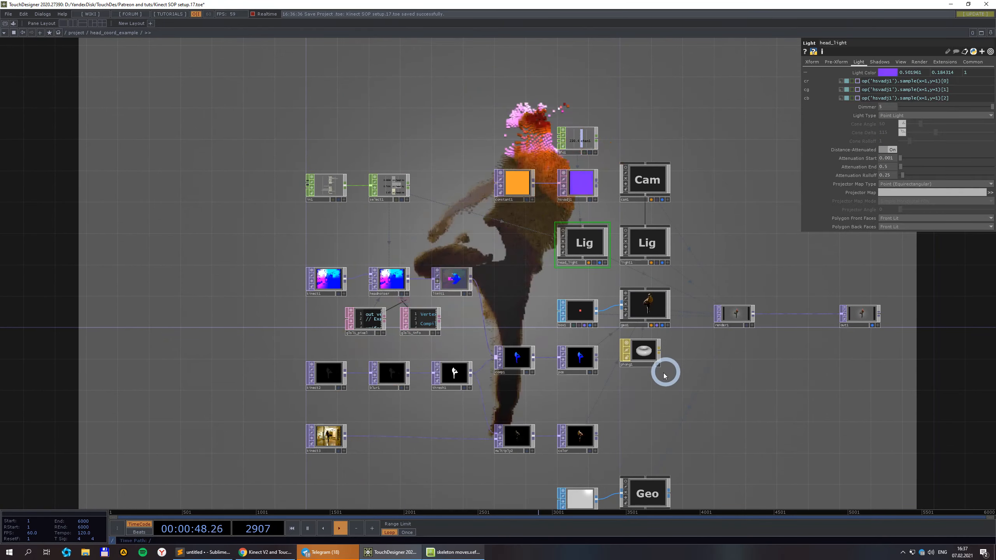
pyautogui.scroll(2, 429, 314)
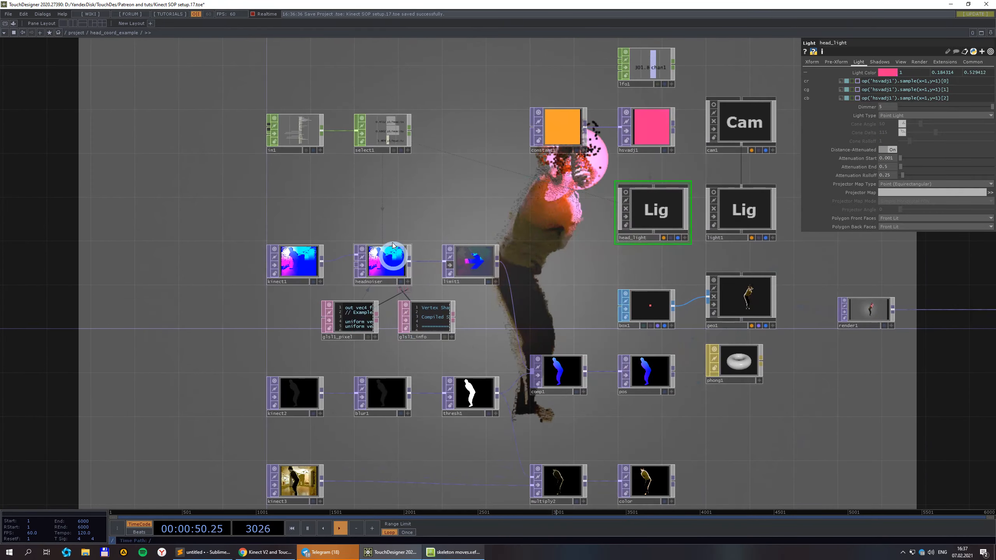
pyautogui.scroll(-2, 379, 251)
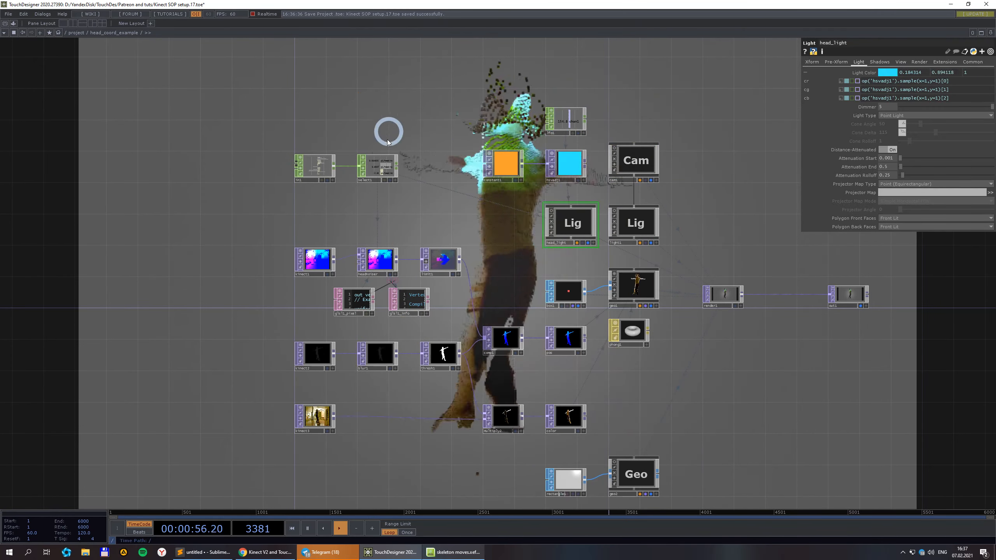
pyautogui.scroll(5, 387, 155)
# Show headnoiser's Vectors page uniforms and set the first uNoise value to 0.5.
pyautogui.click(374, 372)
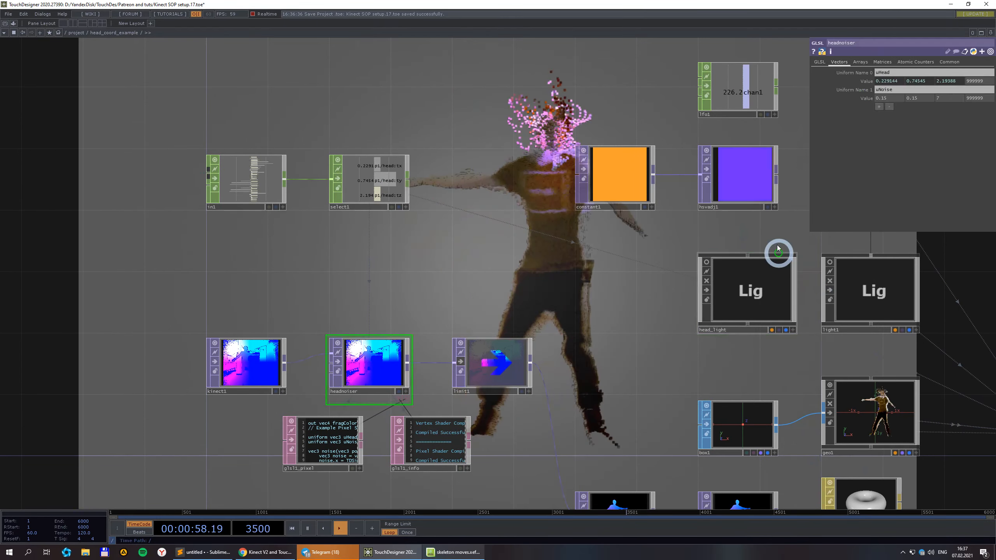
pyautogui.scroll(-3, 779, 256)
pyautogui.write('0.5')
pyautogui.press('Return')
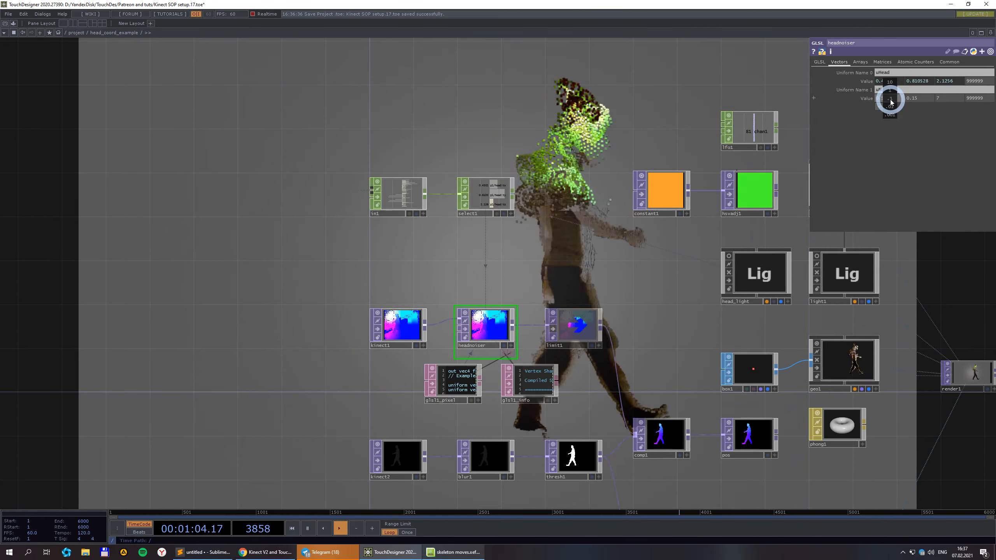
# Try the first uNoise value at 1, then at 0.1.
pyautogui.click(889, 99)
pyautogui.write('1')
pyautogui.click(723, 86)
pyautogui.click(611, 108)
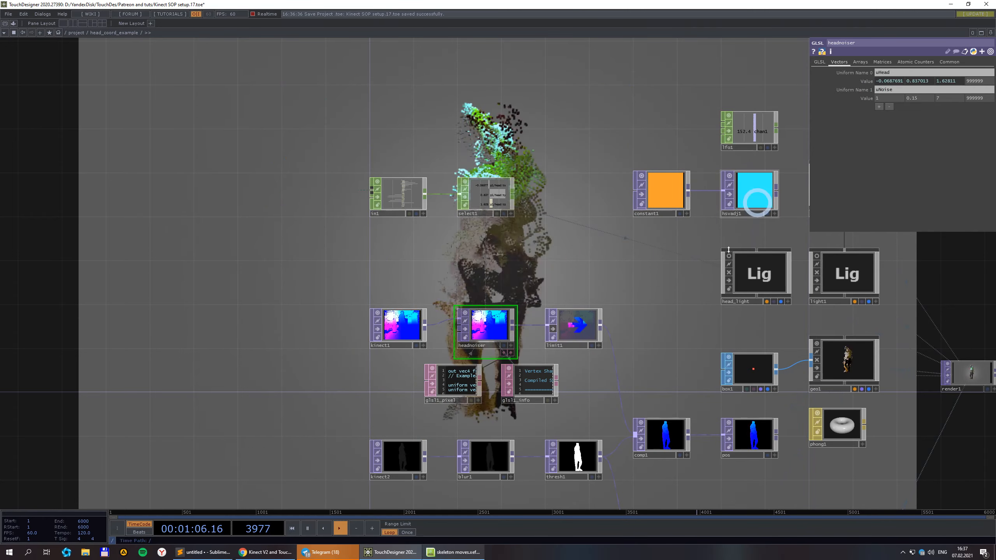
pyautogui.write('0.1')
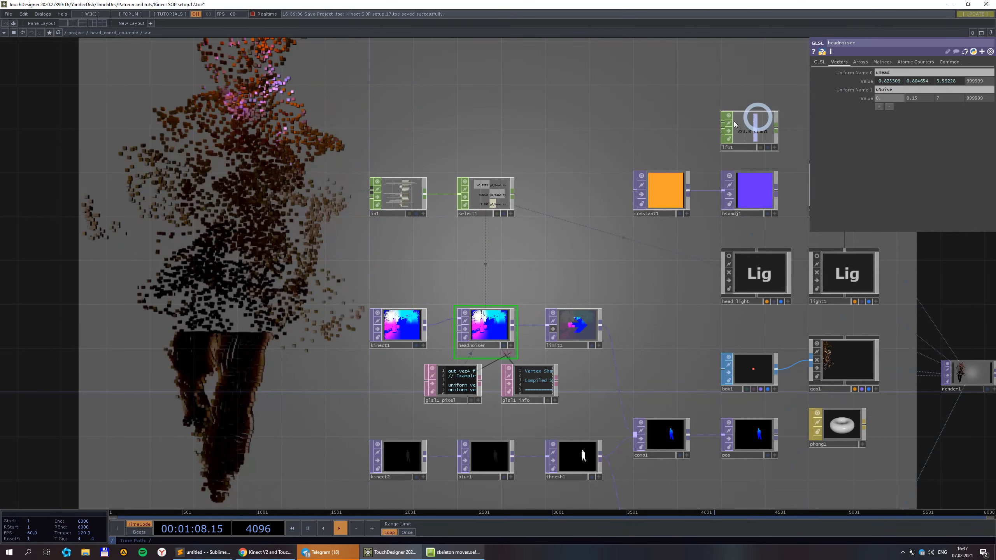
pyautogui.click(669, 123)
pyautogui.scroll(-4, 661, 130)
pyautogui.moveTo(608, 153); pyautogui.dragTo(609, 214)
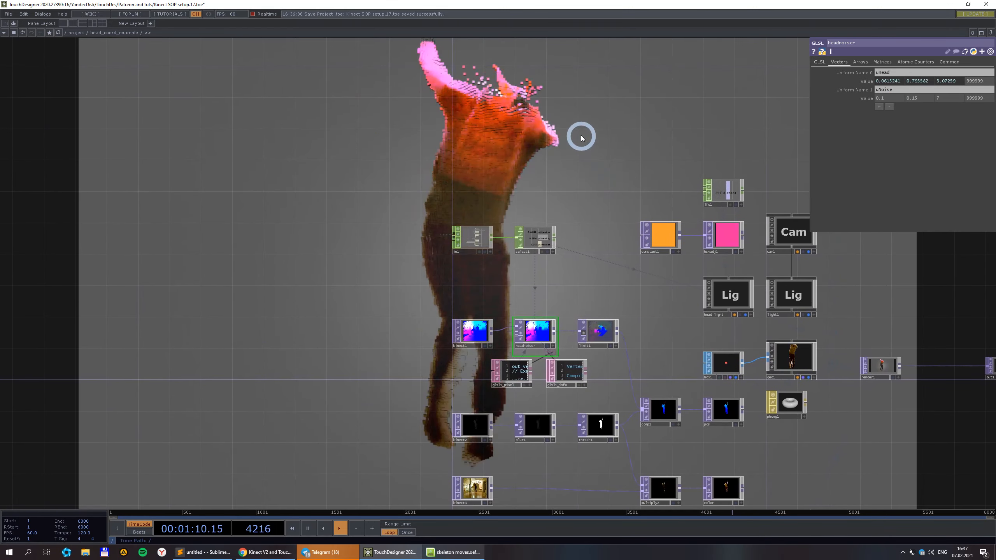
# Set uNoise back to 0.15 and recentre the network on the head light nodes.
pyautogui.click(890, 98)
pyautogui.write('0.15')
pyautogui.click(683, 122)
pyautogui.scroll(-3, 677, 123)
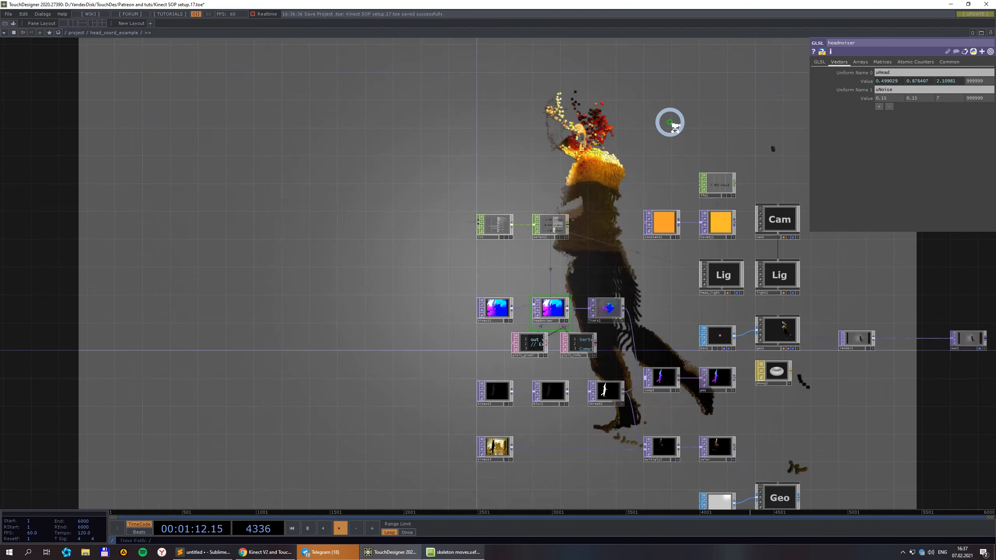
pyautogui.moveTo(646, 134); pyautogui.dragTo(525, 93)
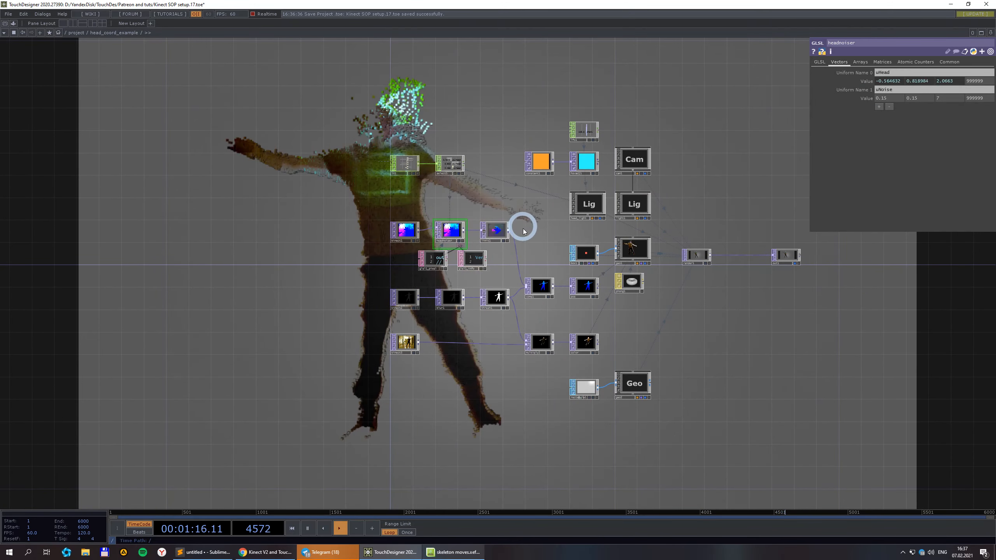
pyautogui.scroll(3, 447, 157)
pyautogui.scroll(-2, 450, 151)
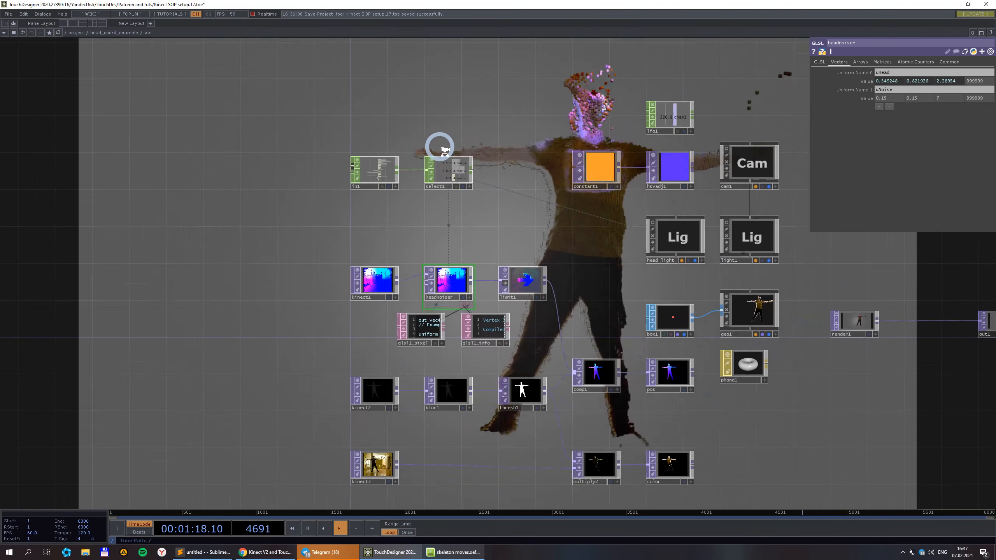
pyautogui.moveTo(745, 373); pyautogui.dragTo(717, 389)
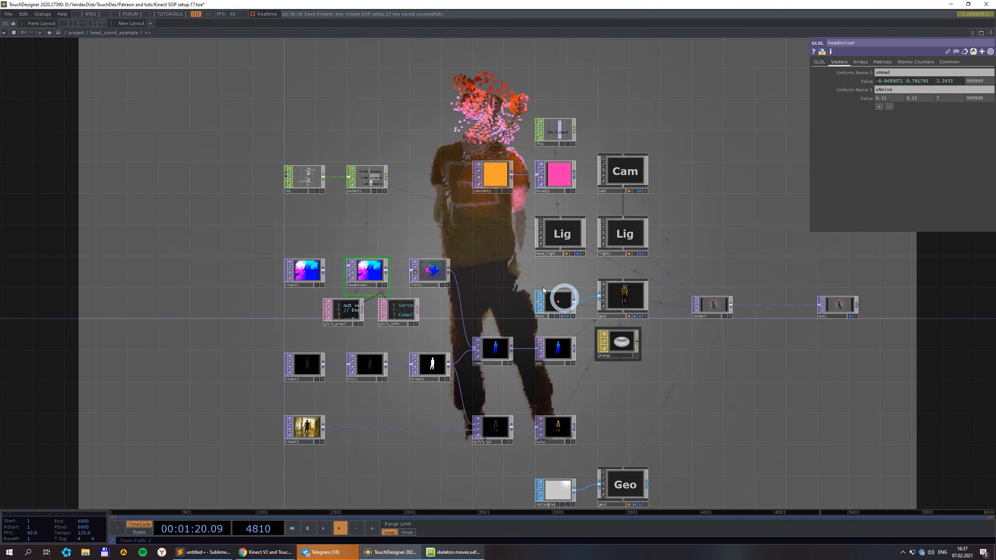
pyautogui.scroll(2, 371, 177)
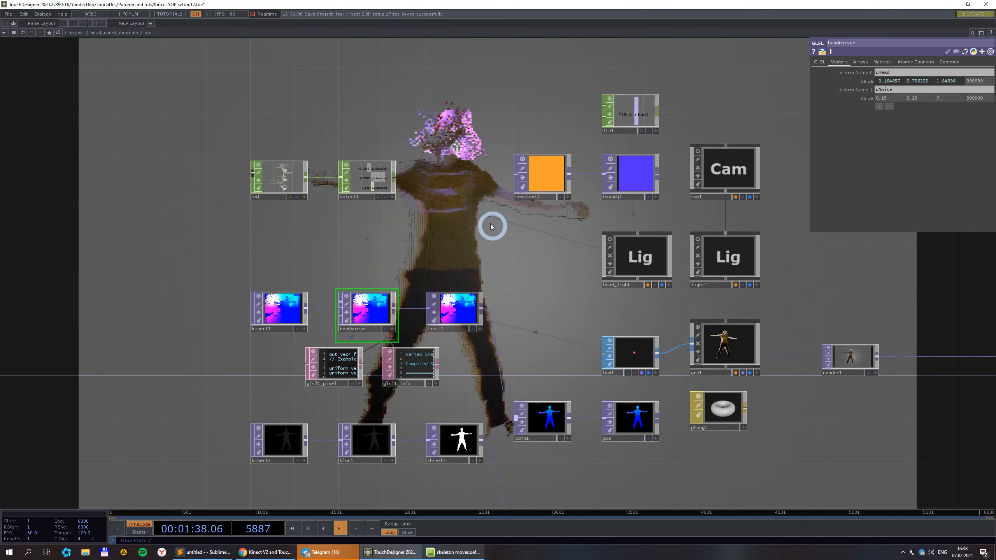
# Set limit1's Quantize Value Step to about 0.066, compare with bypass, then return to /project.
pyautogui.click(455, 311)
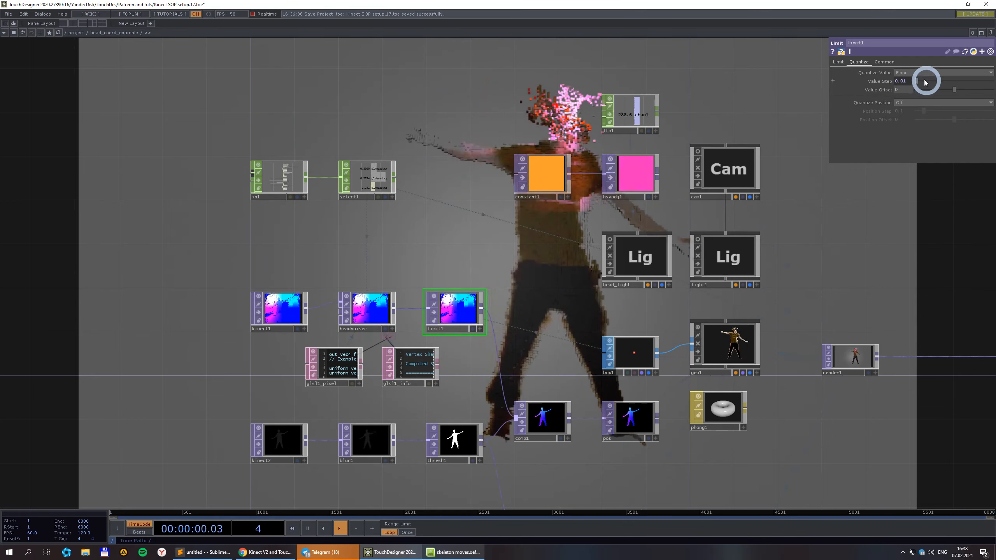
pyautogui.moveTo(925, 83)
pyautogui.mouseDown()
pyautogui.moveTo(914, 81)
pyautogui.moveTo(934, 82)
pyautogui.moveTo(921, 82)
pyautogui.mouseUp()
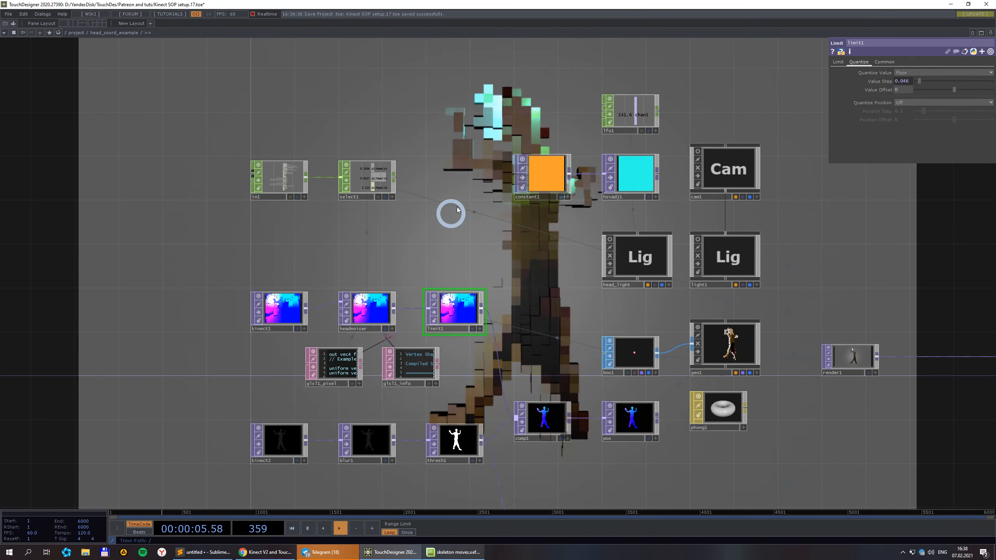
pyautogui.click(434, 313)
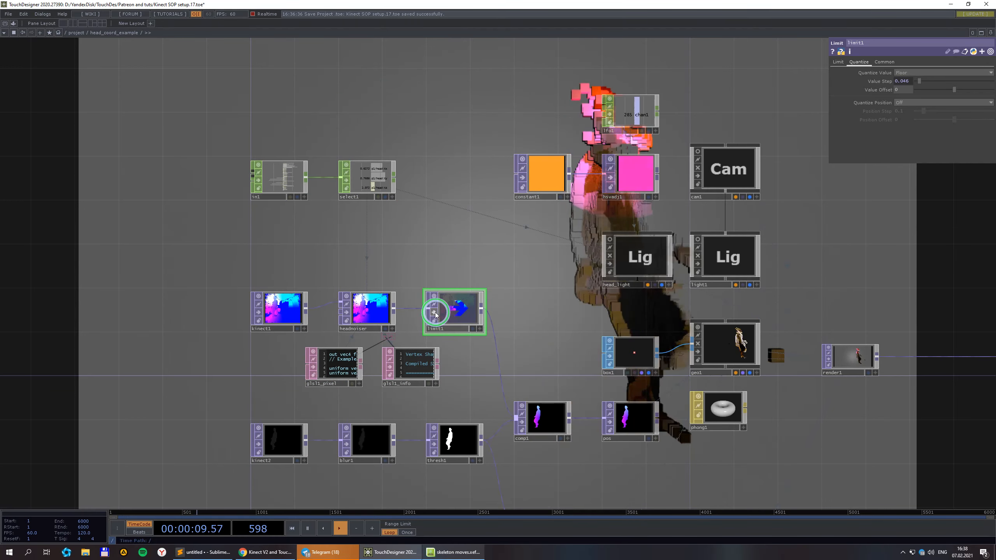
pyautogui.click(435, 313)
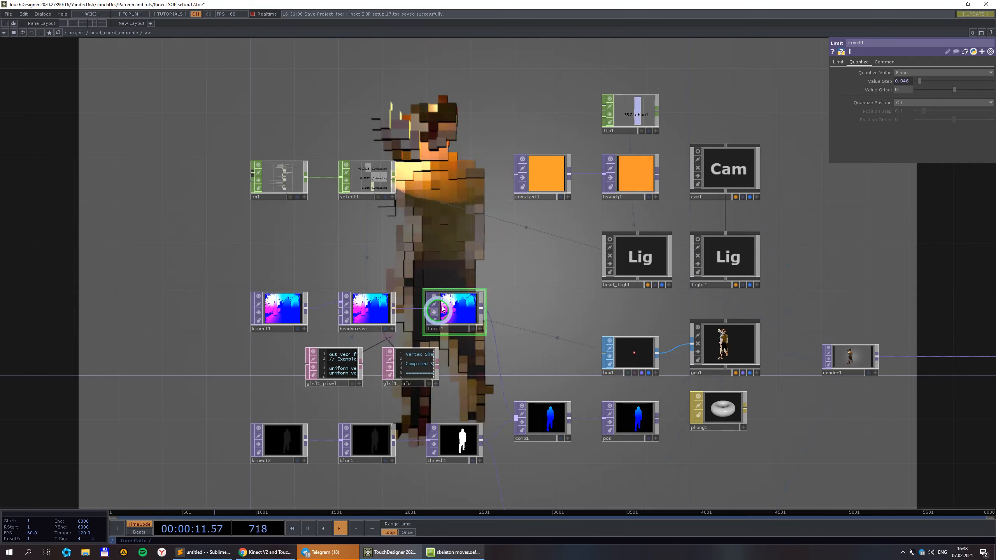
pyautogui.click(81, 38)
pyautogui.scroll(3, 498, 314)
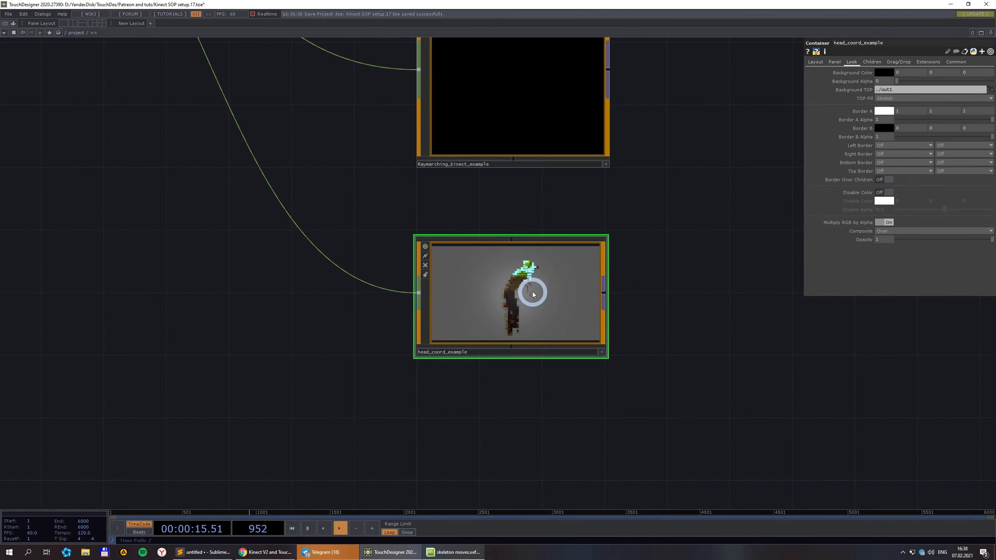
# Turn off head_coord_example's live preview.
pyautogui.click(425, 265)
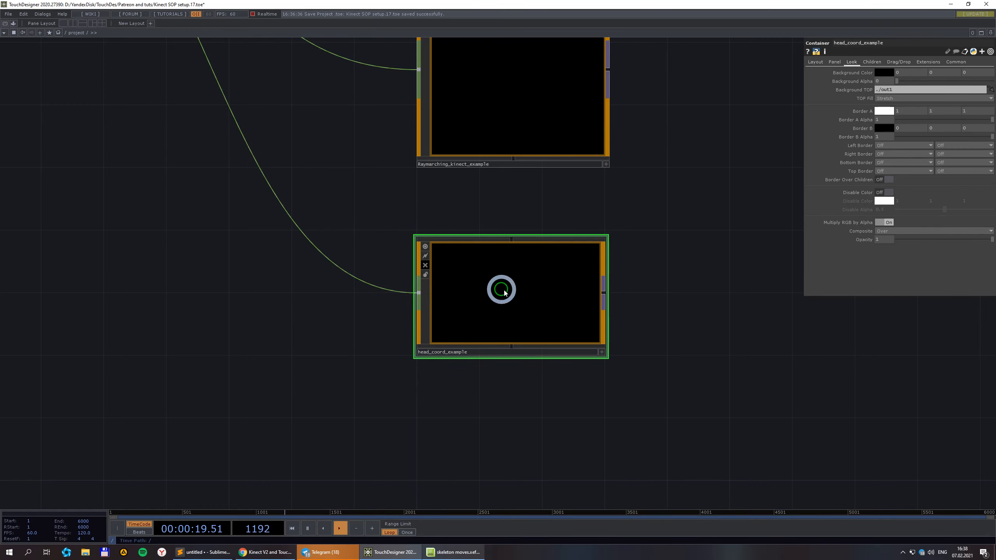
pyautogui.scroll(-5, 501, 289)
pyautogui.scroll(3, 628, 240)
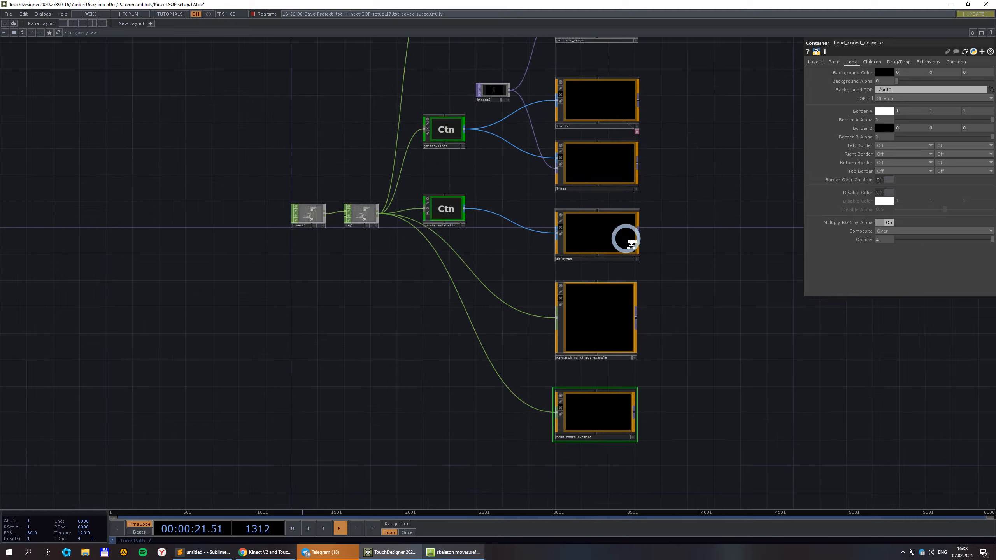
pyautogui.scroll(-2, 379, 332)
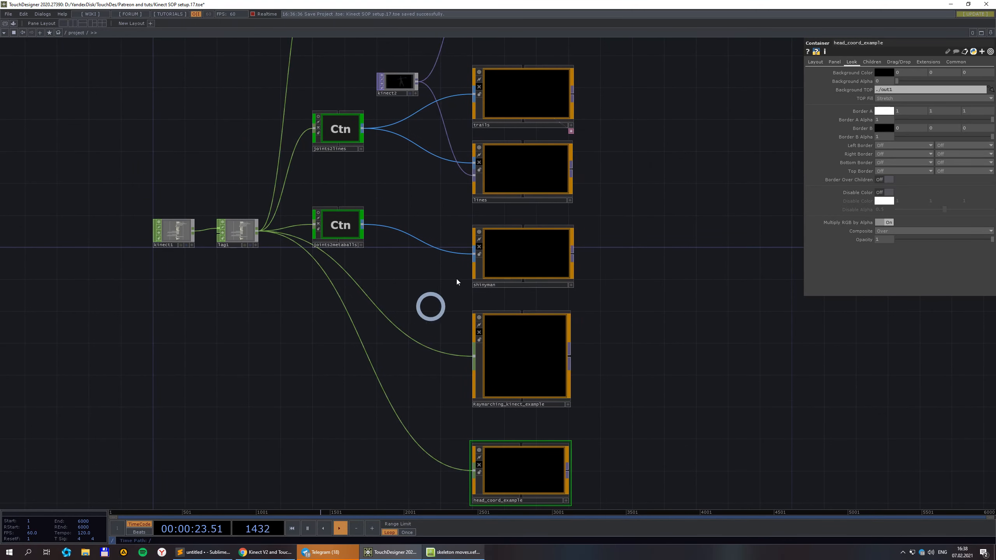
# Find kinect1 in the network and switch its Color Space Positions to On.
pyautogui.moveTo(359, 83); pyautogui.dragTo(362, 174)
pyautogui.scroll(3, 369, 161)
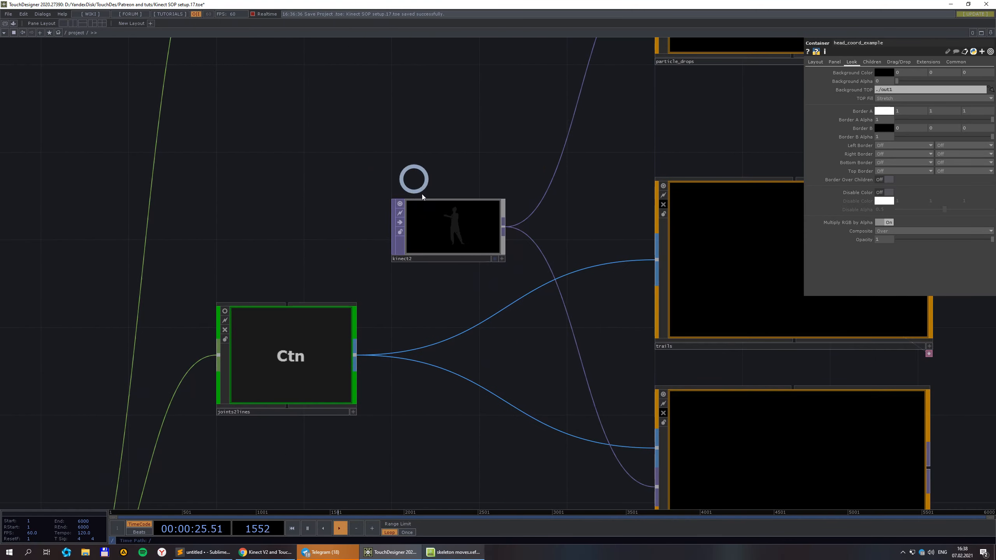
pyautogui.scroll(3, 473, 230)
pyautogui.scroll(-3, 422, 265)
pyautogui.scroll(-2, 591, 194)
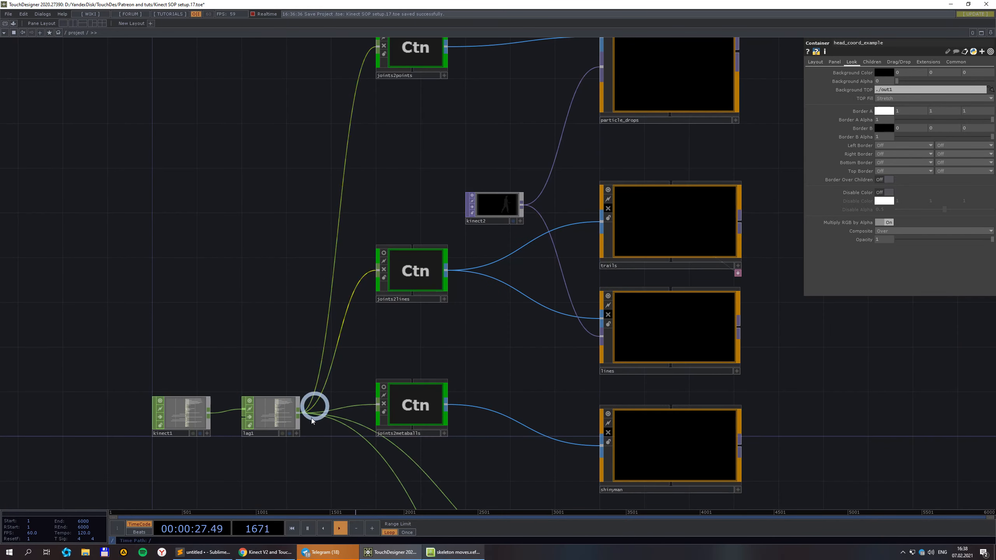
pyautogui.moveTo(245, 468); pyautogui.dragTo(470, 381)
pyautogui.scroll(5, 434, 333)
pyautogui.scroll(5, 367, 320)
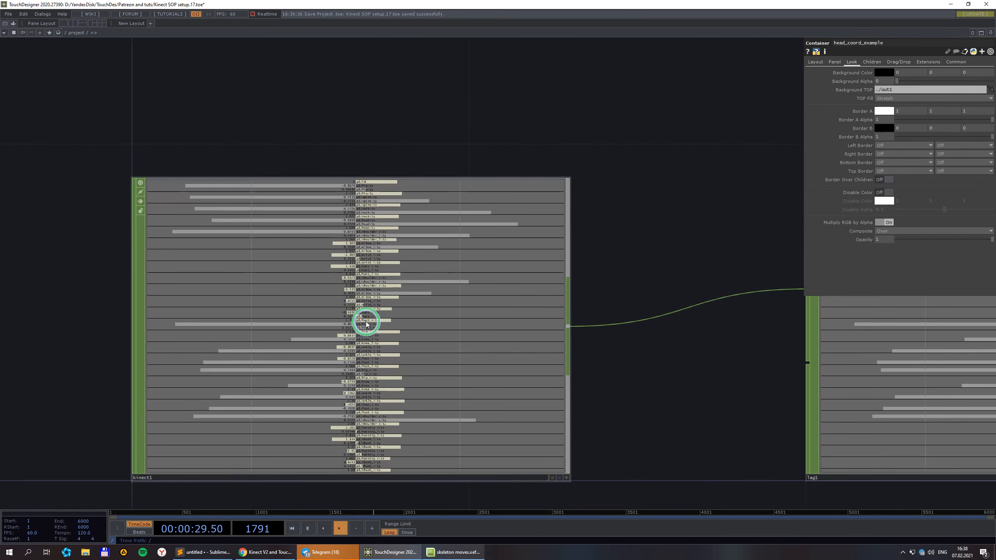
pyautogui.click(367, 322)
pyautogui.moveTo(644, 196); pyautogui.dragTo(783, 136)
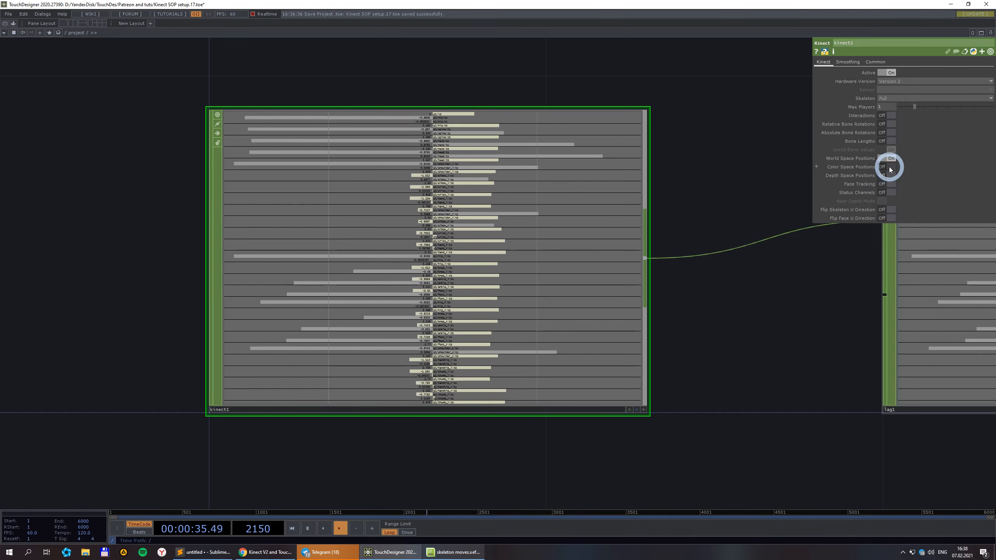
pyautogui.click(891, 170)
pyautogui.scroll(3, 585, 409)
# Add a Select CHOP wired from kinect1 with Channel Names '*u *v'.
pyautogui.scroll(-6, 422, 396)
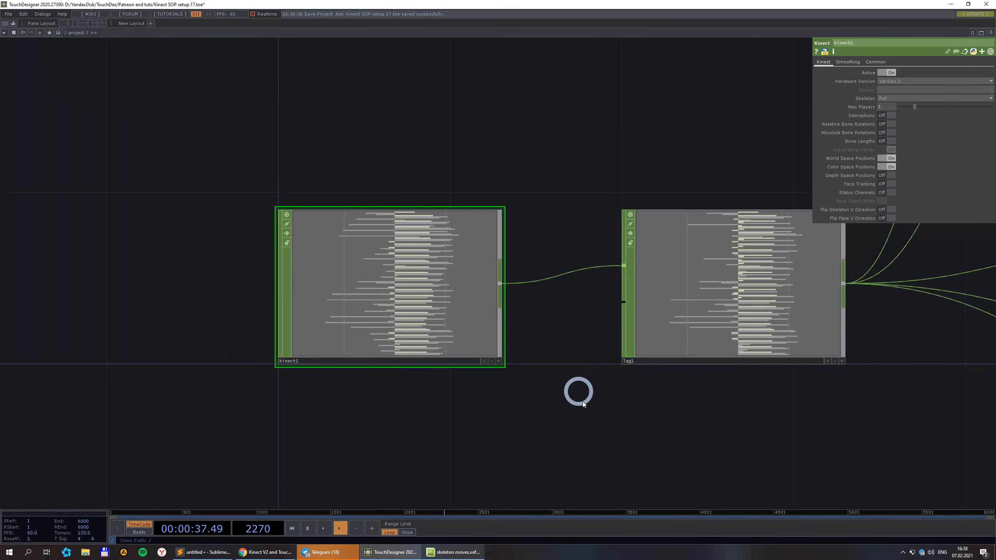
pyautogui.moveTo(583, 404); pyautogui.dragTo(416, 83)
pyautogui.rightClick(411, 70)
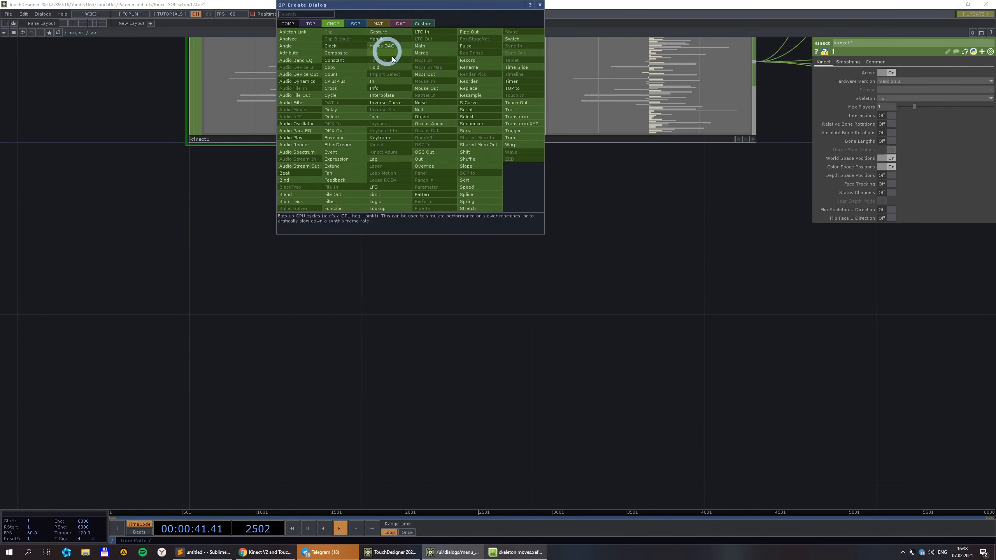
pyautogui.write('se')
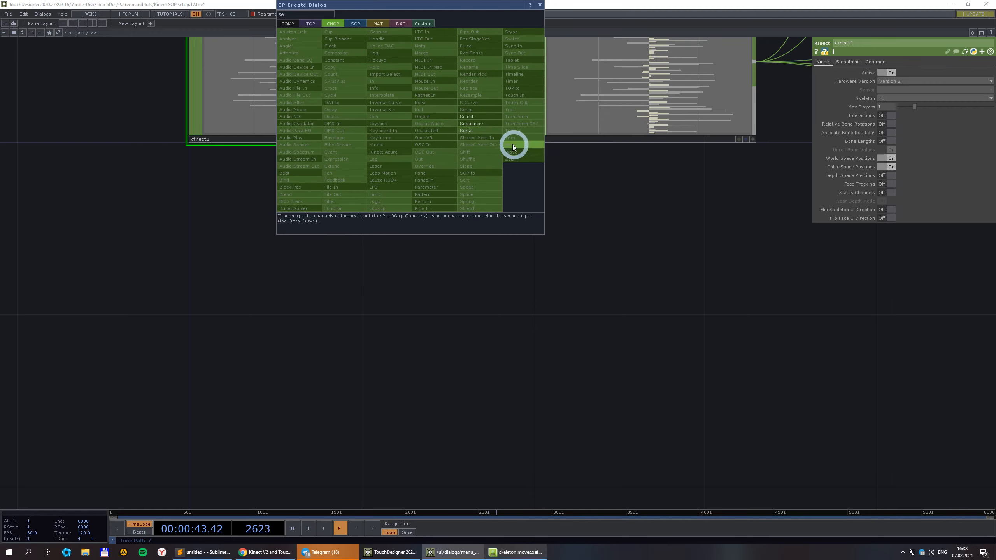
pyautogui.press('Return')
pyautogui.click(619, 312)
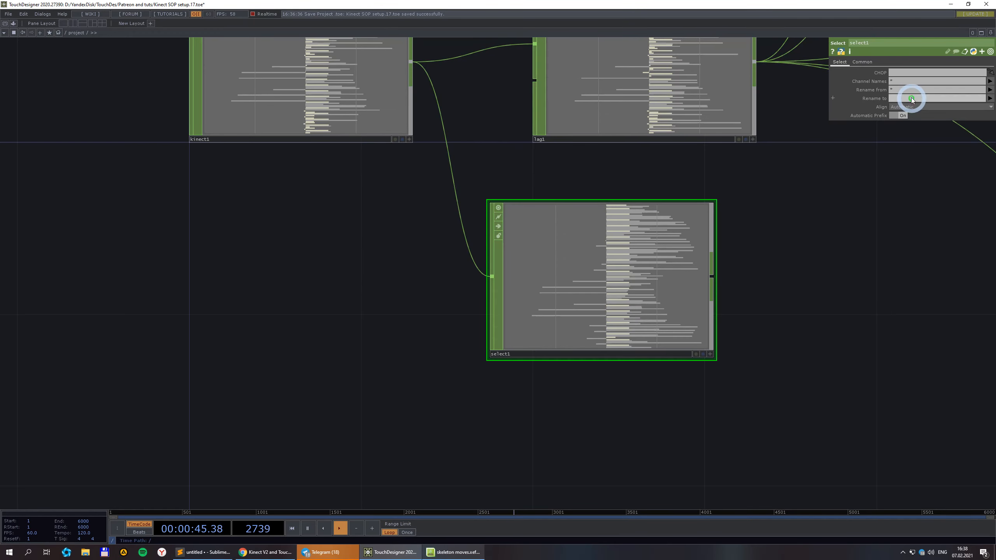
pyautogui.write('uv')
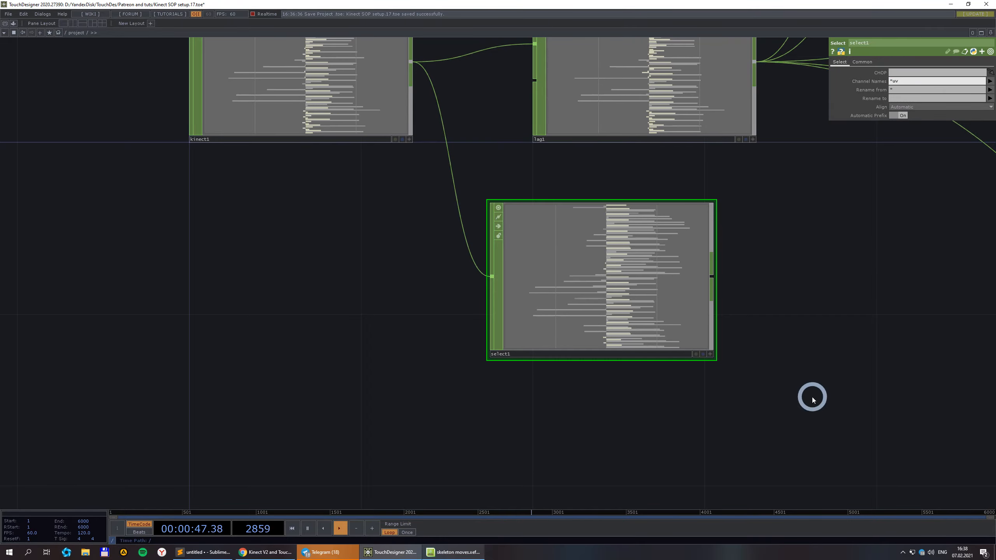
pyautogui.click(765, 235)
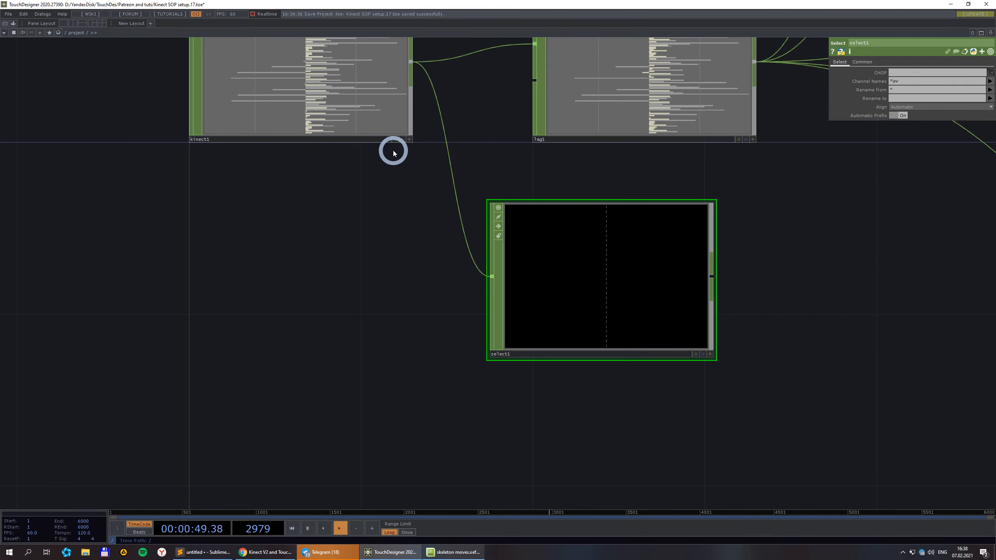
# Reposition select1 and recentre the network view around it.
pyautogui.scroll(5, 311, 82)
pyautogui.scroll(-6, 314, 83)
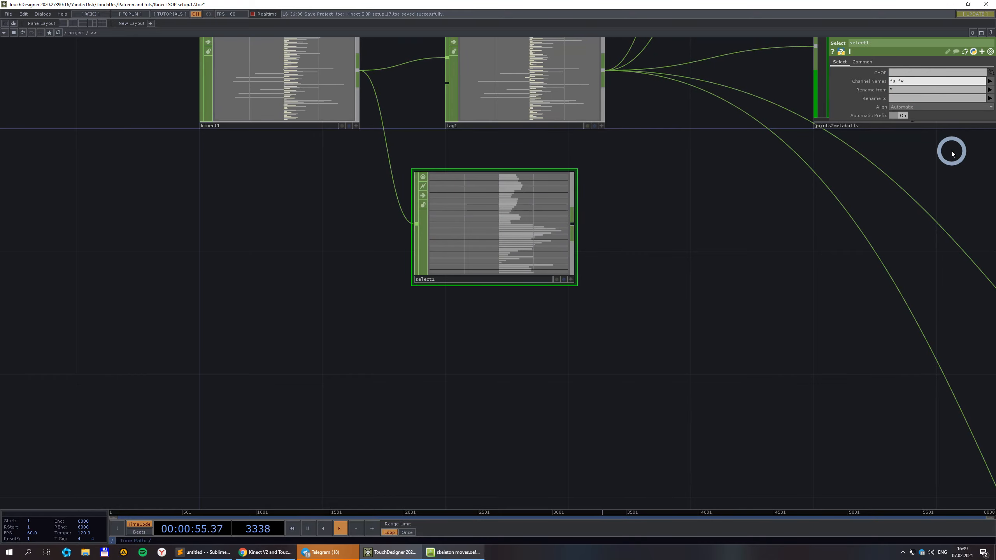
pyautogui.scroll(8, 491, 143)
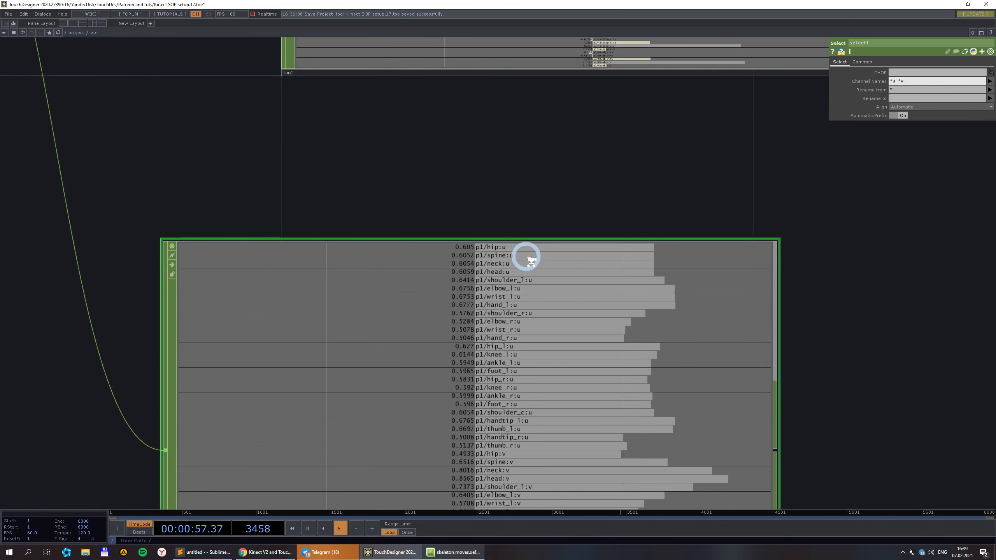
pyautogui.scroll(-4, 515, 240)
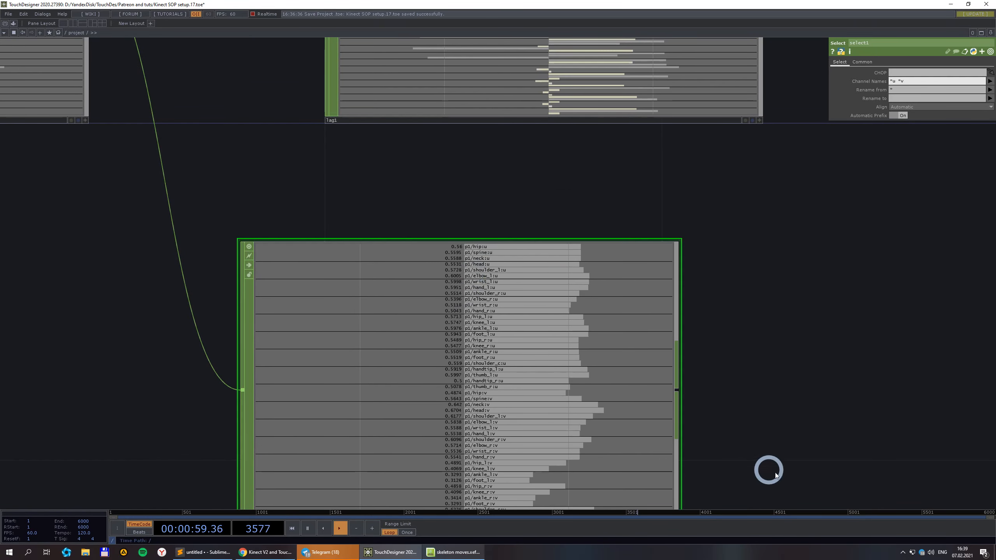
pyautogui.moveTo(821, 439); pyautogui.dragTo(814, 319)
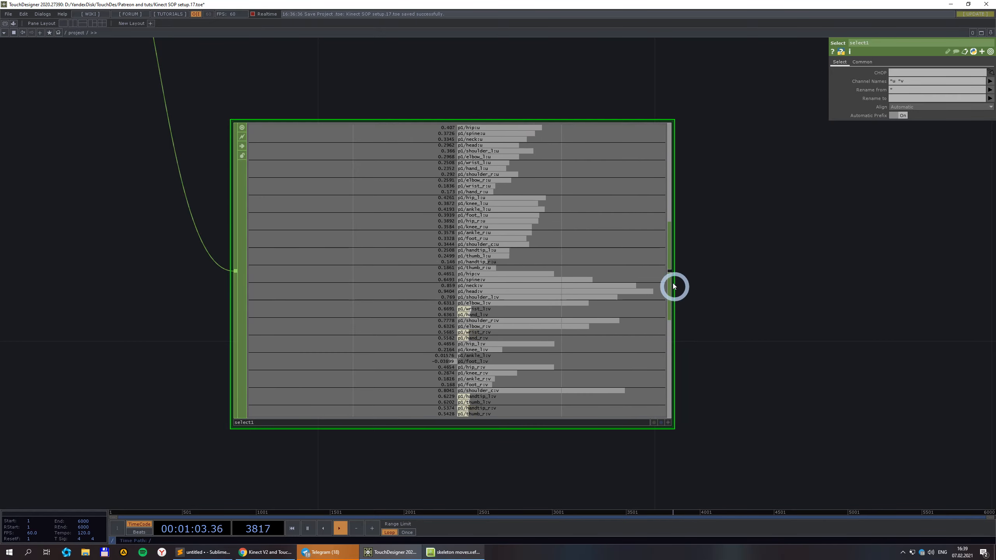
pyautogui.scroll(-4, 675, 286)
pyautogui.moveTo(761, 340); pyautogui.dragTo(522, 244)
pyautogui.scroll(3, 382, 171)
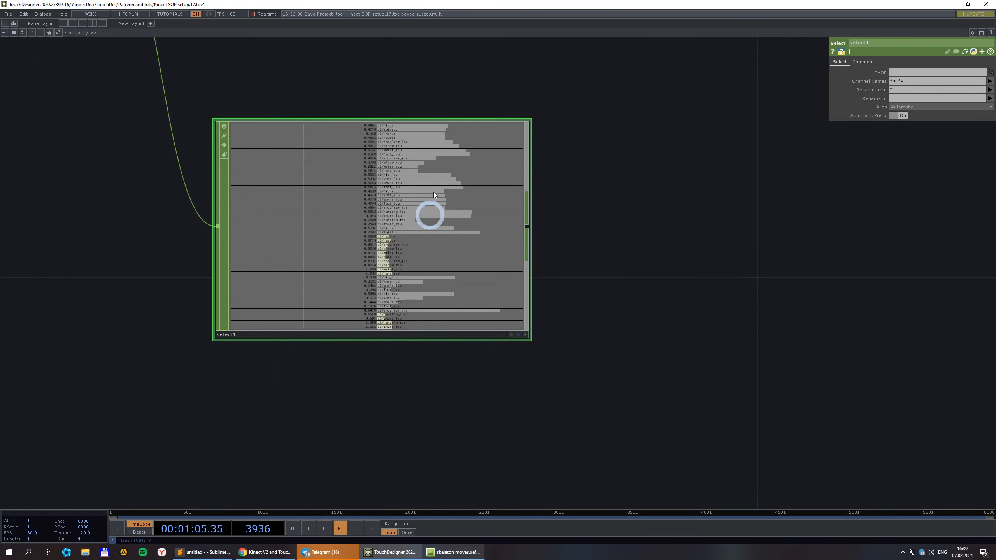
pyautogui.scroll(-4, 580, 158)
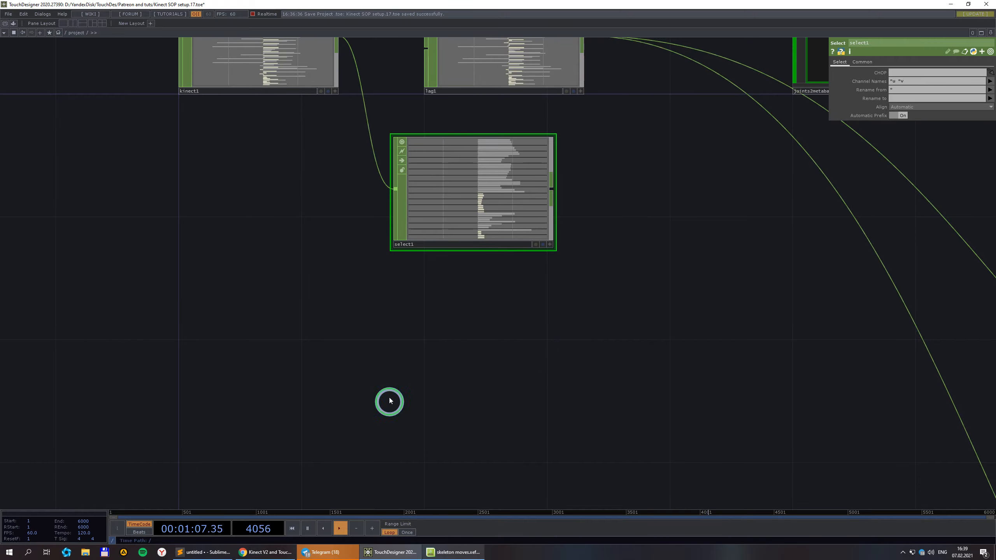
pyautogui.moveTo(390, 400); pyautogui.dragTo(380, 332)
pyautogui.scroll(-4, 365, 346)
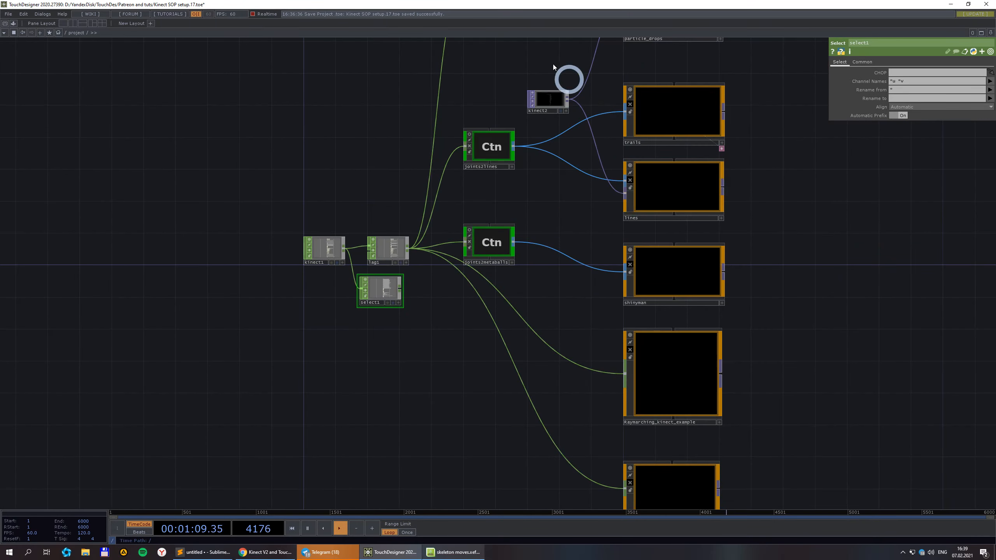
pyautogui.scroll(10, 564, 113)
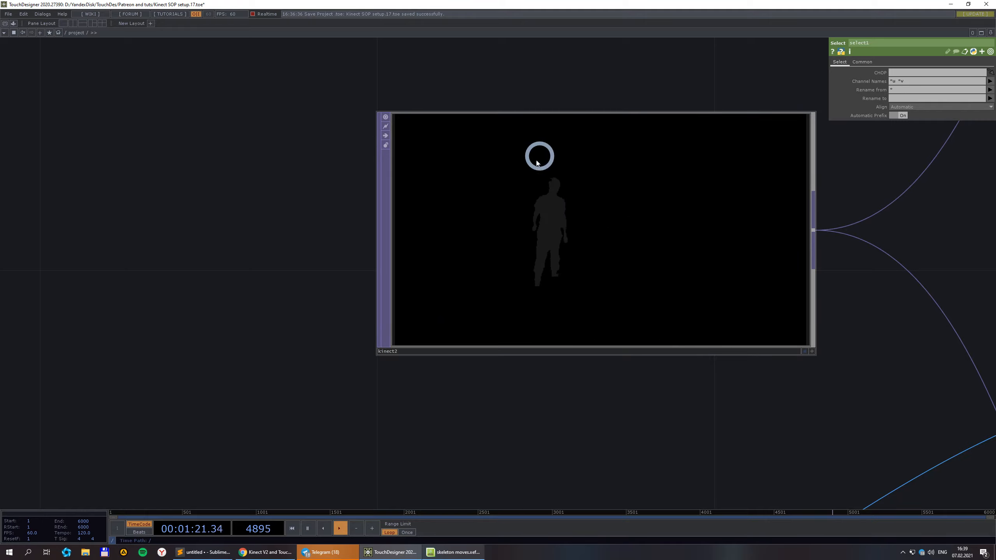
pyautogui.scroll(-2, 632, 185)
pyautogui.scroll(4, 640, 187)
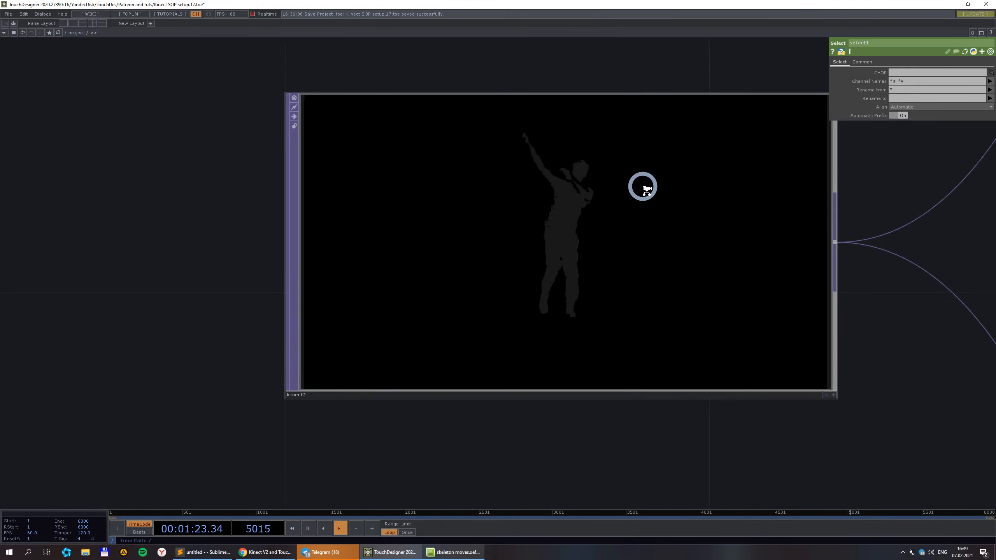
pyautogui.scroll(-6, 696, 242)
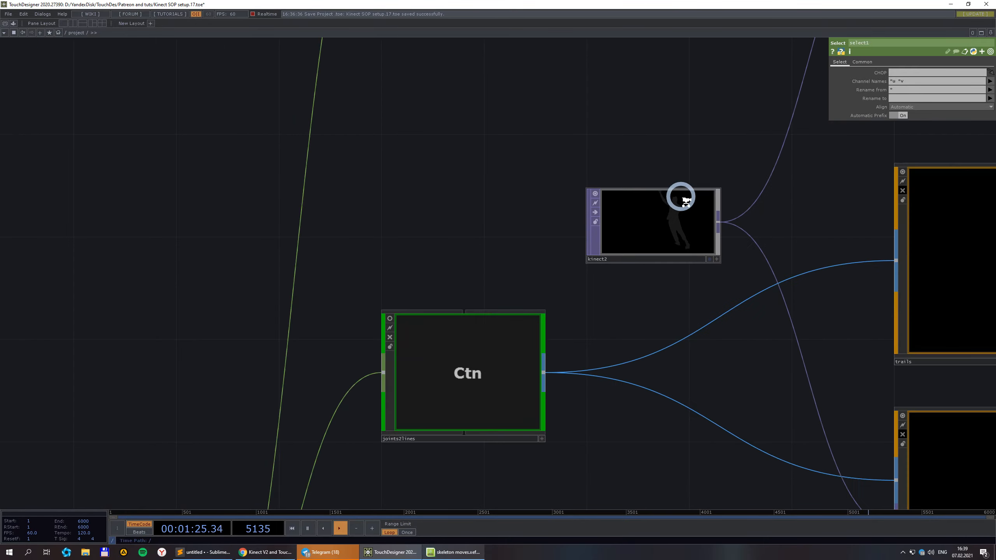
pyautogui.scroll(6, 588, 337)
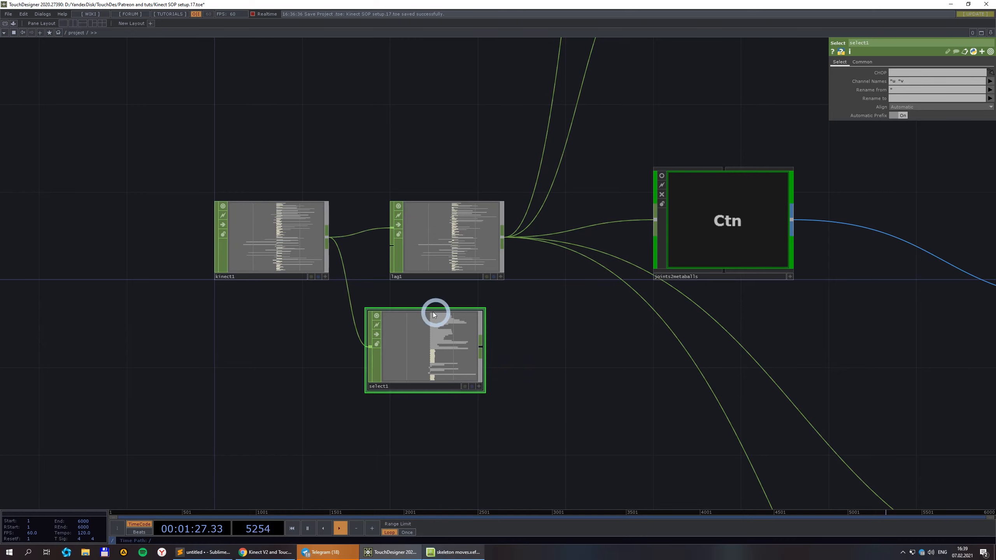
pyautogui.scroll(-5, 434, 315)
pyautogui.scroll(7, 588, 163)
pyautogui.click(615, 147)
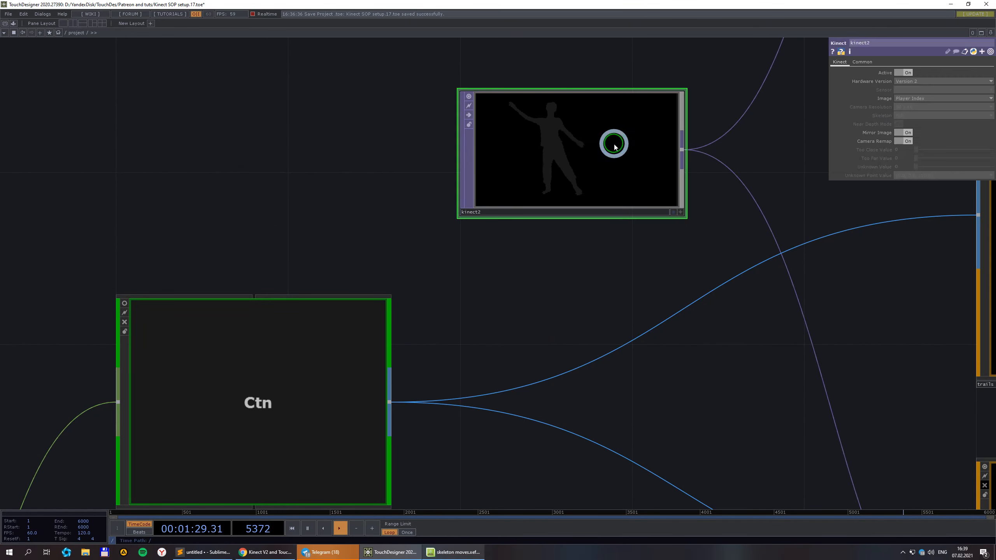
pyautogui.scroll(-2, 614, 147)
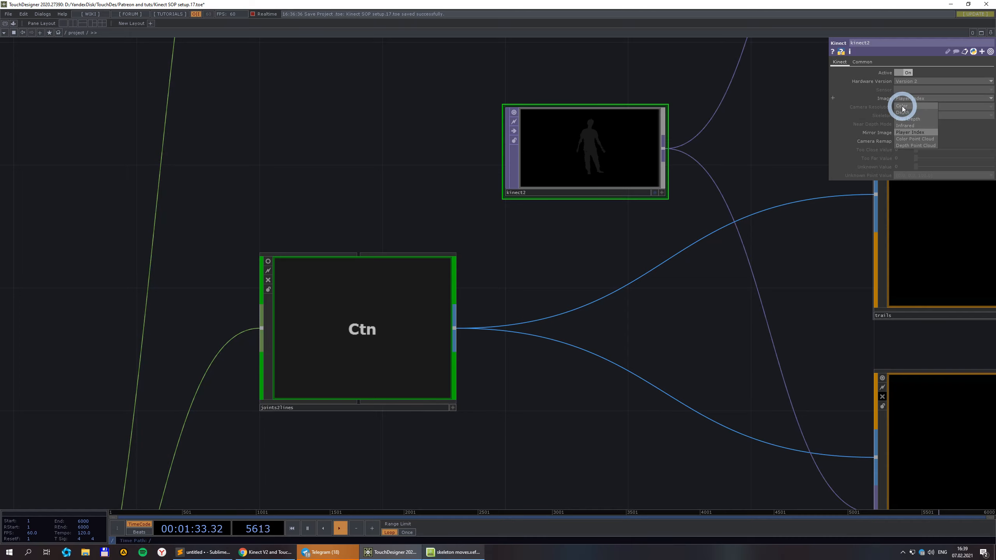
pyautogui.middleClick(603, 144)
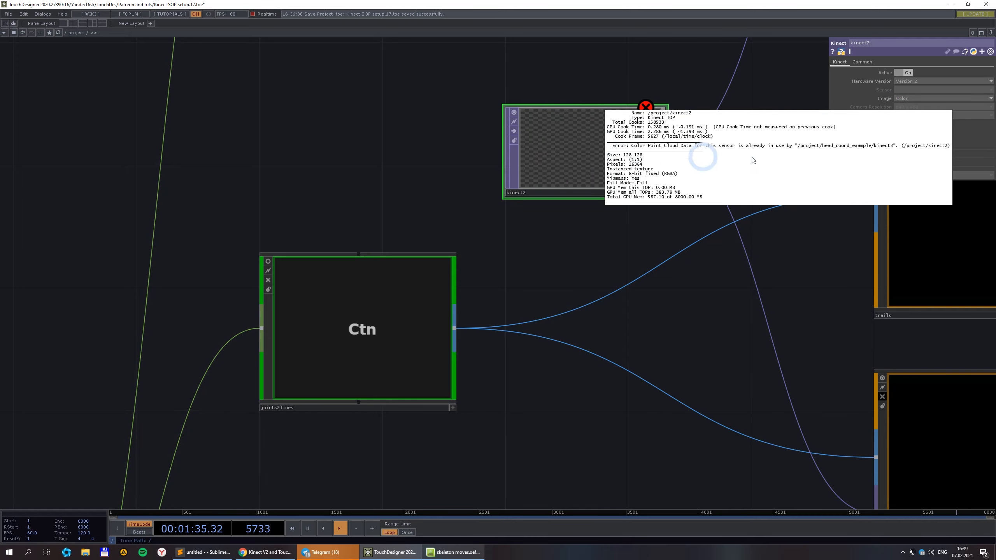
pyautogui.click(908, 131)
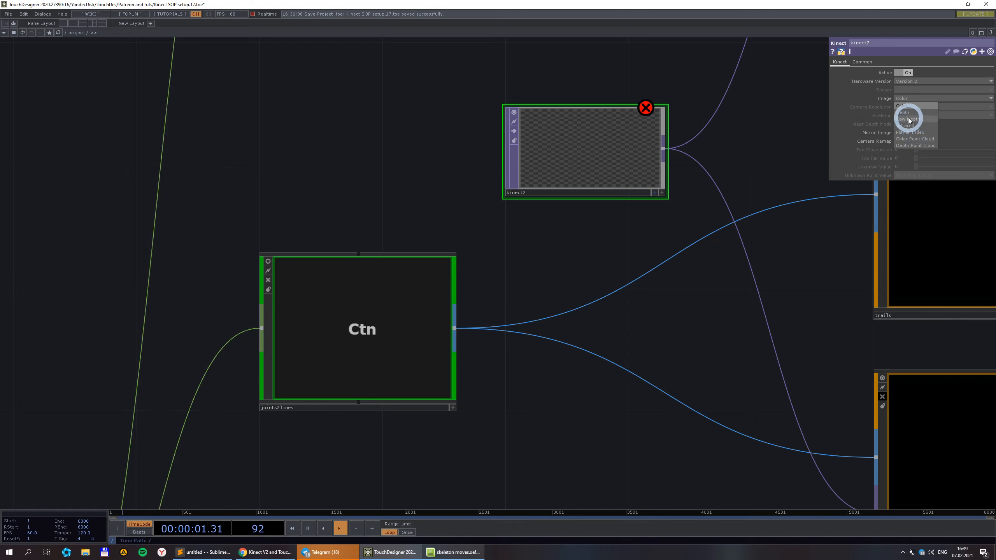
pyautogui.scroll(-10, 647, 153)
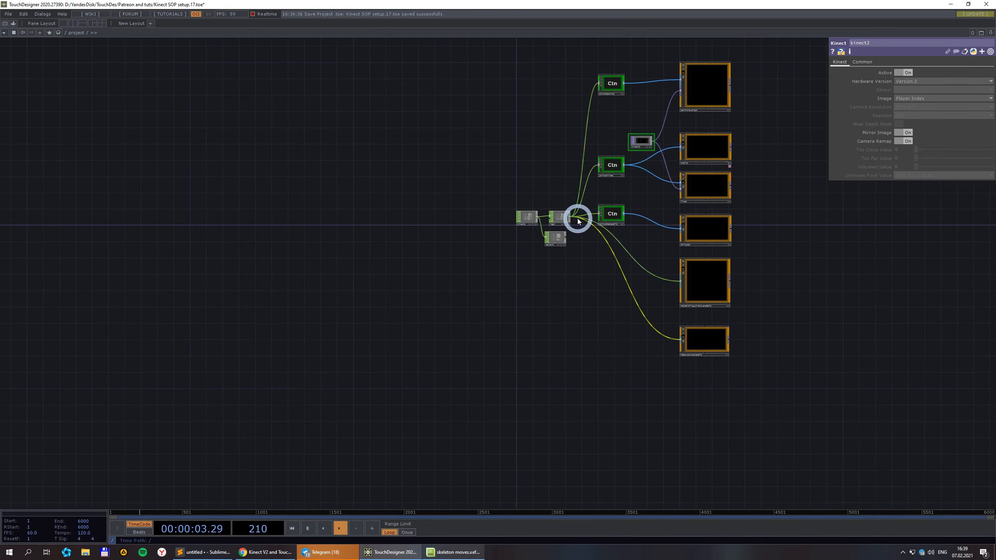
# Review select1 and kinect1 parameters, check kinect2's info, and reactivate head_coord_example's viewer.
pyautogui.scroll(8, 578, 216)
pyautogui.click(473, 343)
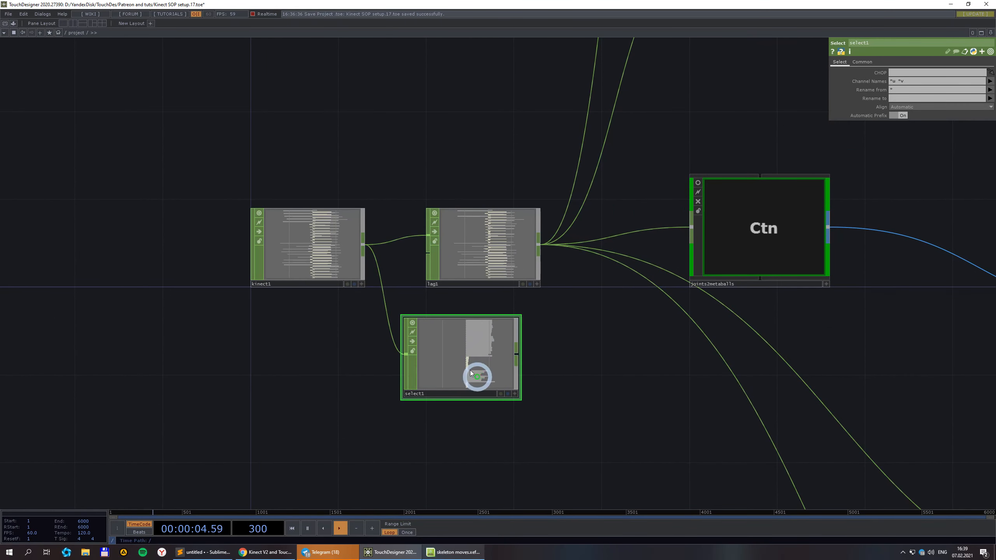
pyautogui.click(308, 263)
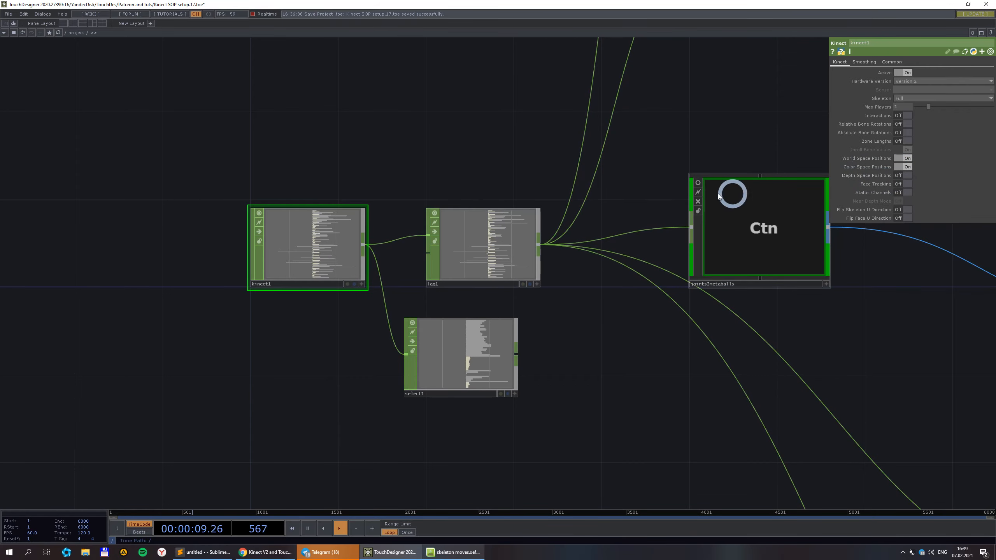
pyautogui.scroll(-6, 718, 196)
pyautogui.middleClick(569, 162)
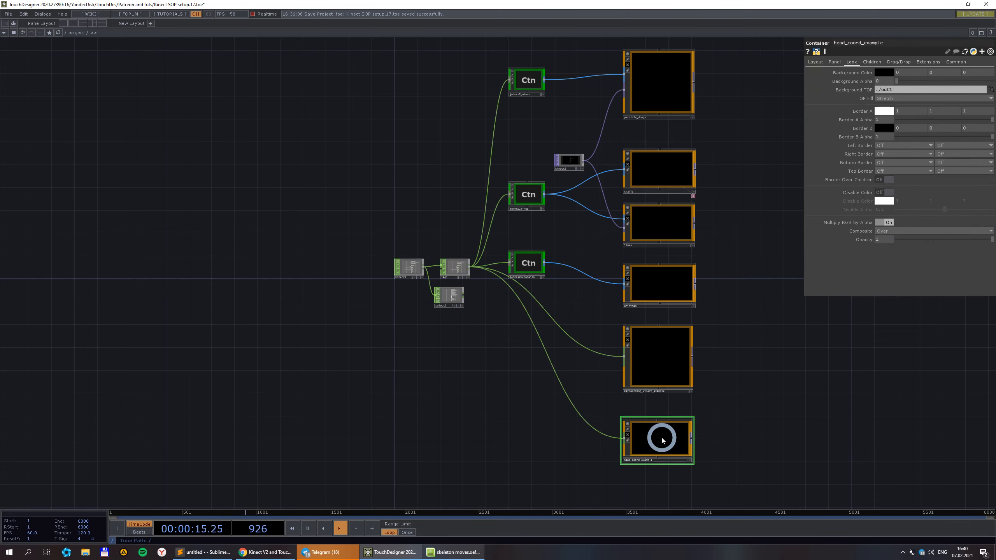
pyautogui.click(629, 436)
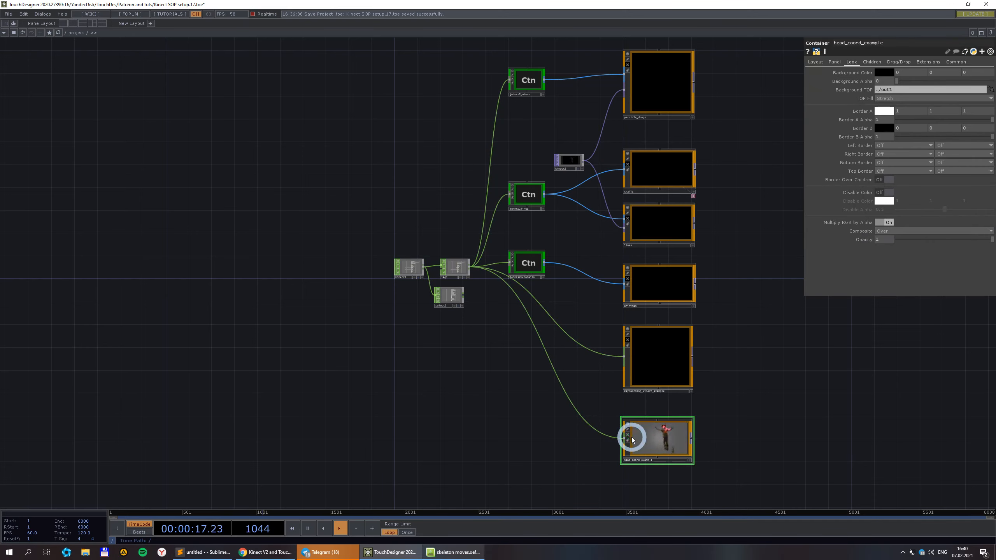
pyautogui.doubleClick(650, 438)
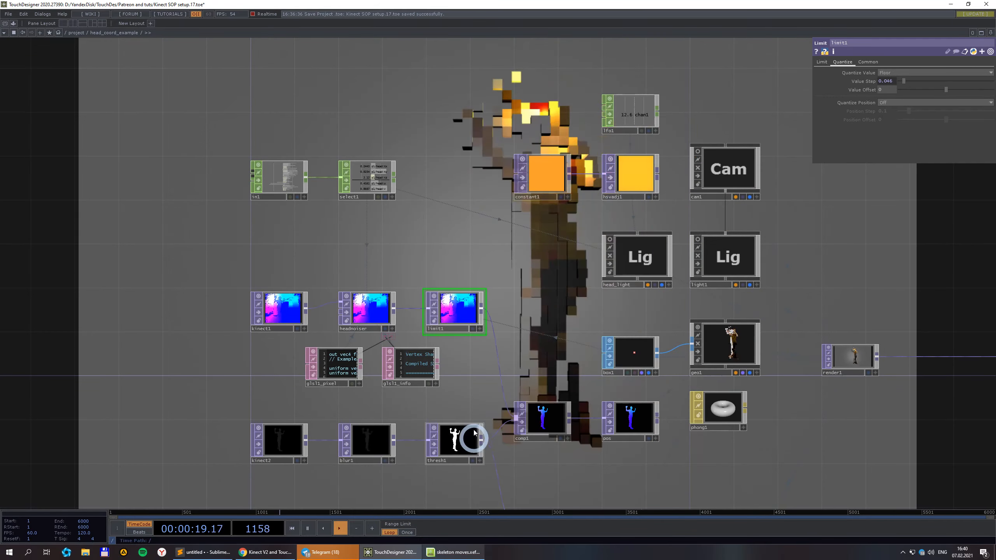
pyautogui.moveTo(497, 322); pyautogui.dragTo(531, 160)
pyautogui.middleClick(313, 278)
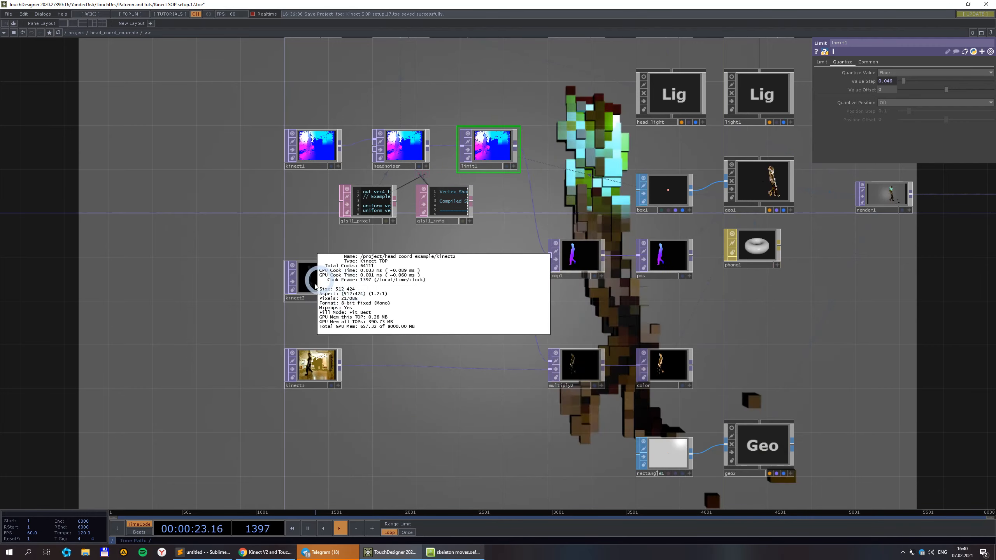
pyautogui.click(405, 283)
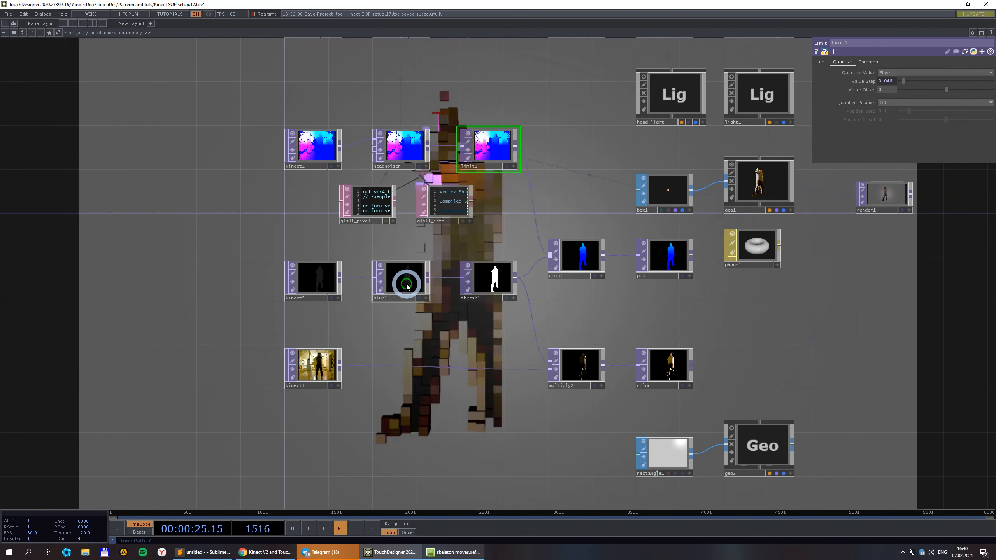
pyautogui.click(76, 32)
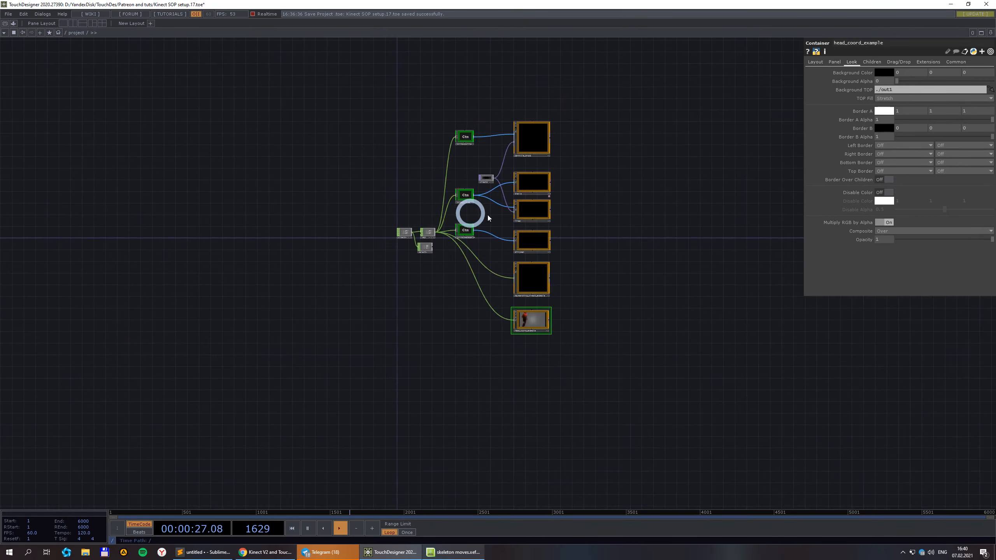
# Zoom around select1 and drag a selection box over the three Ctn containers.
pyautogui.scroll(-2, 596, 393)
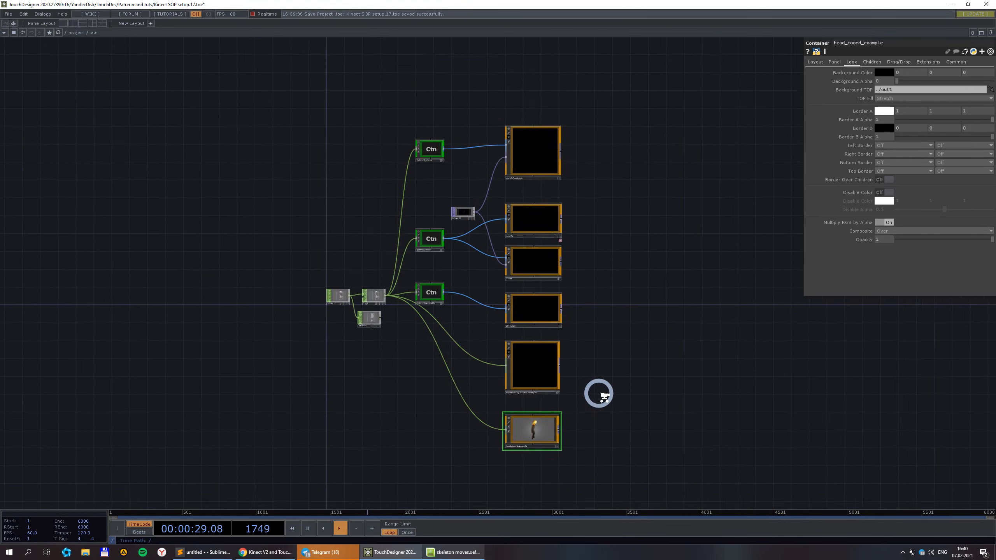
pyautogui.scroll(4, 392, 328)
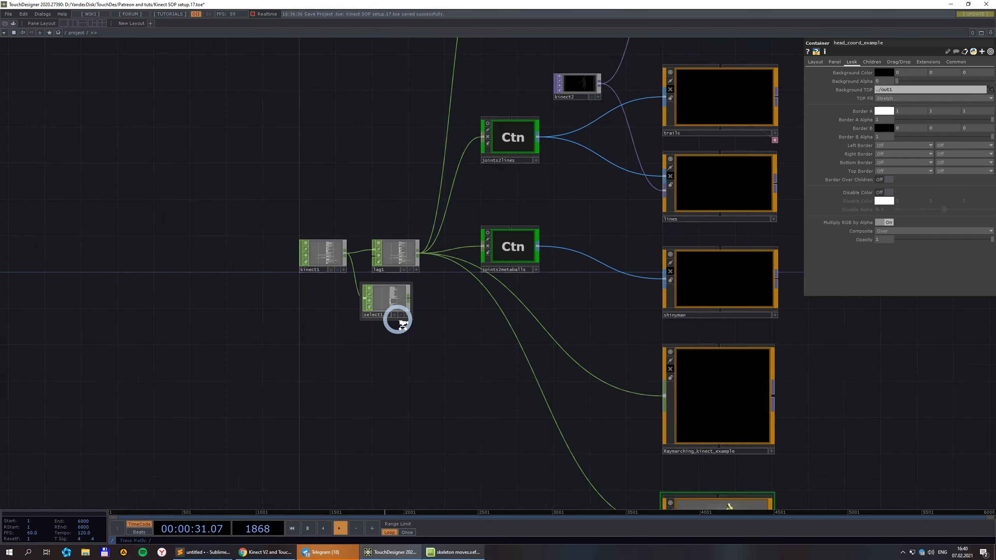
pyautogui.scroll(-3, 389, 306)
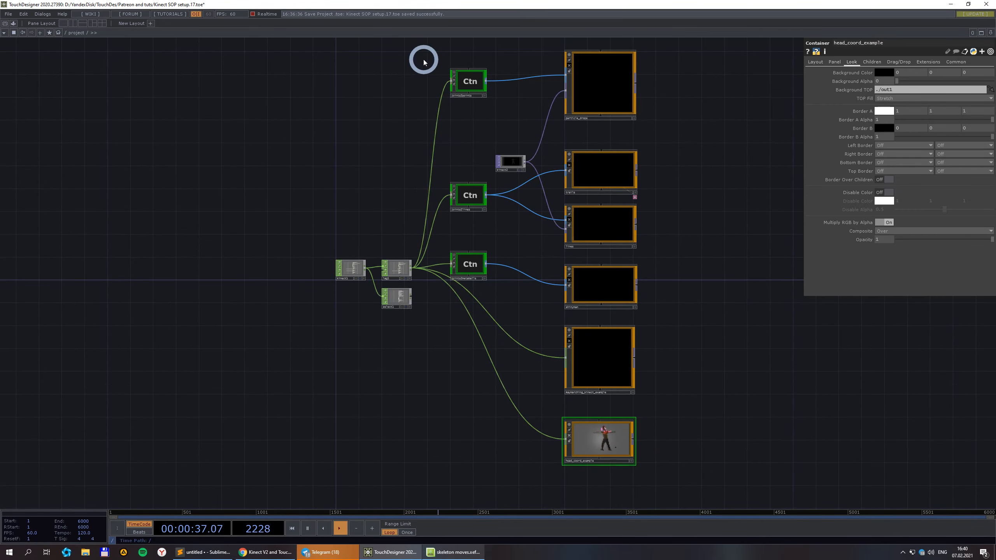
pyautogui.moveTo(487, 340); pyautogui.dragTo(488, 322)
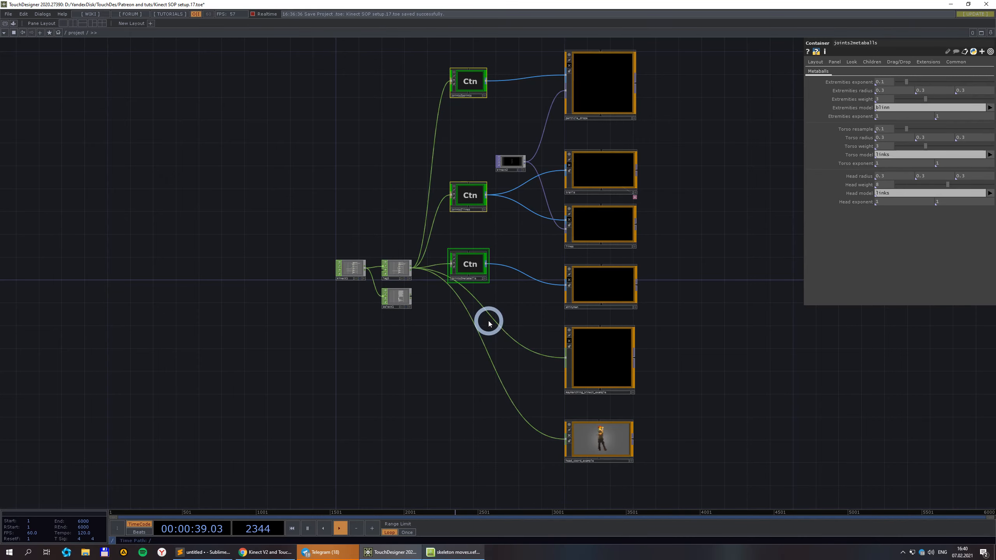
pyautogui.scroll(-3, 444, 342)
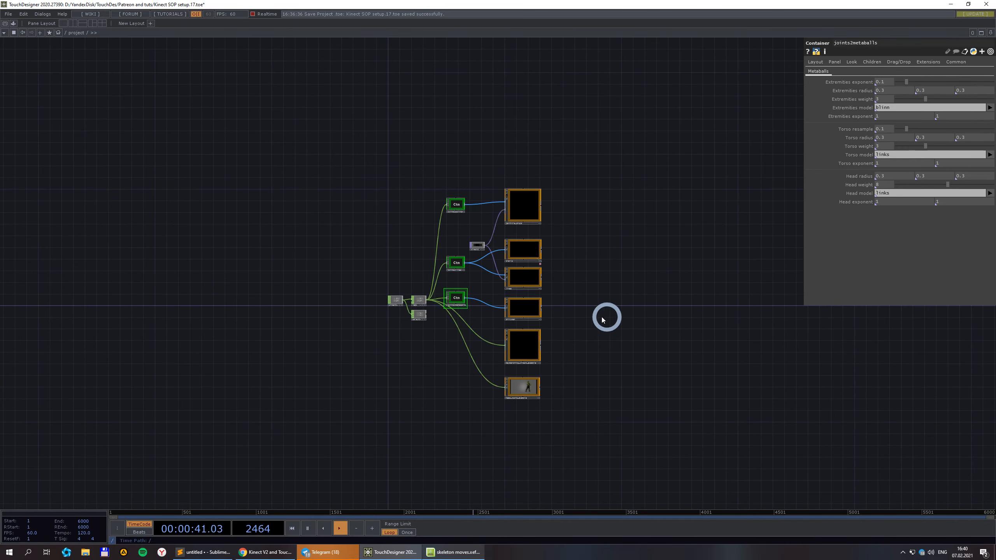